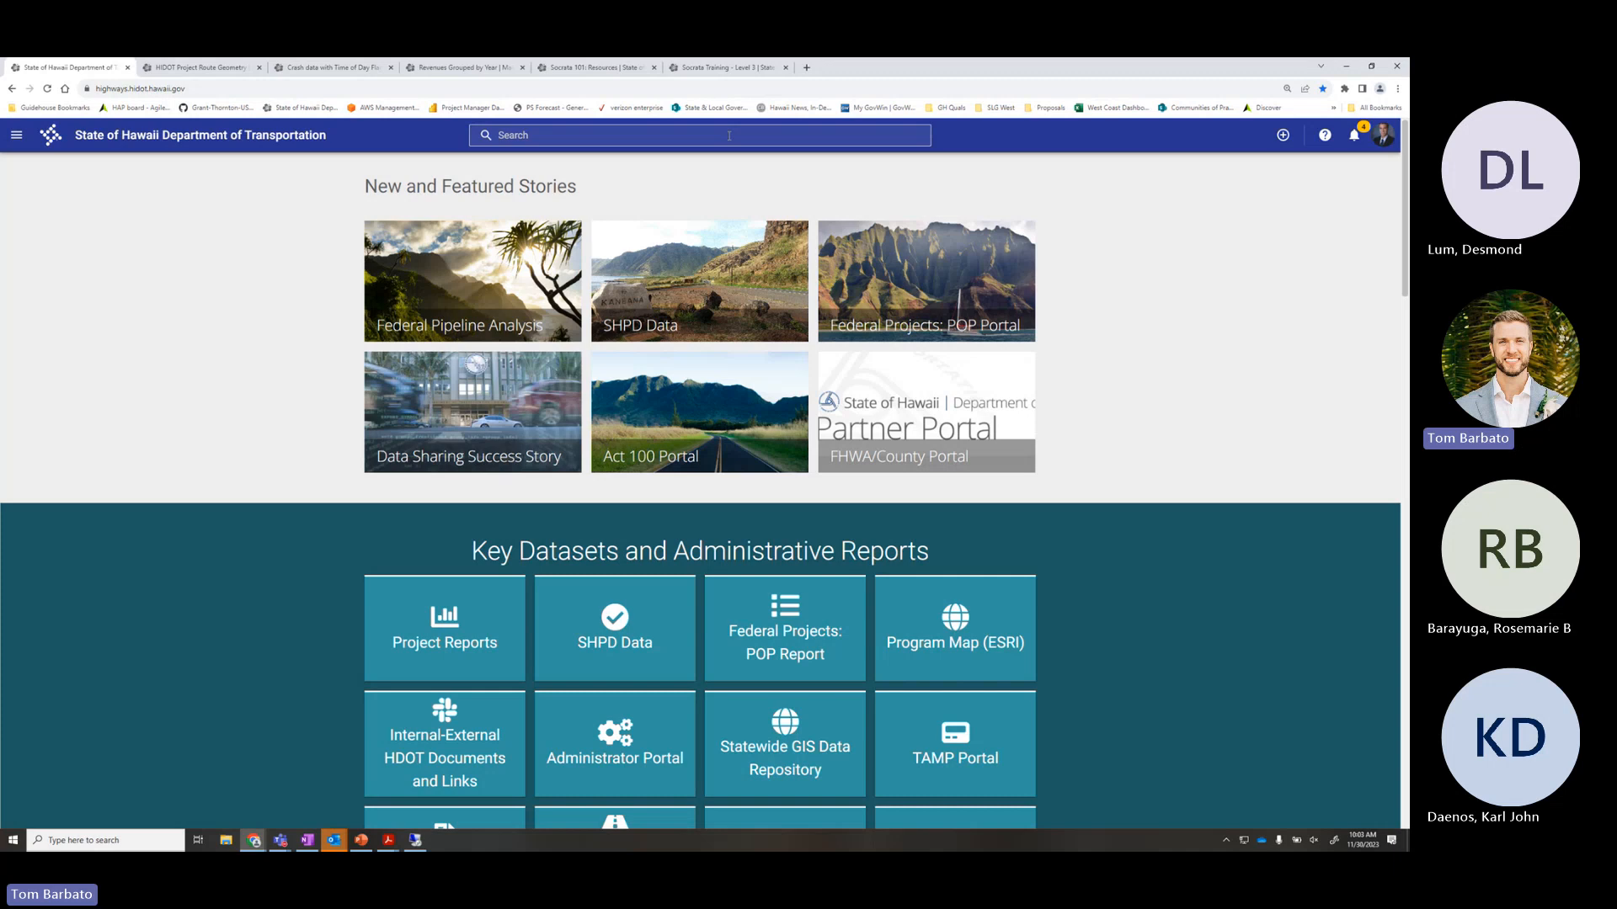
# Search the Hawaii DOT portal for 'all projects' to list the matching assets
pyautogui.click(729, 136)
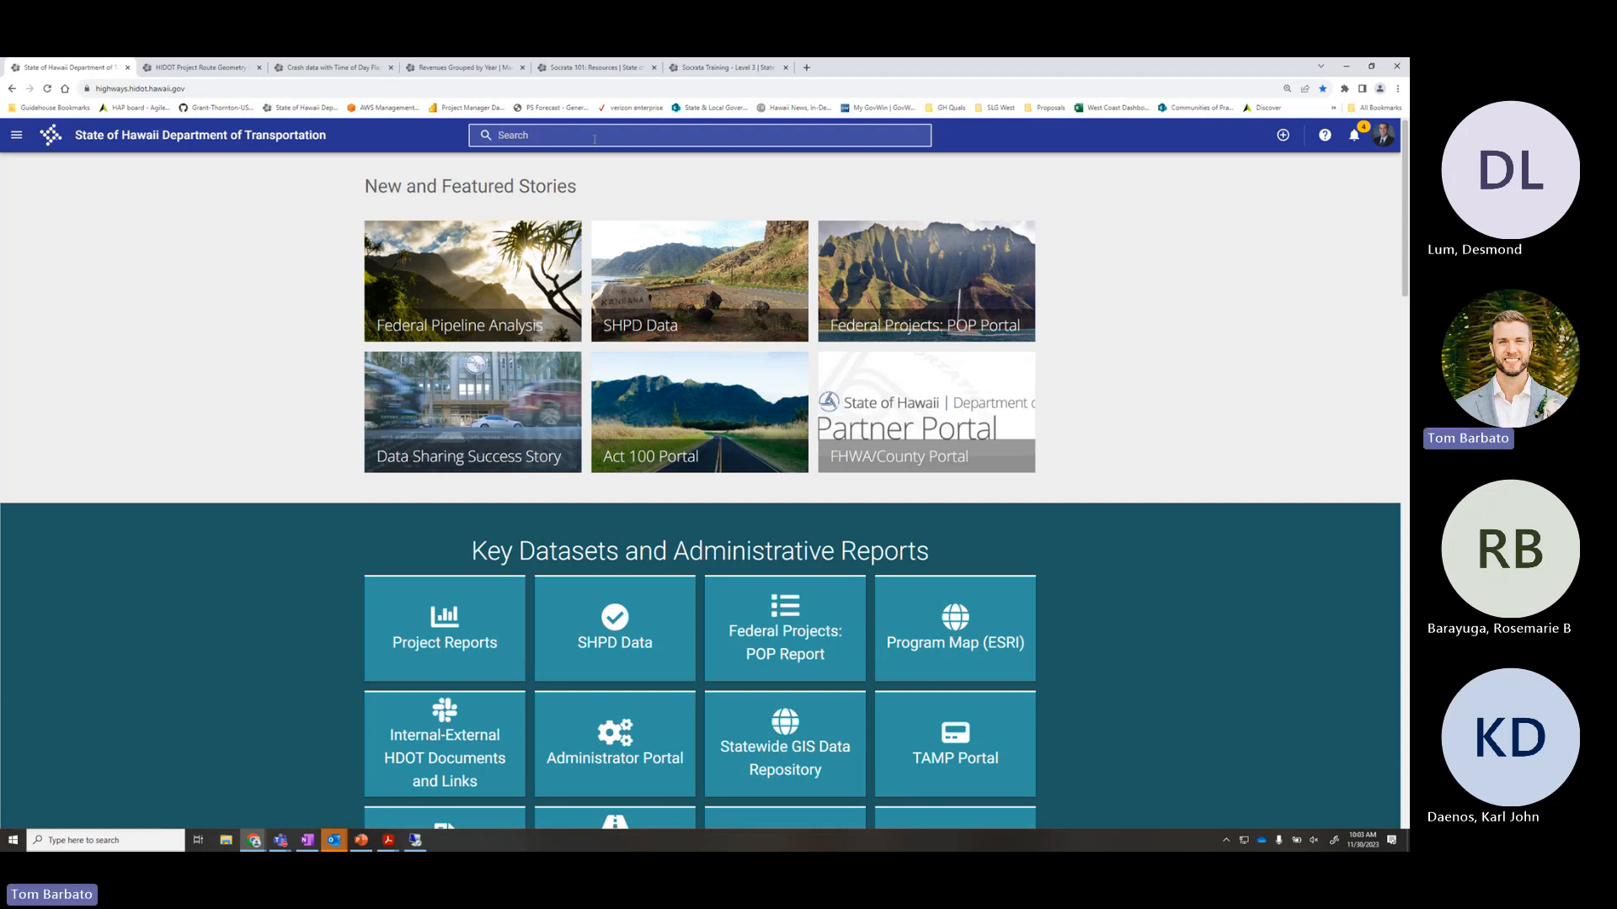
pyautogui.write('all projects')
pyautogui.press('Return')
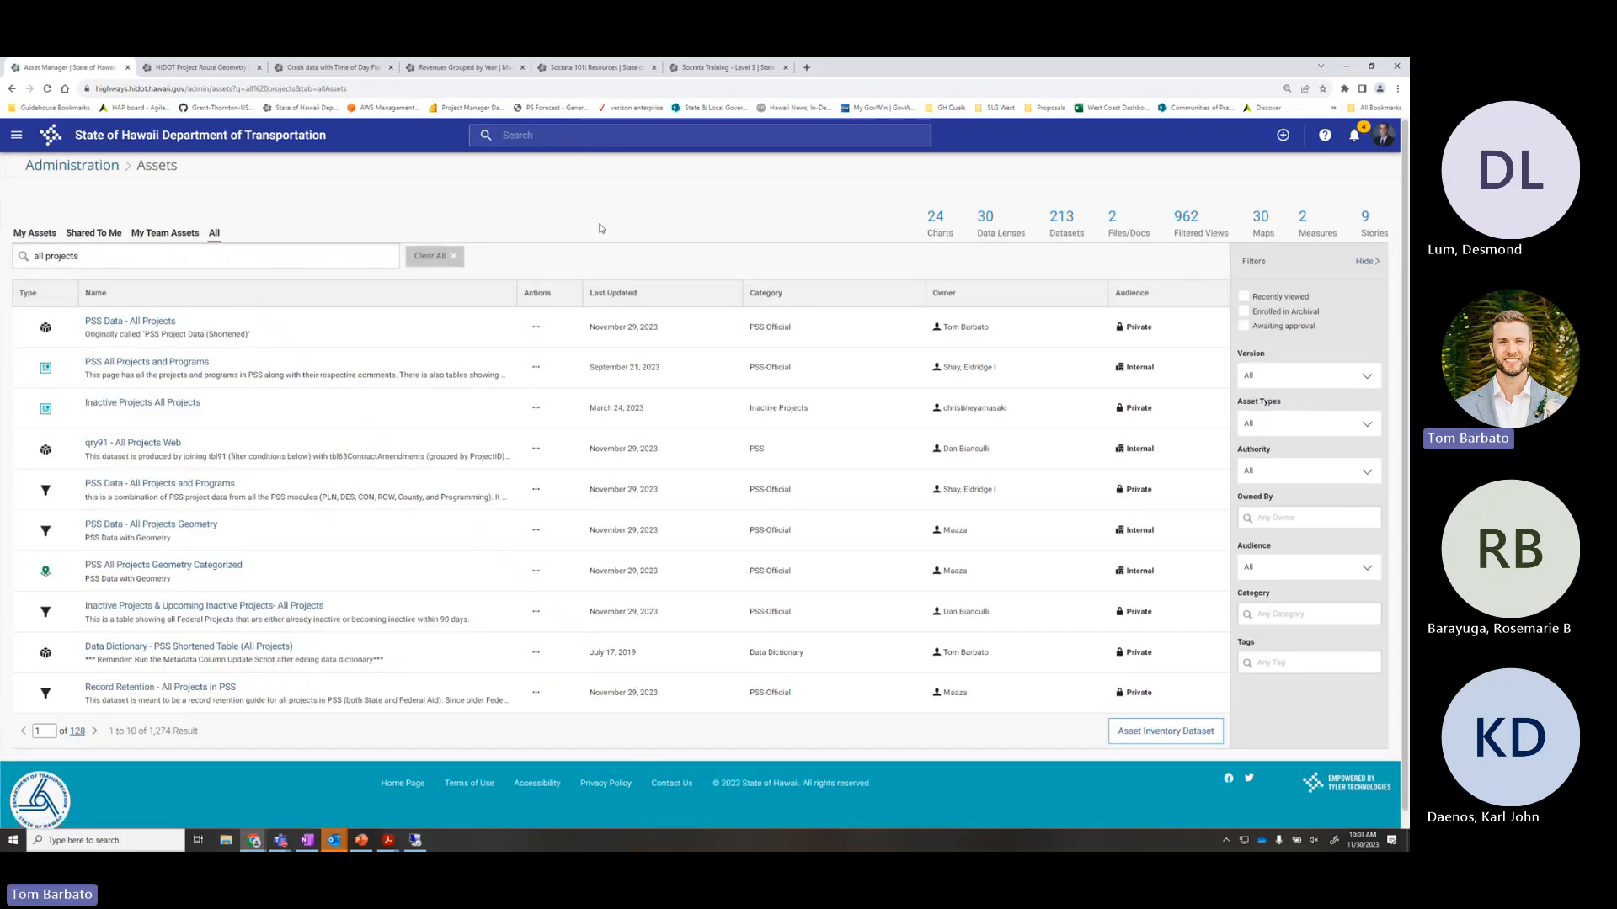
# Open PSS Data - All Projects in a new tab, check its Data view, then return to About
pyautogui.middleClick(133, 325)
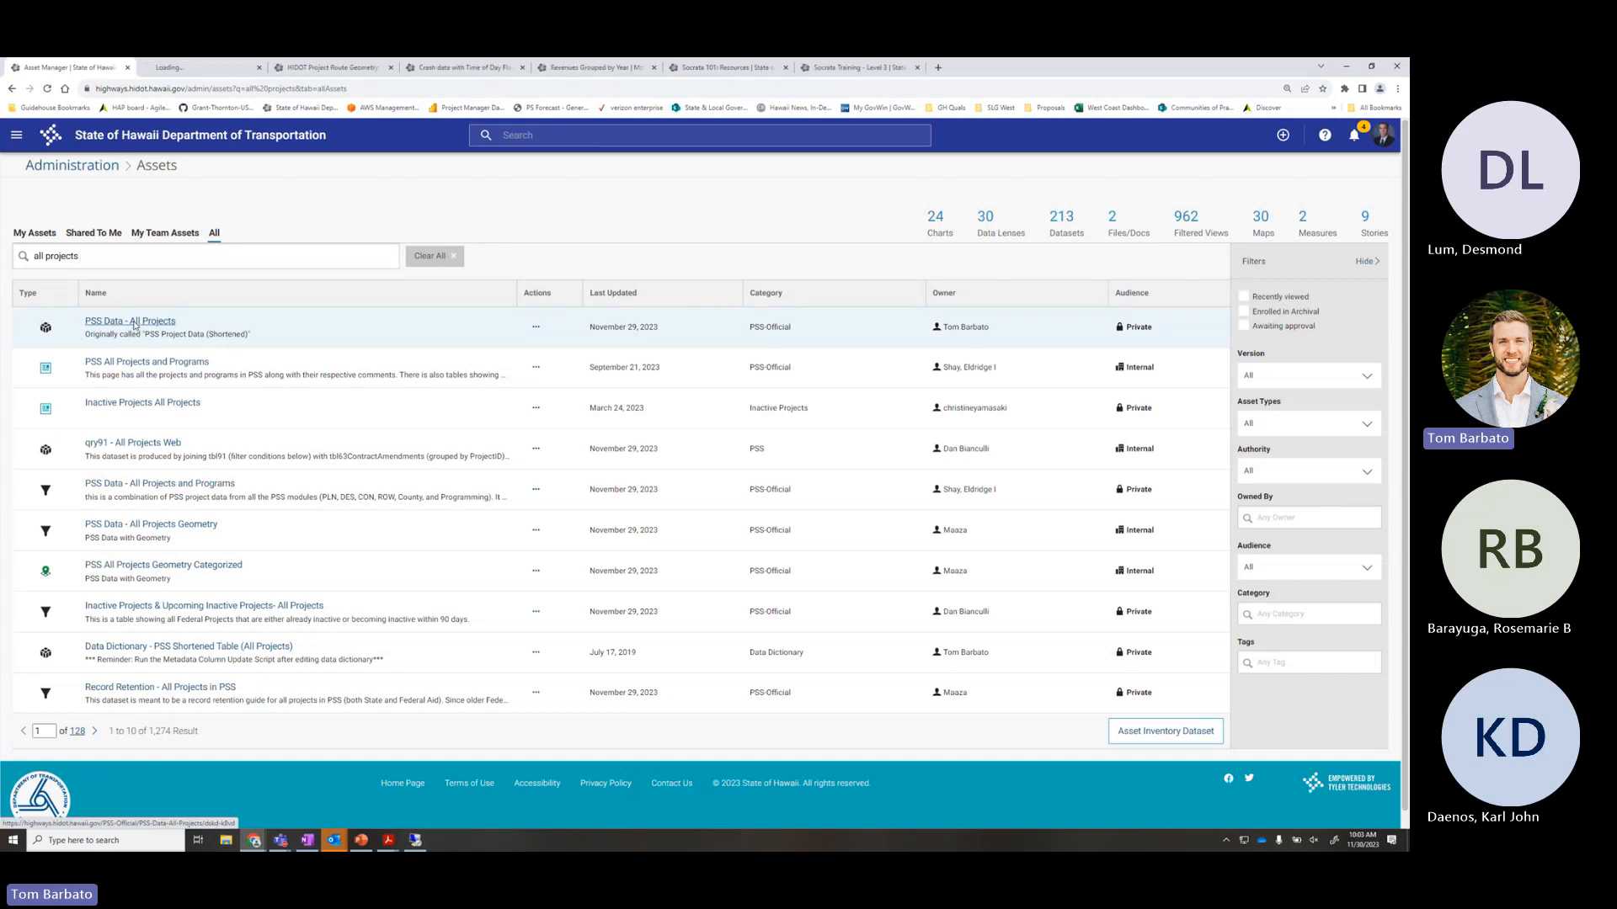
pyautogui.click(200, 70)
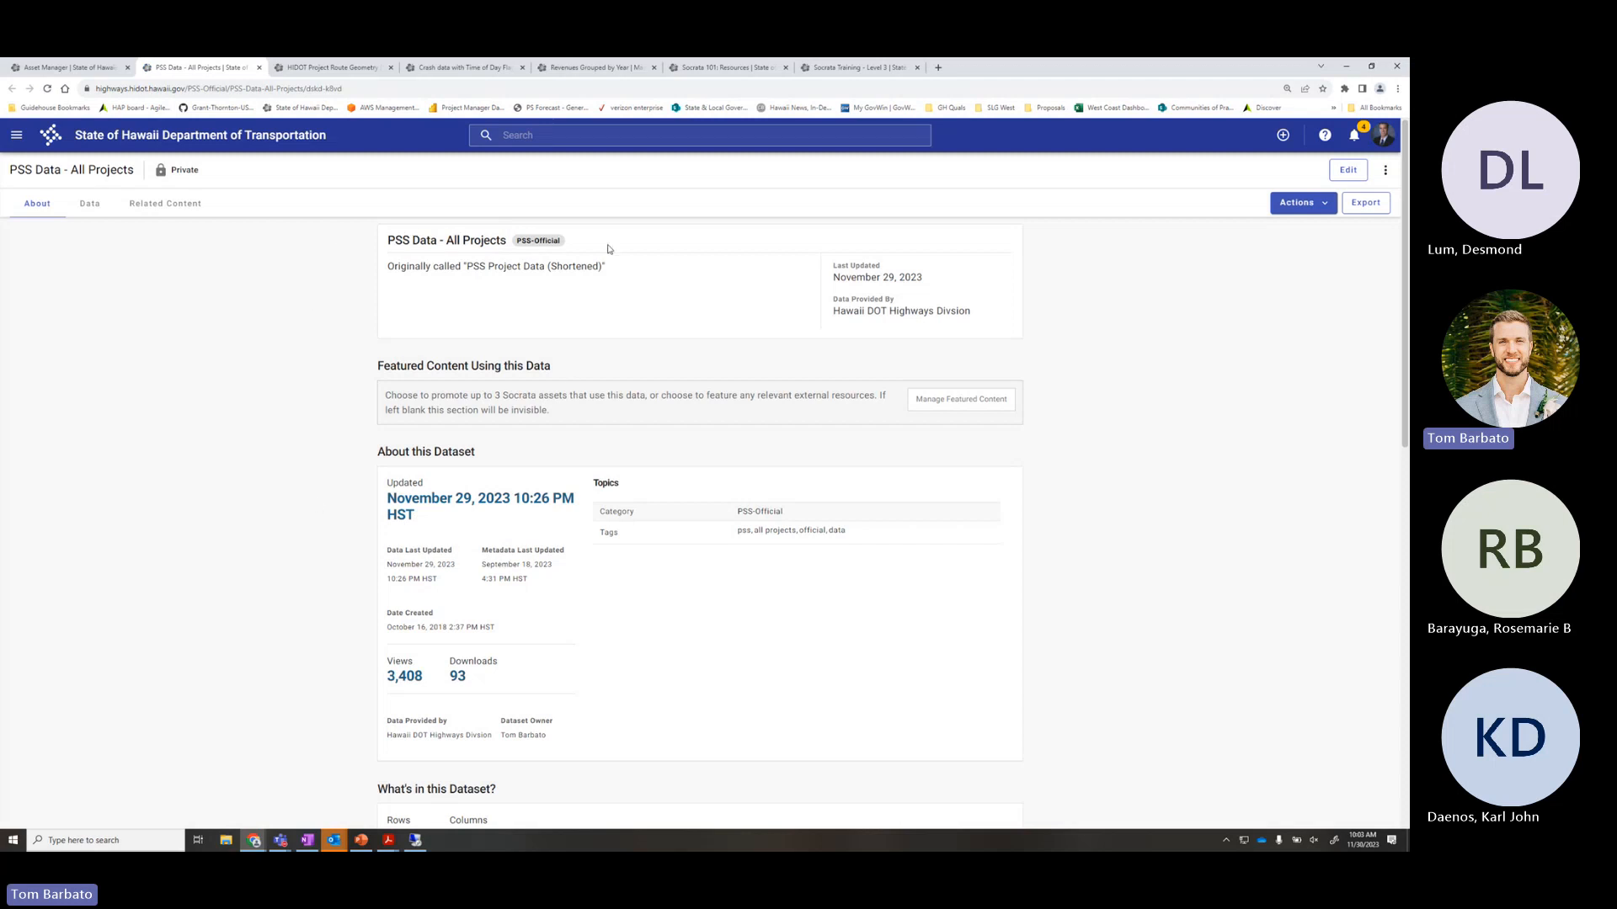
pyautogui.scroll(-9, 353, 347)
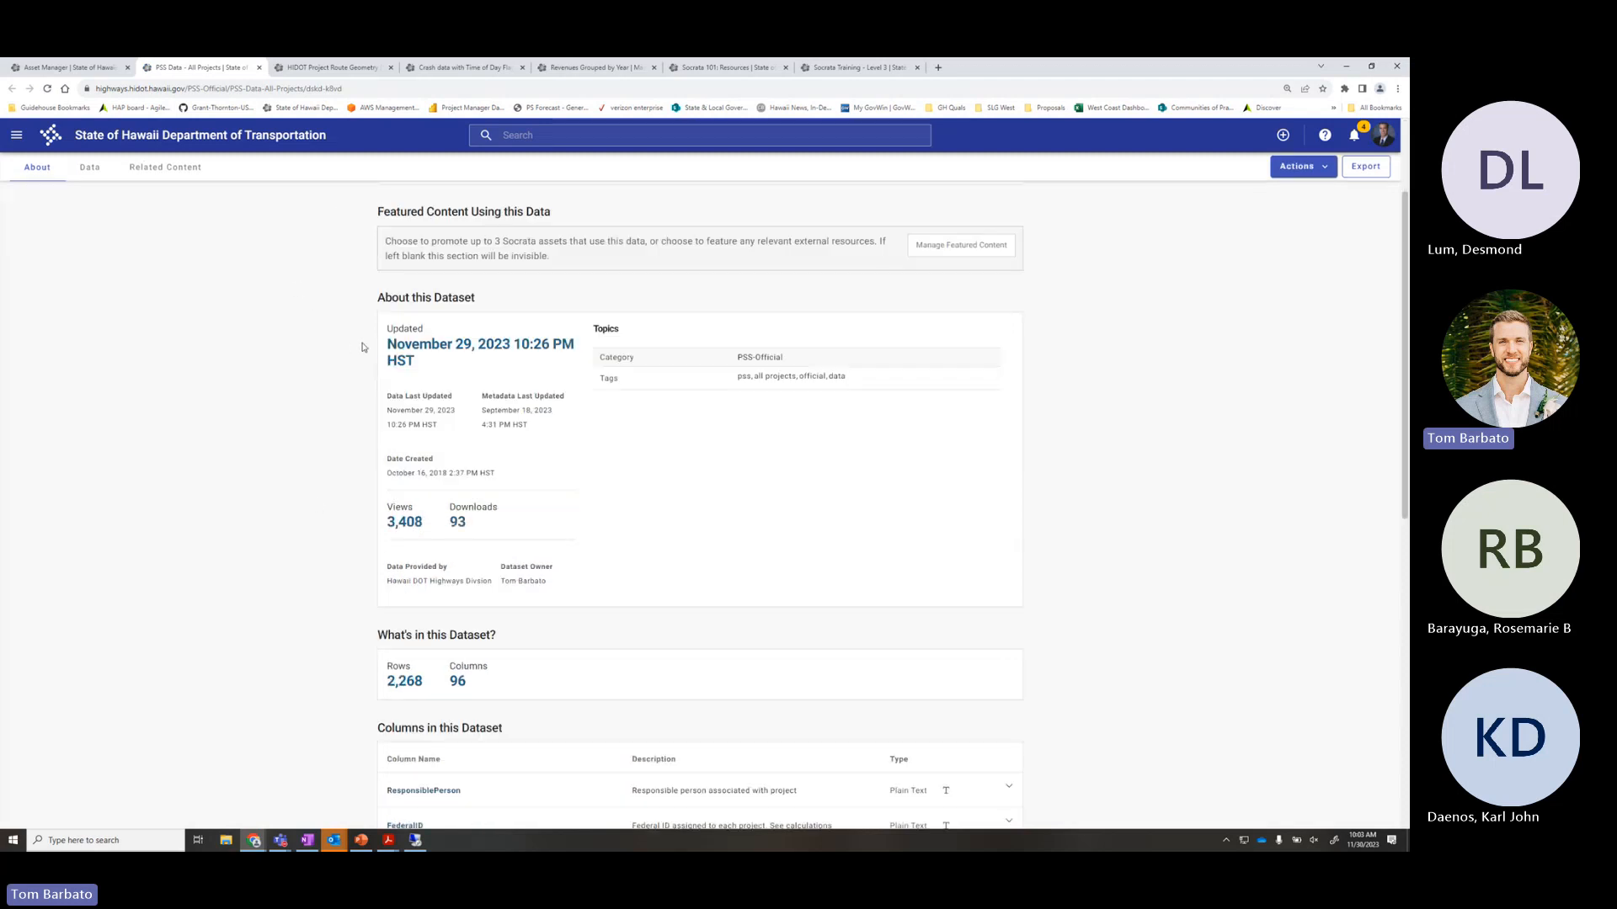
pyautogui.scroll(10, 599, 509)
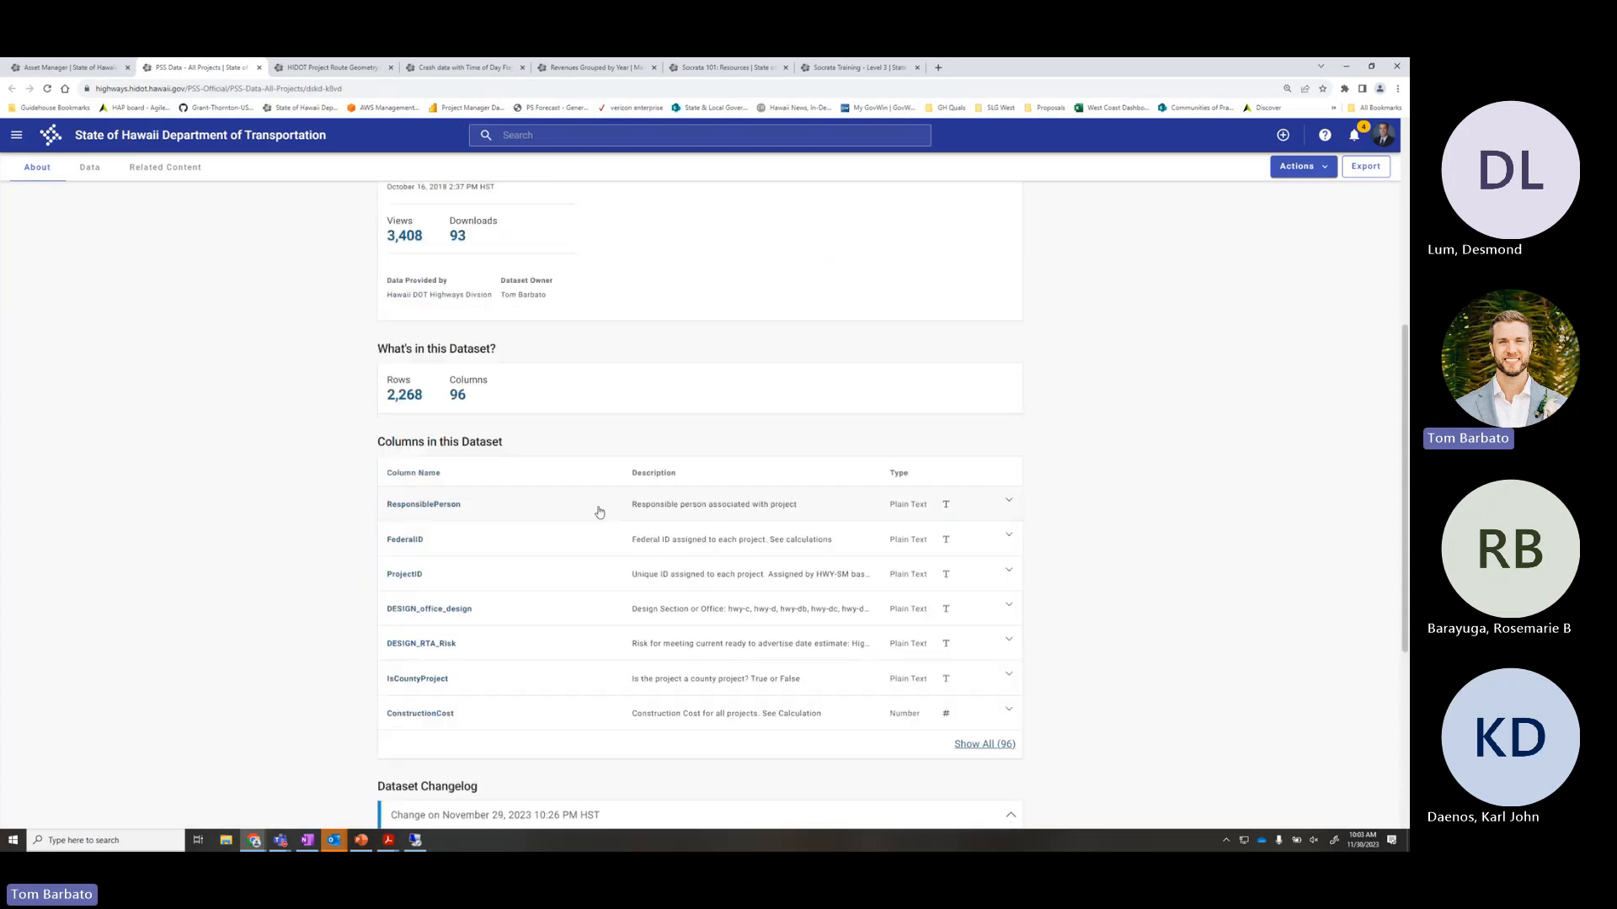
pyautogui.click(94, 209)
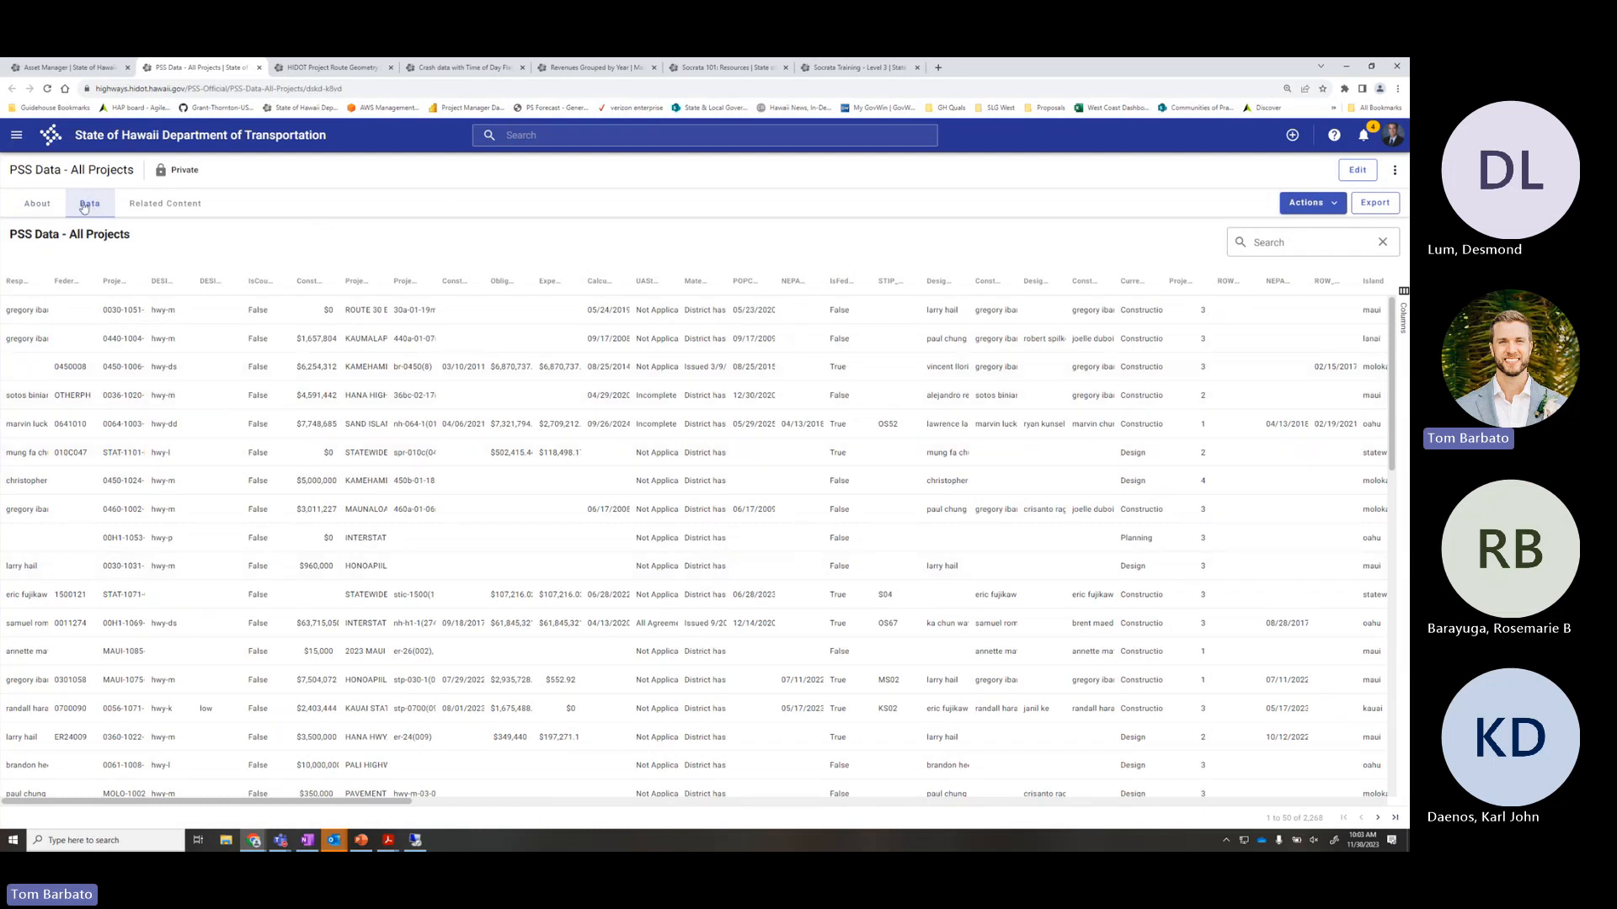
pyautogui.click(37, 205)
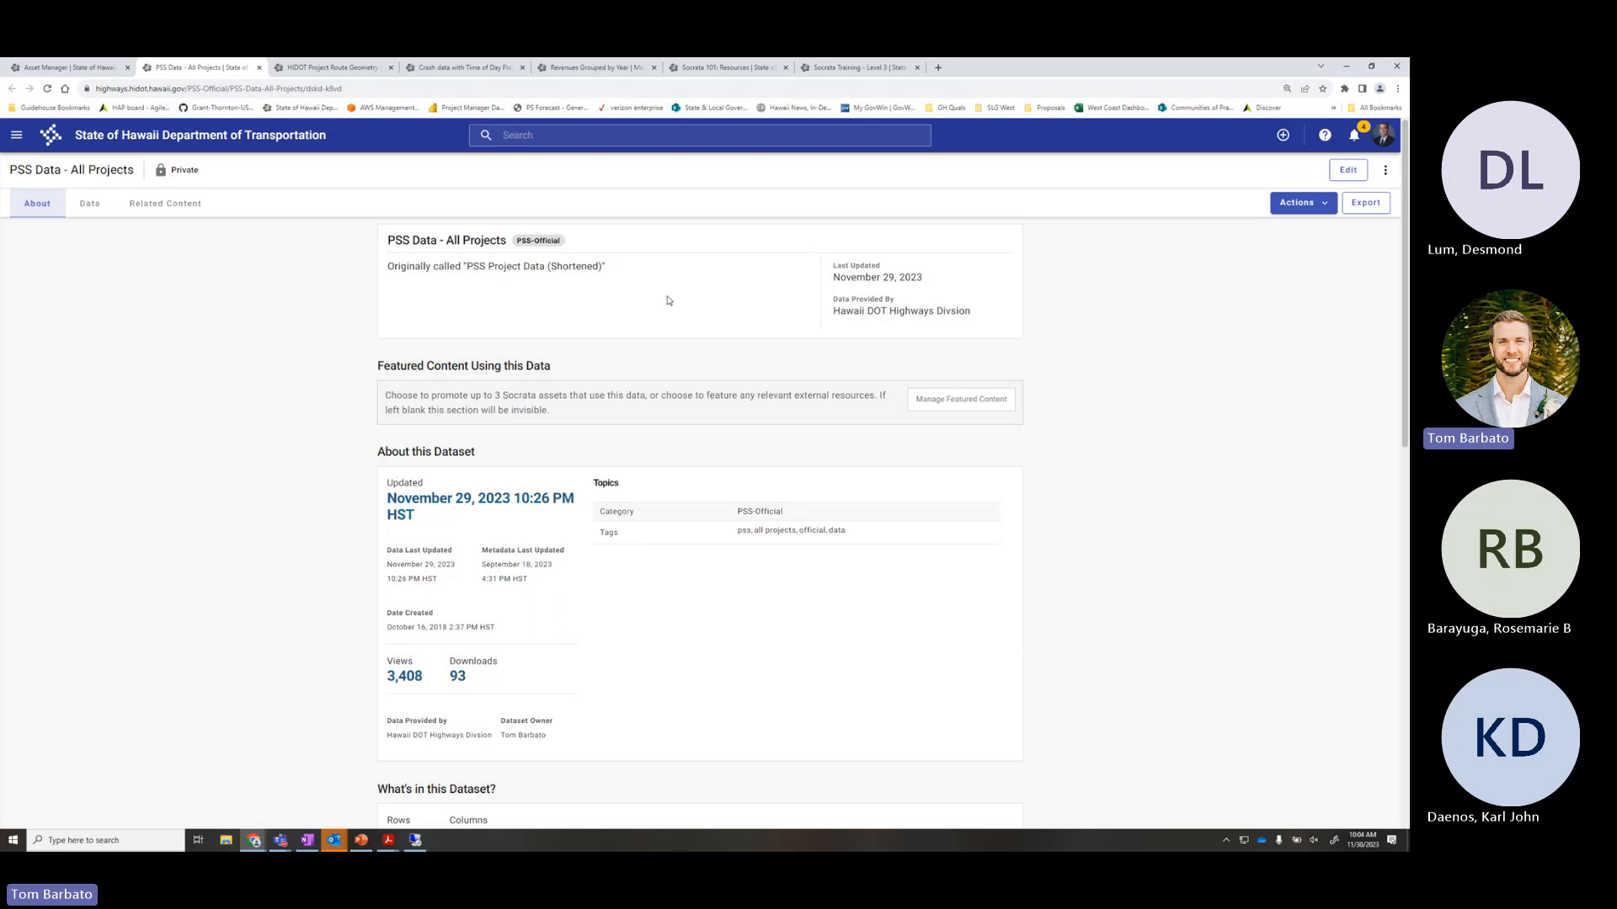
# Choose Query data from the PSS Data - All Projects Actions menu
pyautogui.click(1323, 208)
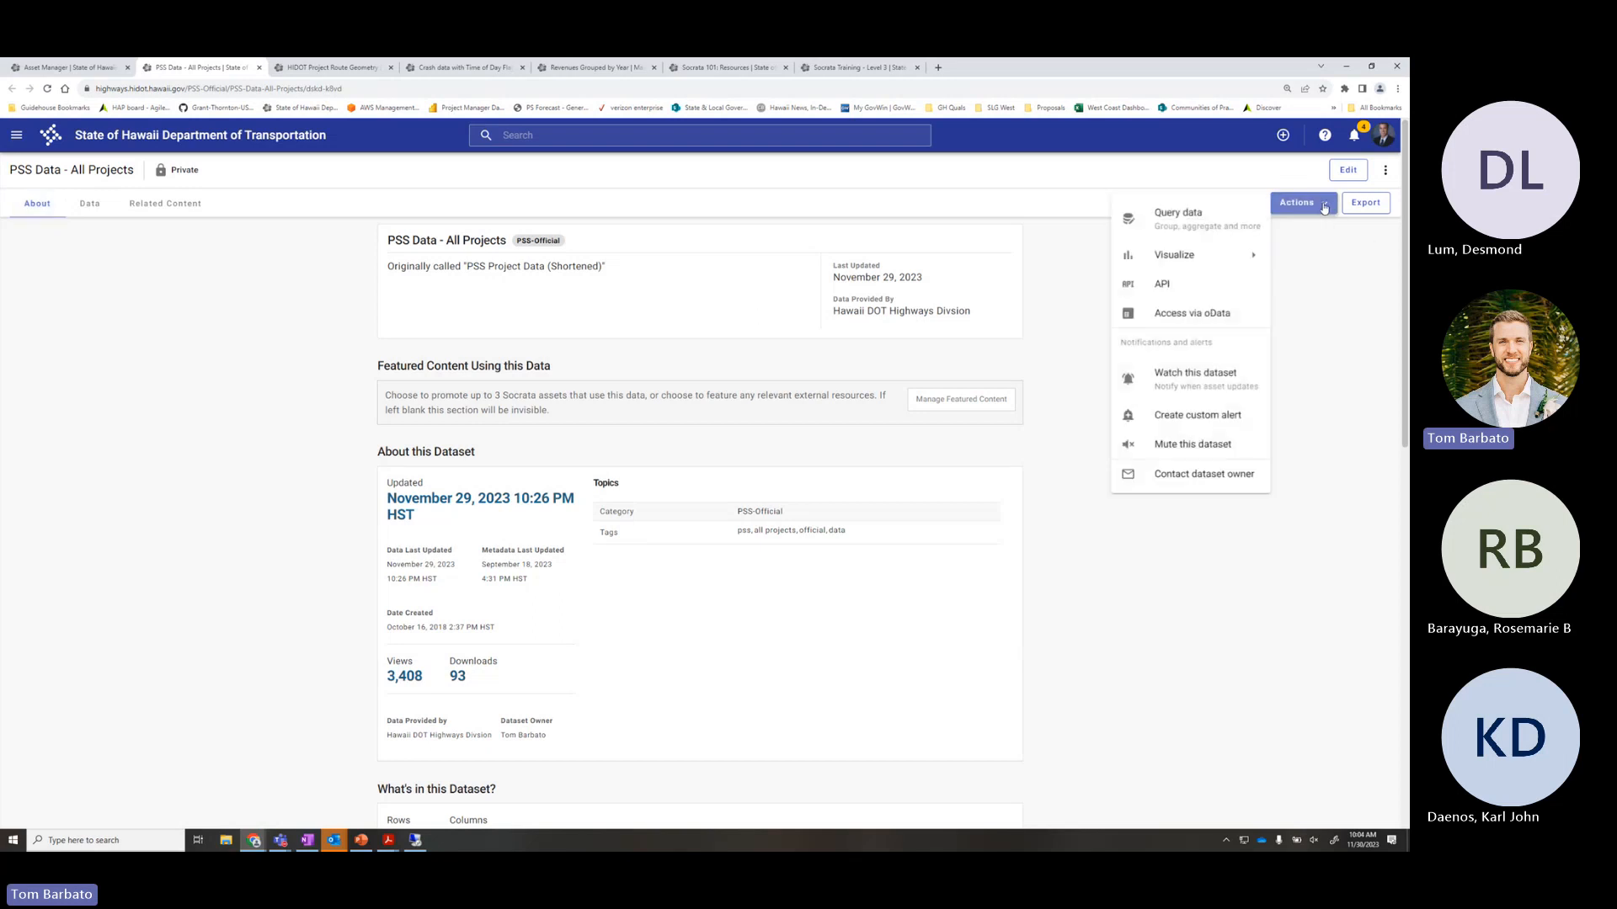
pyautogui.click(1194, 222)
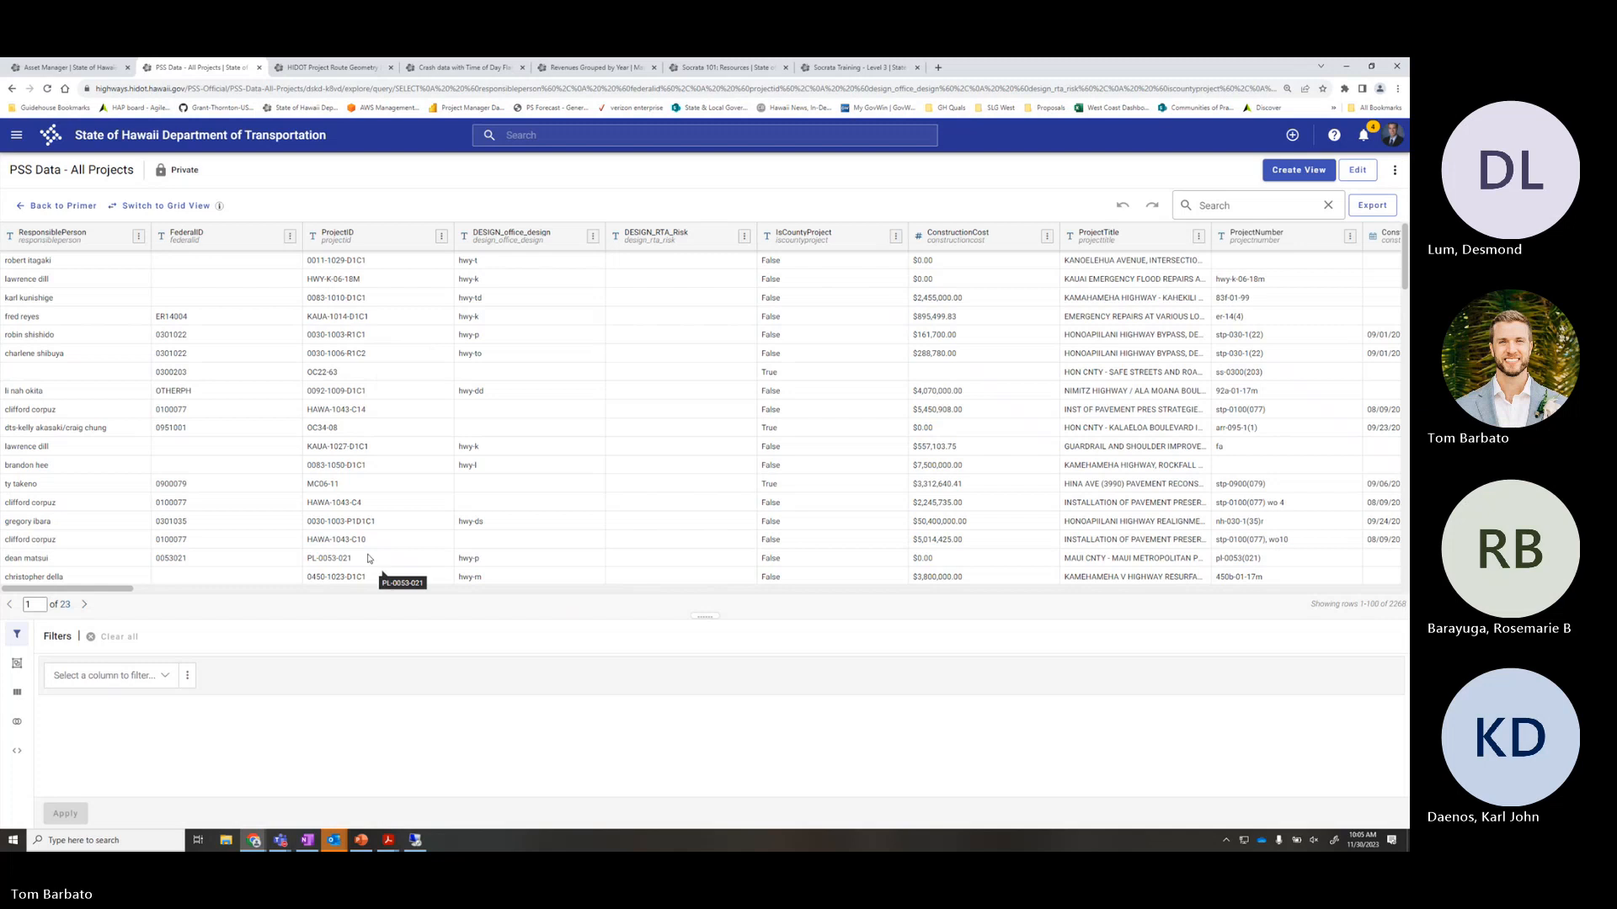
# Enlarge the panel below the grid, glance at the Join panel, then show the SoQL Editor
pyautogui.moveTo(704, 617); pyautogui.dragTo(702, 535)
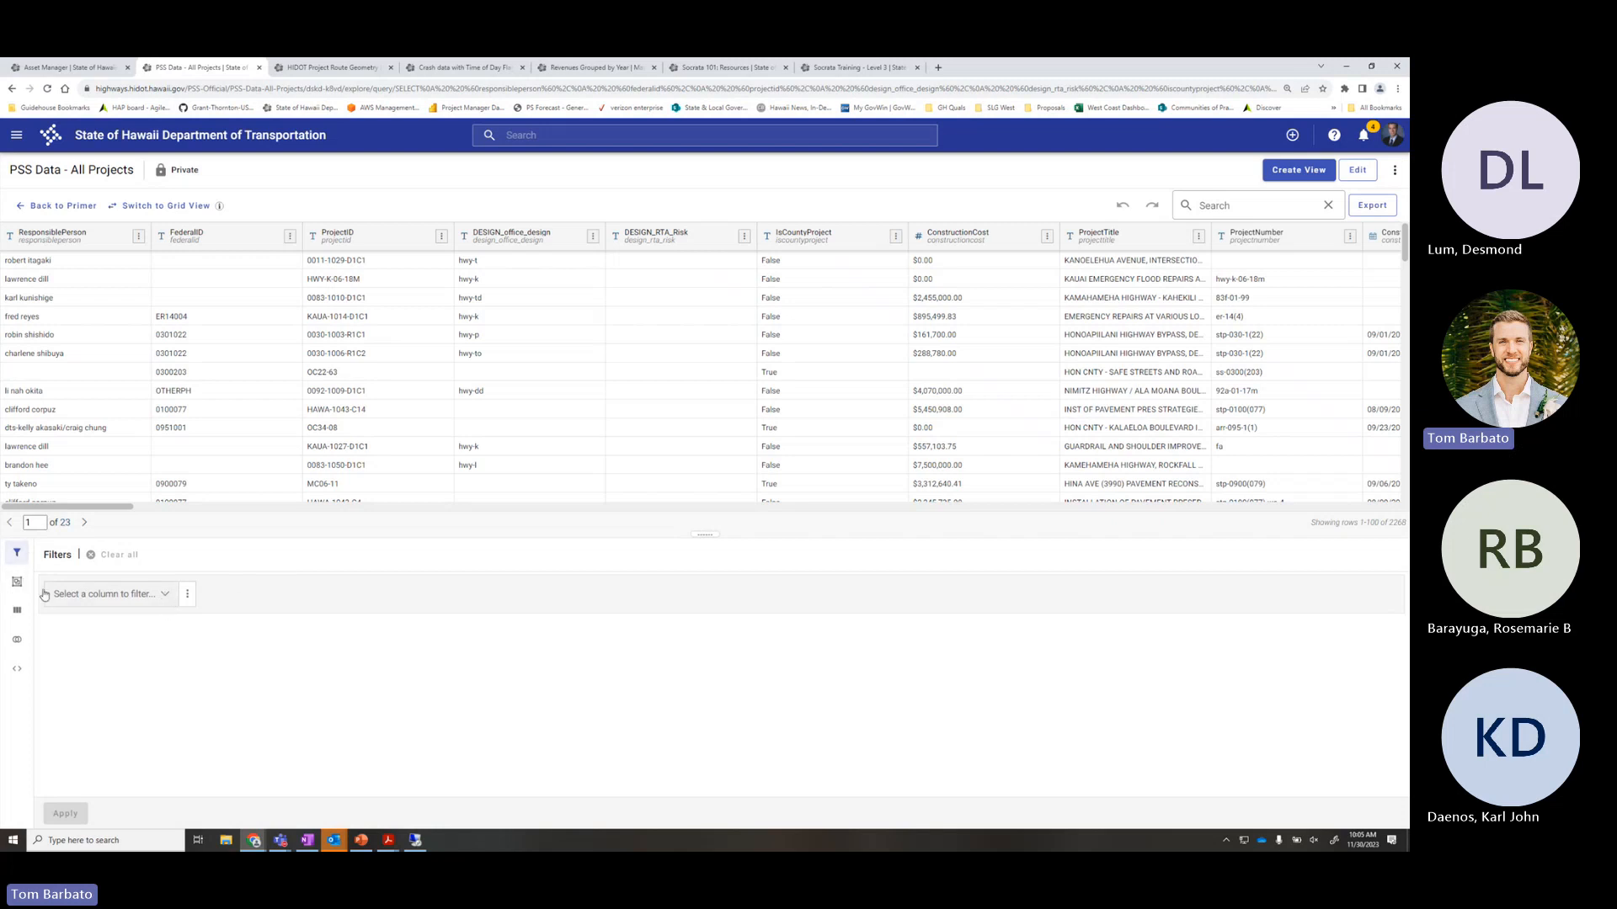
pyautogui.click(18, 643)
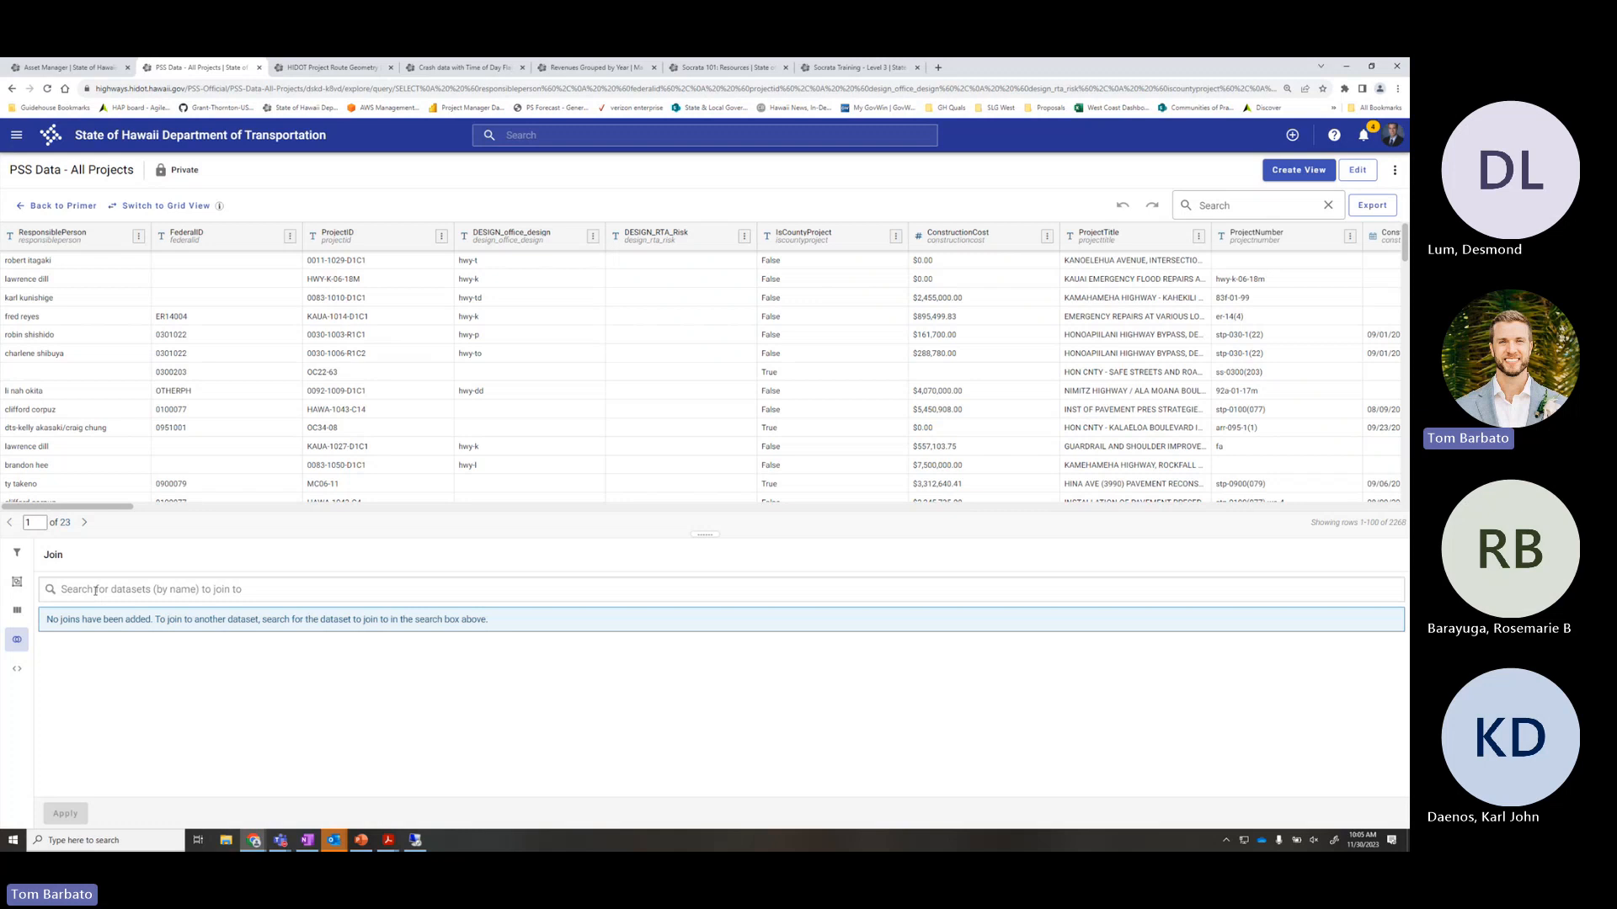
pyautogui.click(121, 590)
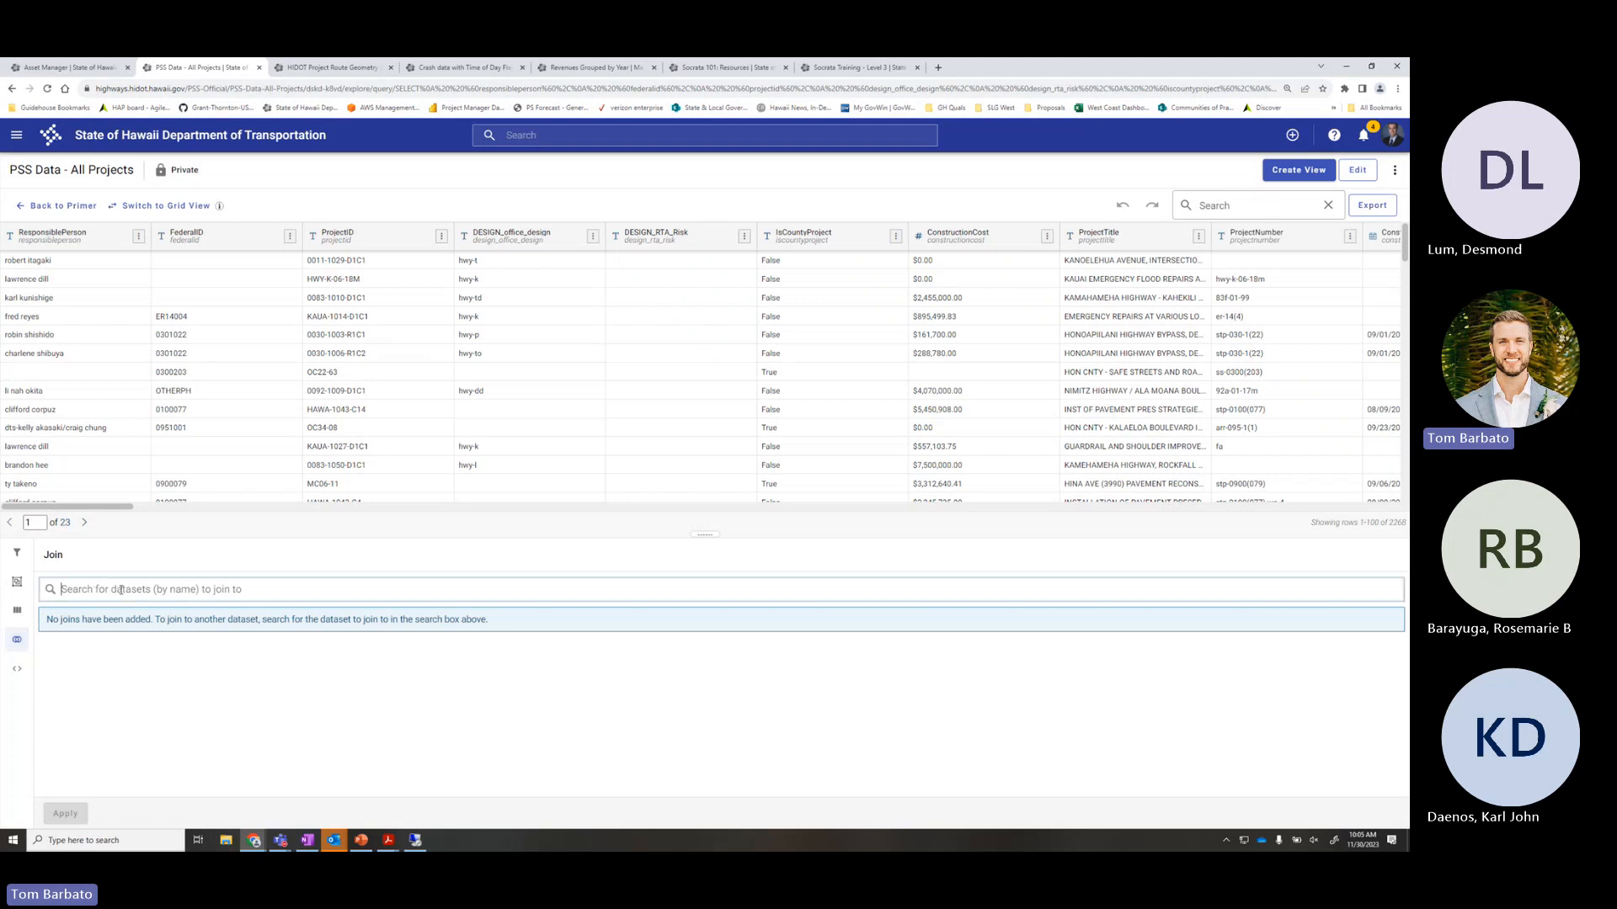
pyautogui.click(20, 679)
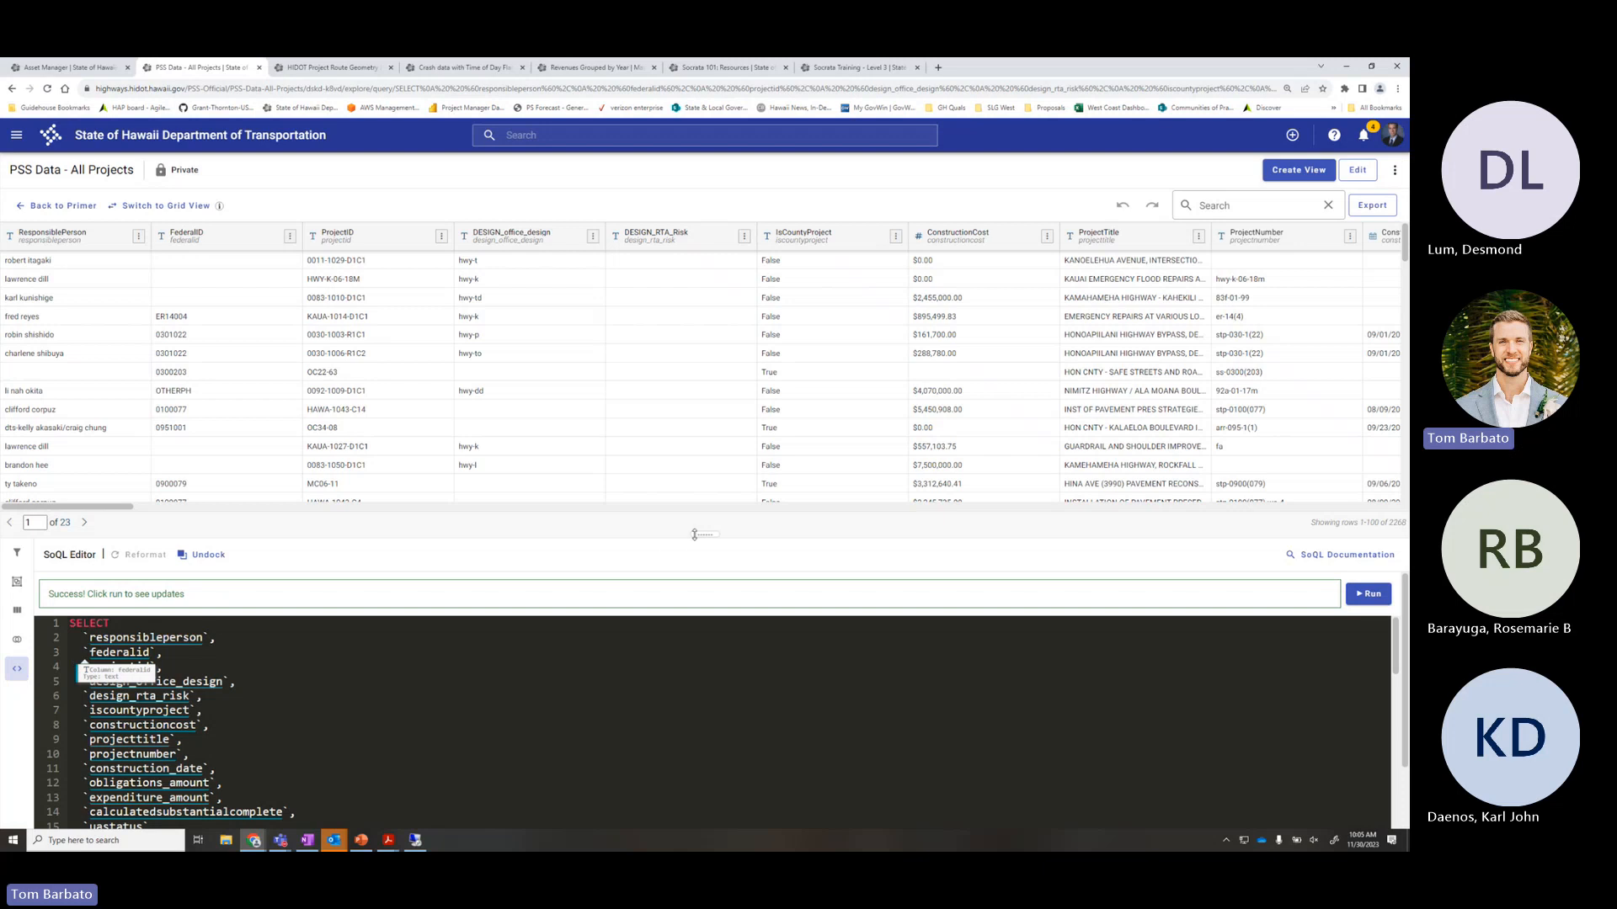
# Enlarge the SoQL Editor and look over the first lines of the SELECT query
pyautogui.moveTo(697, 533); pyautogui.dragTo(705, 439)
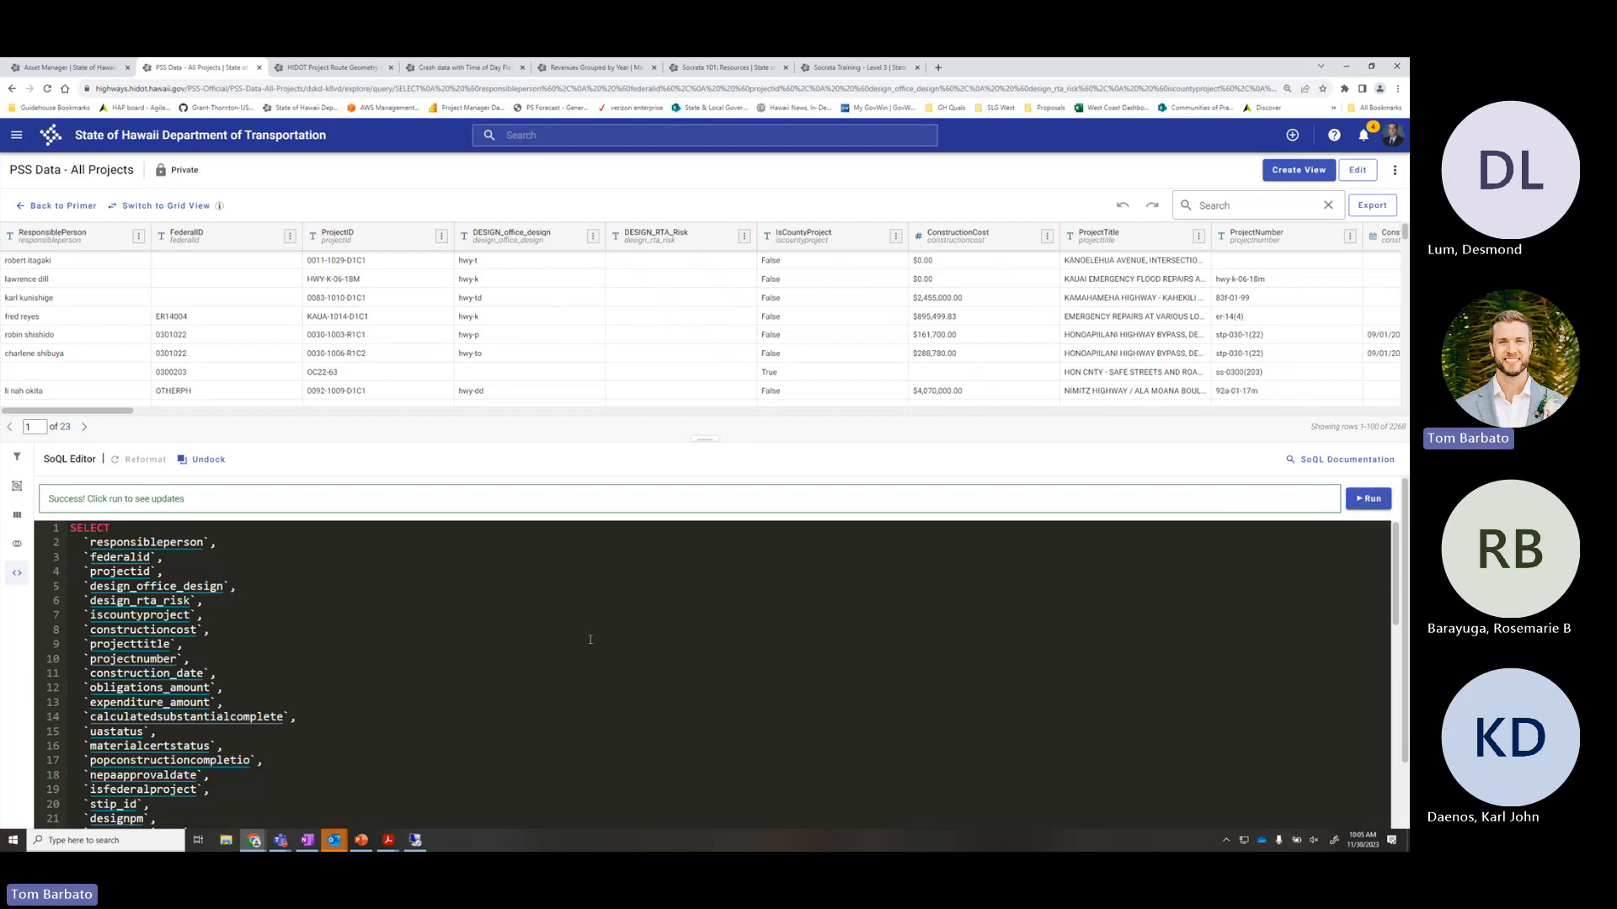
pyautogui.scroll(-1, 581, 640)
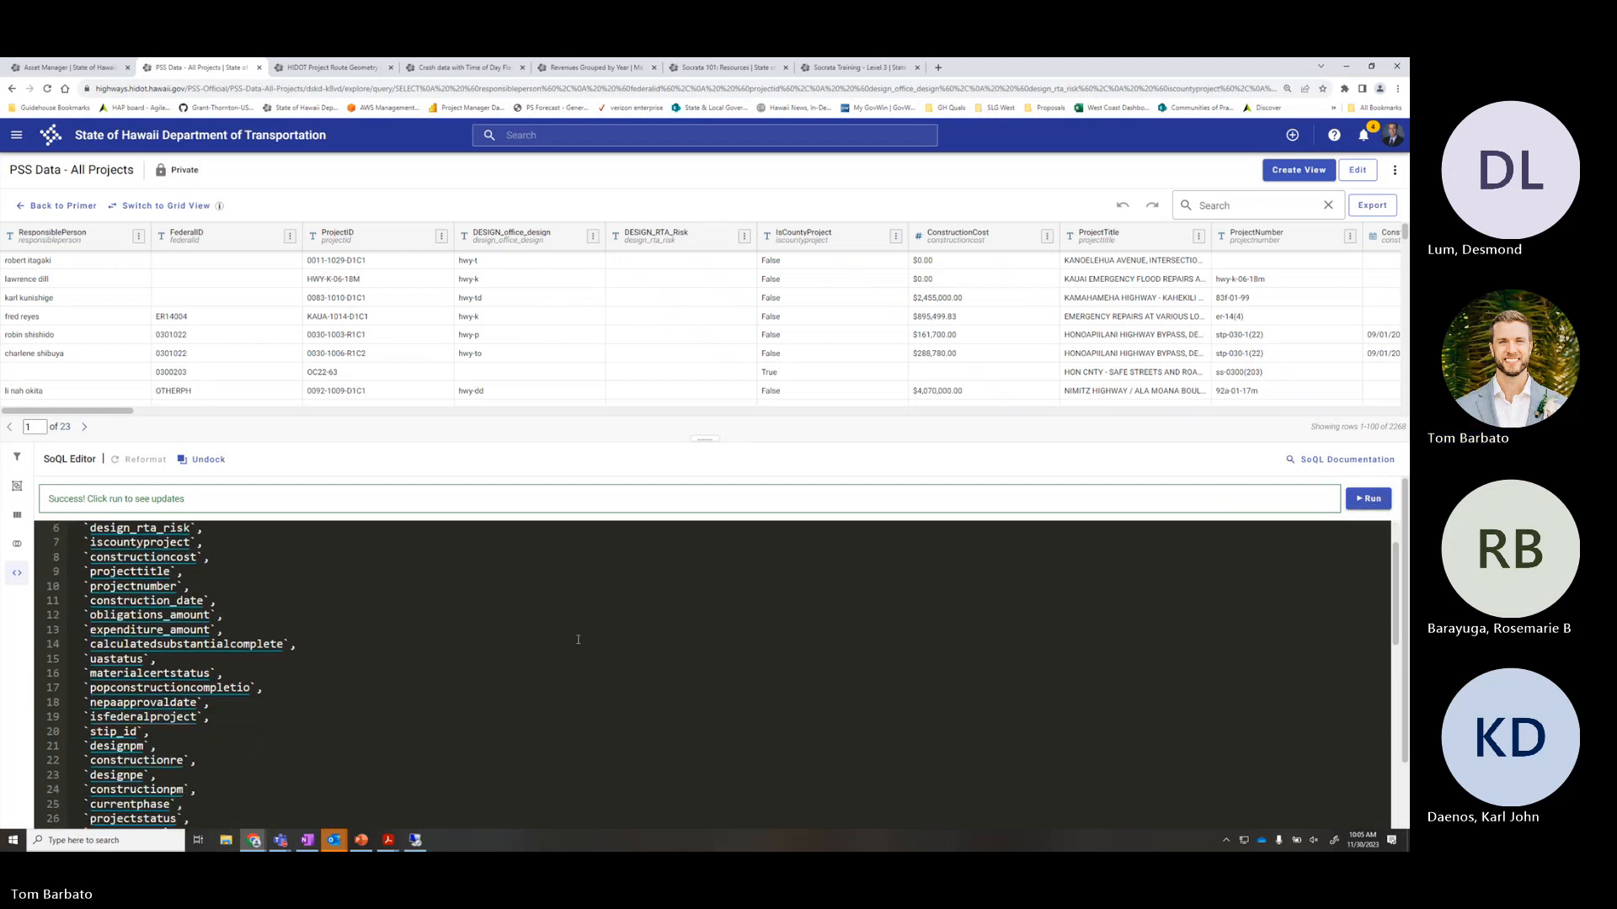
pyautogui.scroll(1, 582, 642)
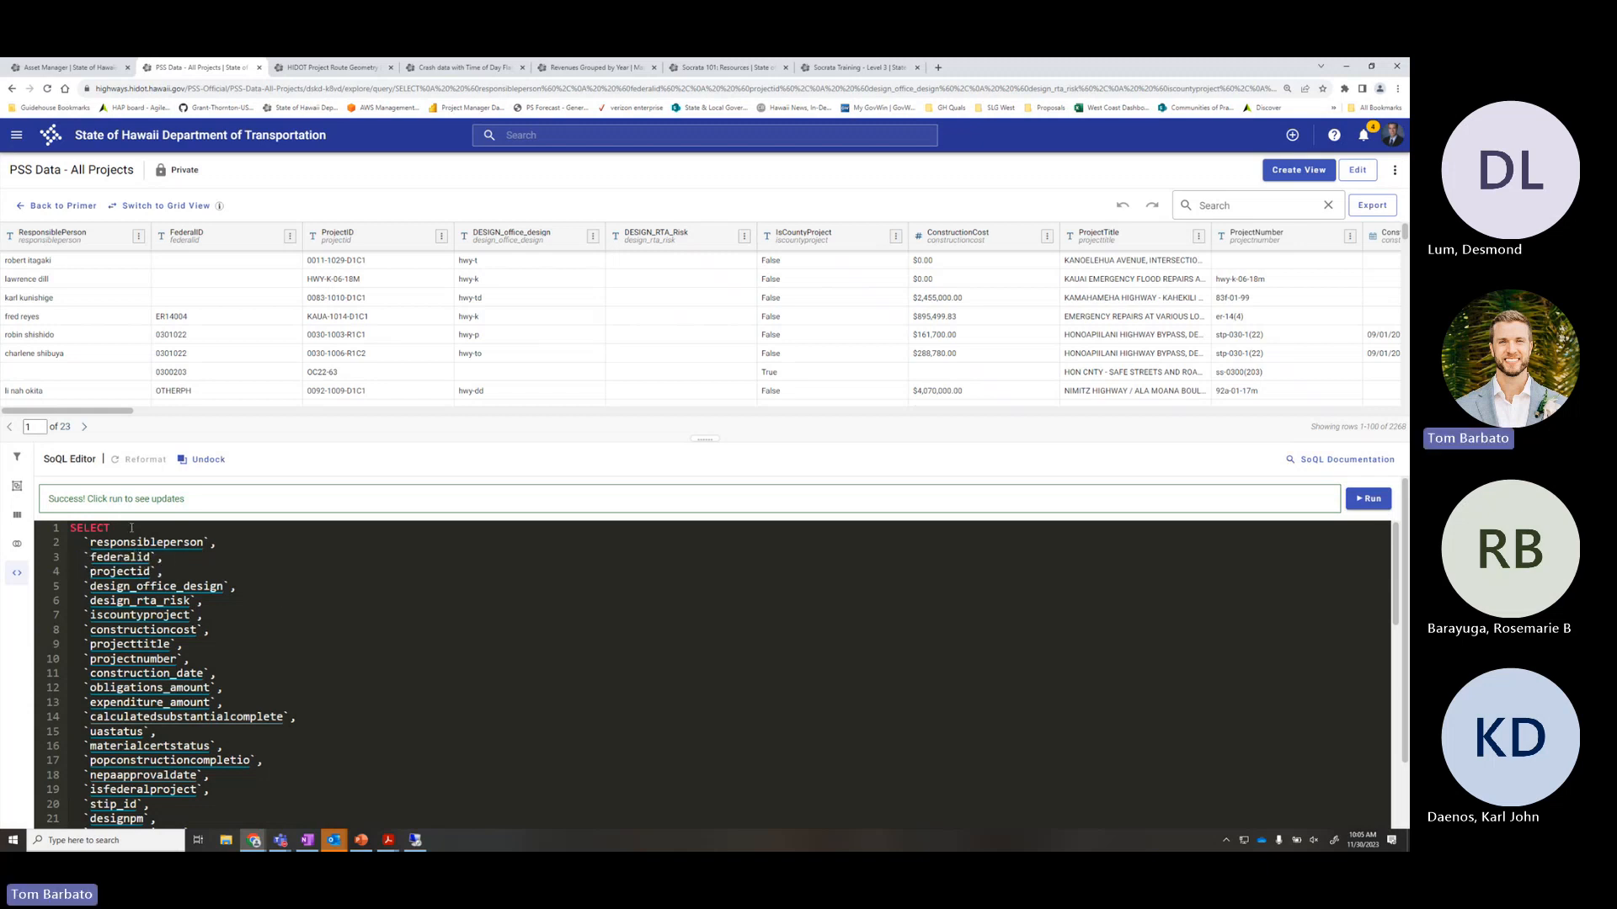
pyautogui.doubleClick(112, 528)
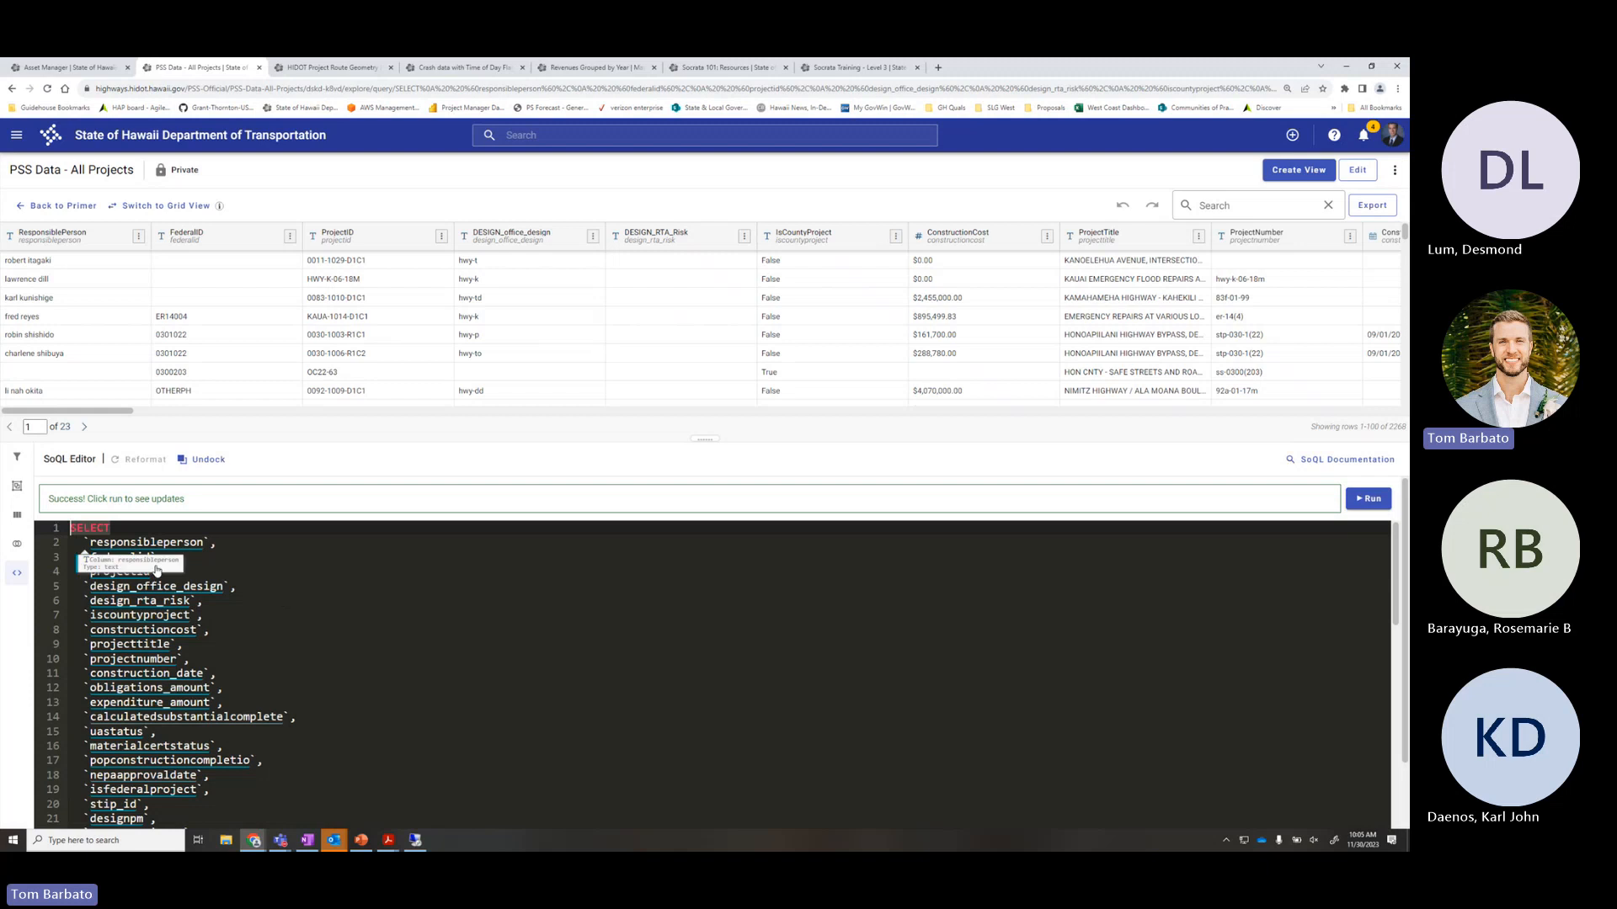
pyautogui.moveTo(71, 528); pyautogui.dragTo(186, 778)
pyautogui.click(320, 630)
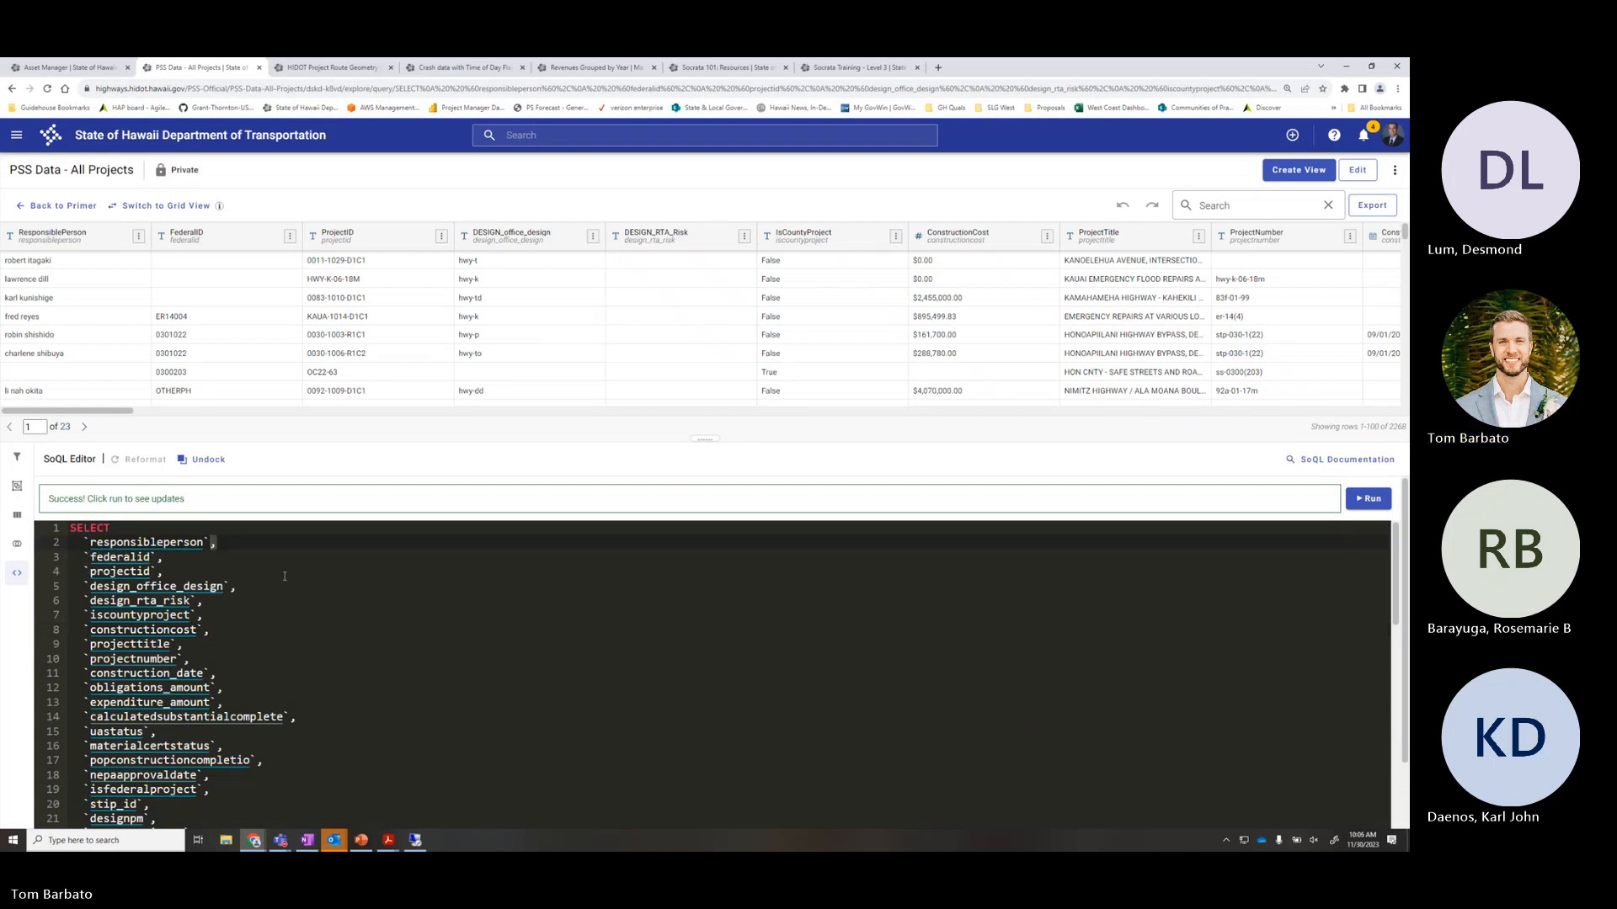
# Scroll to the end of the column list and place the caret after row_agent
pyautogui.scroll(-3, 301, 603)
pyautogui.scroll(-12, 301, 602)
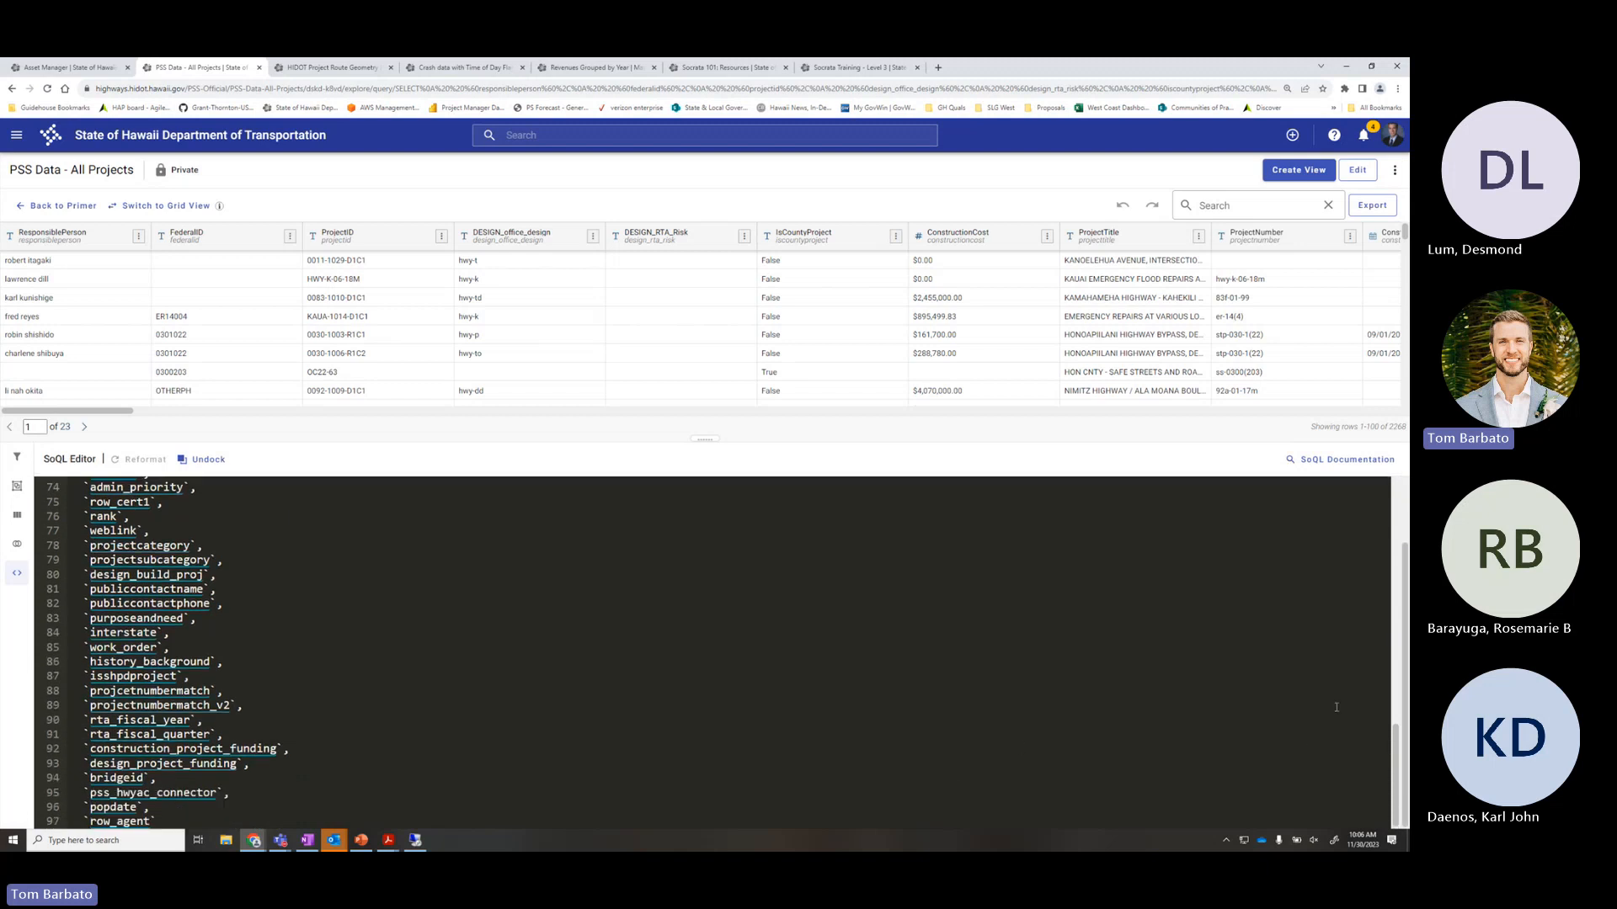
pyautogui.click(170, 821)
pyautogui.scroll(-1, 170, 821)
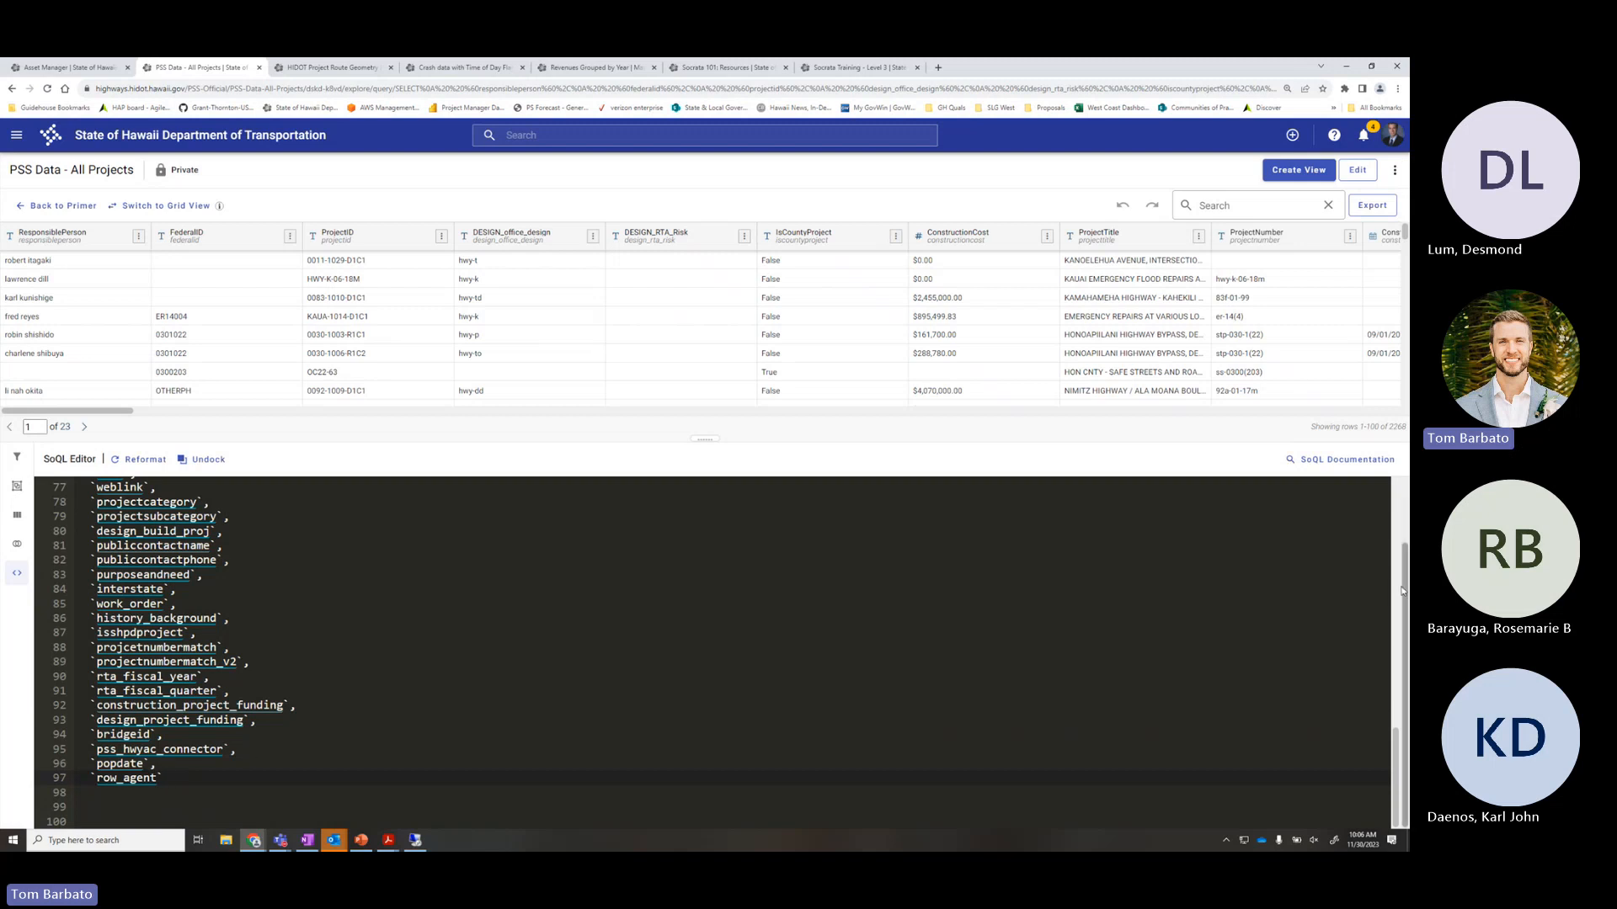
# Run the query, then delete the column lines from line 78 down to row_agent
pyautogui.click(1362, 508)
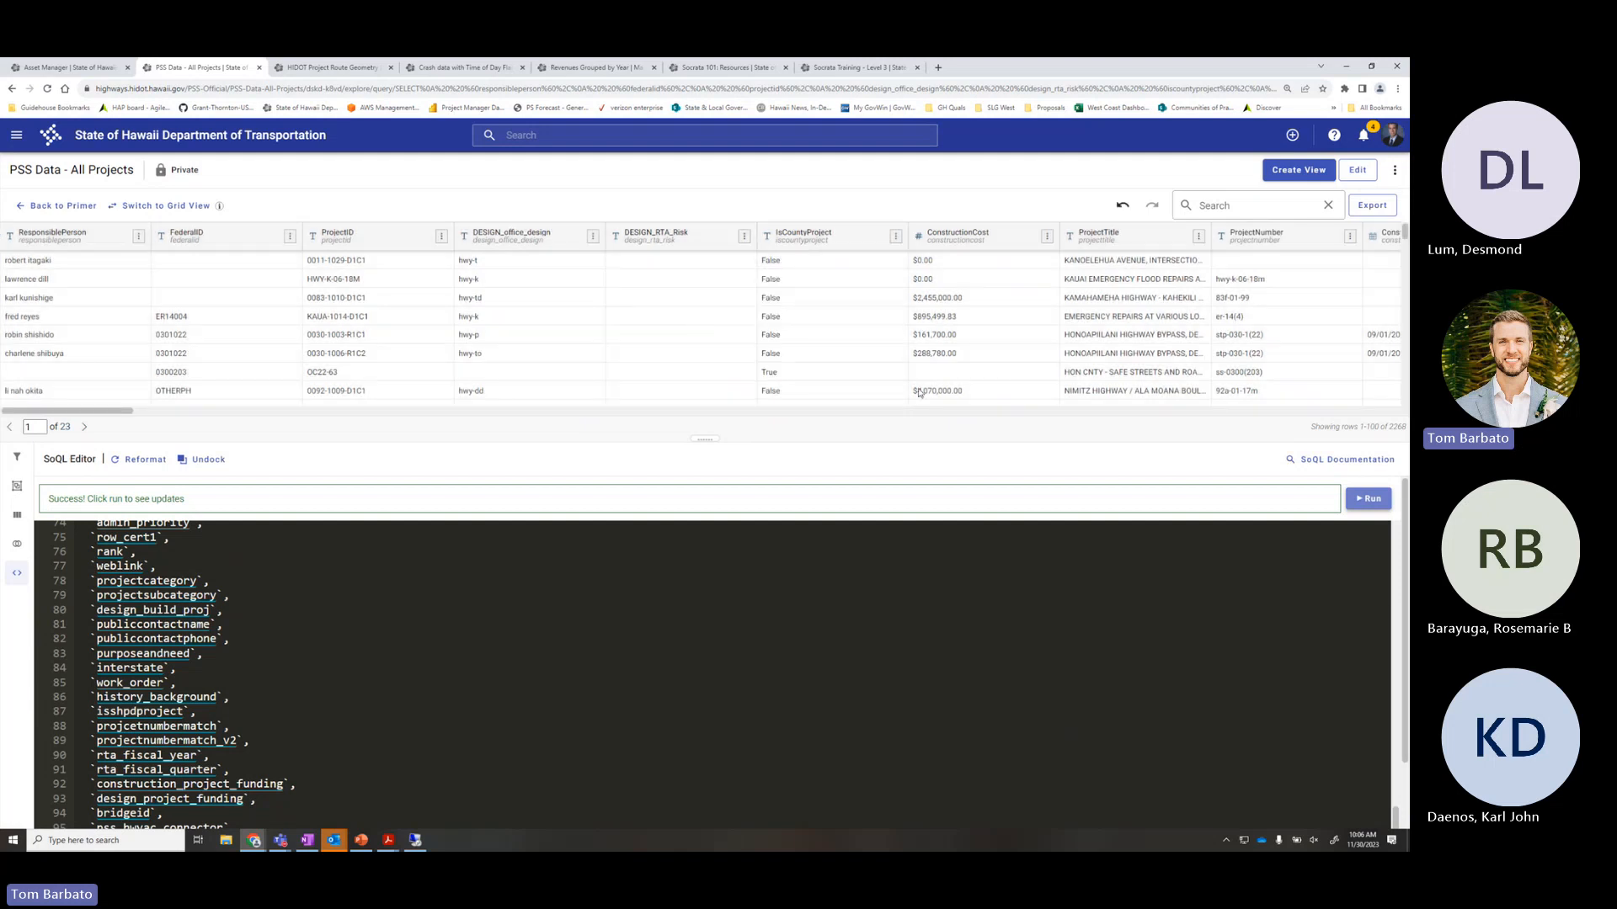
pyautogui.scroll(-1, 1358, 622)
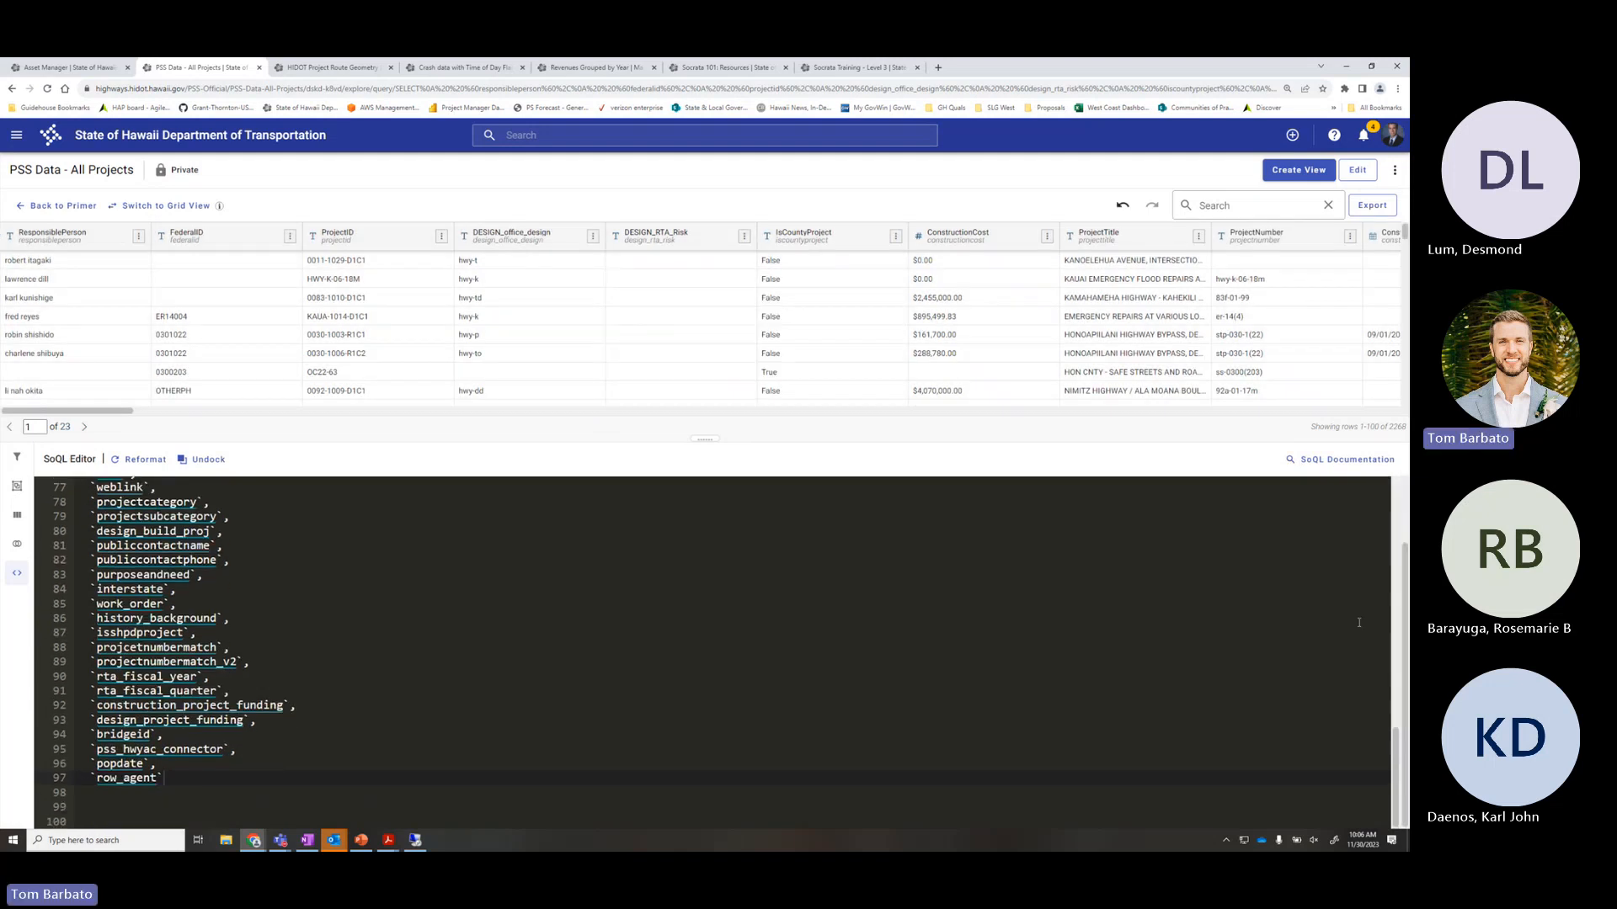
pyautogui.moveTo(202, 778); pyautogui.dragTo(76, 504)
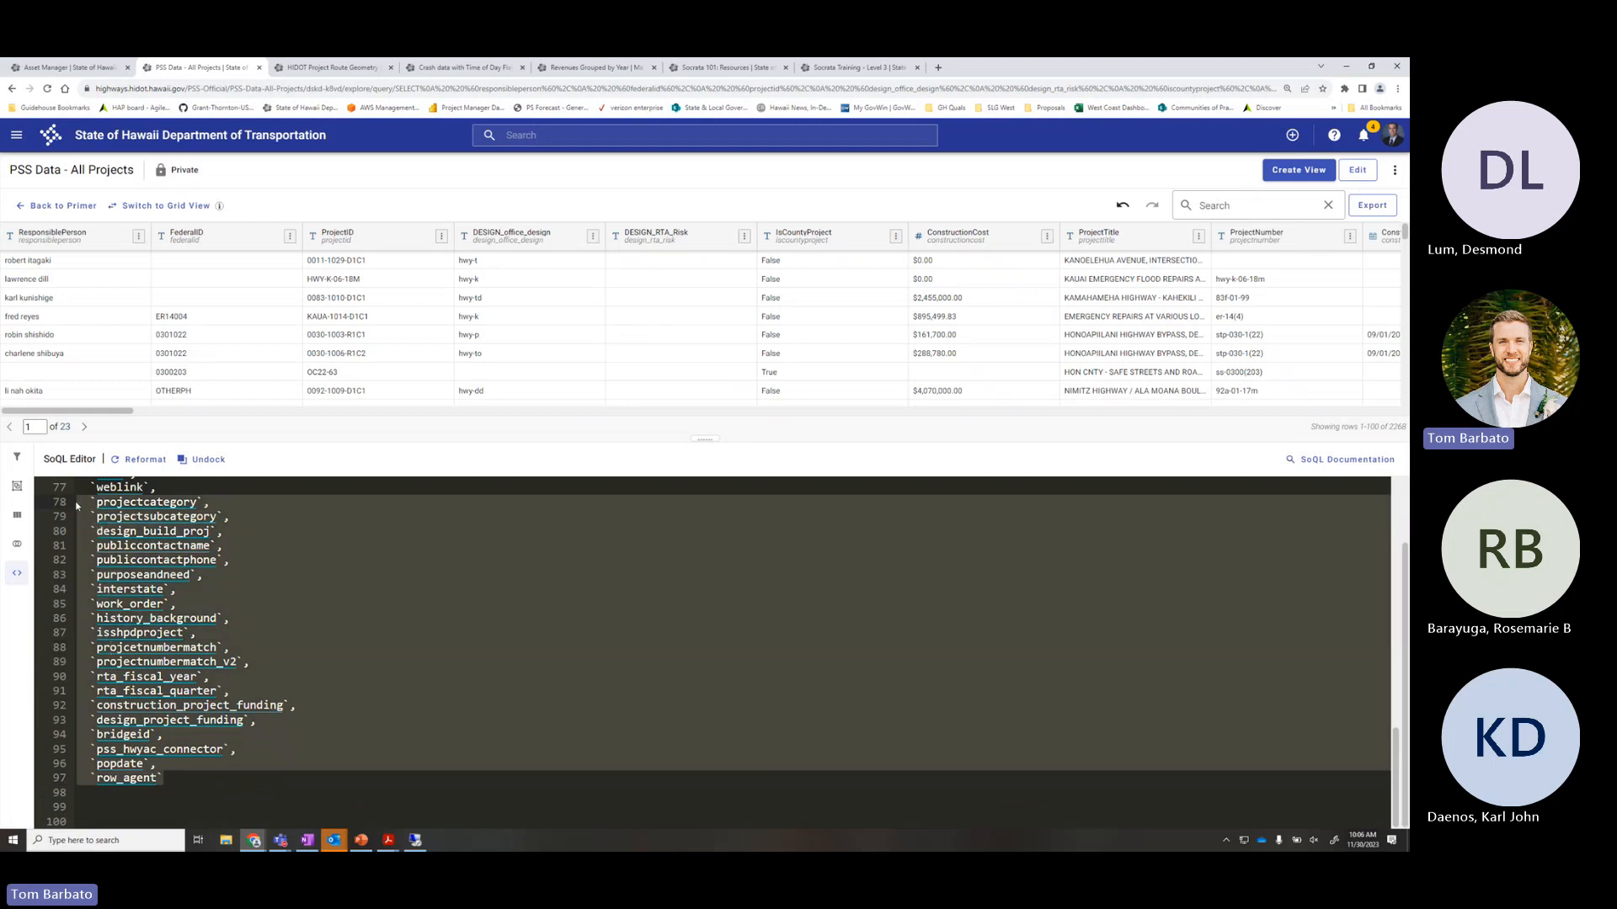
pyautogui.press('Delete')
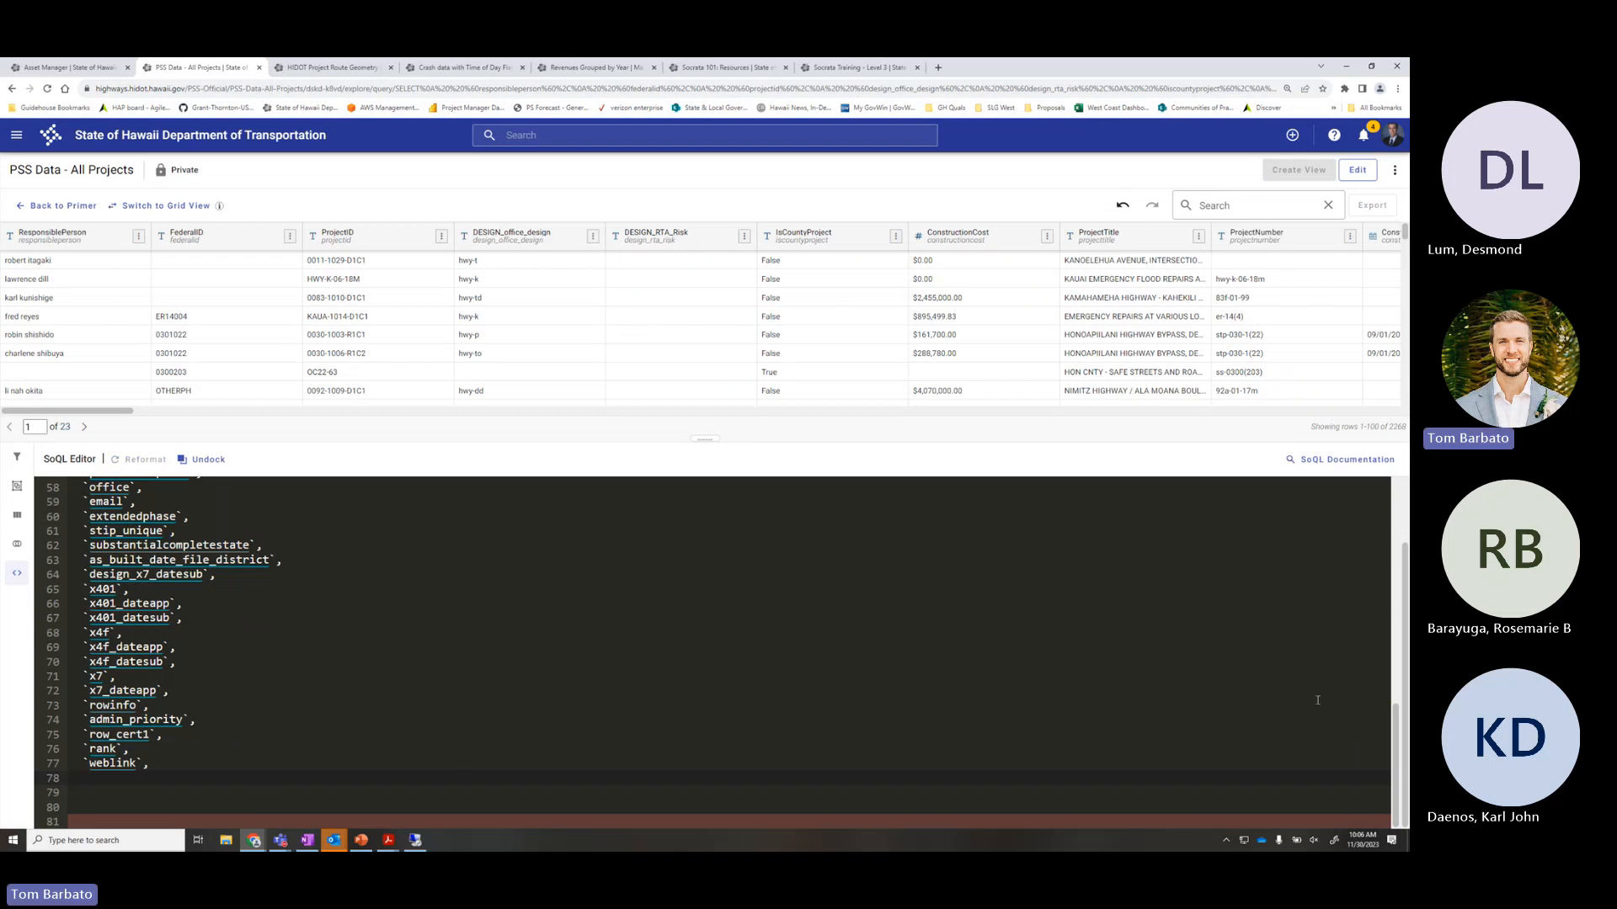
# Remove the trailing comma after weblink on line 77 and re-run the query
pyautogui.moveTo(1404, 717); pyautogui.dragTo(1401, 637)
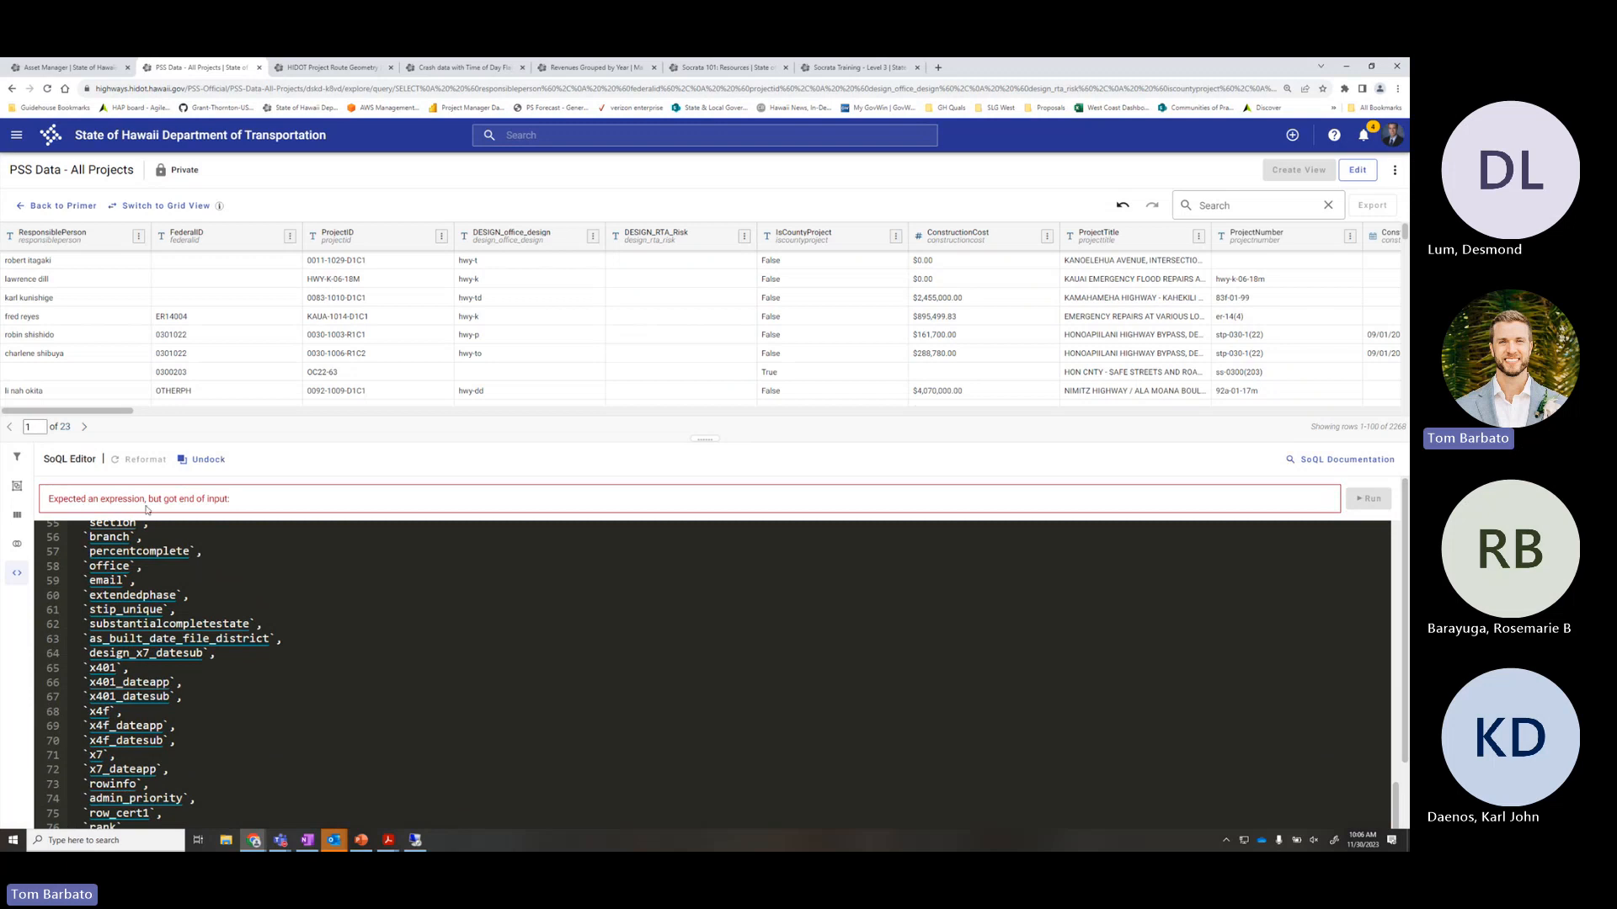
pyautogui.moveTo(262, 506); pyautogui.dragTo(48, 502)
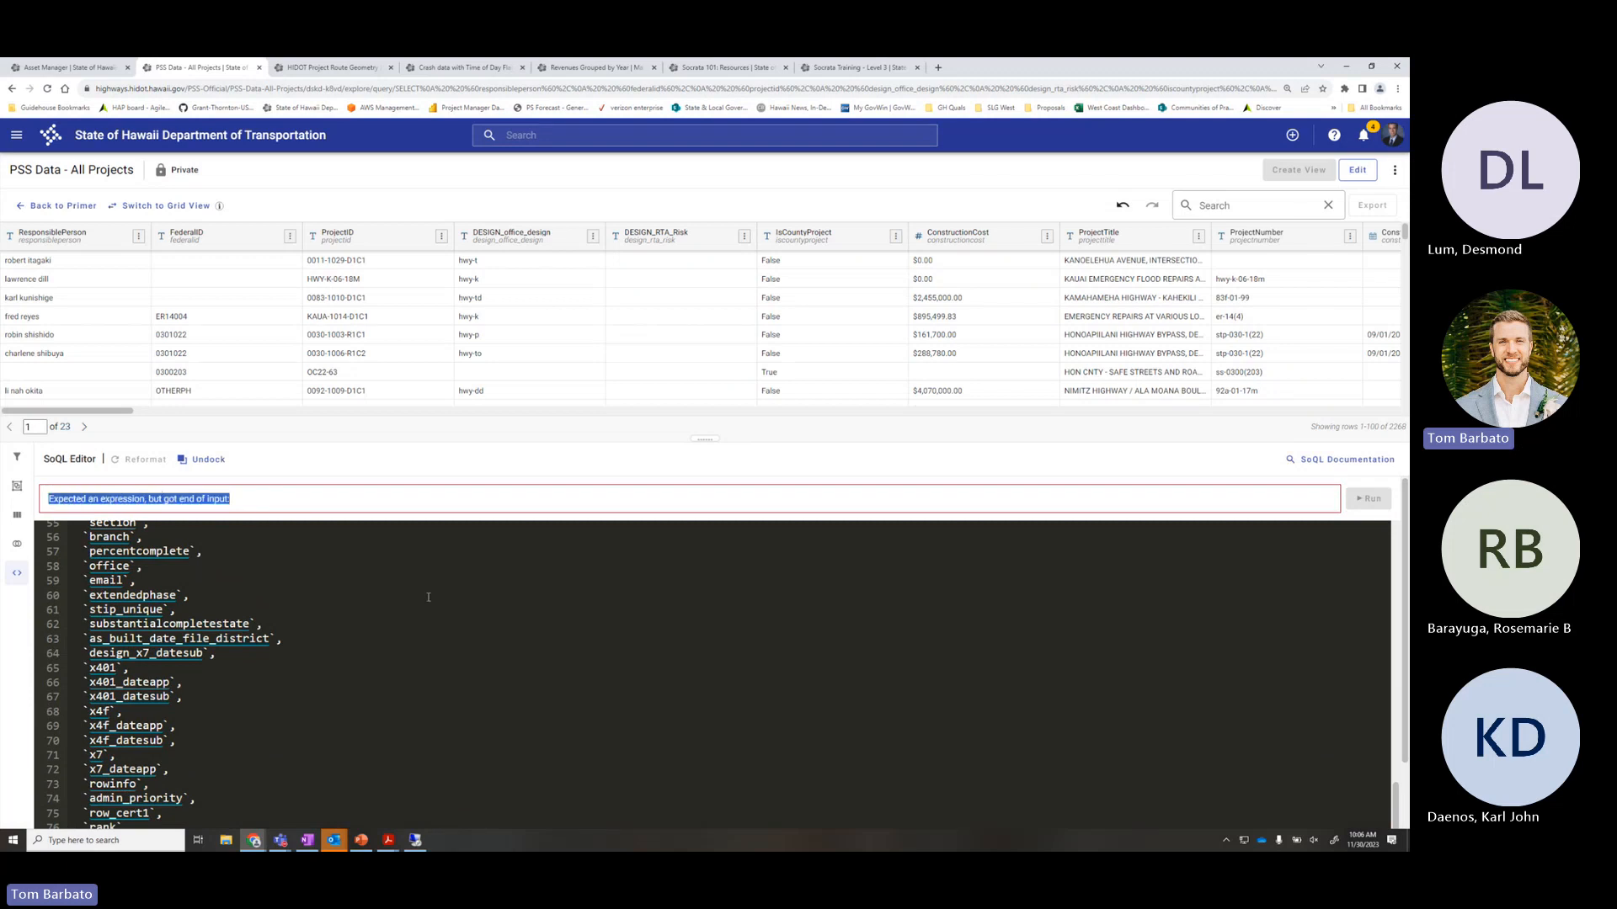
pyautogui.scroll(-3, 436, 599)
pyautogui.click(212, 770)
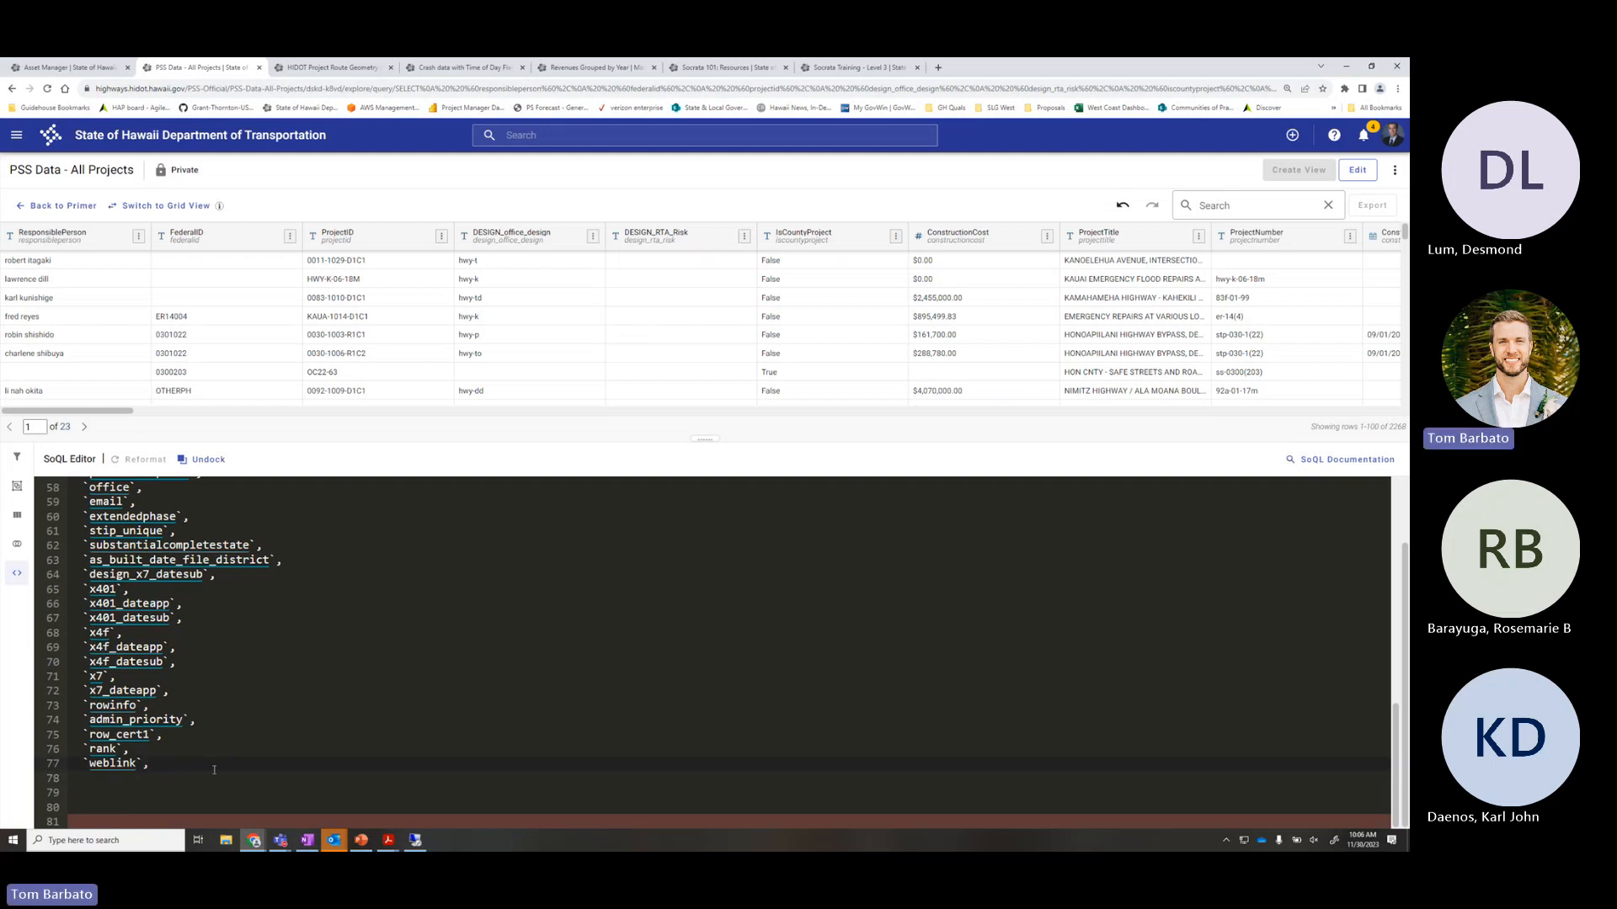
pyautogui.press('BackSpace')
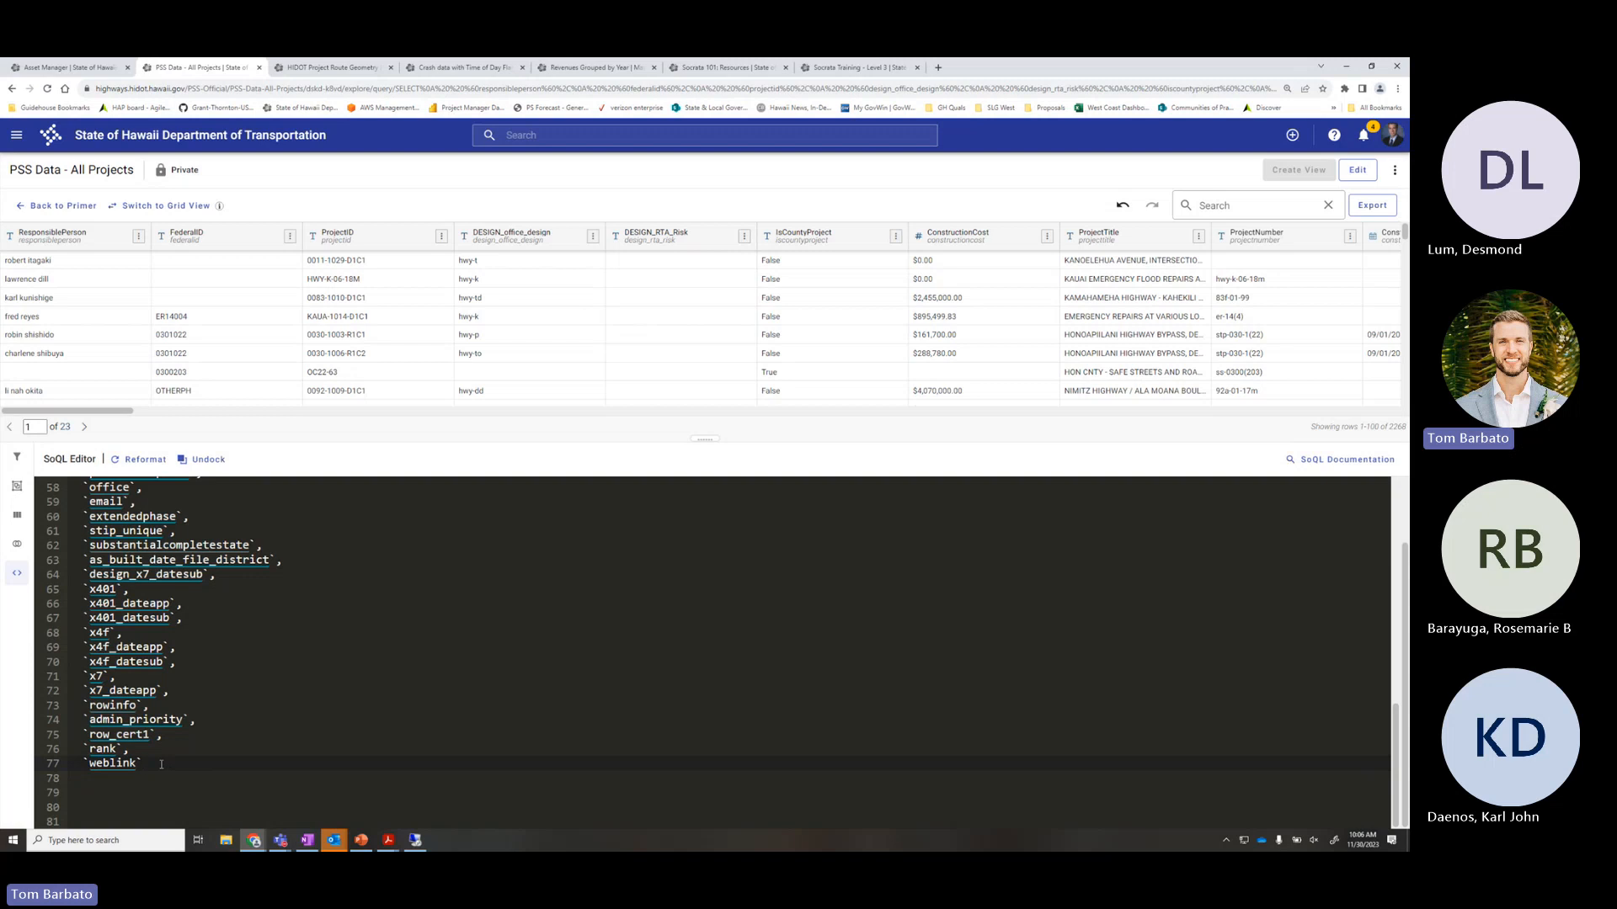
pyautogui.press('Home')
pyautogui.click(154, 765)
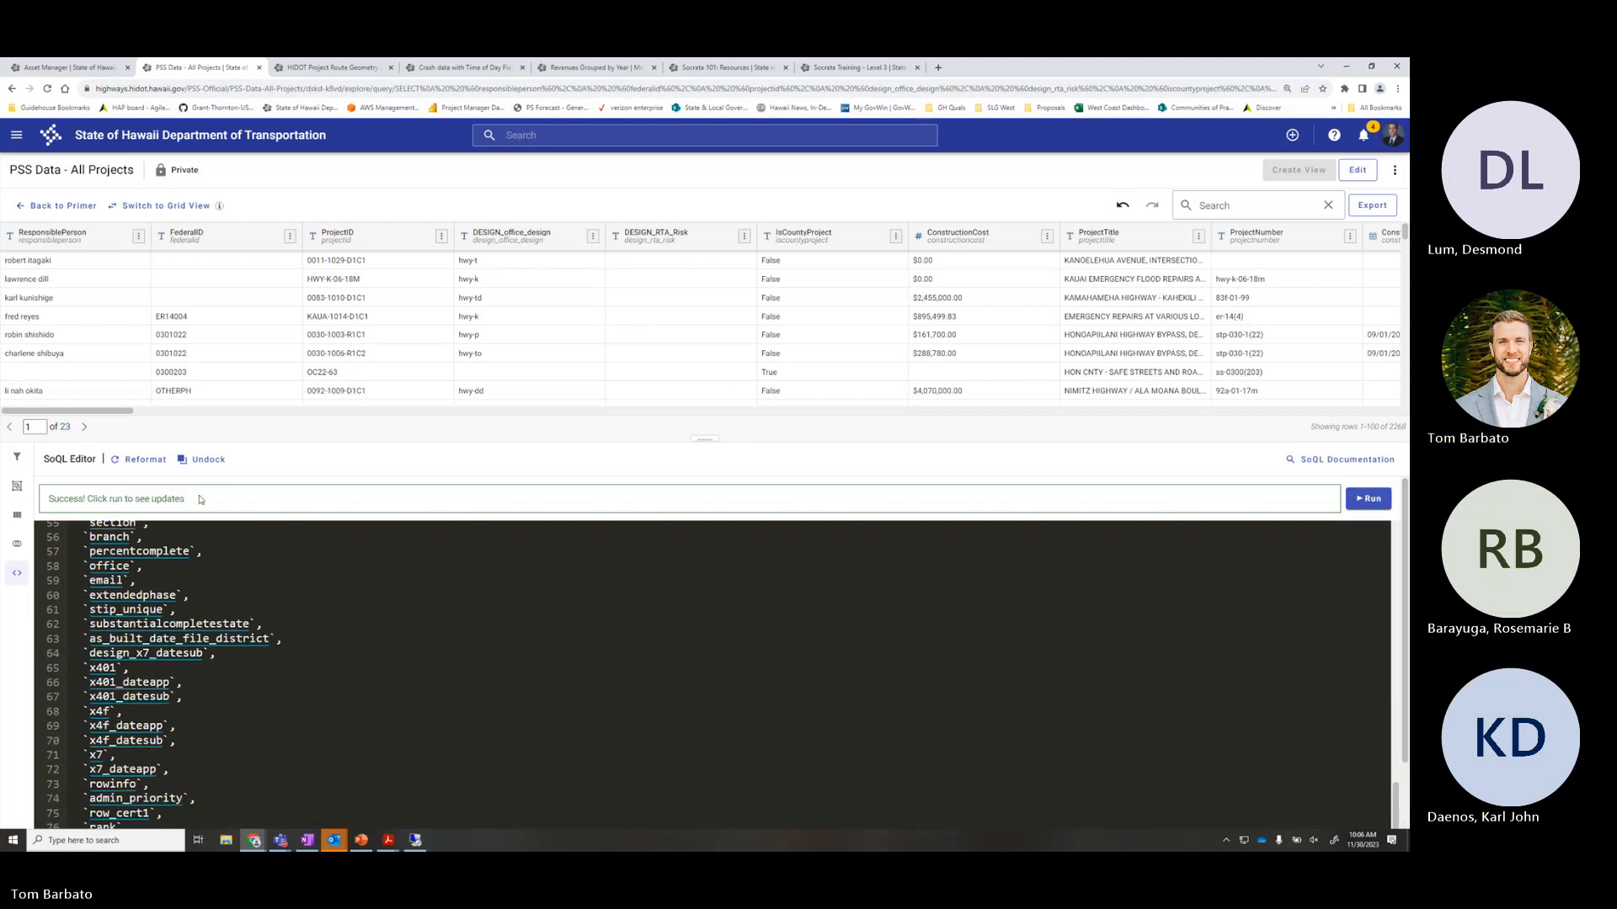
pyautogui.click(1374, 498)
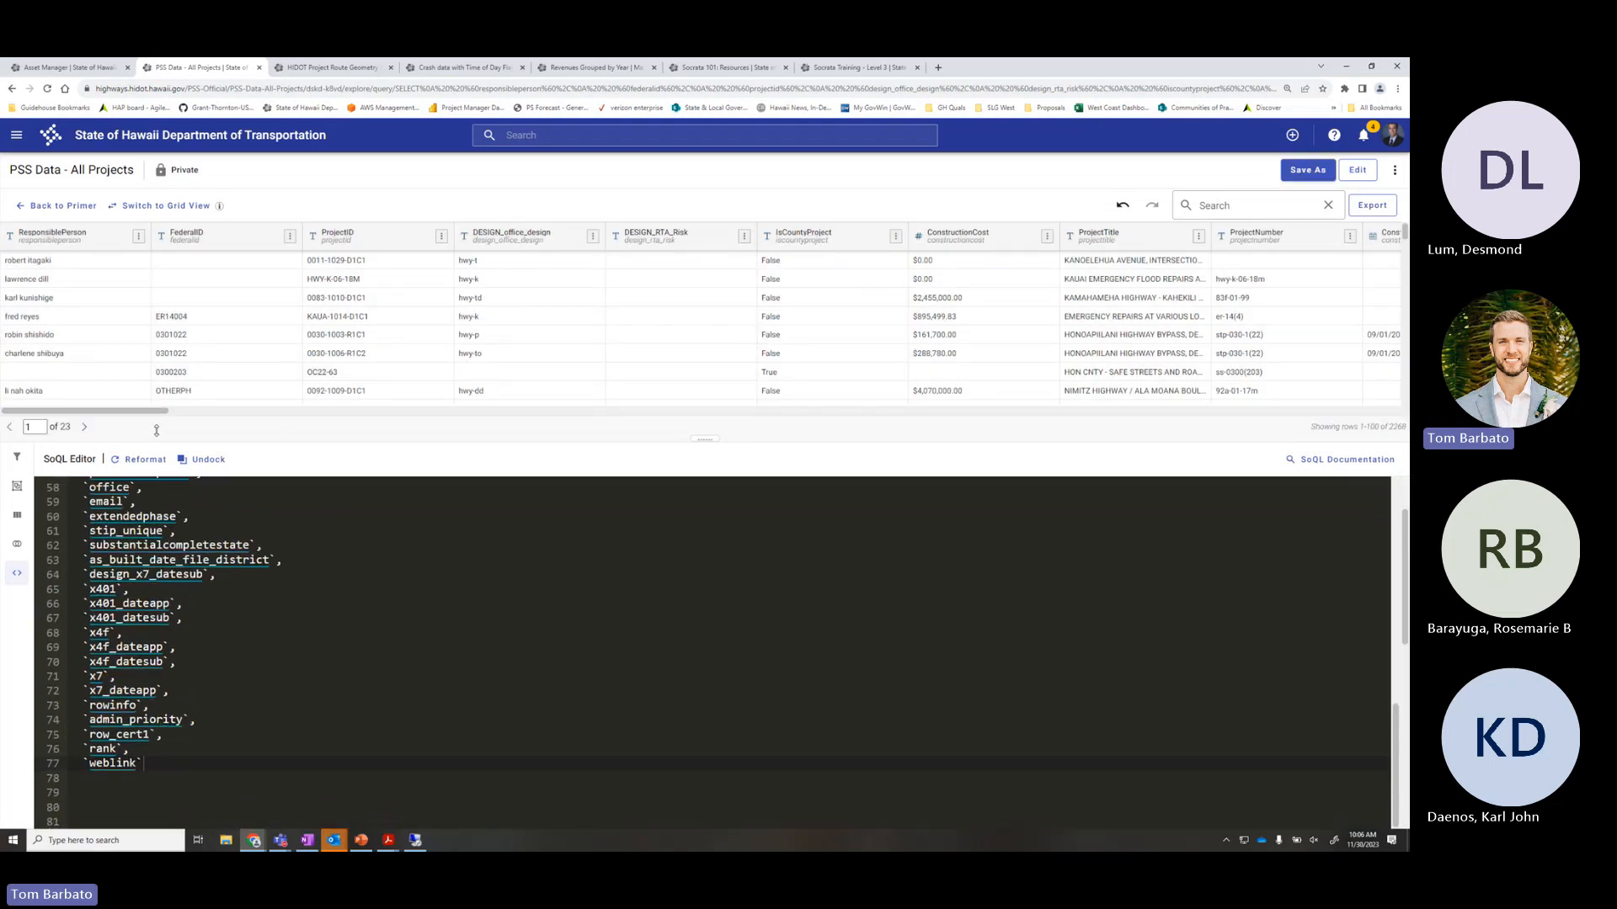
pyautogui.moveTo(156, 411); pyautogui.dragTo(1350, 314)
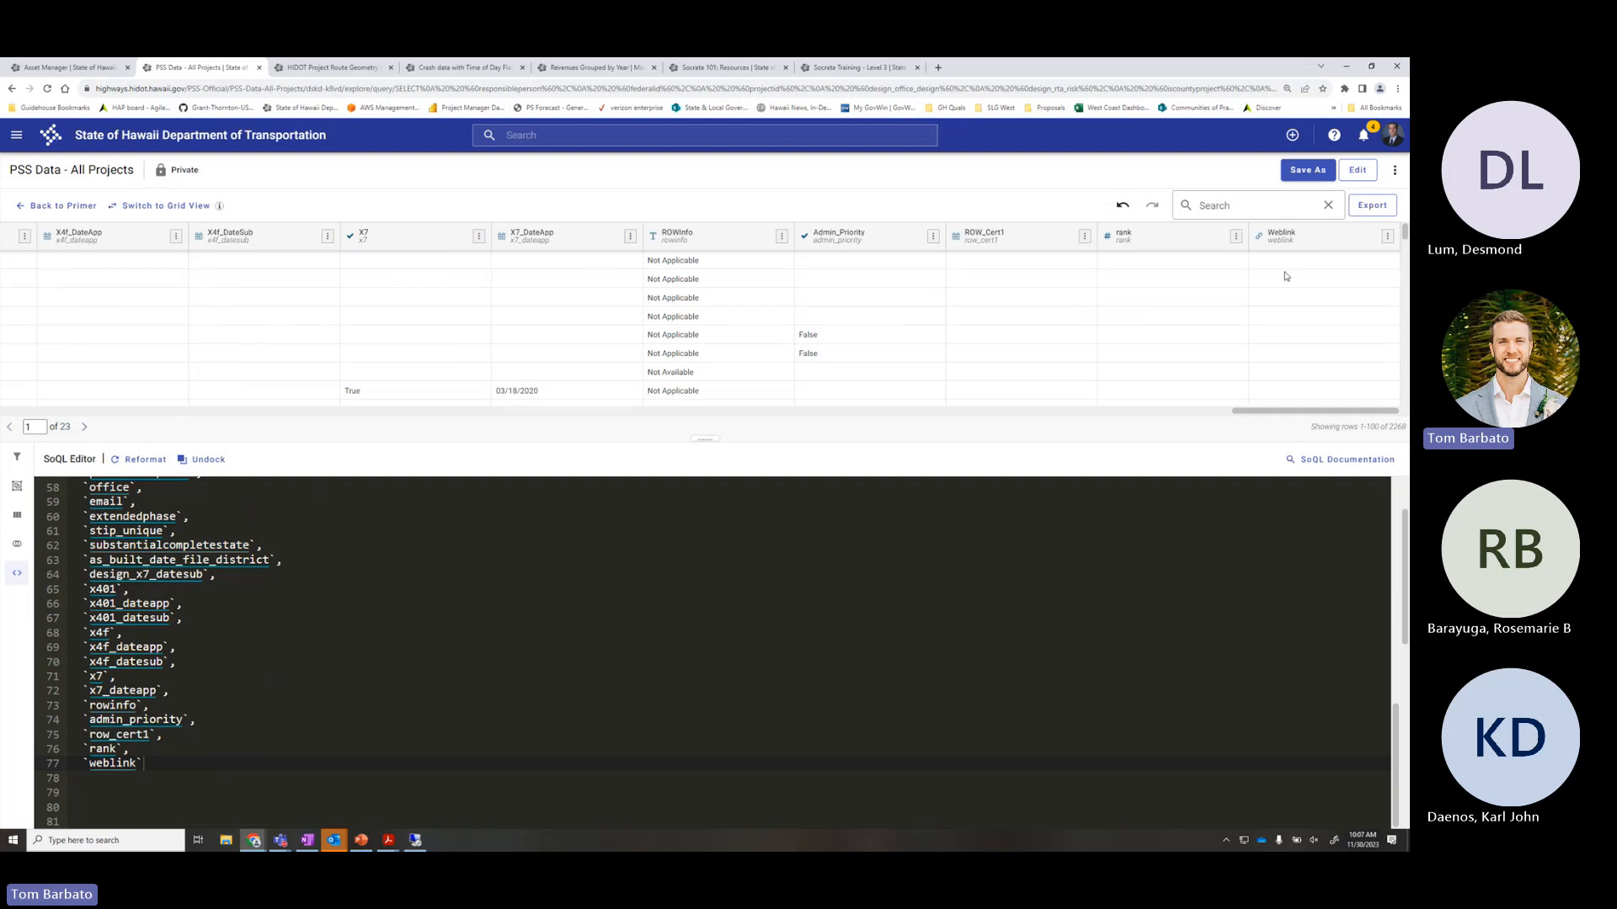
pyautogui.scroll(8, 563, 683)
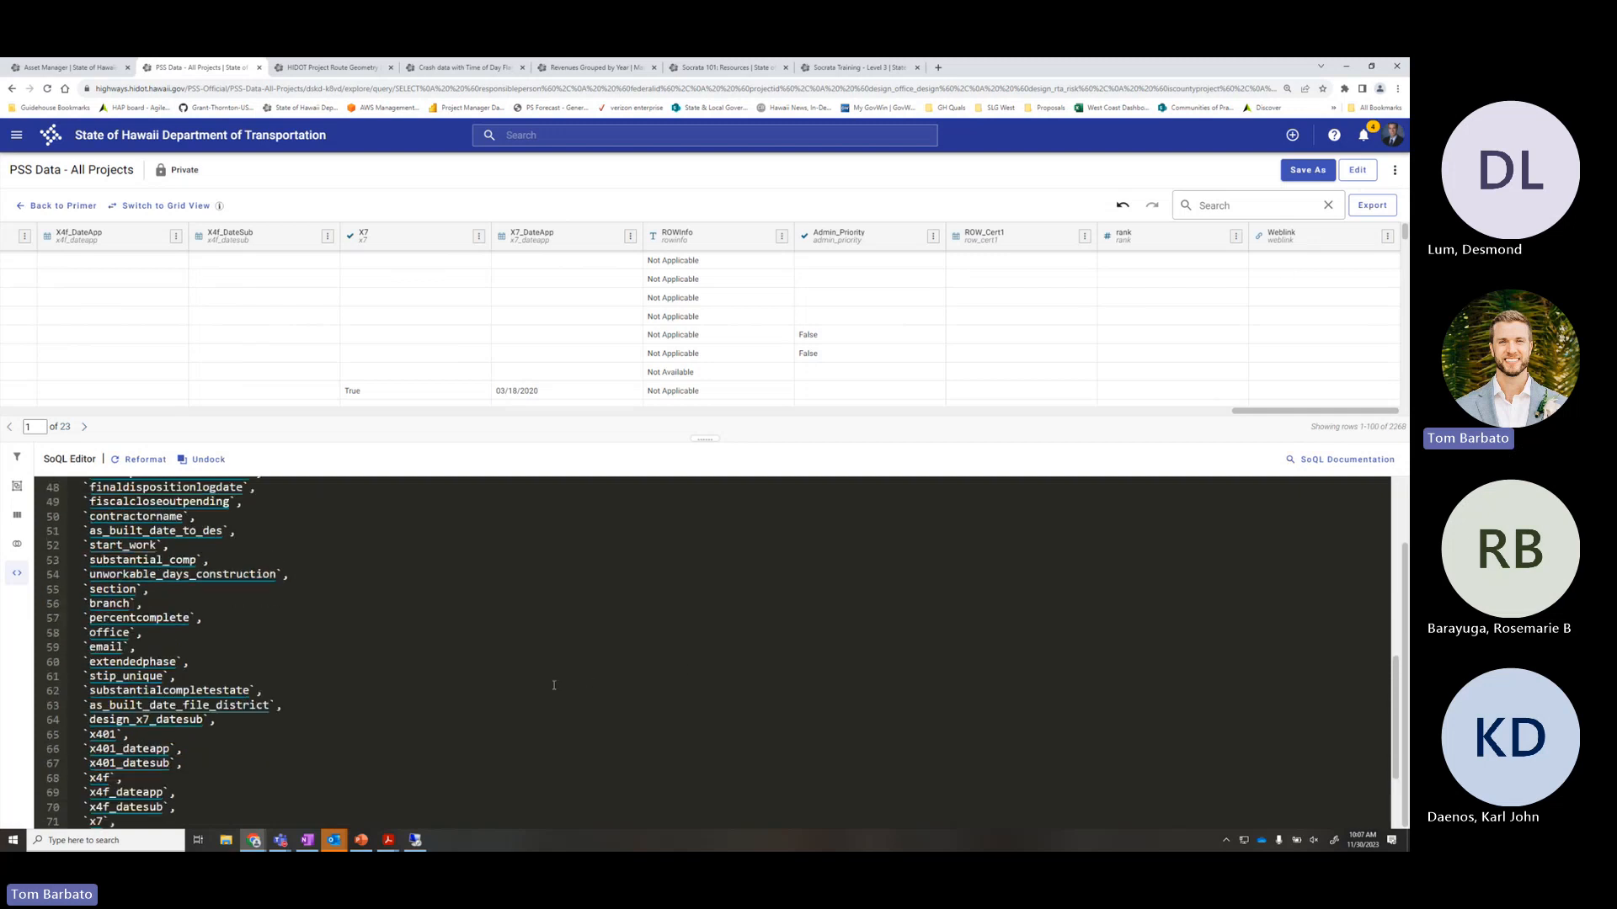
pyautogui.scroll(3, 552, 686)
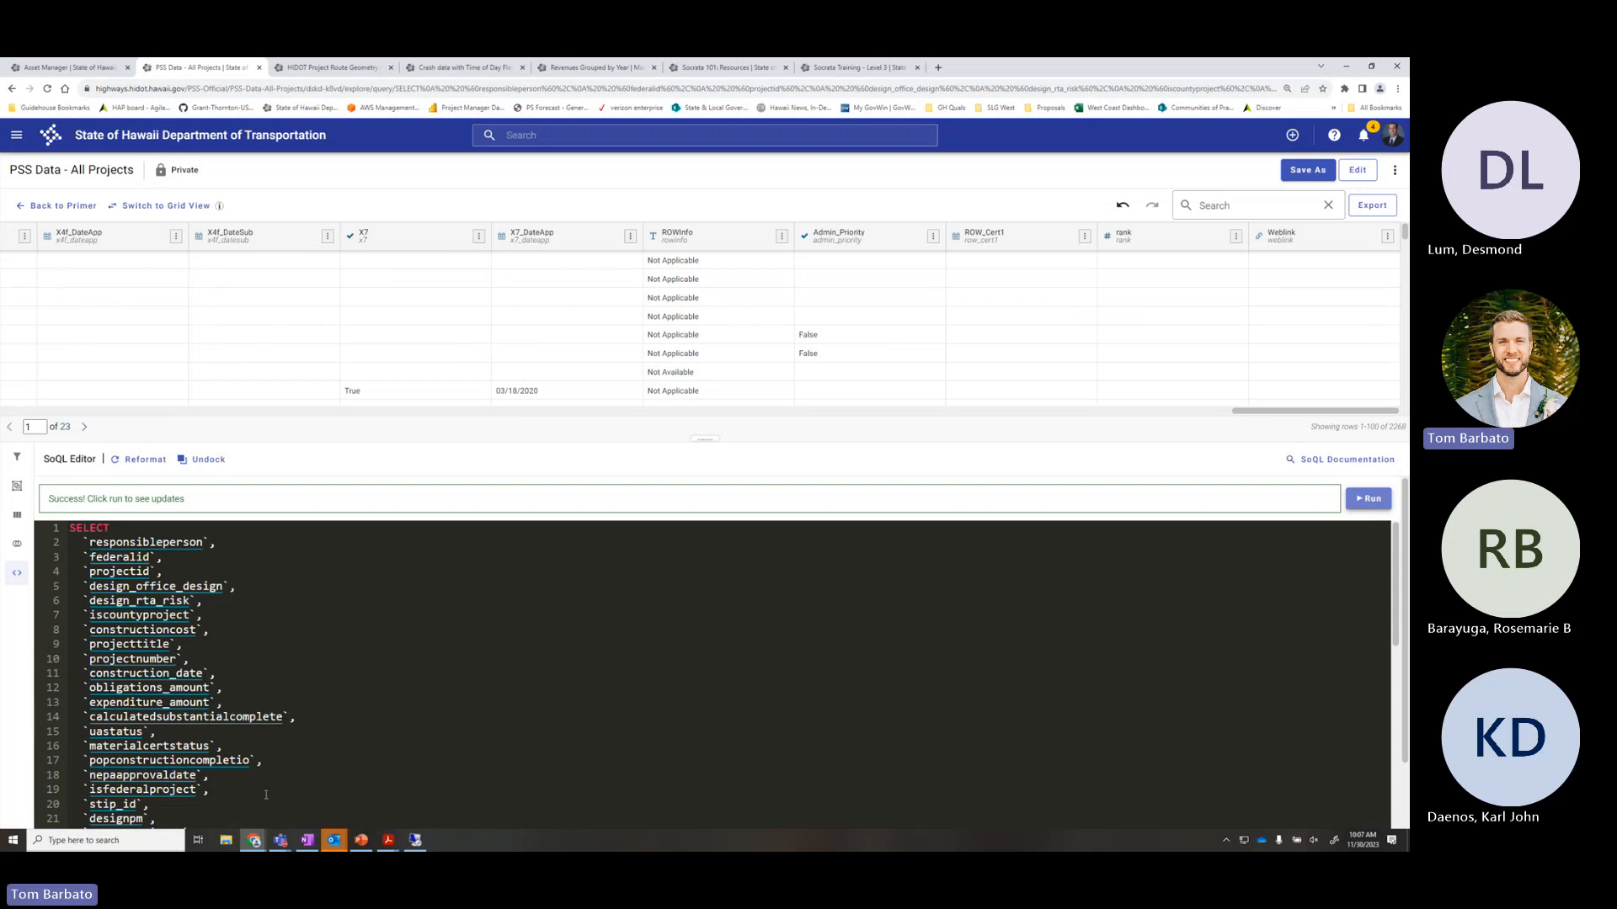
# Delete query lines 11–19 (construction_date through isfederalproject) and run the query
pyautogui.moveTo(266, 795); pyautogui.dragTo(40, 677)
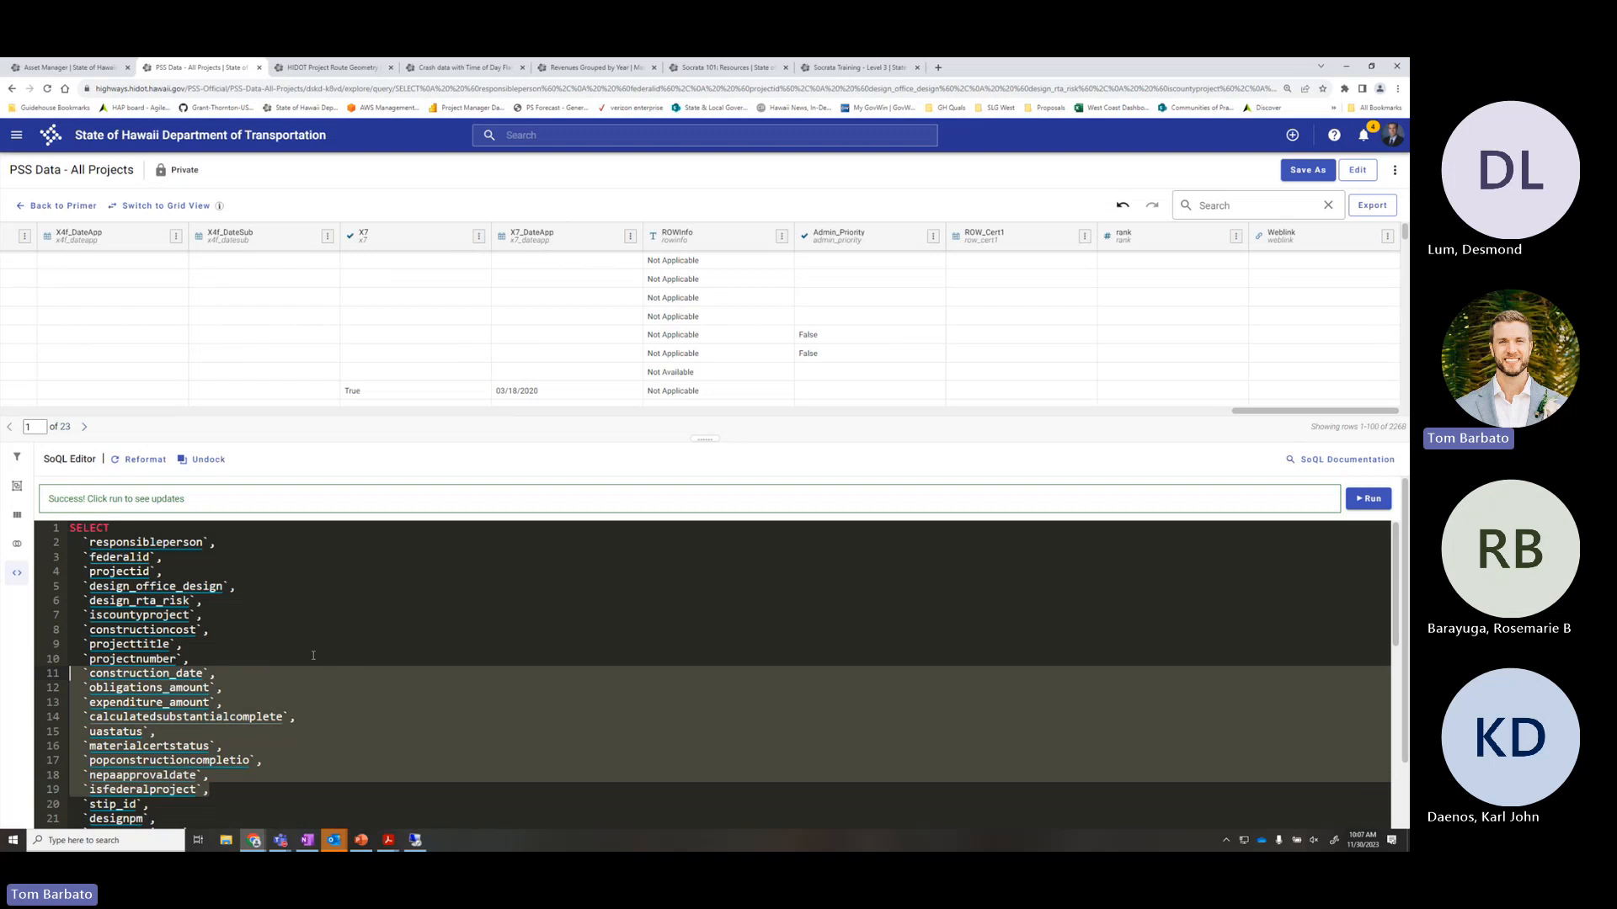
pyautogui.press('BackSpace')
pyautogui.press('BackSpace')
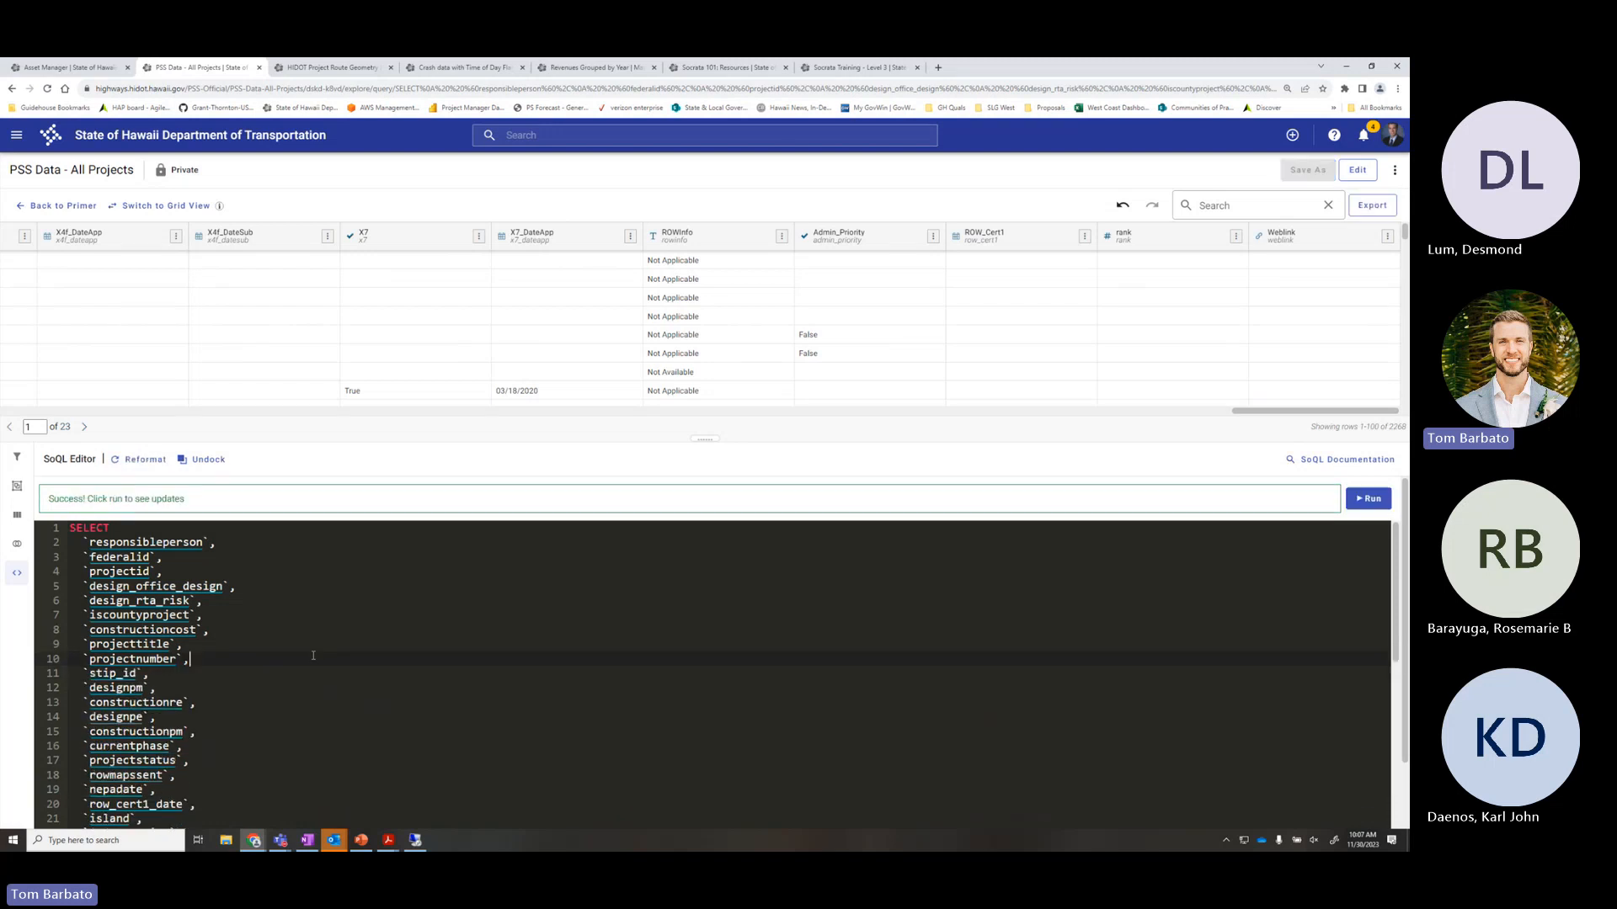
pyautogui.click(1366, 498)
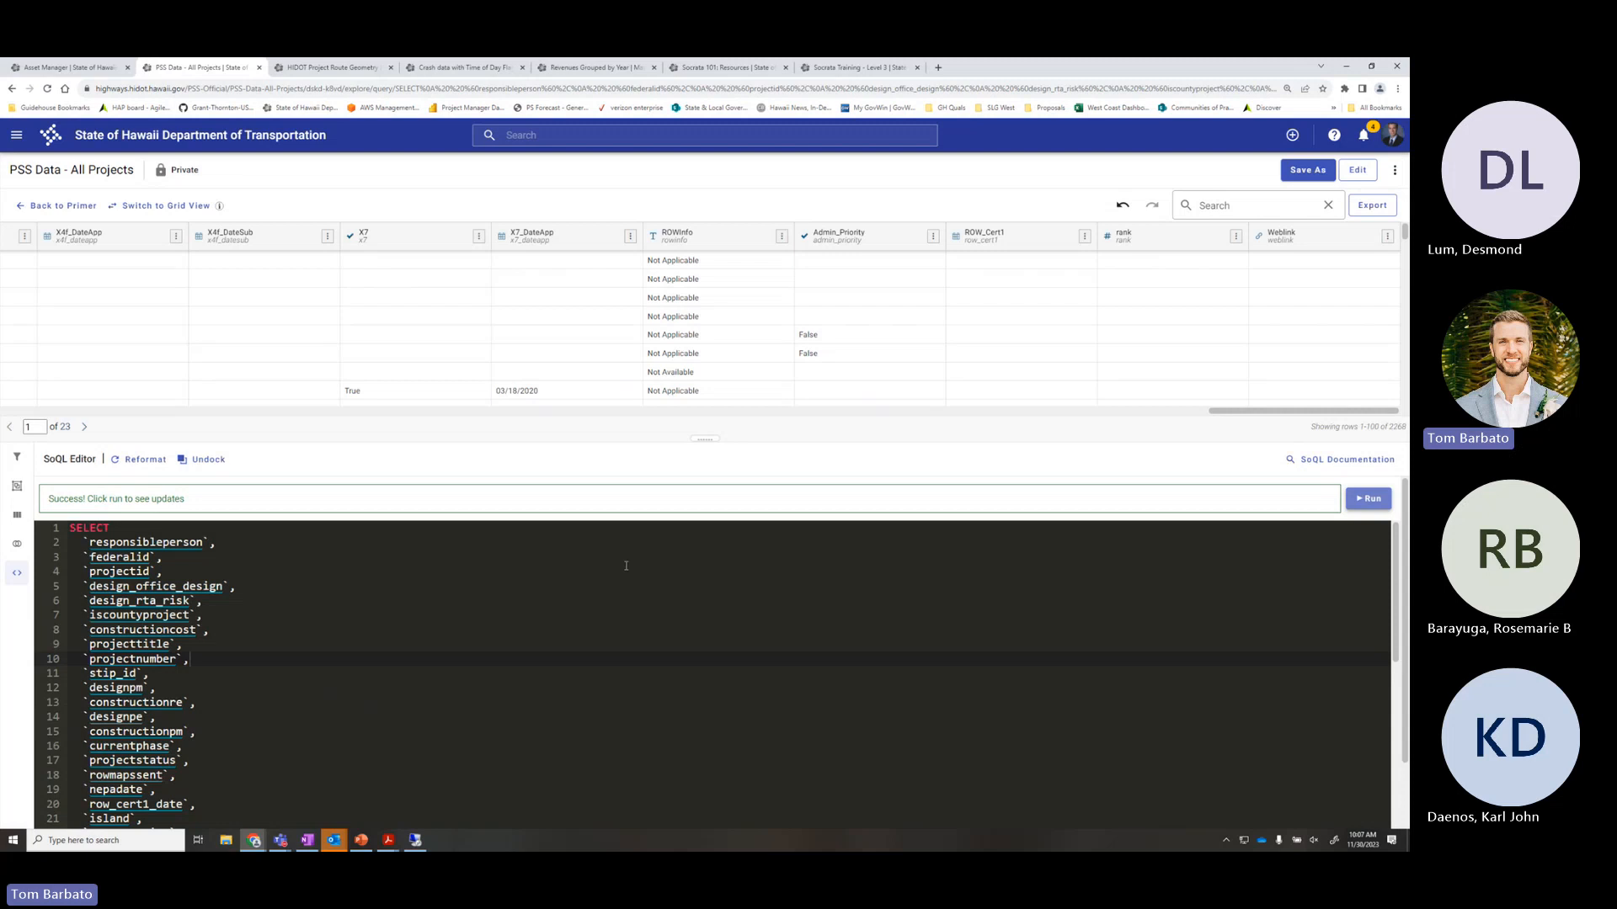
pyautogui.scroll(-8, 603, 566)
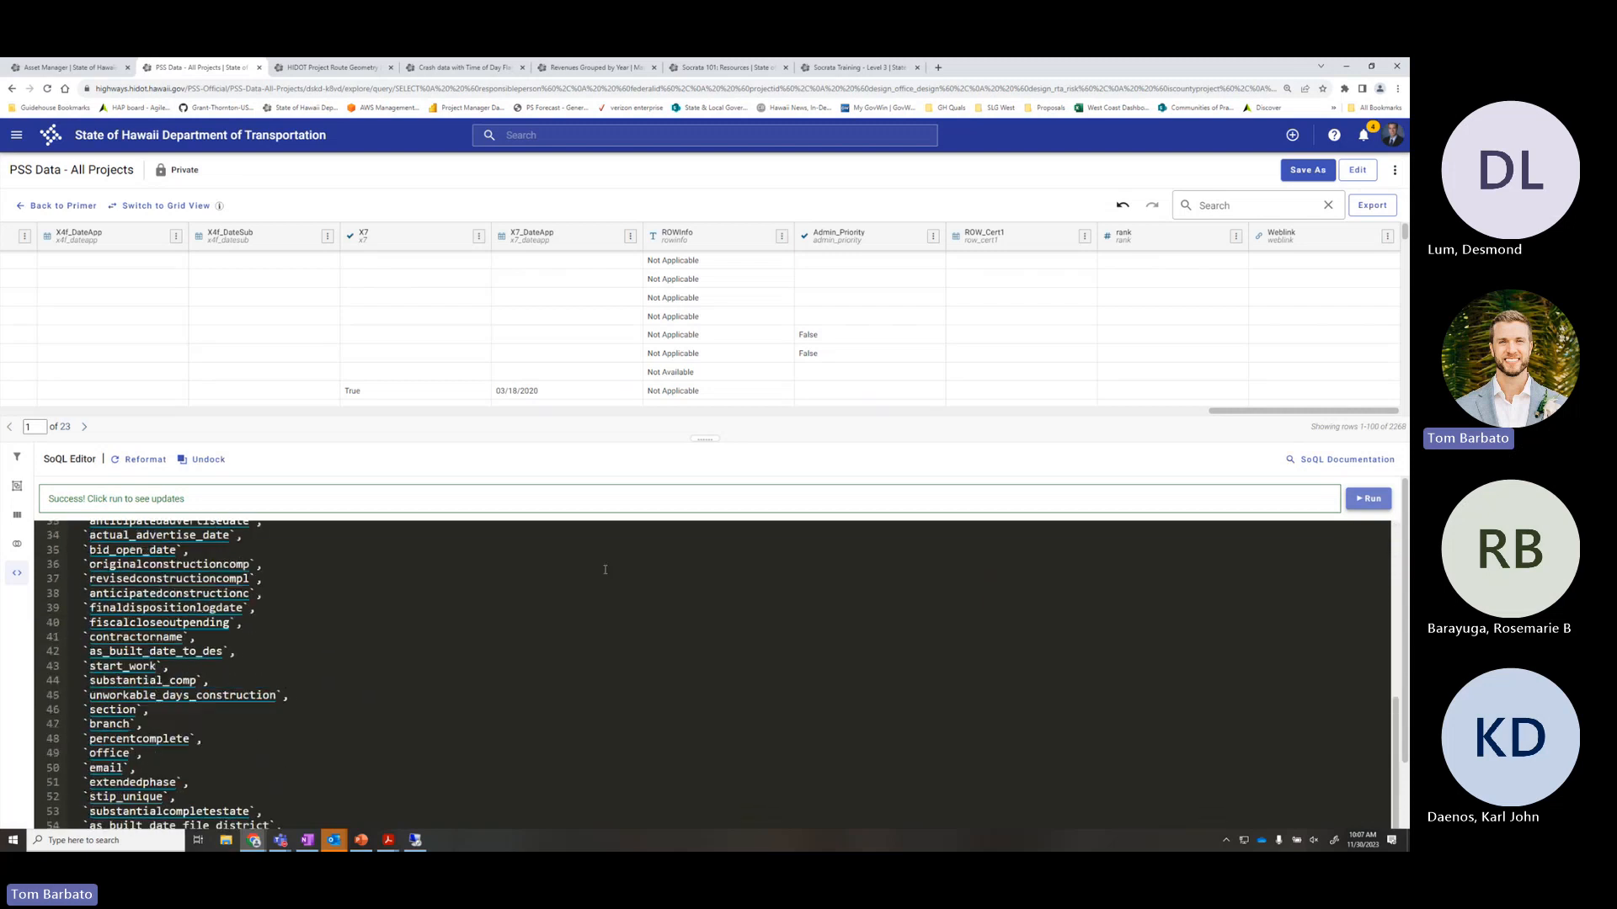
pyautogui.scroll(-5, 599, 575)
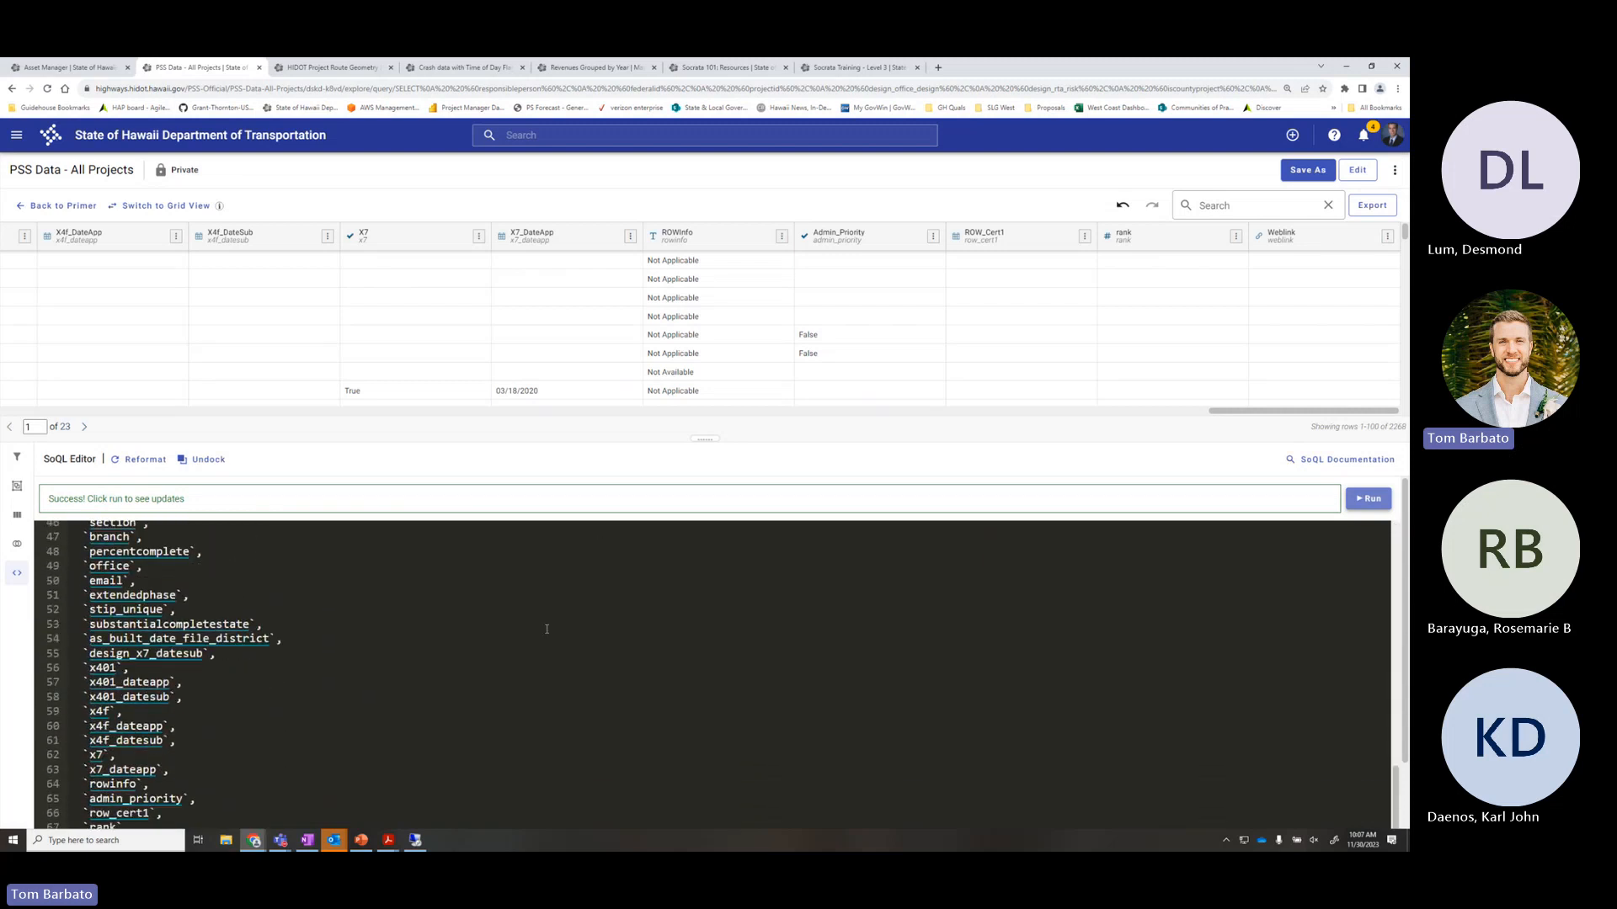
pyautogui.scroll(-1, 547, 630)
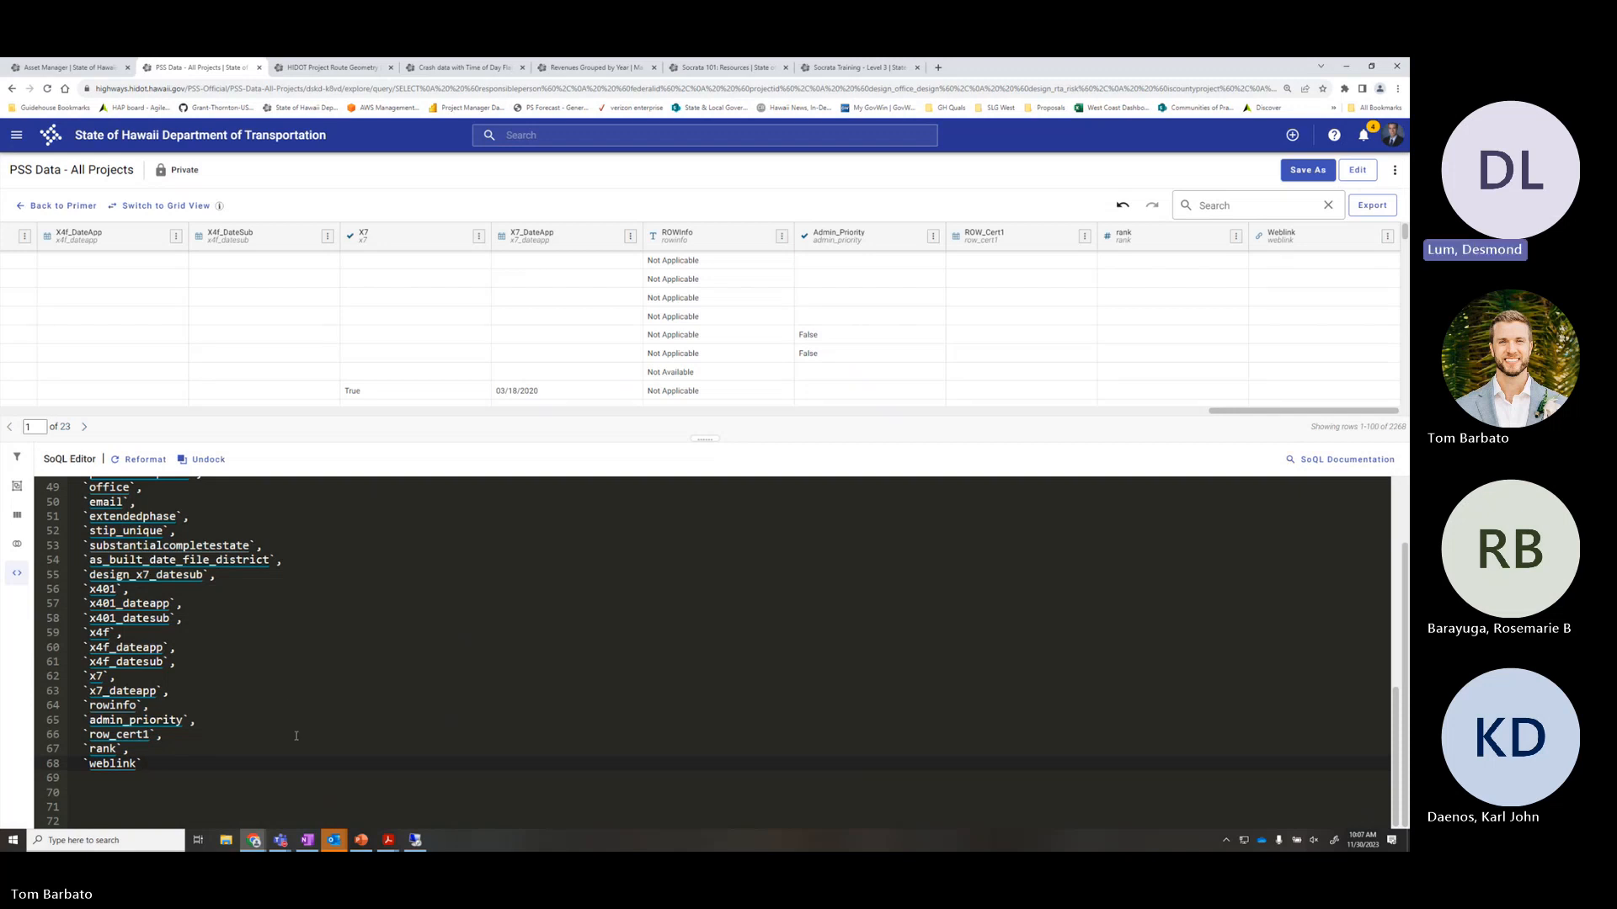
pyautogui.scroll(4, 198, 745)
pyautogui.scroll(10, 198, 745)
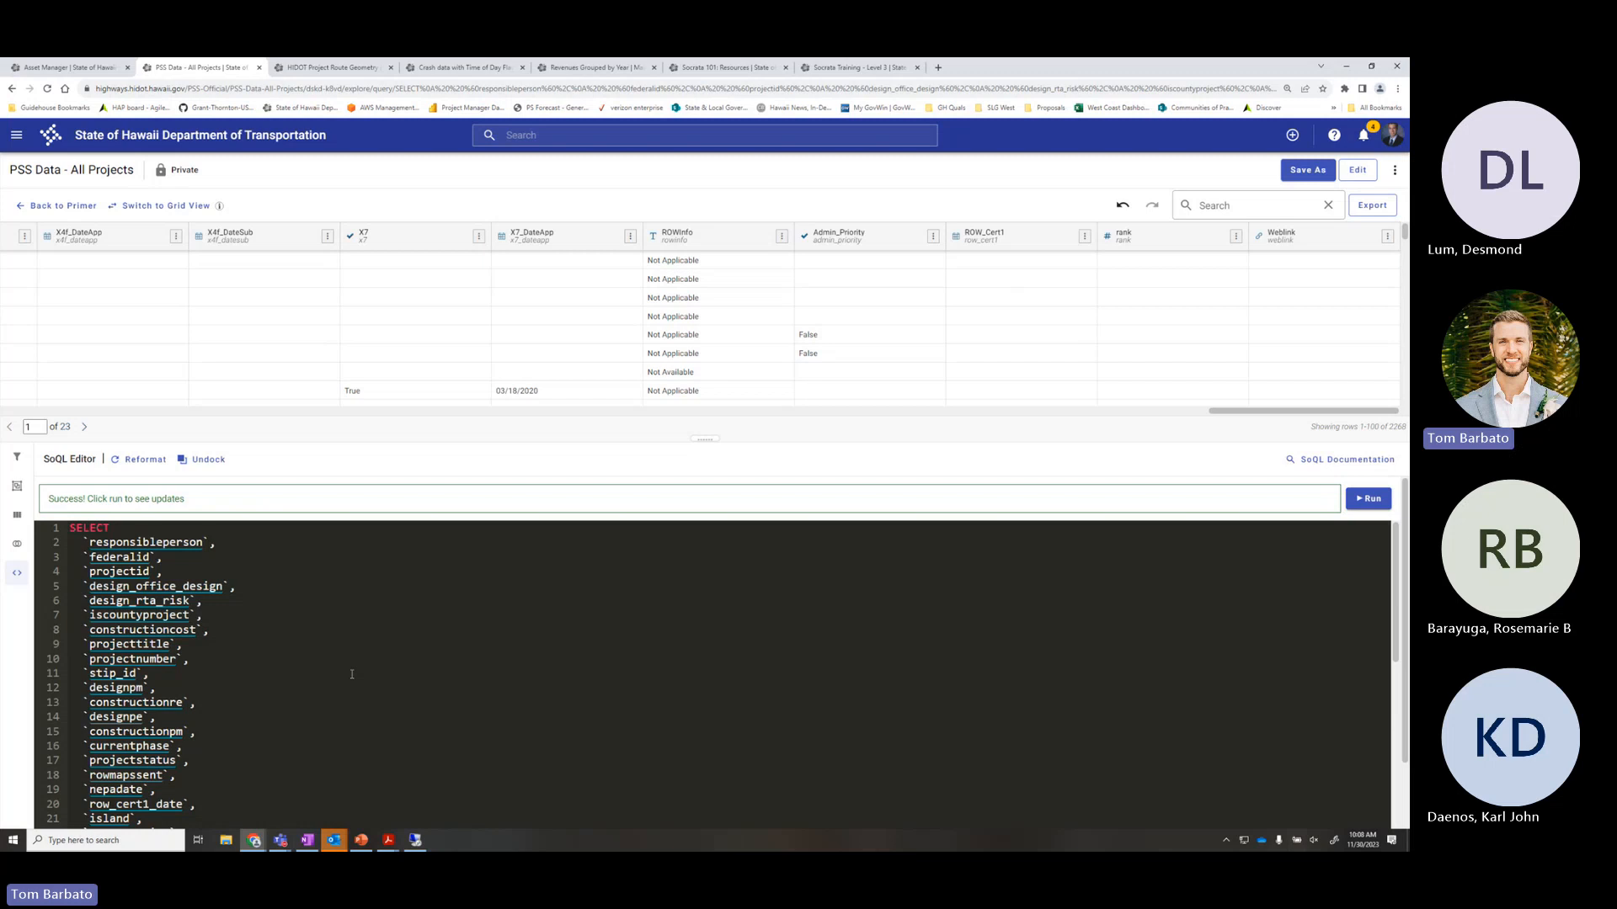
pyautogui.scroll(-3, 352, 673)
pyautogui.scroll(-10, 354, 673)
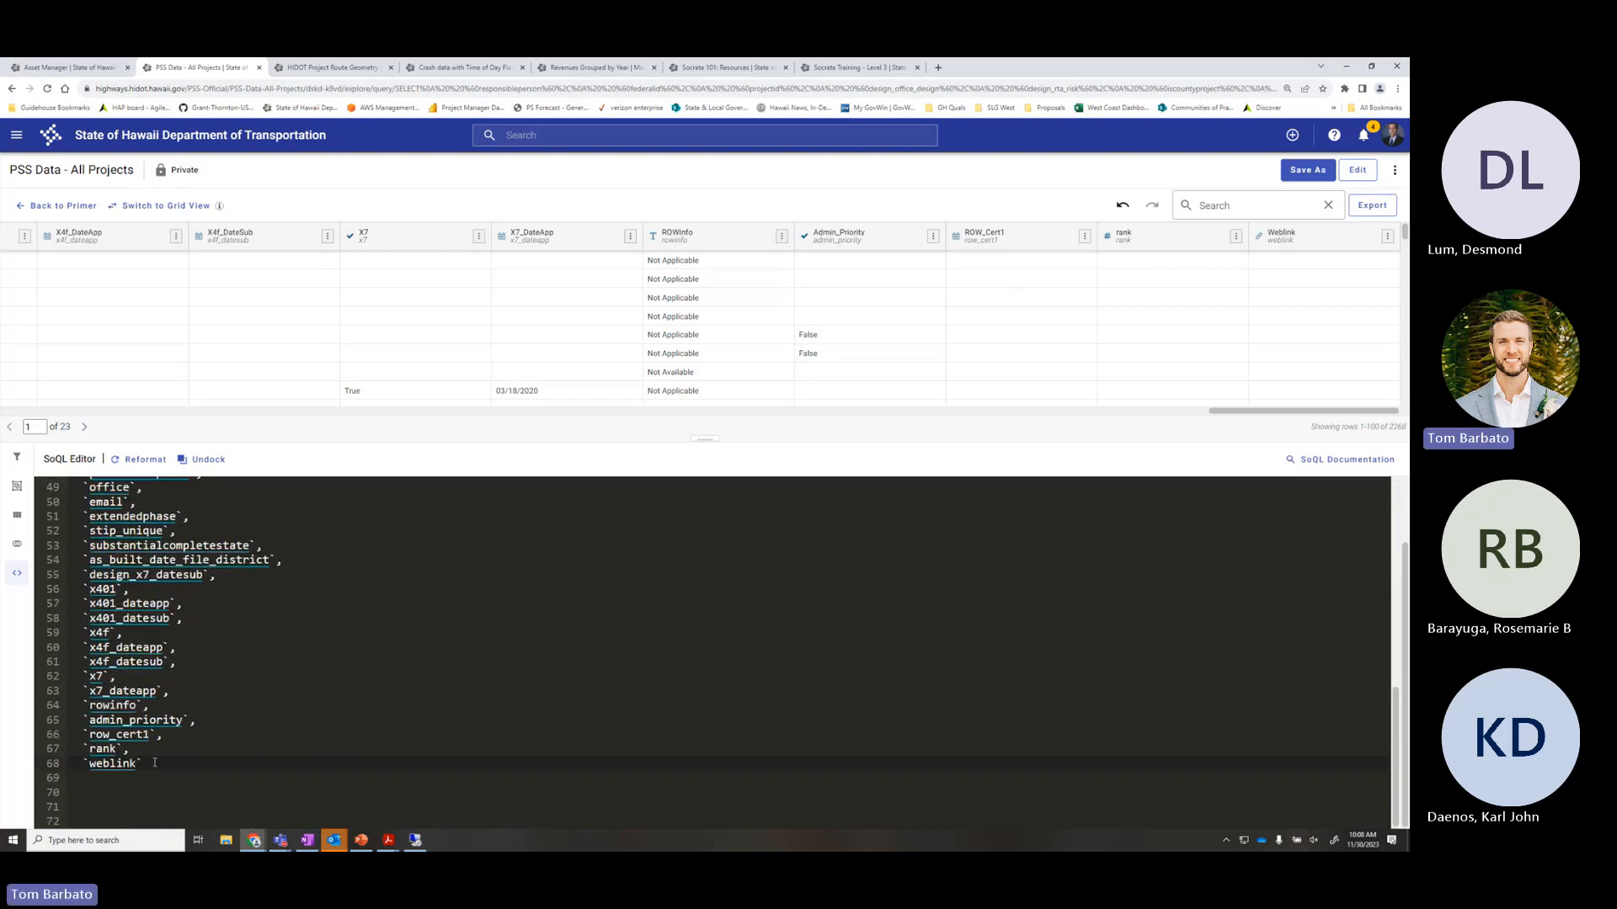
# Delete the trailing and middle blocks of column lines (49–68, then 30–48)
pyautogui.moveTo(148, 764); pyautogui.dragTo(67, 487)
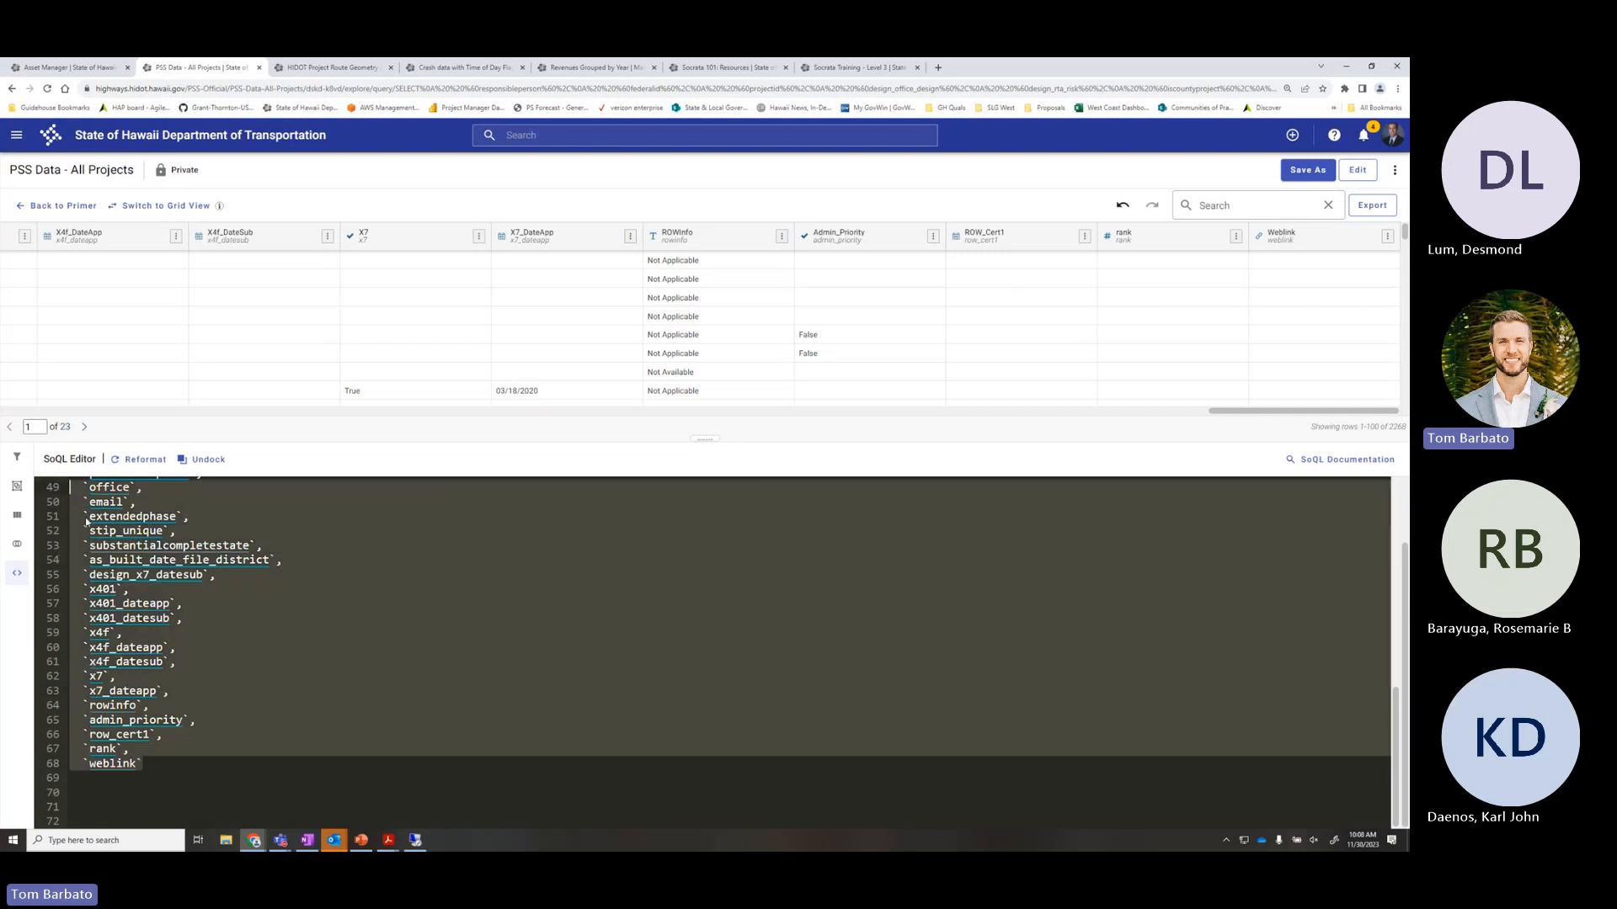
pyautogui.scroll(4, 231, 685)
pyautogui.press('BackSpace')
pyautogui.scroll(1, 234, 695)
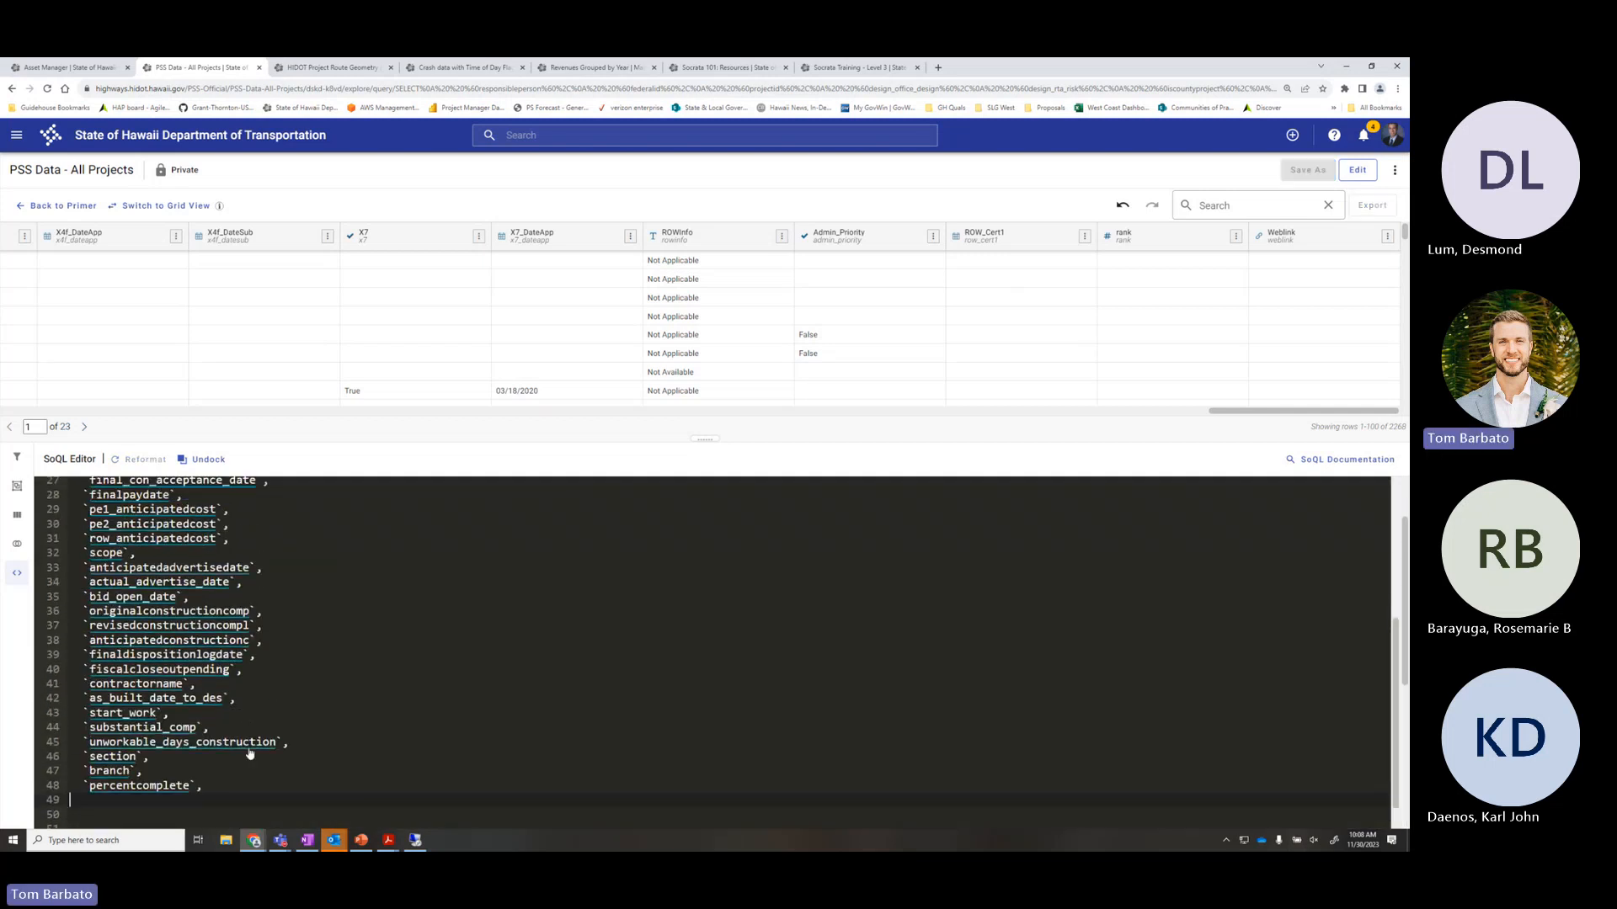
pyautogui.moveTo(215, 785); pyautogui.dragTo(75, 523)
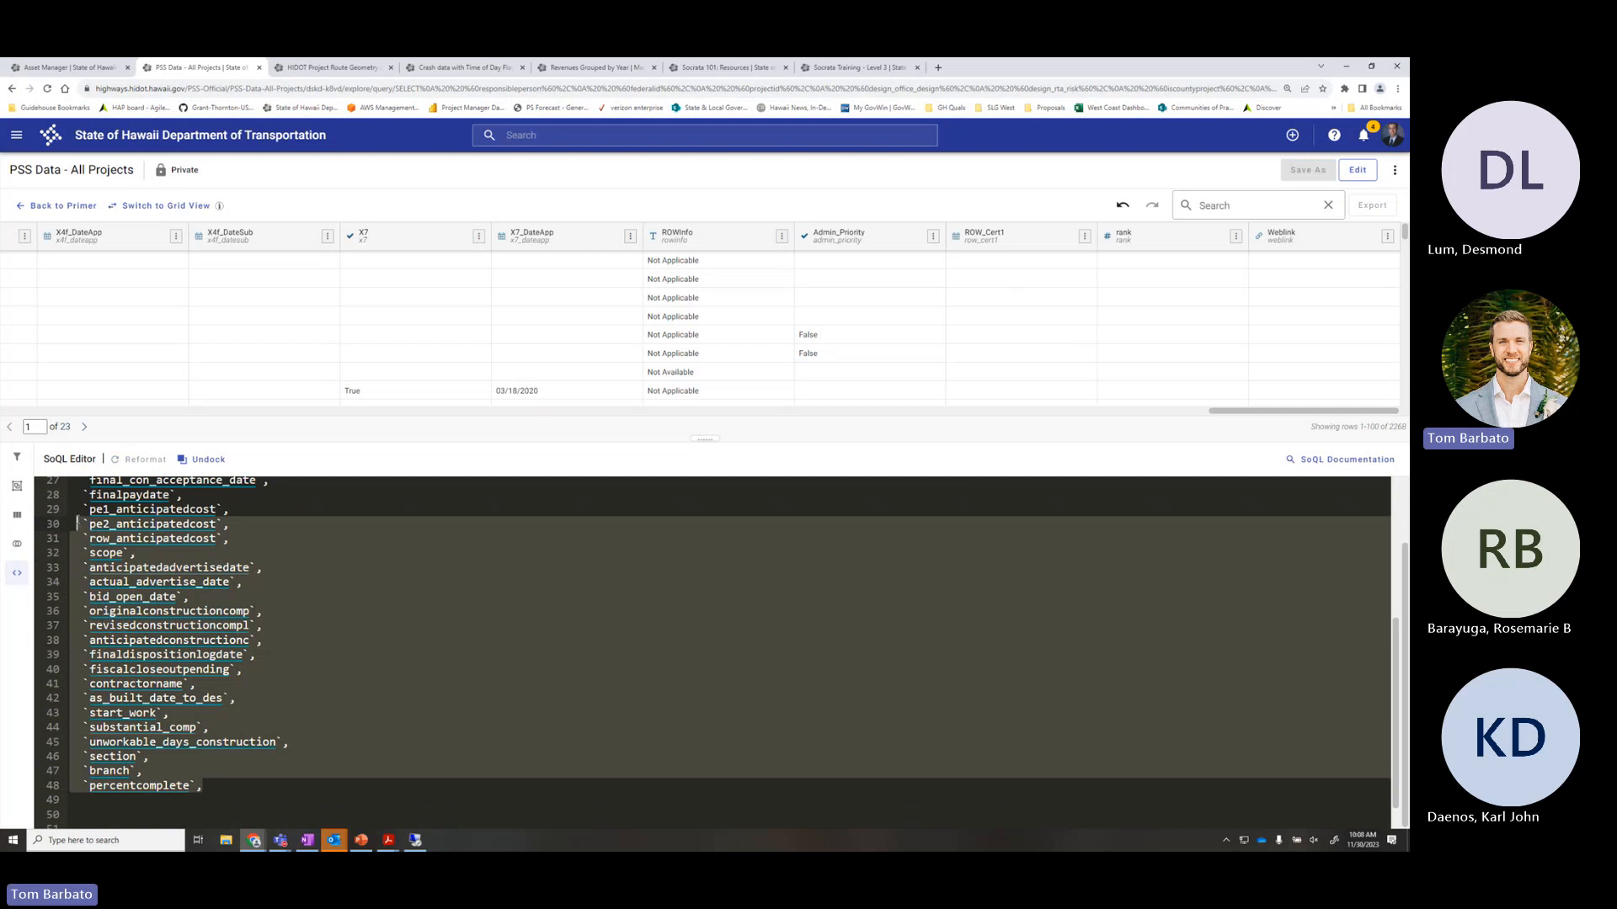
pyautogui.press('BackSpace')
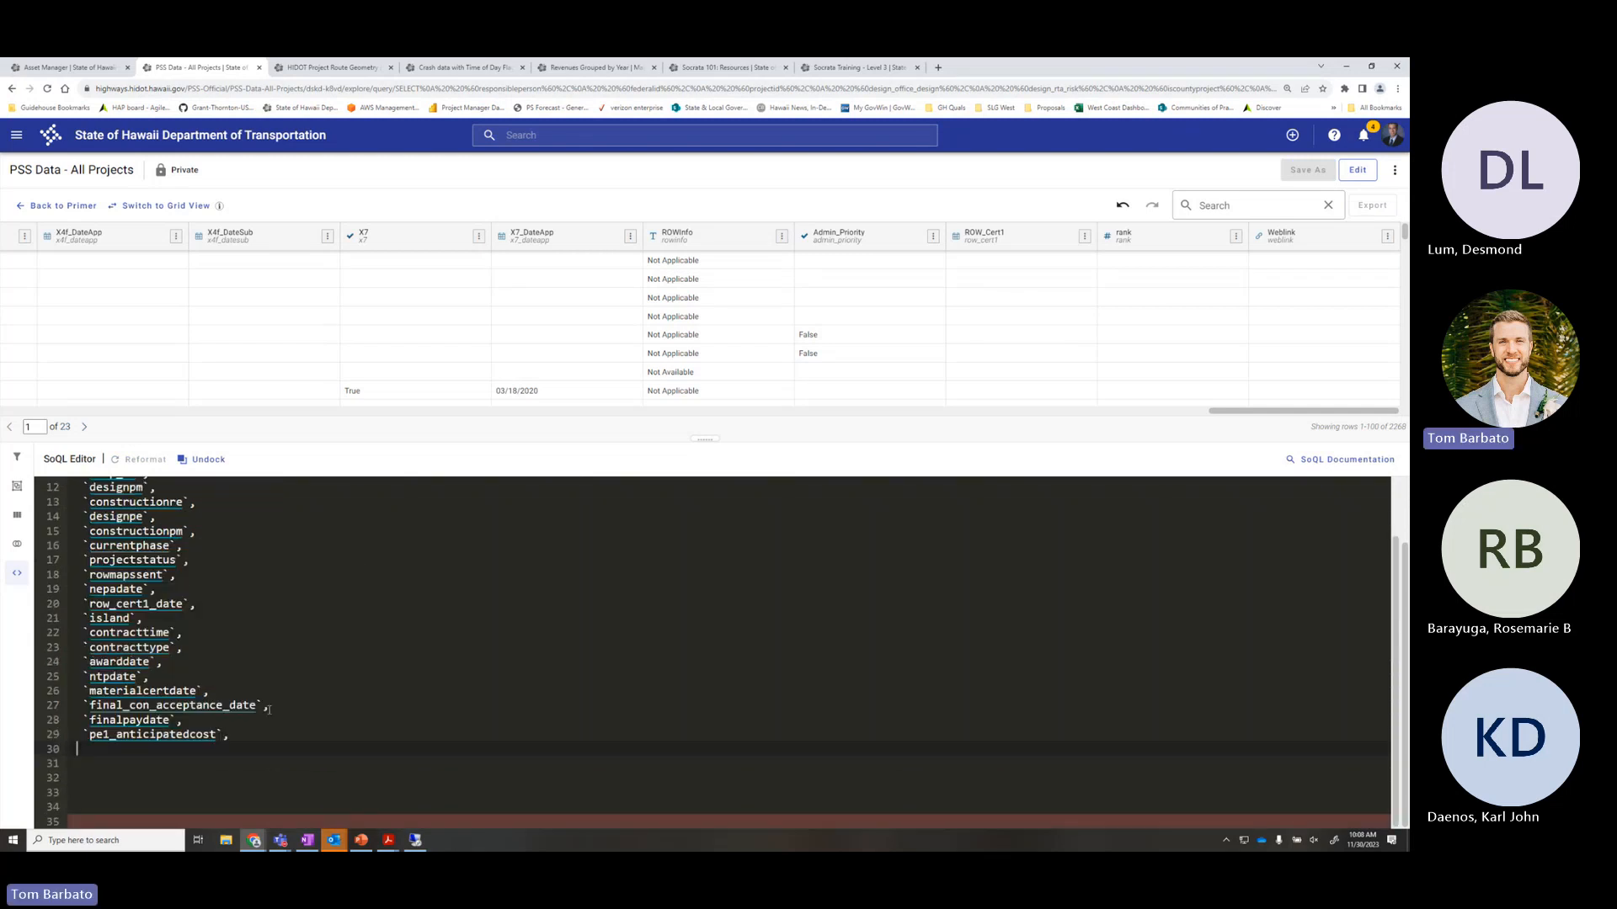
# Delete lines 14–29 so the list ends at constructionre, and add a new line
pyautogui.scroll(4, 268, 710)
pyautogui.scroll(-4, 267, 710)
pyautogui.moveTo(227, 735); pyautogui.dragTo(18, 518)
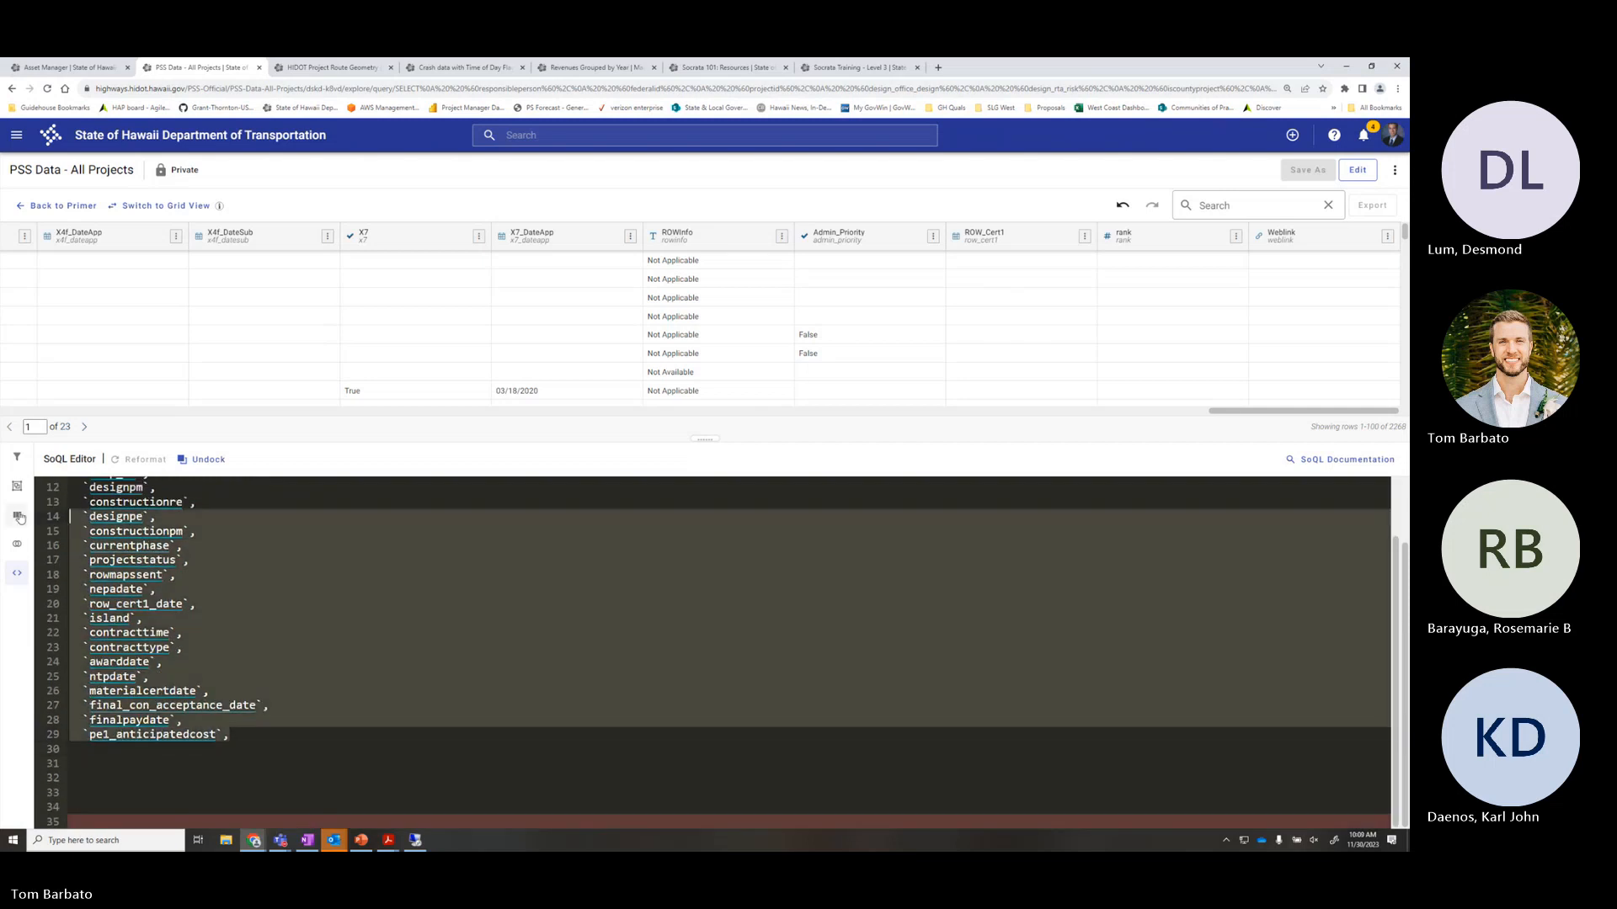
pyautogui.press('BackSpace')
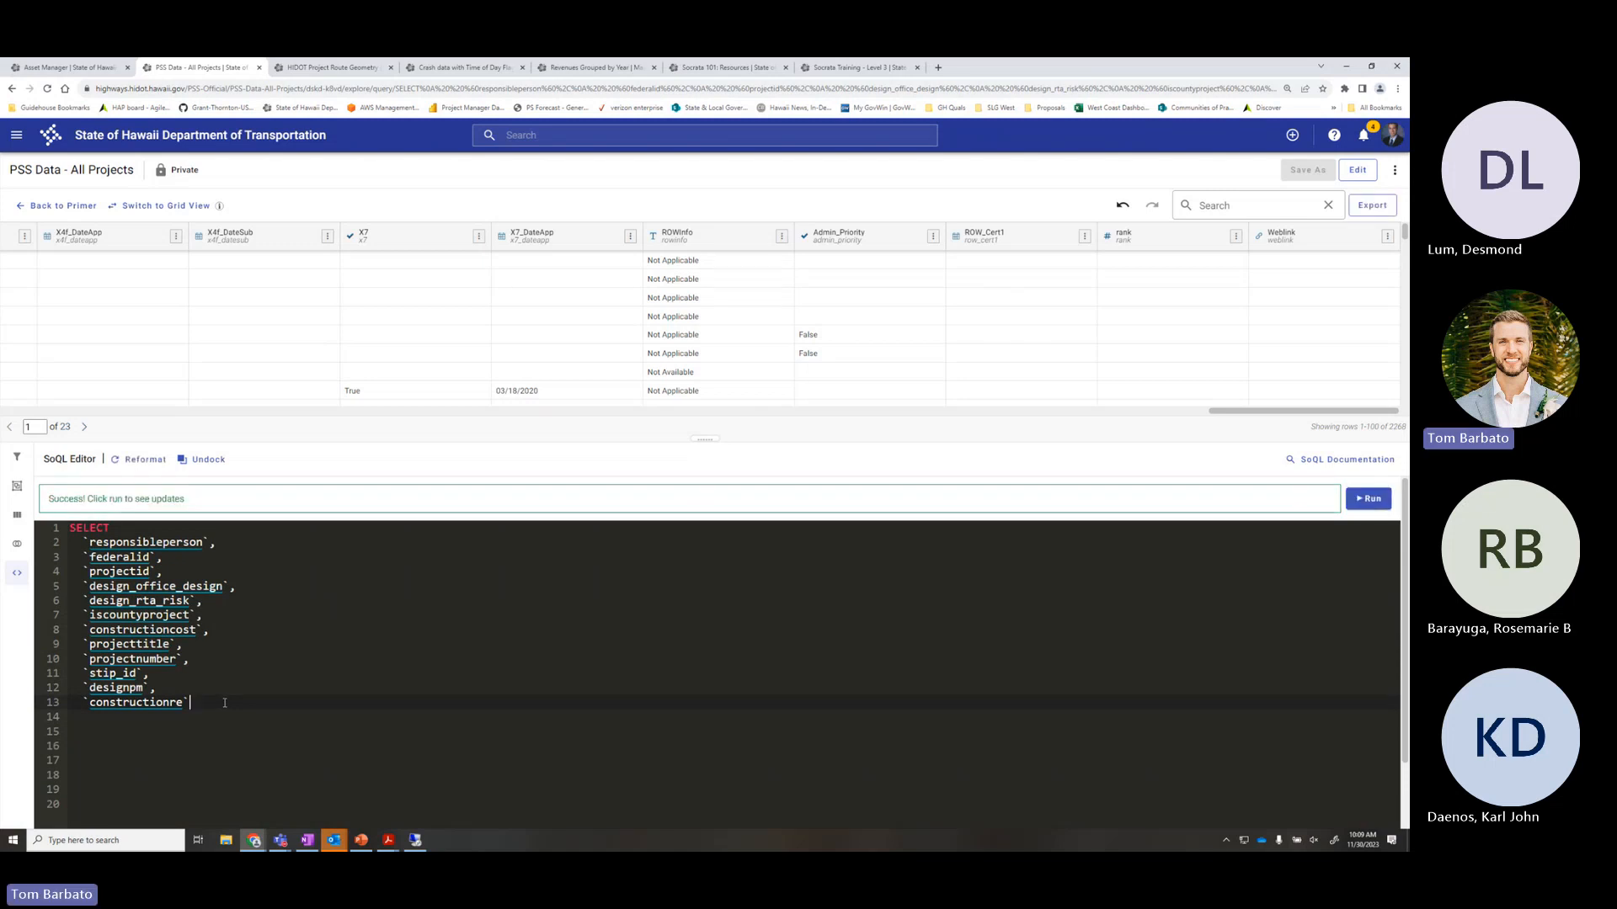
pyautogui.press('Return')
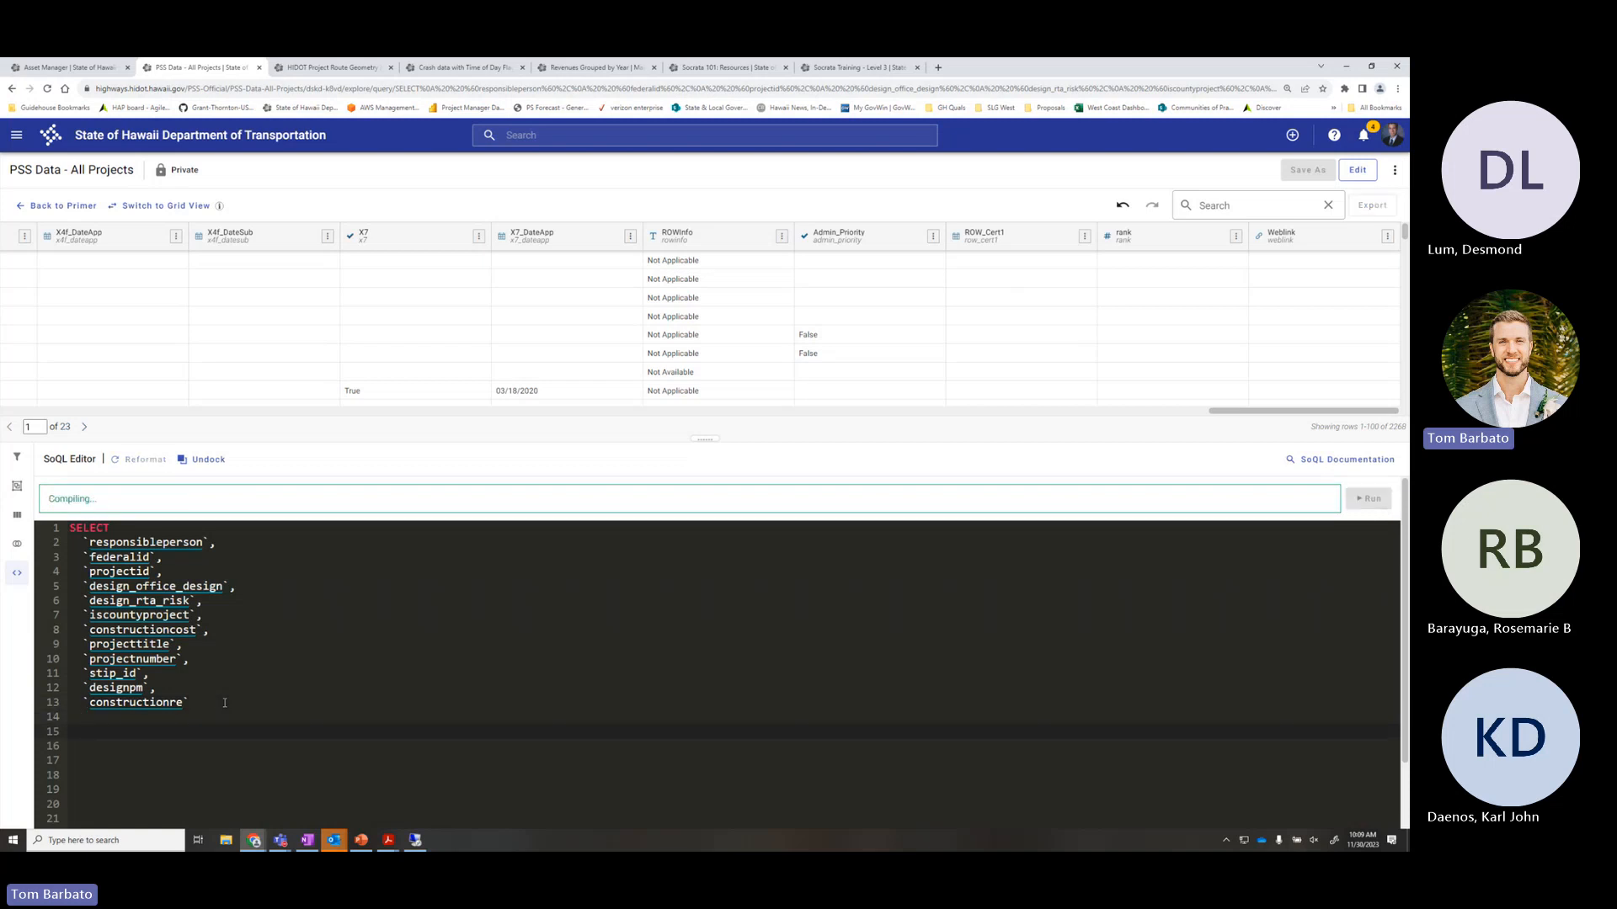
pyautogui.press('Delete')
pyautogui.press('Delete')
pyautogui.press('Delete')
pyautogui.press('Delete')
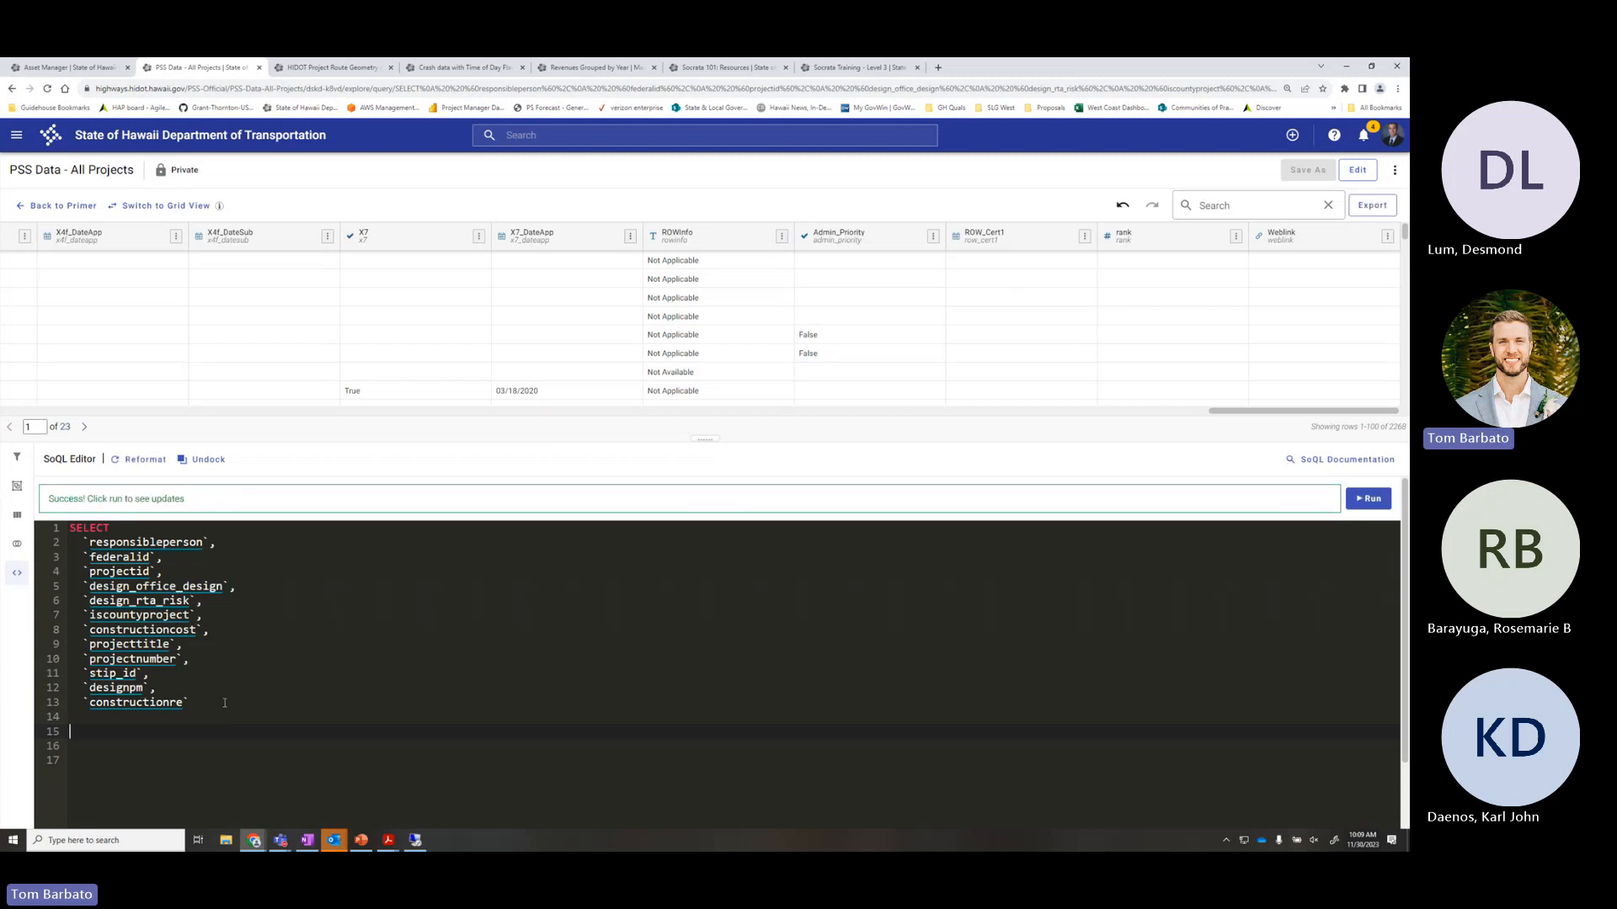
# Type 'Left outer join' on line 15 below the column list
pyautogui.write('Left')
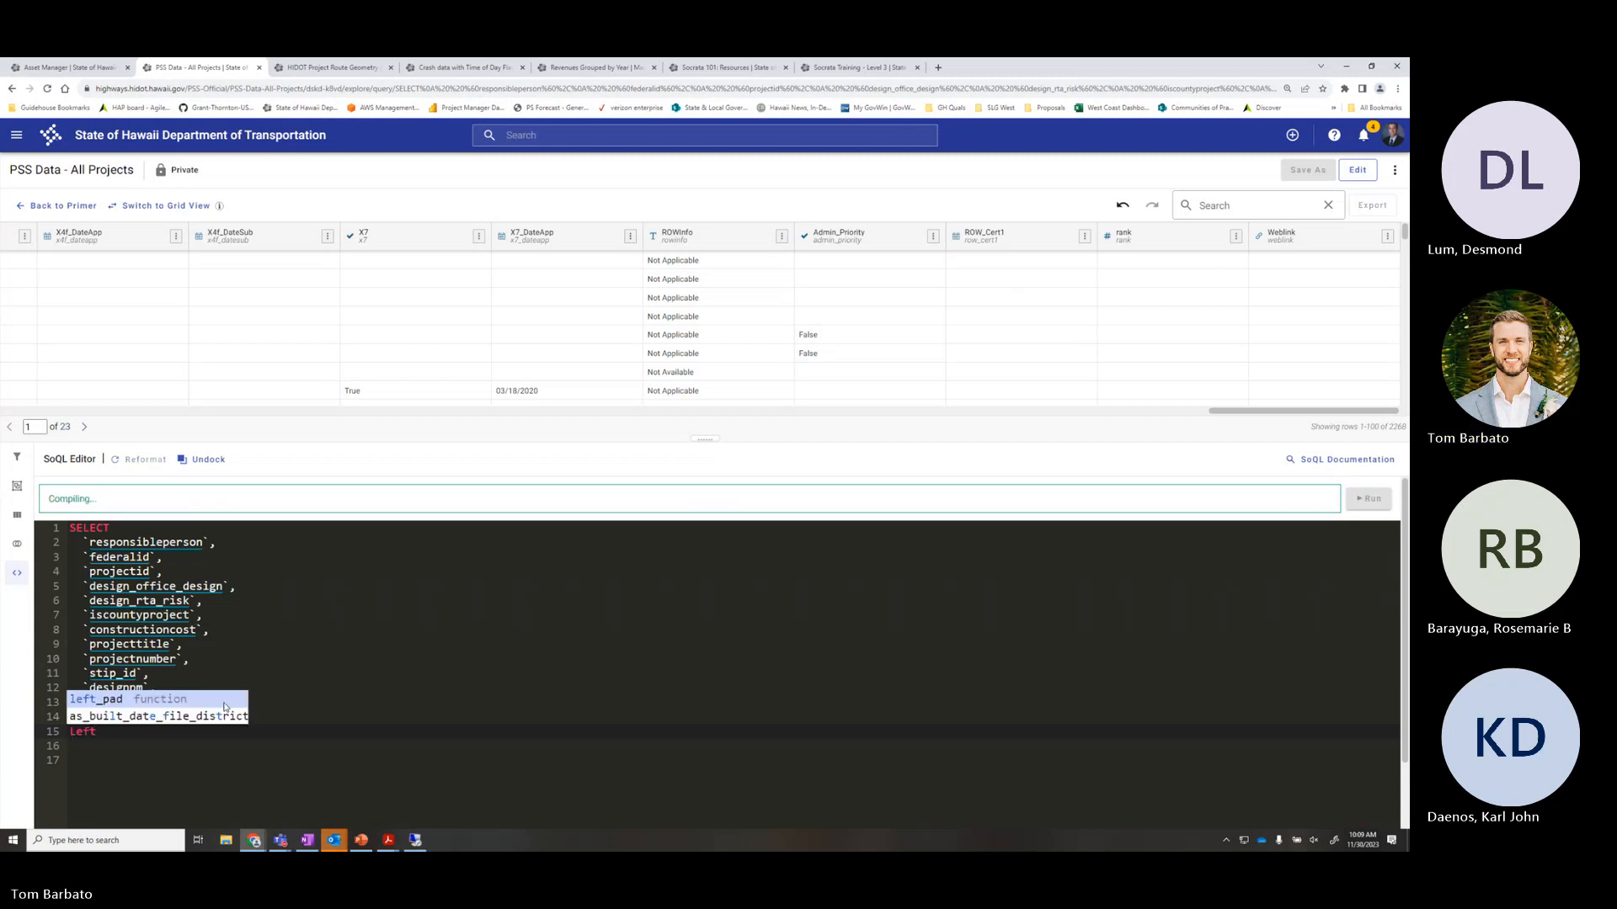
pyautogui.write(' outer join')
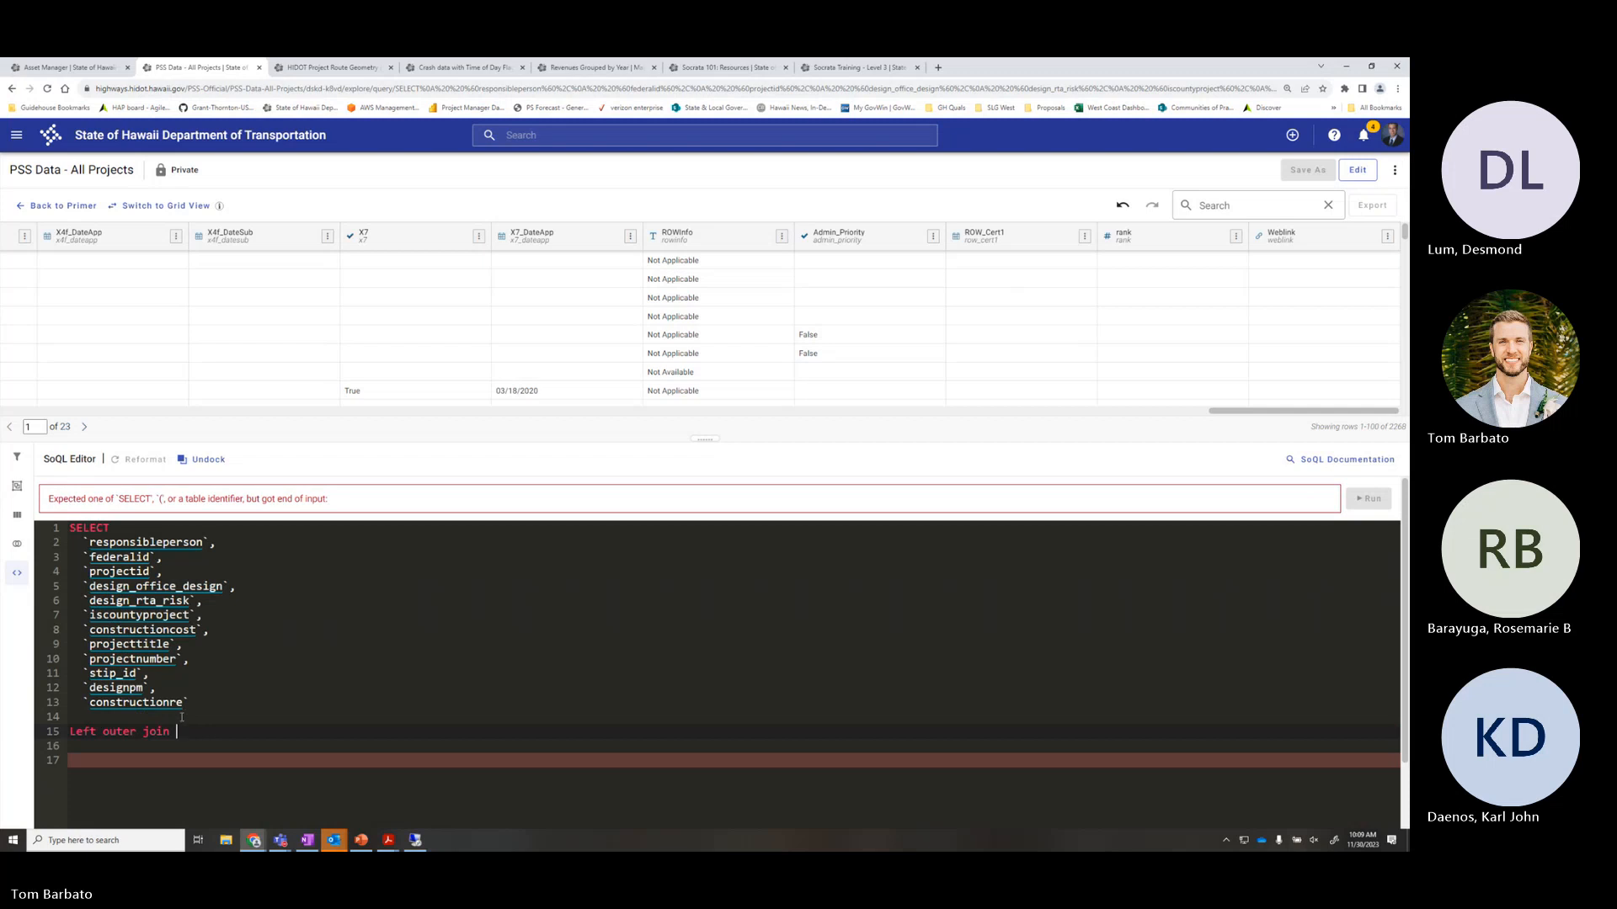
pyautogui.moveTo(170, 731); pyautogui.dragTo(70, 731)
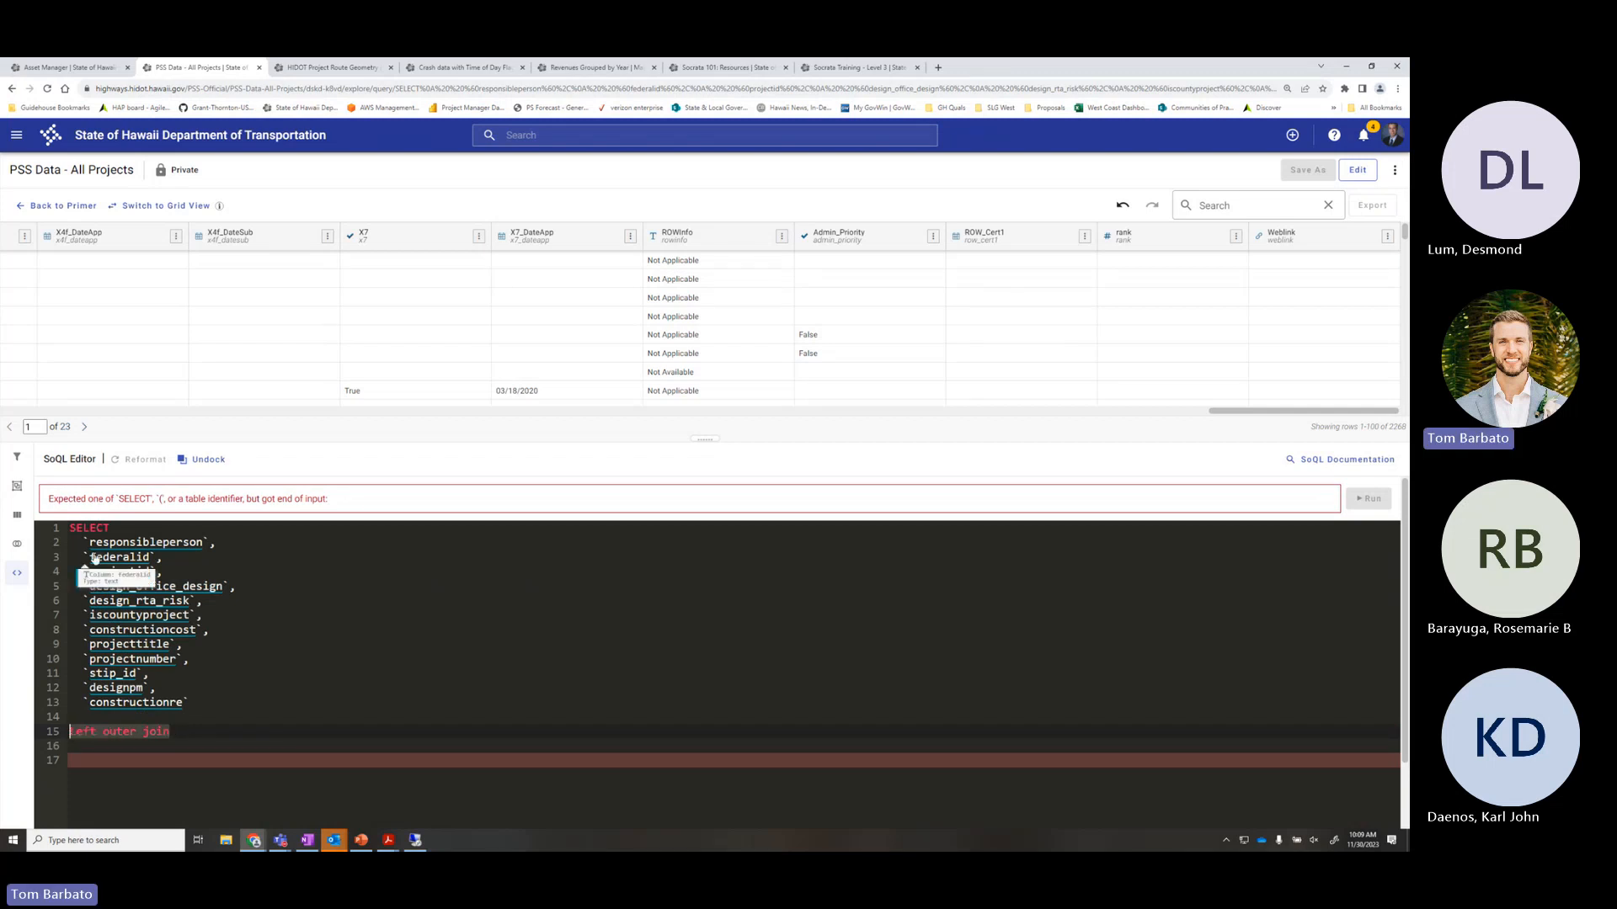
pyautogui.moveTo(110, 527); pyautogui.dragTo(69, 528)
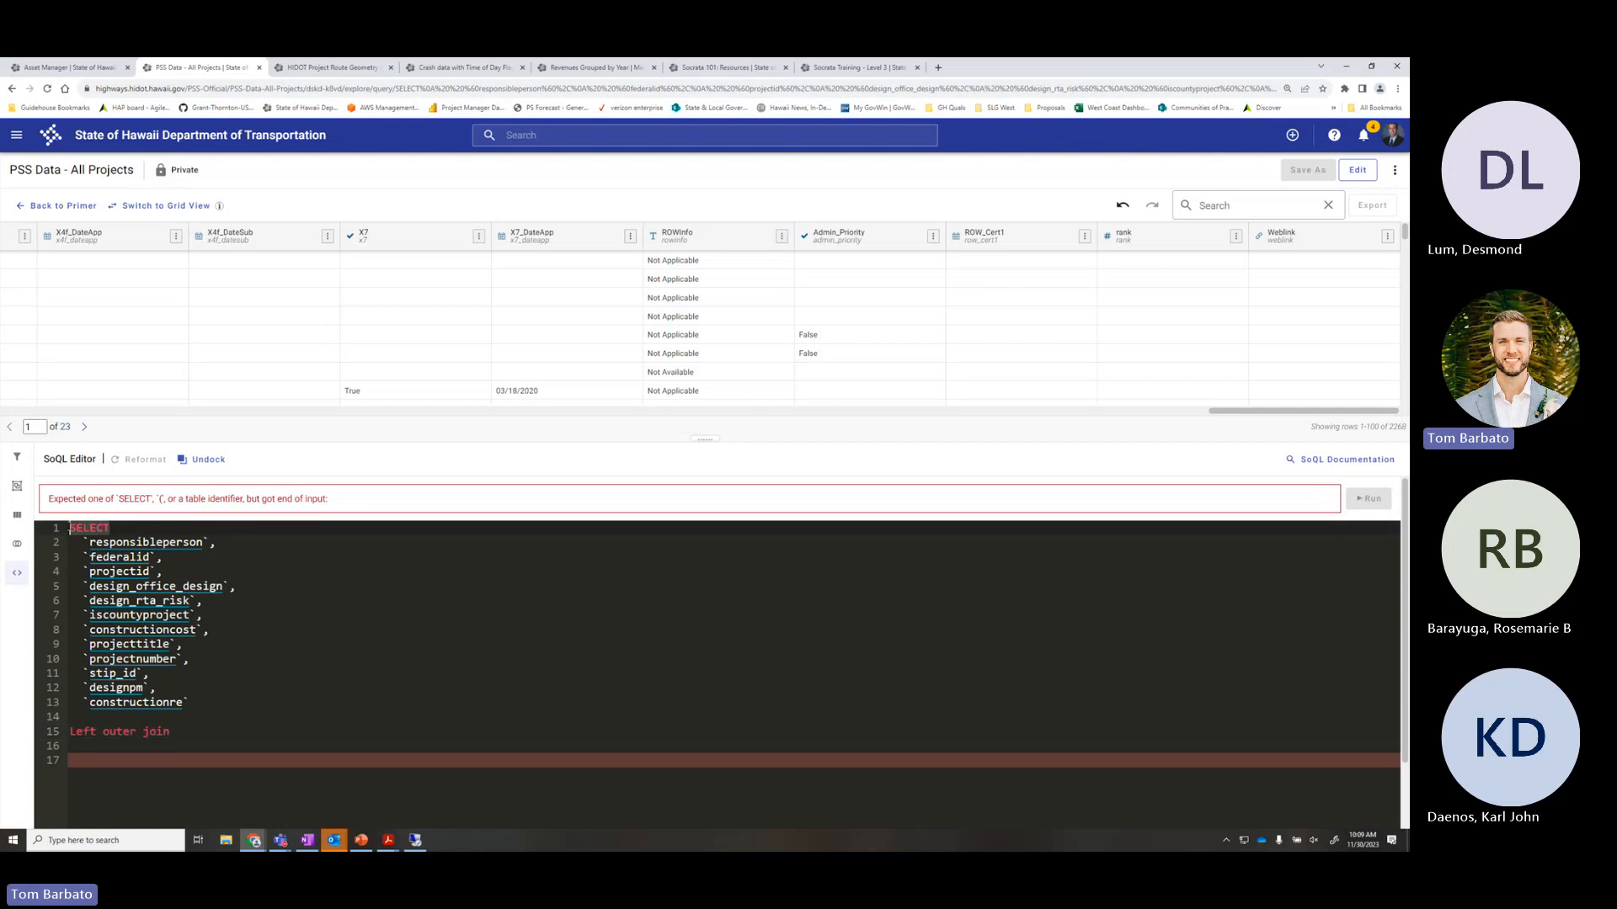
pyautogui.click(244, 738)
# Compare the HIDOT Project Route Geometry title with the query's Left outer join line
pyautogui.click(340, 71)
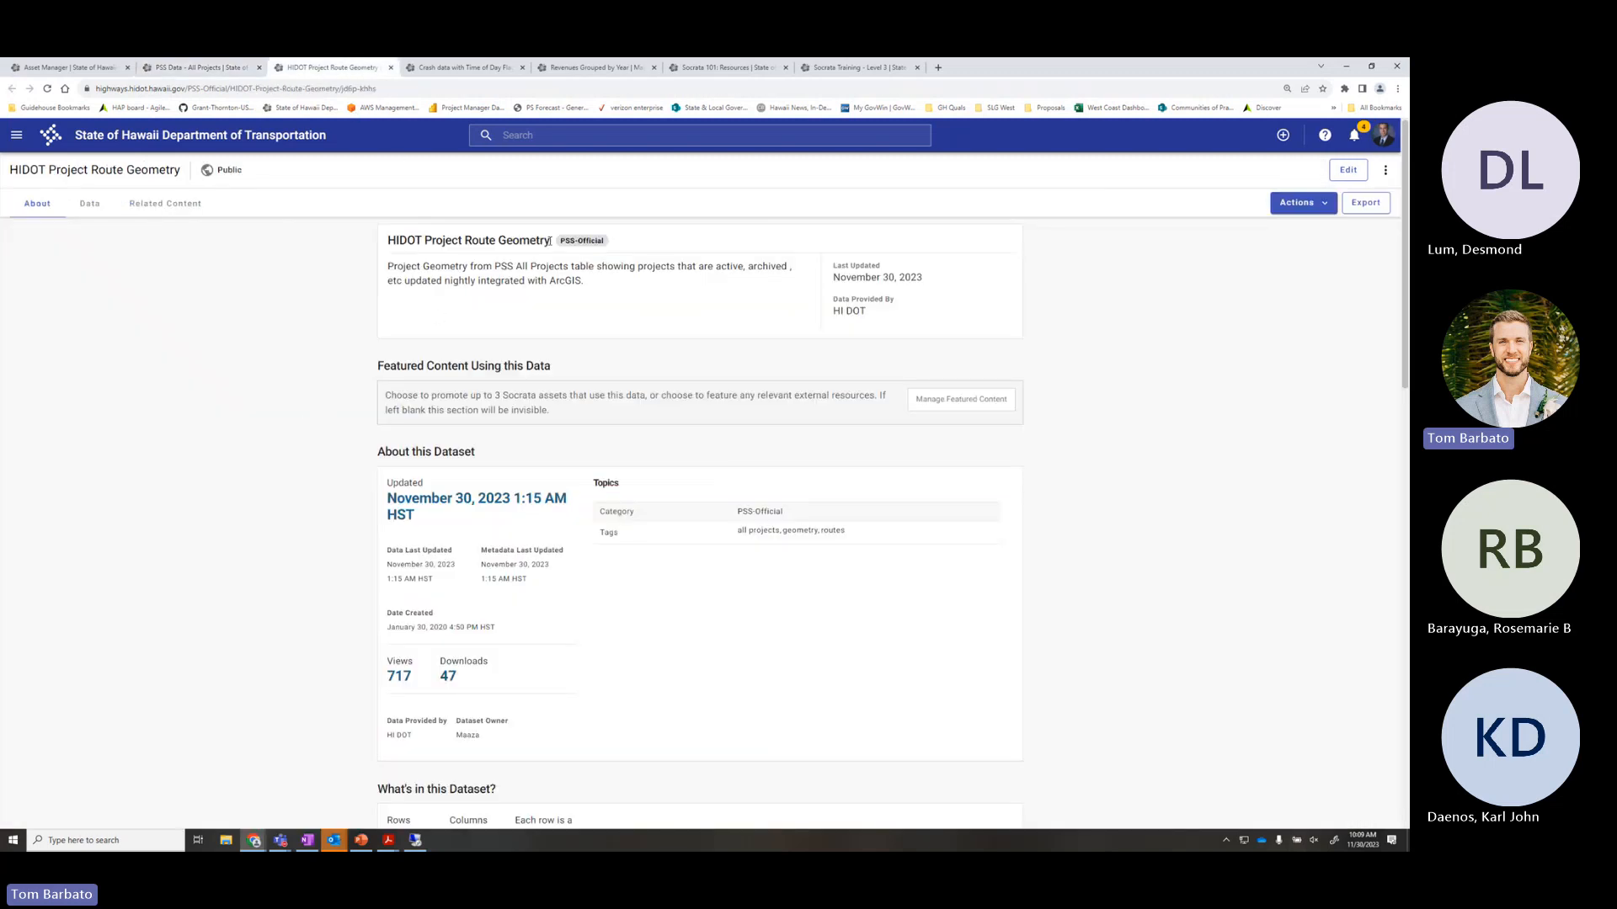
pyautogui.moveTo(550, 241); pyautogui.dragTo(349, 239)
pyautogui.click(247, 280)
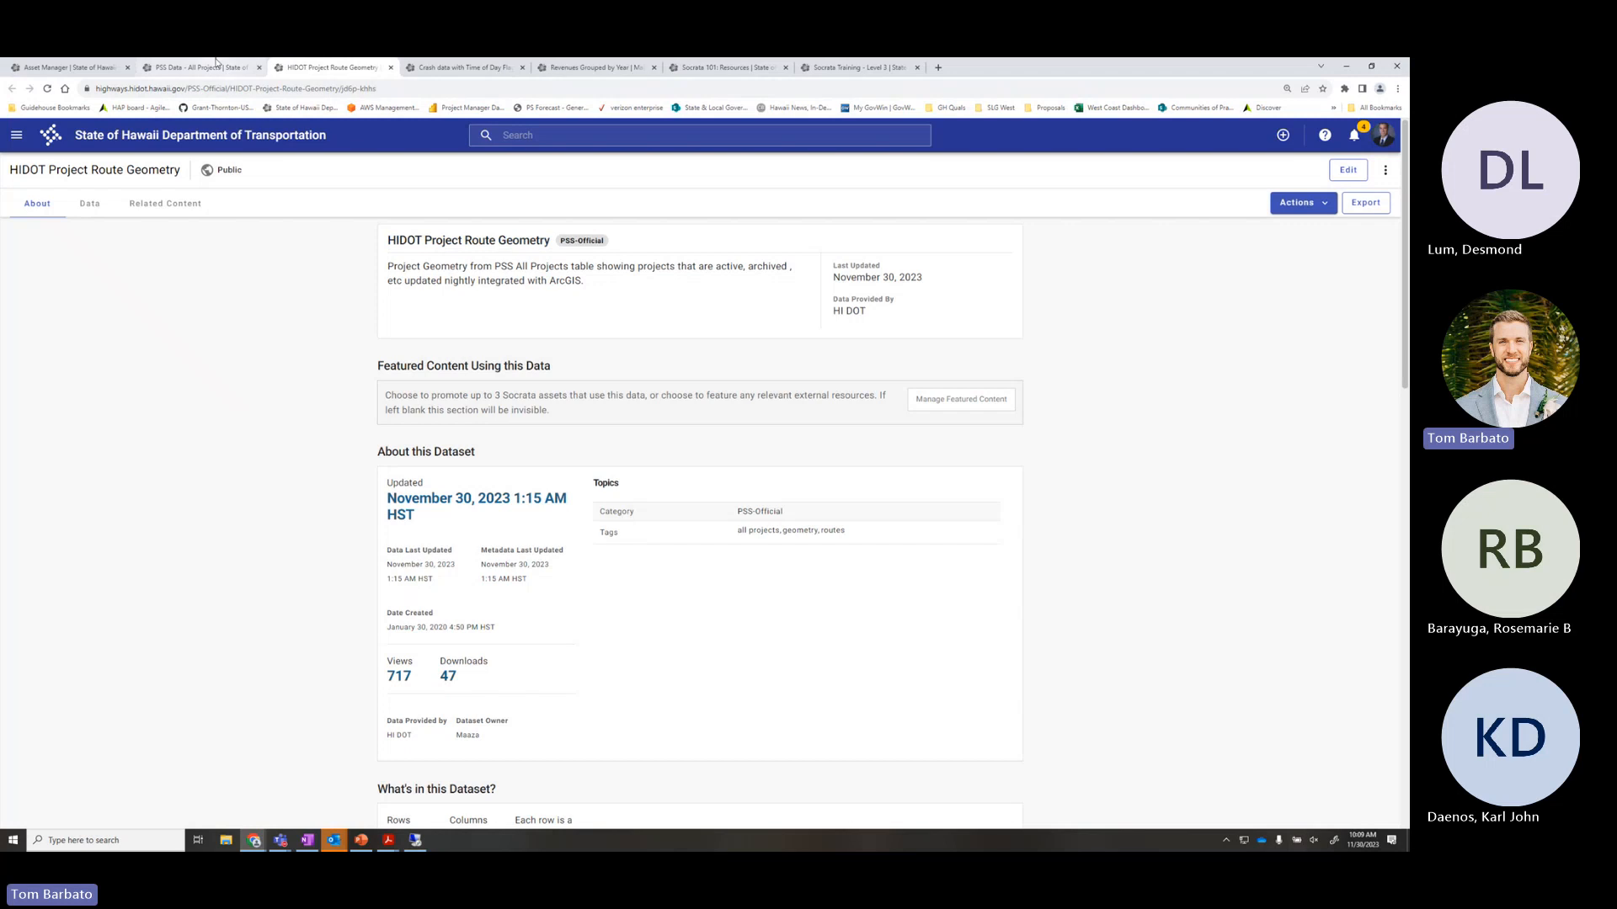
pyautogui.click(216, 67)
pyautogui.moveTo(178, 732); pyautogui.dragTo(47, 735)
pyautogui.click(192, 733)
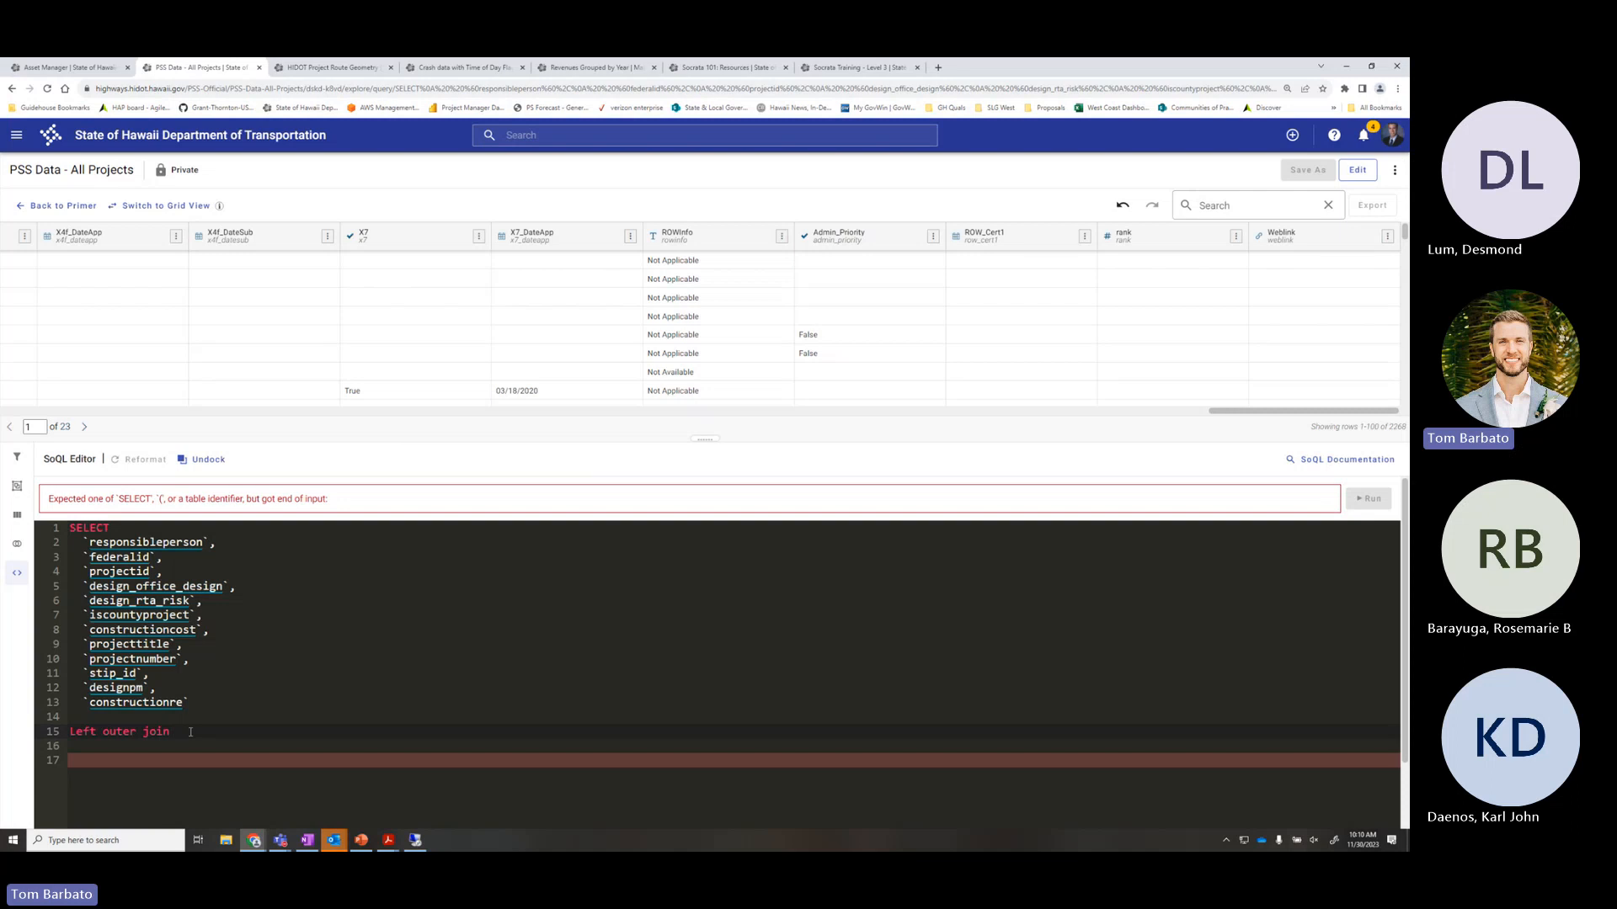
# Copy the dataset ID jd6p-khhs from the Route Geometry address and return to the query
pyautogui.click(340, 69)
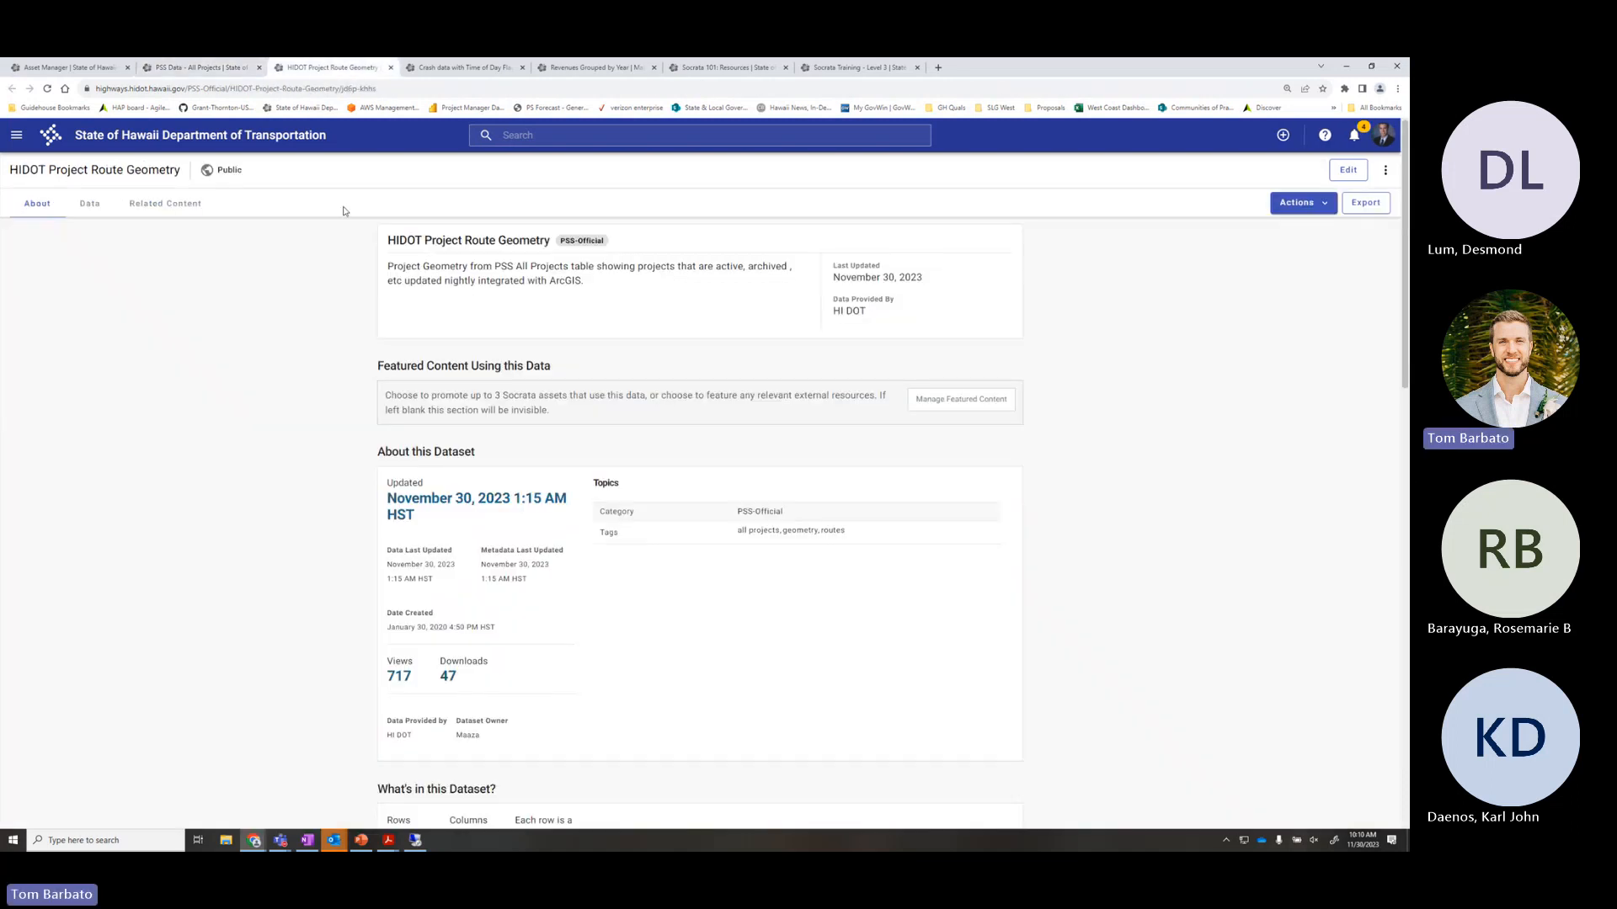
pyautogui.click(419, 89)
pyautogui.click(418, 90)
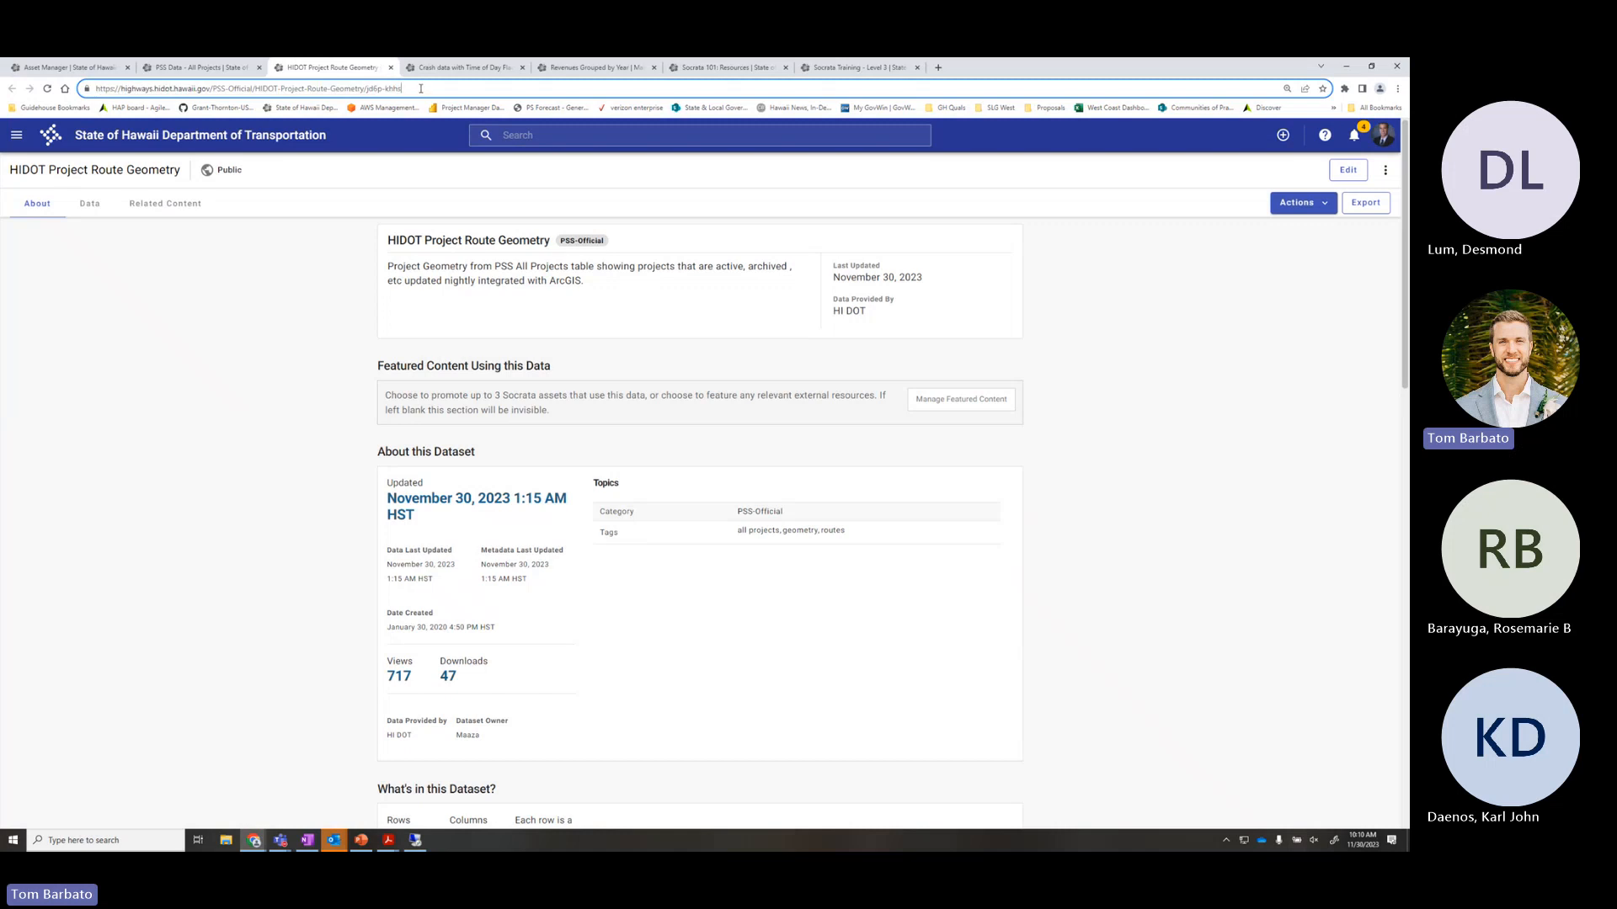
pyautogui.moveTo(401, 91); pyautogui.dragTo(369, 90)
pyautogui.hotkey('ctrl', 'c')
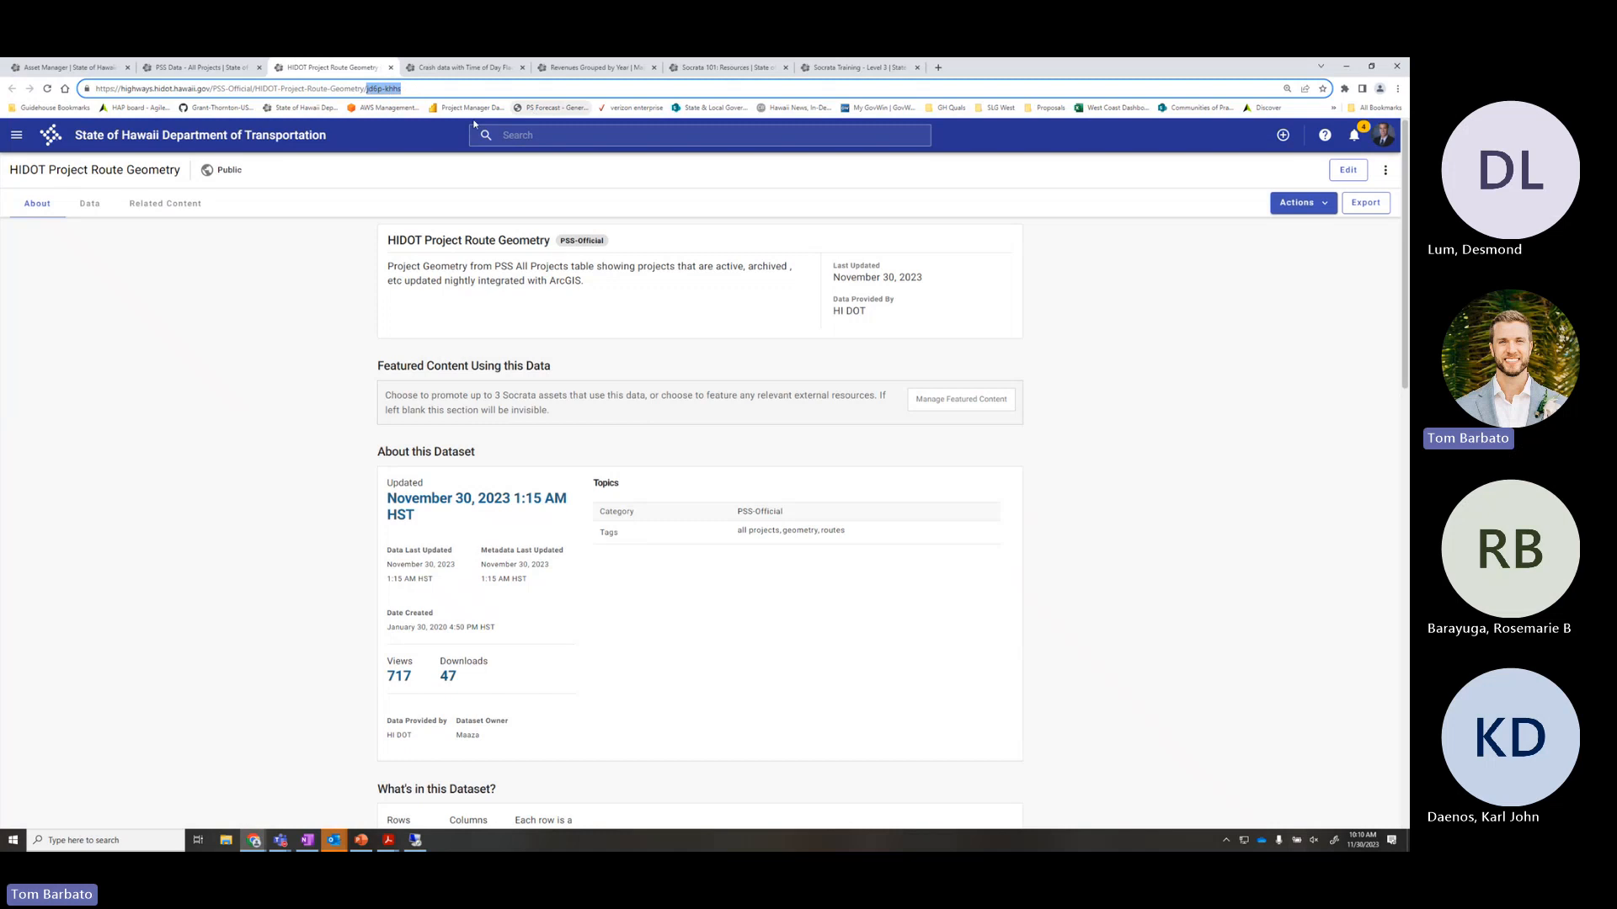
pyautogui.click(399, 88)
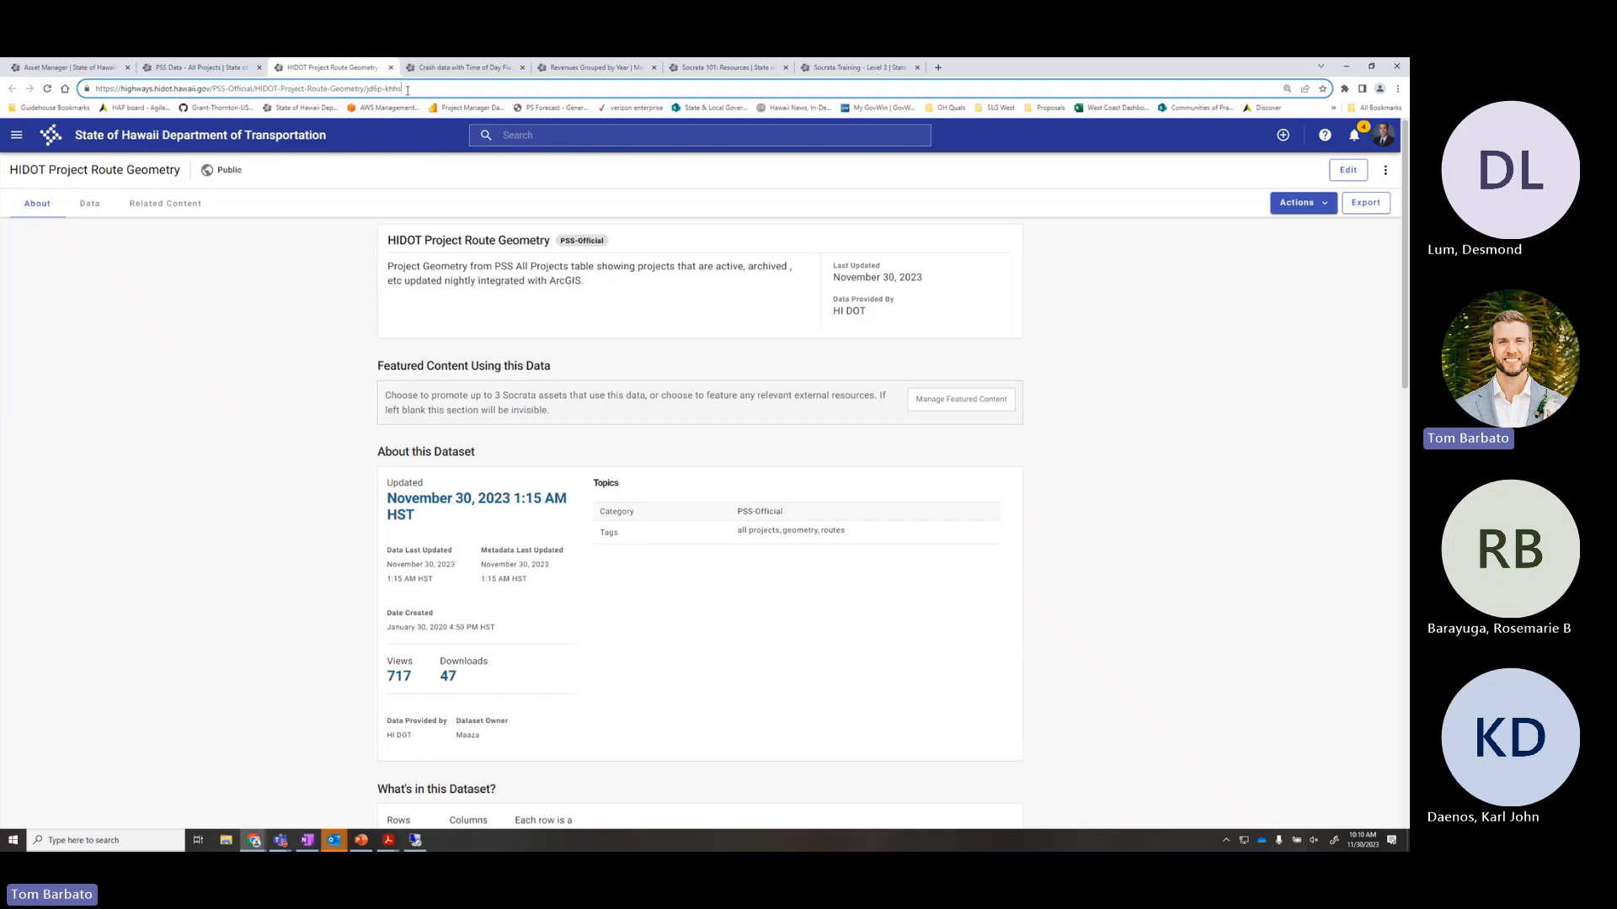
pyautogui.click(200, 67)
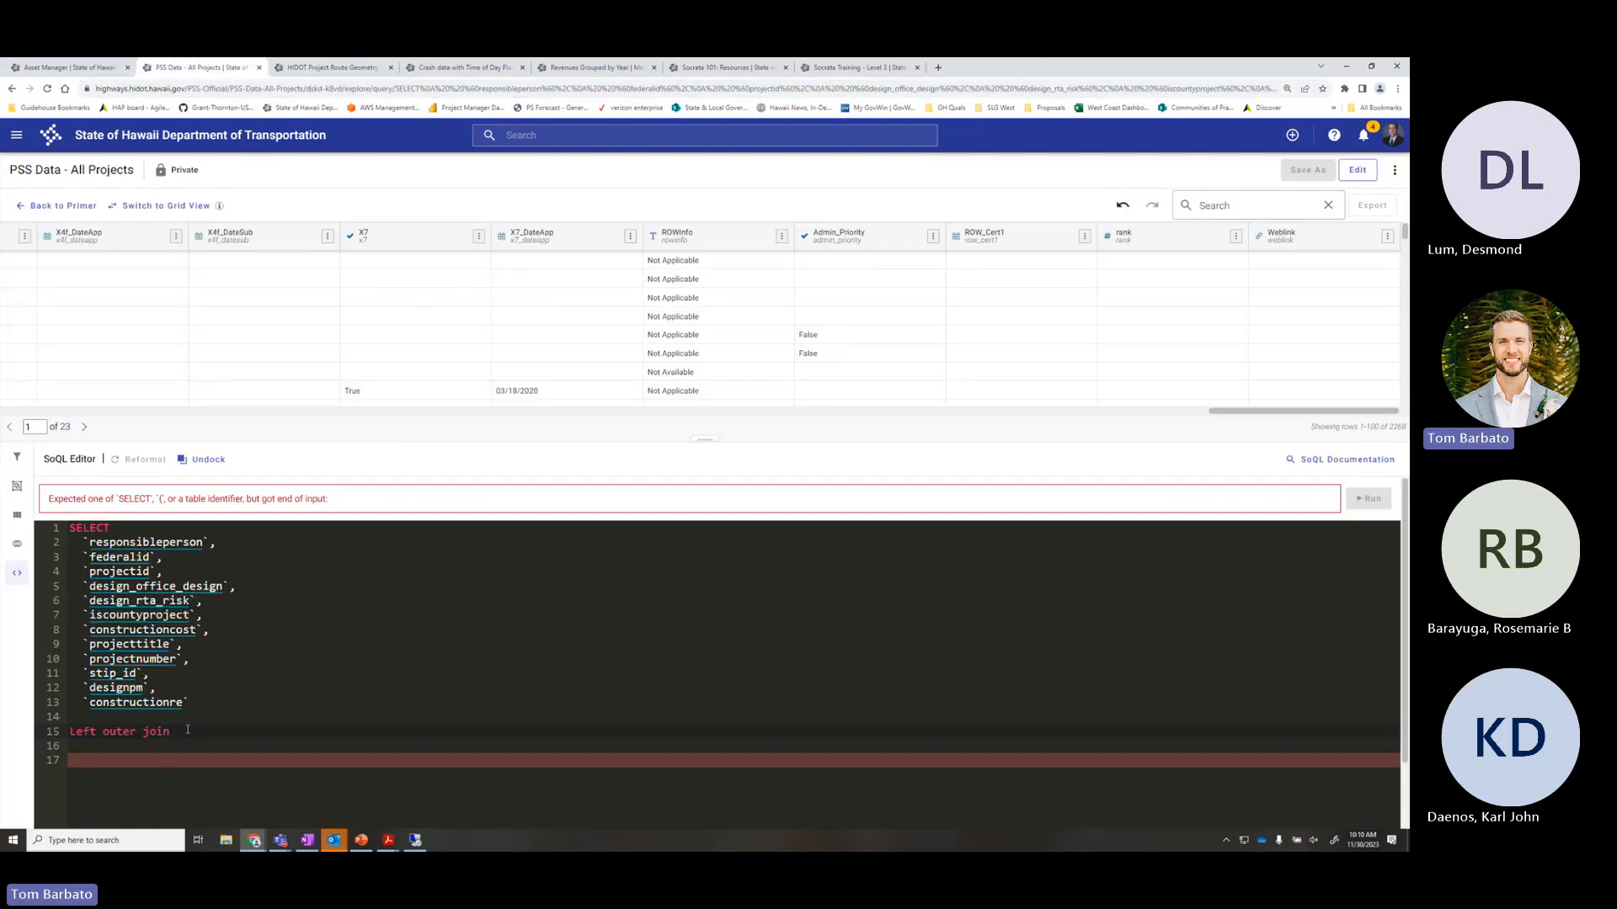
pyautogui.write('@')
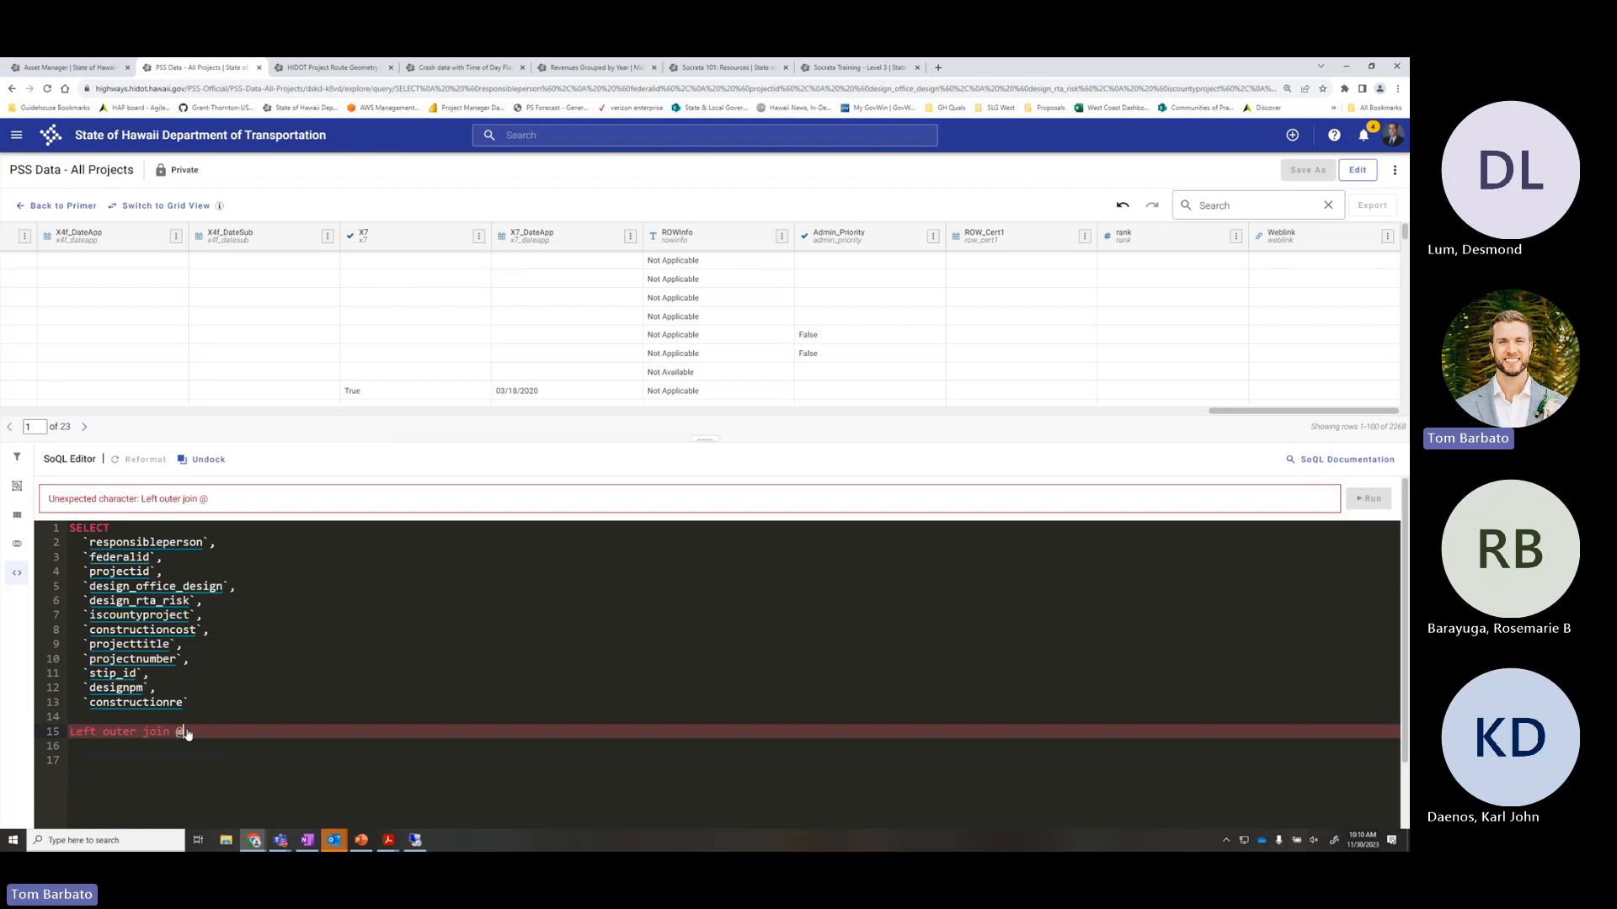
pyautogui.hotkey('ctrl', 'v')
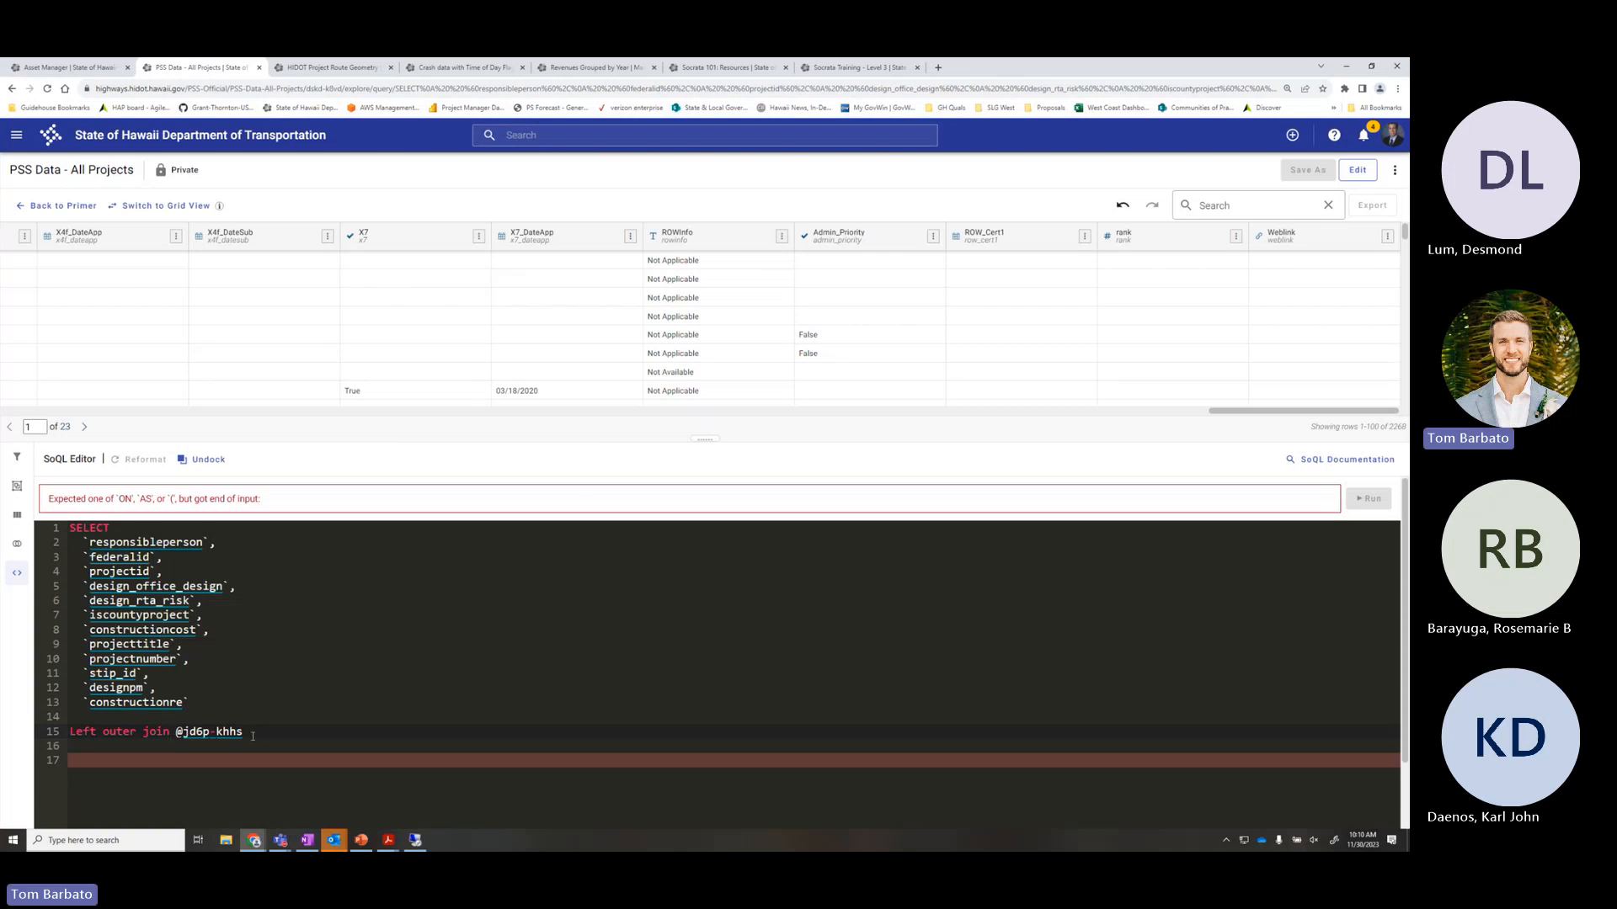
pyautogui.moveTo(252, 736); pyautogui.dragTo(175, 732)
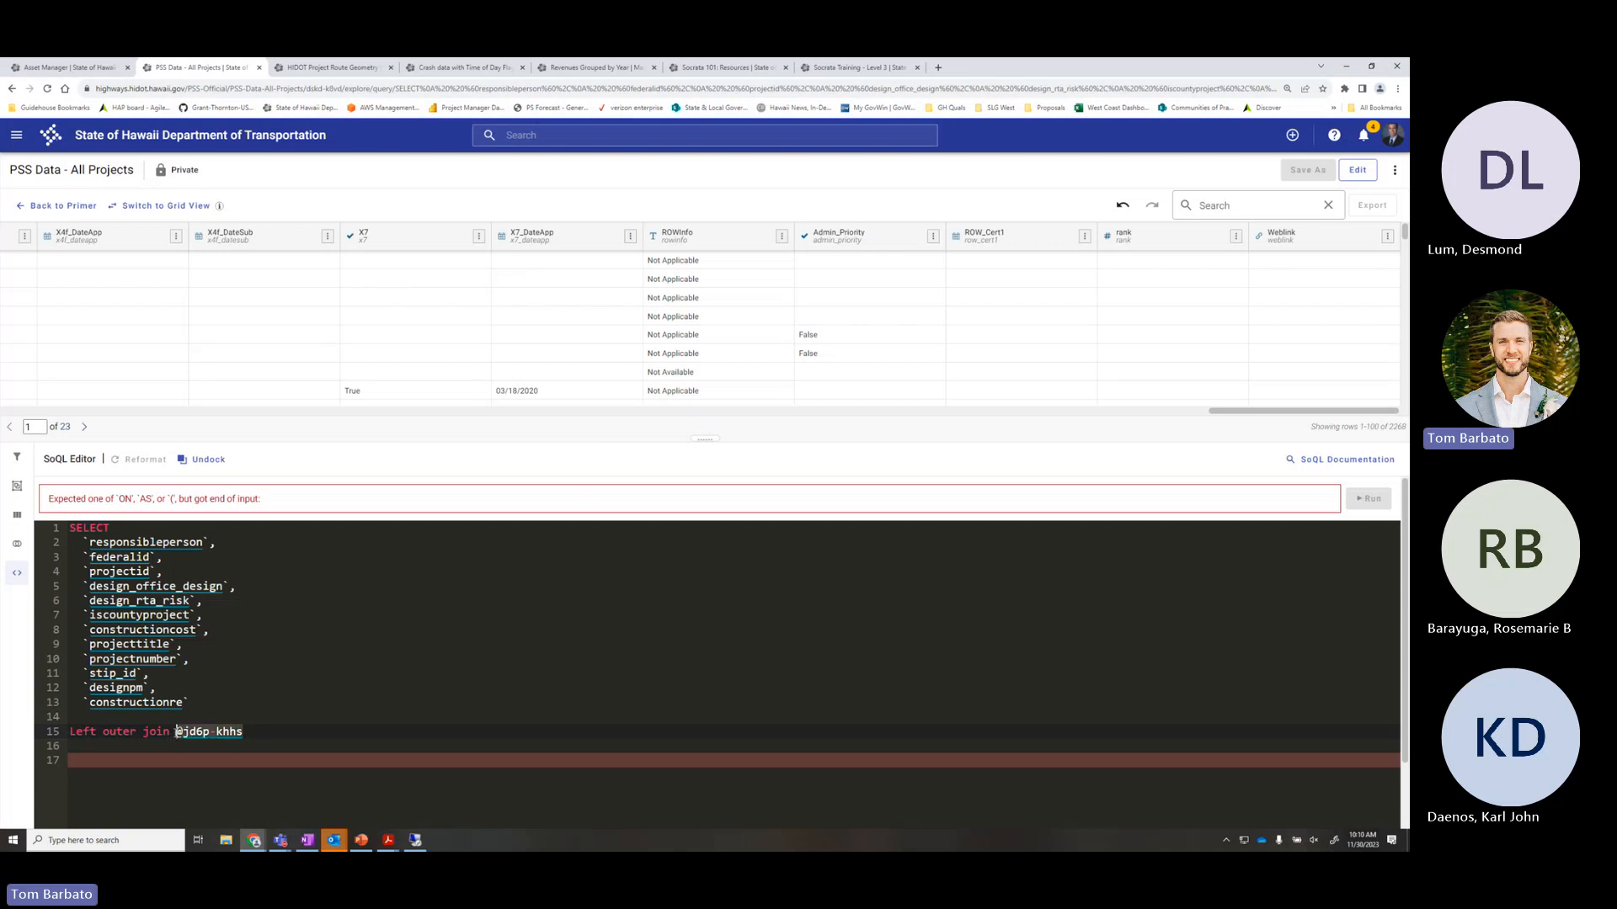
pyautogui.click(275, 734)
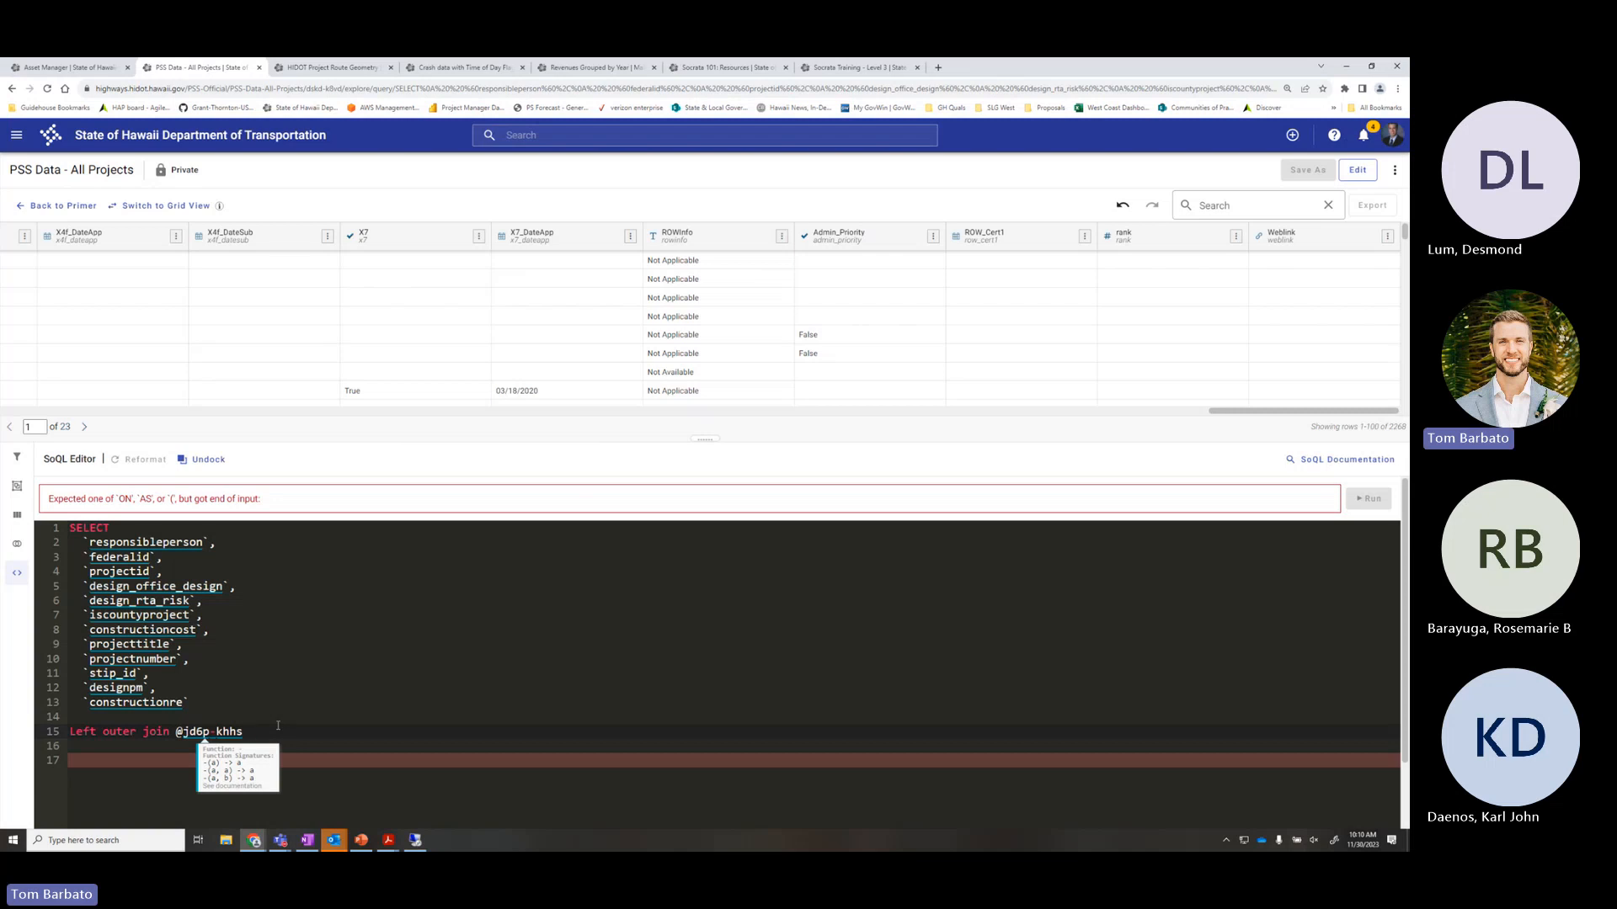
pyautogui.click(198, 699)
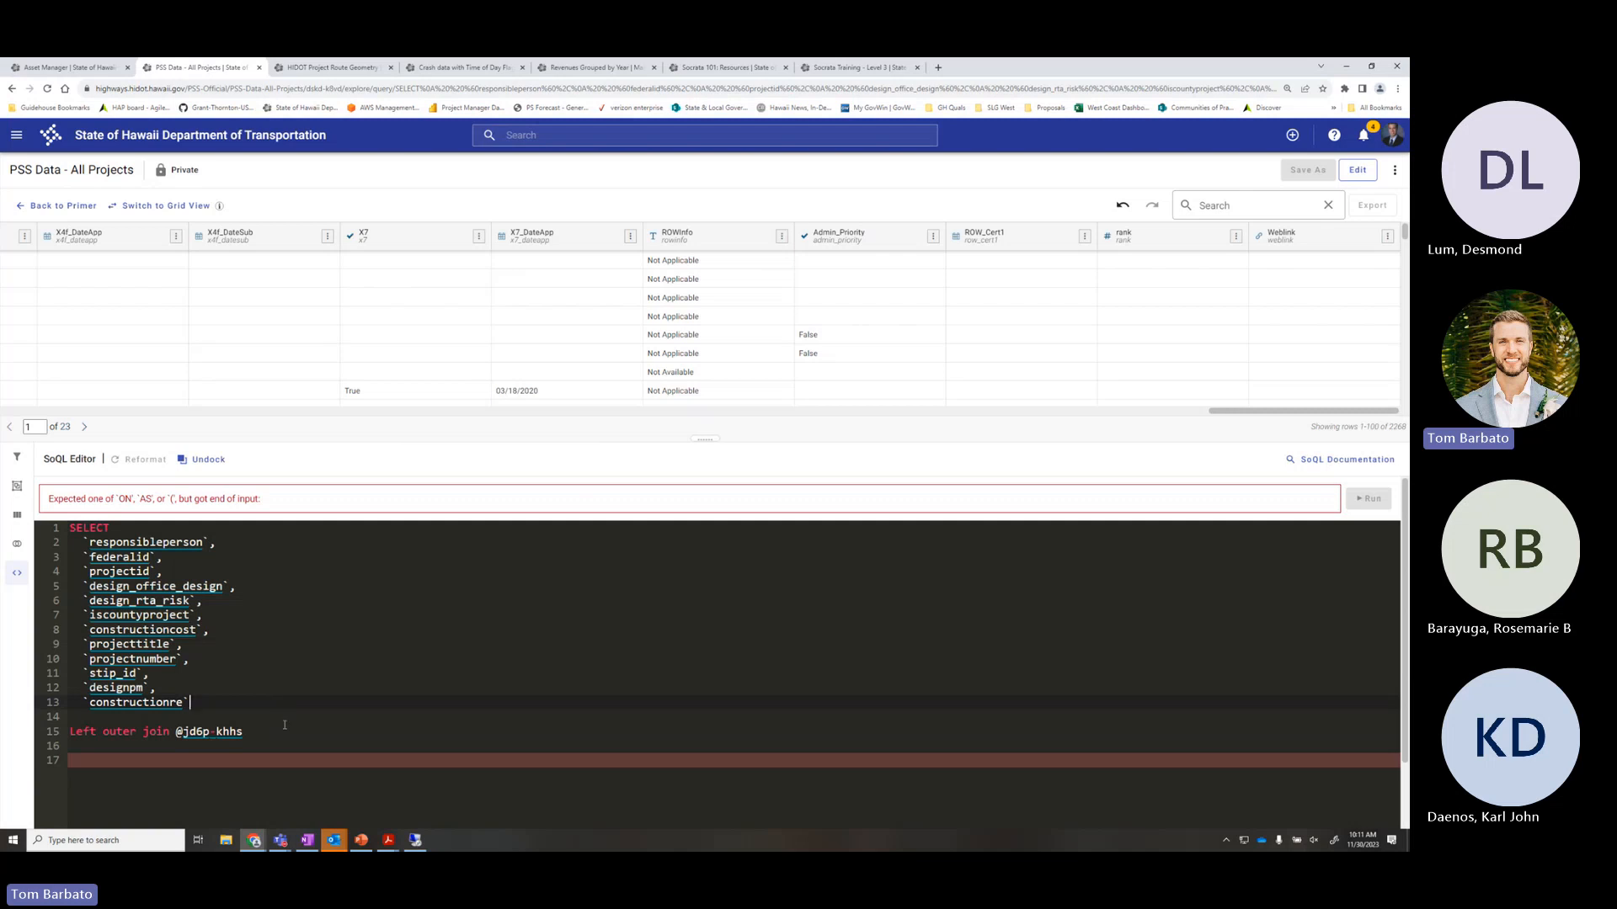
pyautogui.click(286, 734)
pyautogui.write('as')
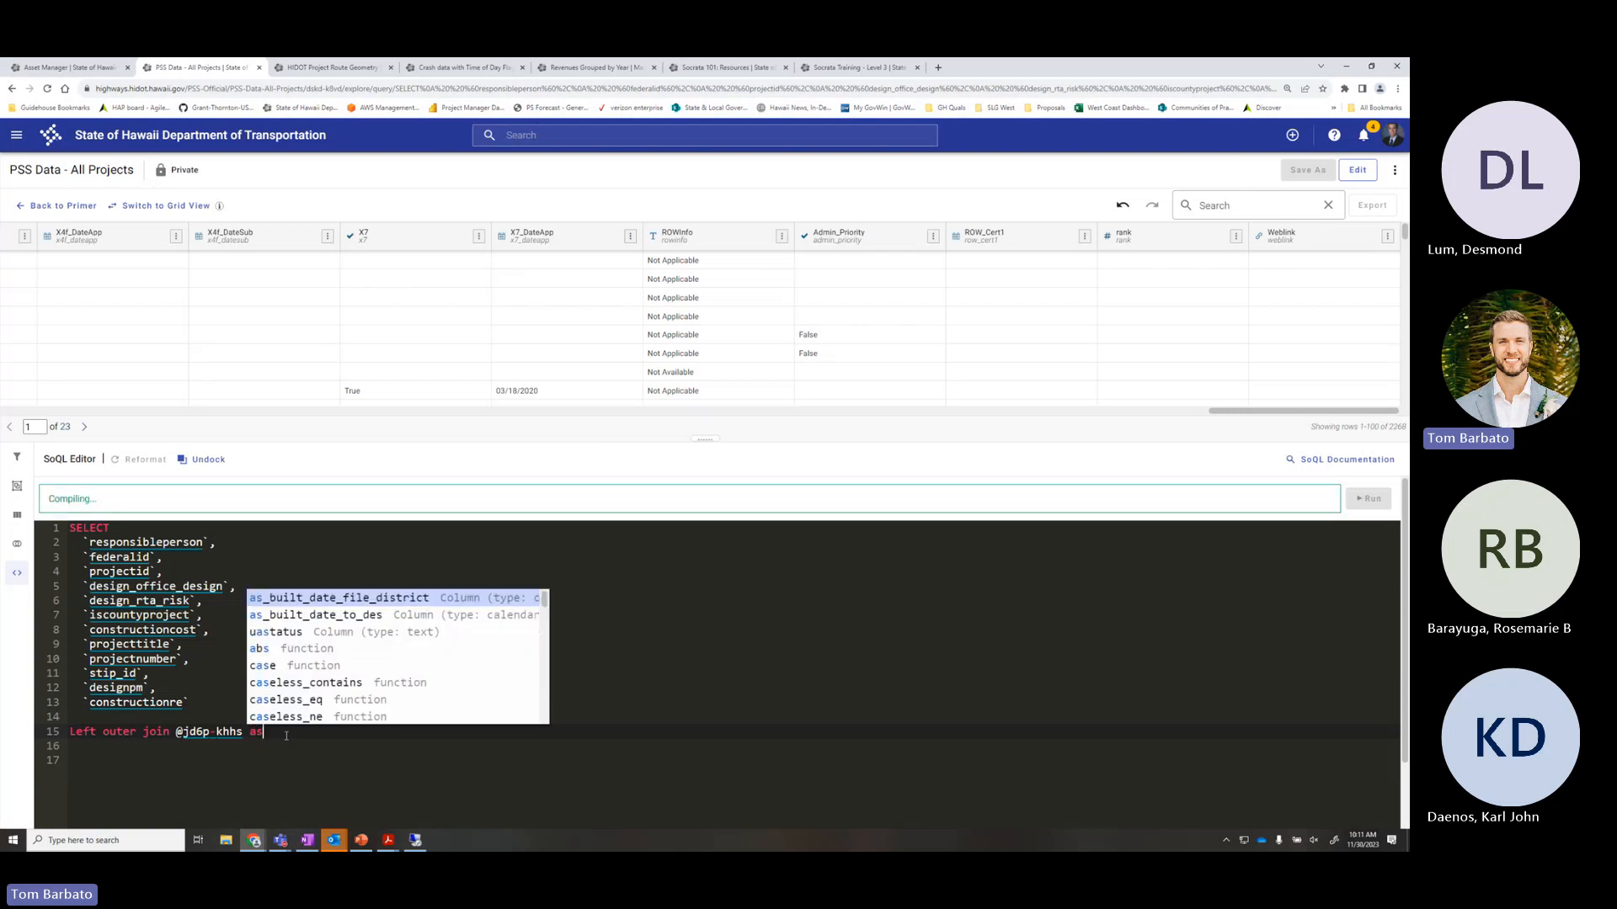
pyautogui.write(' @geo')
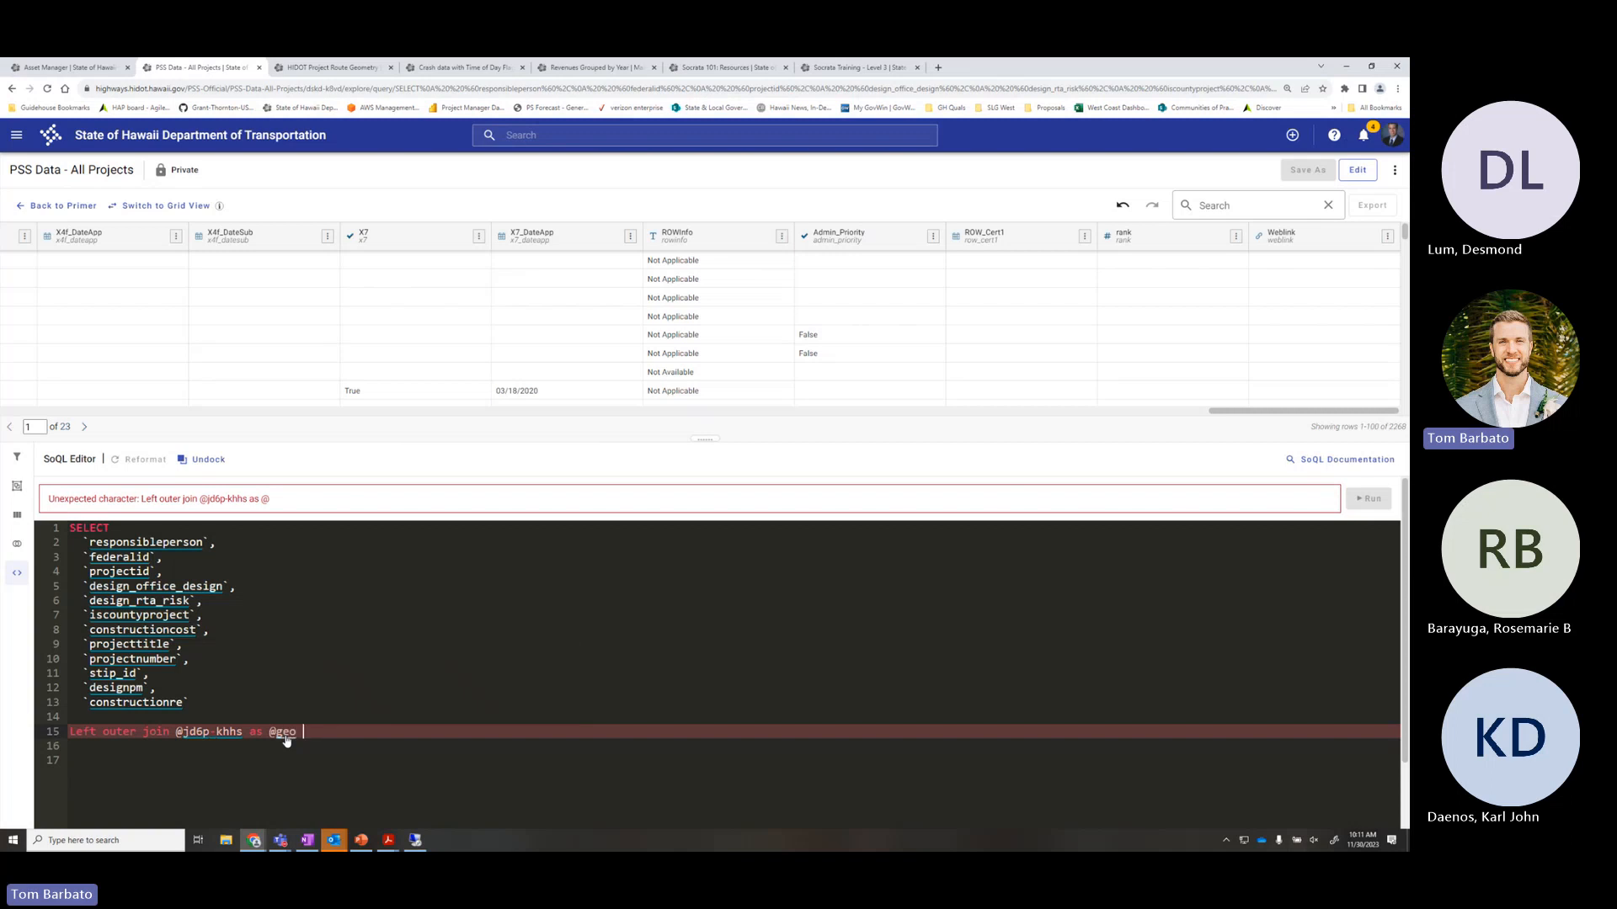
pyautogui.press('Down')
pyautogui.press('Down')
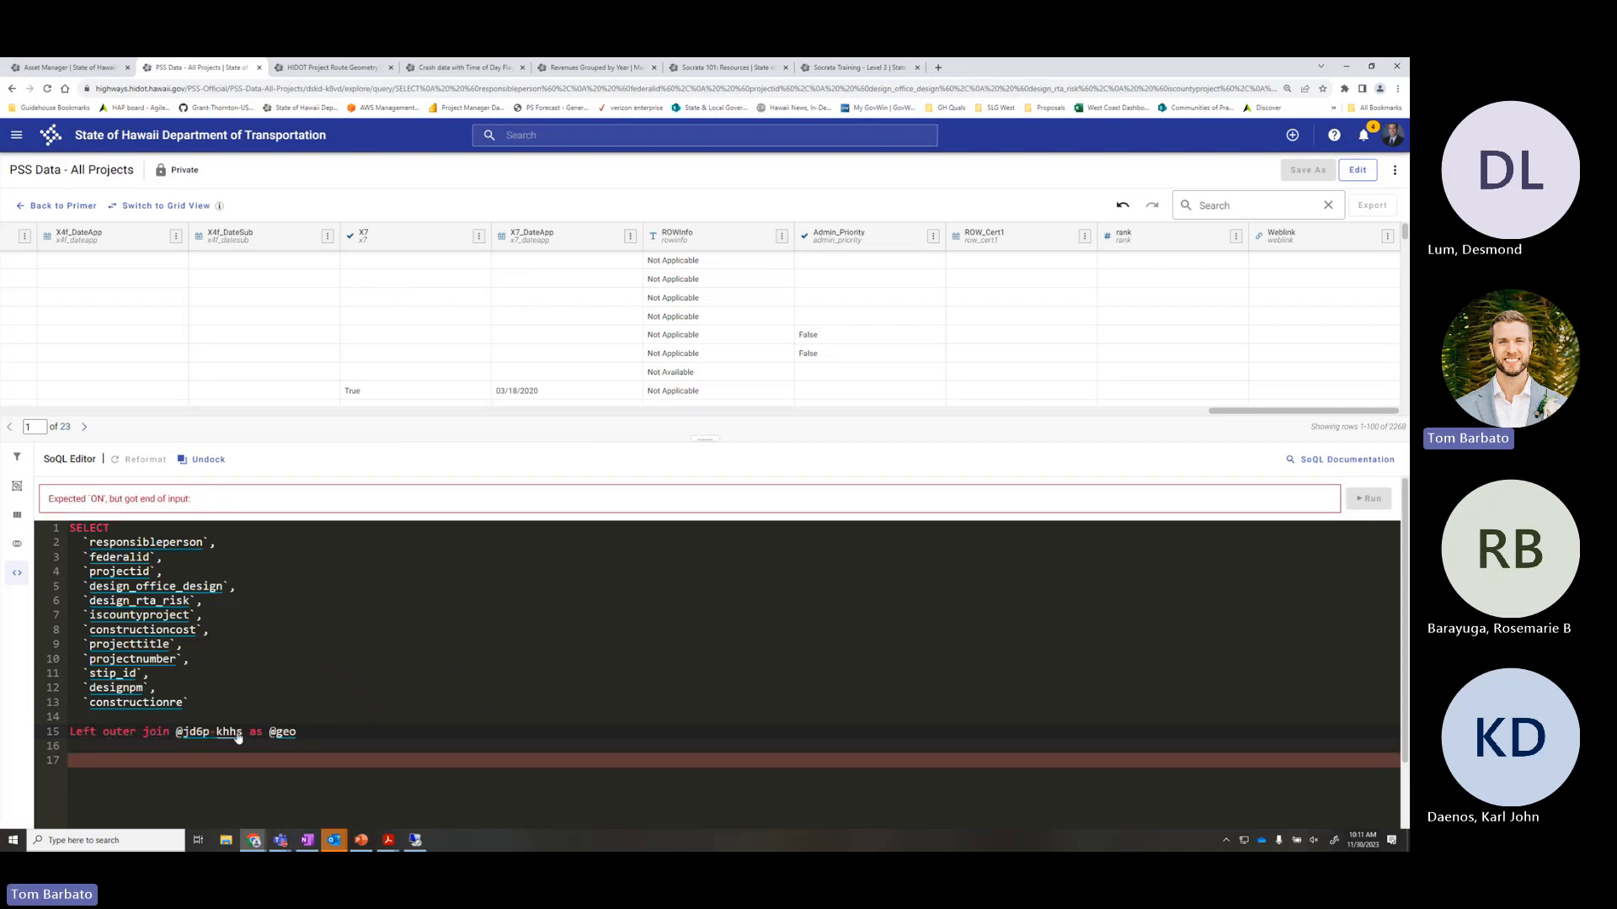
pyautogui.moveTo(243, 733); pyautogui.dragTo(176, 732)
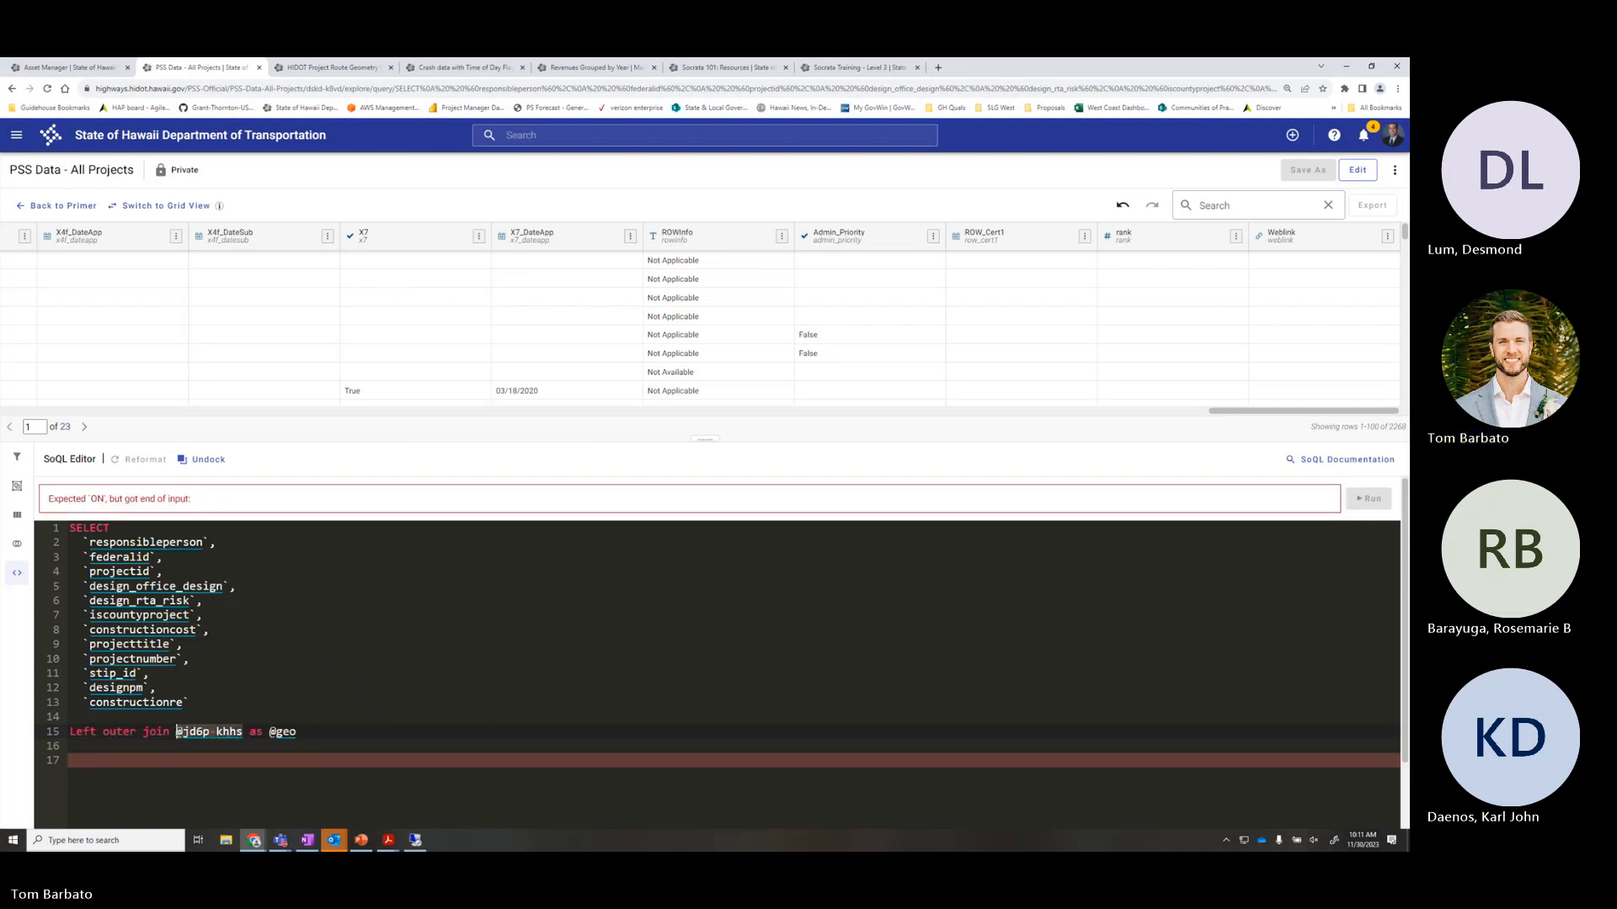
pyautogui.click(306, 732)
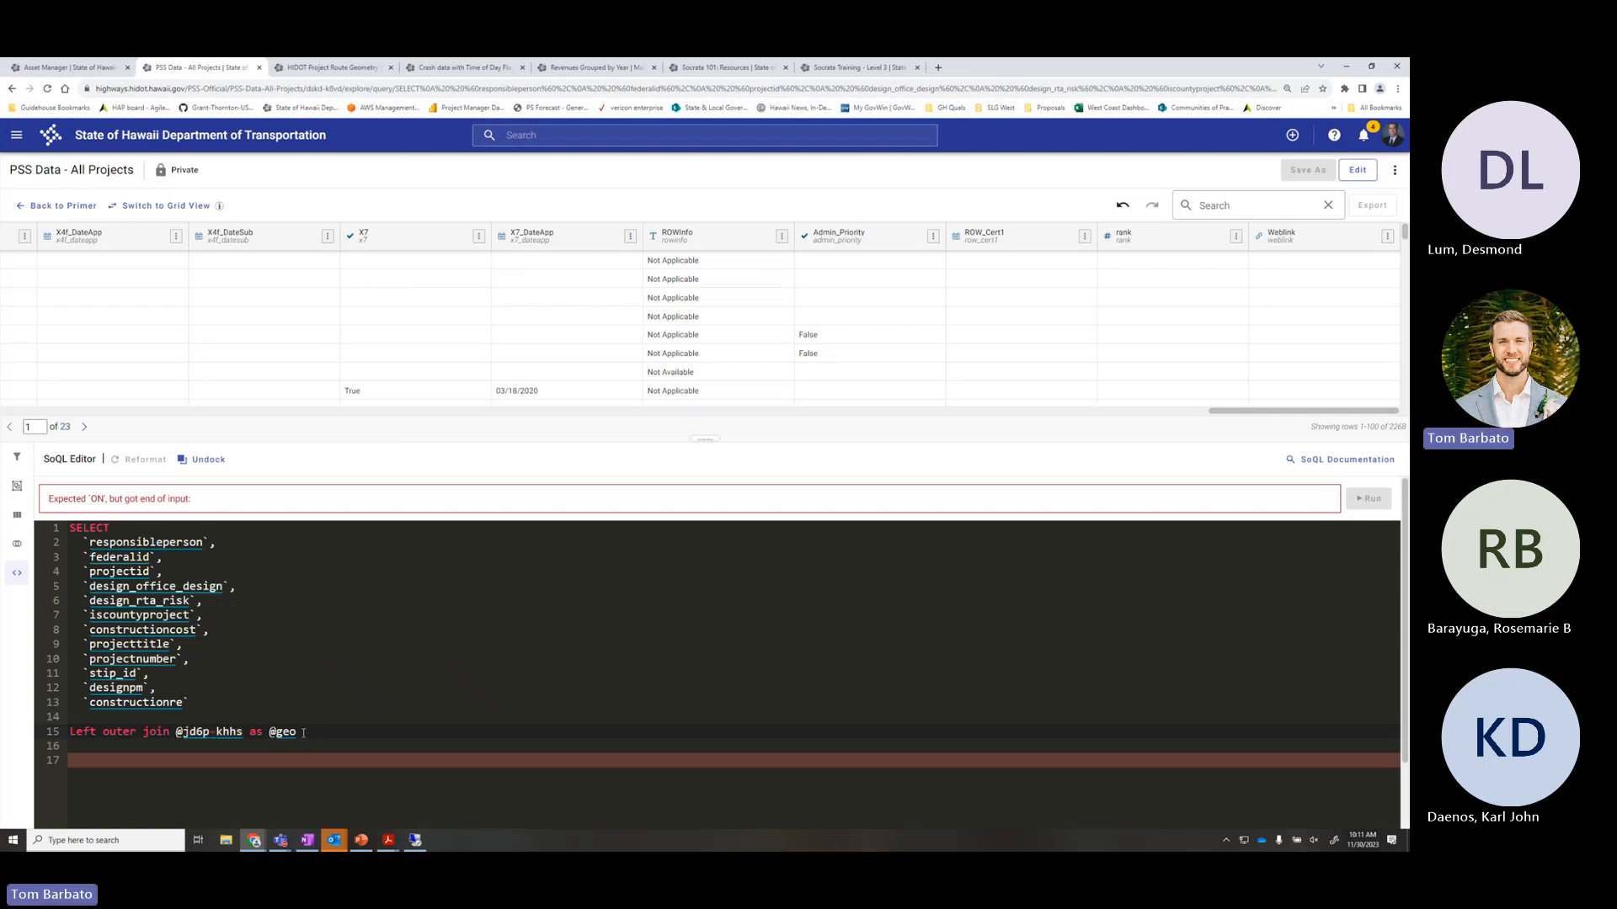
pyautogui.moveTo(304, 732); pyautogui.dragTo(270, 732)
pyautogui.click(306, 733)
pyautogui.write('on @geo')
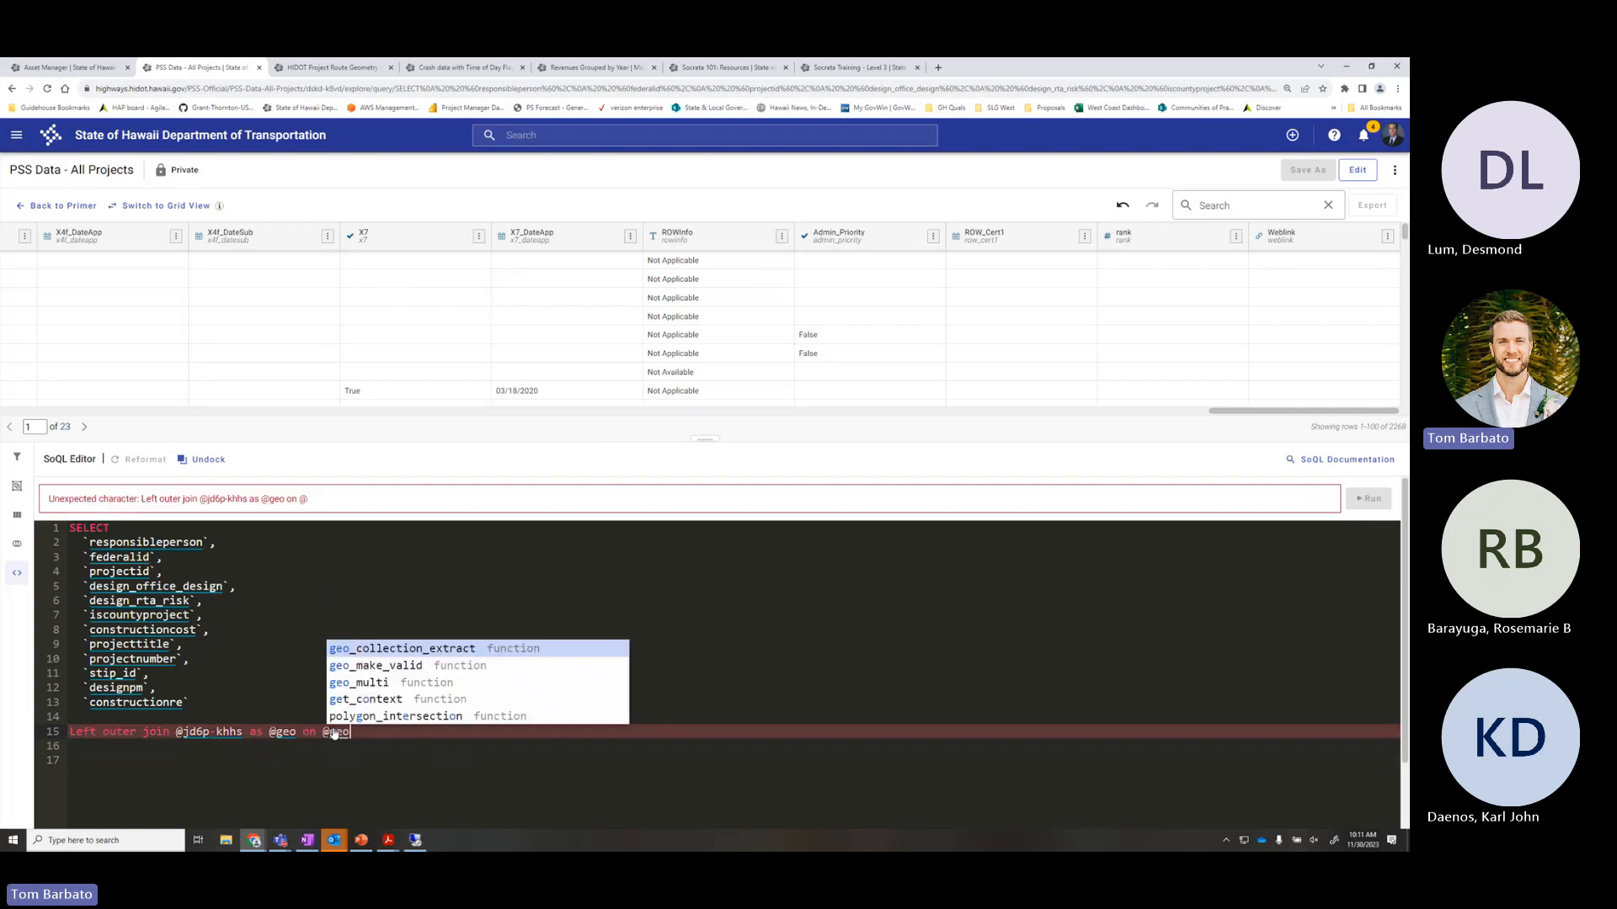
pyautogui.write('.')
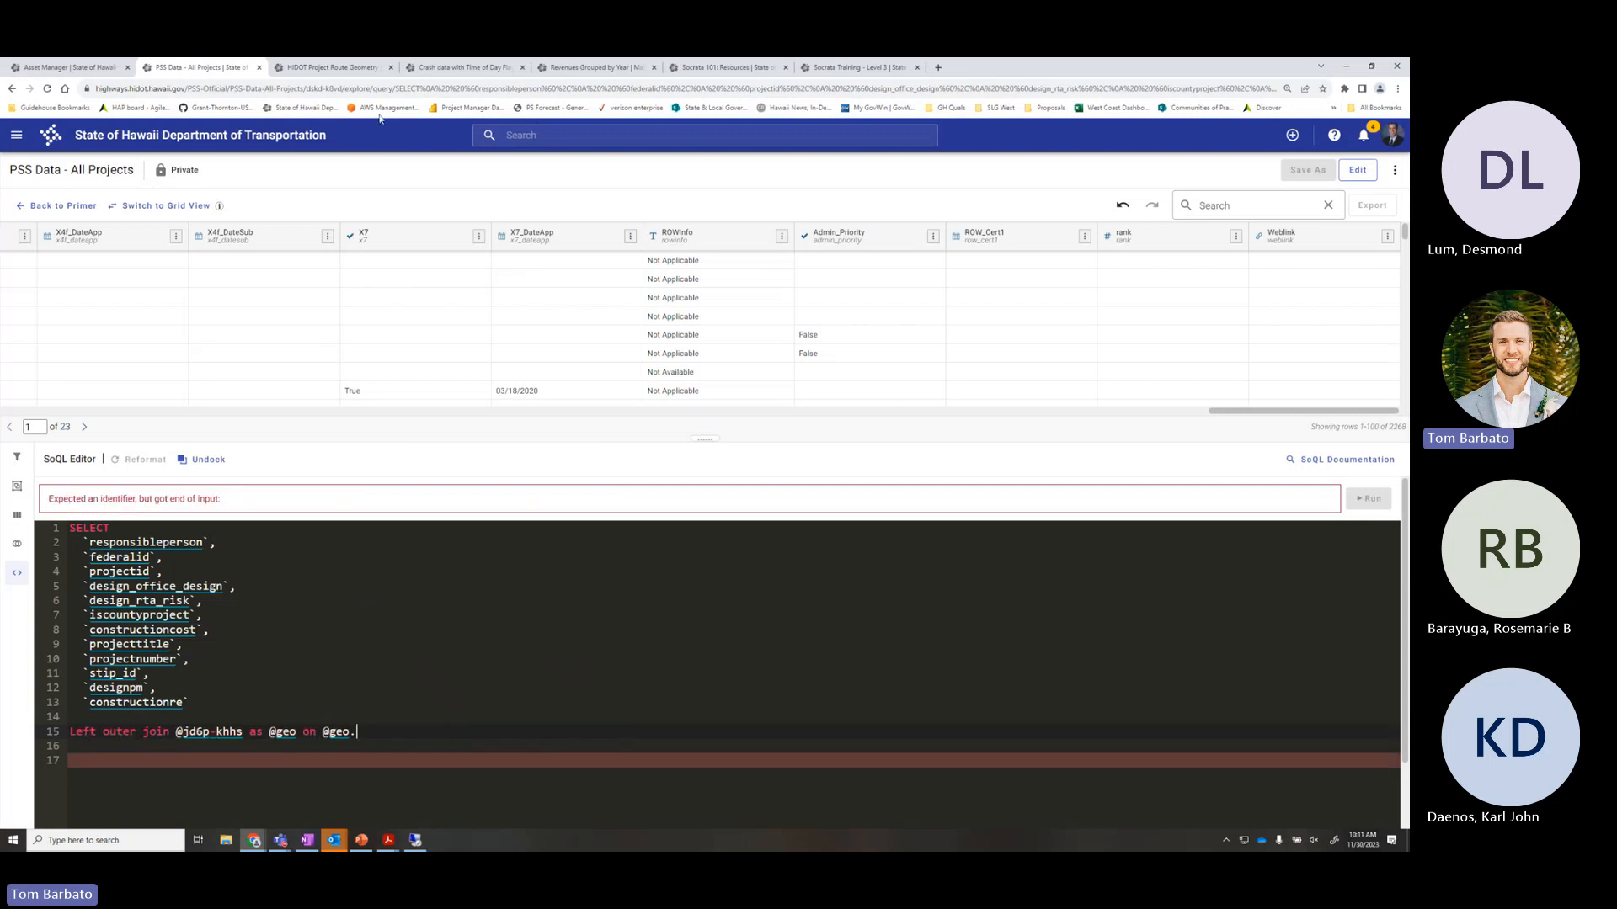
# Check the projectid API field name on the HIDOT Project Route Geometry dataset page
pyautogui.click(333, 67)
pyautogui.scroll(-8, 512, 610)
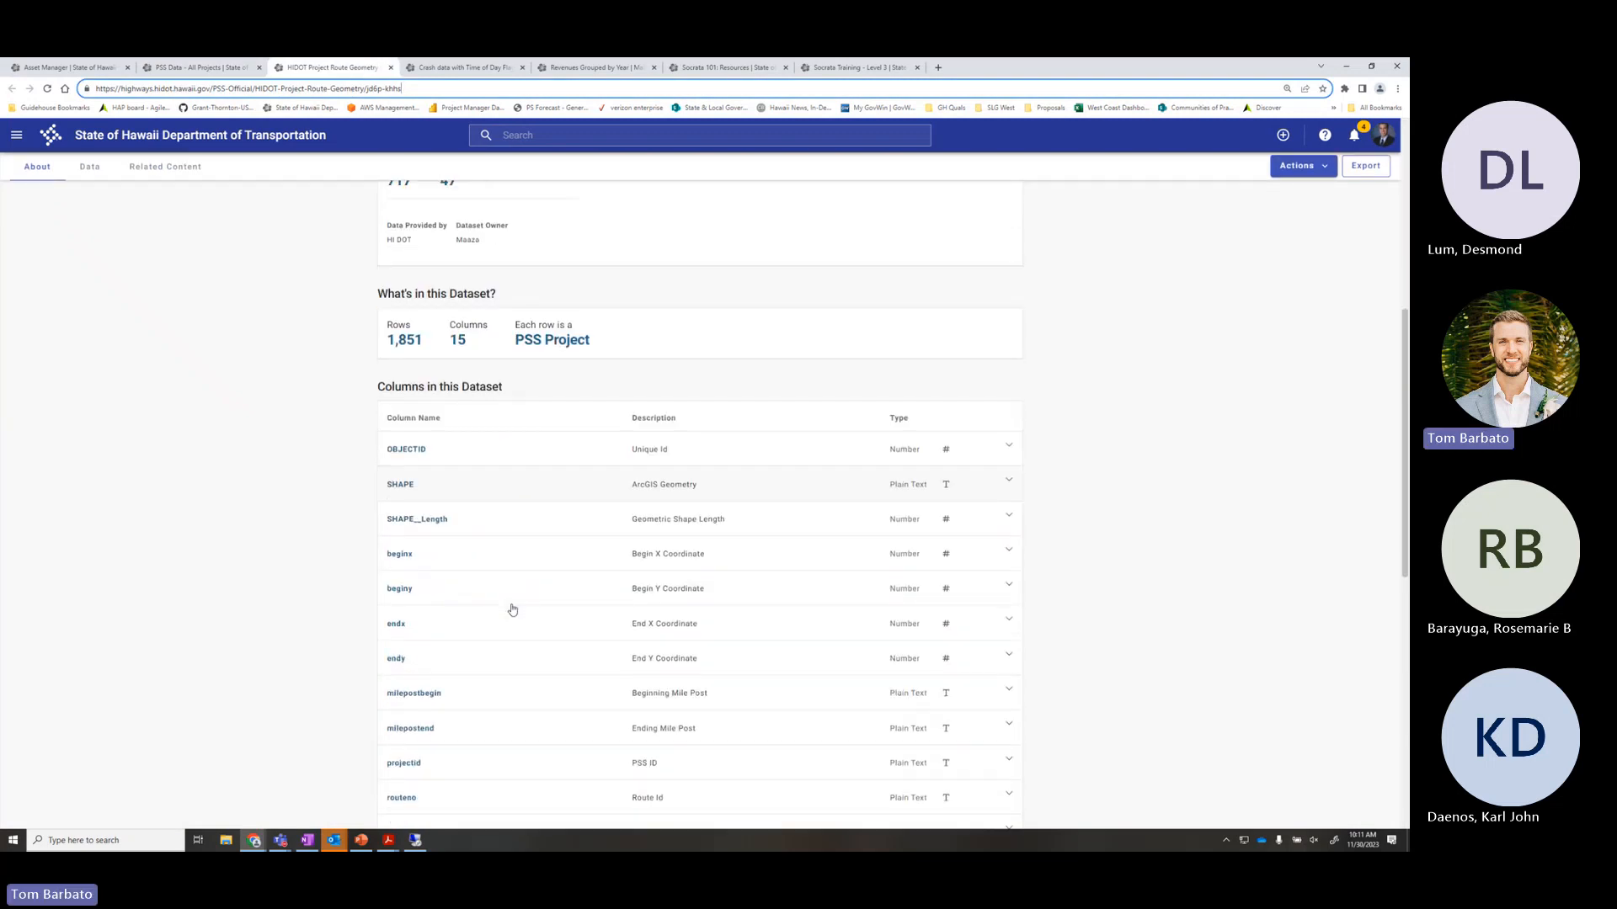
pyautogui.scroll(-1, 512, 610)
pyautogui.click(448, 659)
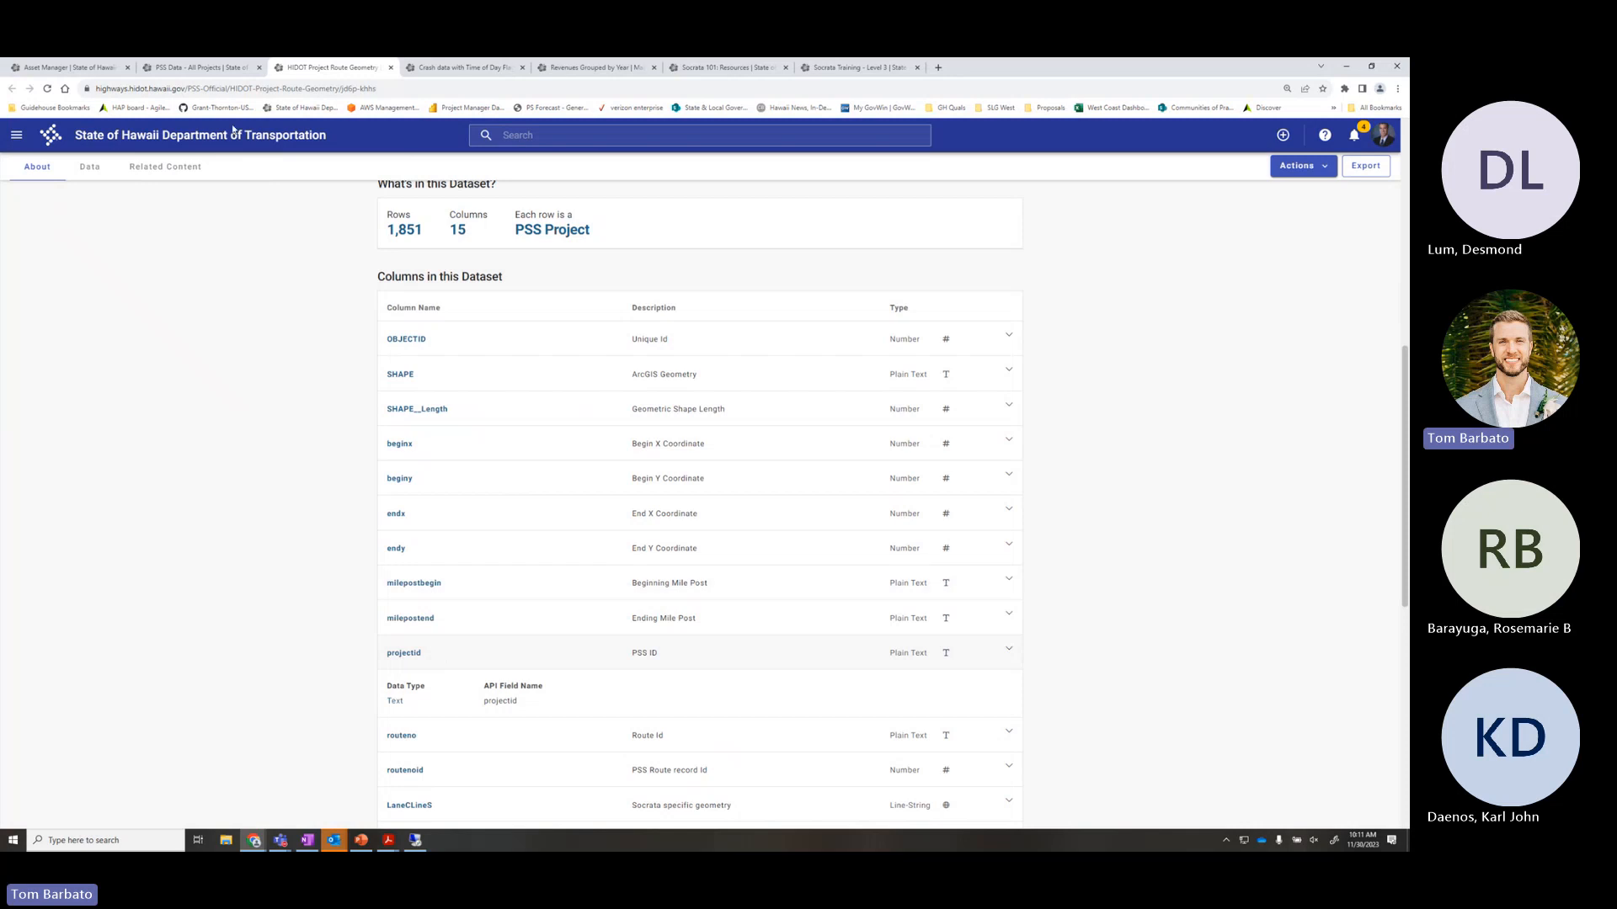
pyautogui.click(226, 75)
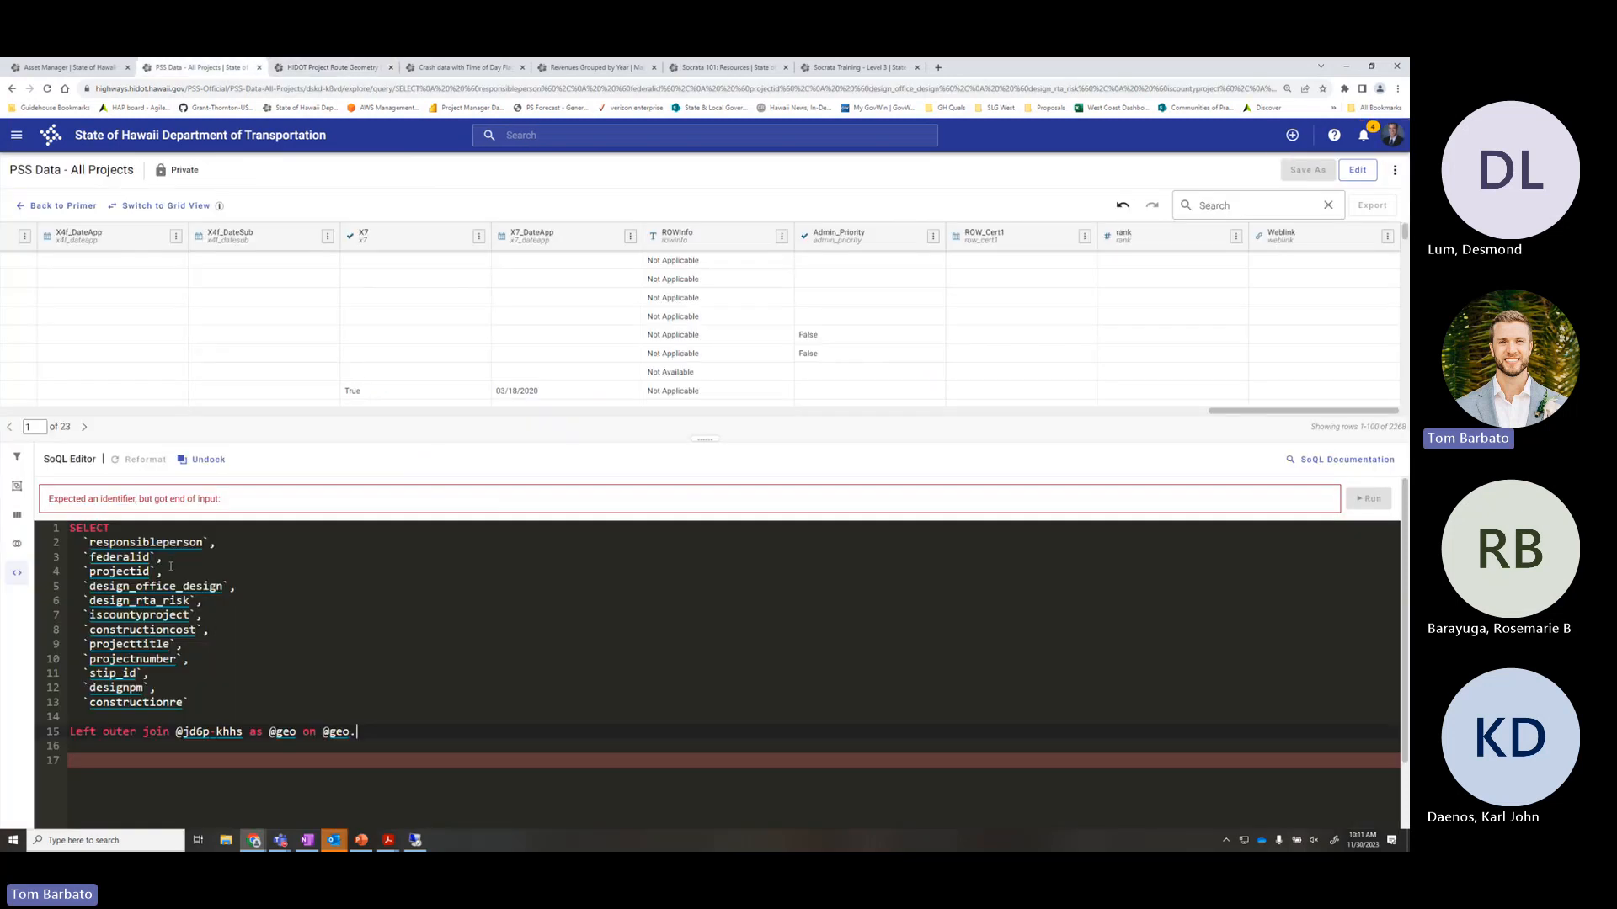
pyautogui.moveTo(156, 572); pyautogui.dragTo(83, 573)
pyautogui.click(378, 734)
pyautogui.write('proe')
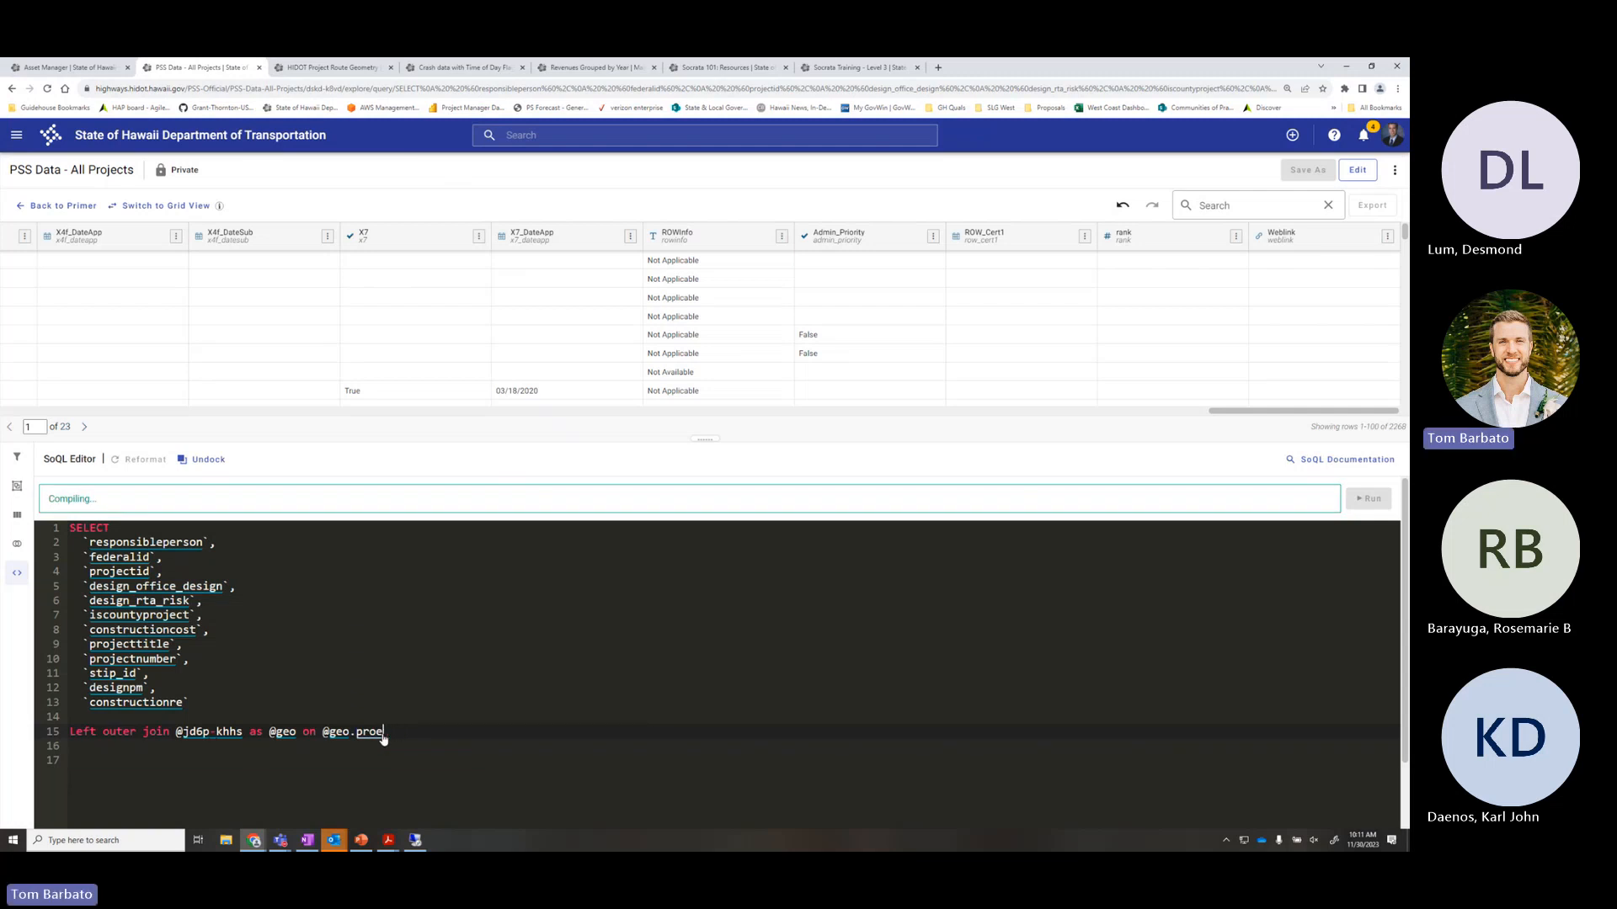
pyautogui.press('Return')
pyautogui.write('= proj')
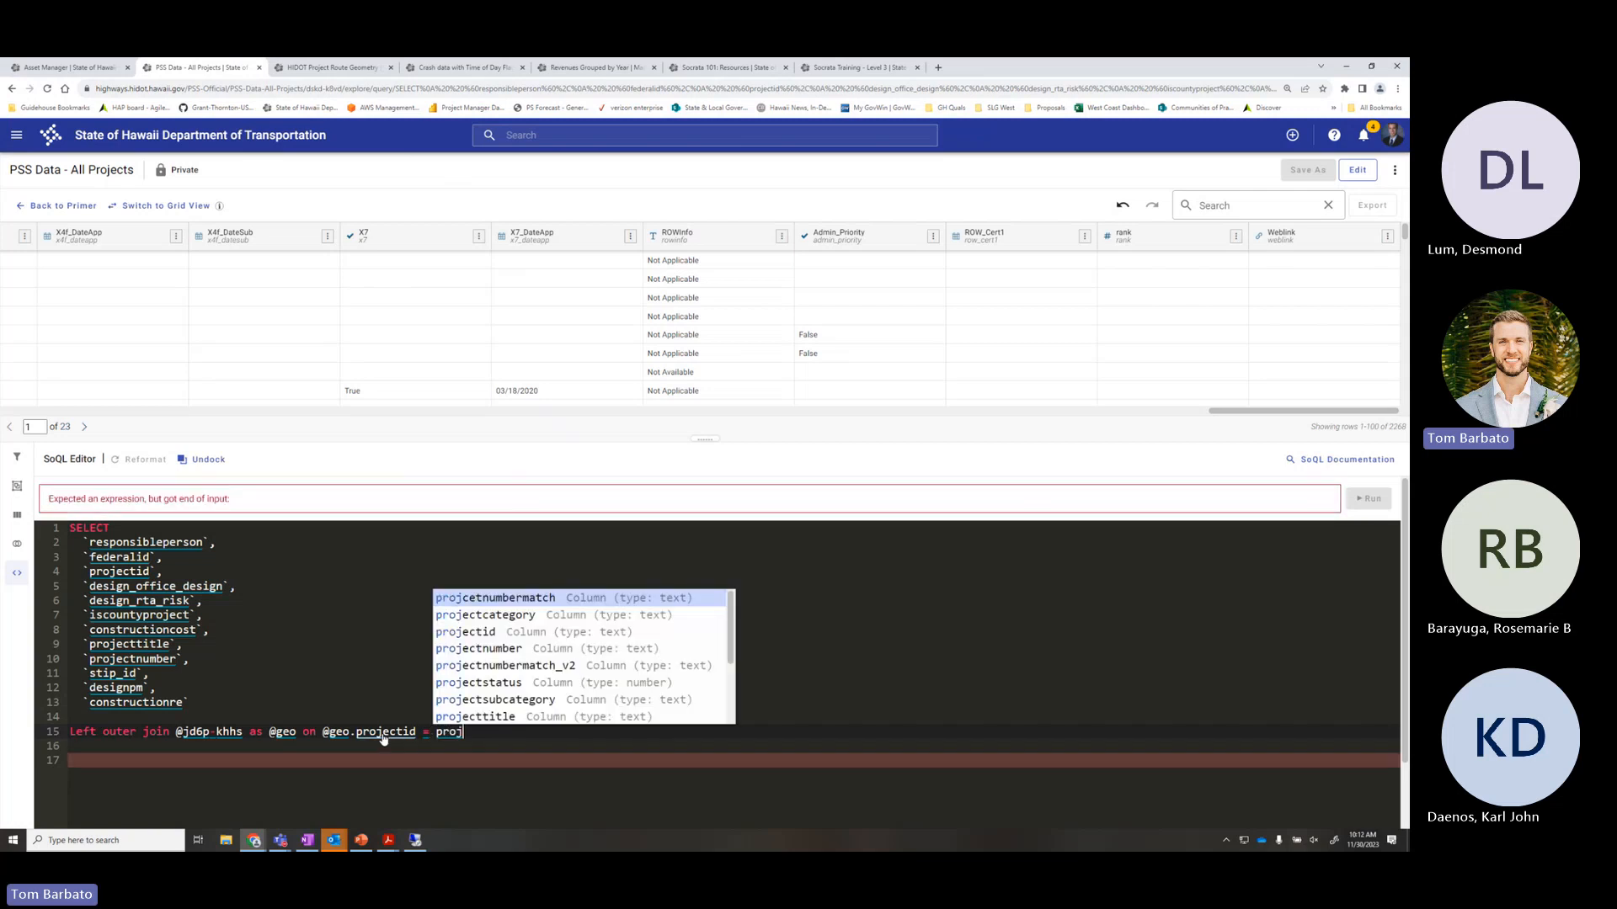
pyautogui.write('ectid')
pyautogui.press('Return')
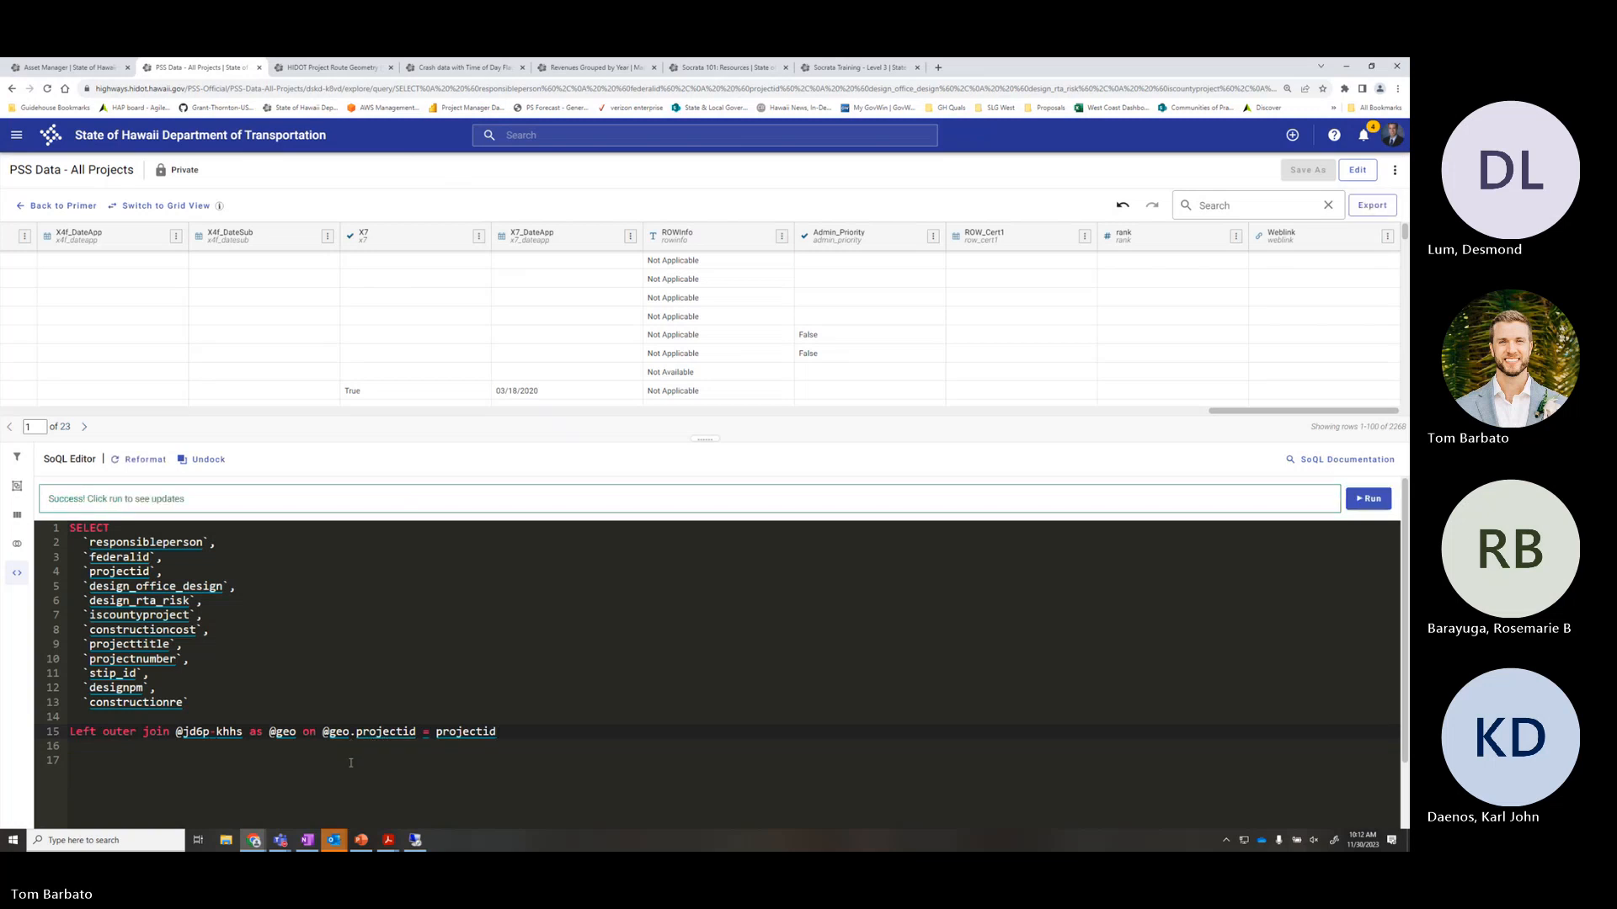
pyautogui.click(95, 748)
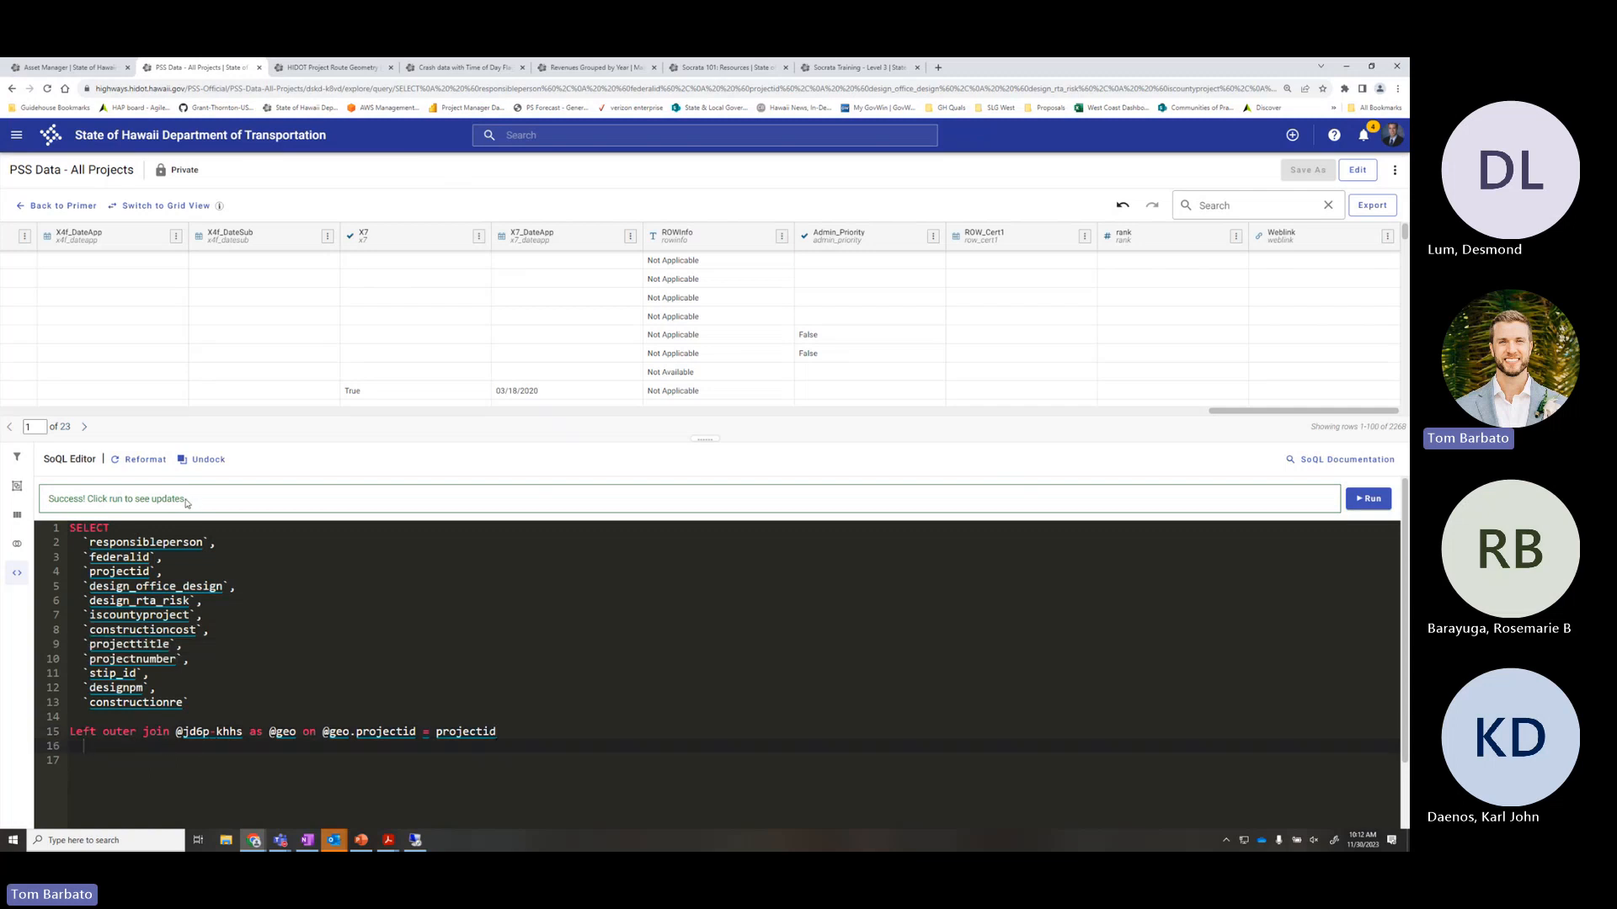
pyautogui.moveTo(187, 500); pyautogui.dragTo(44, 496)
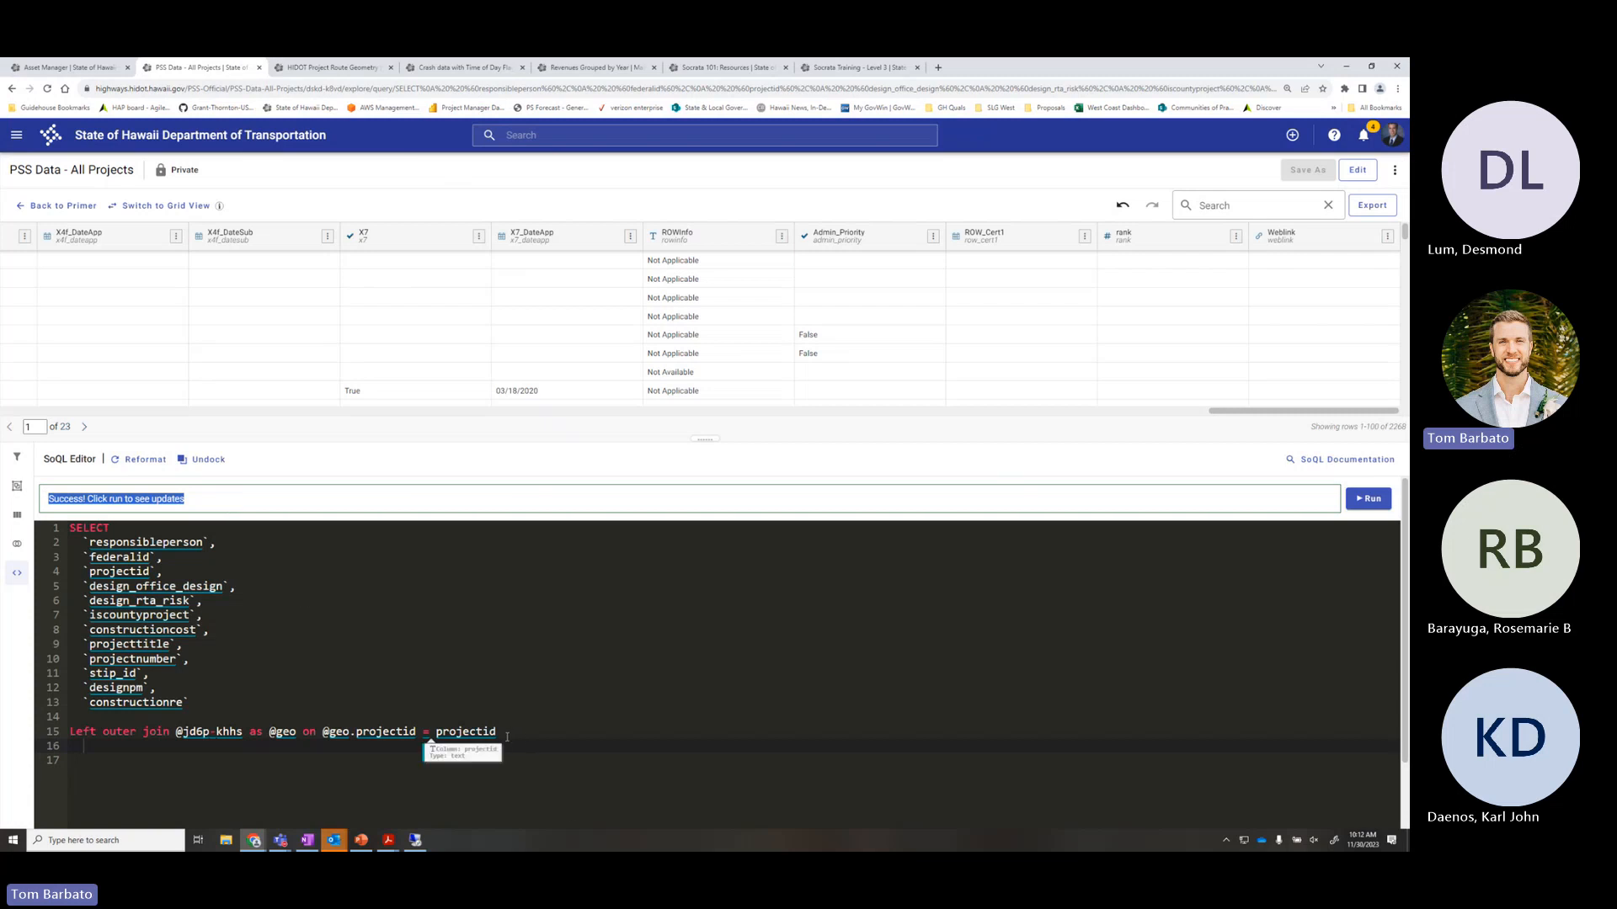
pyautogui.click(568, 735)
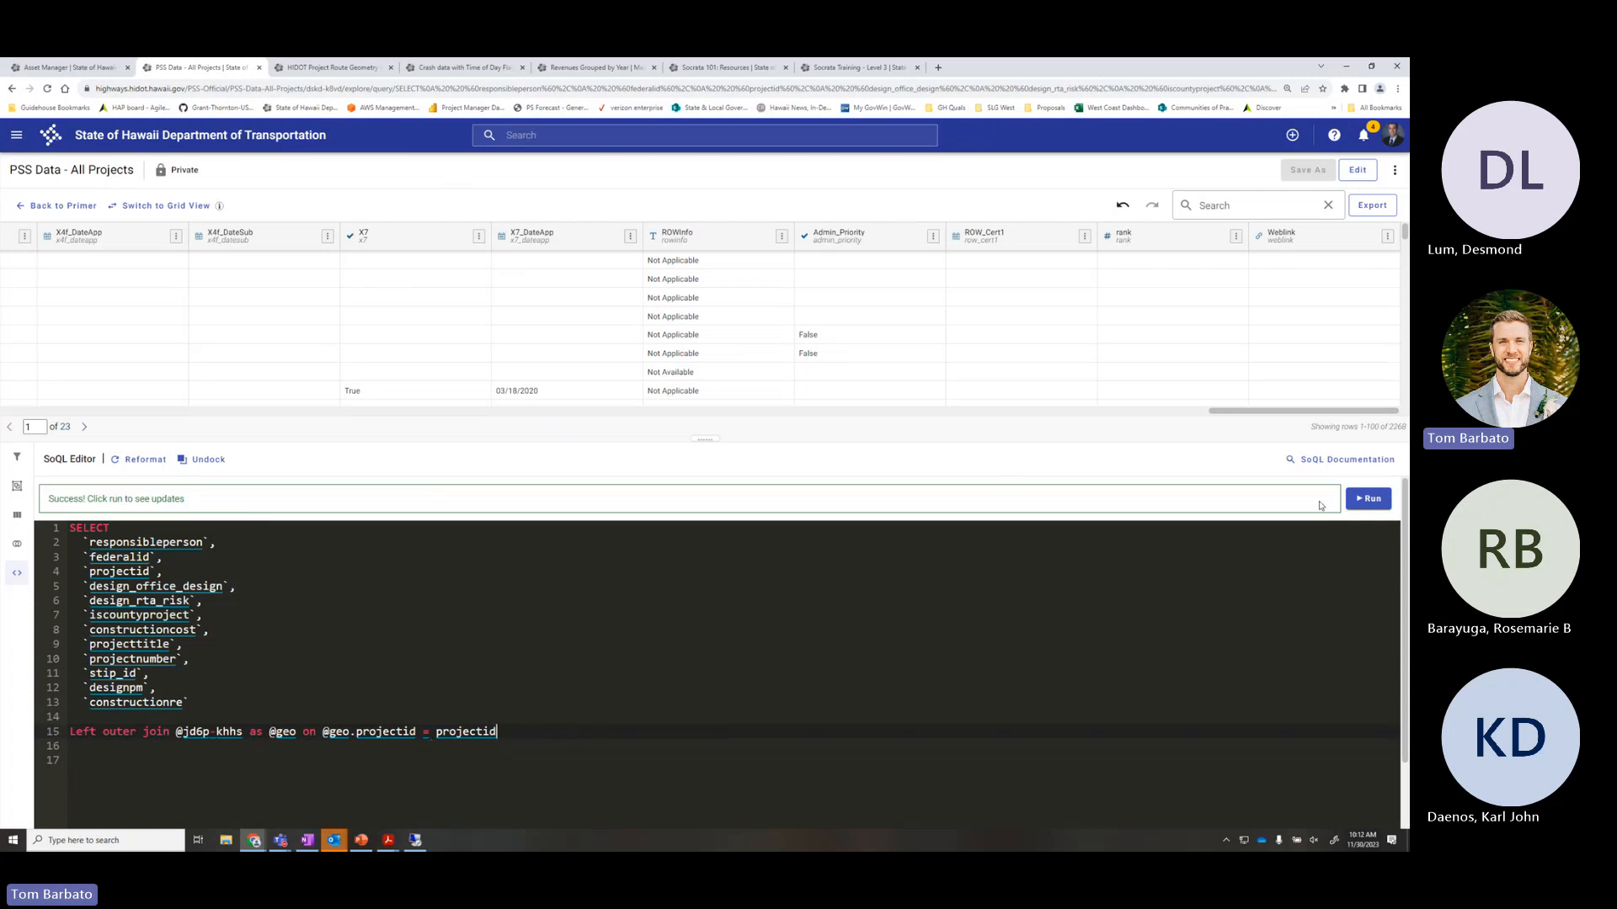
pyautogui.click(199, 702)
pyautogui.click(497, 731)
pyautogui.click(1368, 498)
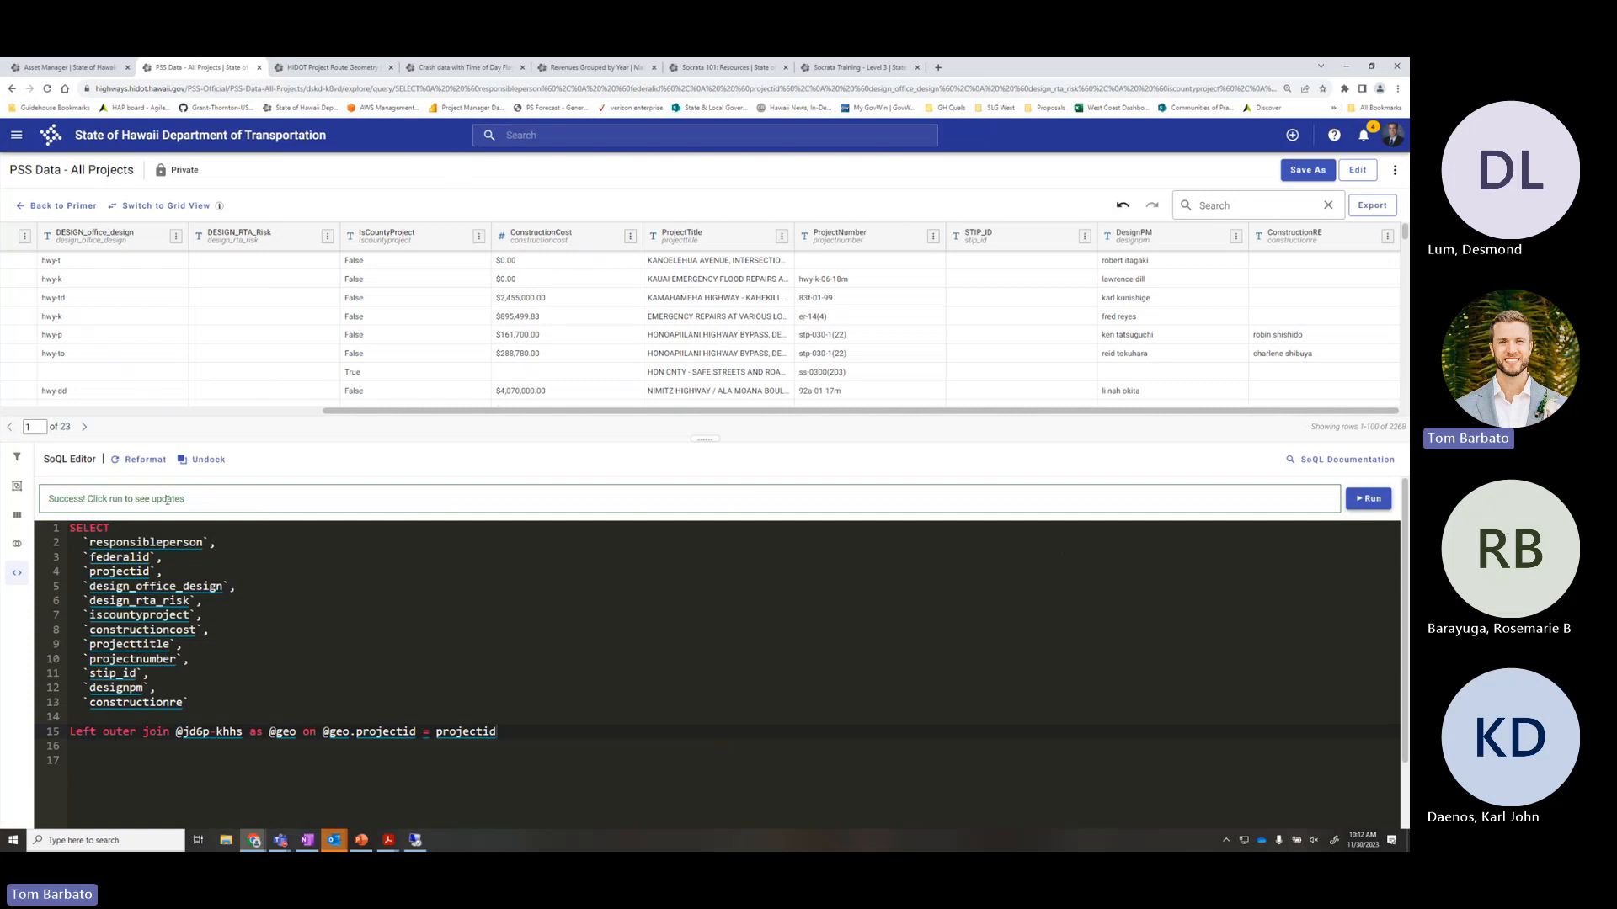
pyautogui.moveTo(253, 504); pyautogui.dragTo(37, 505)
pyautogui.click(209, 495)
pyautogui.write(',')
pyautogui.press('Return')
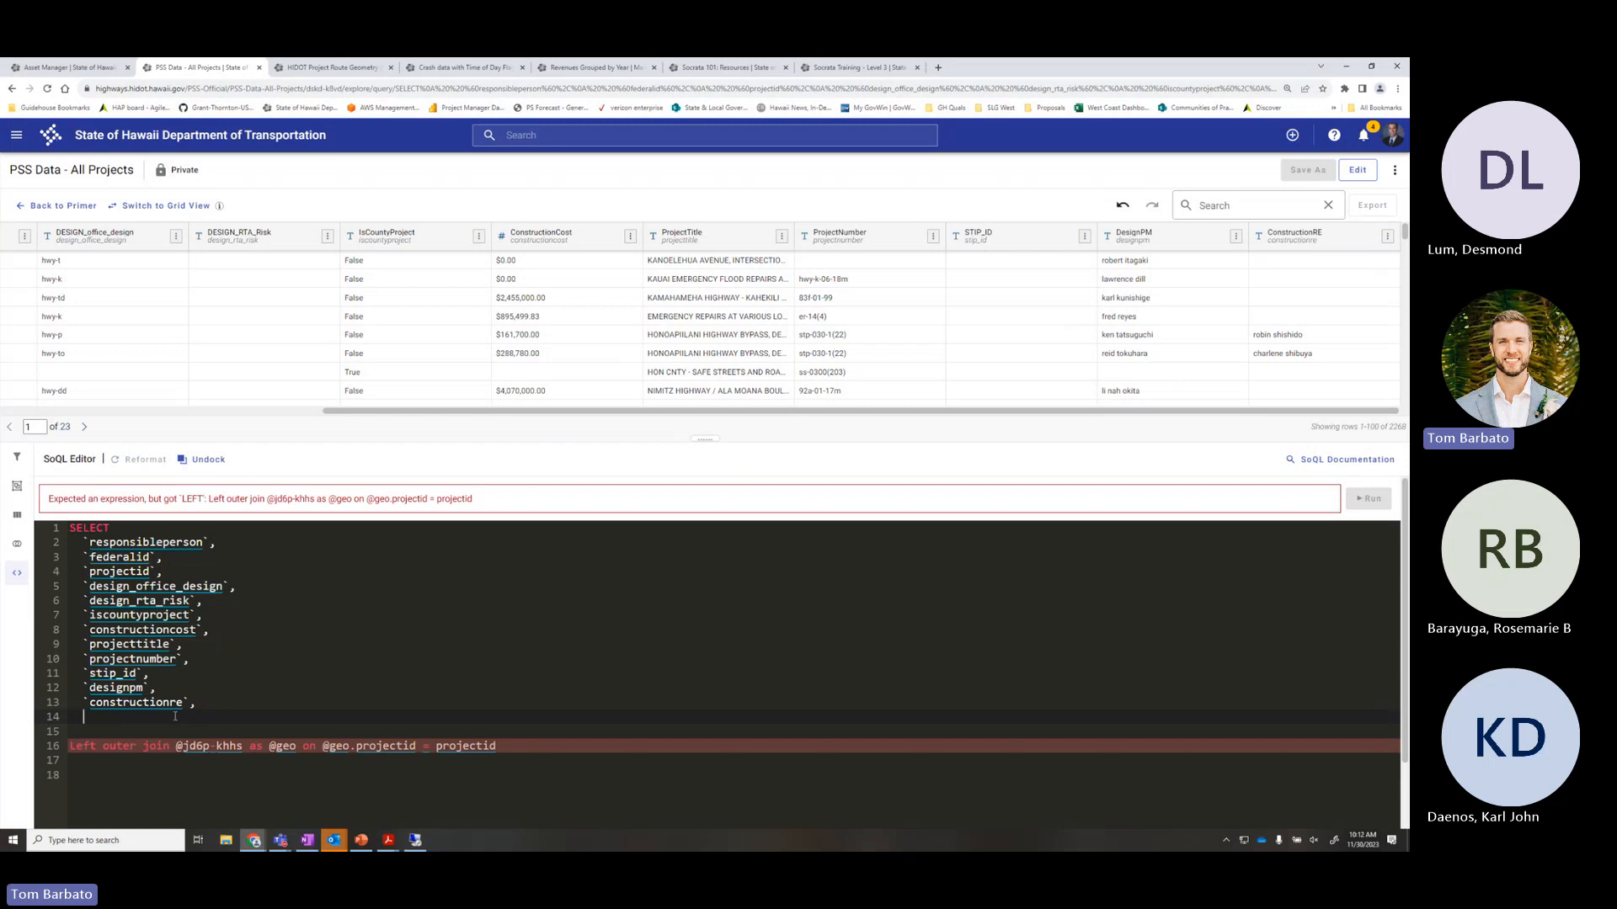
pyautogui.write('@')
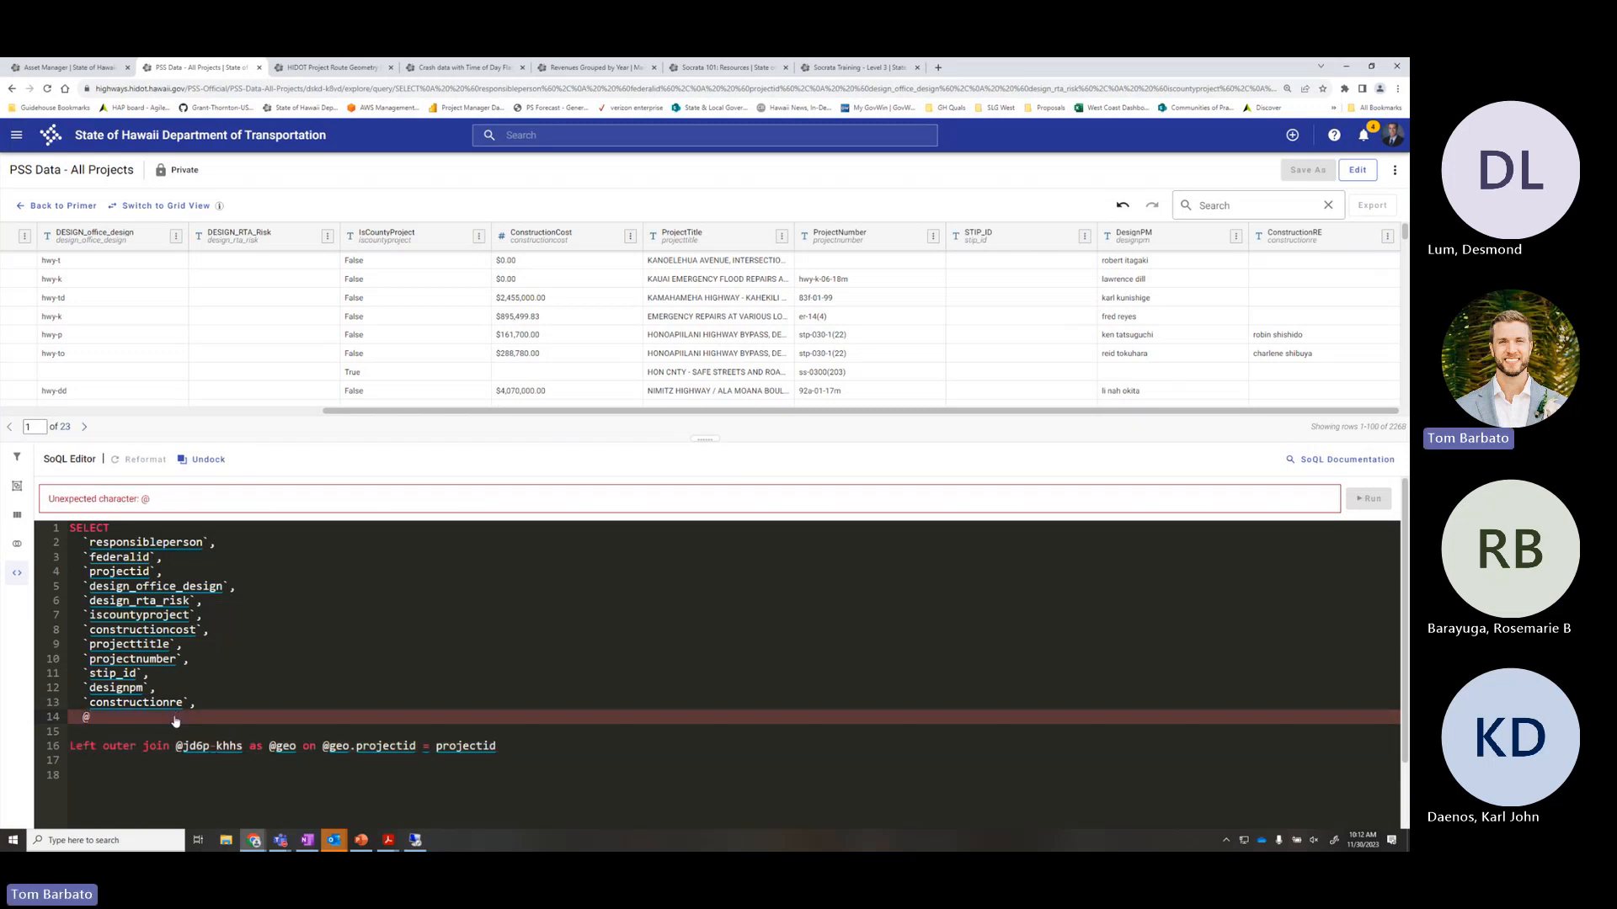
pyautogui.write('geo.')
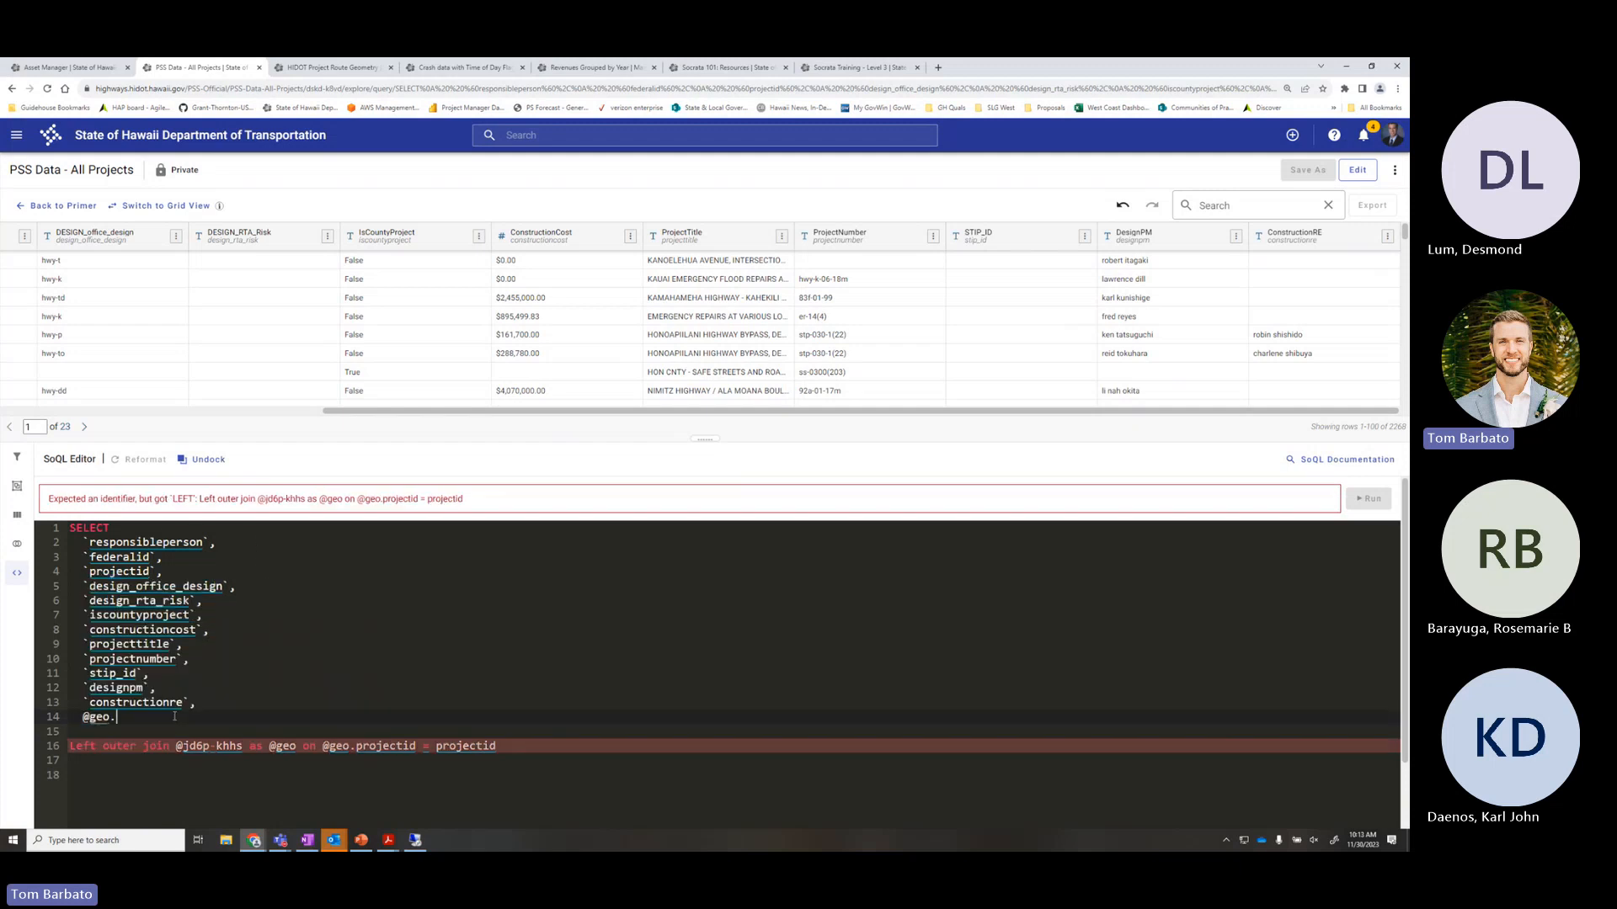
pyautogui.scroll(-3, 296, 567)
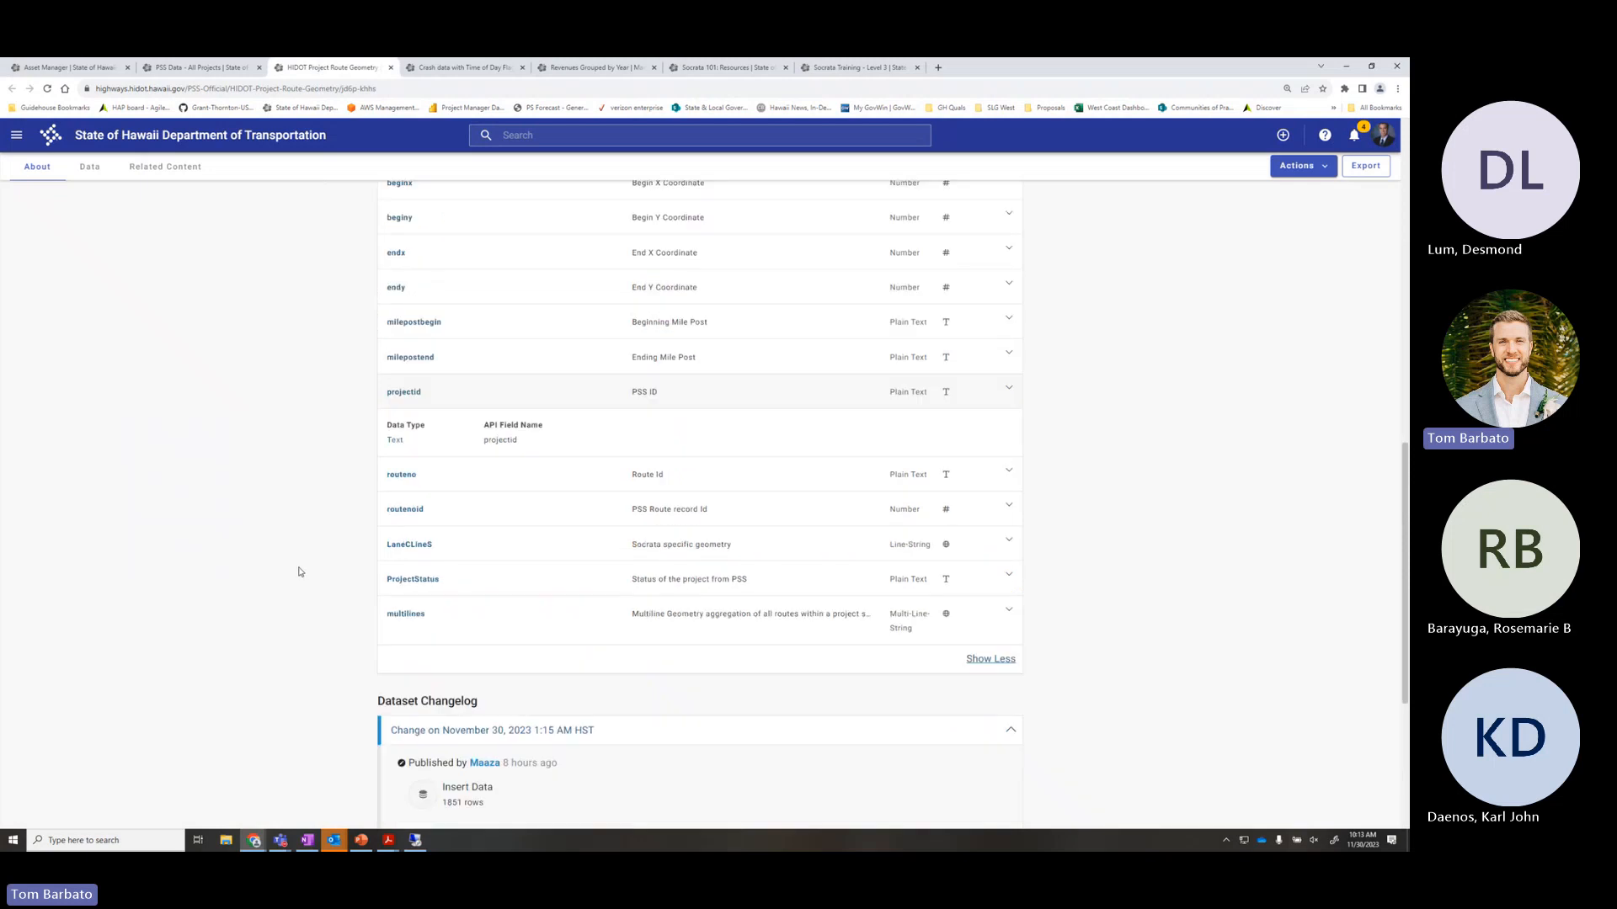
pyautogui.click(481, 533)
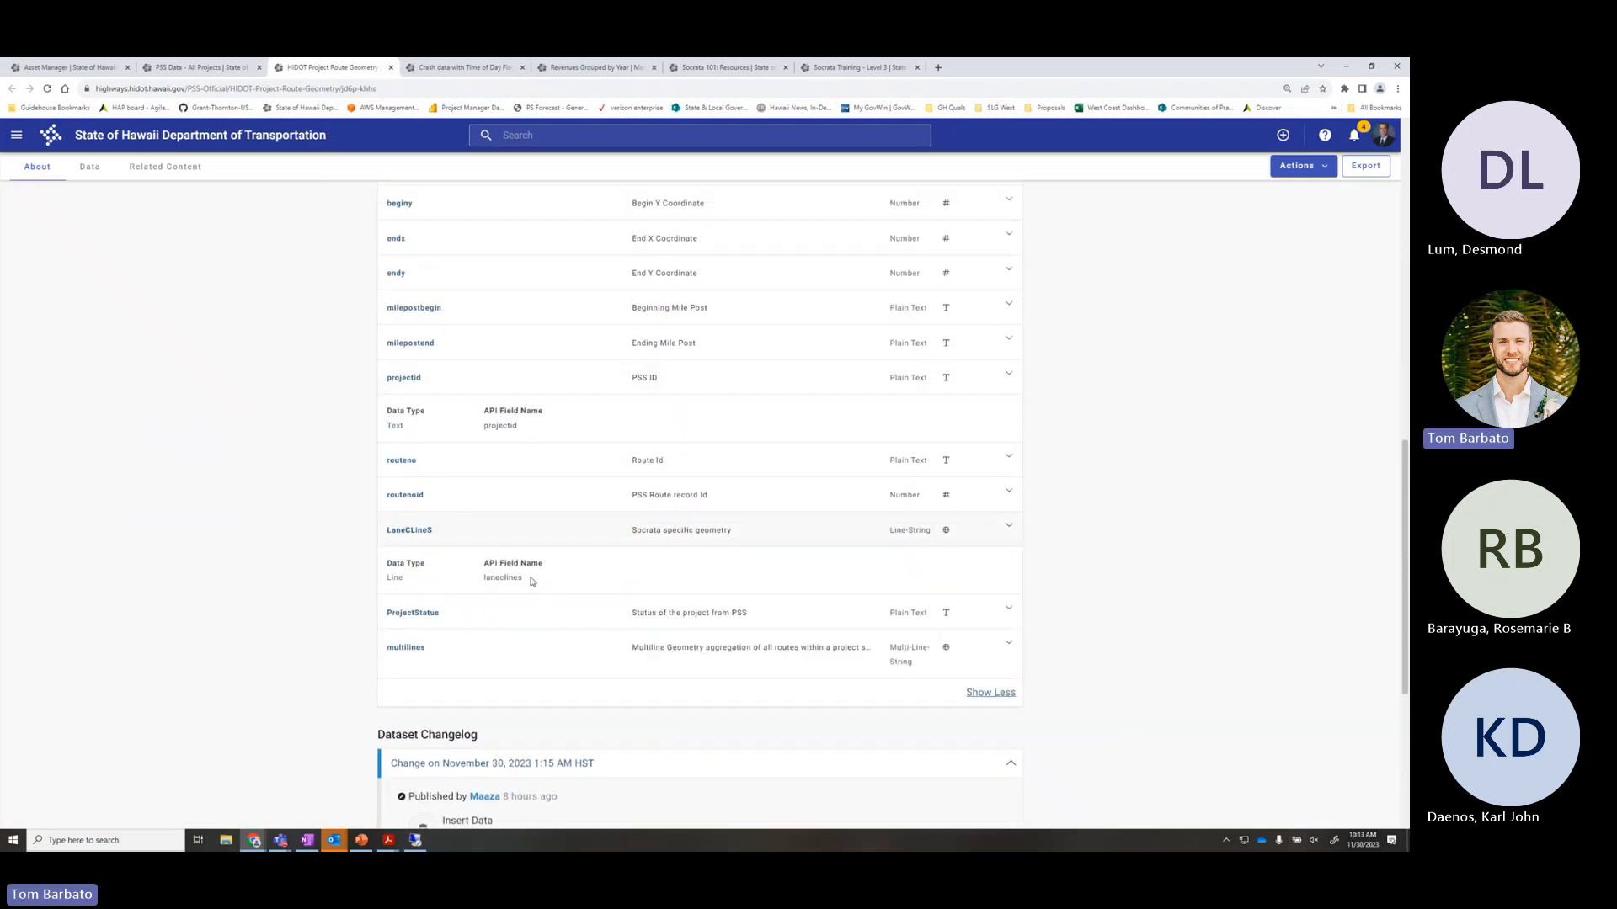
pyautogui.moveTo(533, 580); pyautogui.dragTo(485, 584)
pyautogui.hotkey('ctrl', 'c')
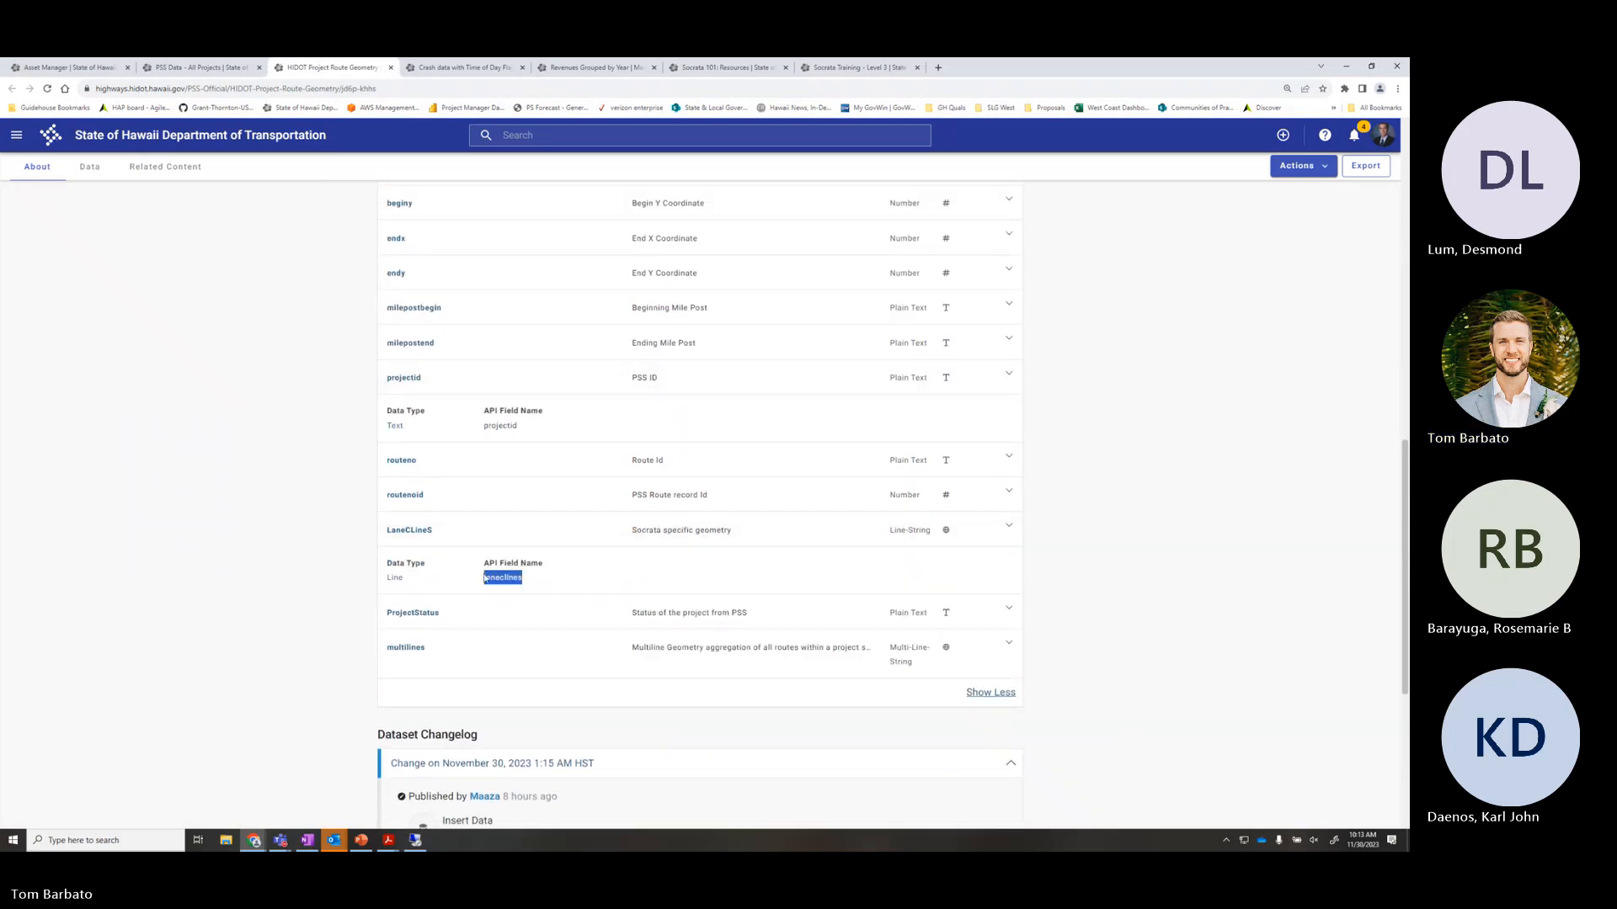
pyautogui.click(198, 68)
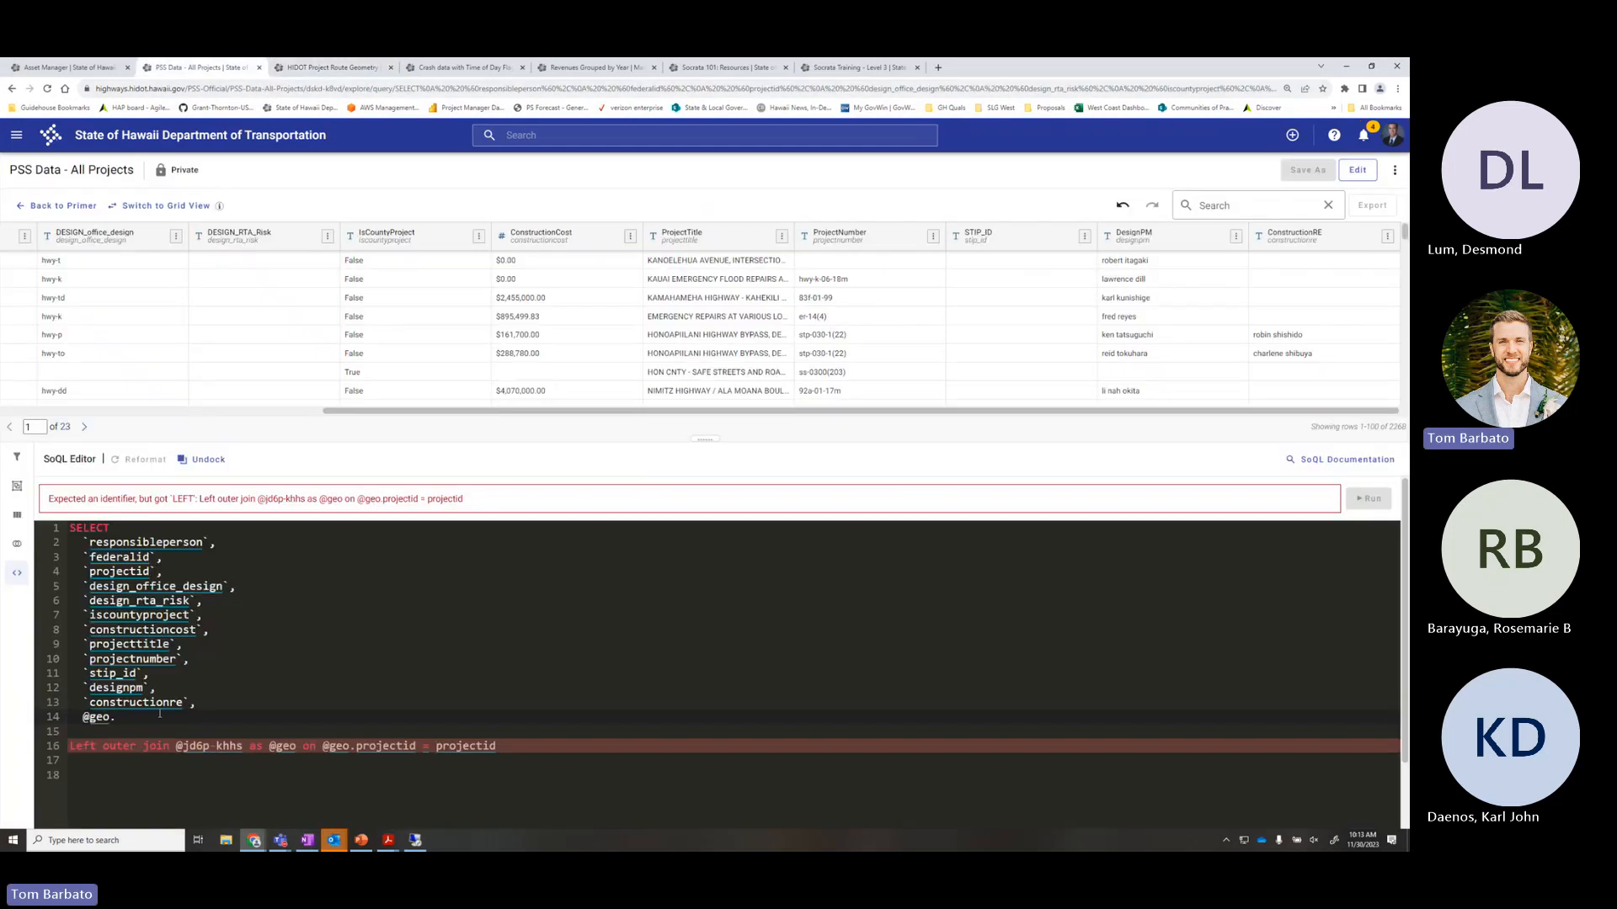
pyautogui.rightClick(132, 717)
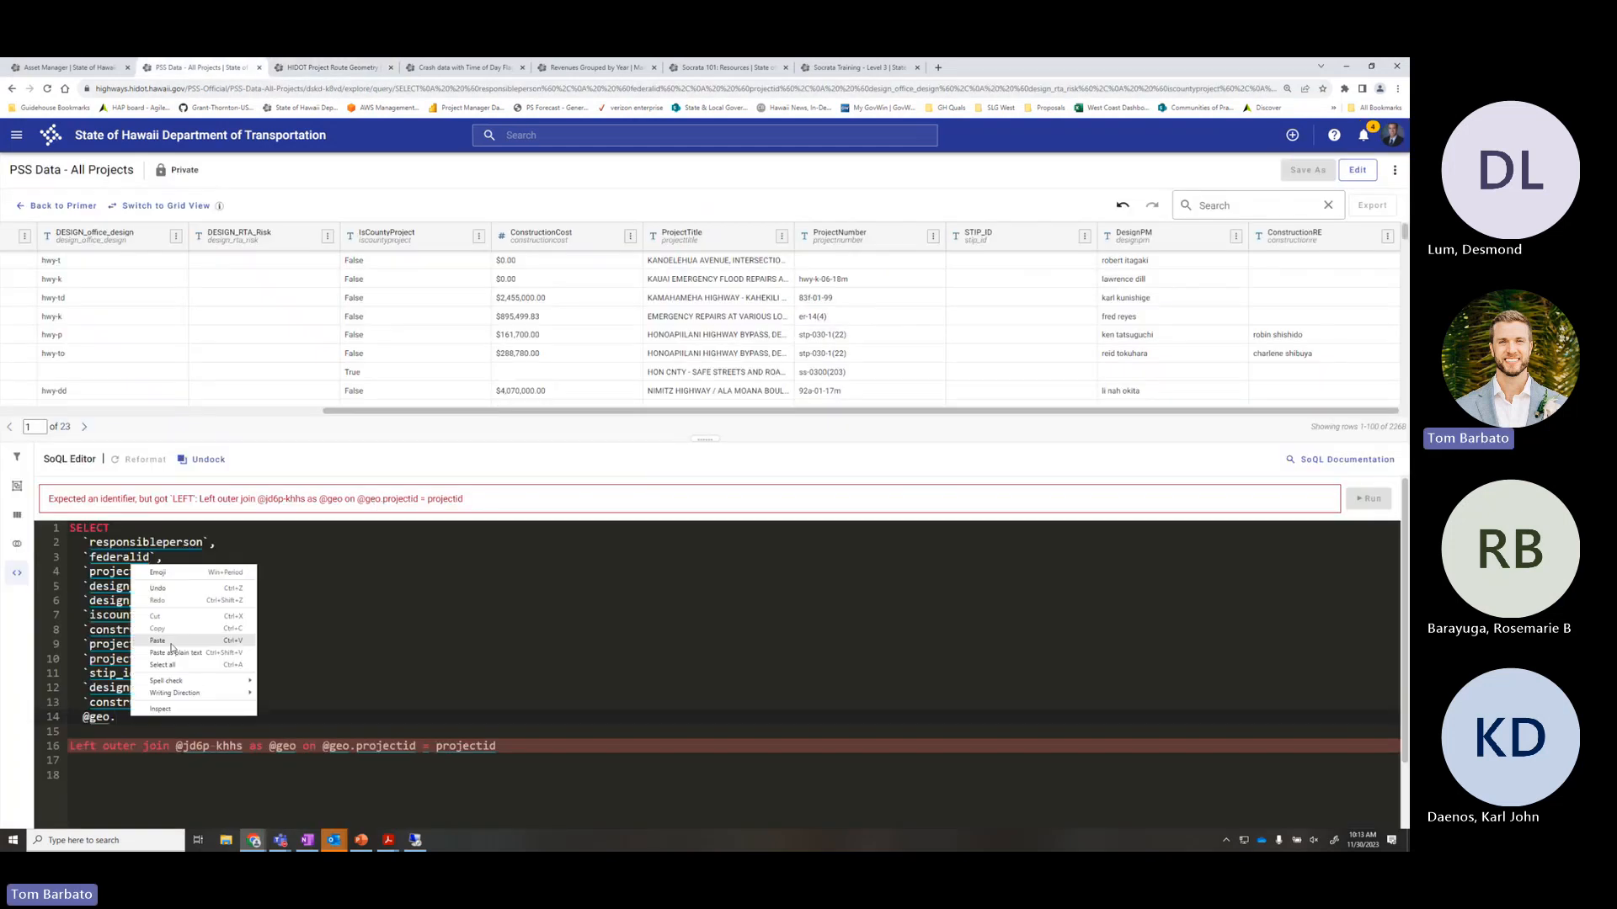
pyautogui.click(169, 642)
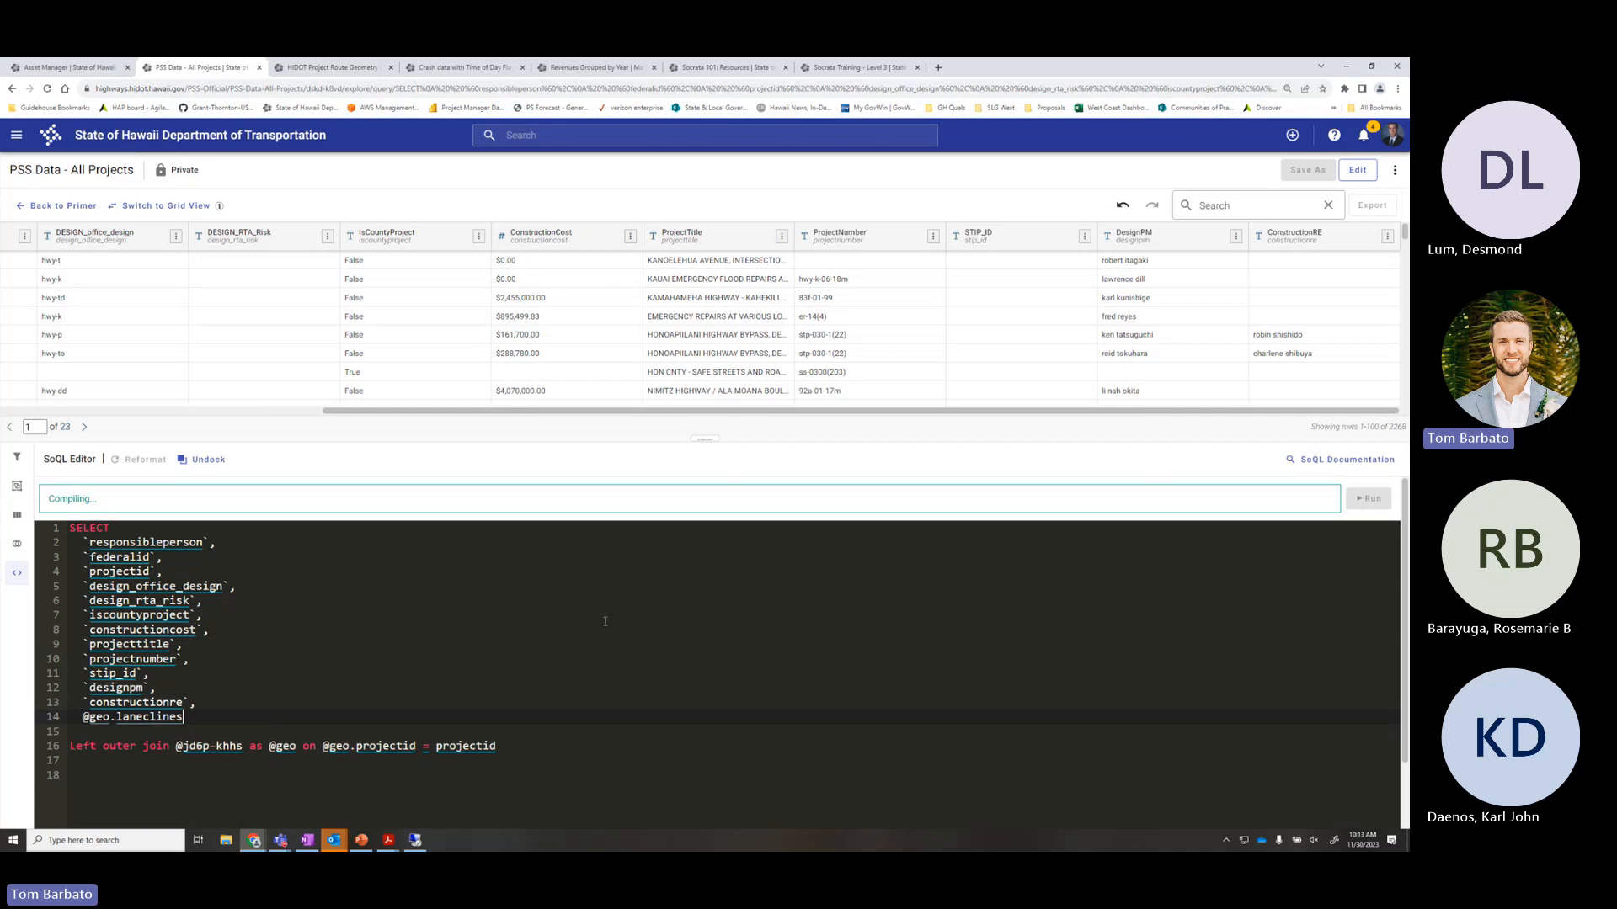
# Try an 'as laneclines' alias, remove it again, and rerun the query
pyautogui.write('as')
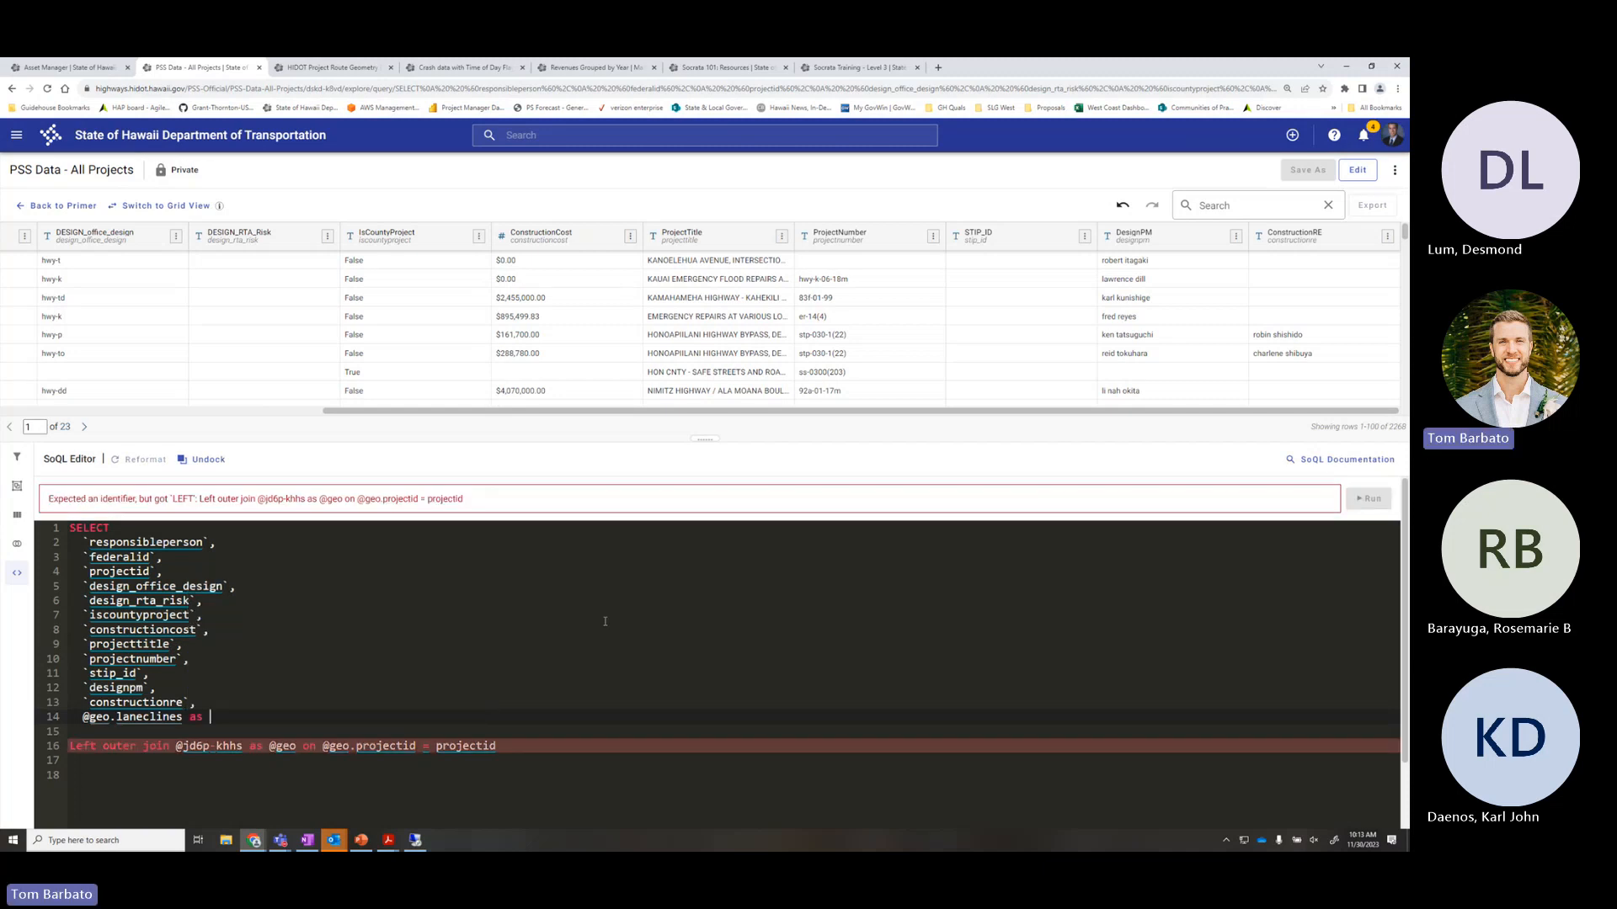
pyautogui.write(' laneclines')
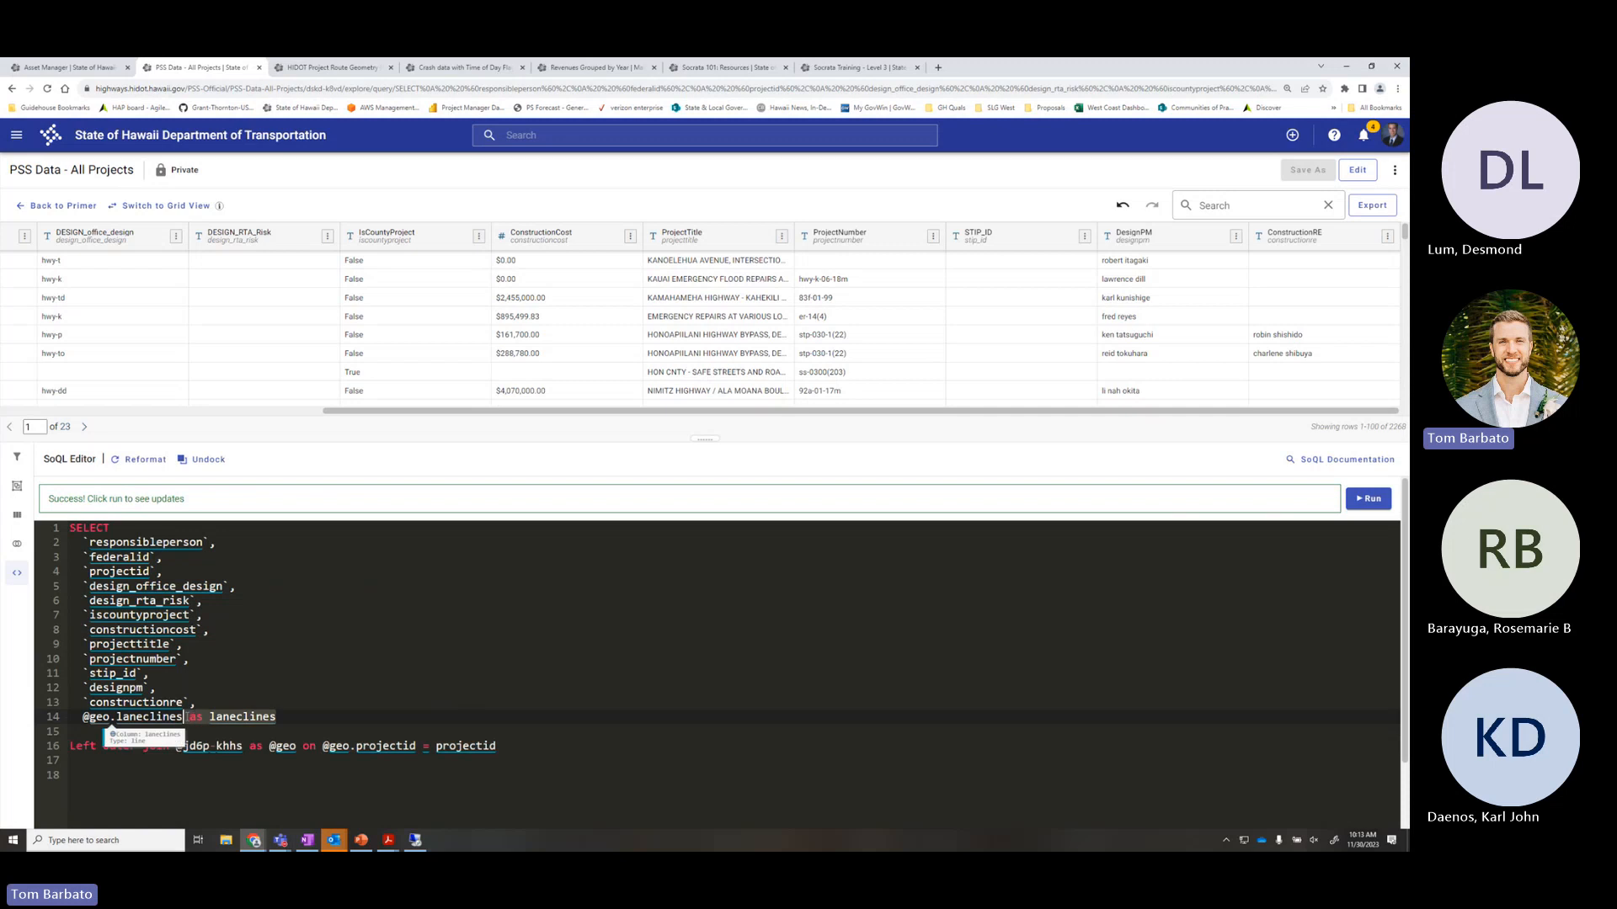
pyautogui.moveTo(277, 717); pyautogui.dragTo(187, 716)
pyautogui.press('BackSpace')
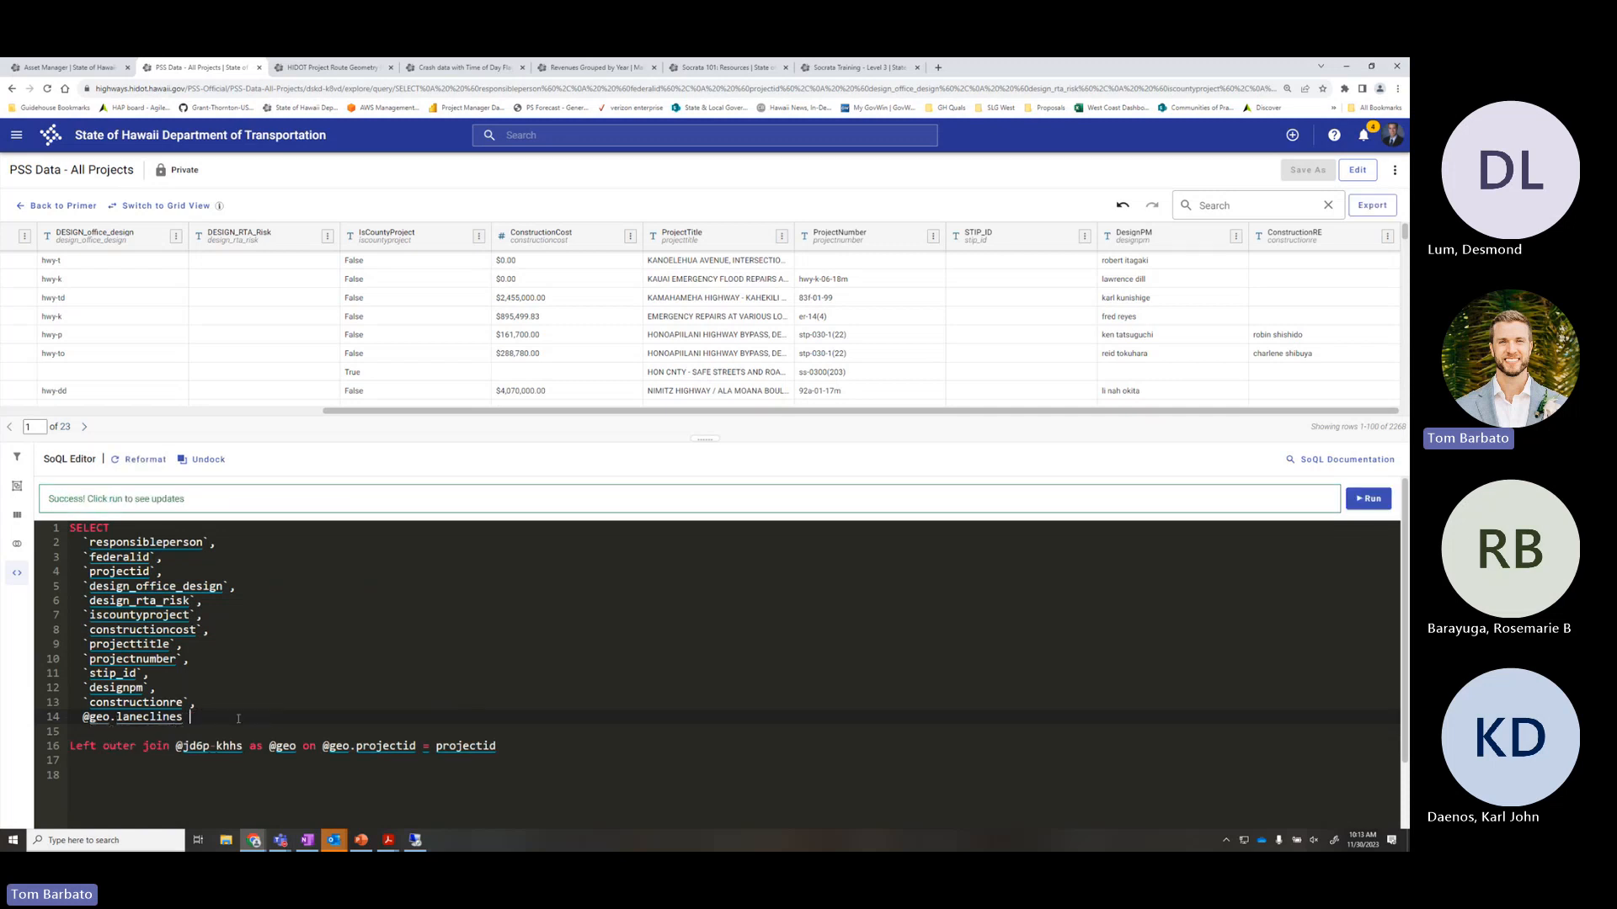
pyautogui.click(1370, 498)
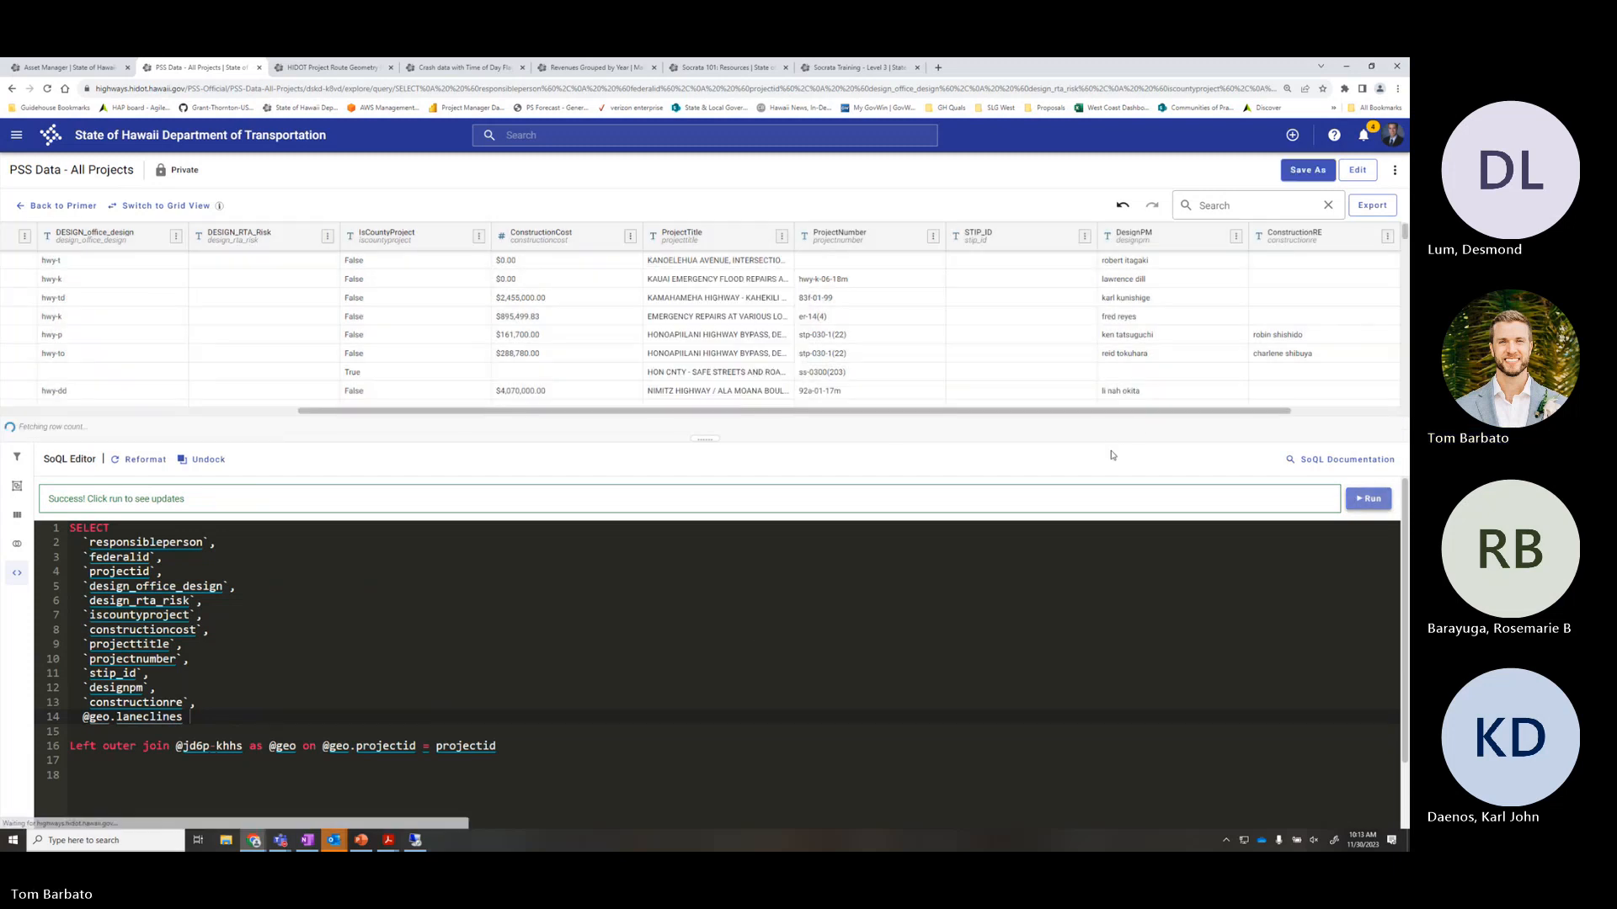
pyautogui.moveTo(1142, 414); pyautogui.dragTo(1250, 413)
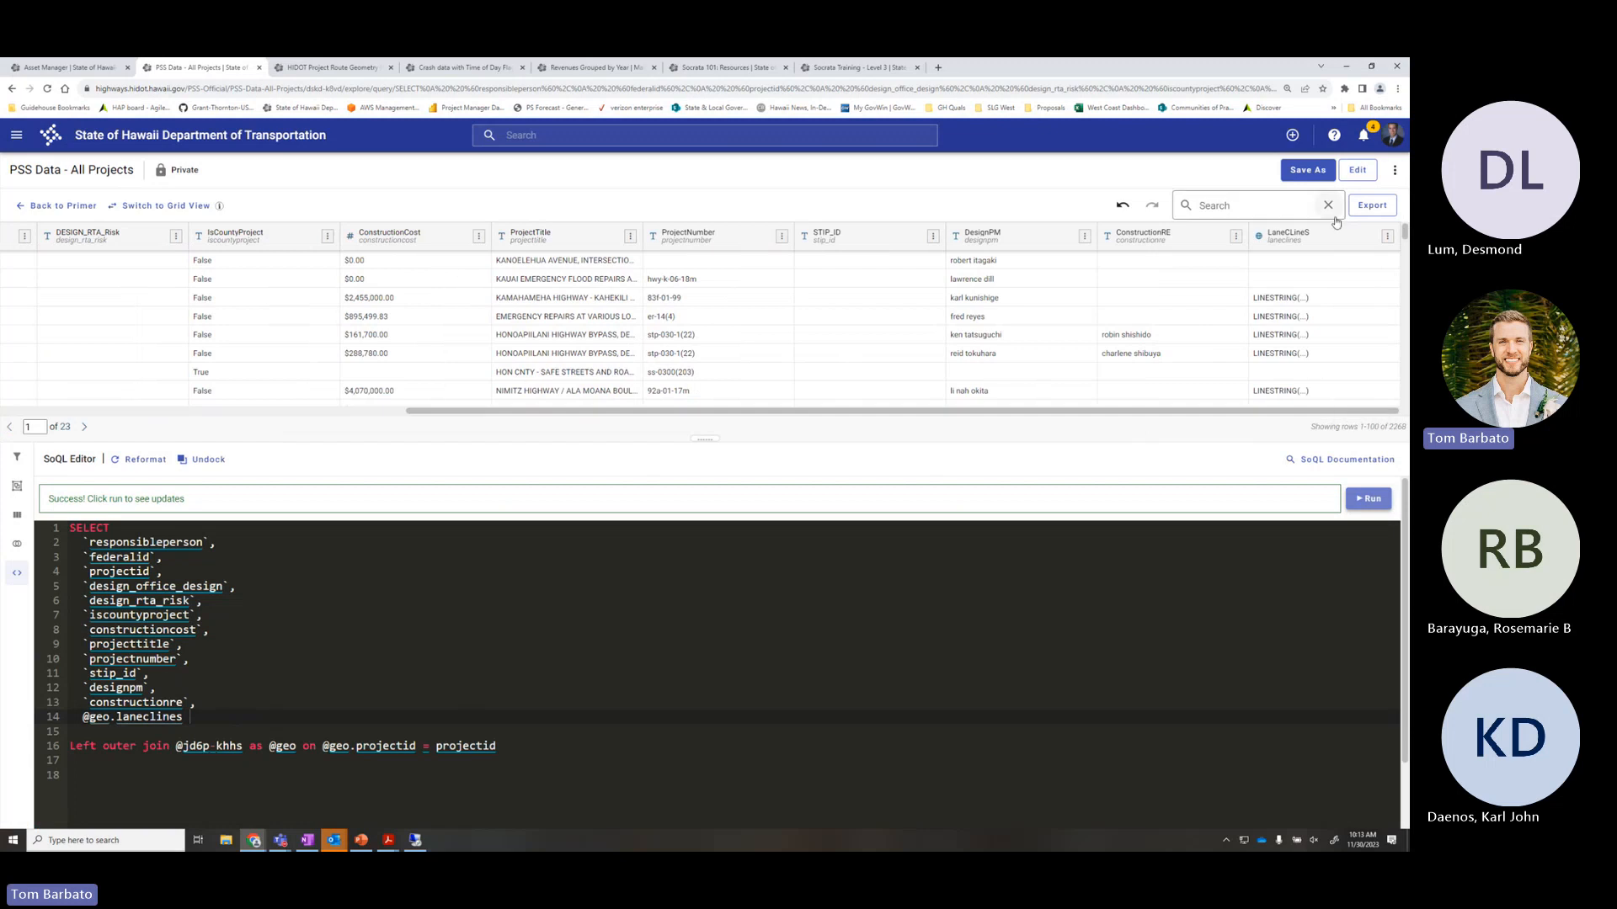
pyautogui.click(1387, 235)
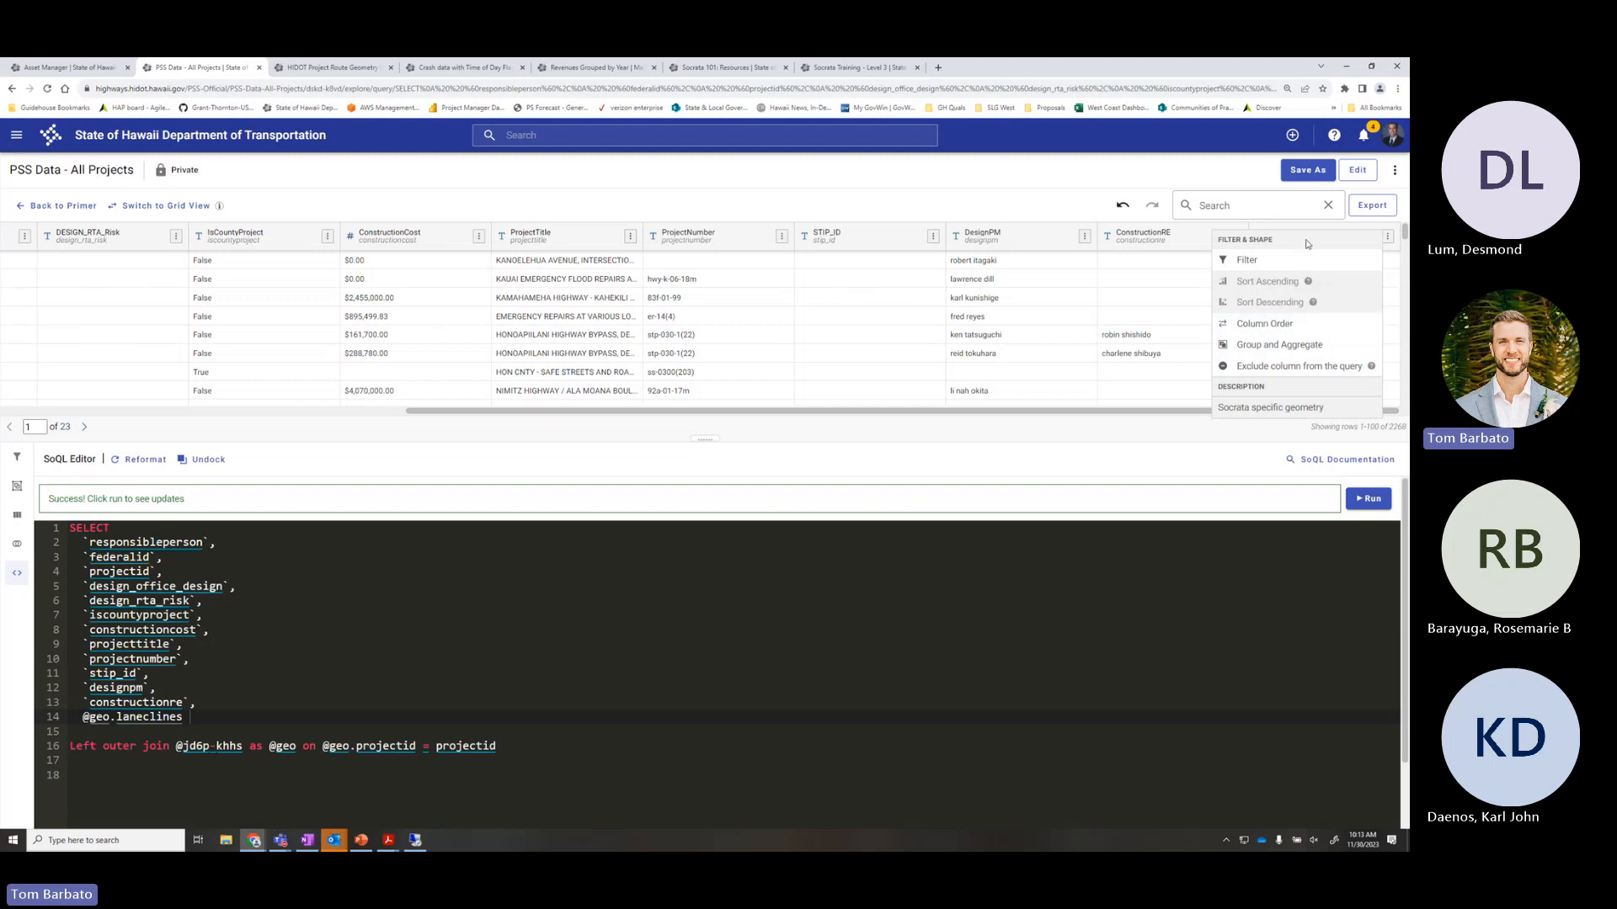
pyautogui.click(1387, 236)
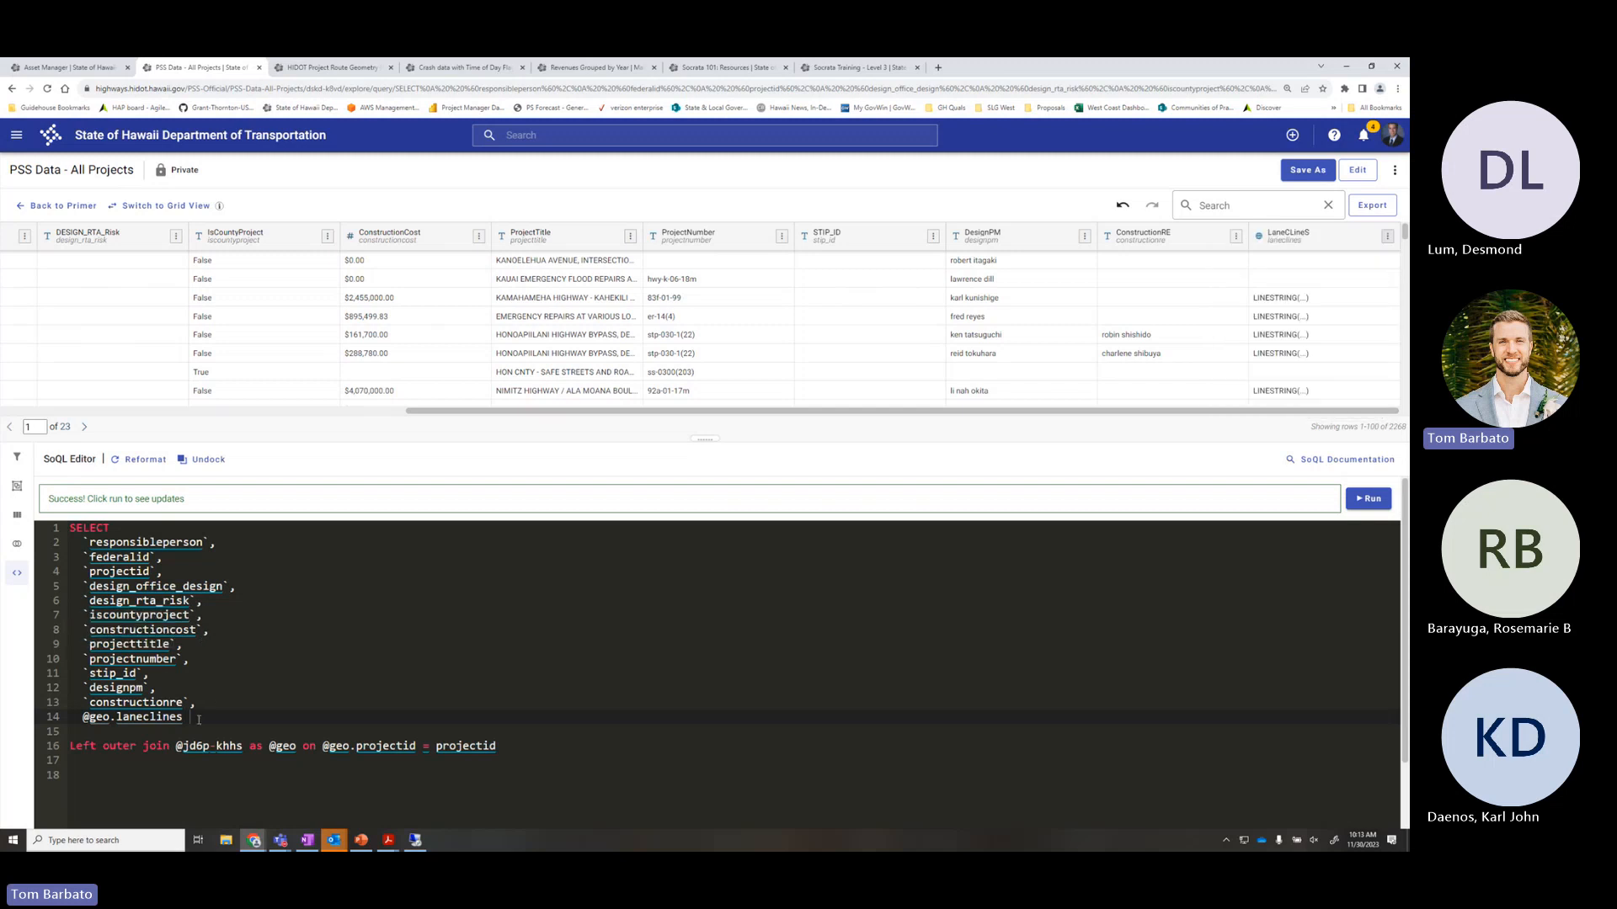
pyautogui.write('as laneclines')
pyautogui.click(1368, 498)
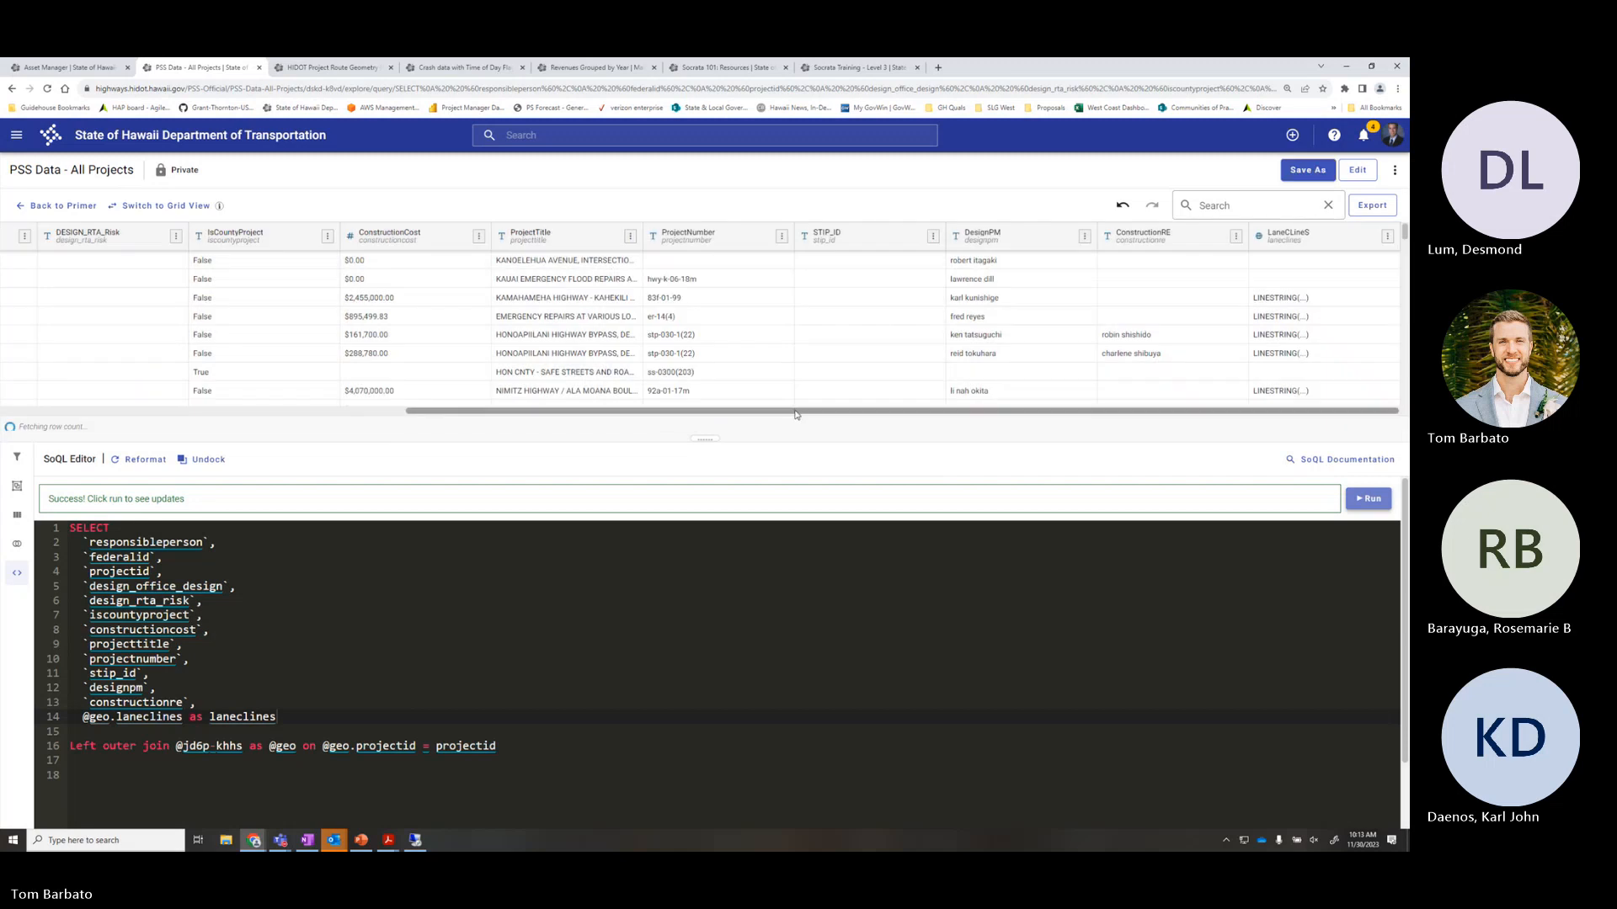
# Verify the LaneCLineS API field name on the Route Geometry dataset page and return
pyautogui.moveTo(1321, 238); pyautogui.dragTo(1263, 243)
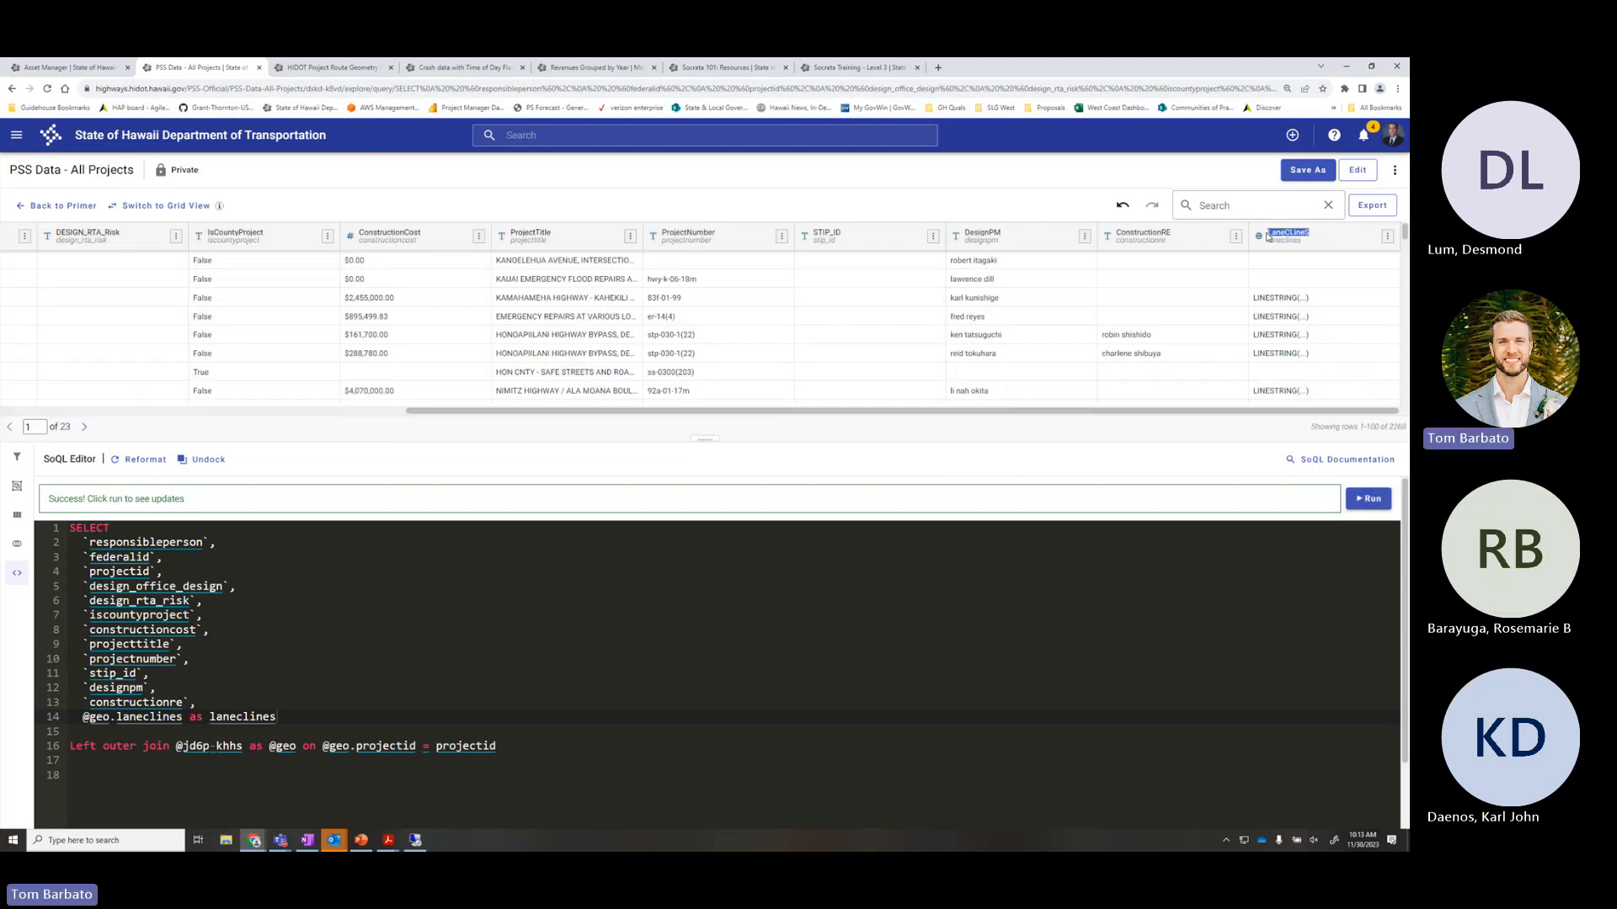
pyautogui.click(324, 67)
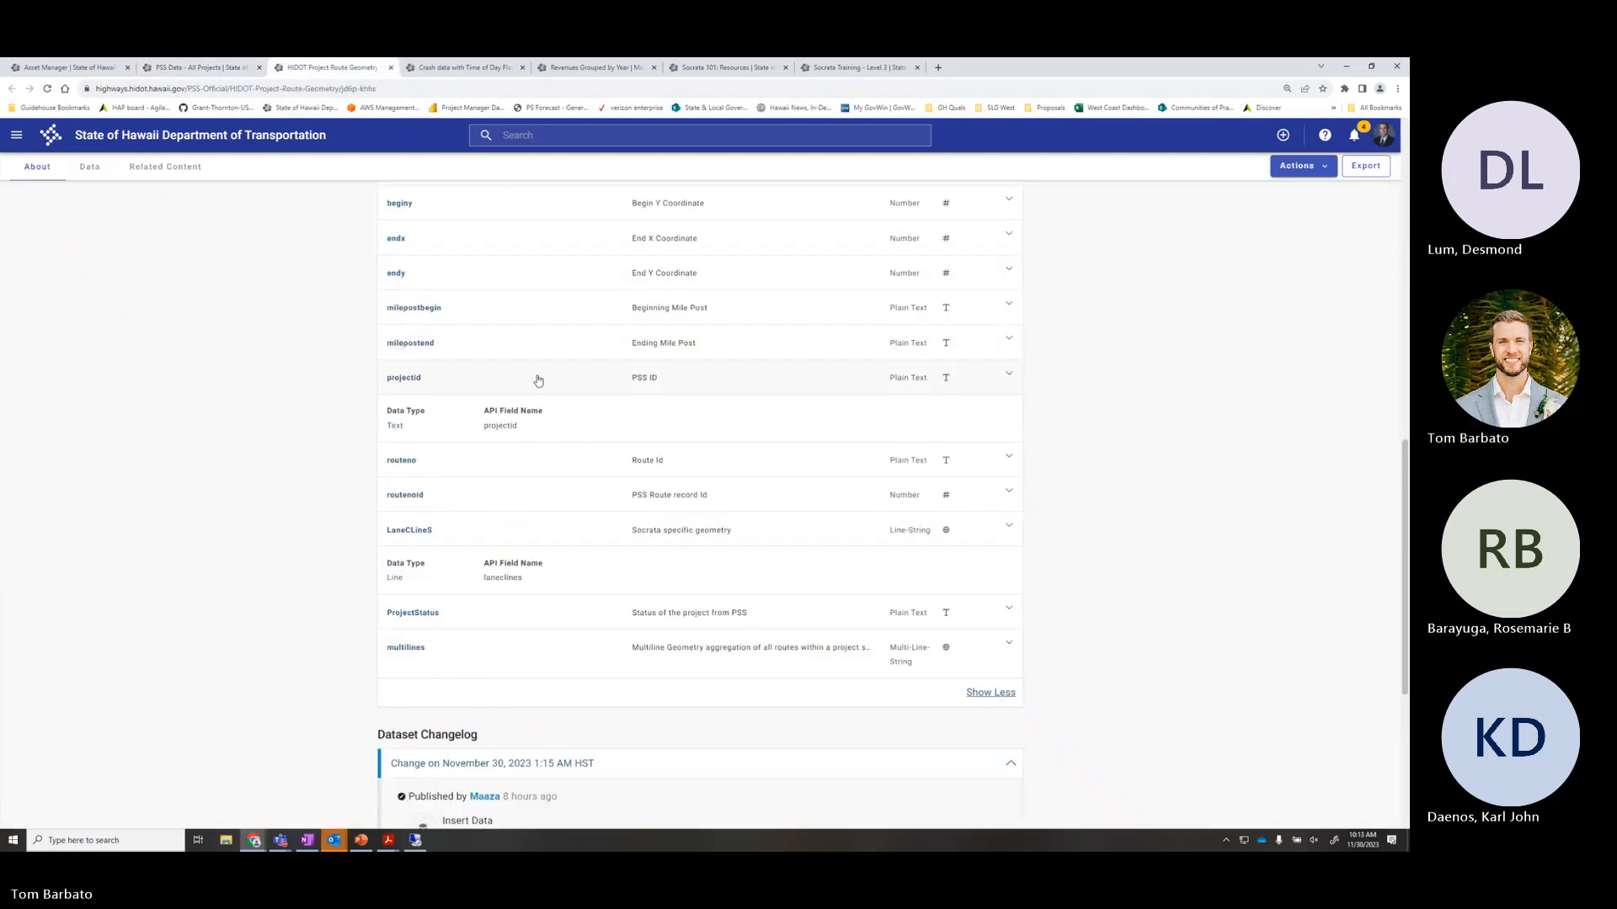
pyautogui.click(472, 533)
pyautogui.moveTo(435, 534); pyautogui.dragTo(371, 532)
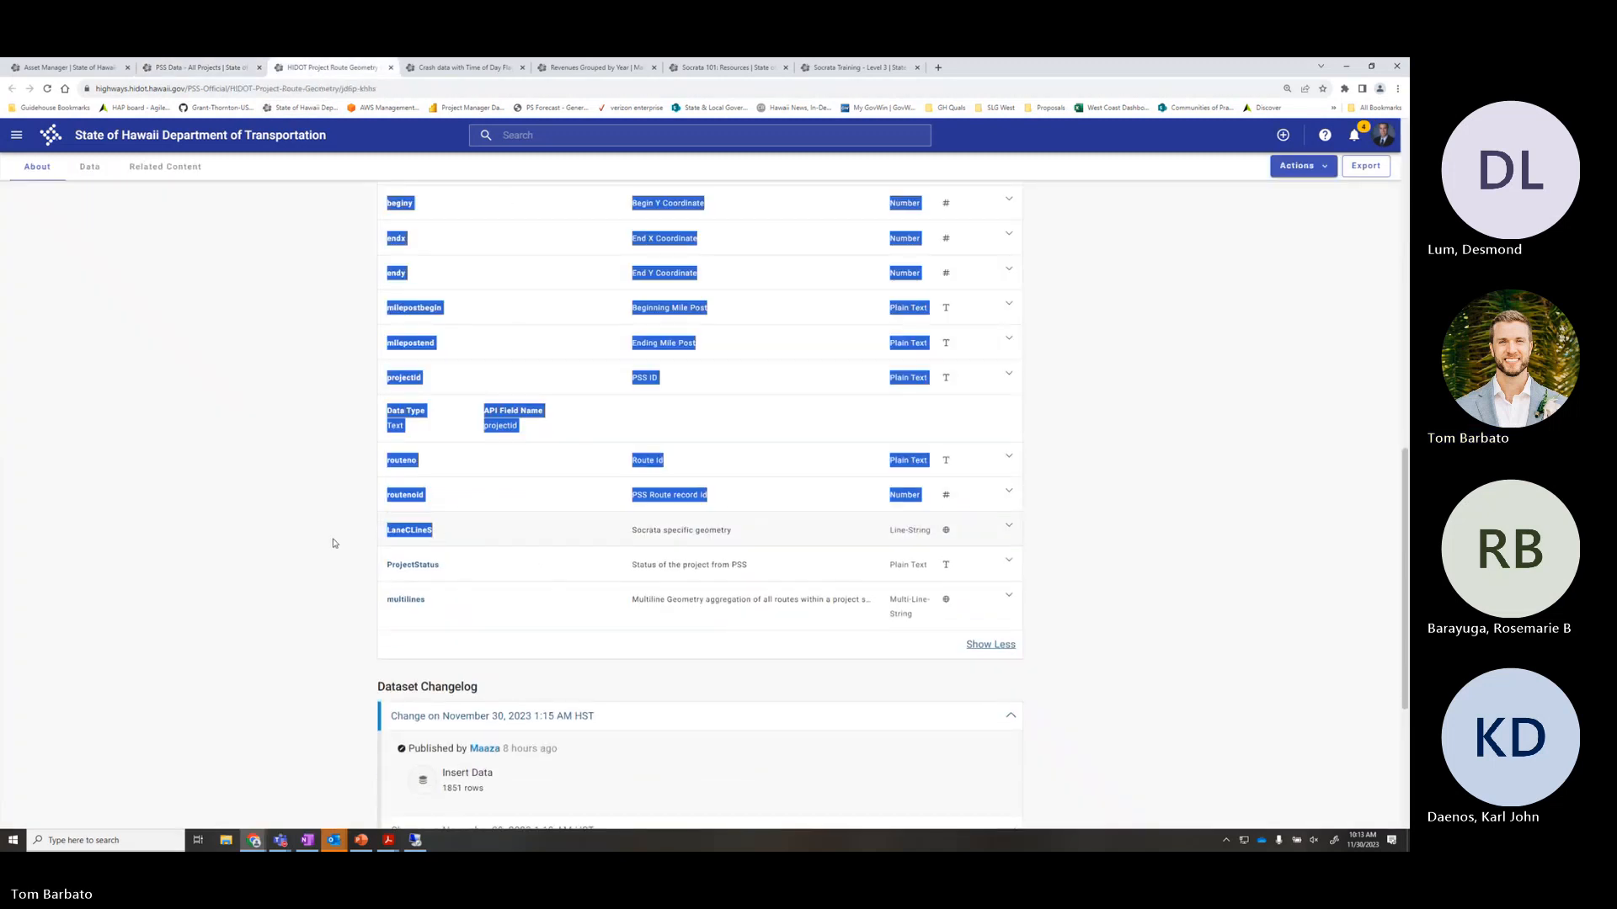
pyautogui.click(429, 531)
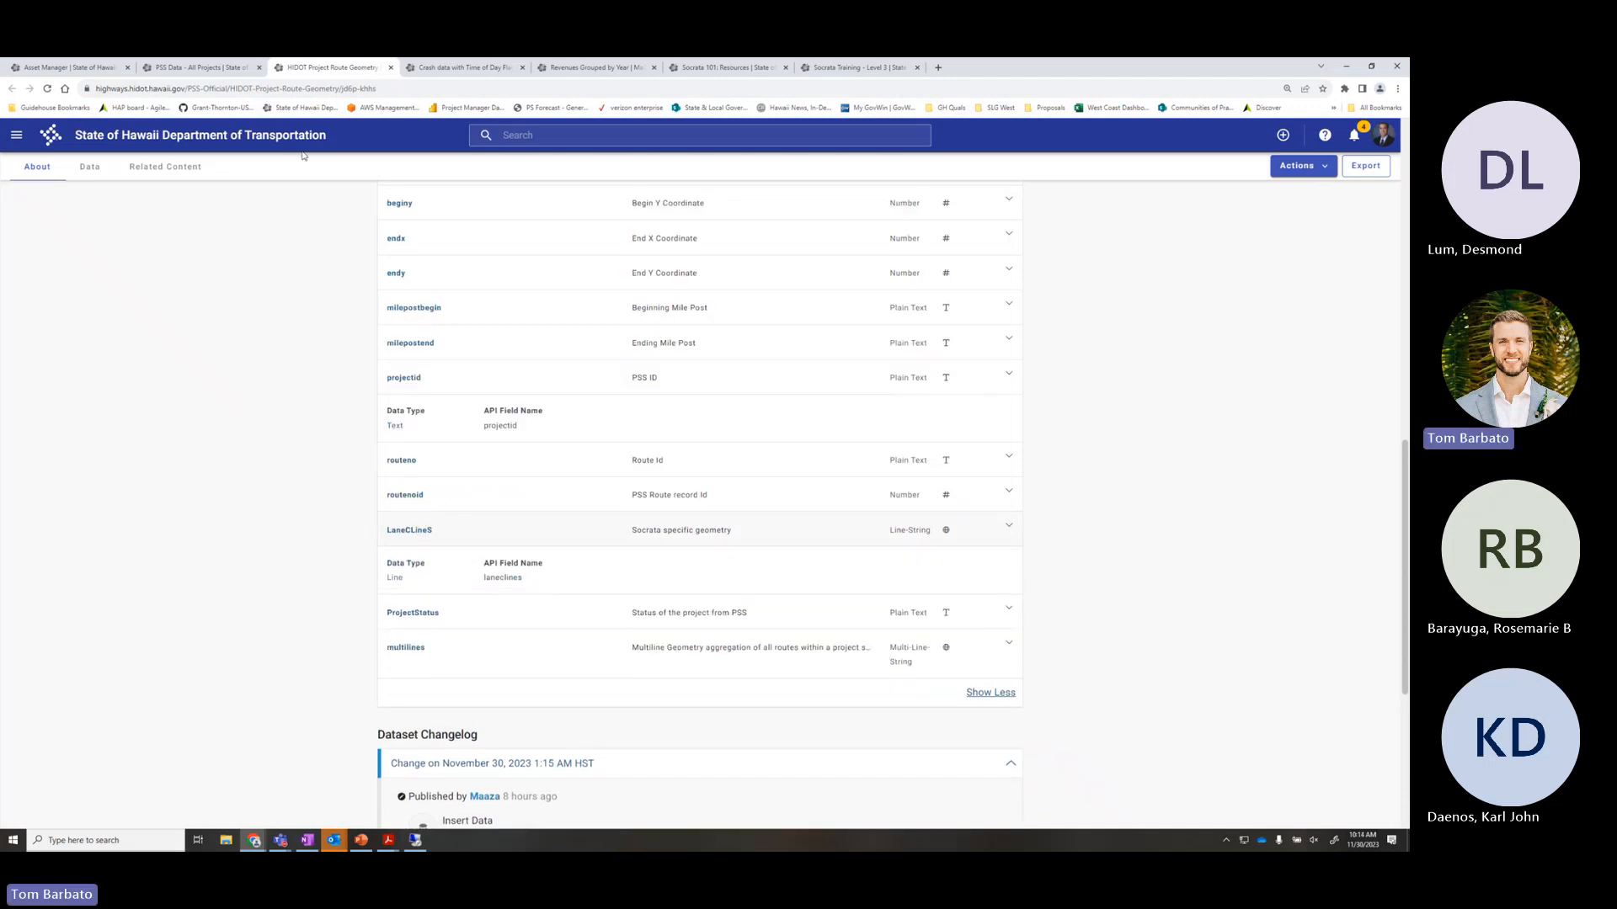
pyautogui.click(198, 68)
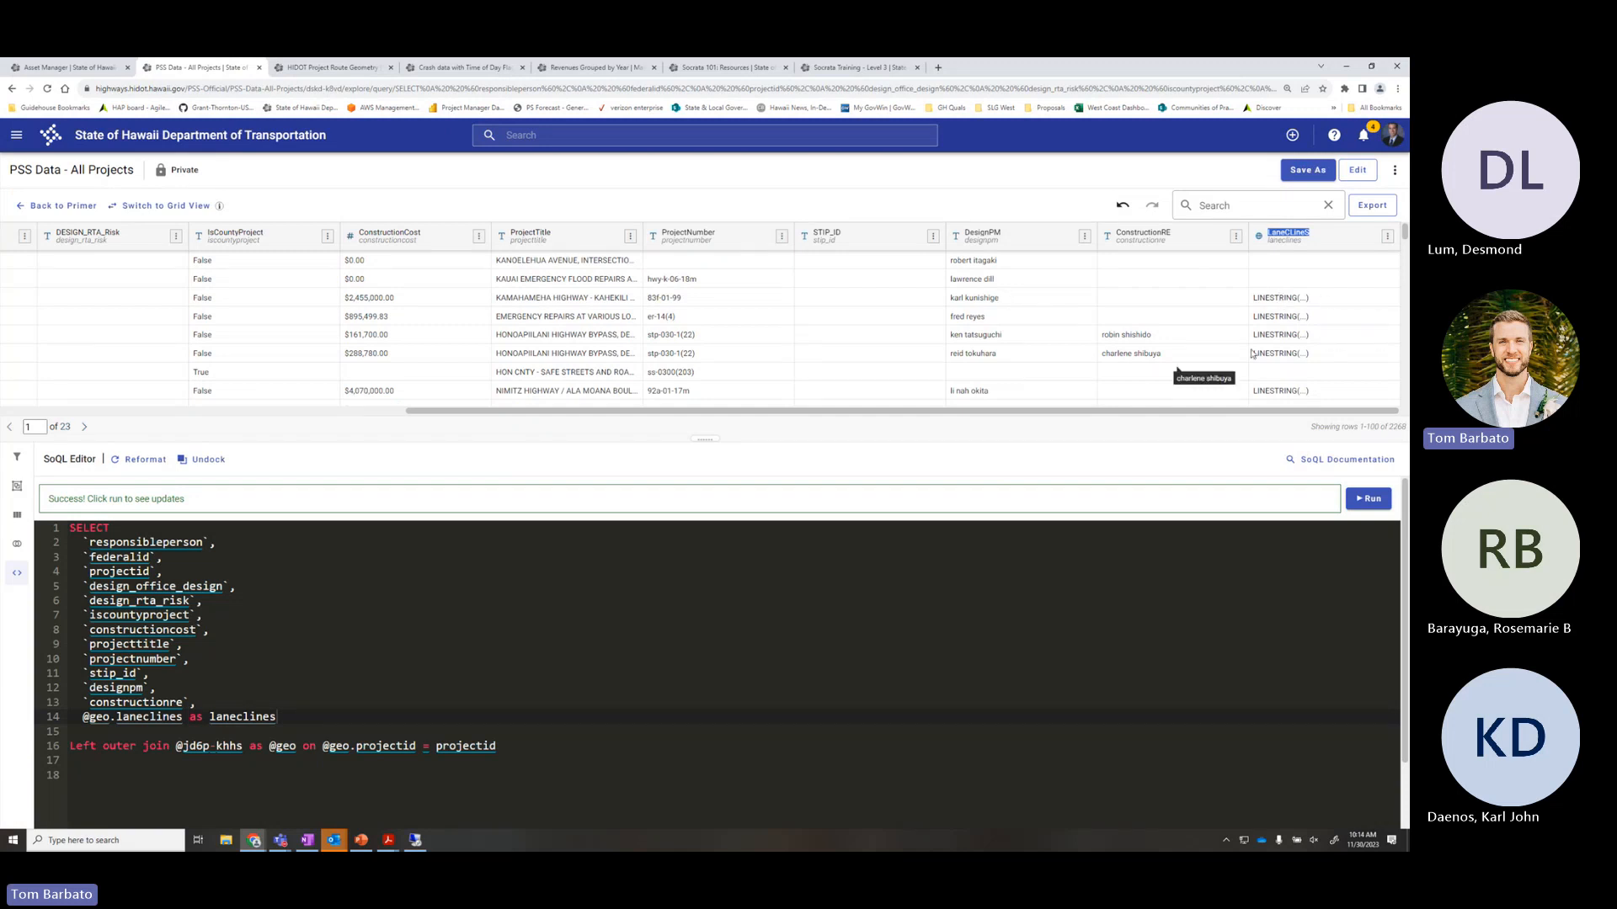
pyautogui.moveTo(475, 413); pyautogui.dragTo(54, 402)
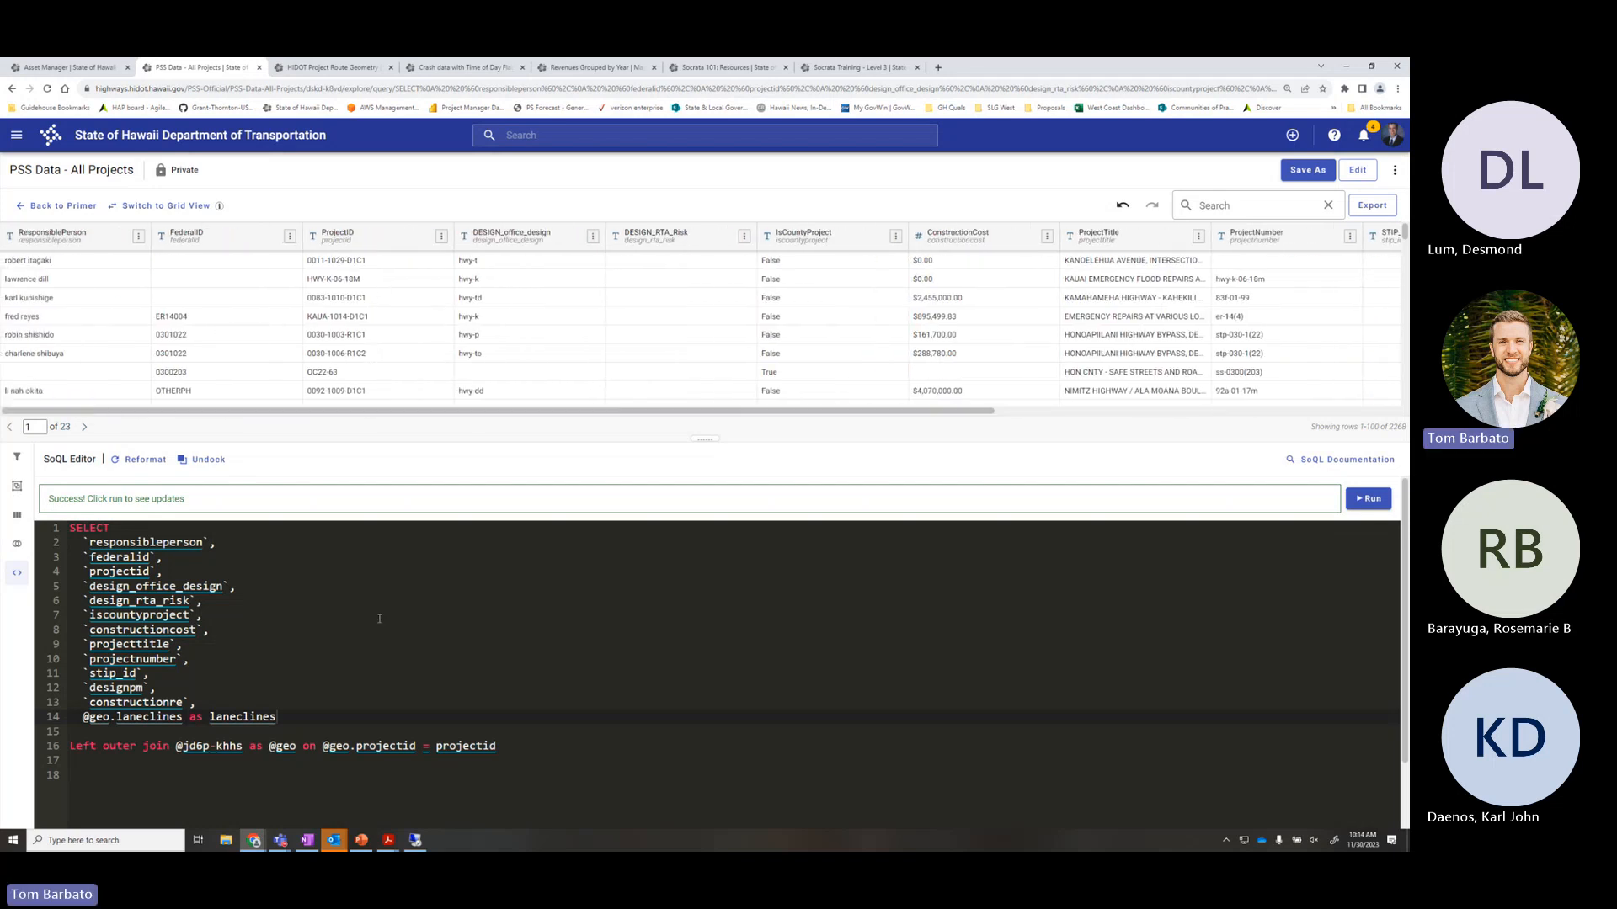
pyautogui.click(431, 712)
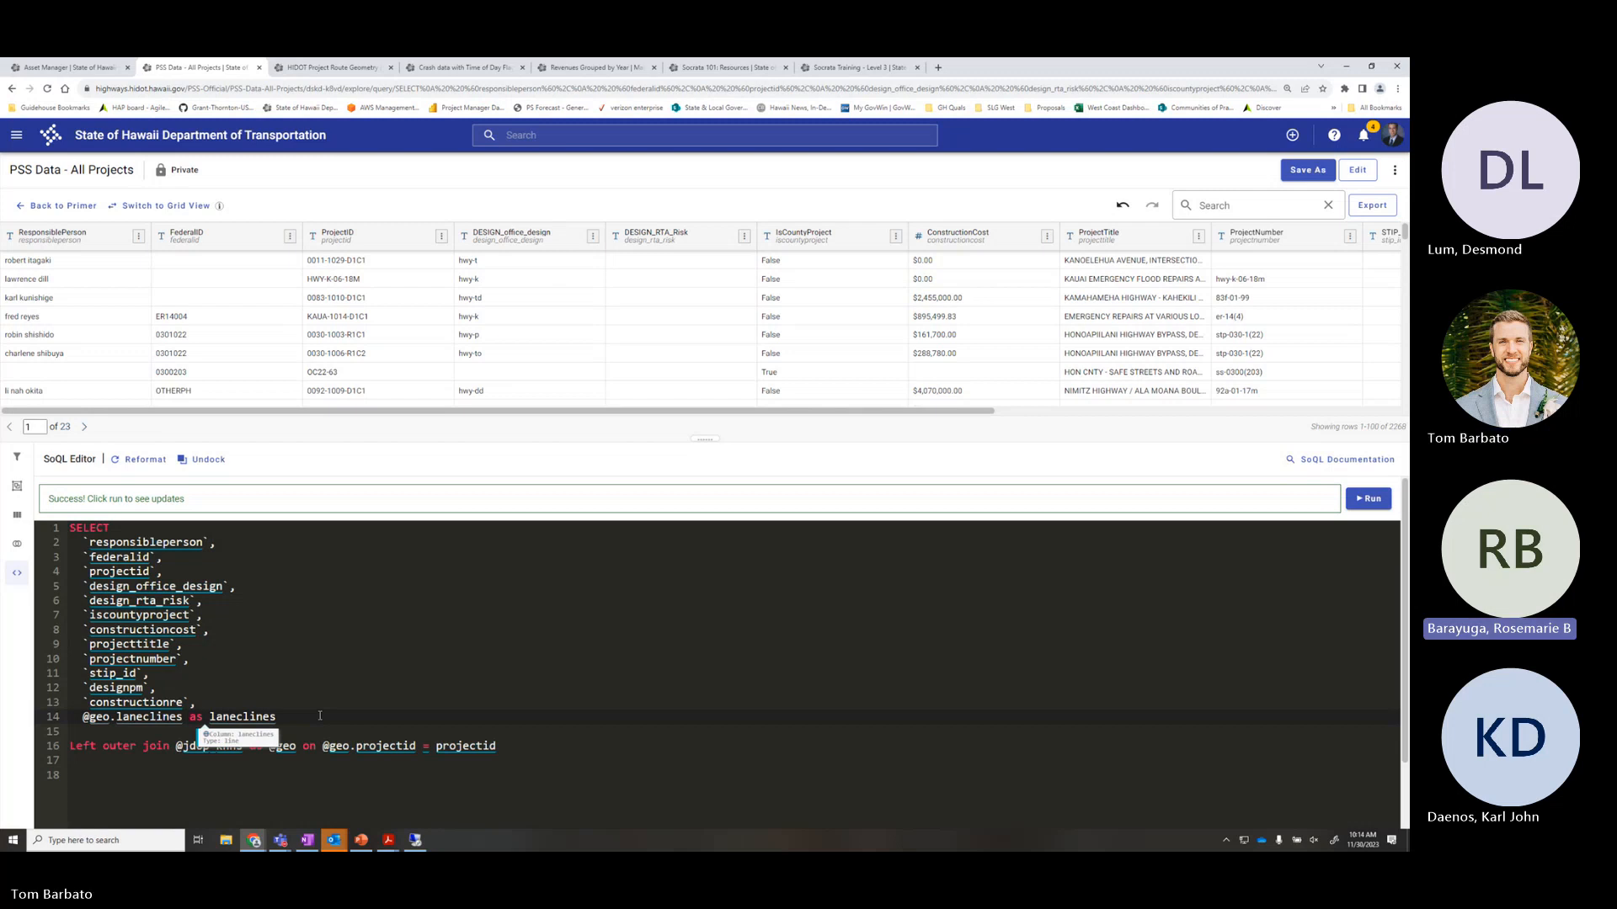
pyautogui.click(636, 707)
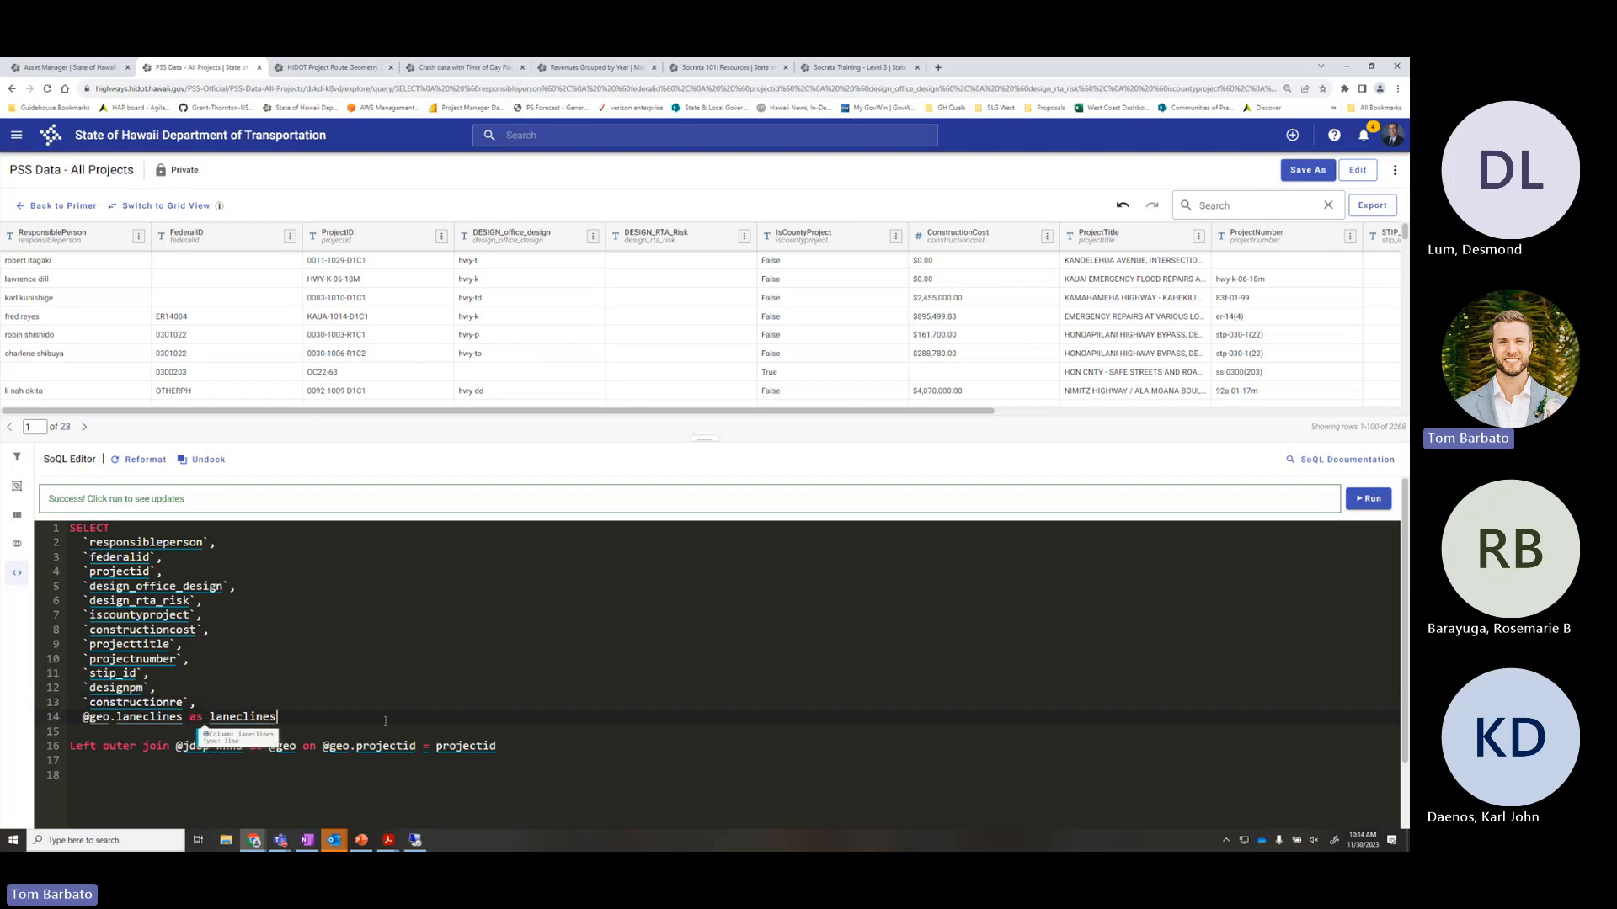
pyautogui.click(557, 746)
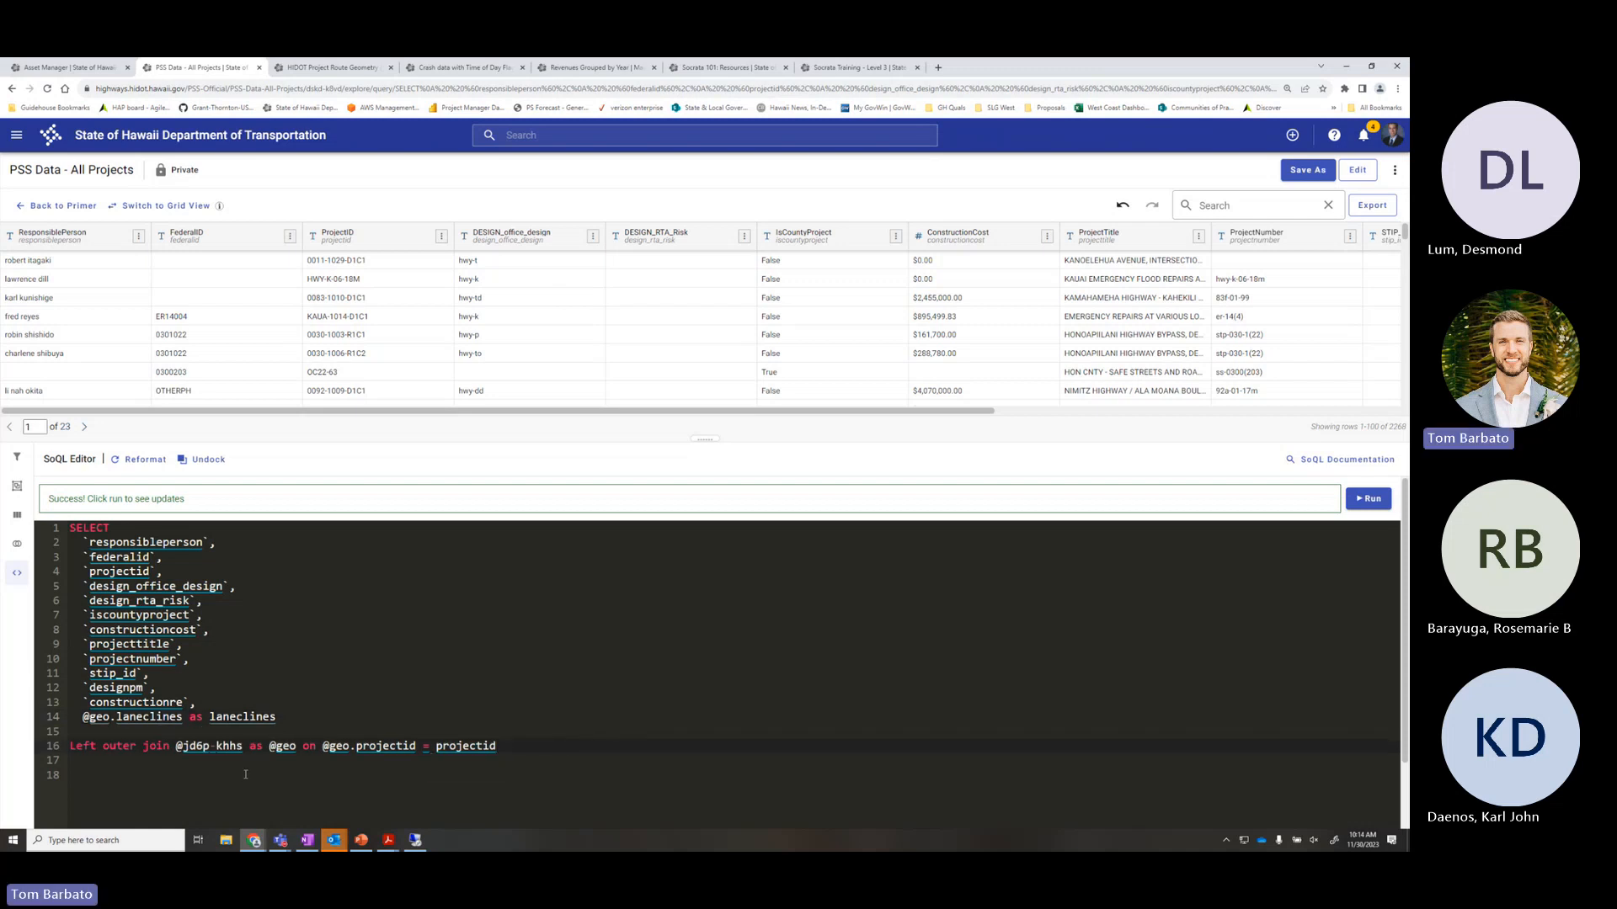
pyautogui.moveTo(170, 746); pyautogui.dragTo(62, 749)
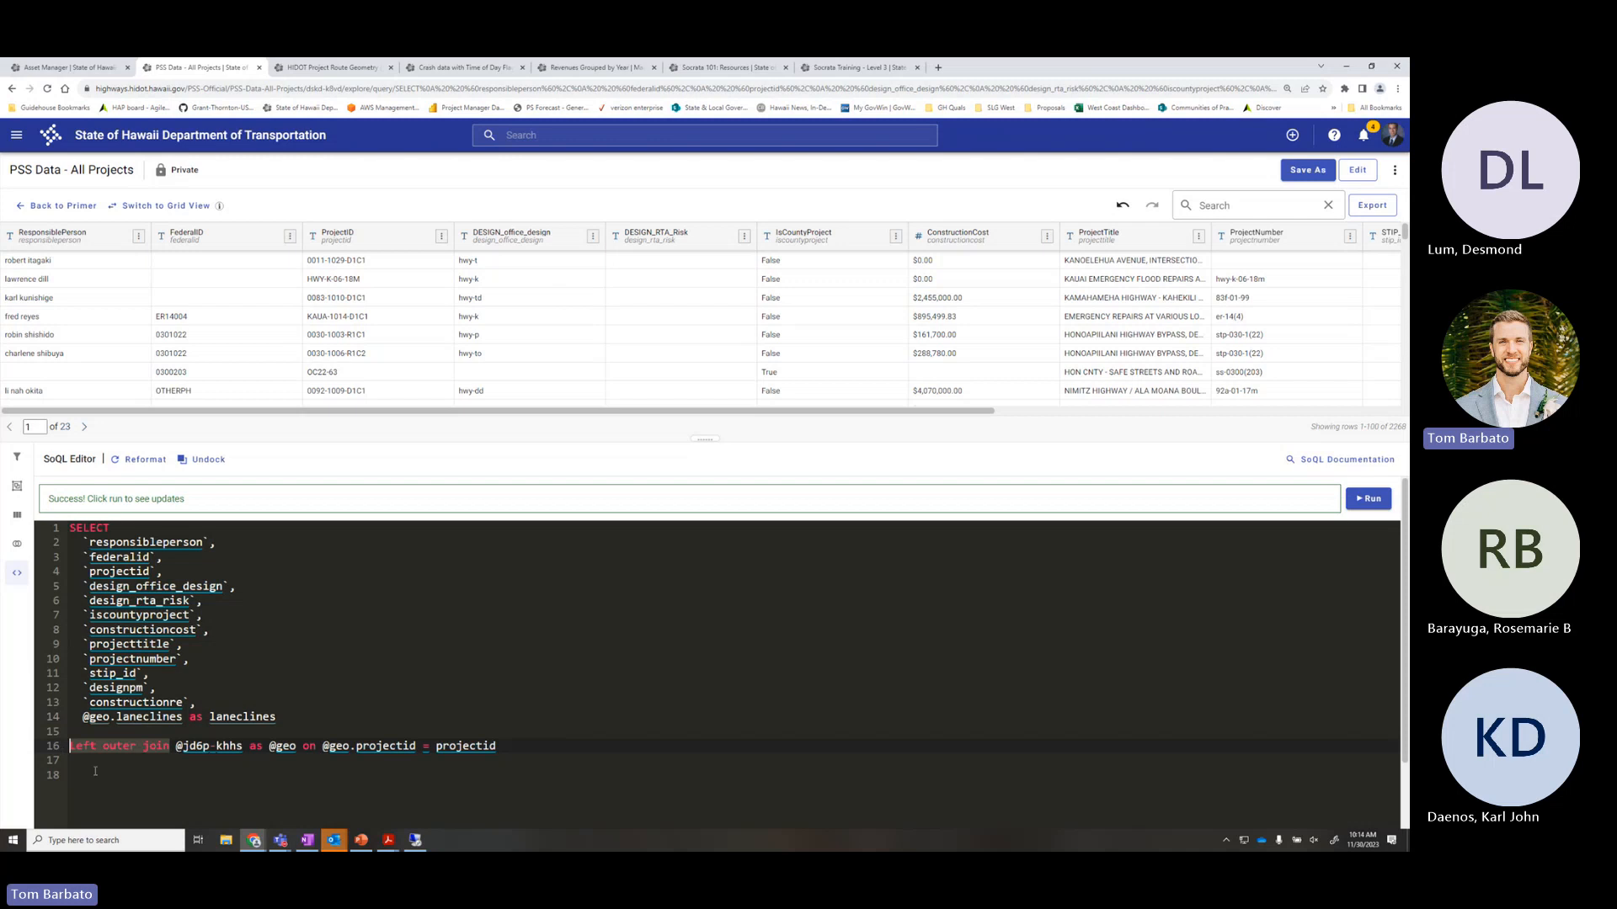
pyautogui.moveTo(243, 746); pyautogui.dragTo(175, 746)
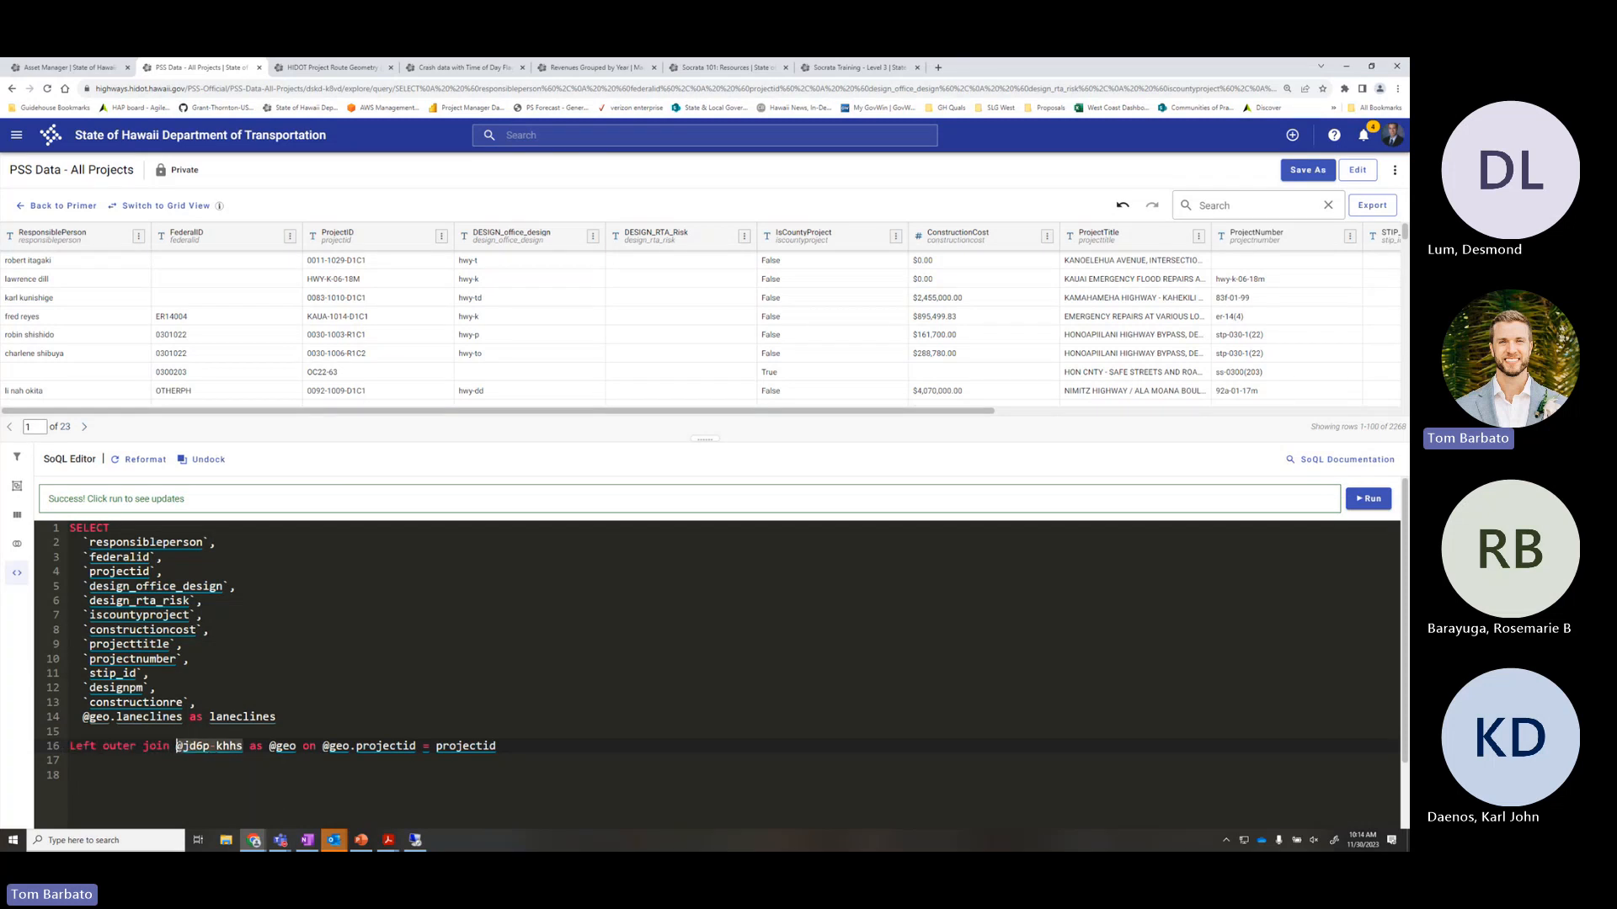
pyautogui.click(291, 766)
pyautogui.click(524, 745)
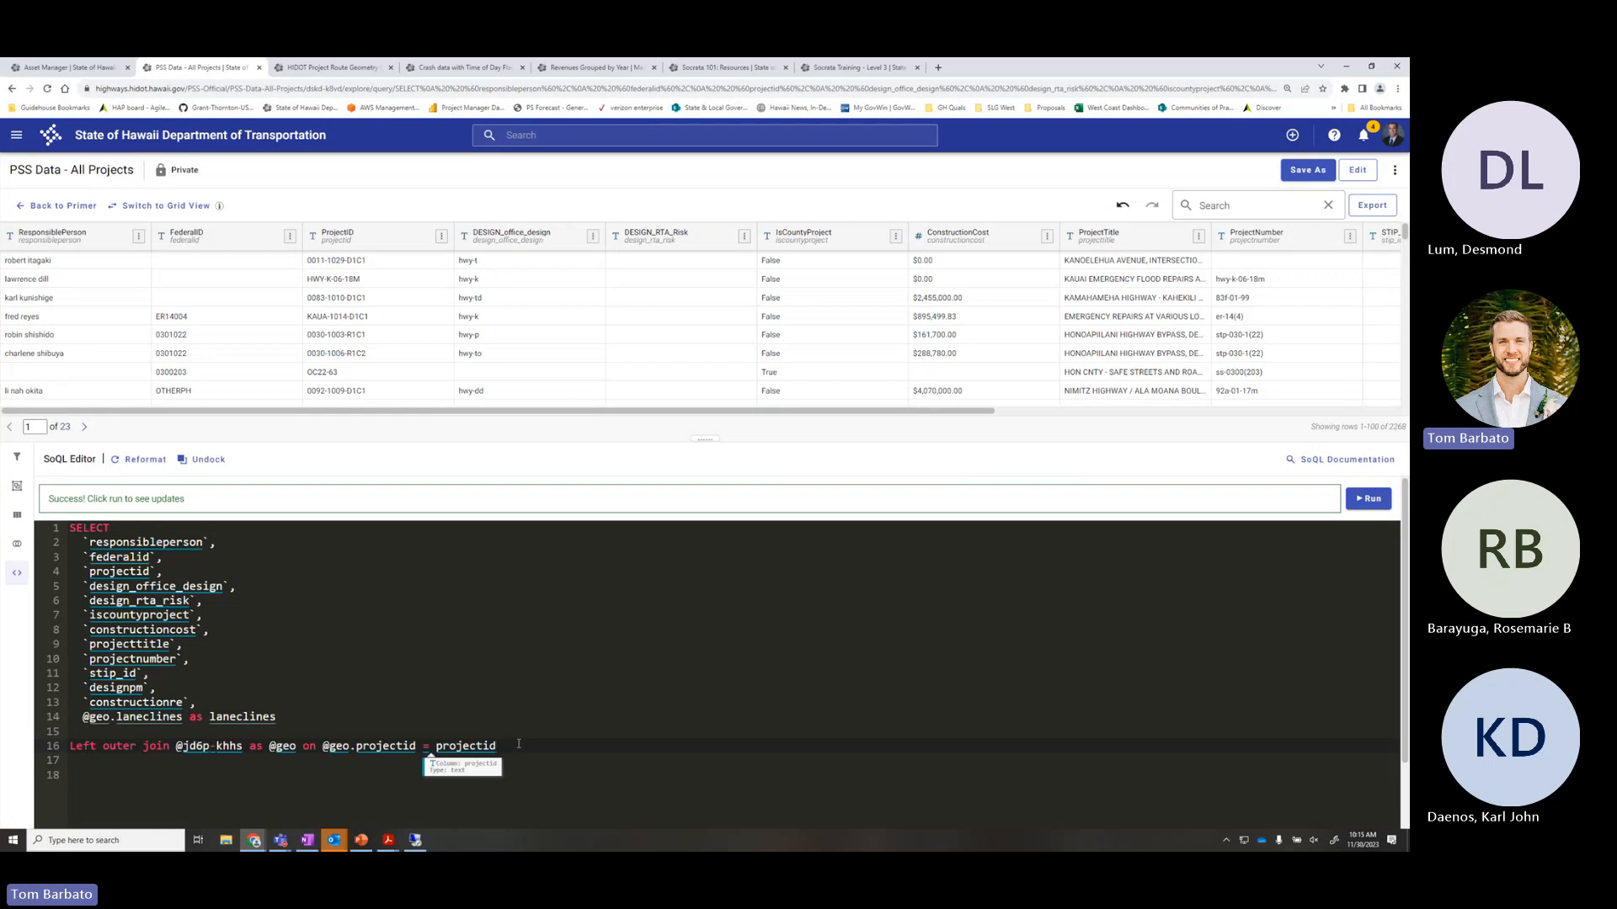
pyautogui.click(359, 712)
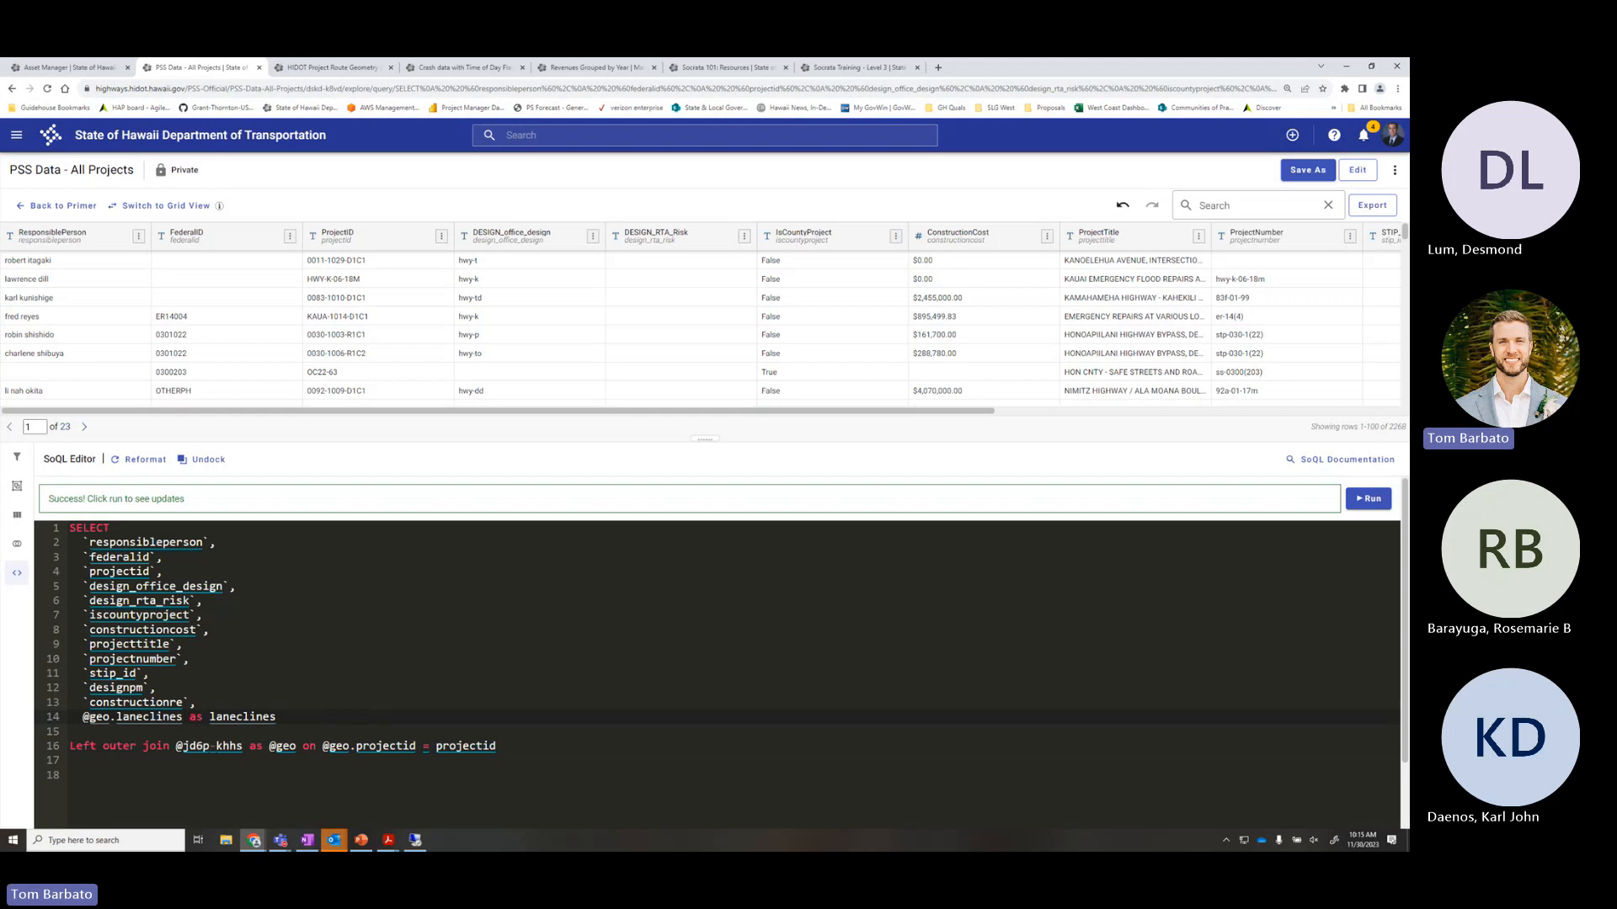
pyautogui.hotkey('alt', 'Tab')
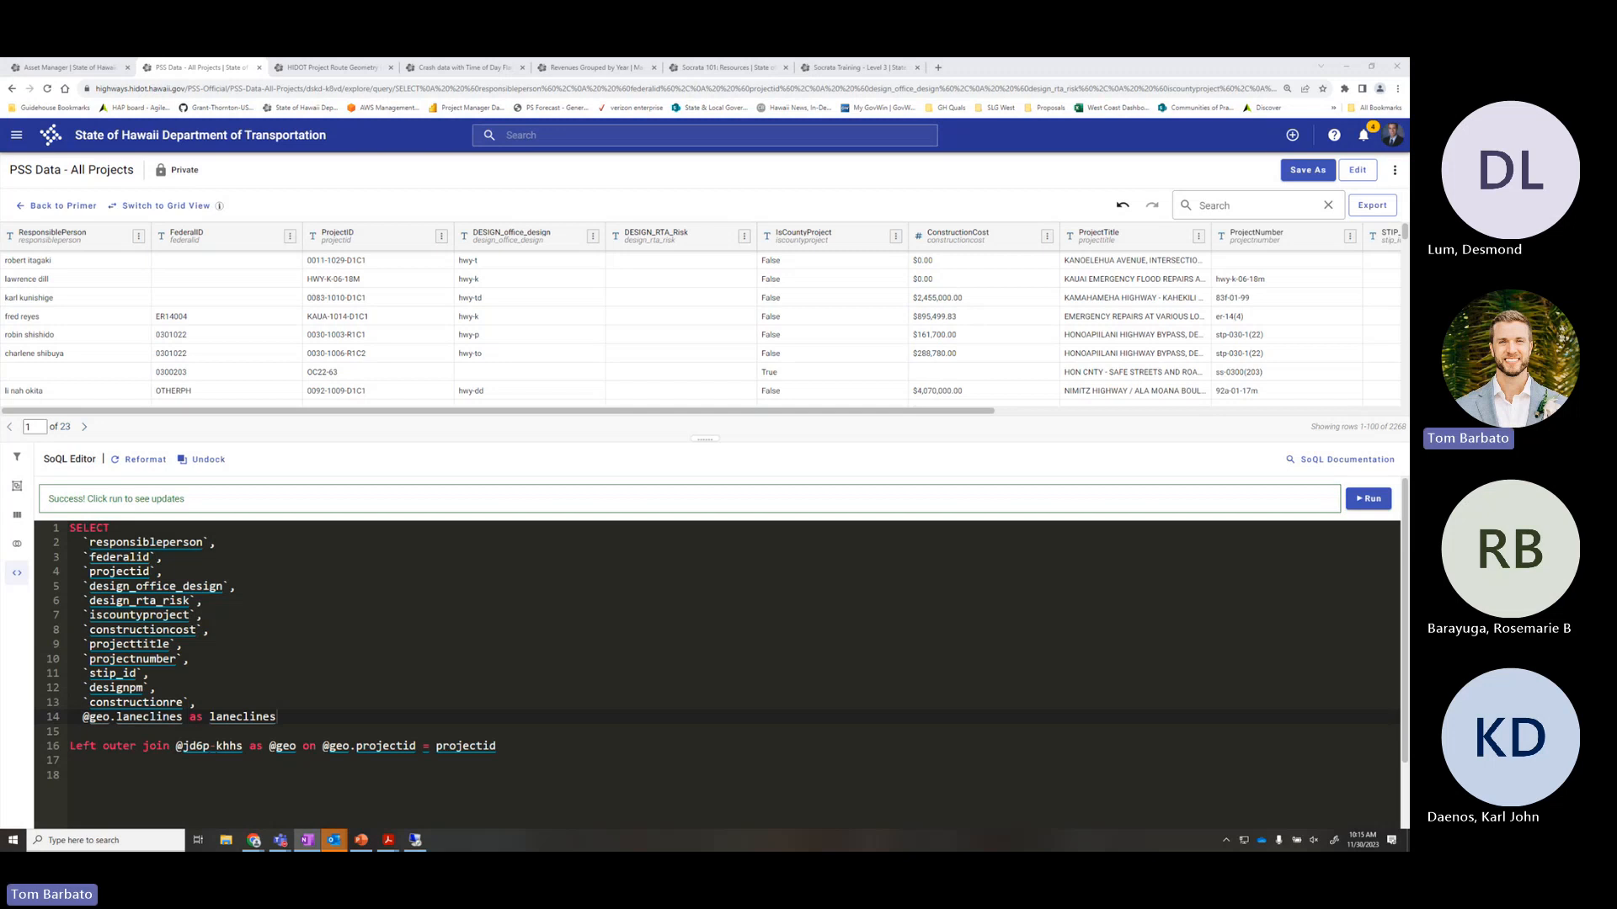
pyautogui.click(19, 548)
pyautogui.click(20, 547)
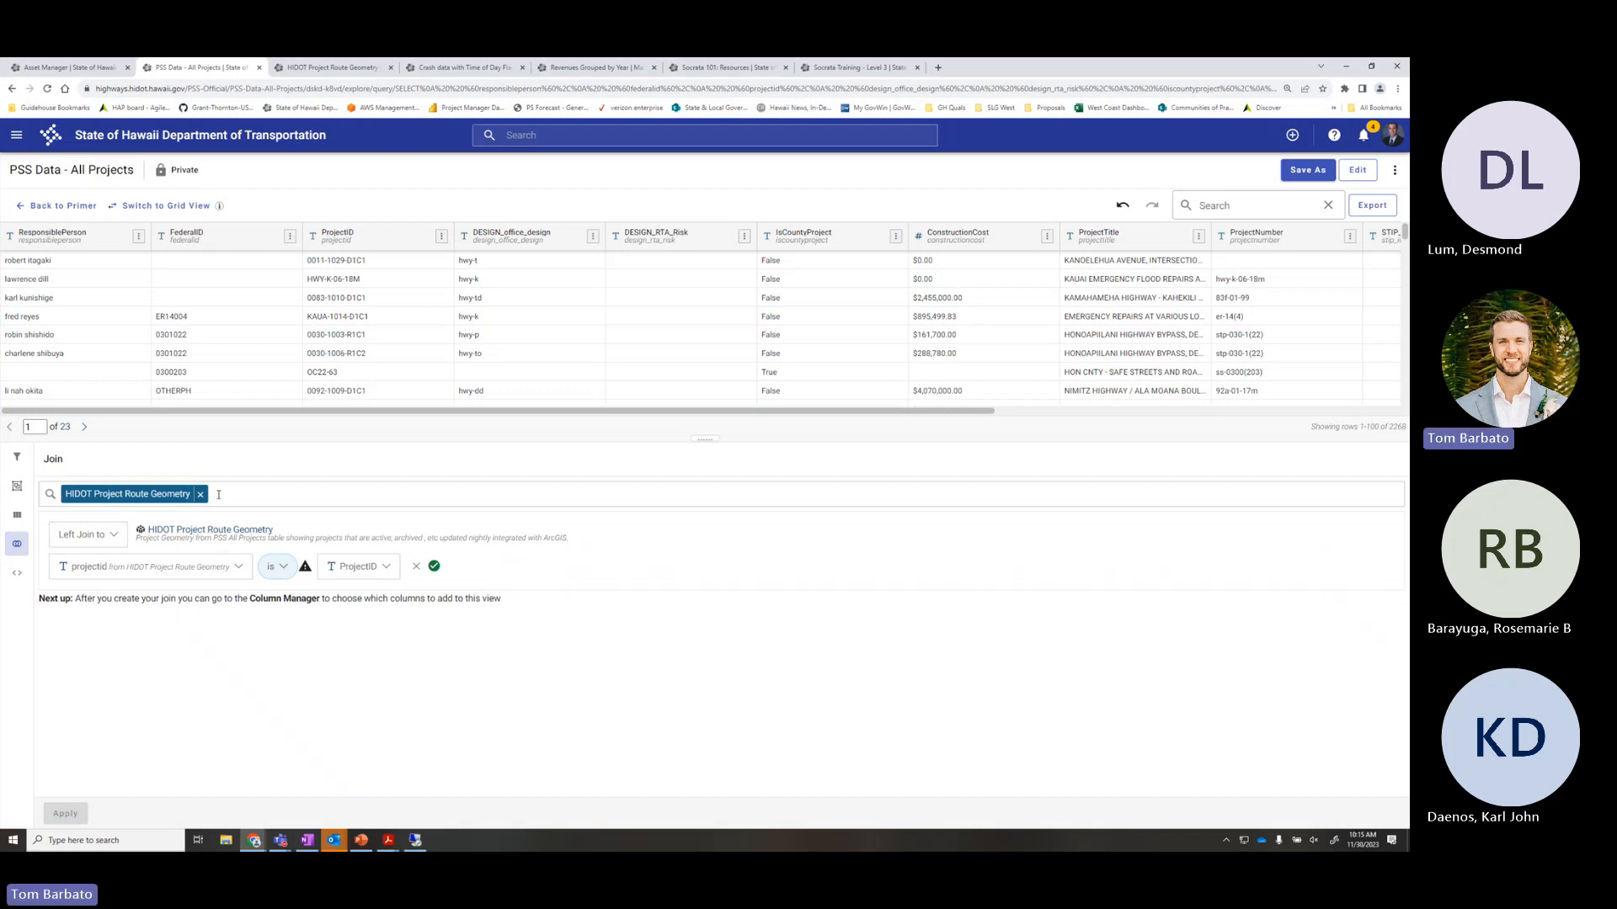
pyautogui.click(17, 573)
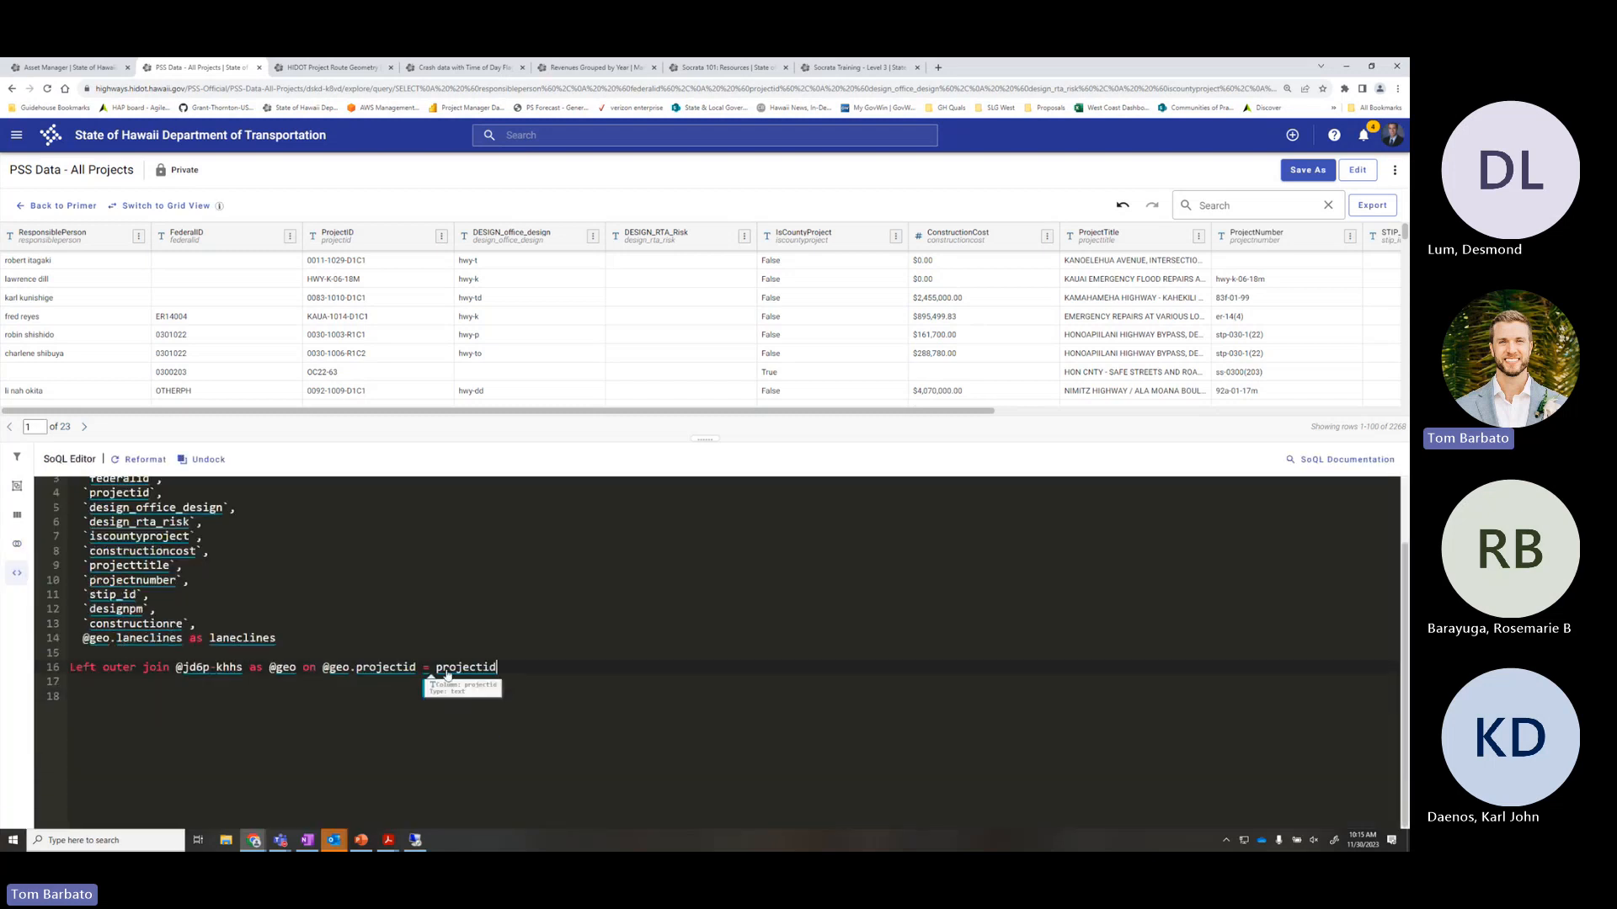
pyautogui.click(520, 668)
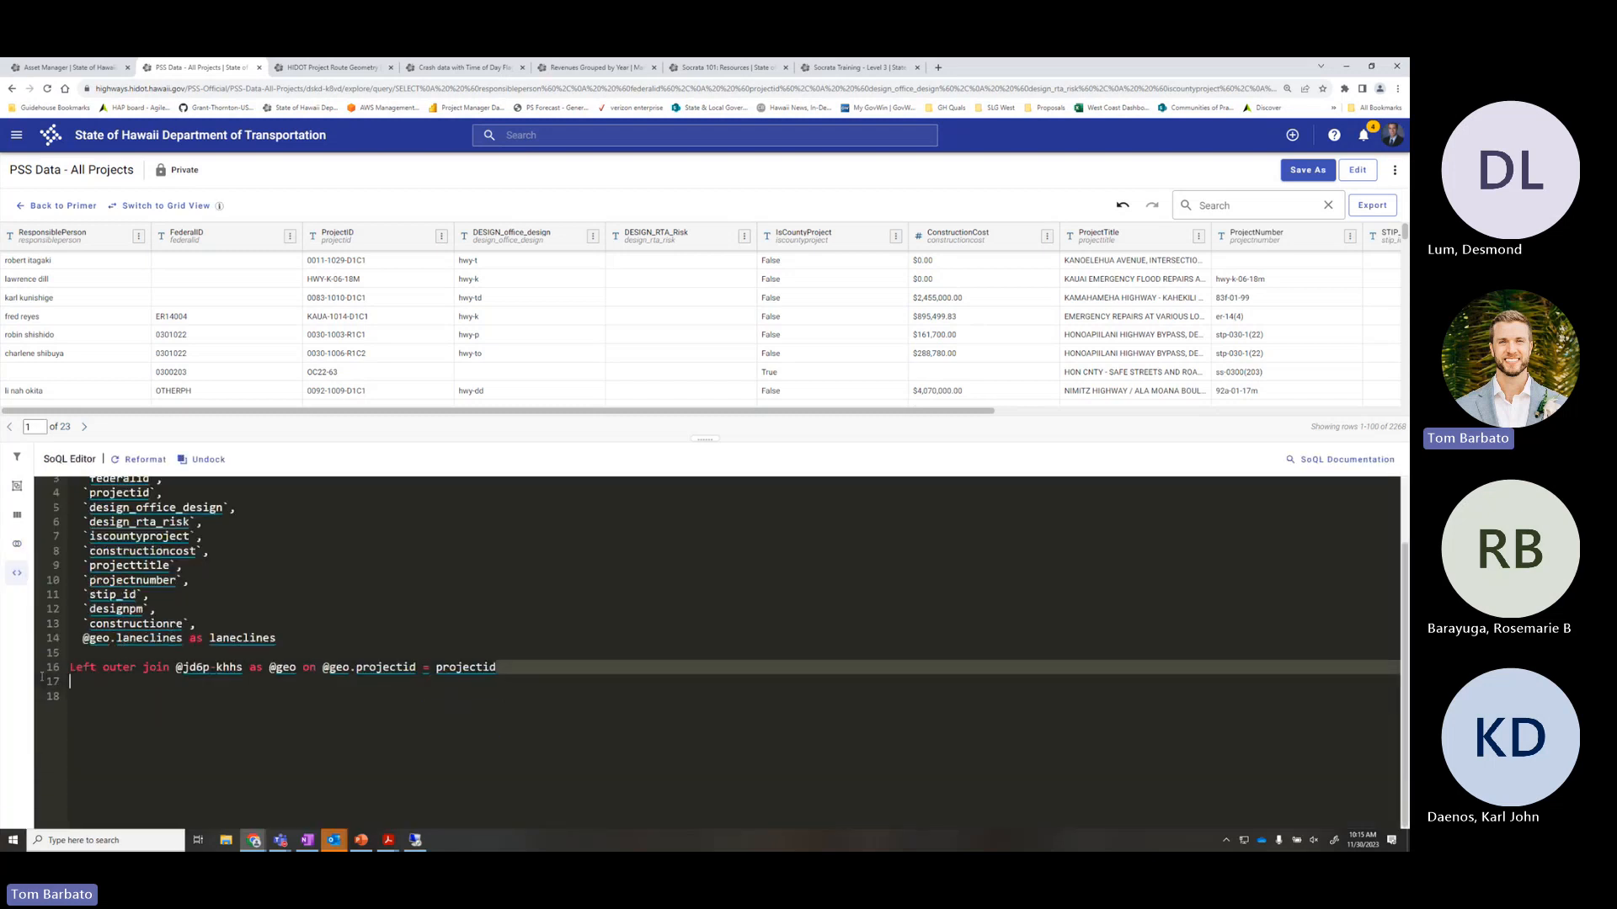
pyautogui.click(17, 544)
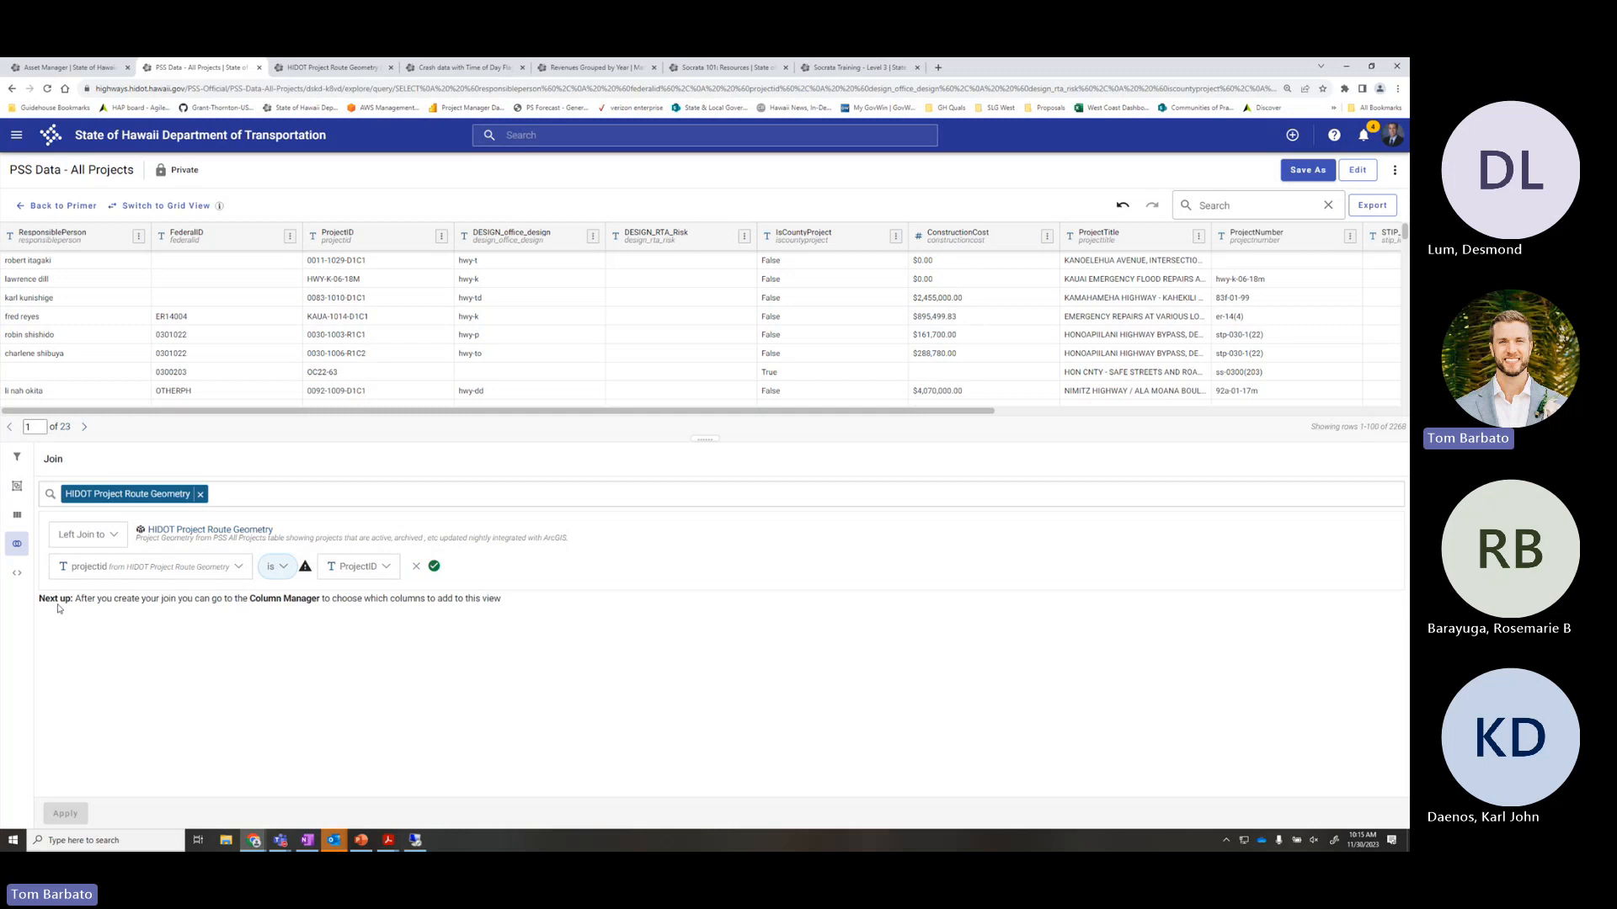
pyautogui.click(17, 573)
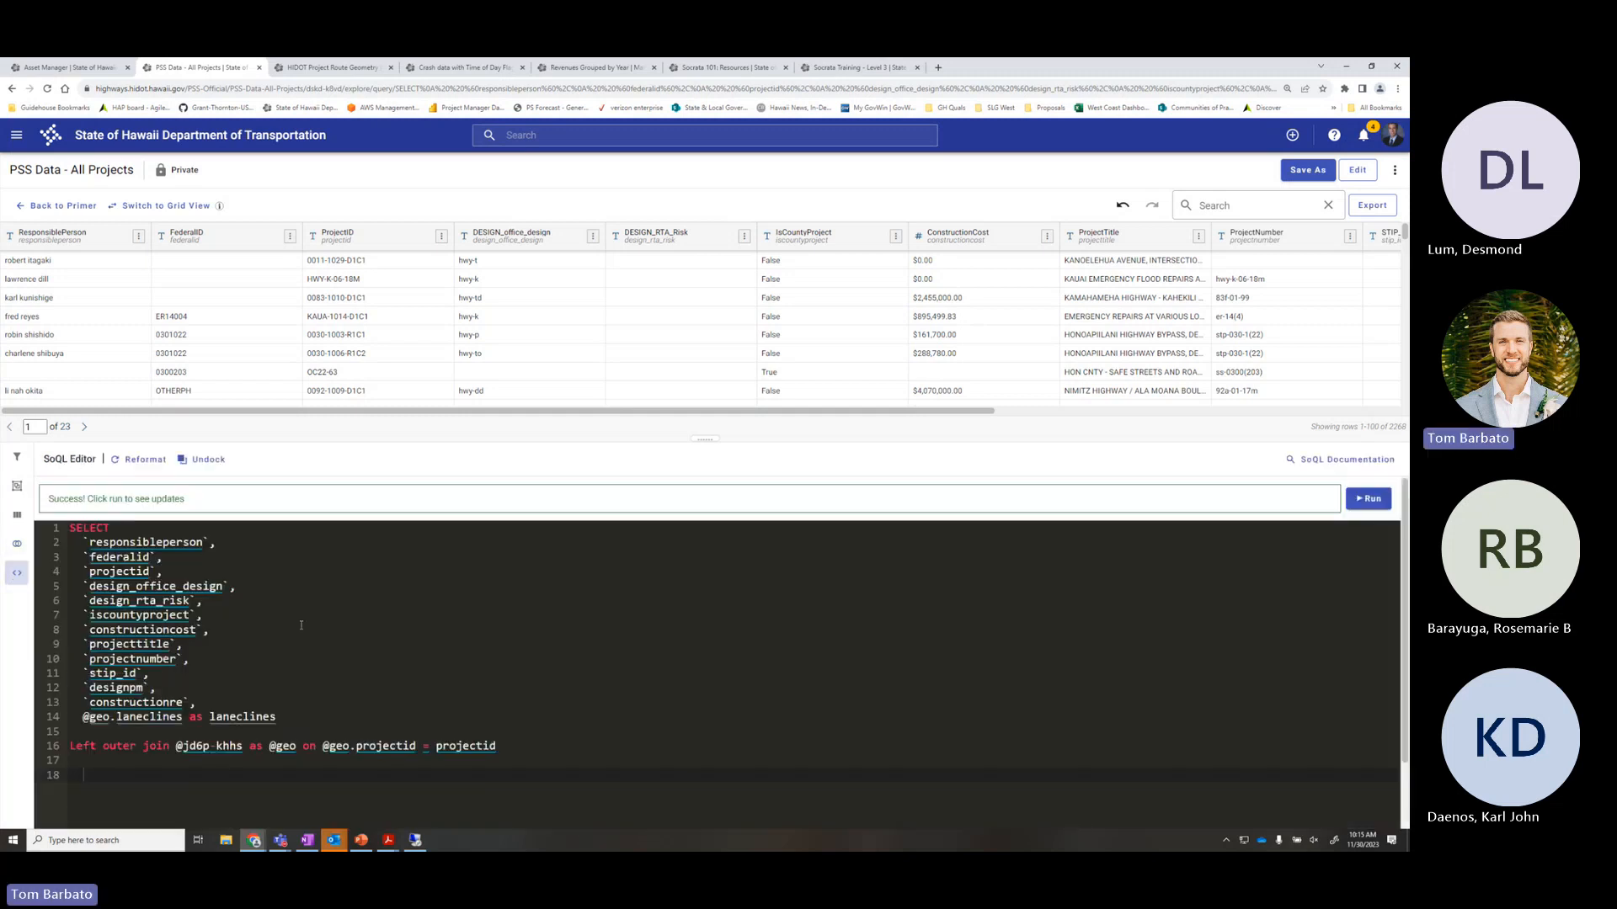
pyautogui.moveTo(506, 746); pyautogui.dragTo(89, 571)
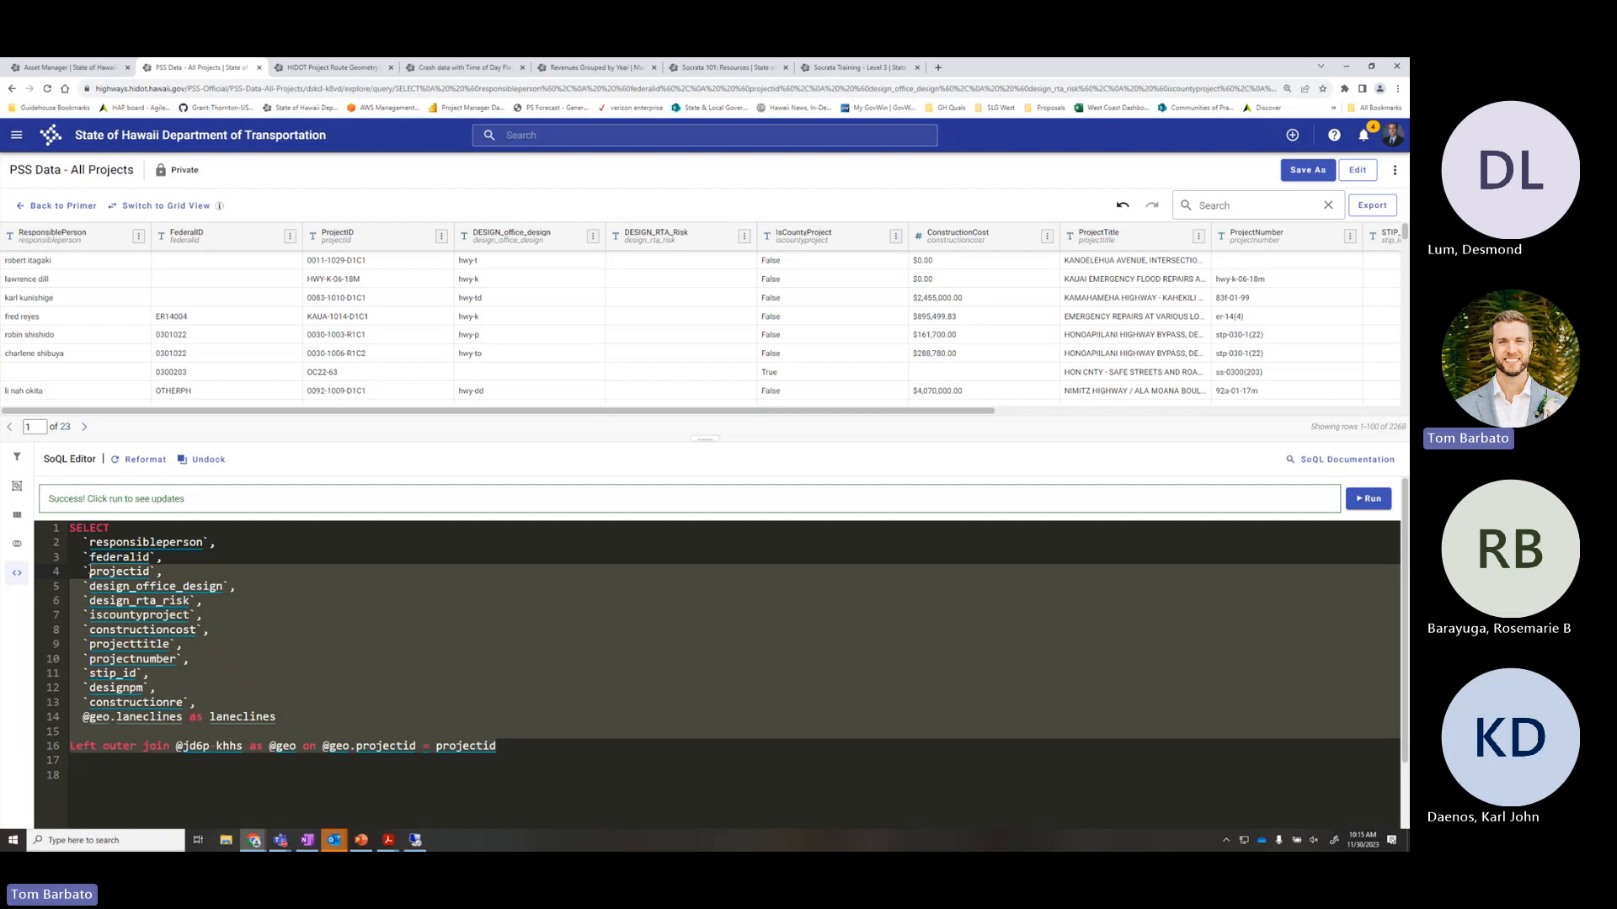
pyautogui.click(16, 543)
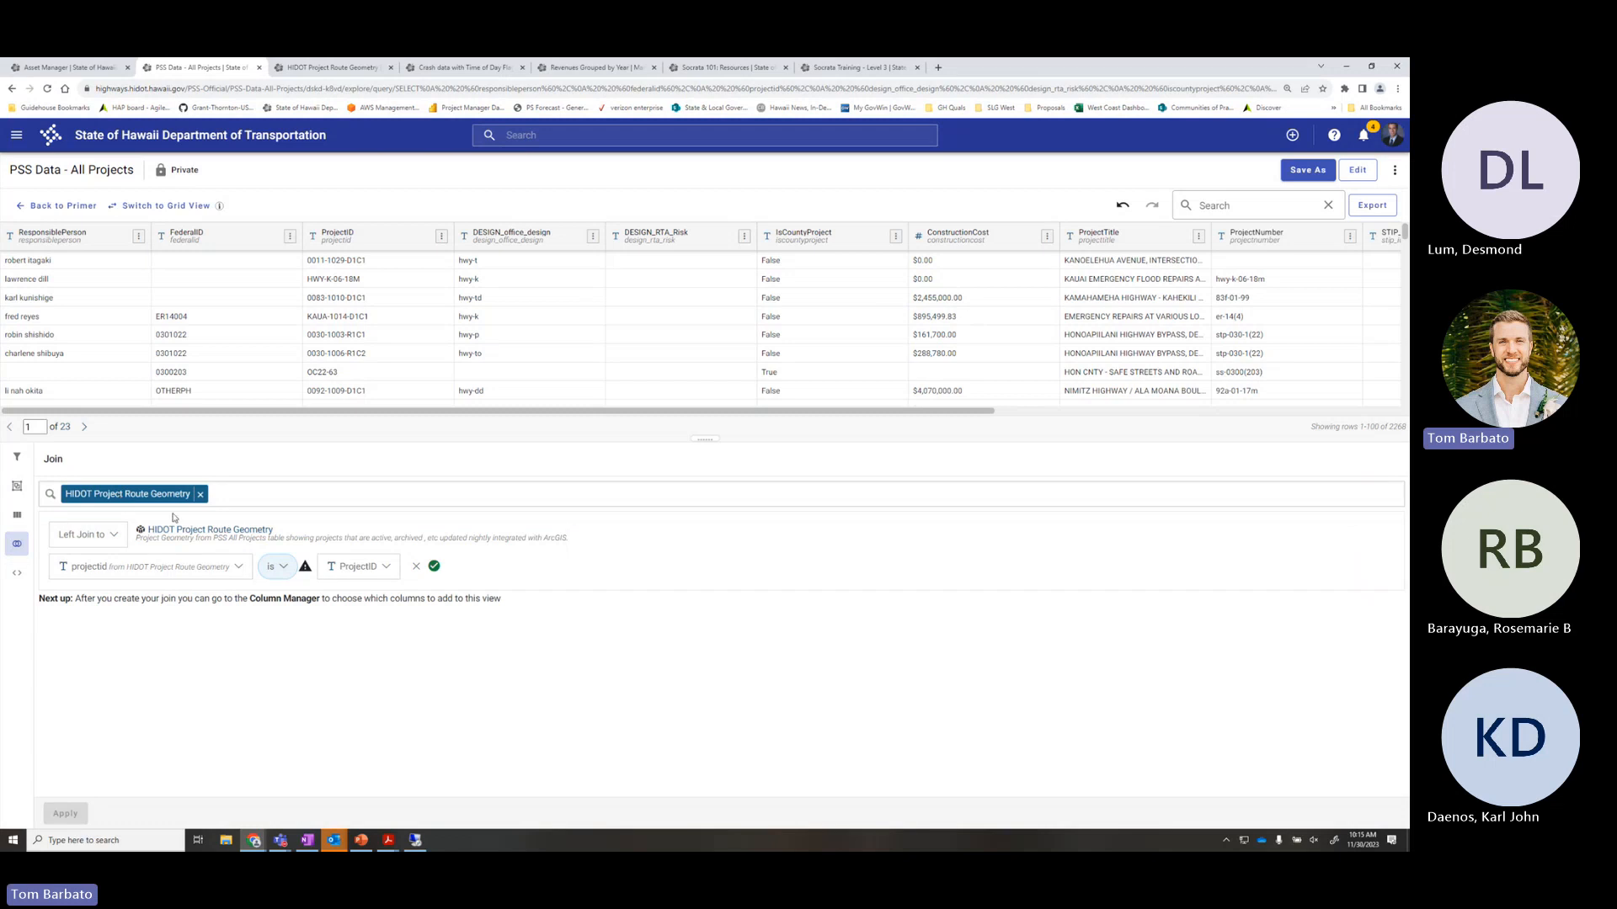
pyautogui.click(125, 536)
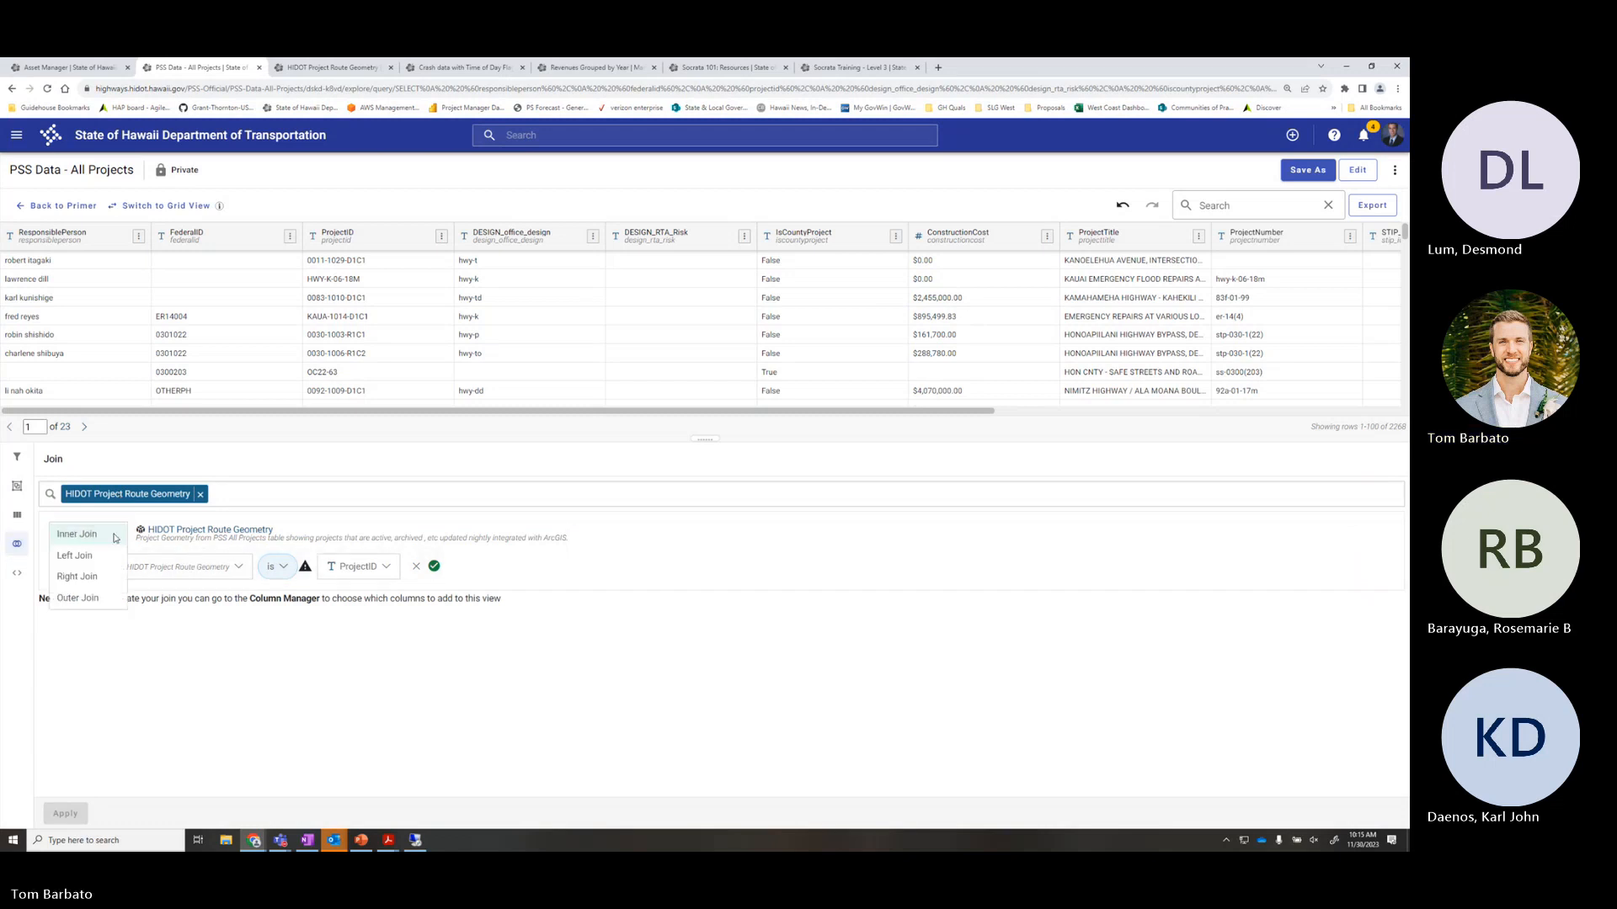
pyautogui.click(325, 529)
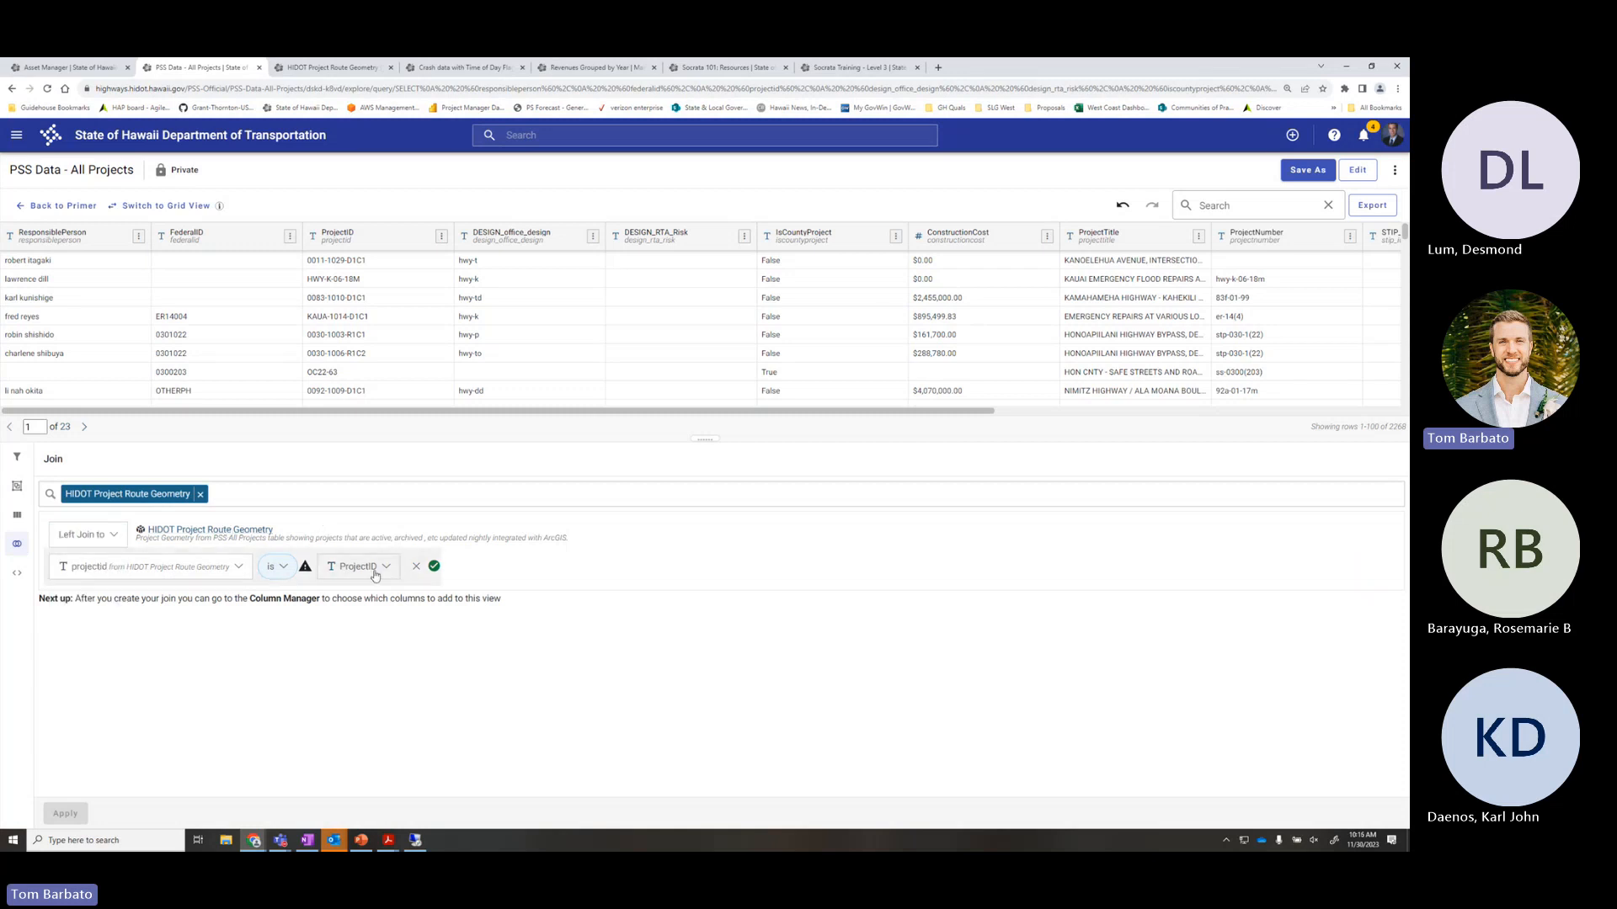
pyautogui.click(17, 573)
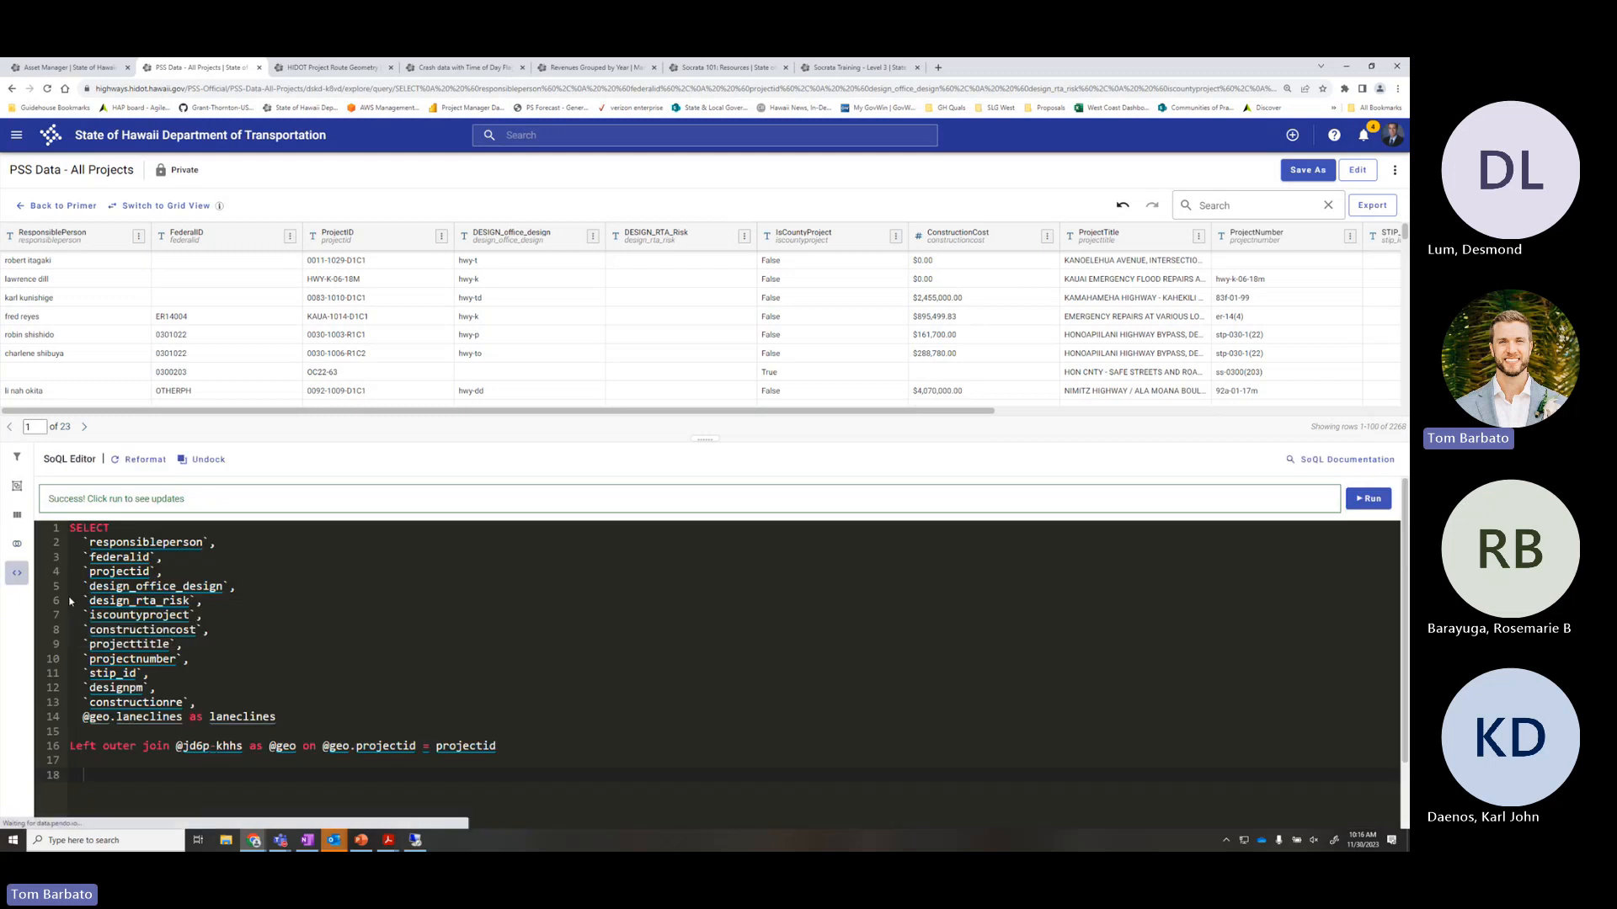
# Add empty lines at the query end and after constructionre
pyautogui.click(281, 644)
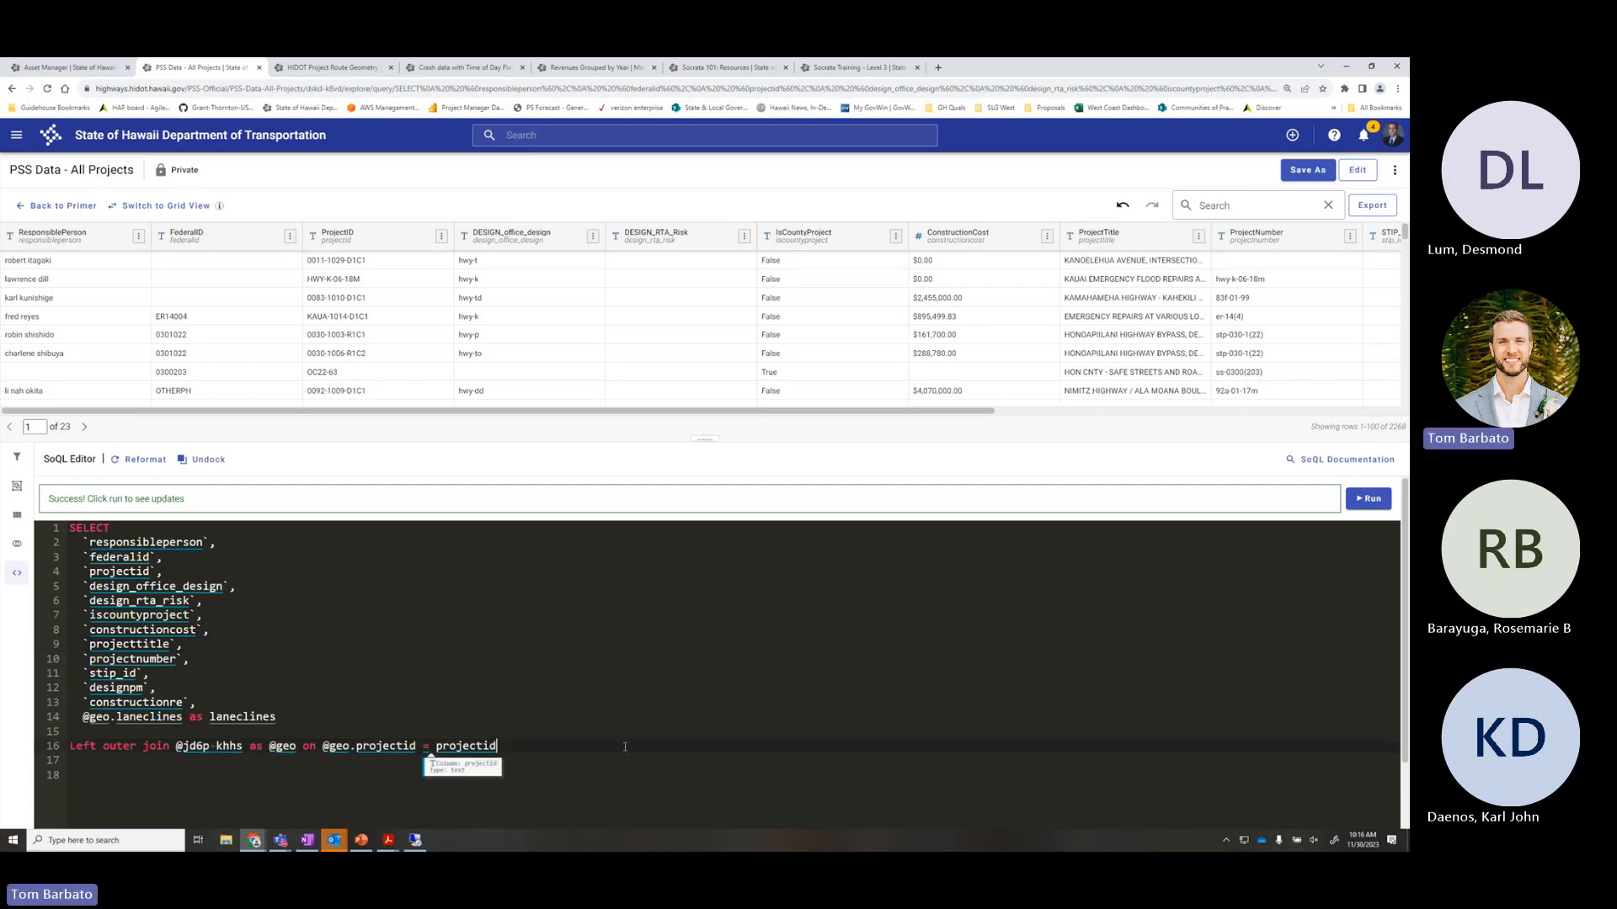
pyautogui.press('Return')
pyautogui.press('Return')
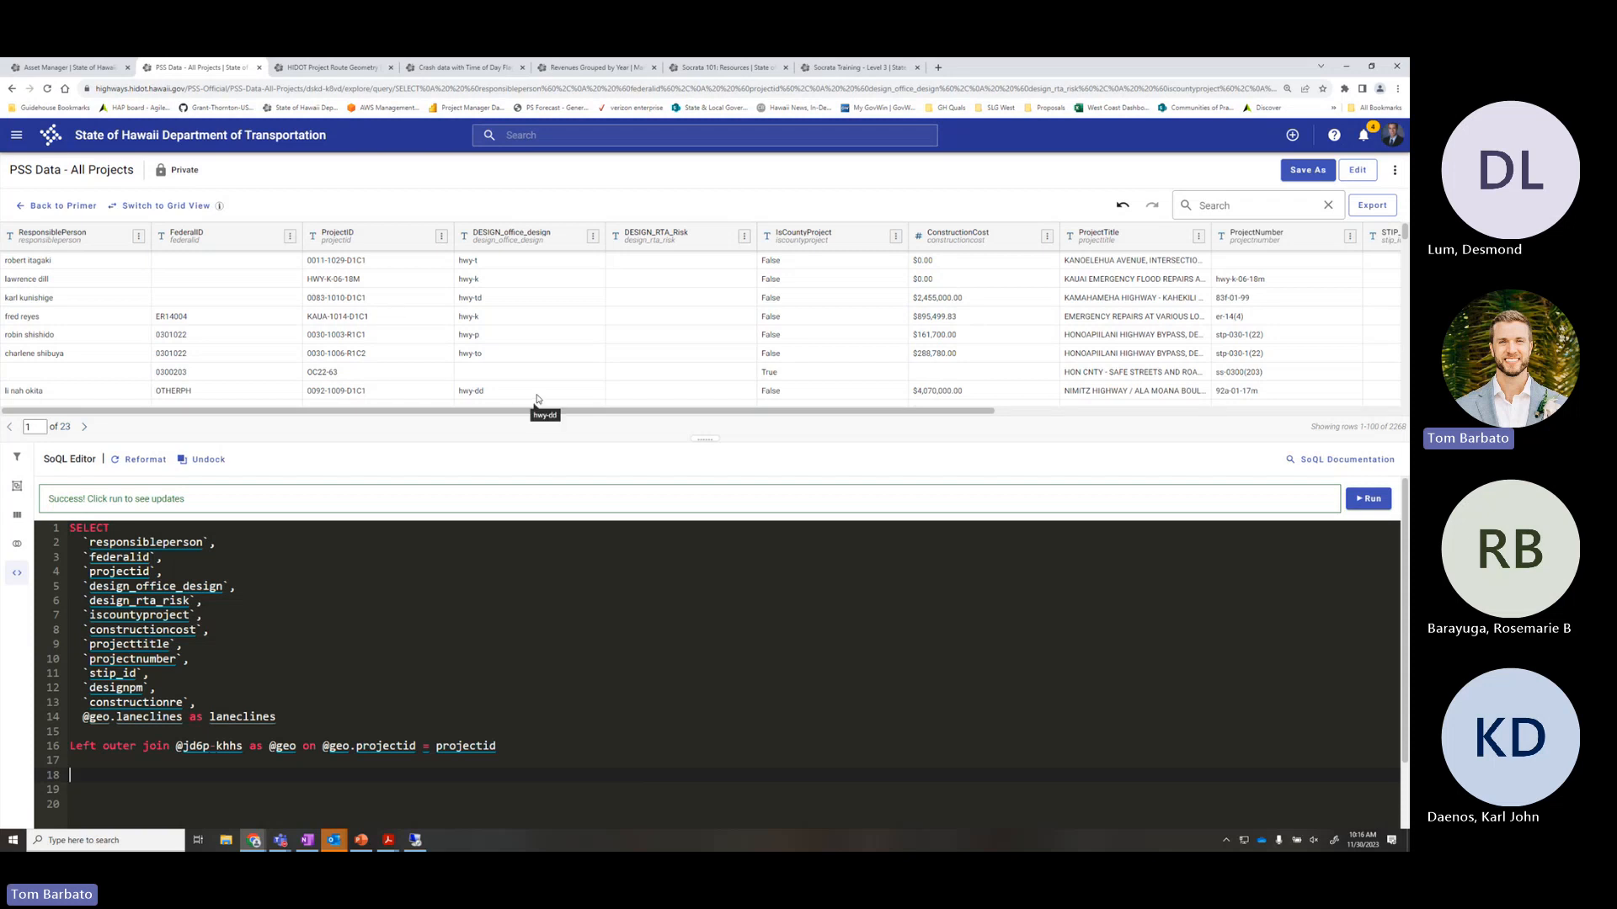
pyautogui.moveTo(626, 413); pyautogui.dragTo(336, 589)
pyautogui.press('Return')
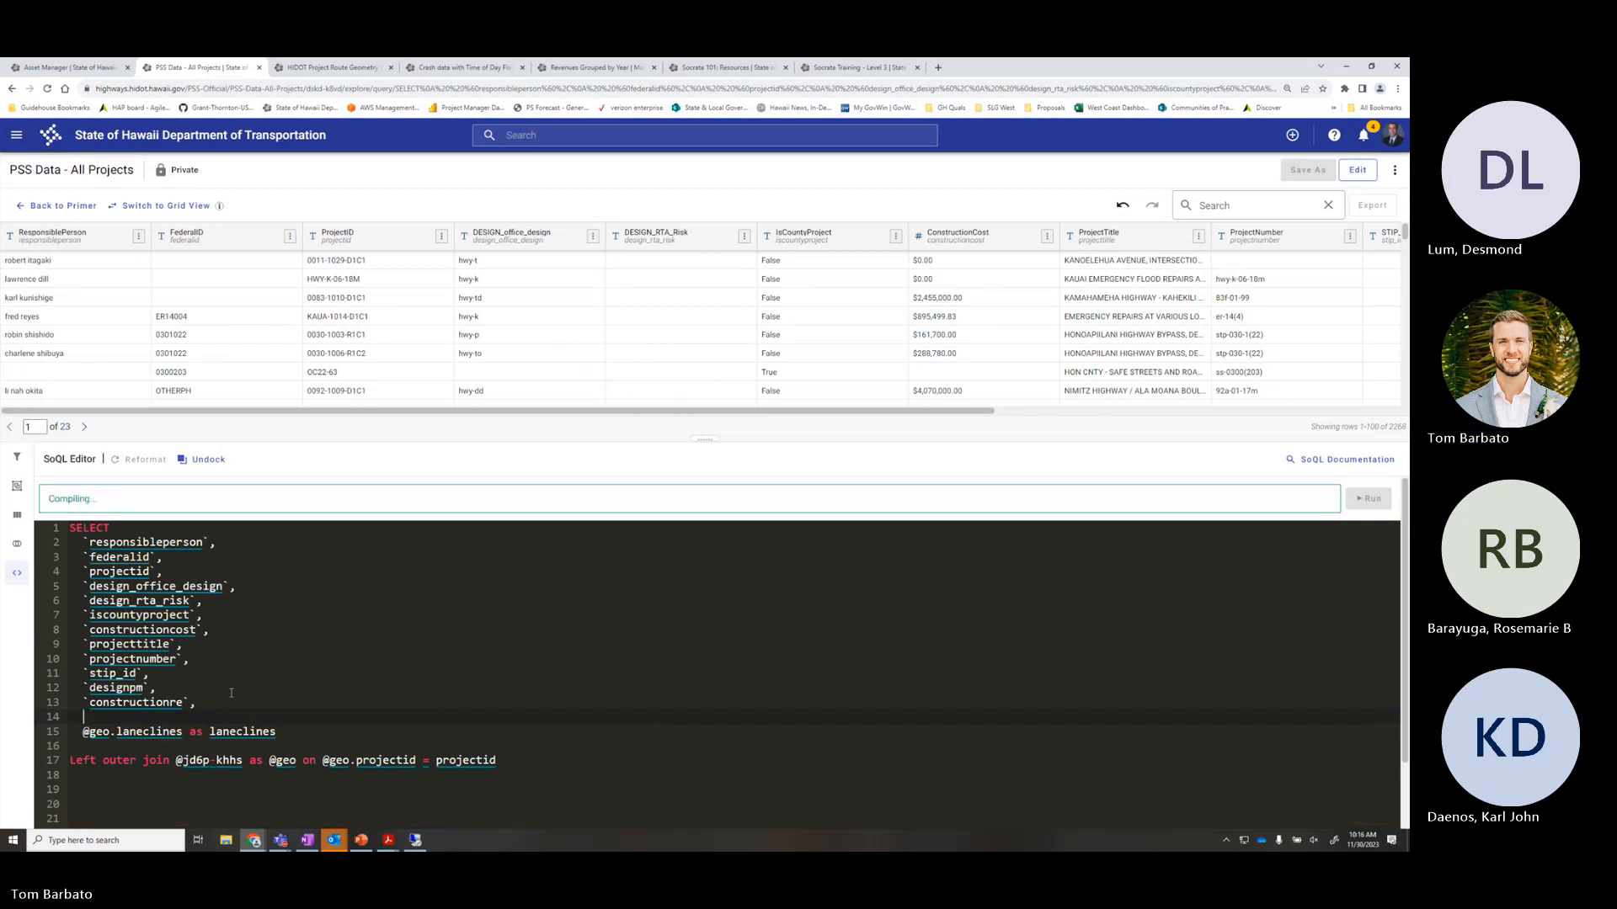
# Insert iscountyproject, then delete the duplicate iscountyproject line so the query compiles
pyautogui.write('`')
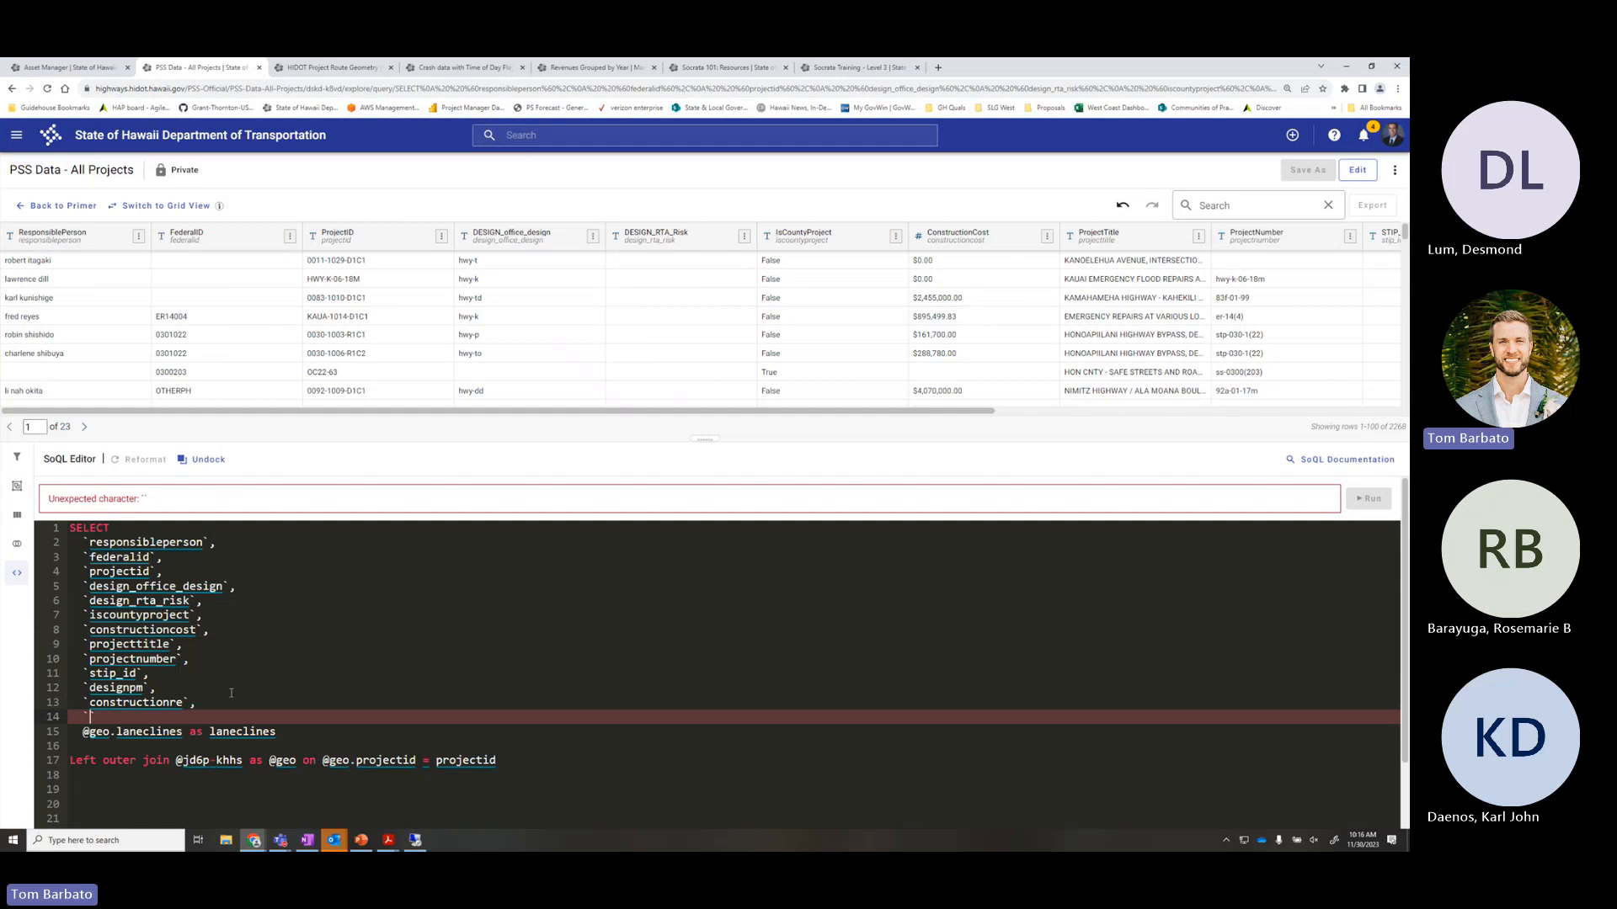
pyautogui.write('iscou')
pyautogui.press('Return')
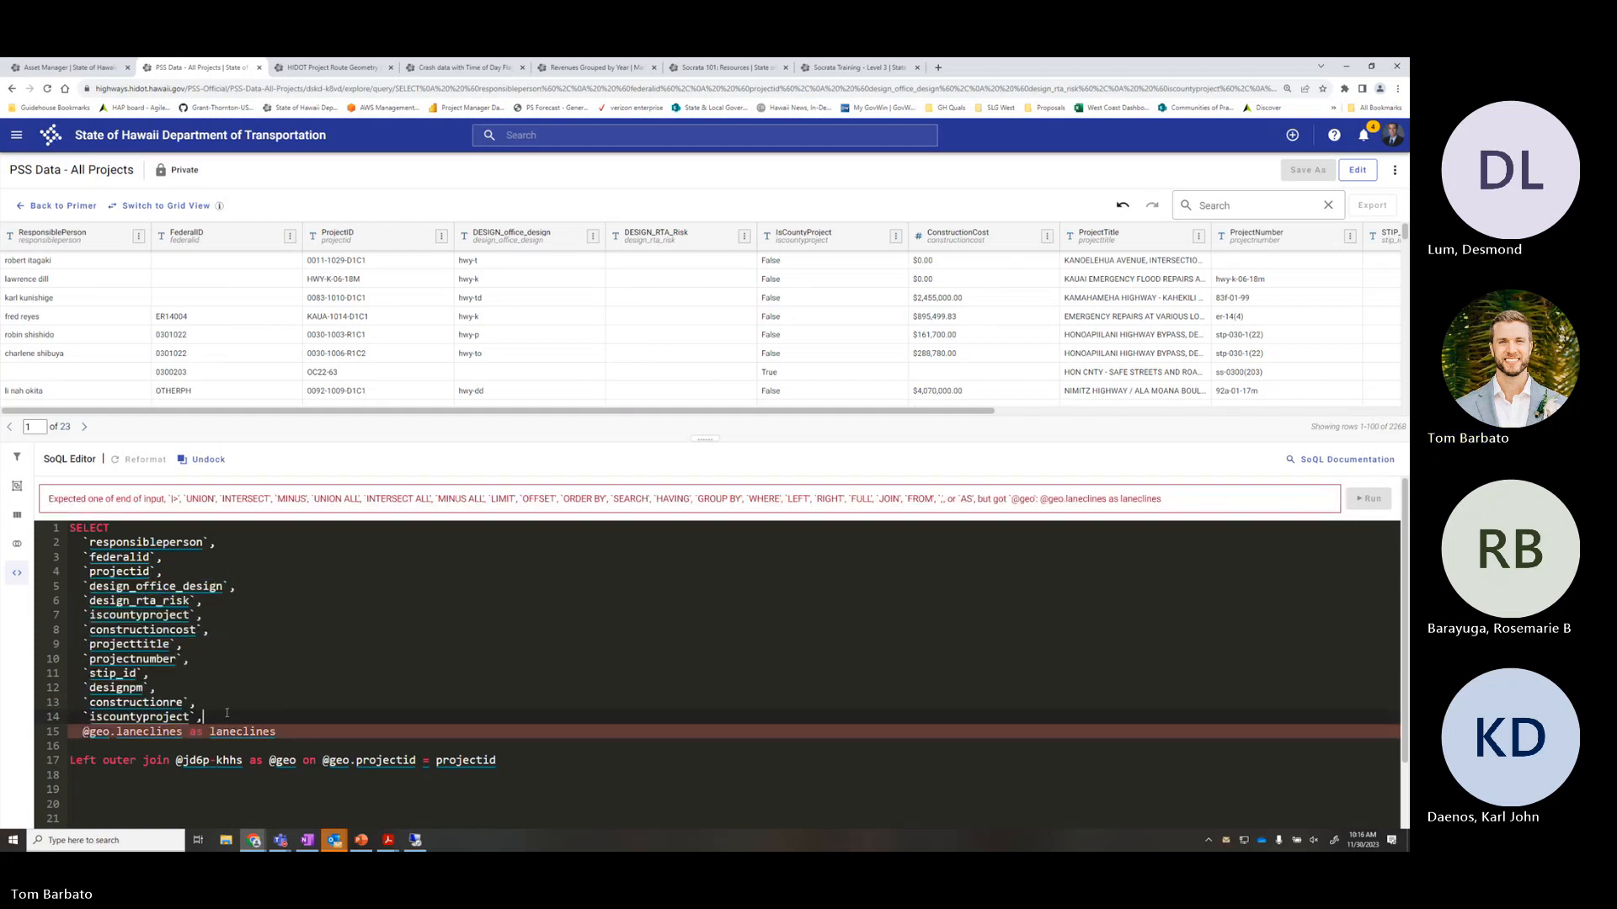
pyautogui.write(',')
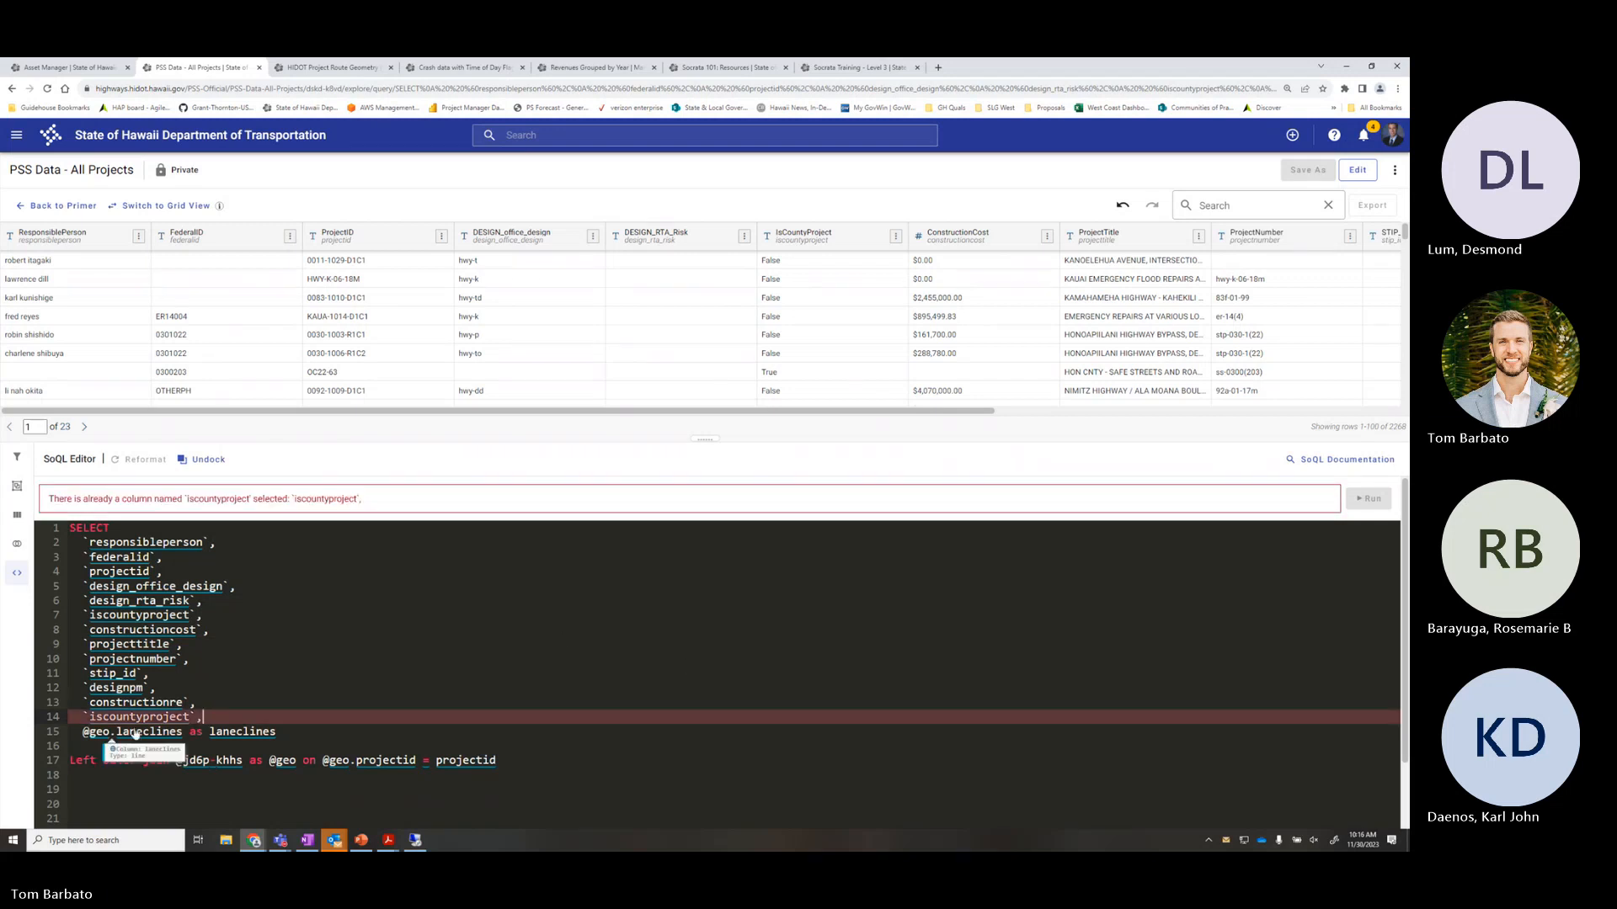
pyautogui.moveTo(214, 722); pyautogui.dragTo(73, 722)
pyautogui.press('BackSpace')
pyautogui.press('BackSpace')
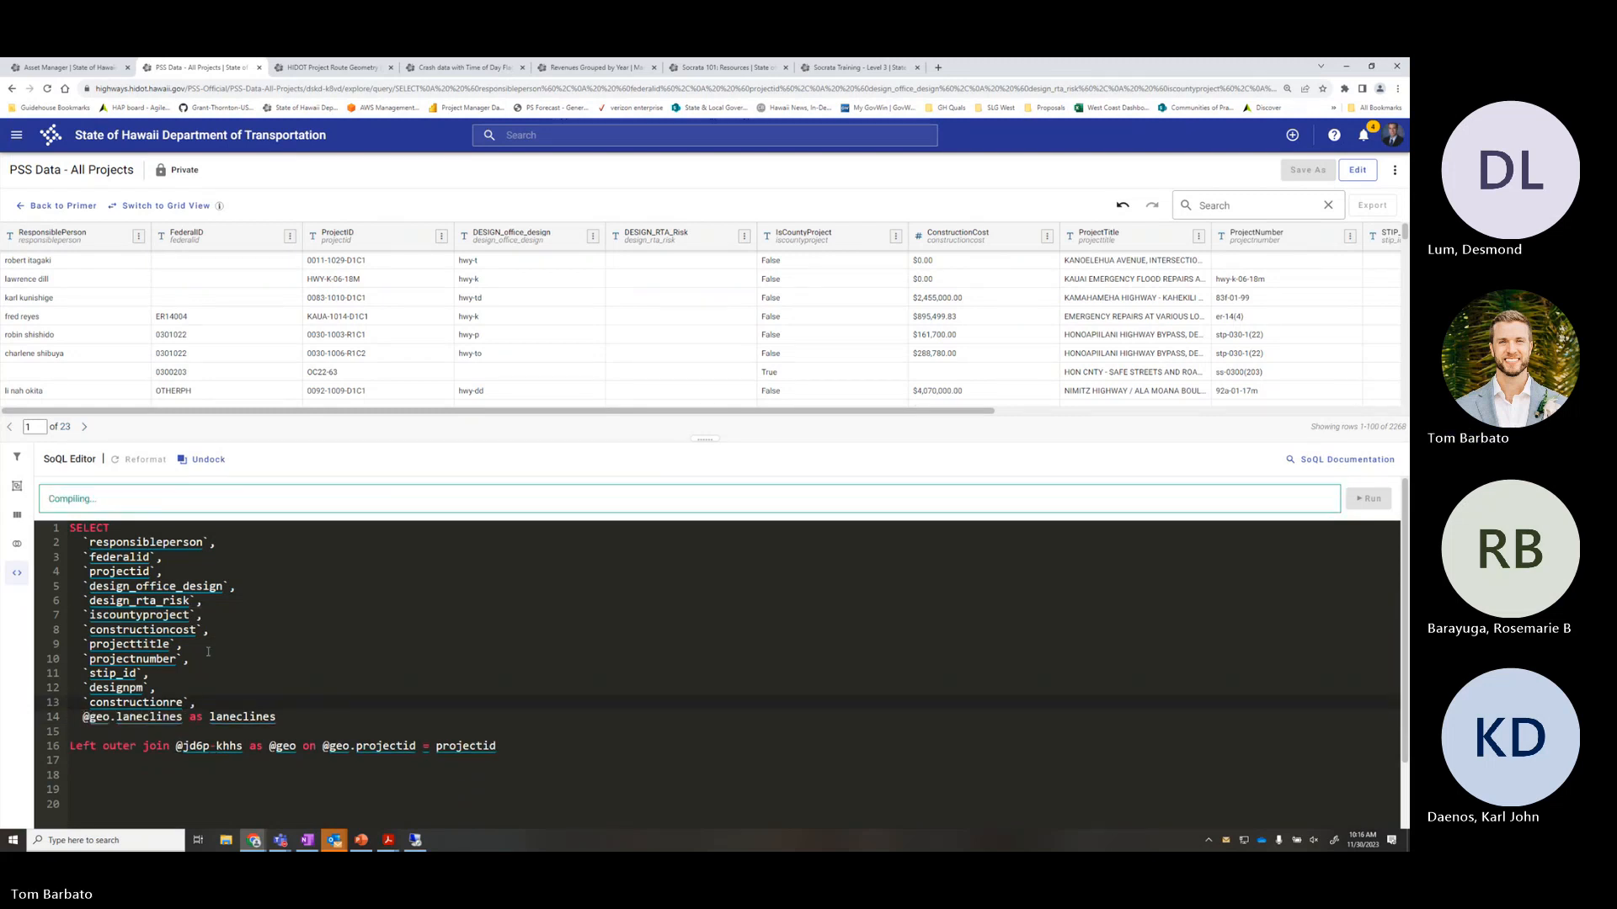
pyautogui.moveTo(218, 619); pyautogui.dragTo(71, 617)
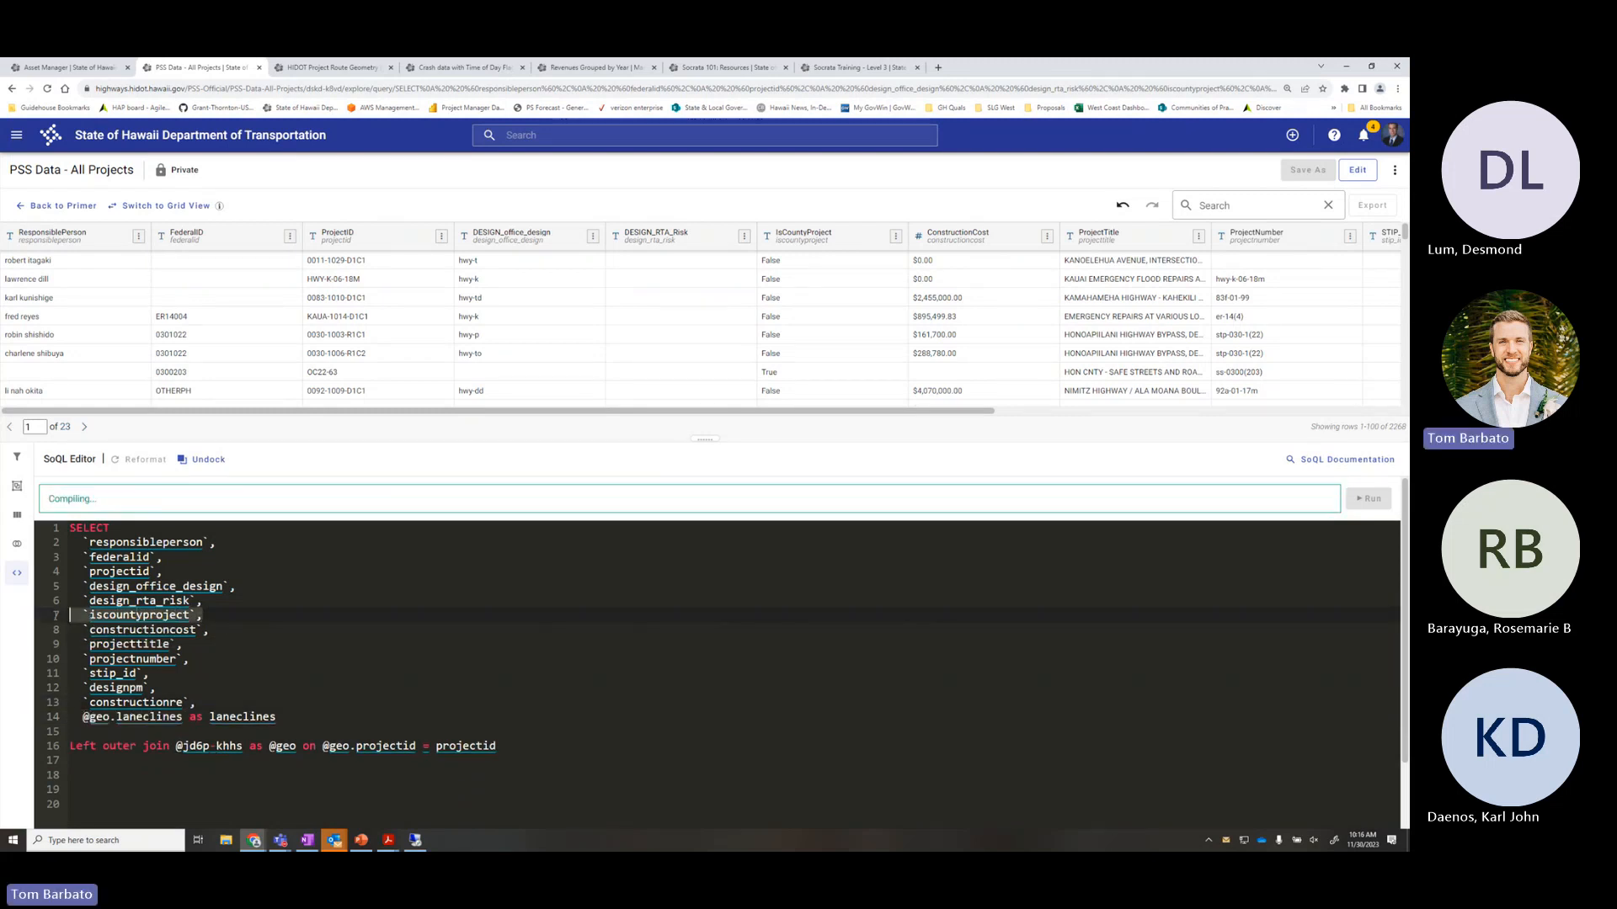
pyautogui.click(389, 660)
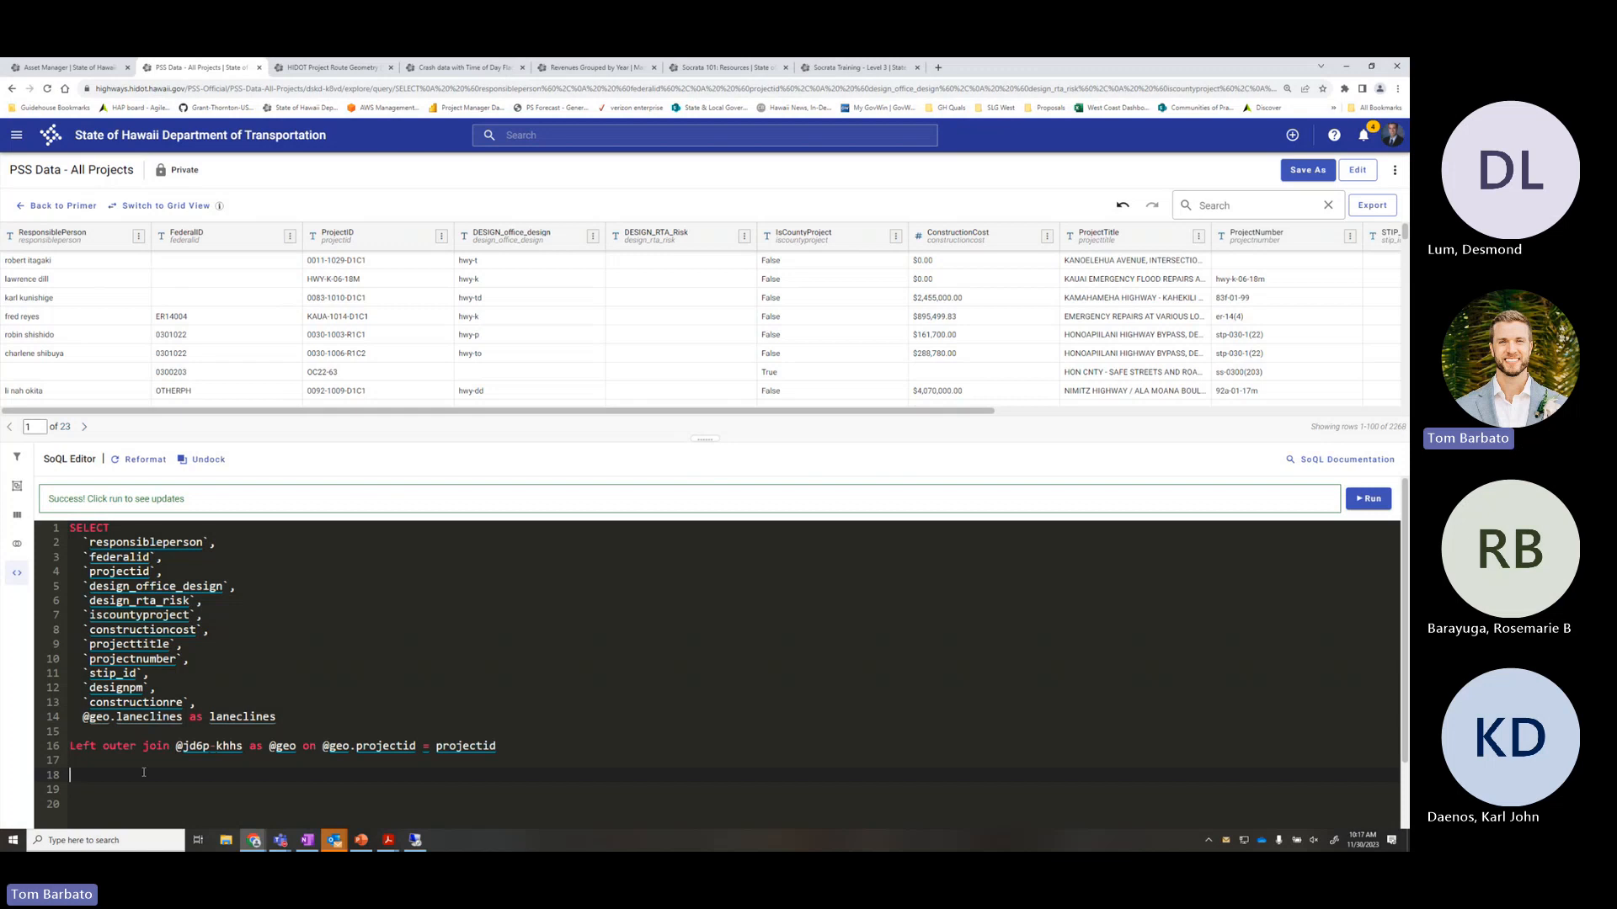
# Add WHERE iscountyproject = 'True' on line 18 and run it, leaving 4 pages
pyautogui.write('wHERE')
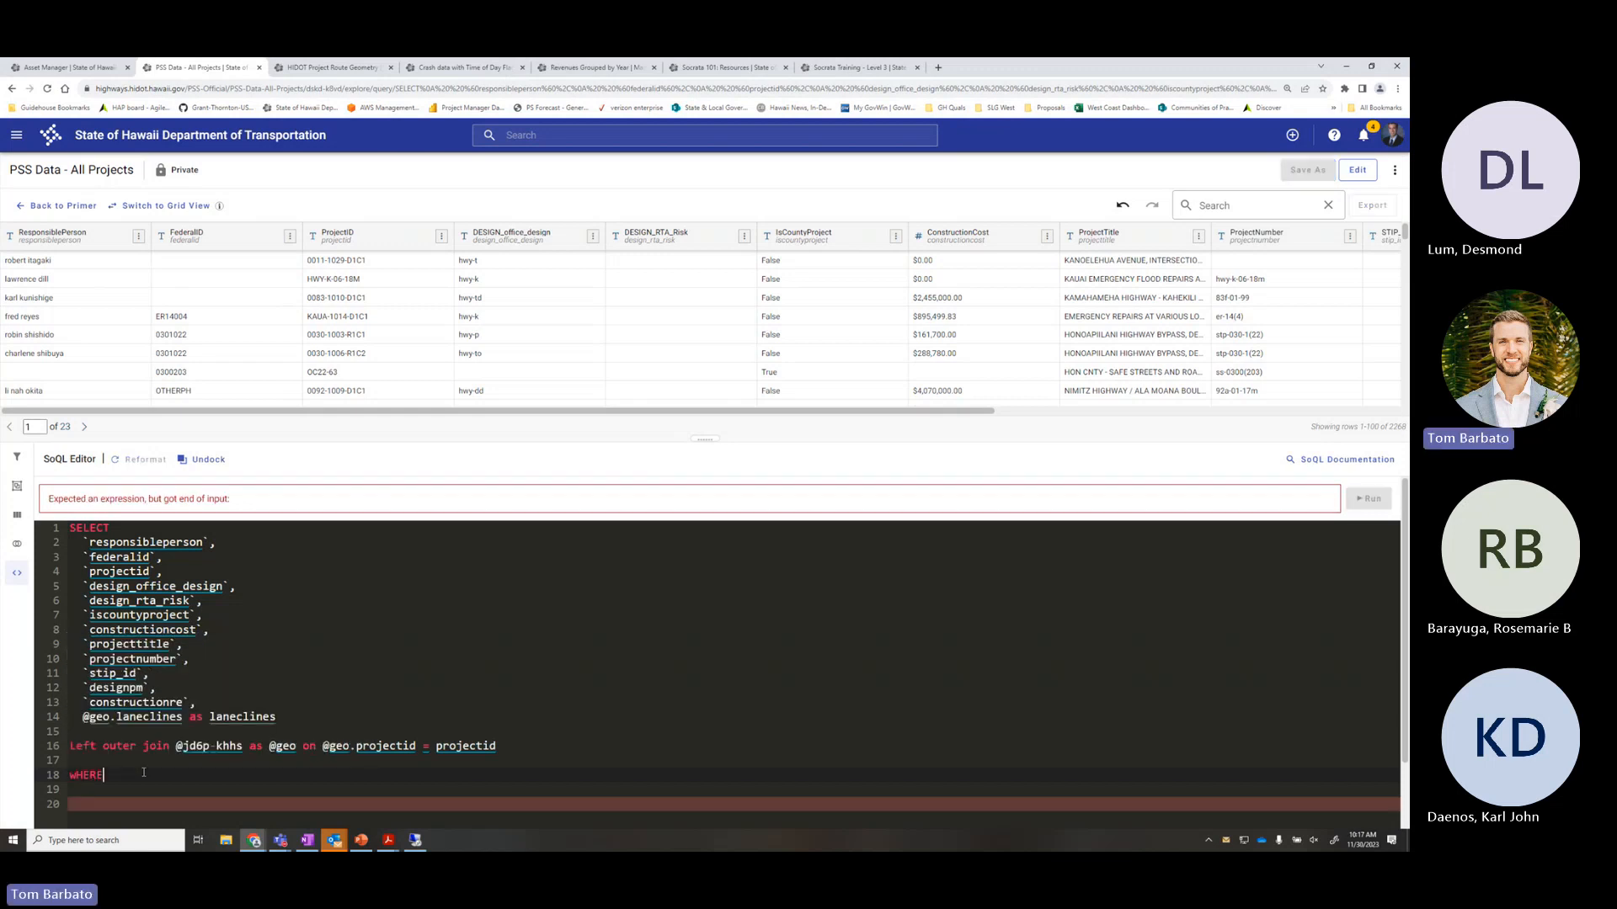
pyautogui.press('BackSpace')
pyautogui.press('BackSpace')
pyautogui.press('BackSpace')
pyautogui.press('BackSpace')
pyautogui.press('BackSpace')
pyautogui.write('wh')
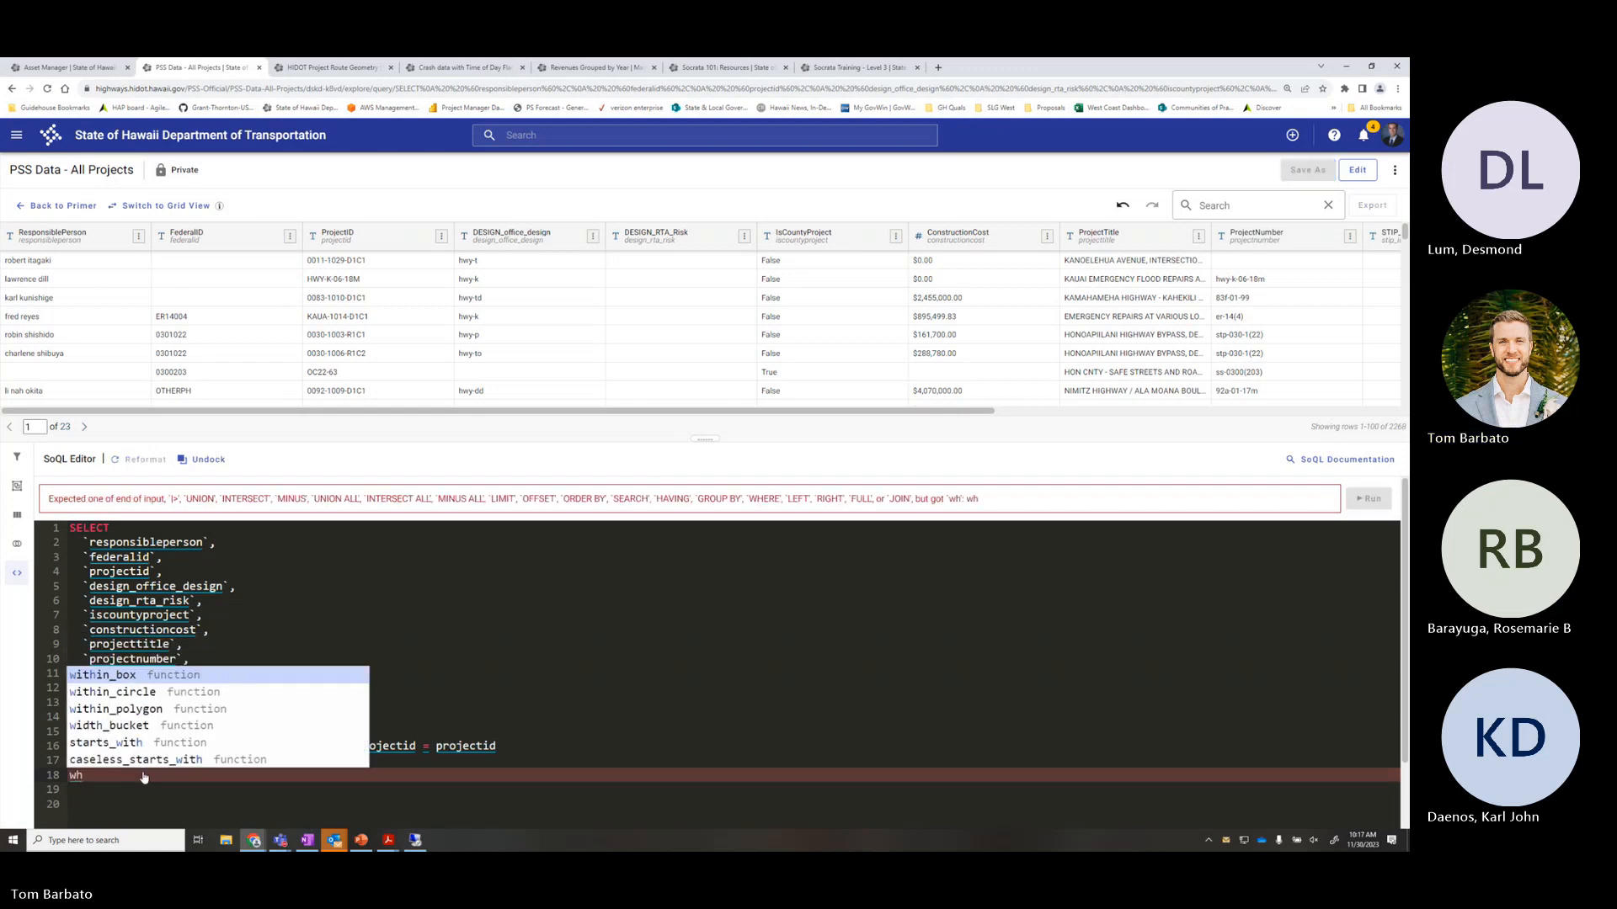
pyautogui.write('ere')
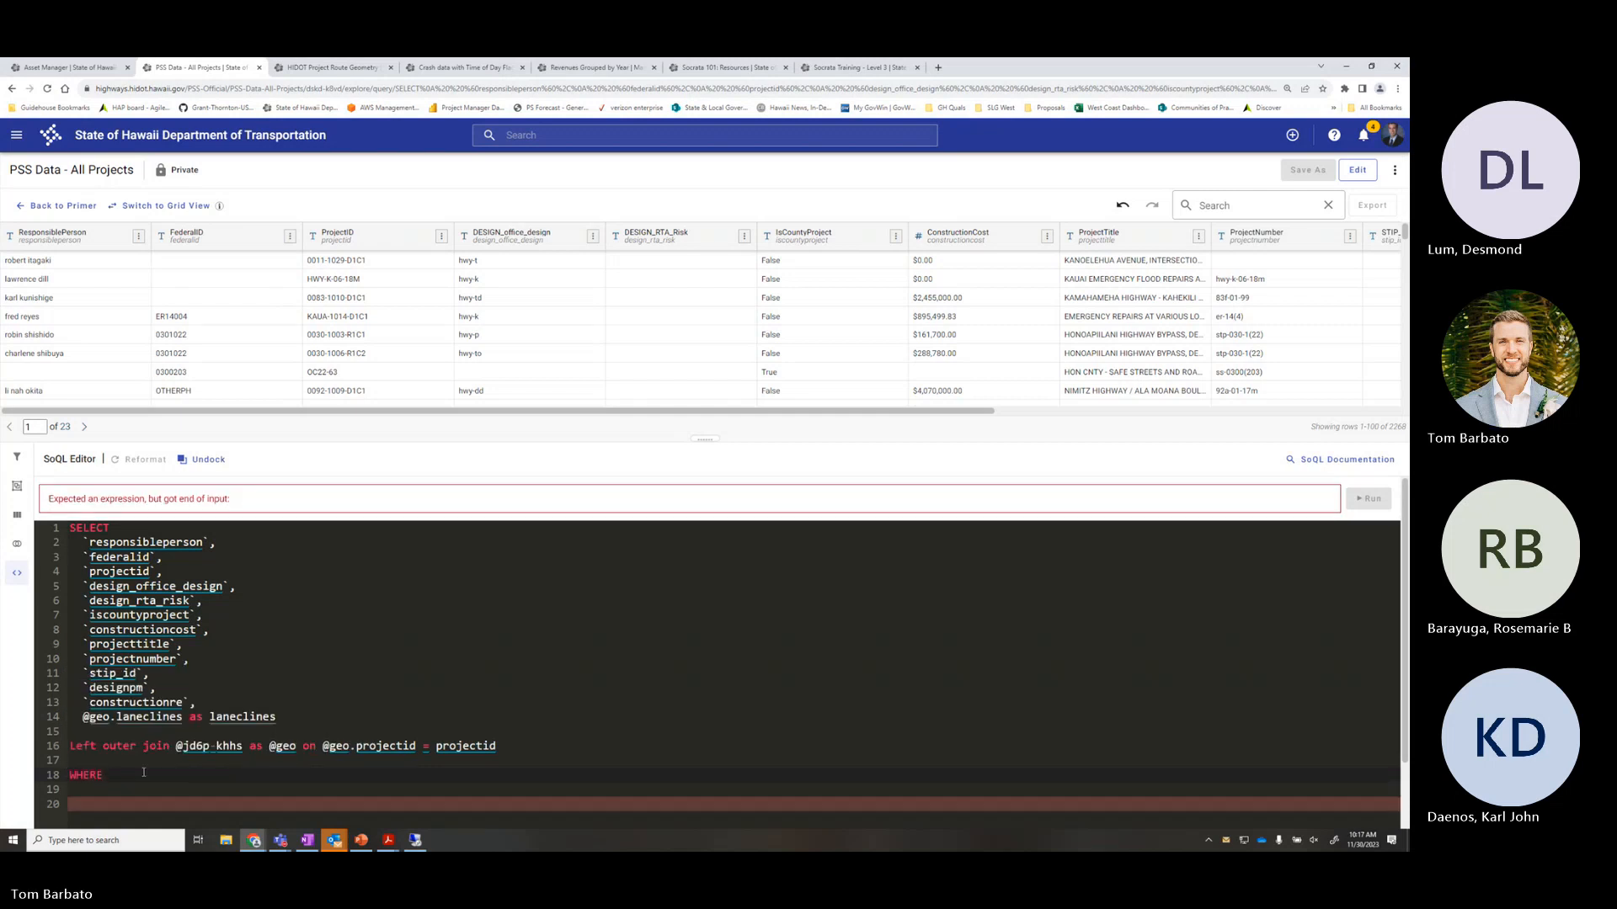
pyautogui.write(' iscoun')
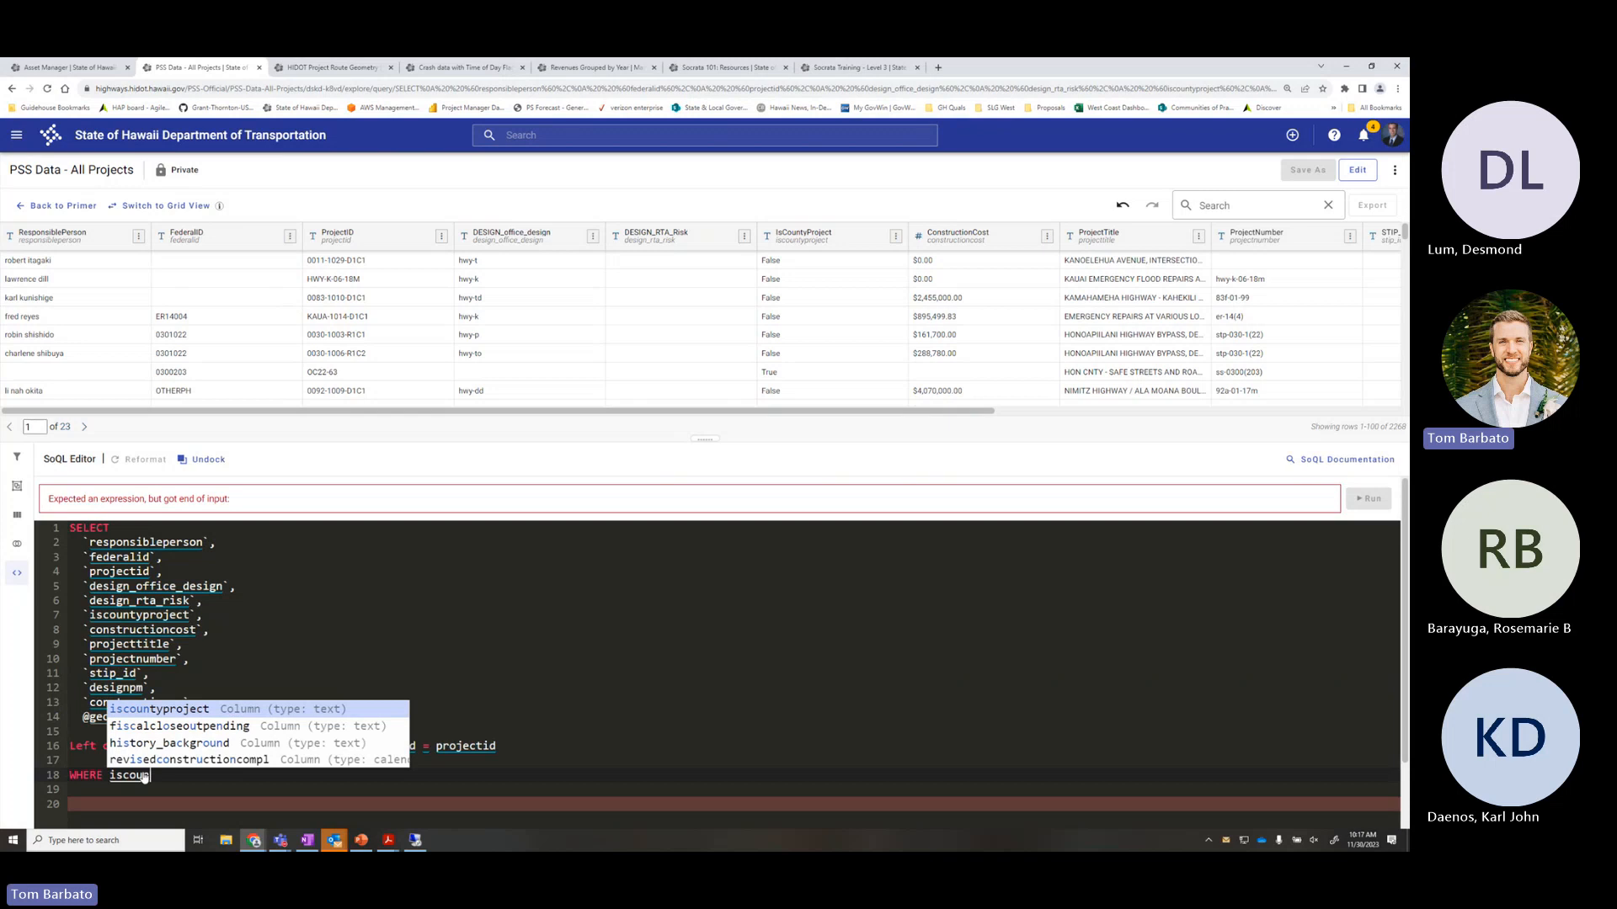
pyautogui.press('Return')
pyautogui.write('=')
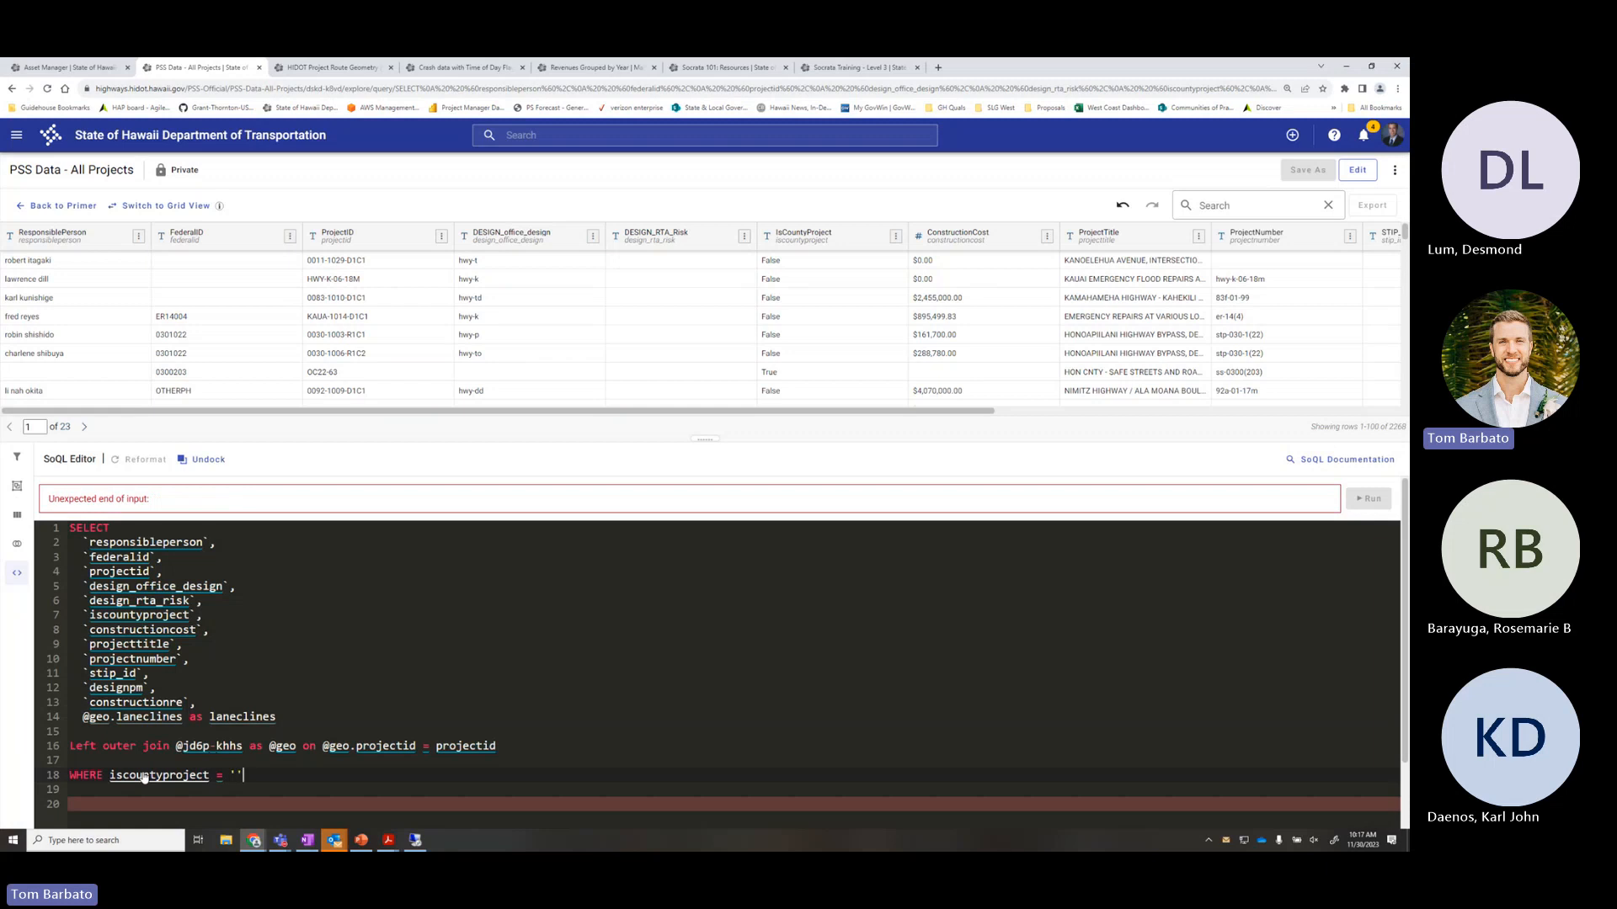
pyautogui.press('BackSpace')
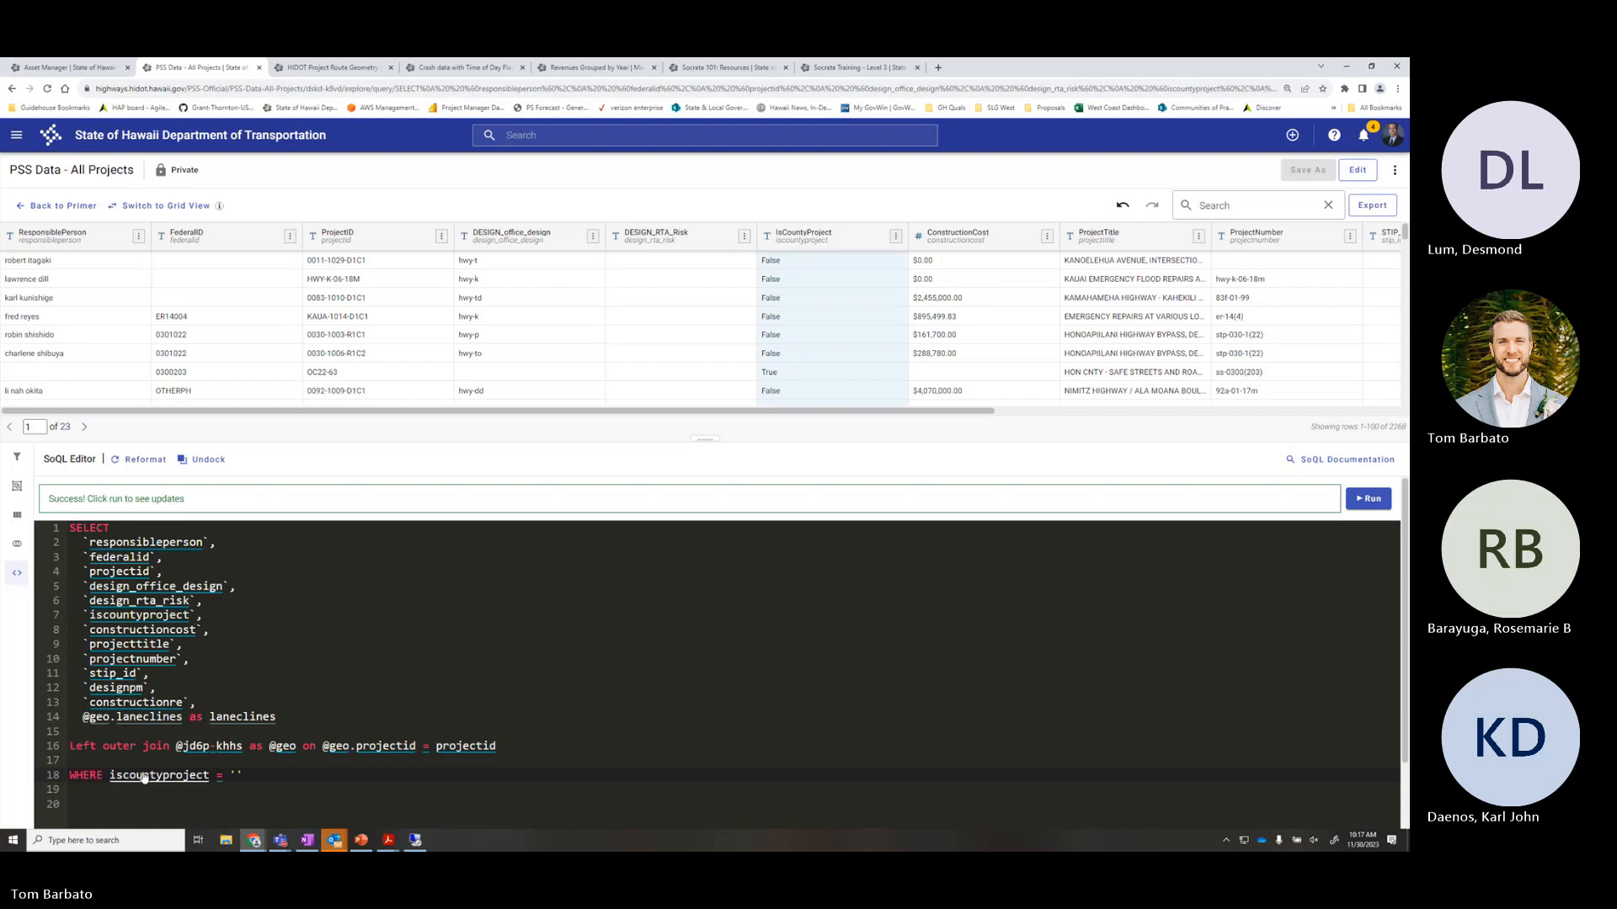
pyautogui.write('True')
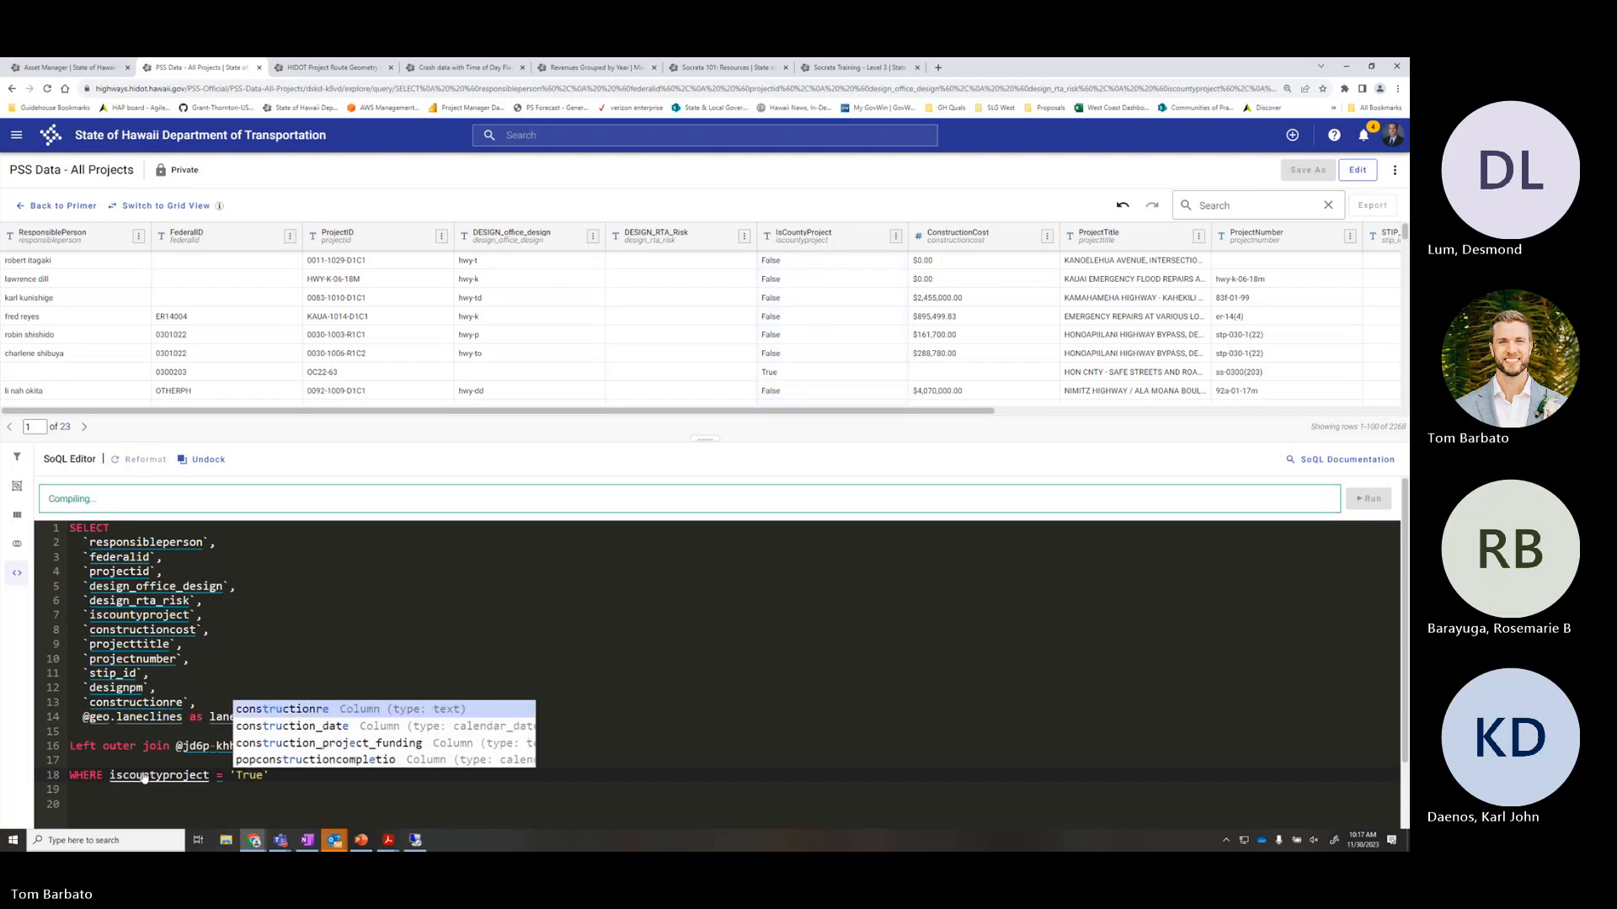
pyautogui.click(326, 648)
pyautogui.click(281, 777)
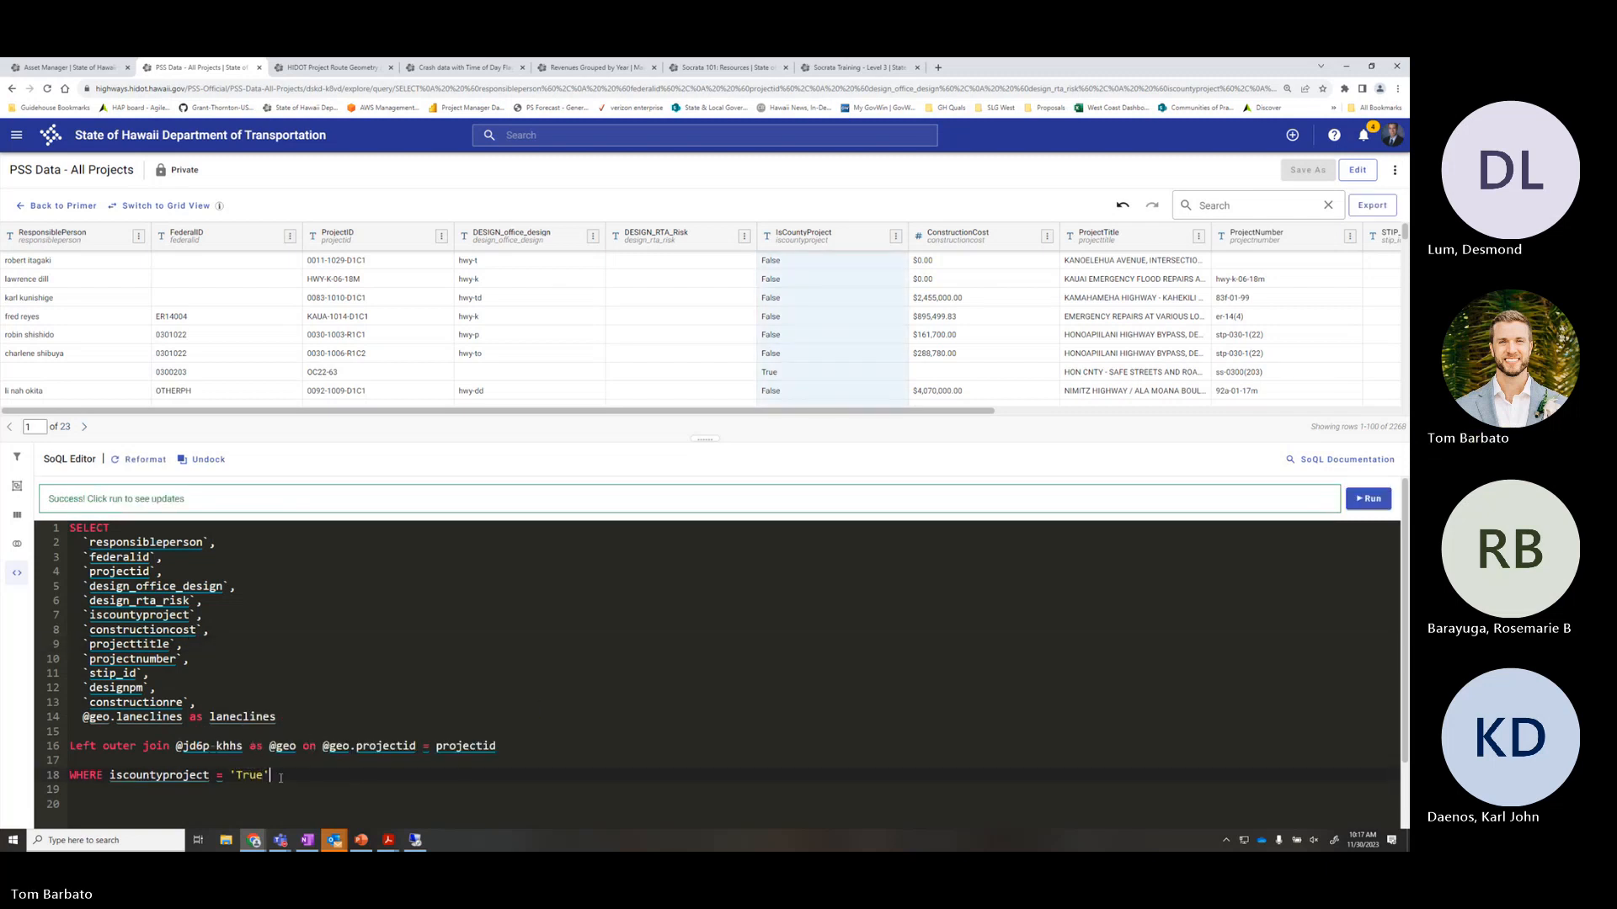
pyautogui.click(1369, 498)
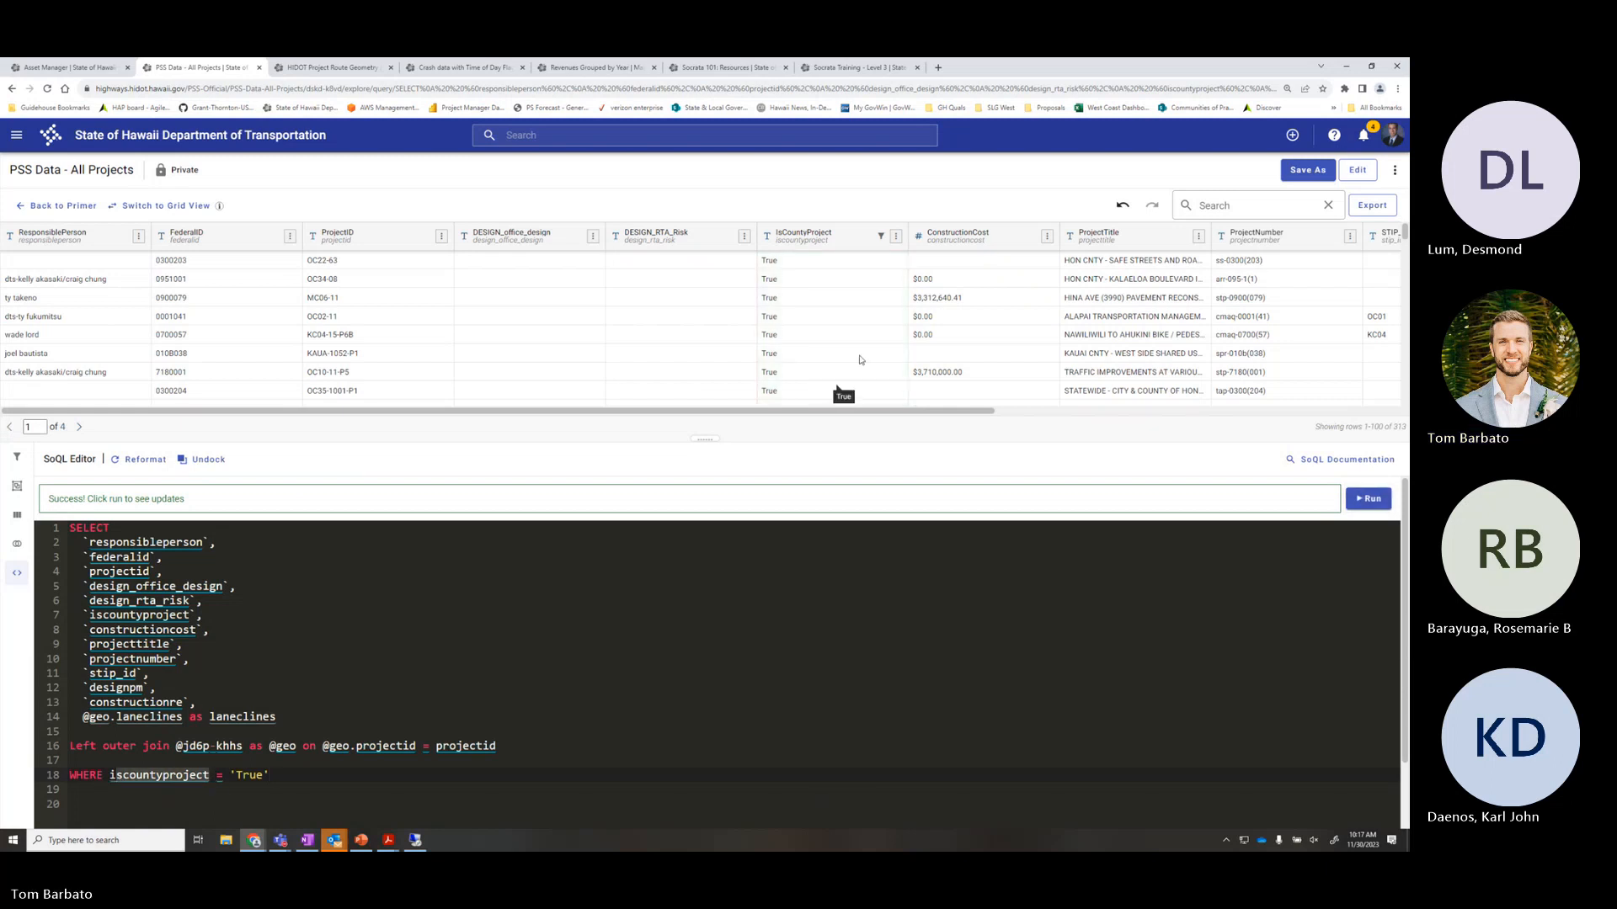
pyautogui.scroll(-5, 836, 309)
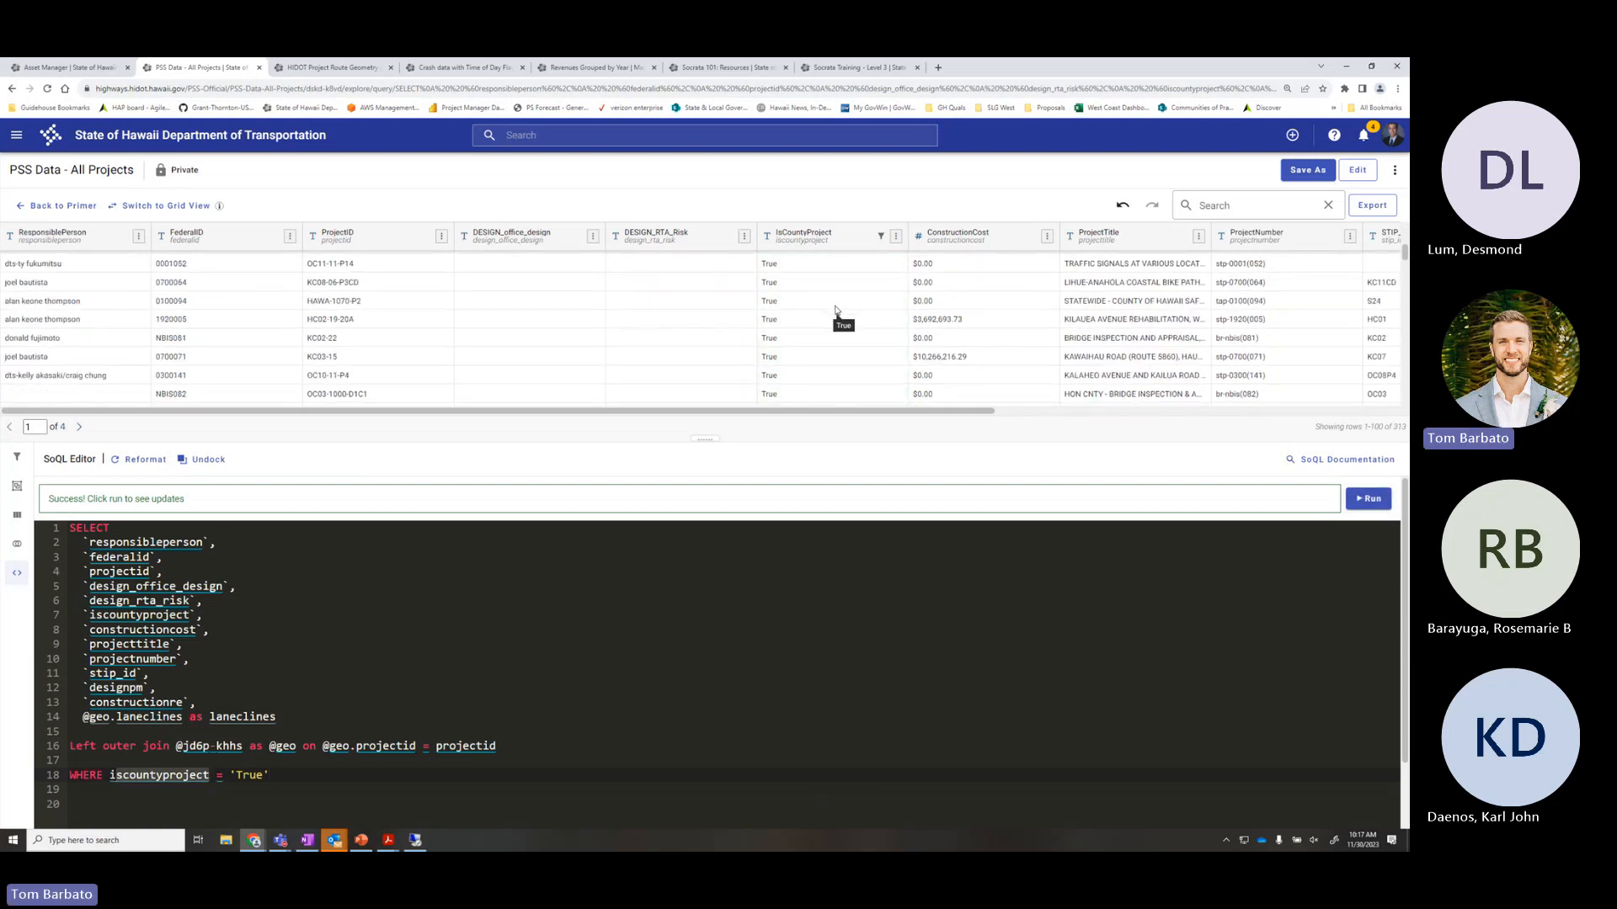
pyautogui.scroll(-5, 836, 310)
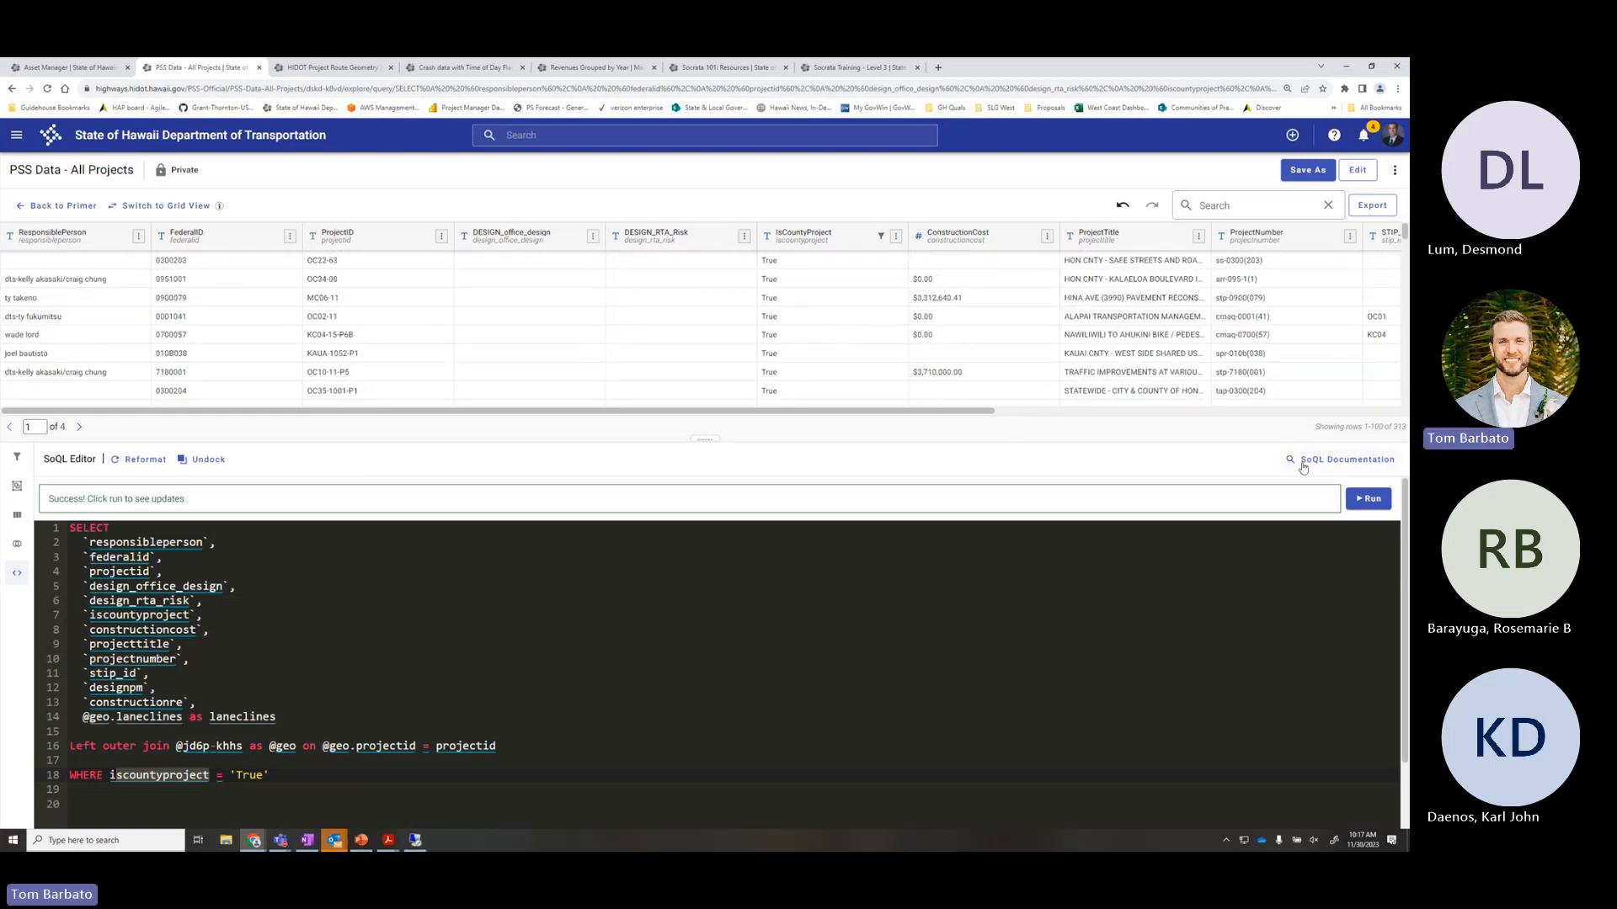
pyautogui.moveTo(1315, 428); pyautogui.dragTo(1406, 427)
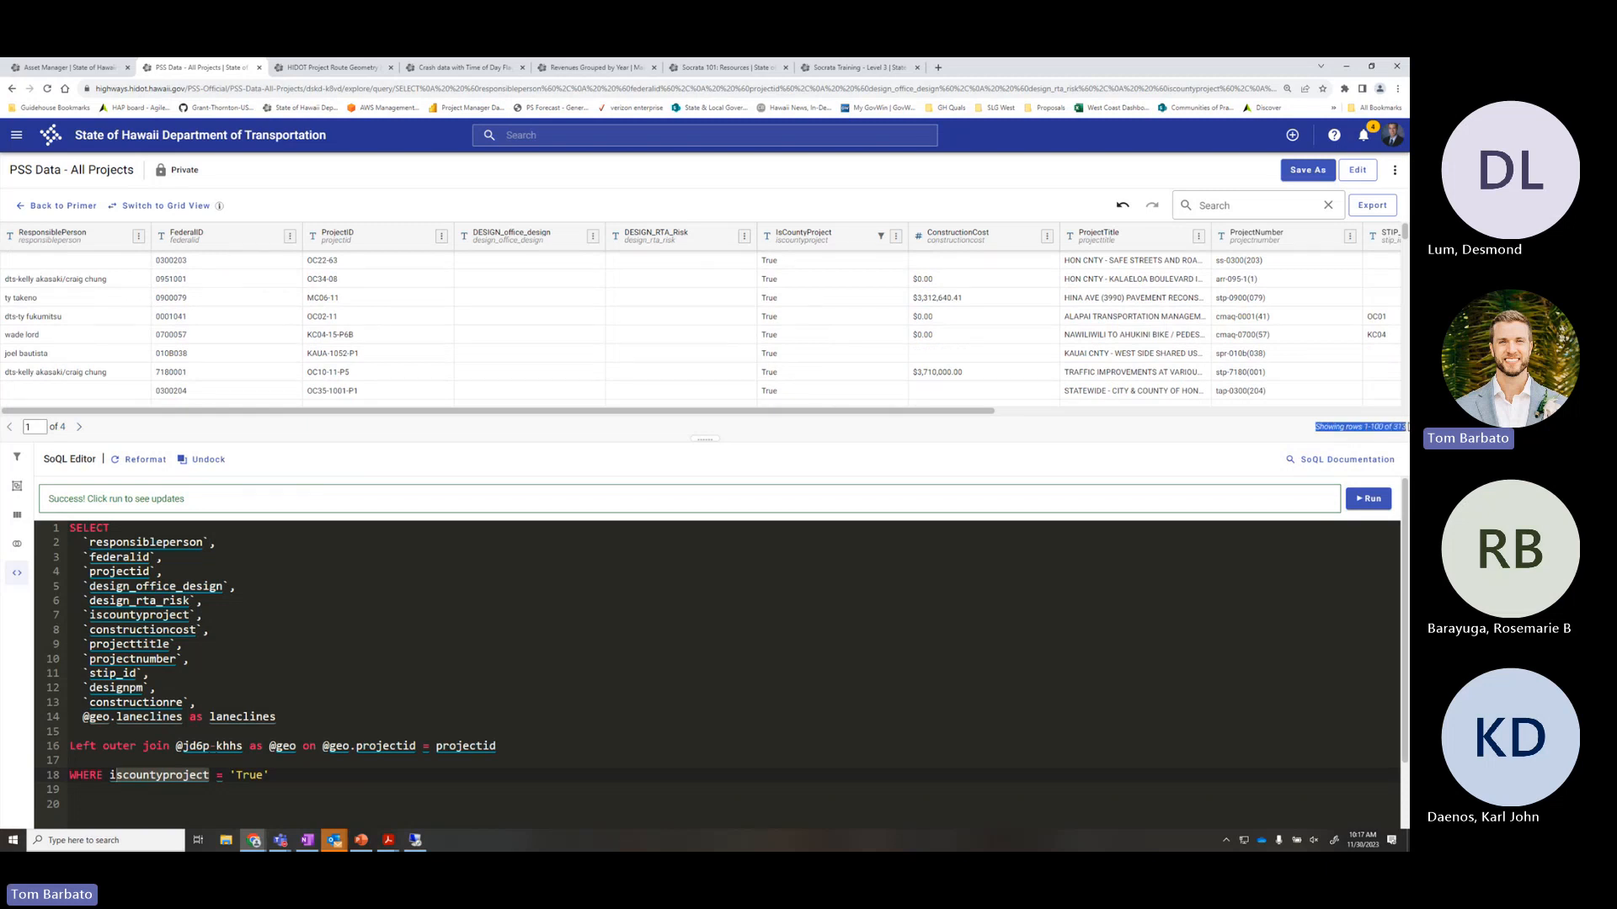
pyautogui.click(1278, 432)
pyautogui.click(336, 778)
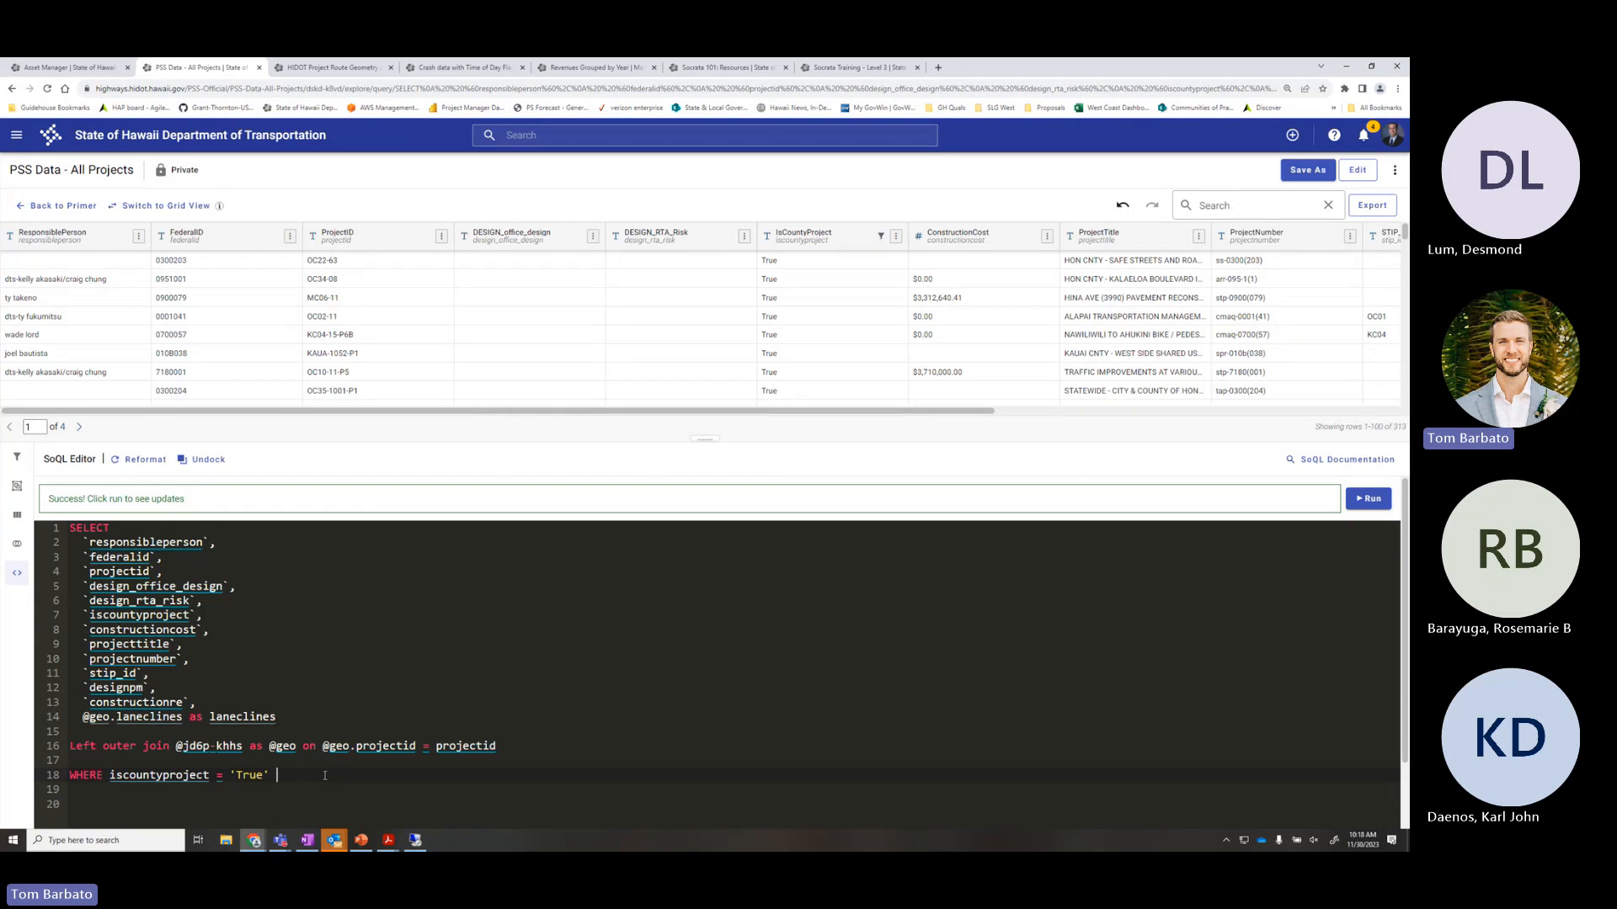
# Append 'and calculatedsubstantialcomplete is not null' to the WHERE clause and rerun it
pyautogui.write('and')
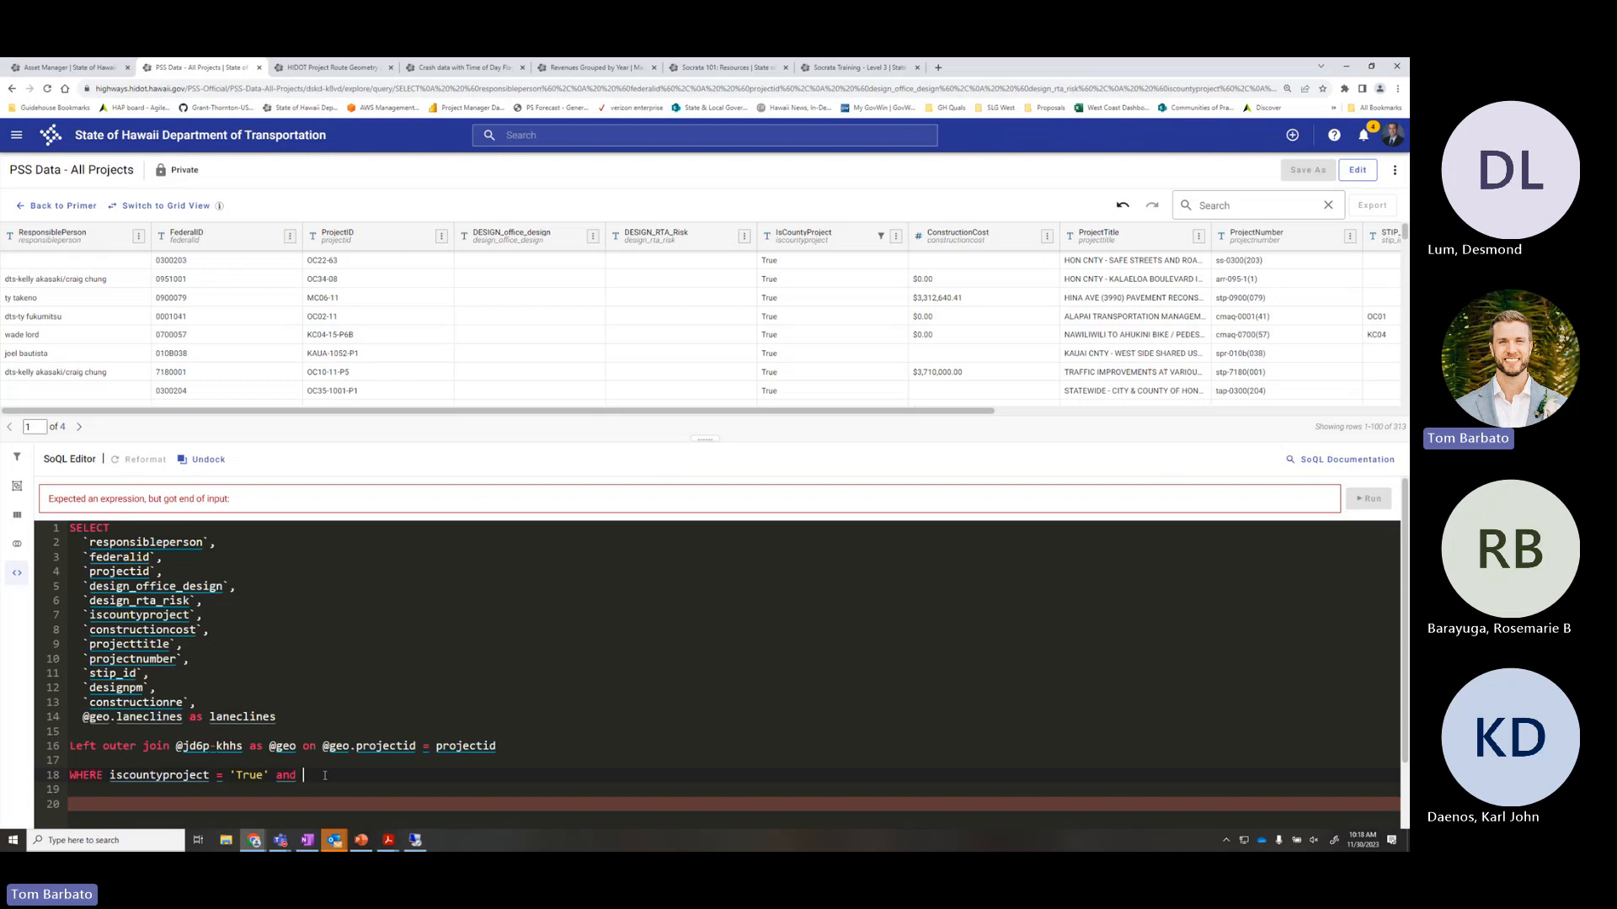
pyautogui.write('calcu')
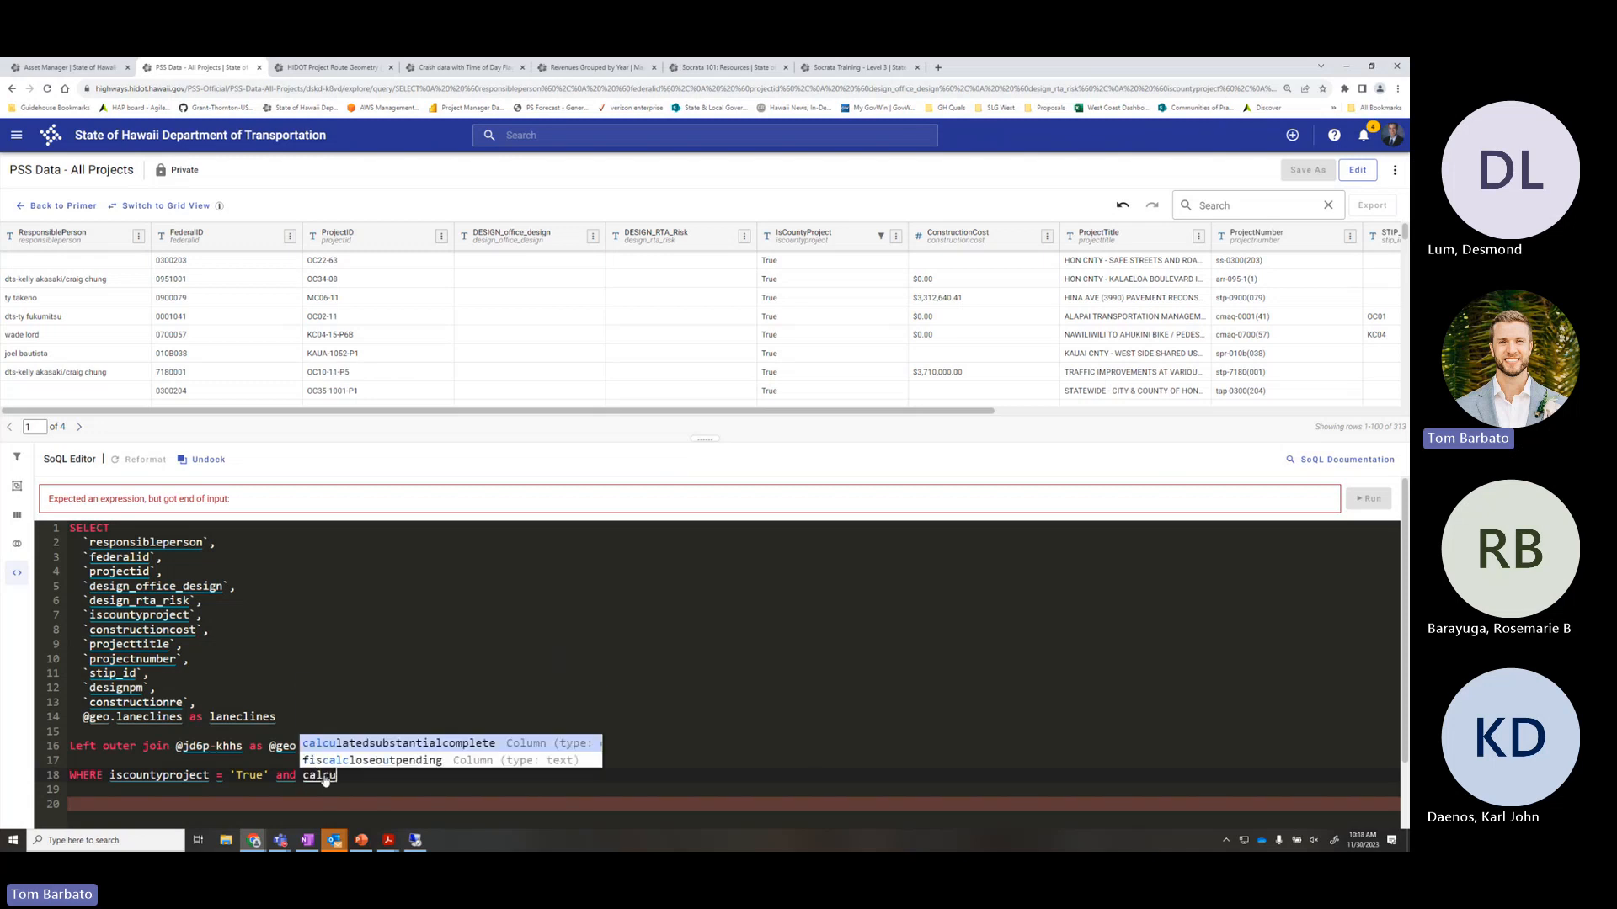
pyautogui.press('Tab')
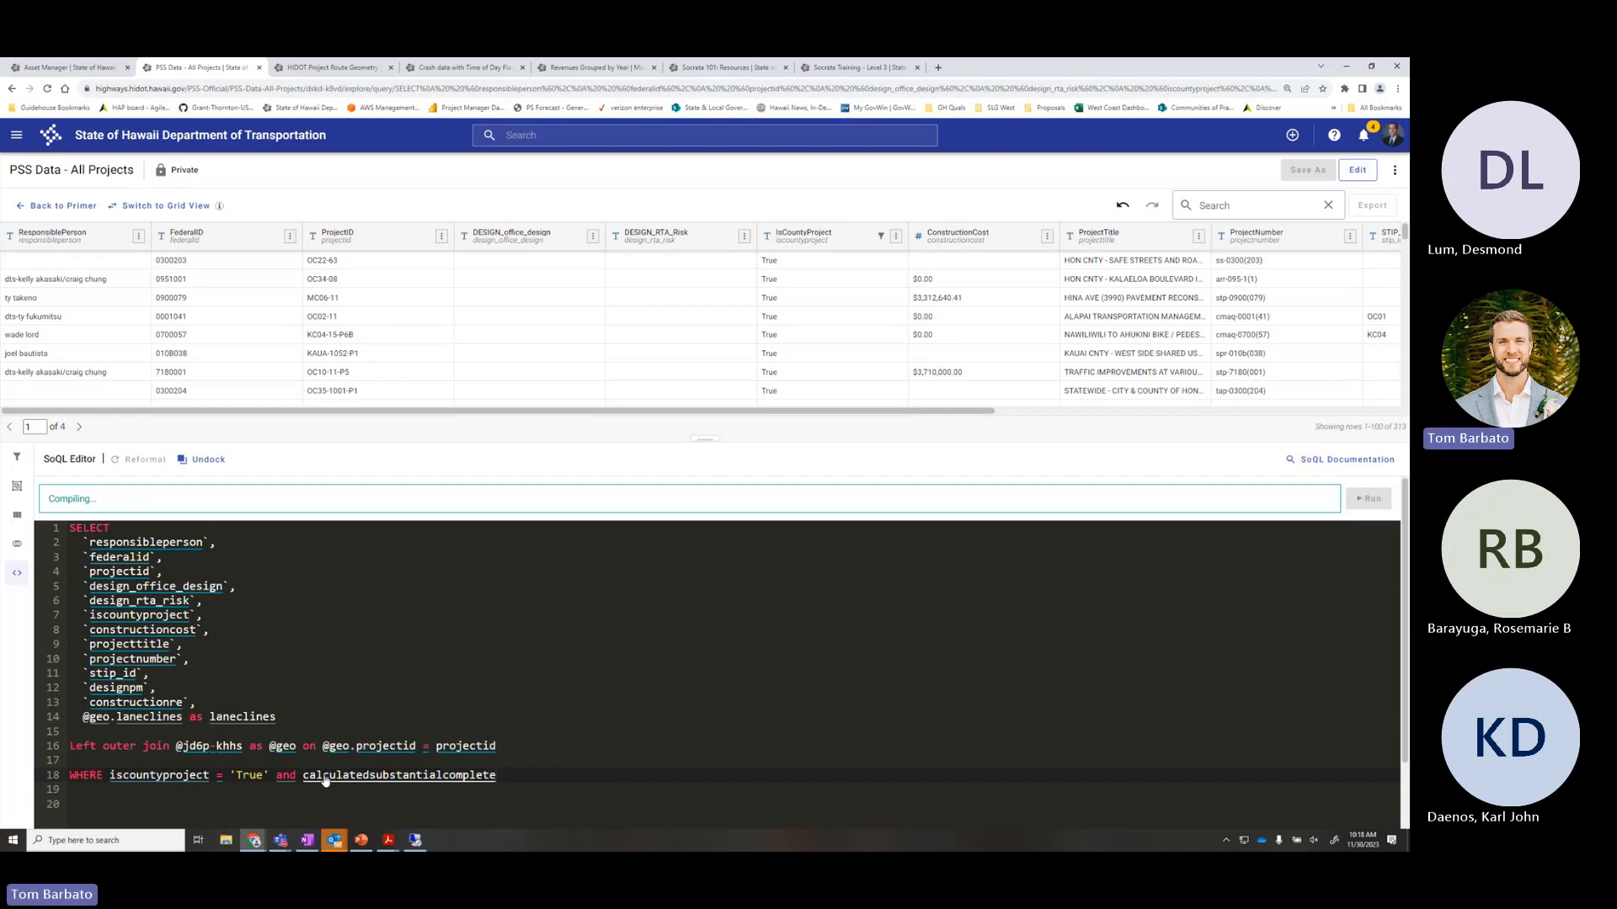
pyautogui.write('is not null')
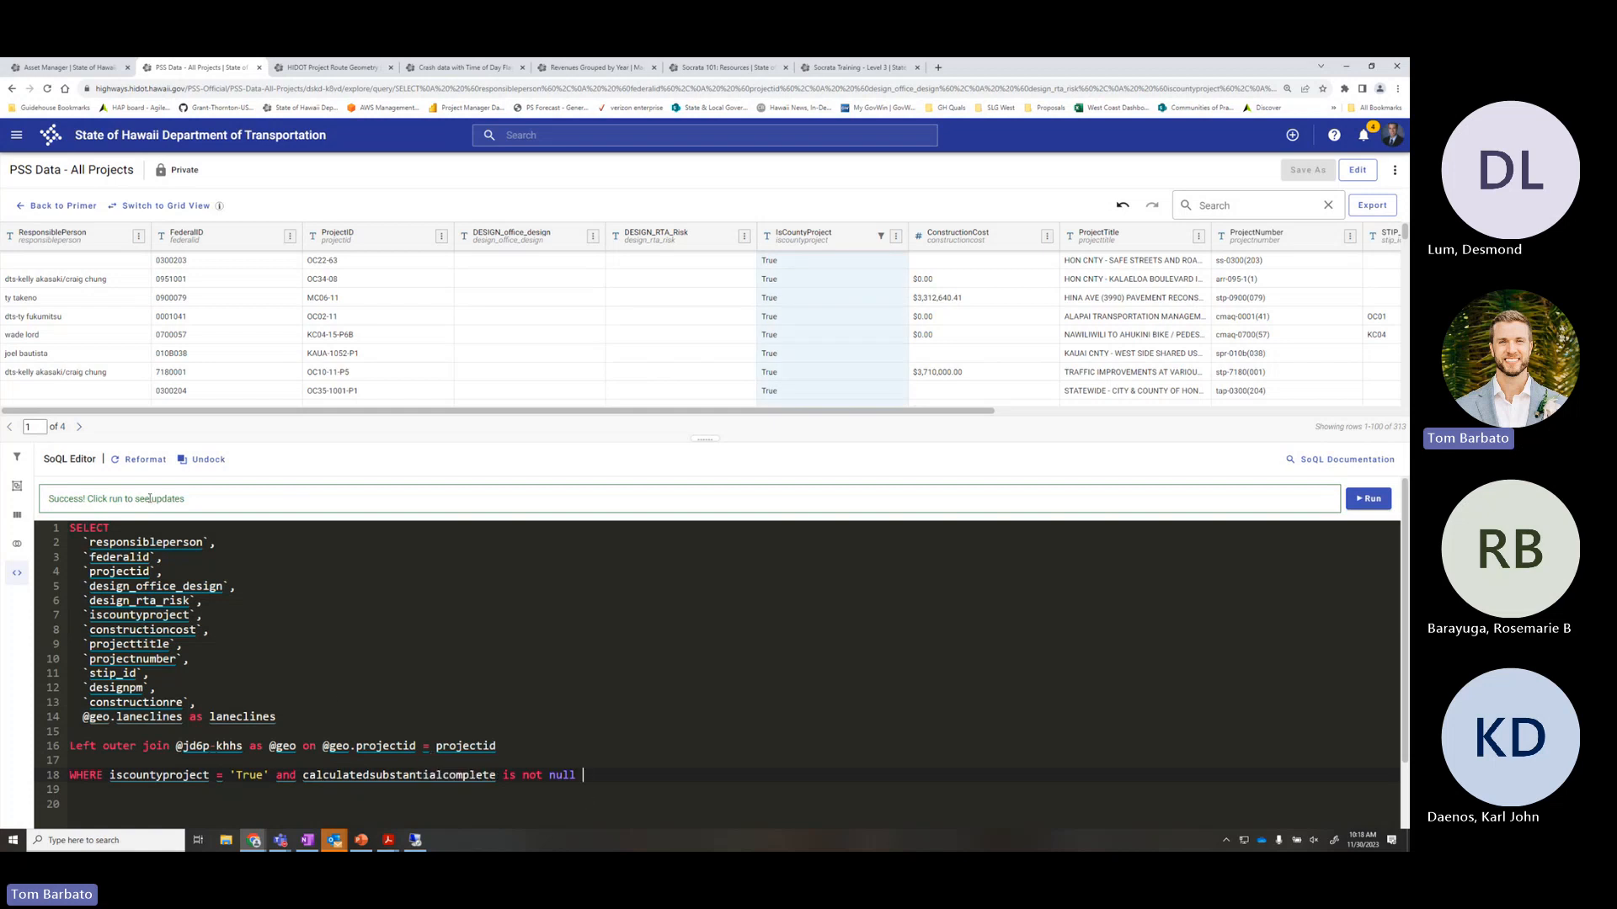
pyautogui.moveTo(157, 499); pyautogui.dragTo(220, 508)
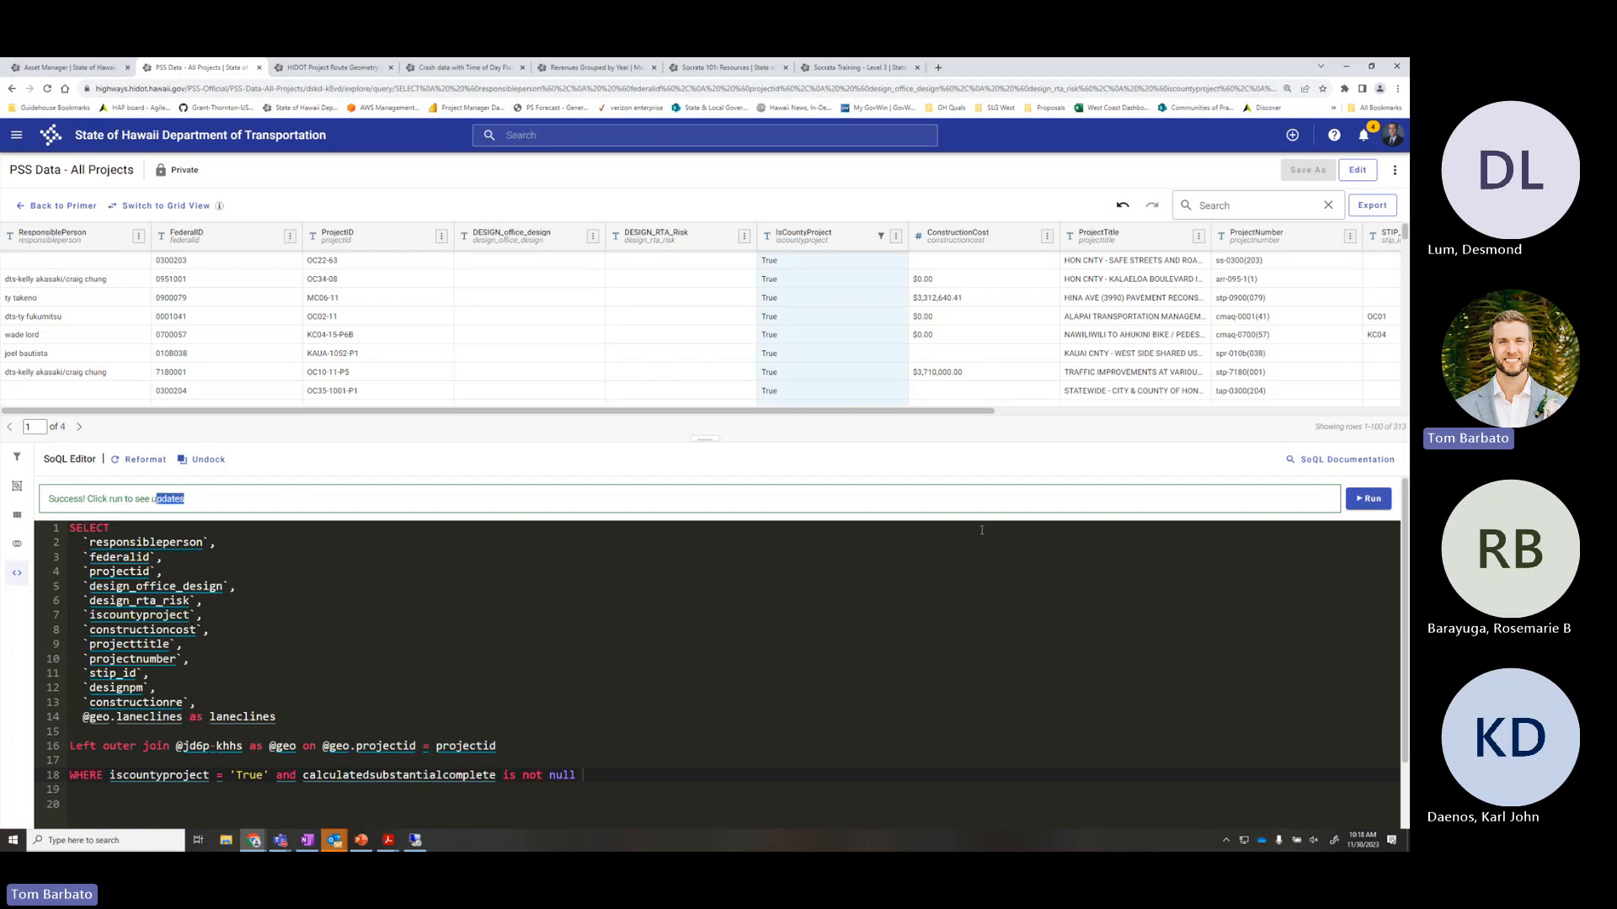
pyautogui.click(1367, 500)
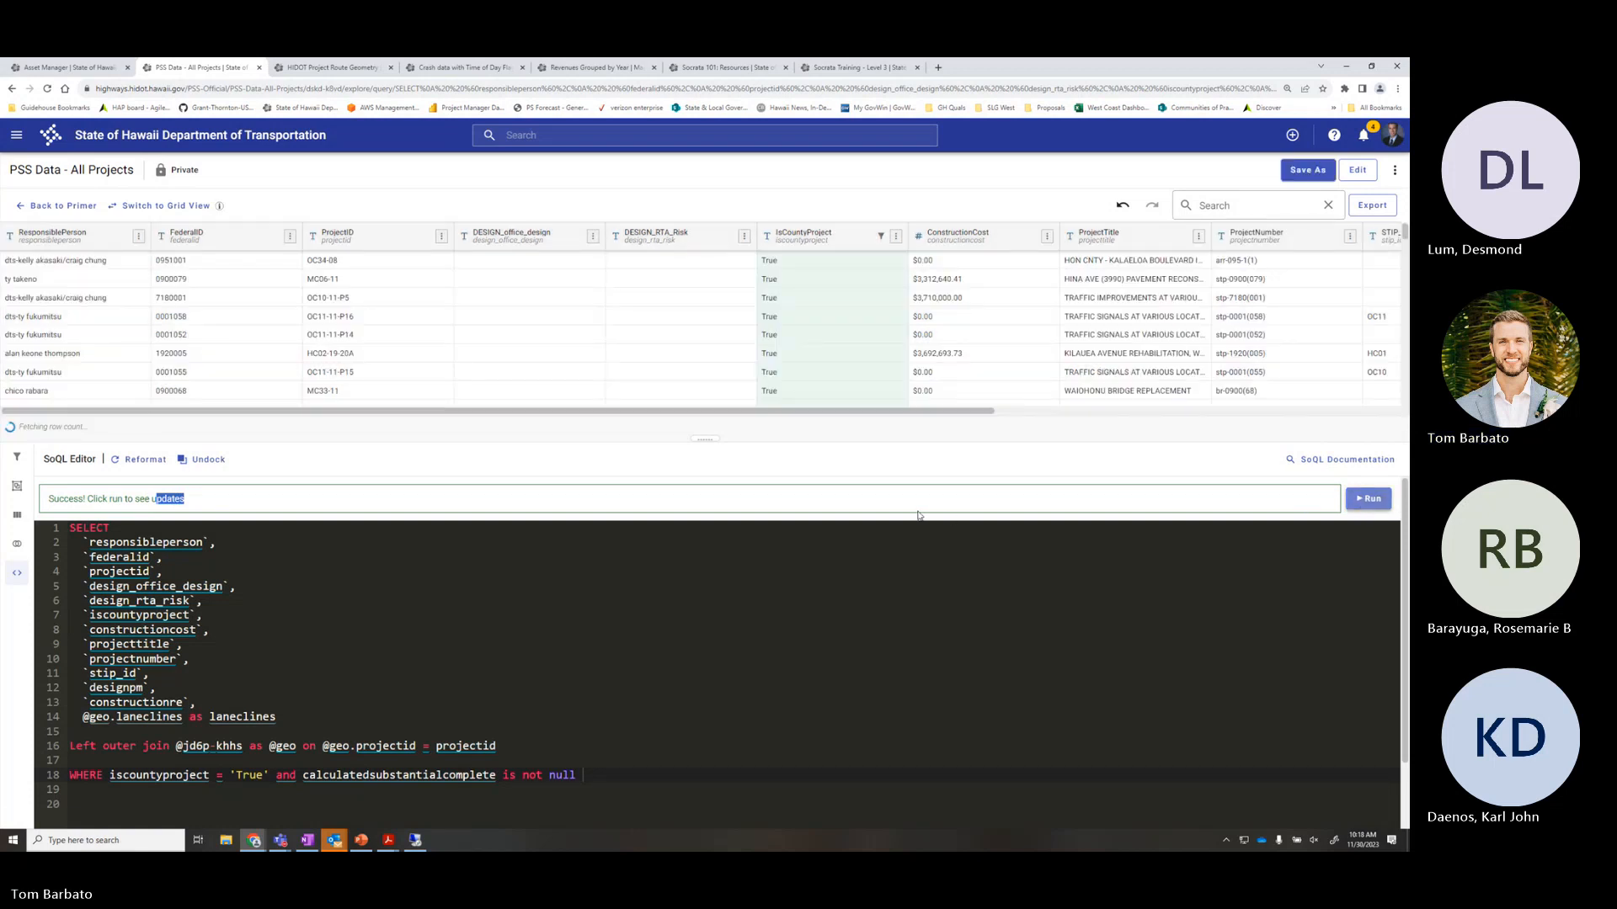
pyautogui.doubleClick(495, 775)
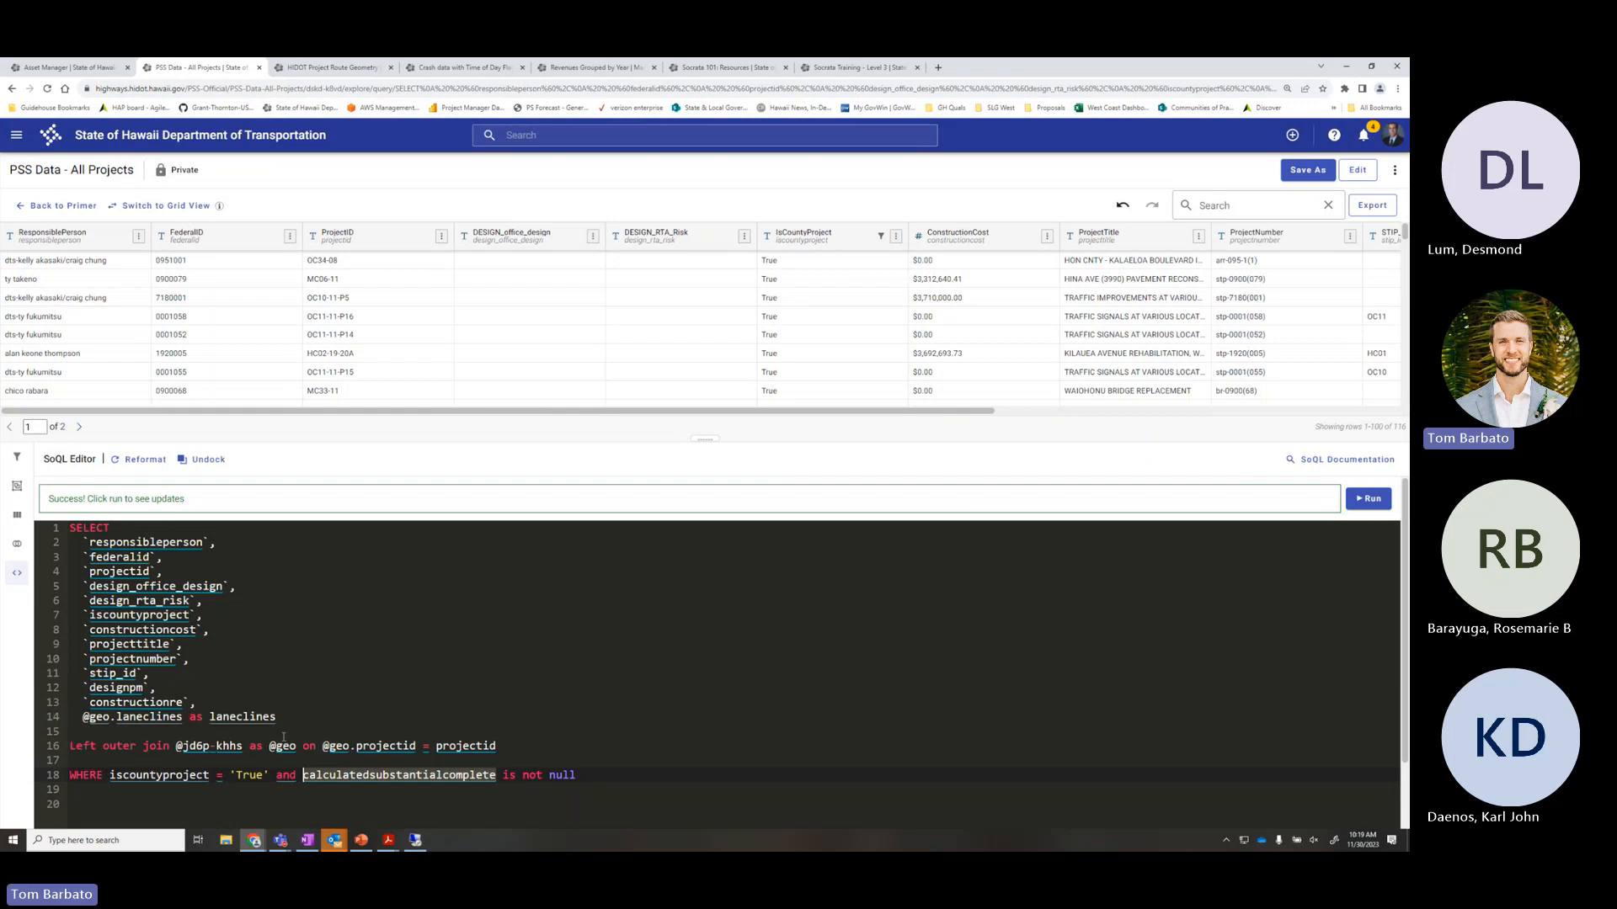
pyautogui.moveTo(277, 717); pyautogui.dragTo(70, 543)
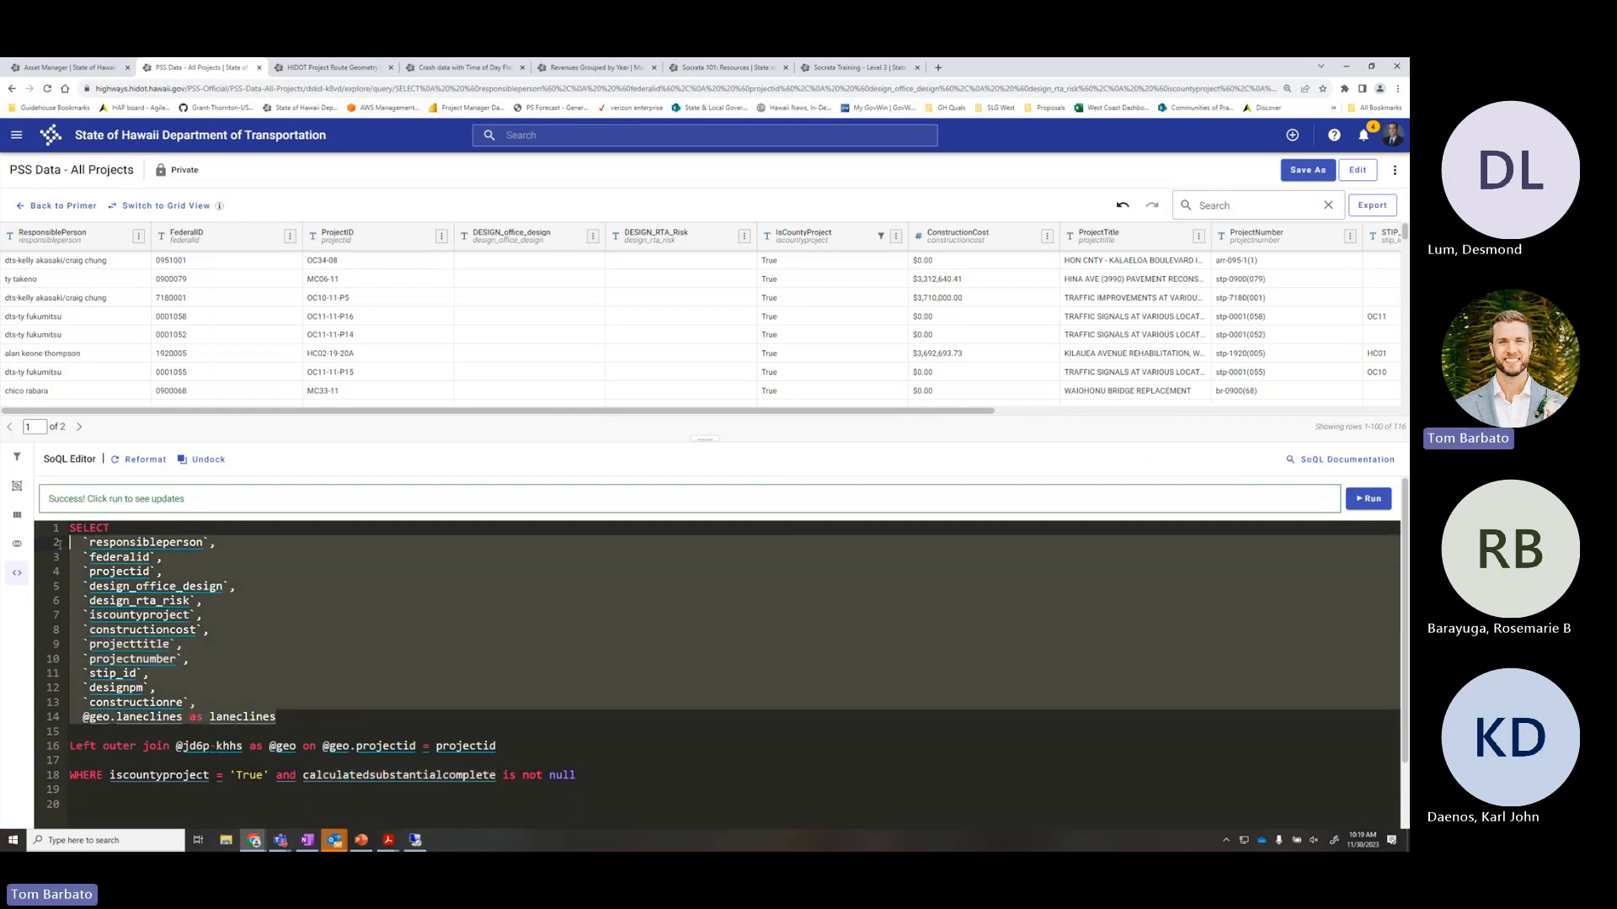
pyautogui.click(324, 804)
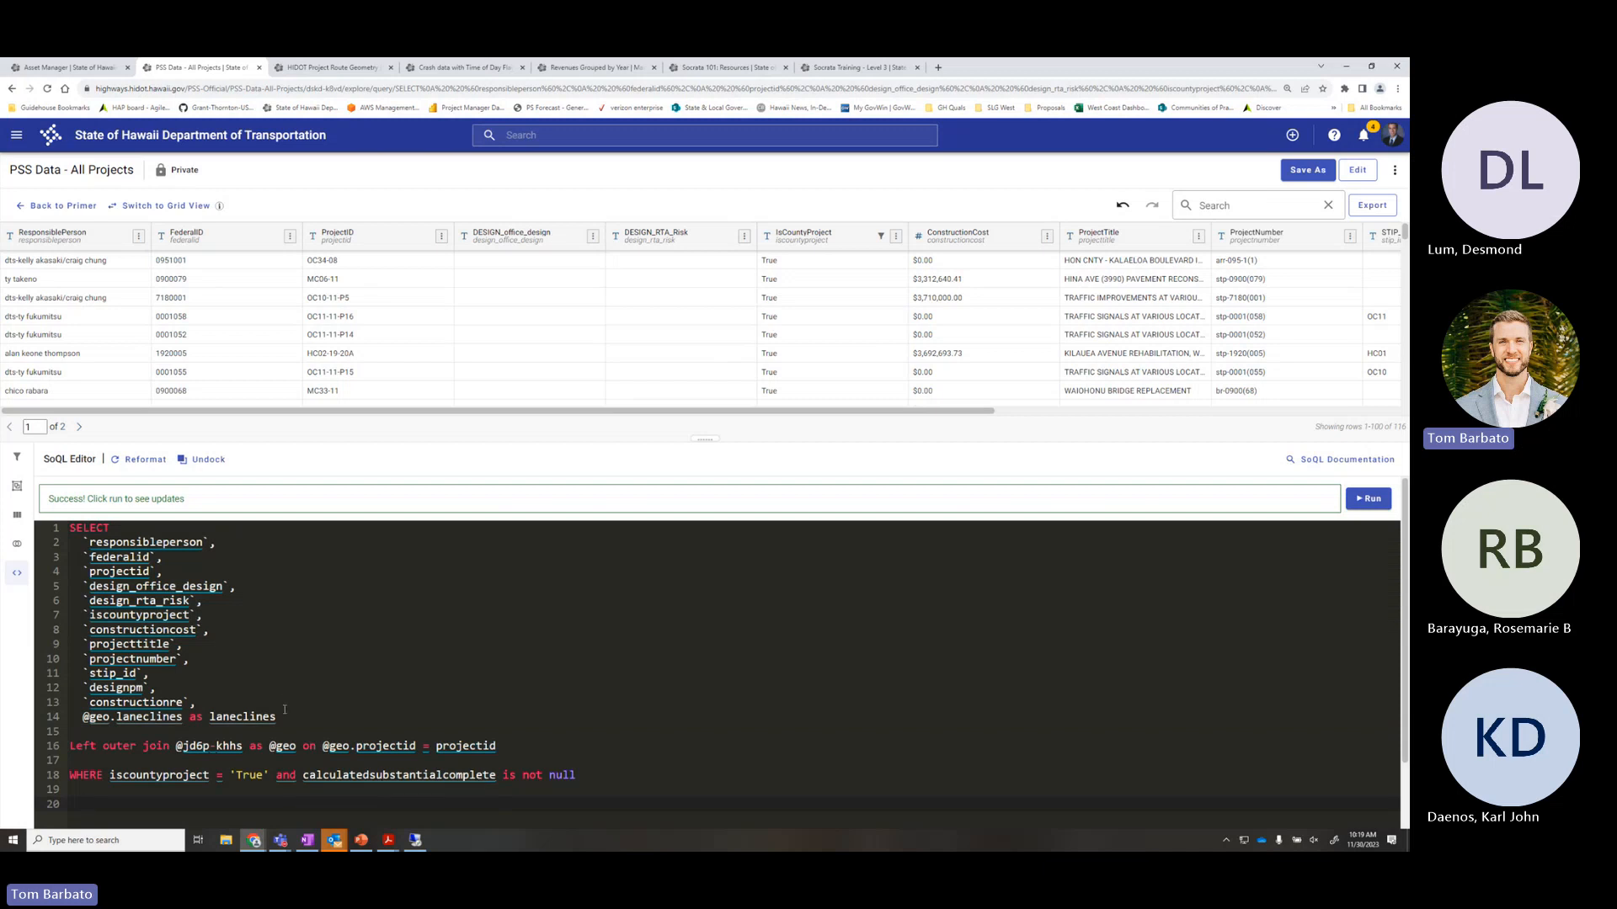
pyautogui.moveTo(278, 717); pyautogui.dragTo(59, 551)
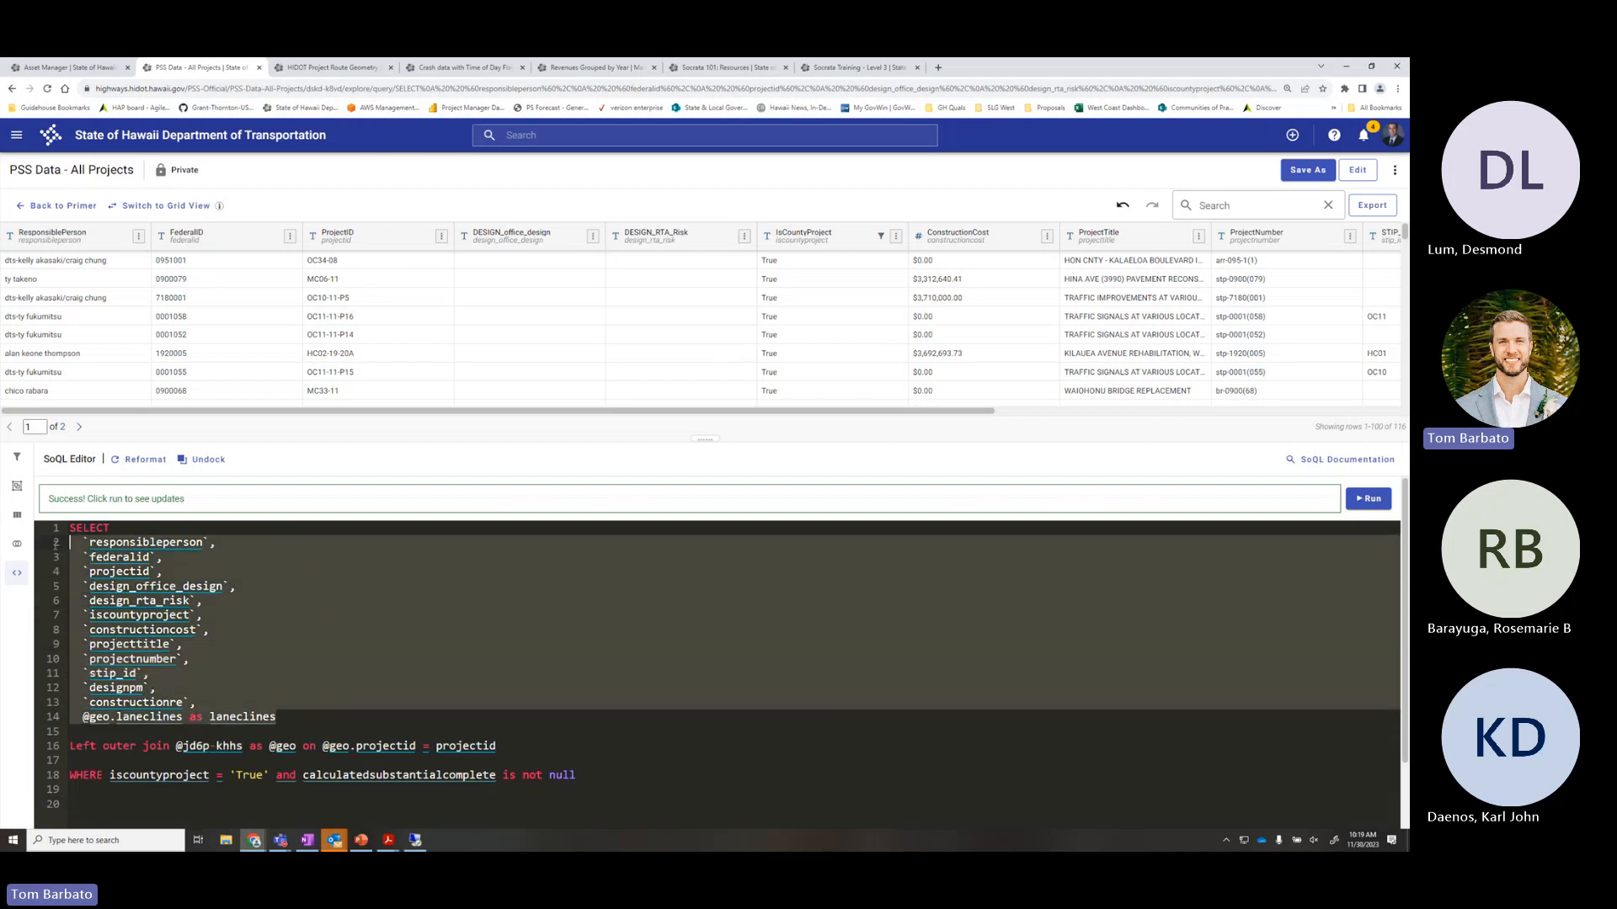
pyautogui.click(321, 703)
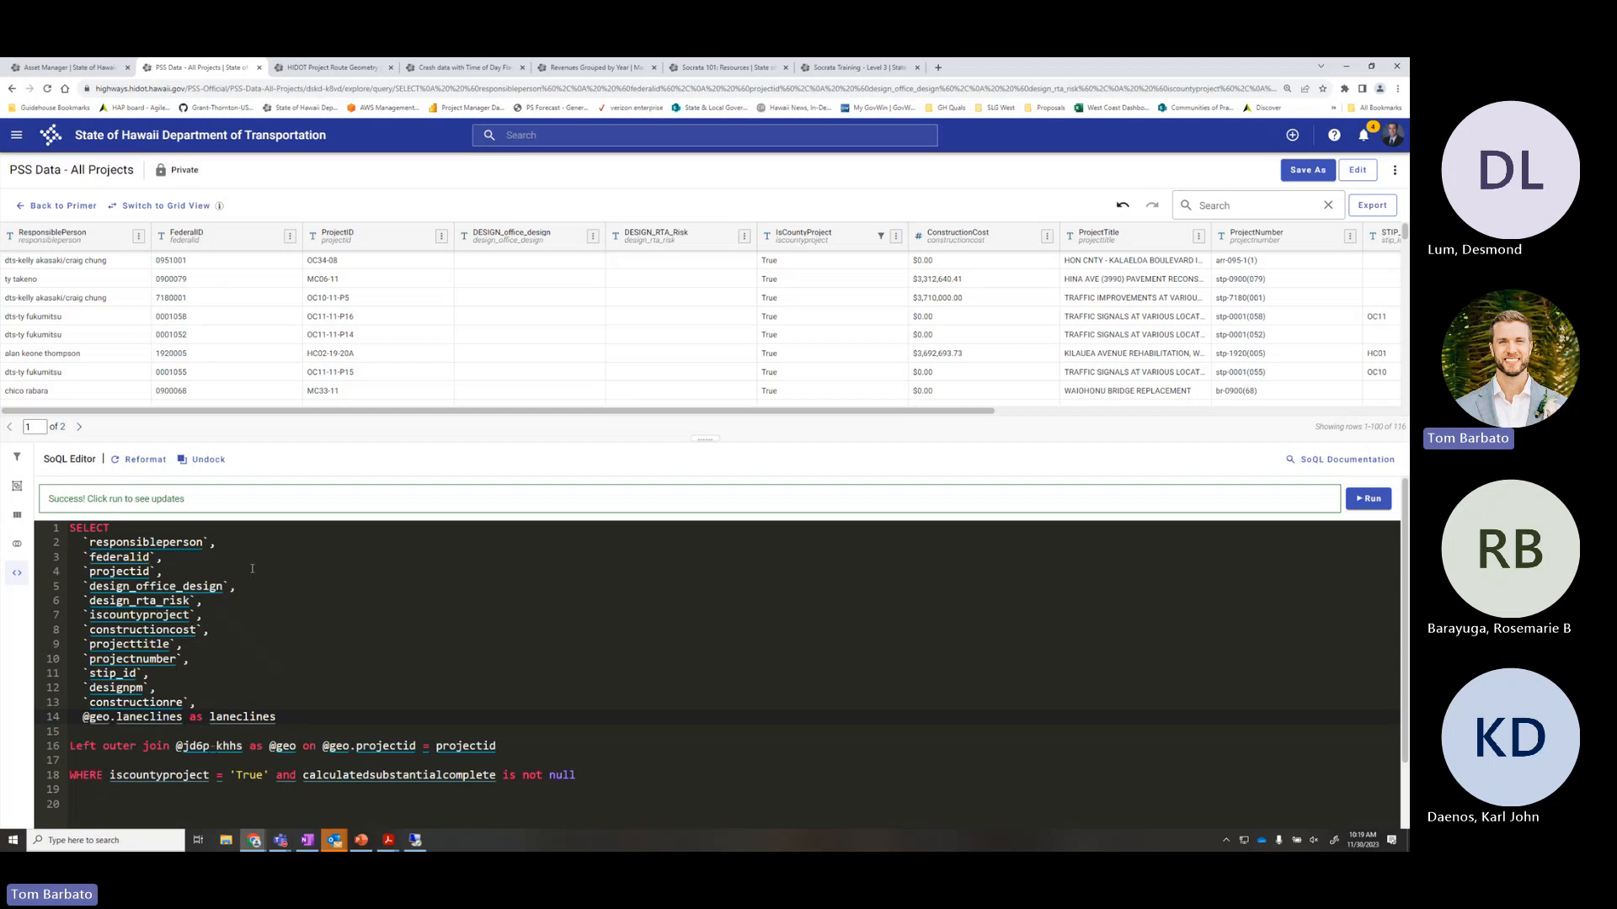
pyautogui.moveTo(237, 586); pyautogui.dragTo(70, 542)
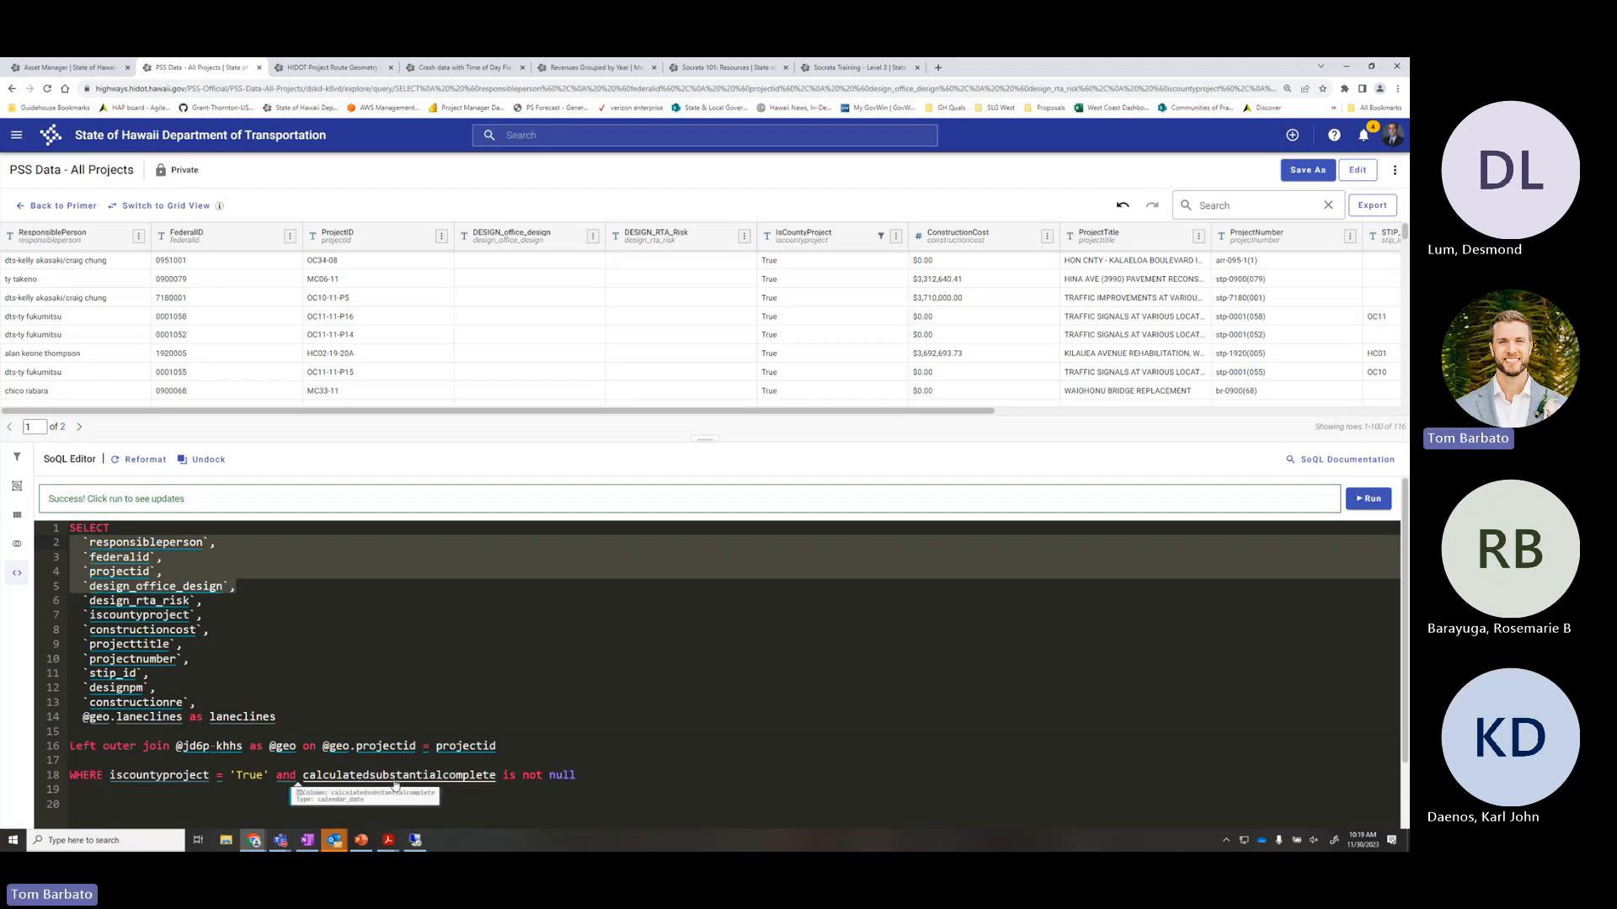
pyautogui.click(588, 774)
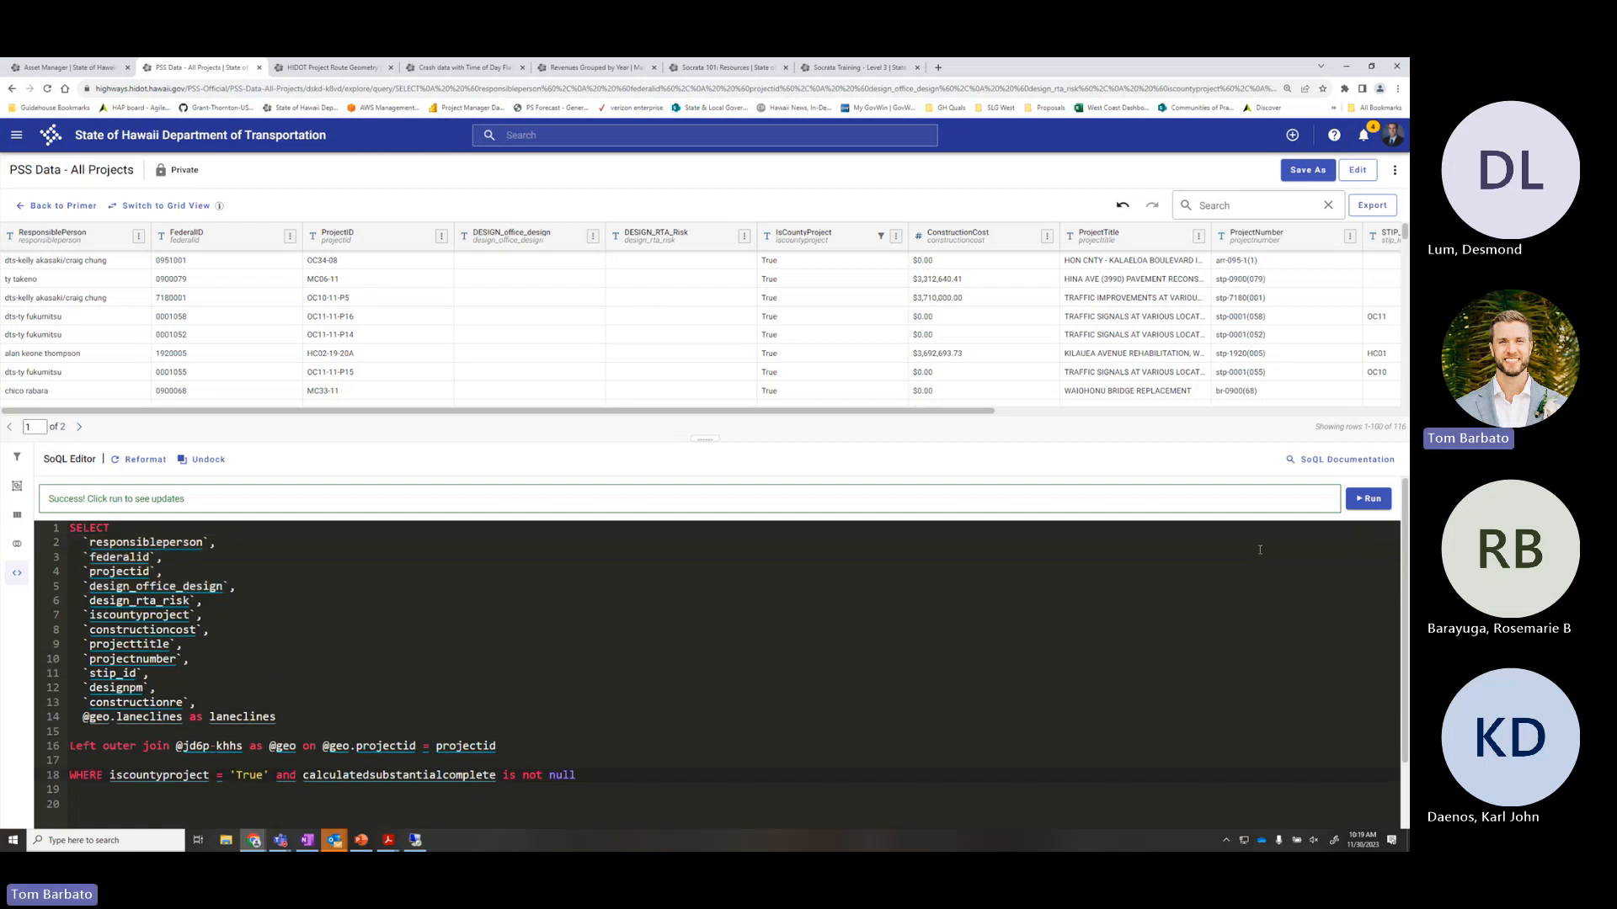
pyautogui.click(1369, 499)
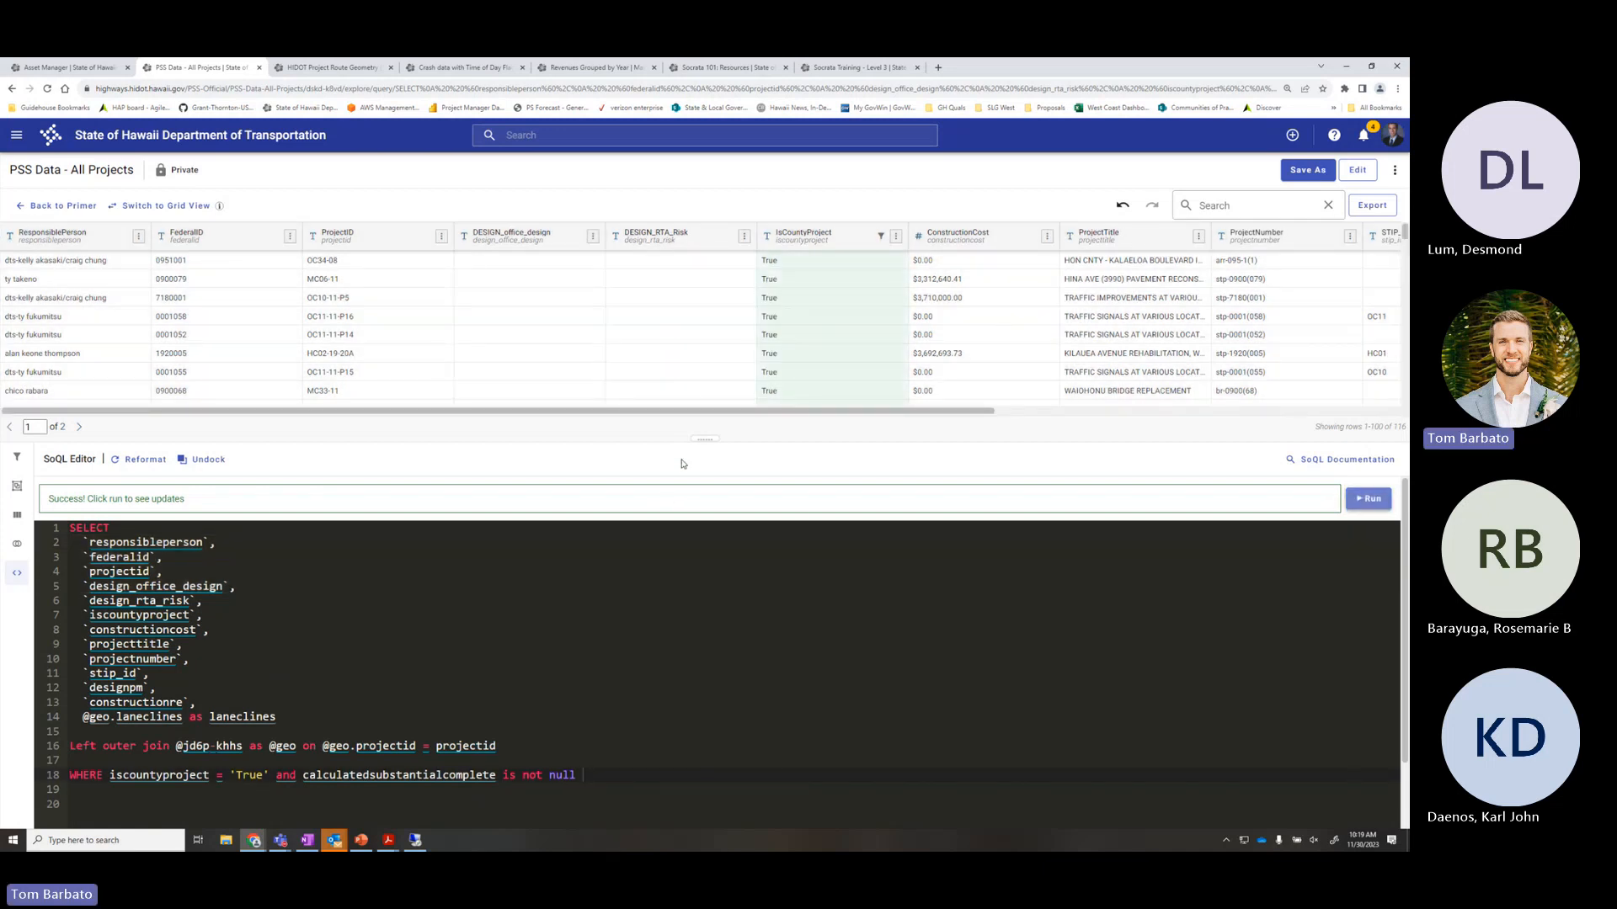
pyautogui.doubleClick(1401, 428)
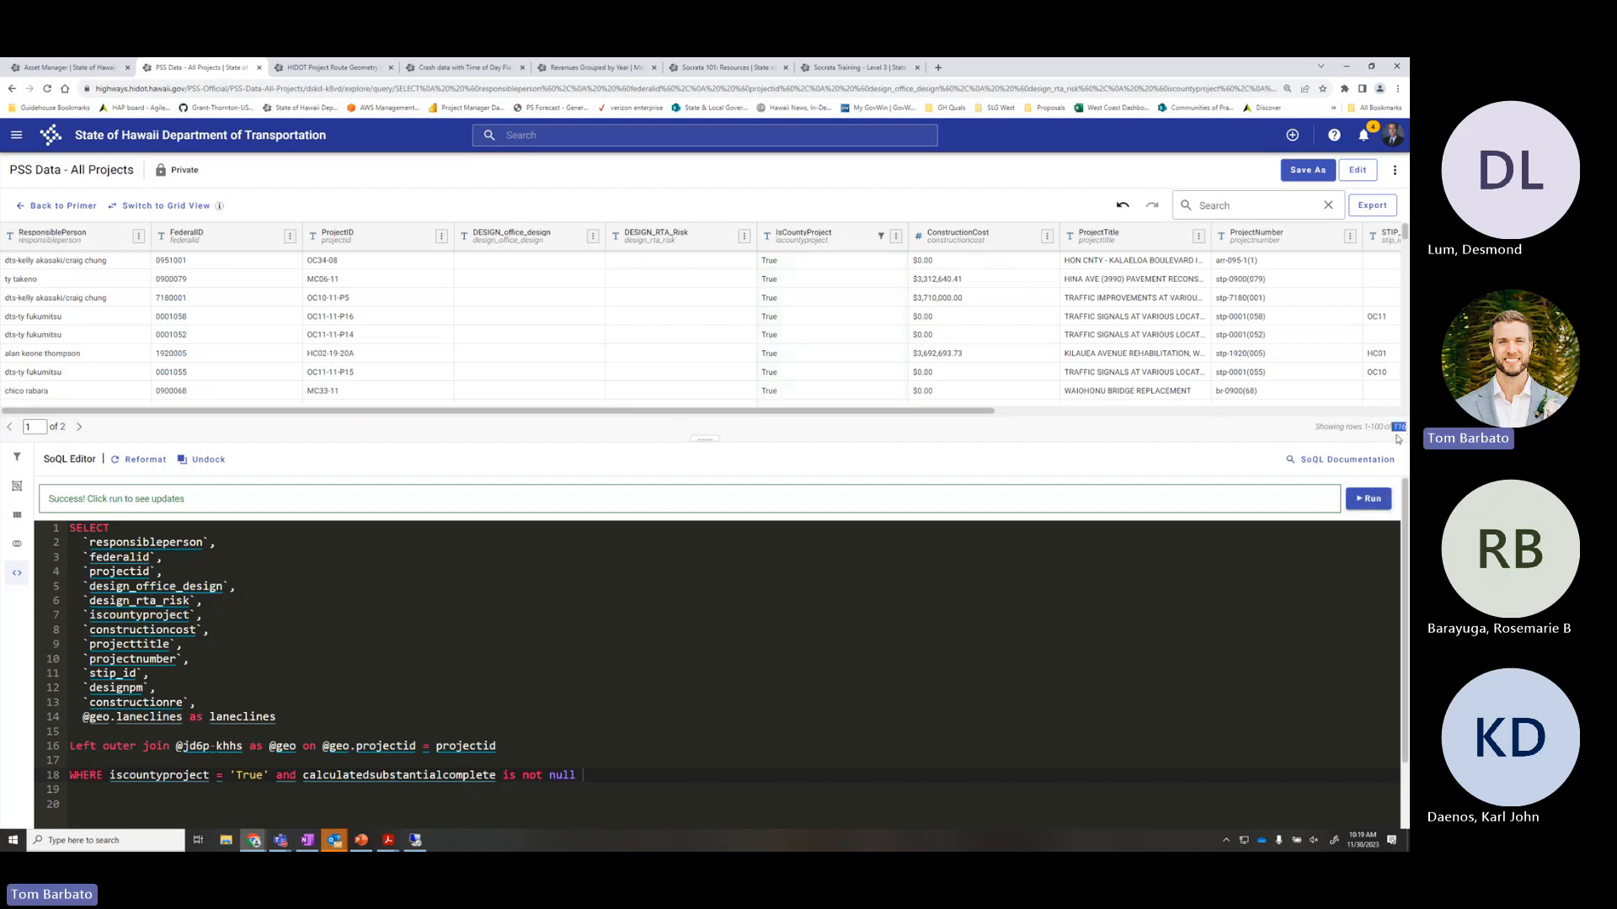
pyautogui.click(546, 436)
# Strip the joining operator and the = 'True' comparison from line 18
pyautogui.click(272, 775)
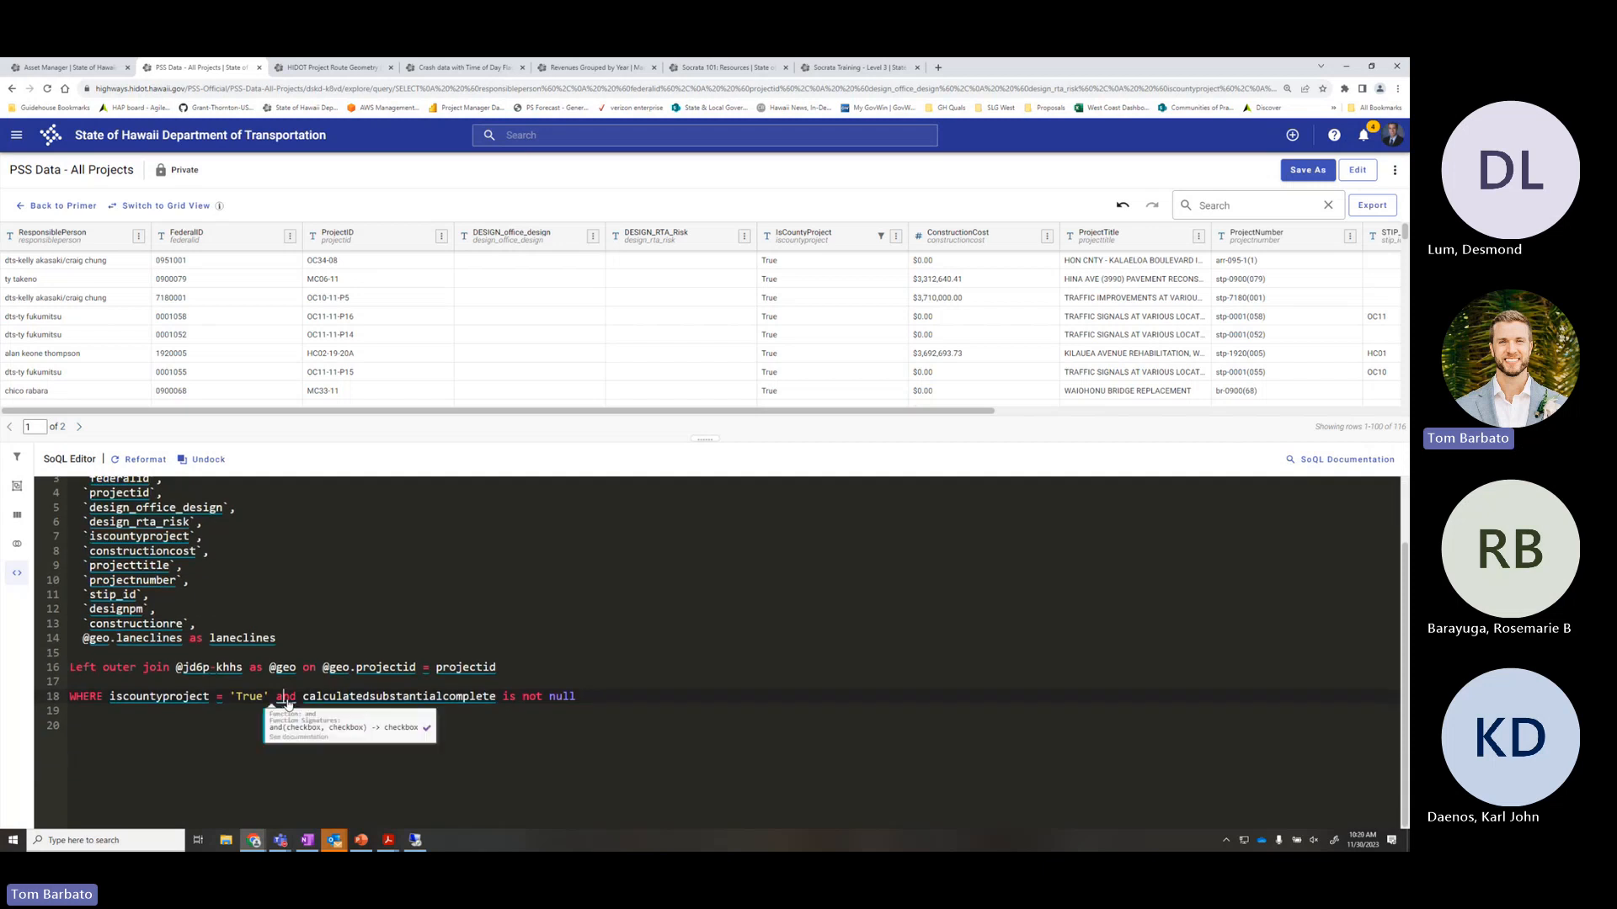
pyautogui.hotkey('ctrl', 'shift', 'Left')
pyautogui.write('or')
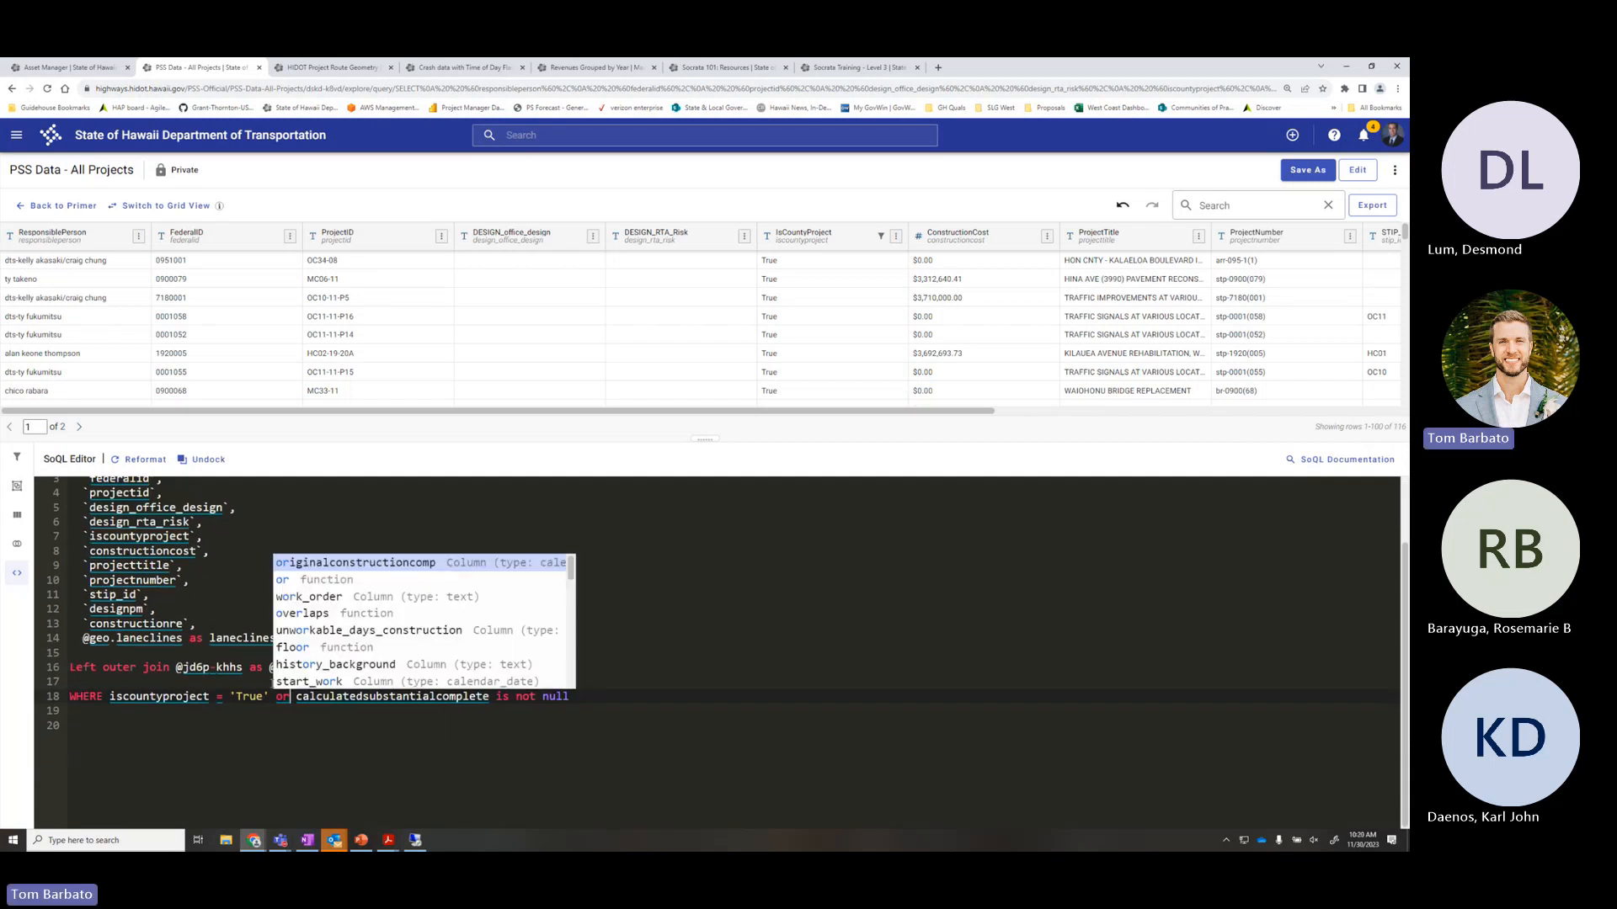
pyautogui.click(362, 735)
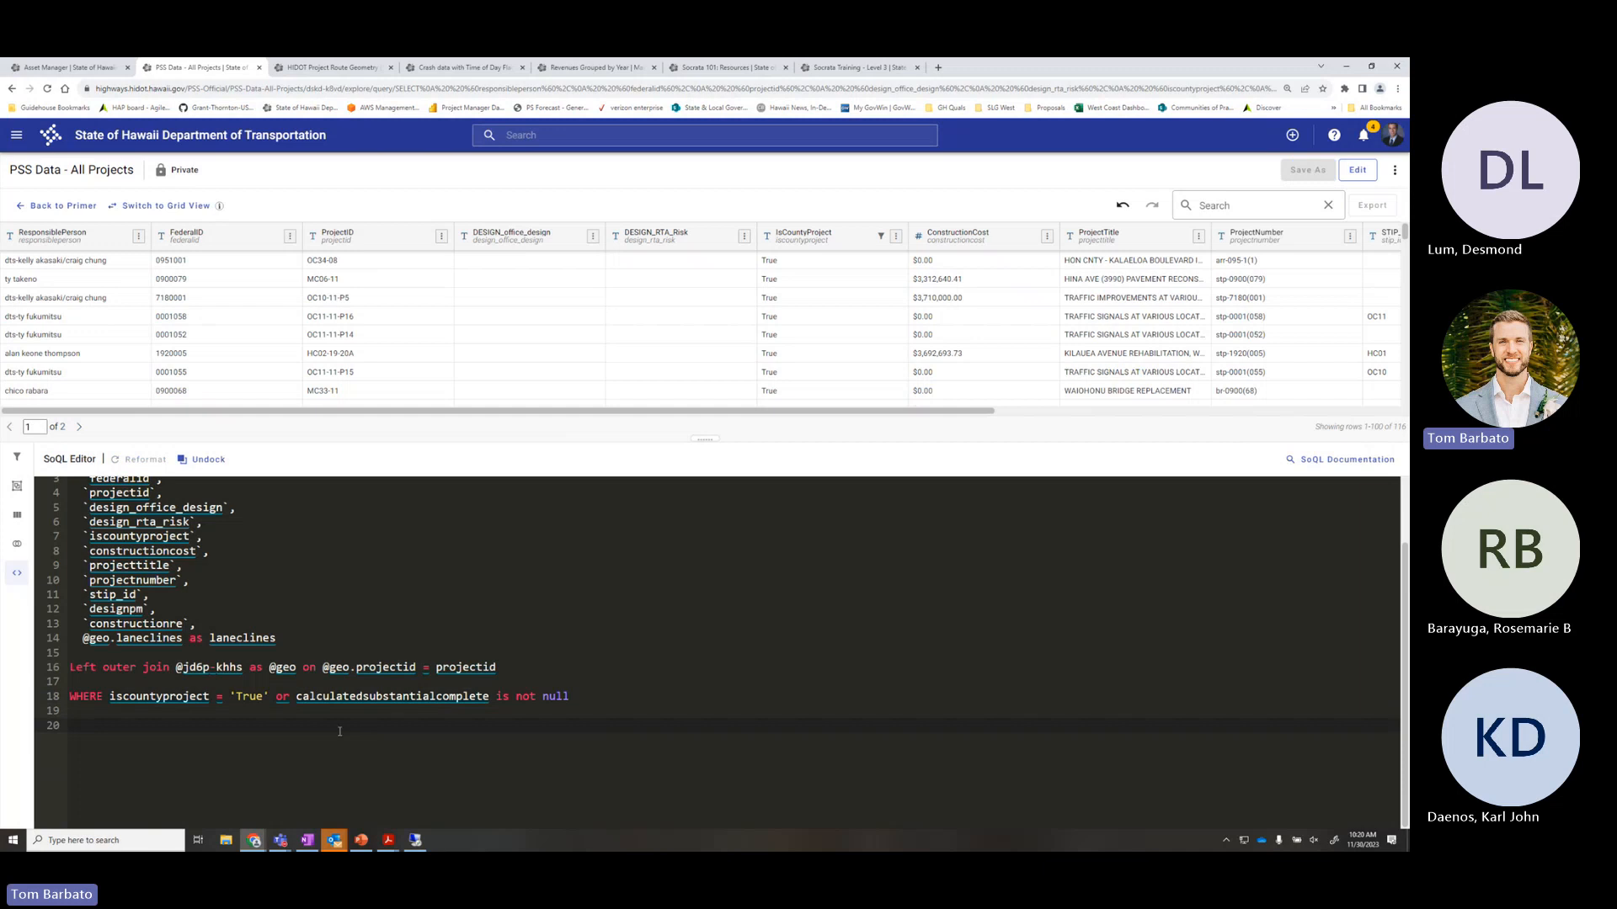
pyautogui.click(290, 697)
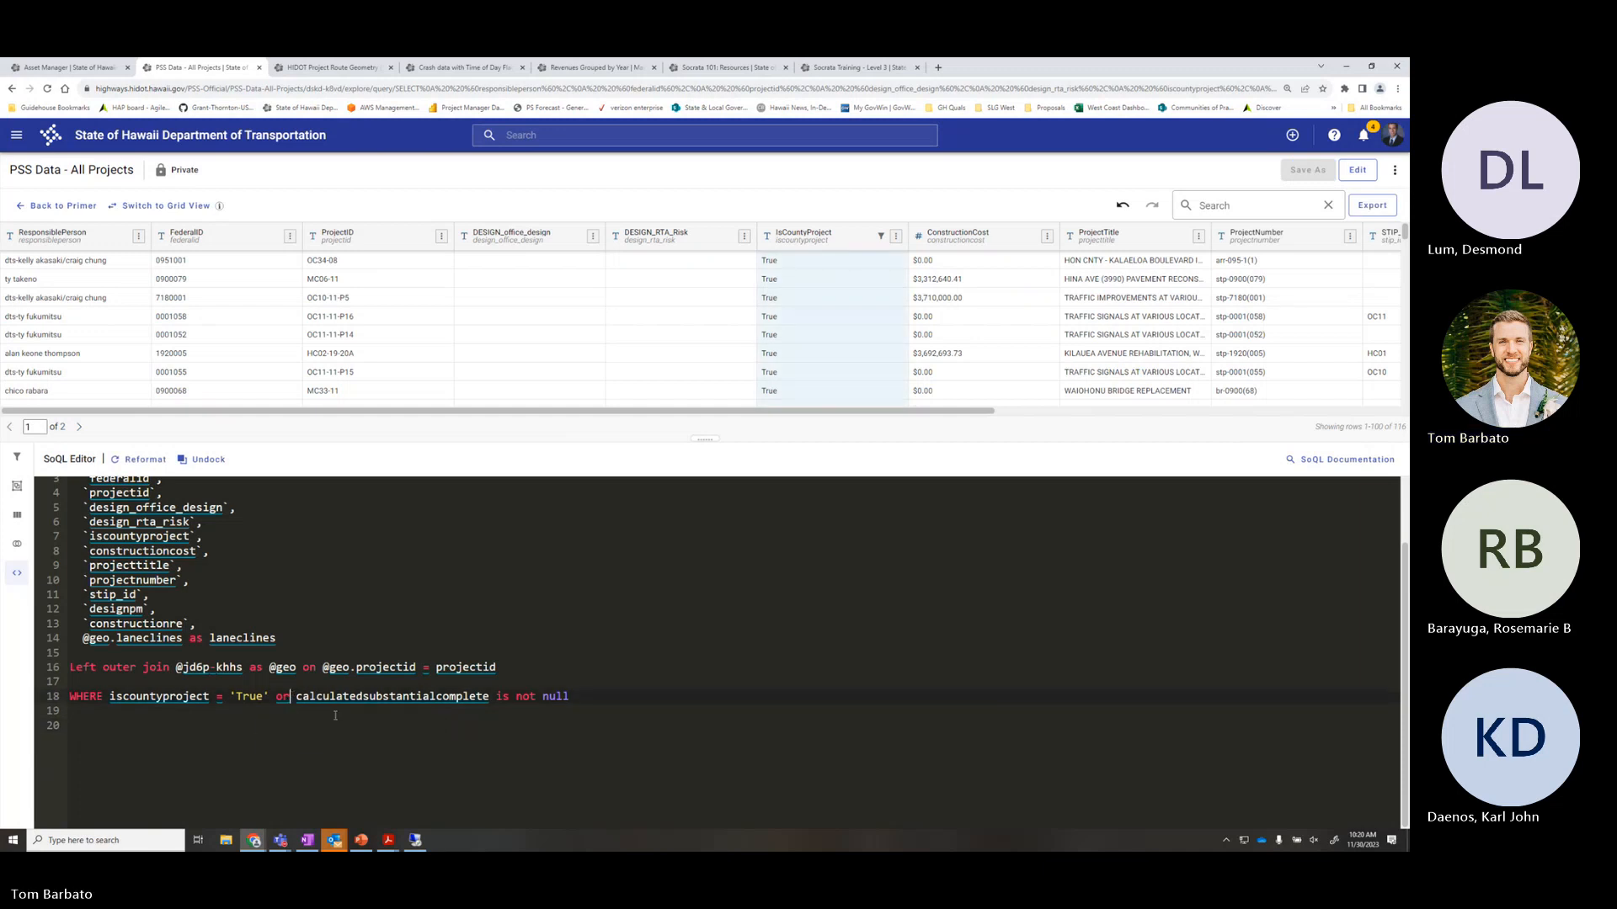
pyautogui.press('BackSpace')
pyautogui.press('BackSpace')
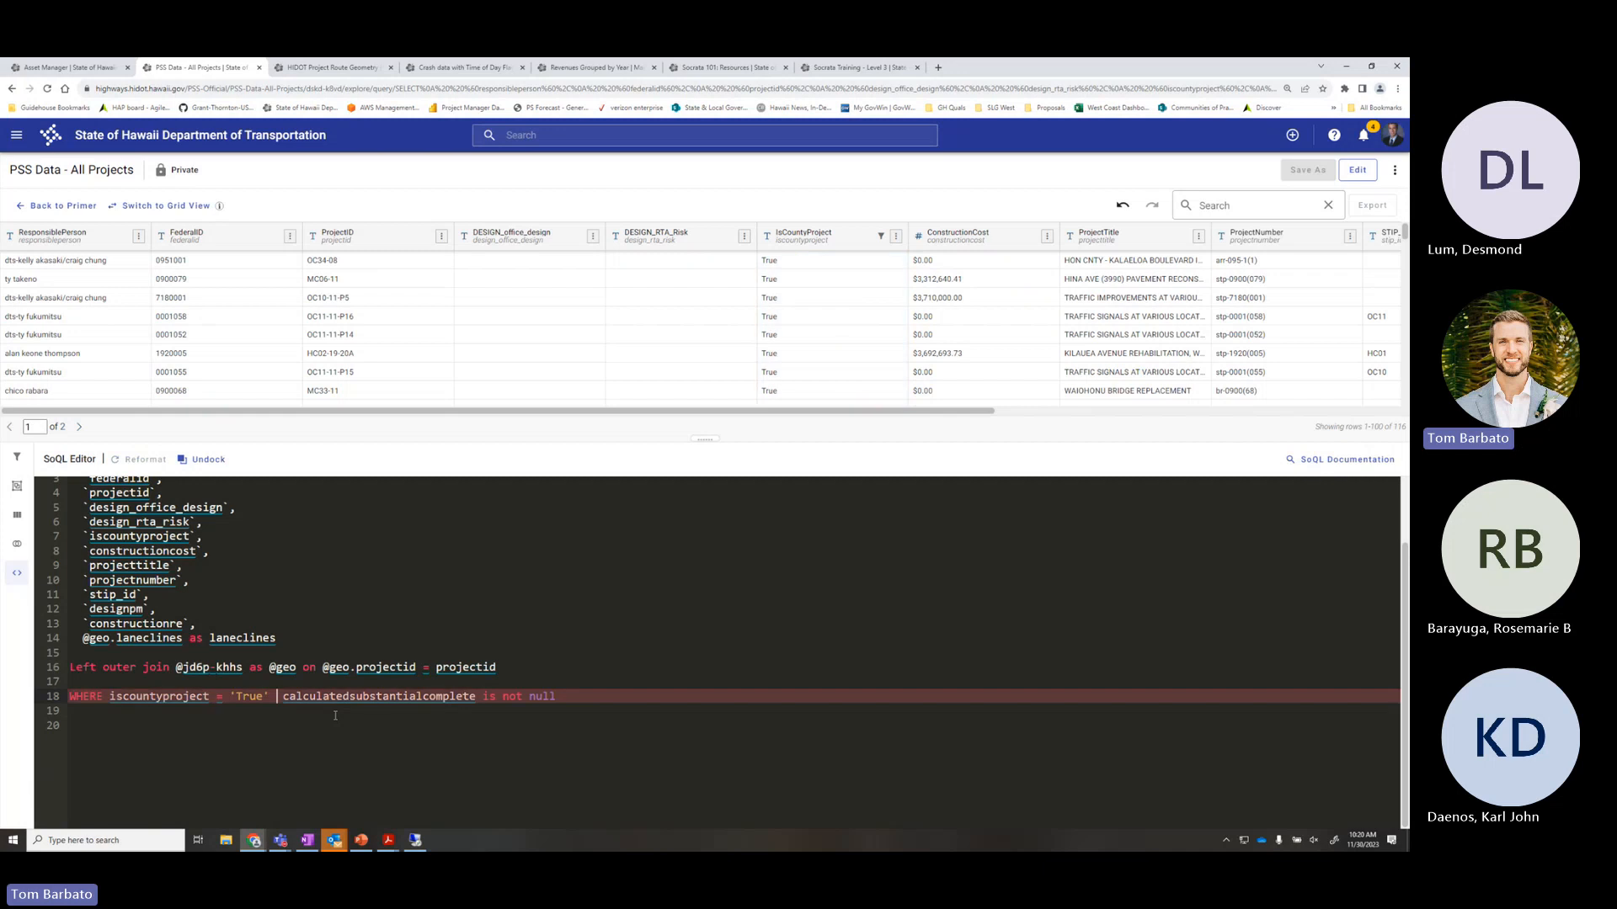
pyautogui.press('BackSpace')
pyautogui.press('BackSpace')
pyautogui.press('BackSpace')
pyautogui.press('BackSpace')
pyautogui.press('BackSpace')
pyautogui.press('BackSpace')
pyautogui.press('BackSpace')
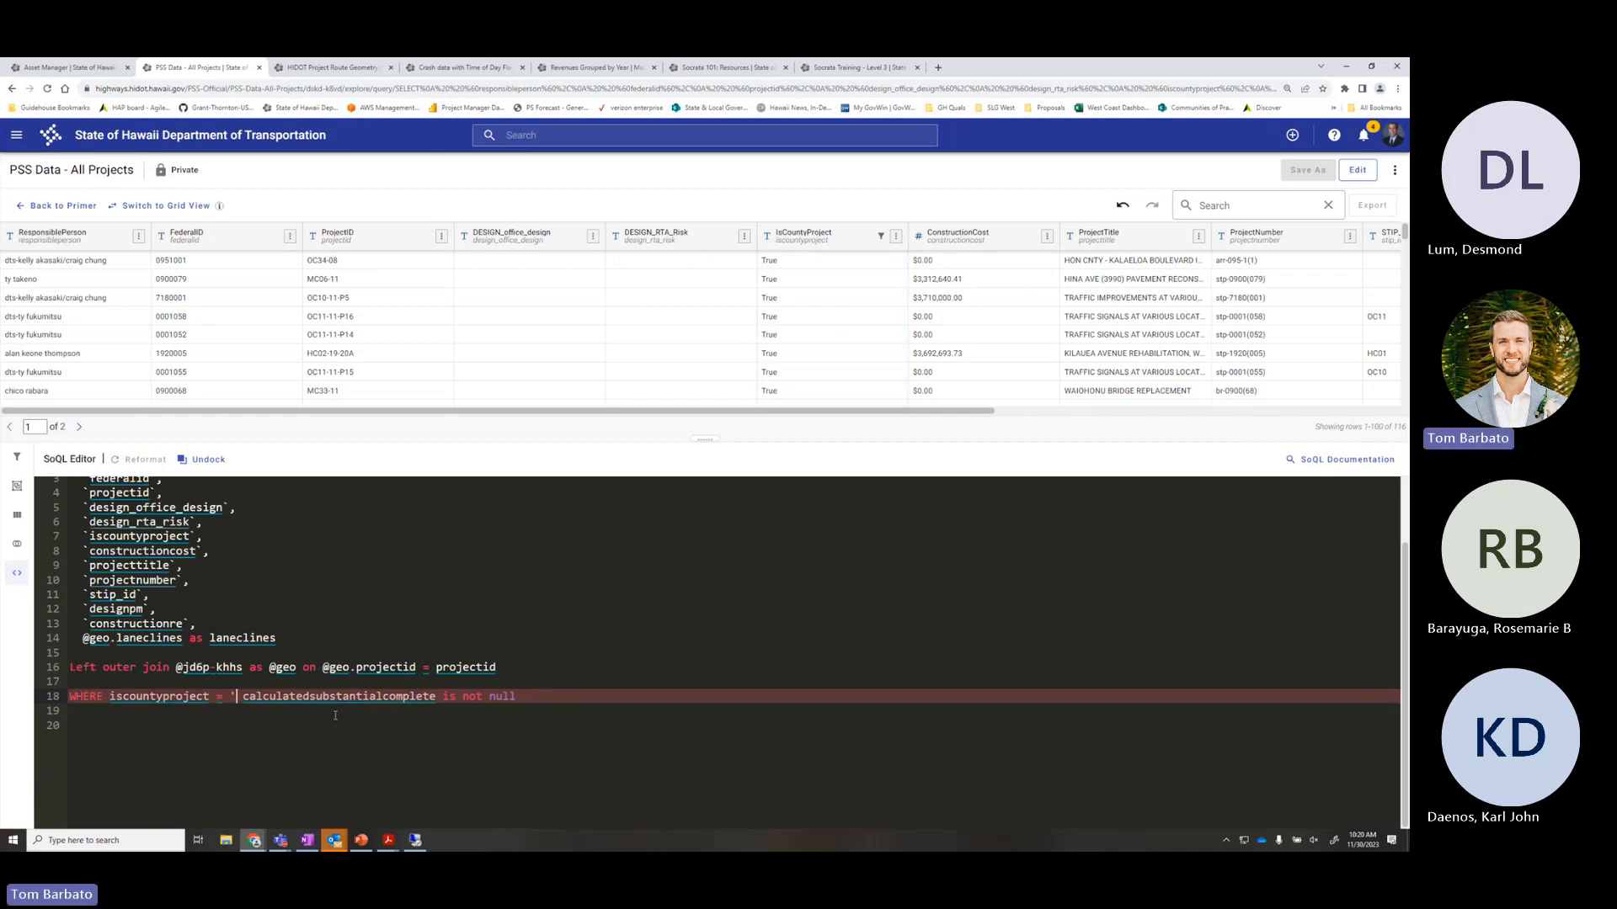
pyautogui.press('BackSpace')
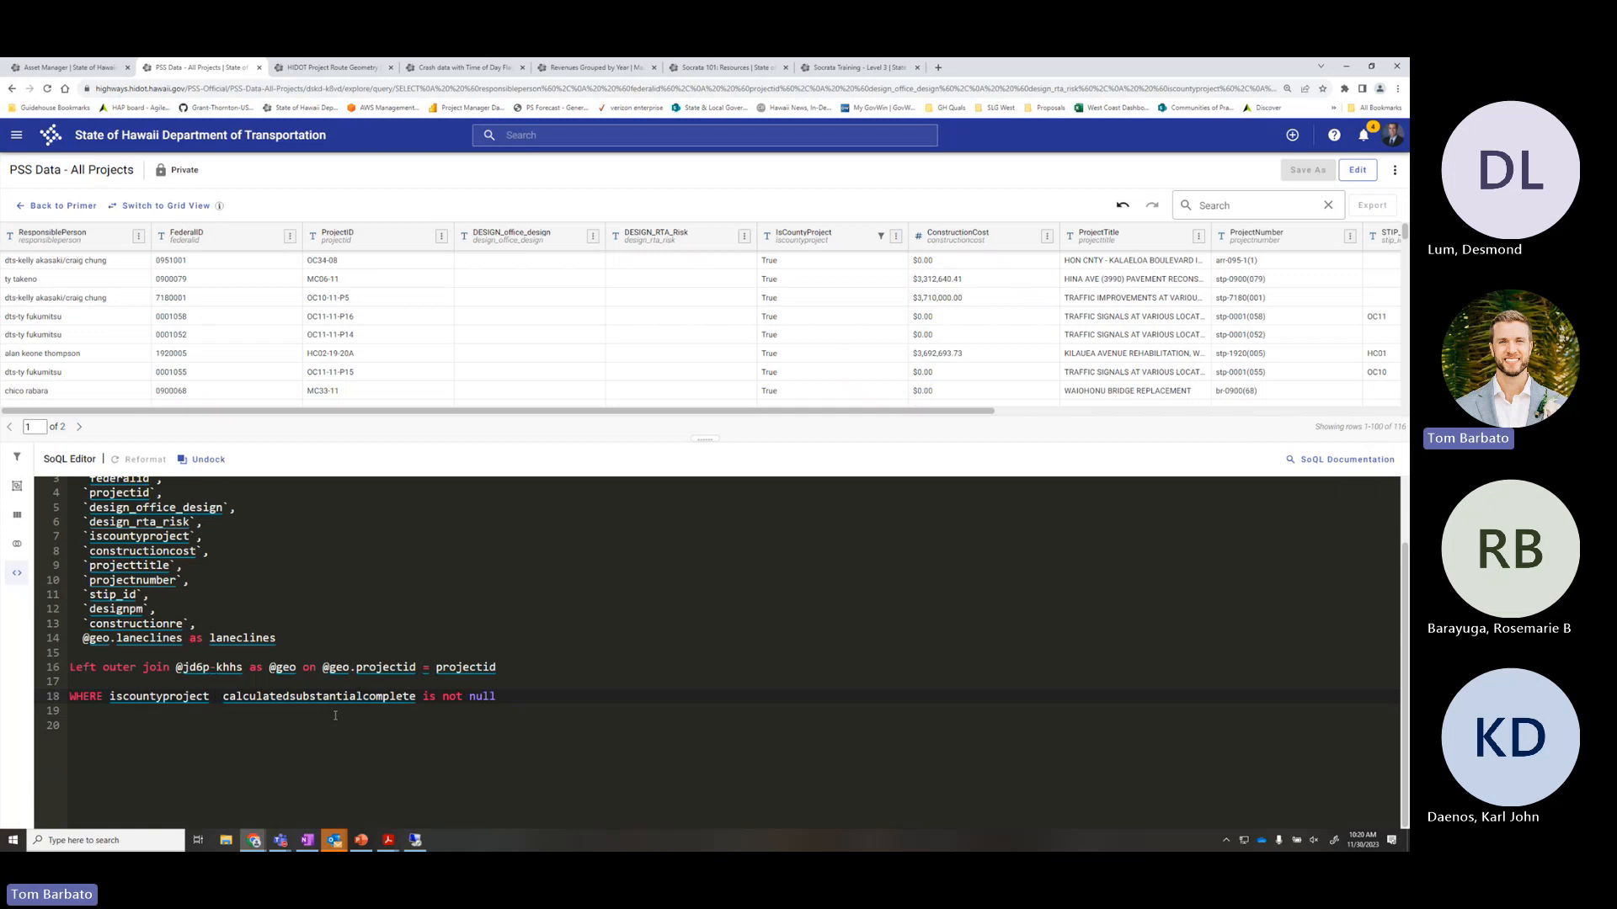
# Retype the iscountyproject comparison as == 'True'
pyautogui.write('<')
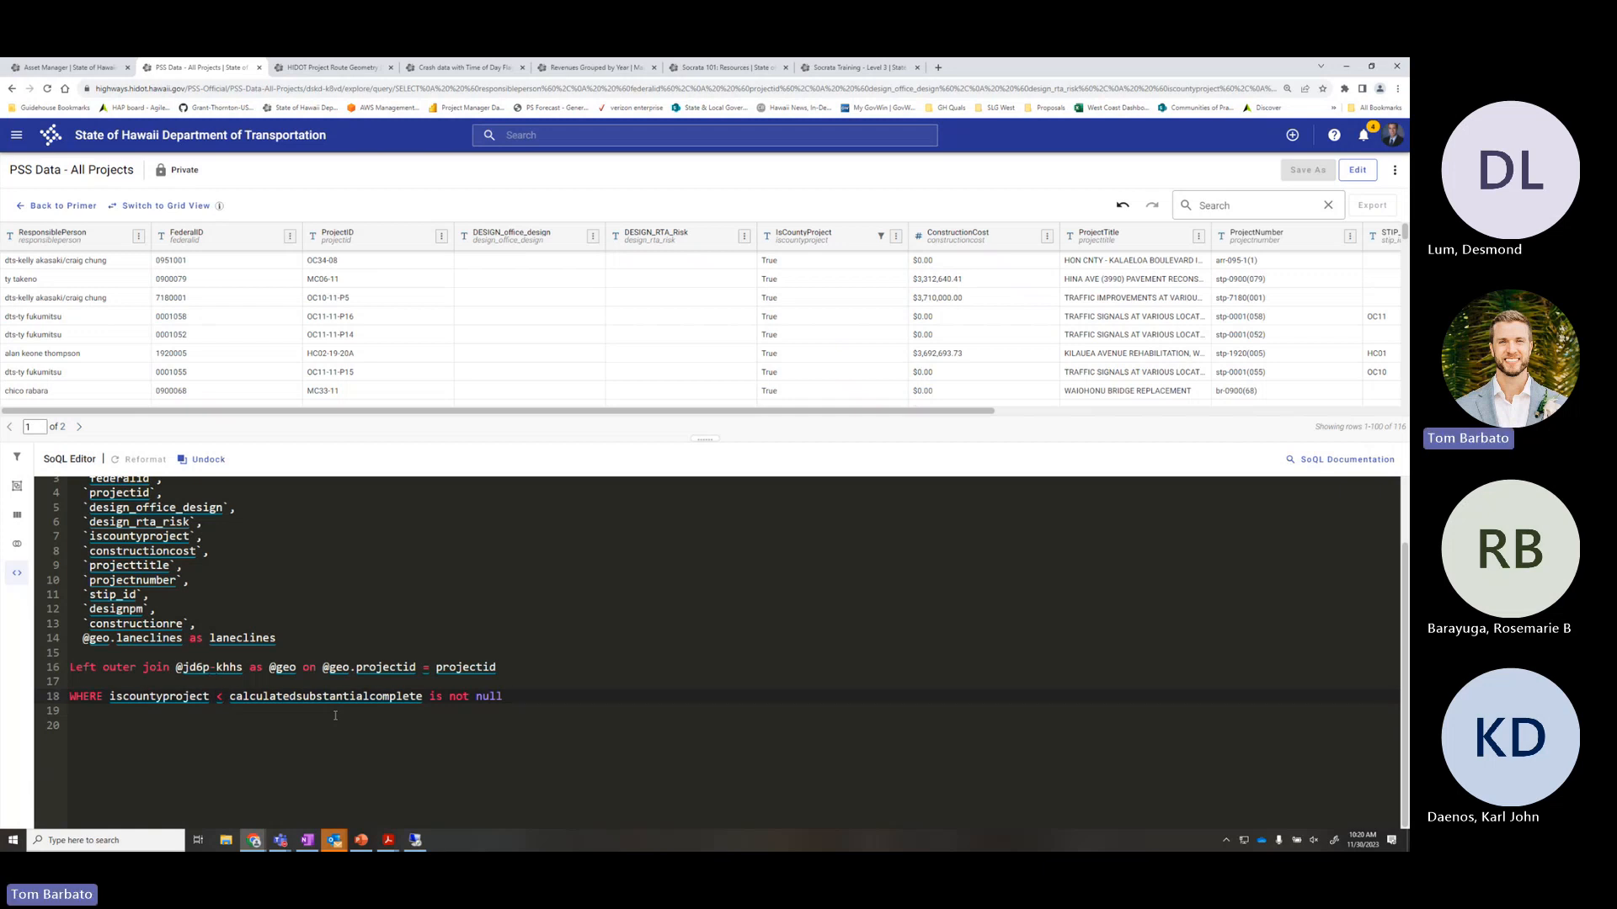
pyautogui.press('BackSpace')
pyautogui.write('==')
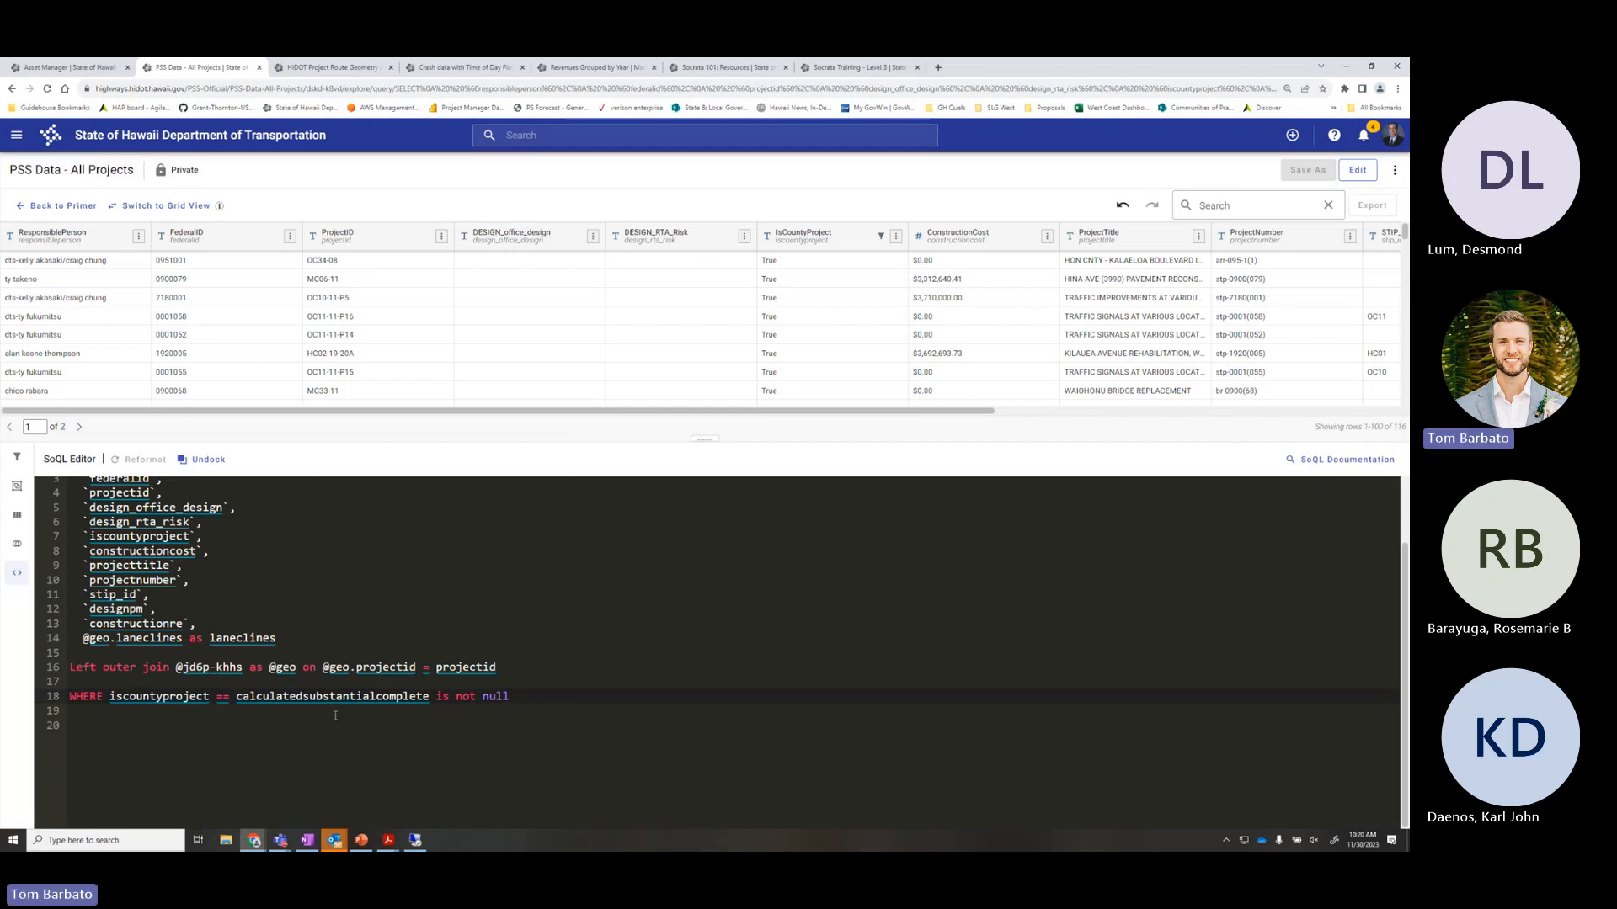
pyautogui.write(" ''")
pyautogui.press('BackSpace')
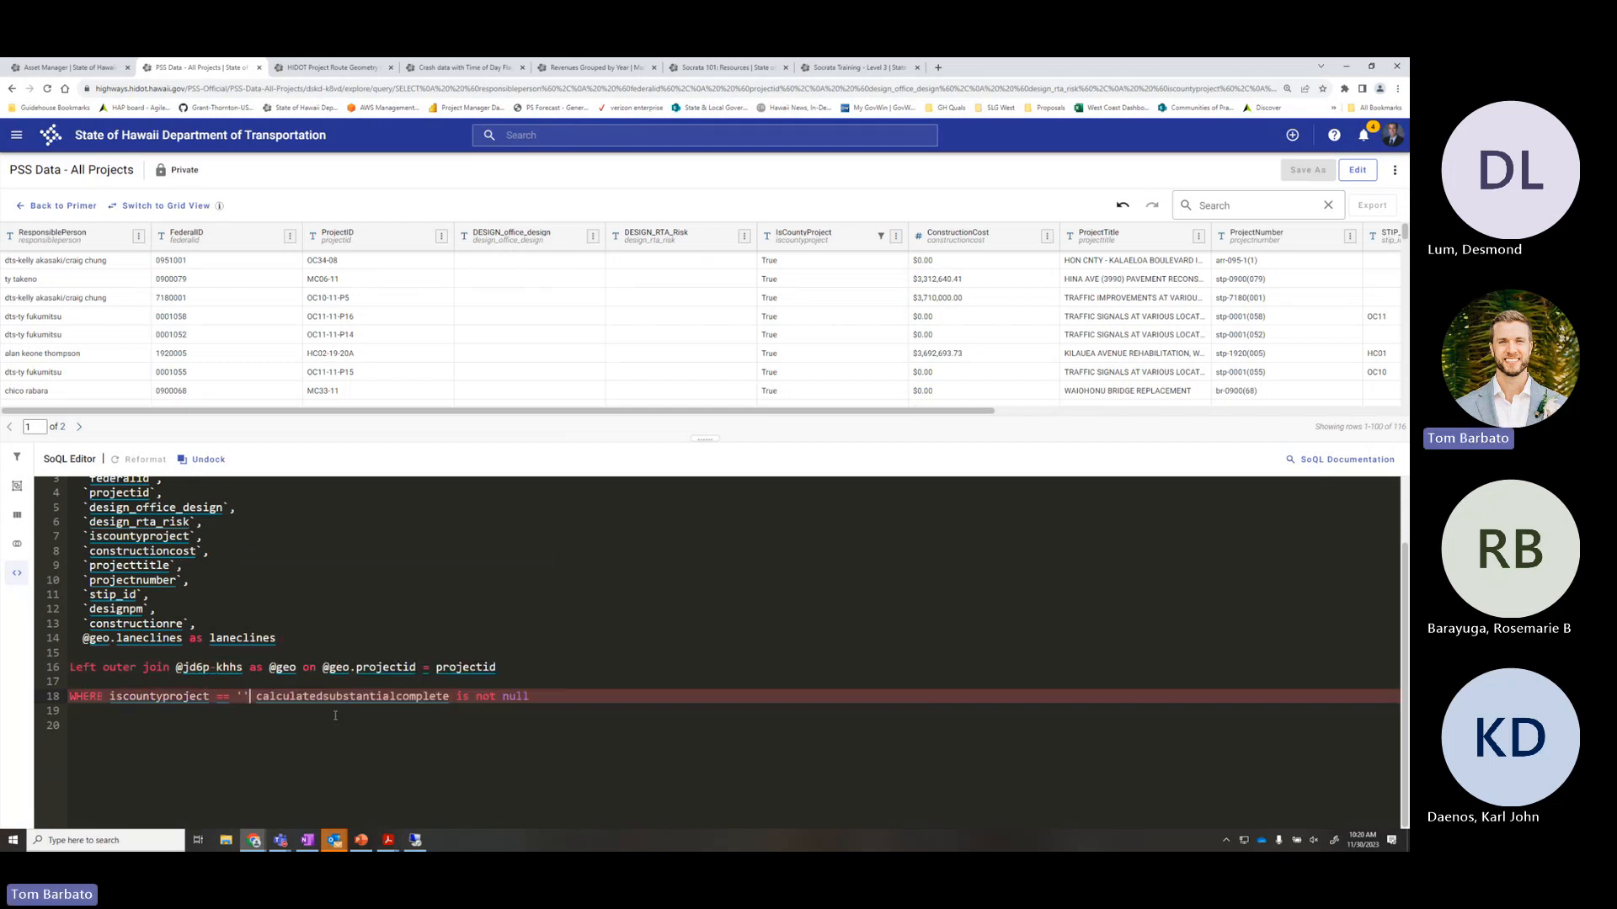
pyautogui.write('True')
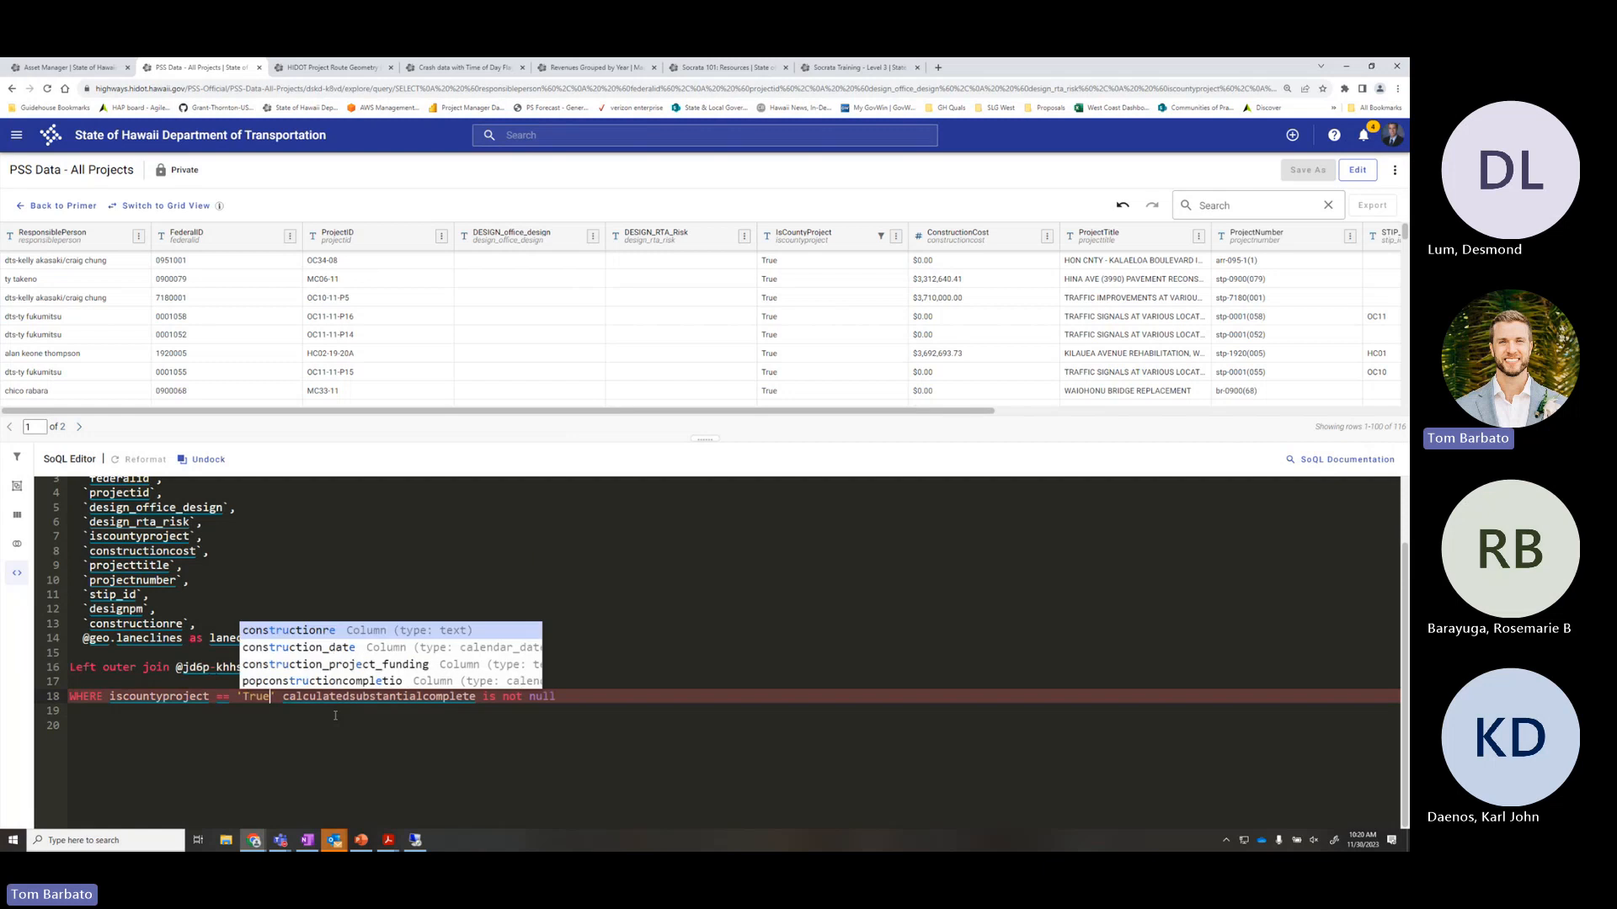
pyautogui.click(326, 715)
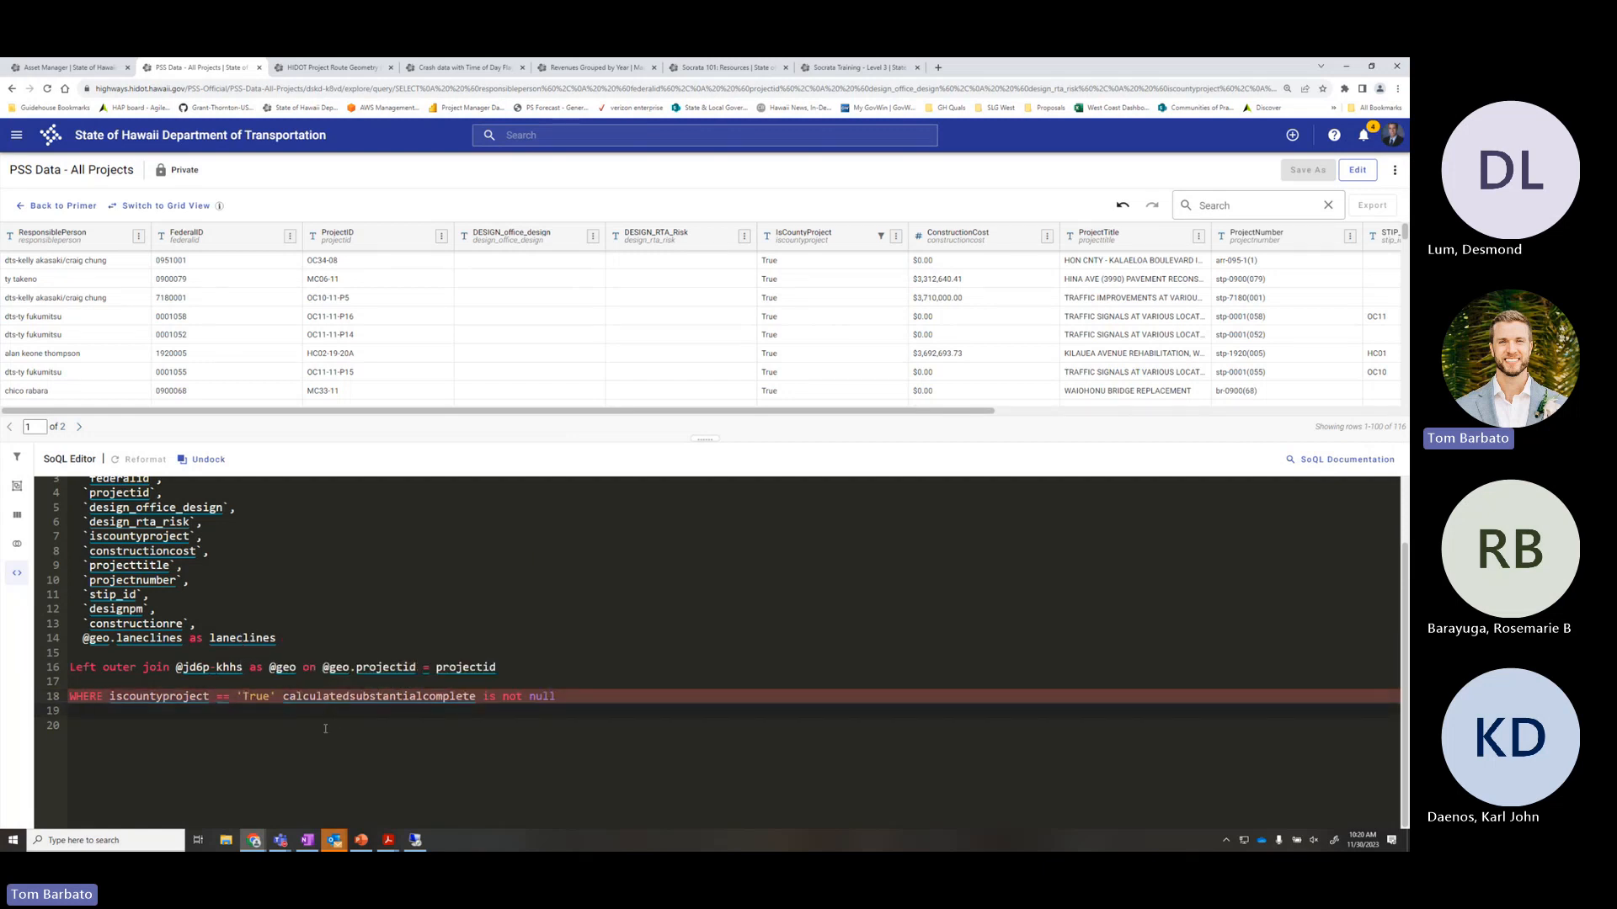
# Join the two conditions with 'and' and tidy the blank line 20
pyautogui.click(283, 696)
pyautogui.write('and')
pyautogui.click(513, 785)
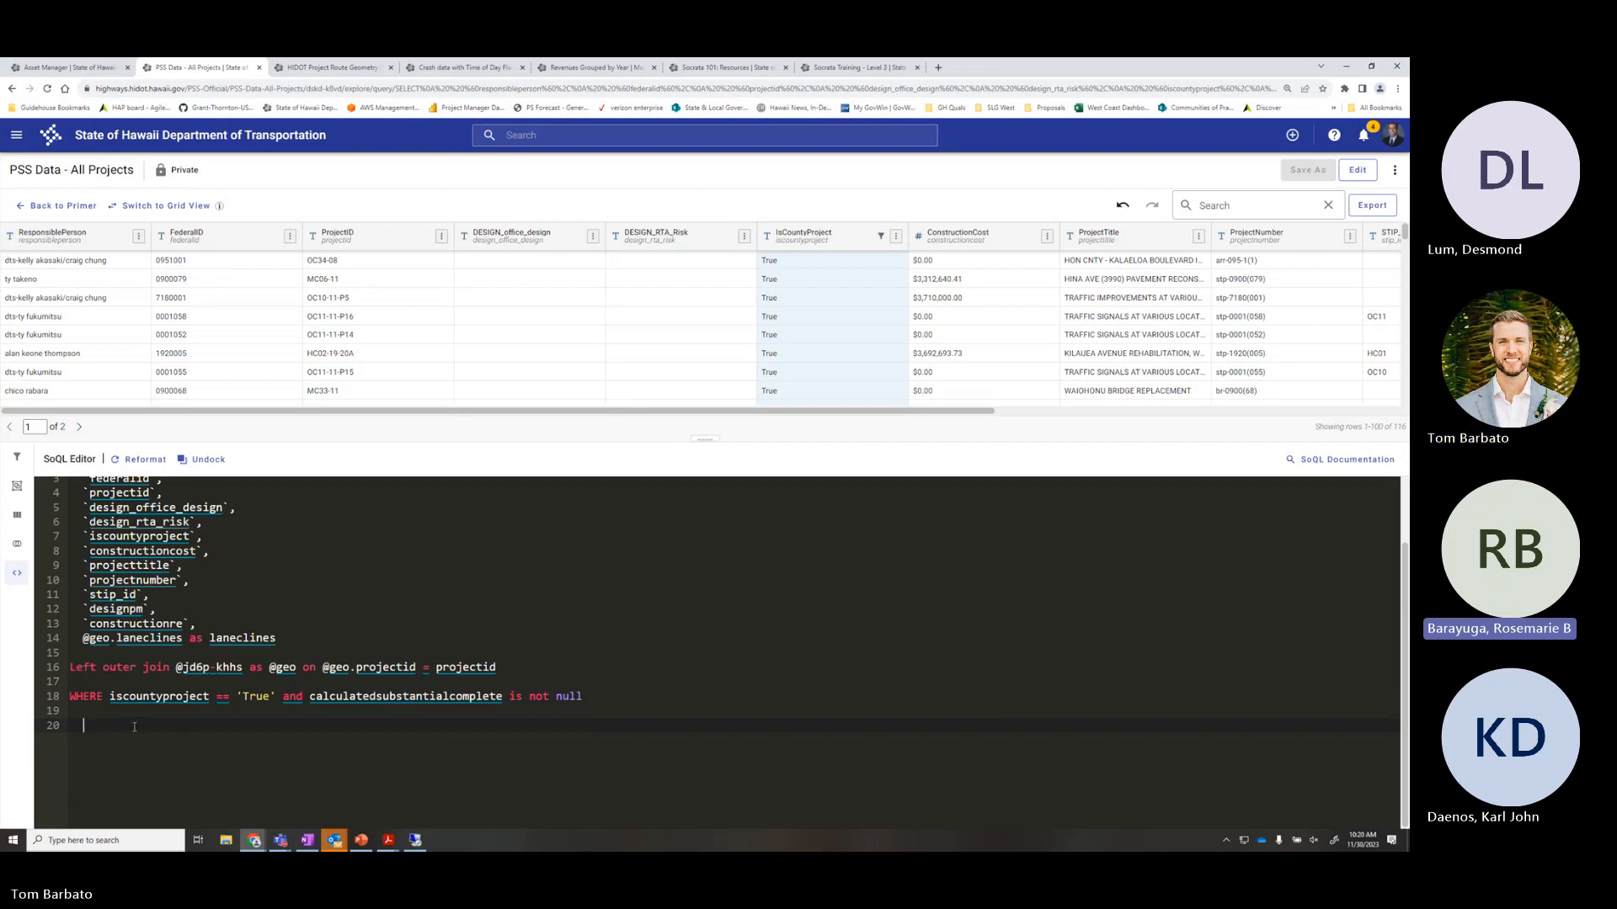
pyautogui.press('BackSpace')
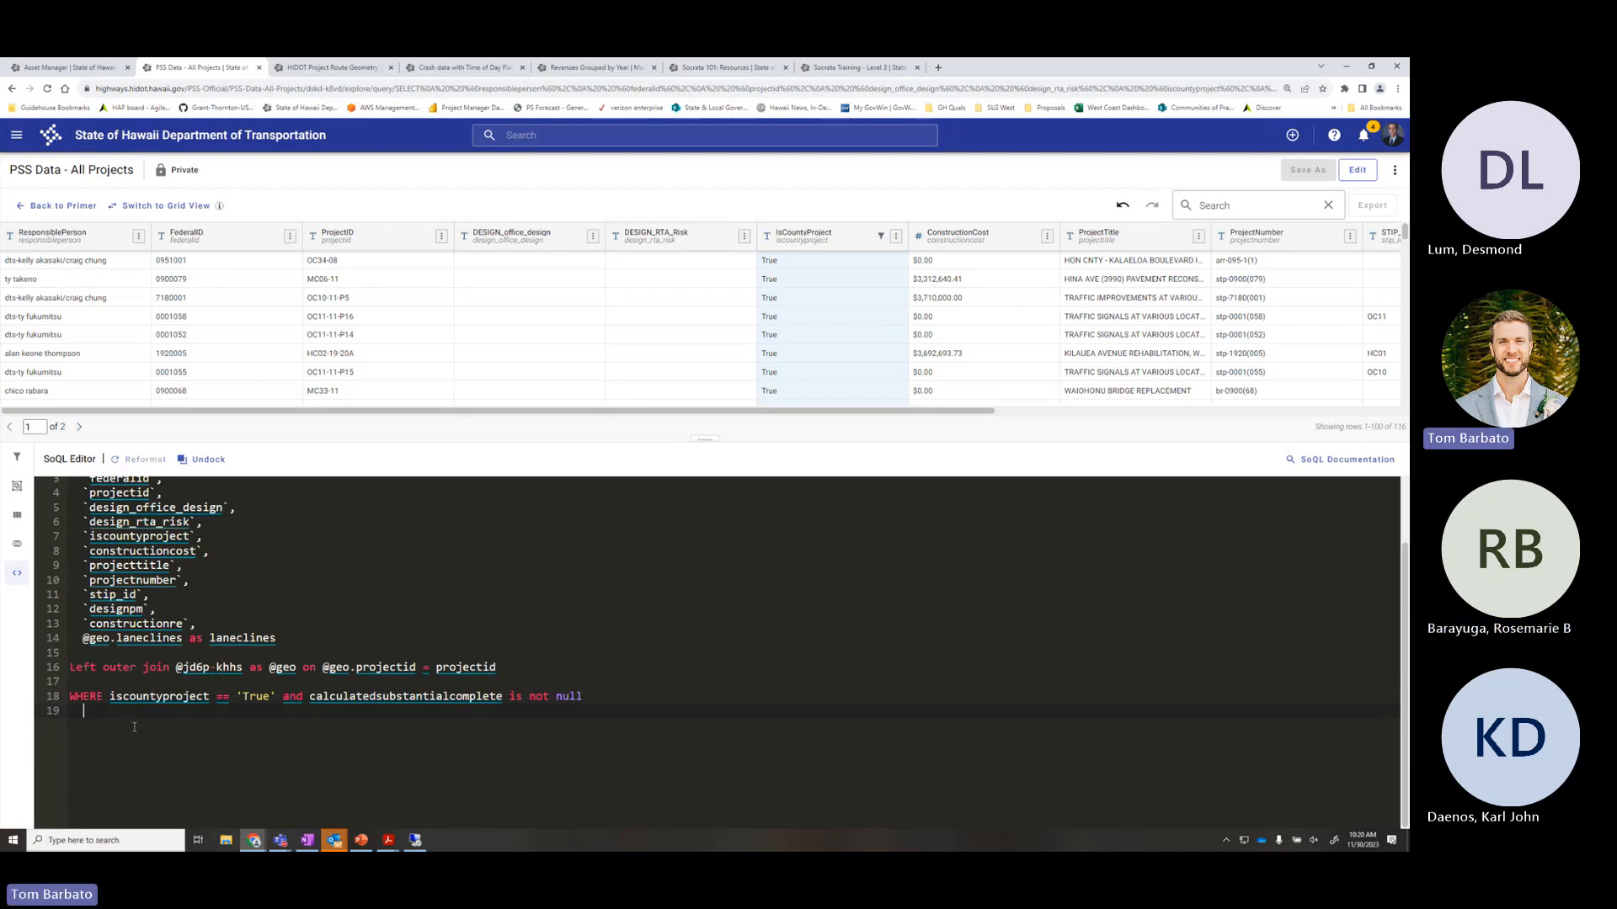
pyautogui.press('Return')
# Add ORDER BY responsibleperson on line 20 and run it to sort the county projects
pyautogui.write('ORDER B')
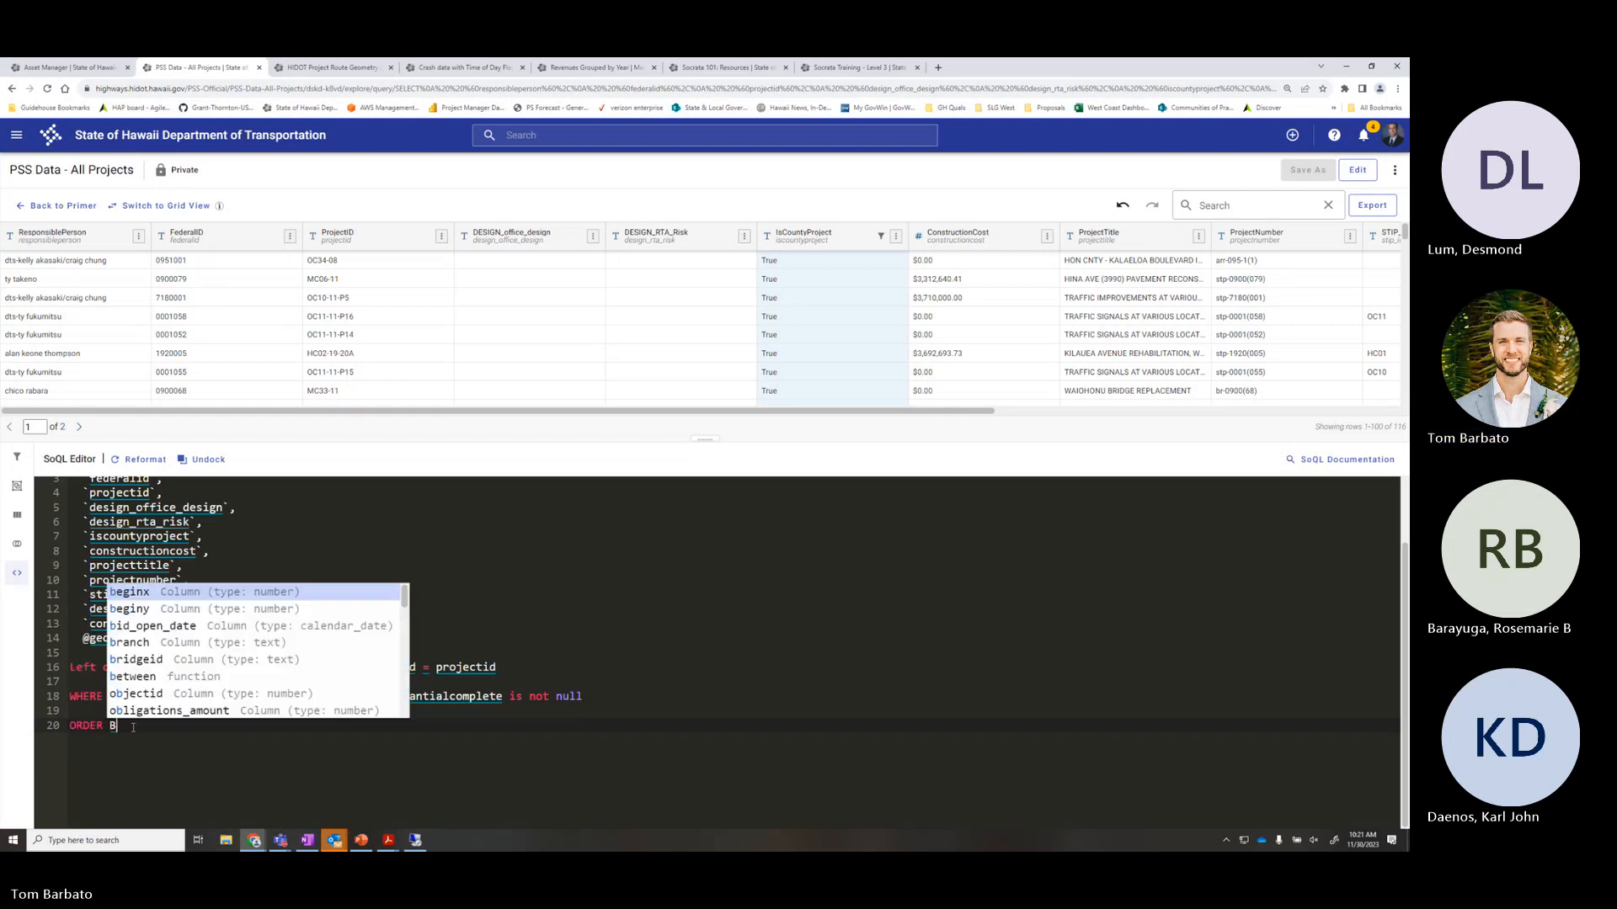
pyautogui.write('Y ')
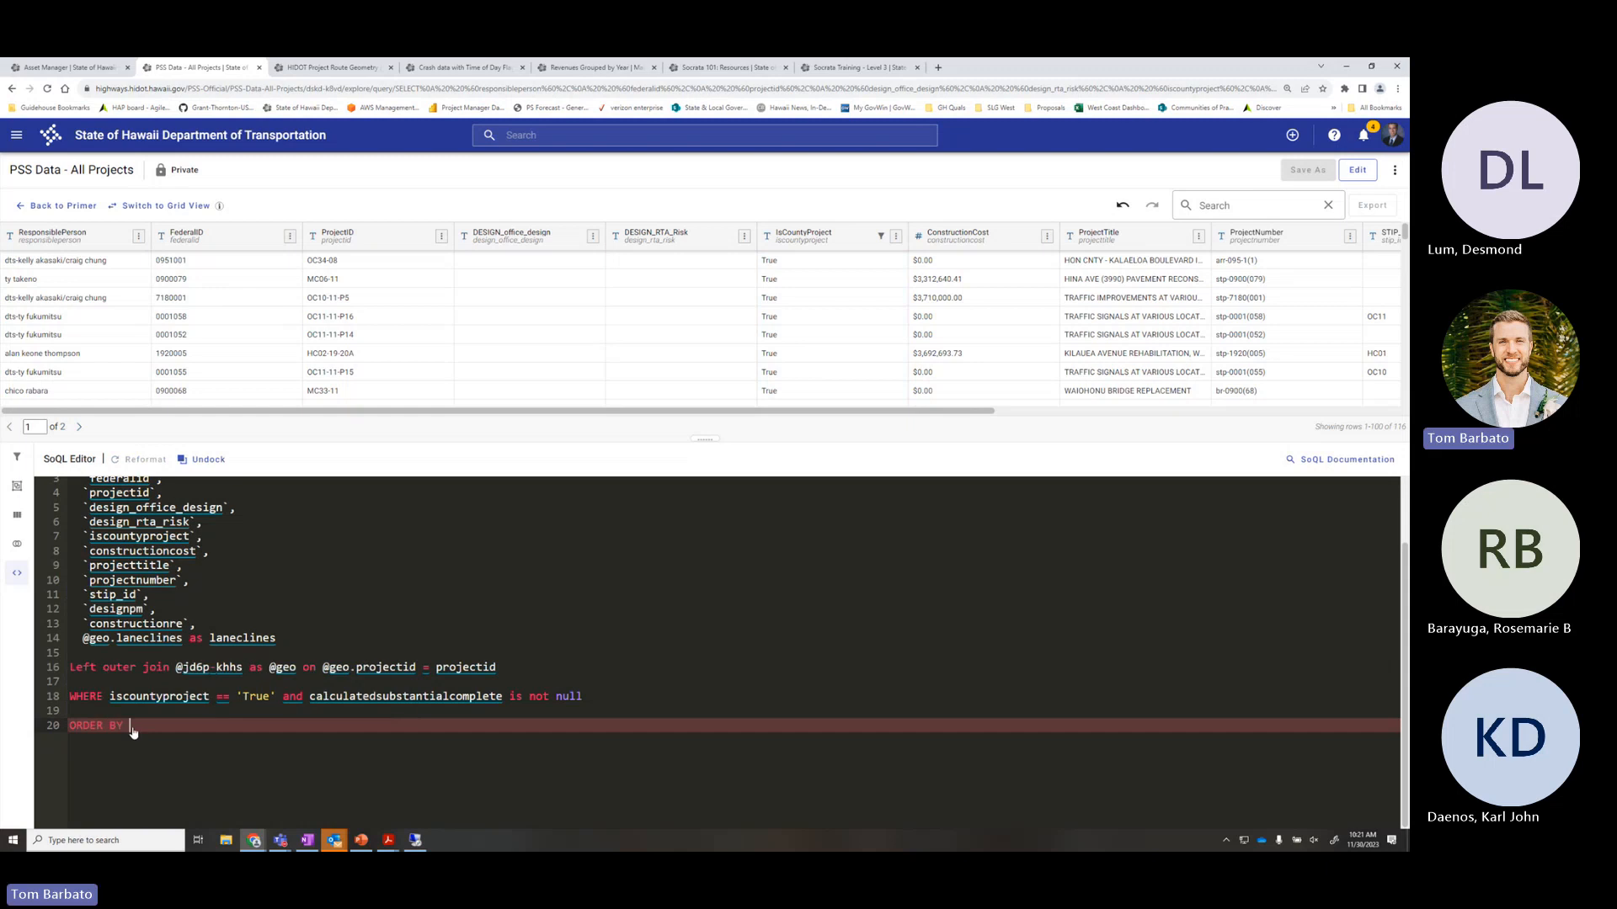
pyautogui.write('respon')
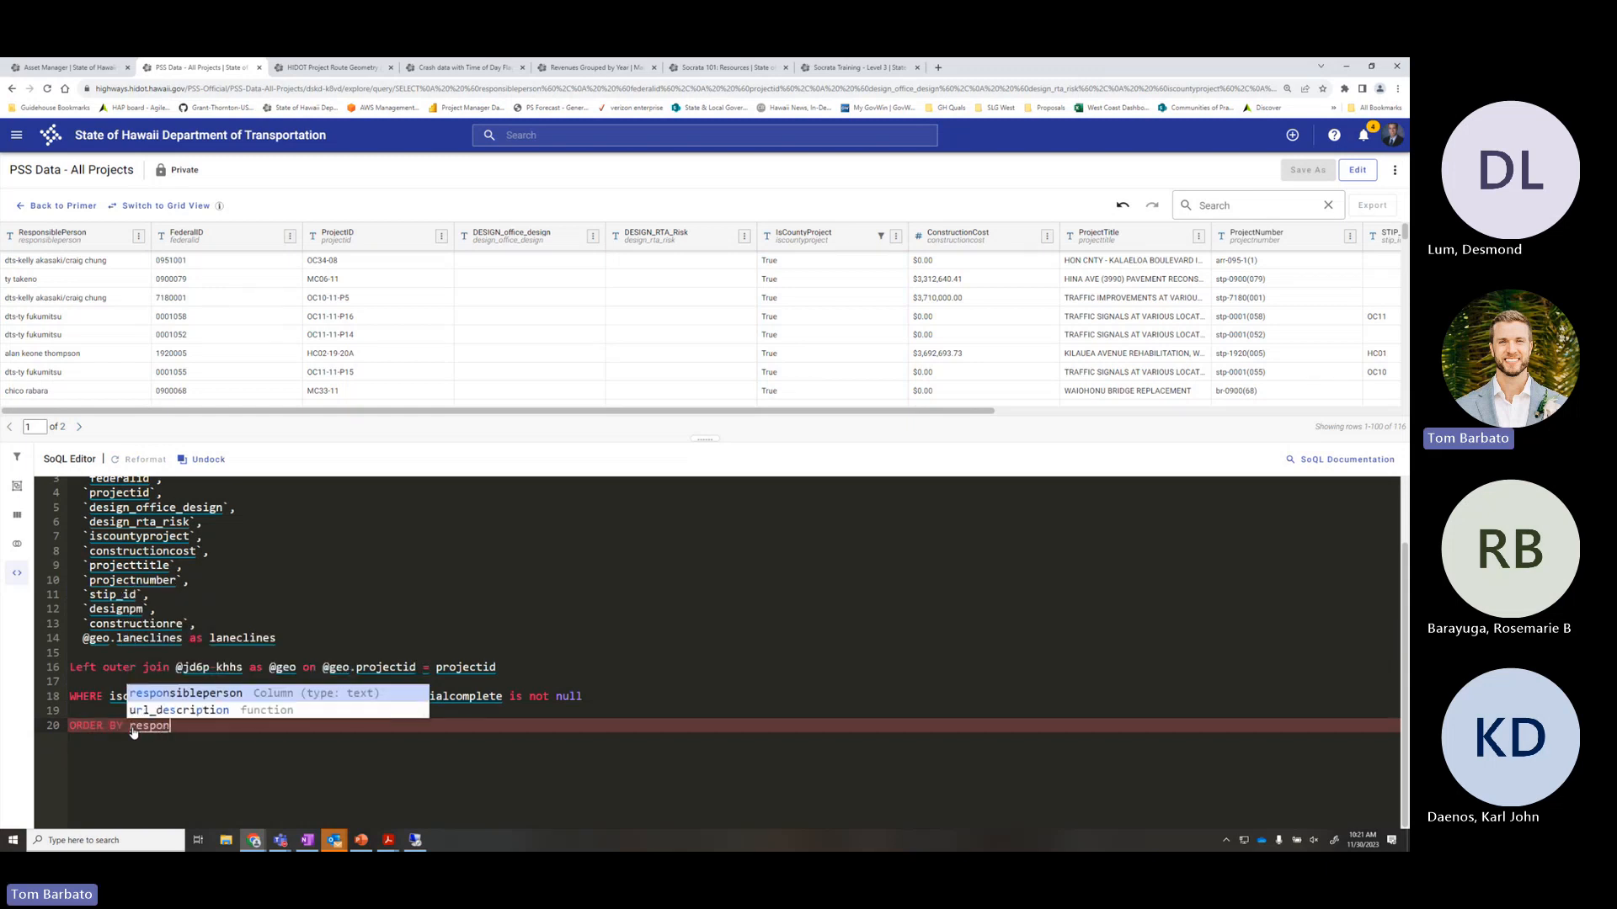
pyautogui.press('Return')
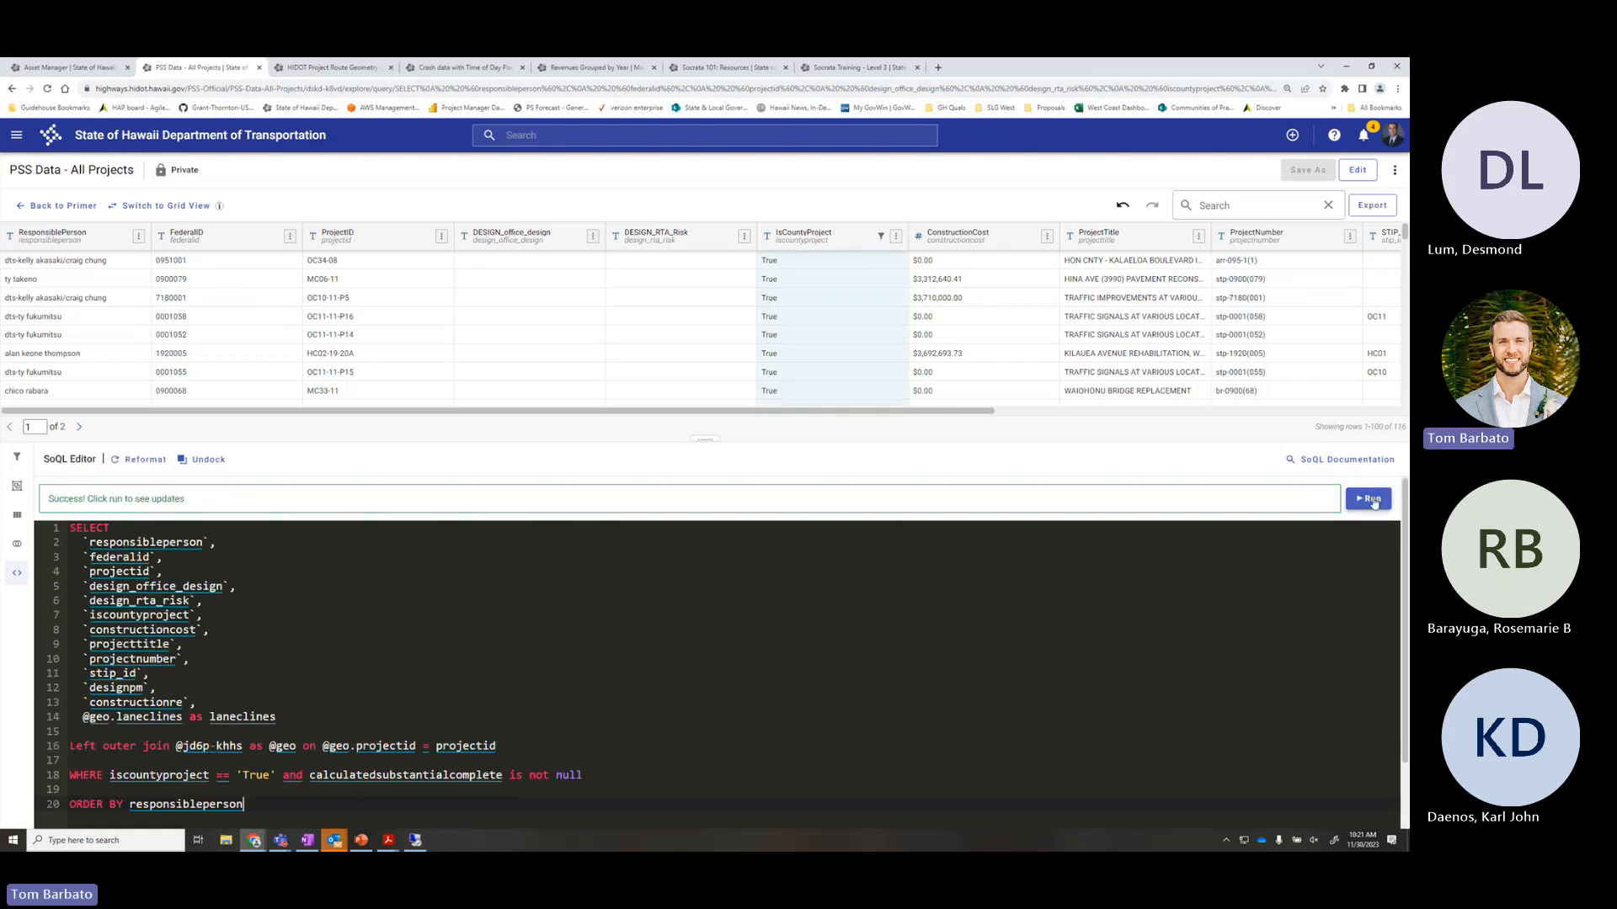
pyautogui.click(1370, 499)
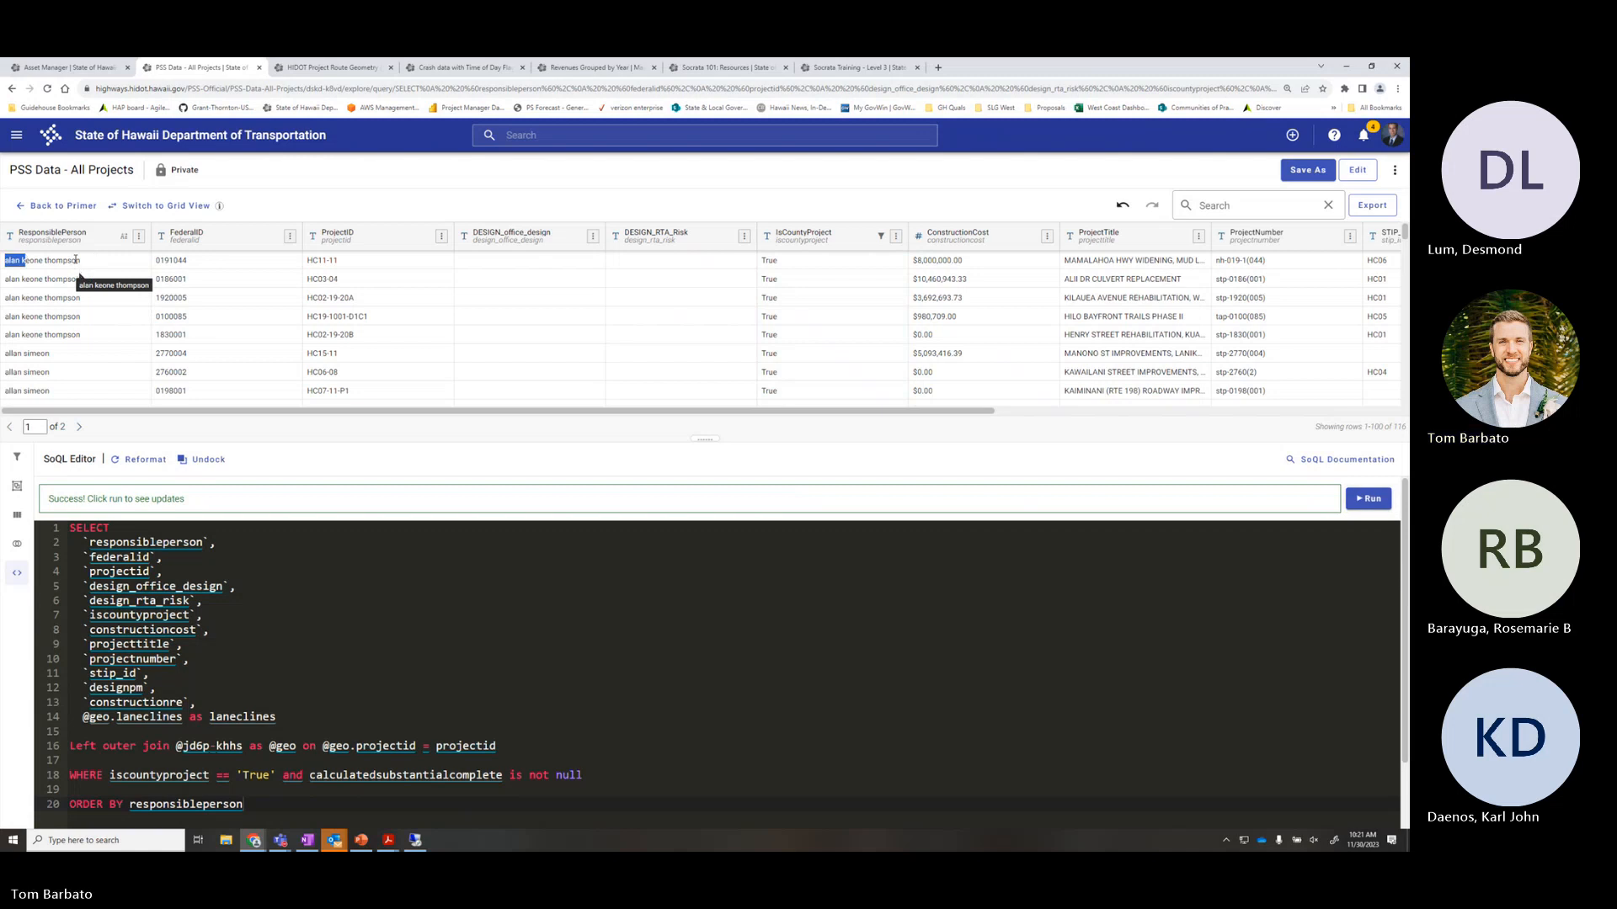
pyautogui.scroll(-5, 108, 269)
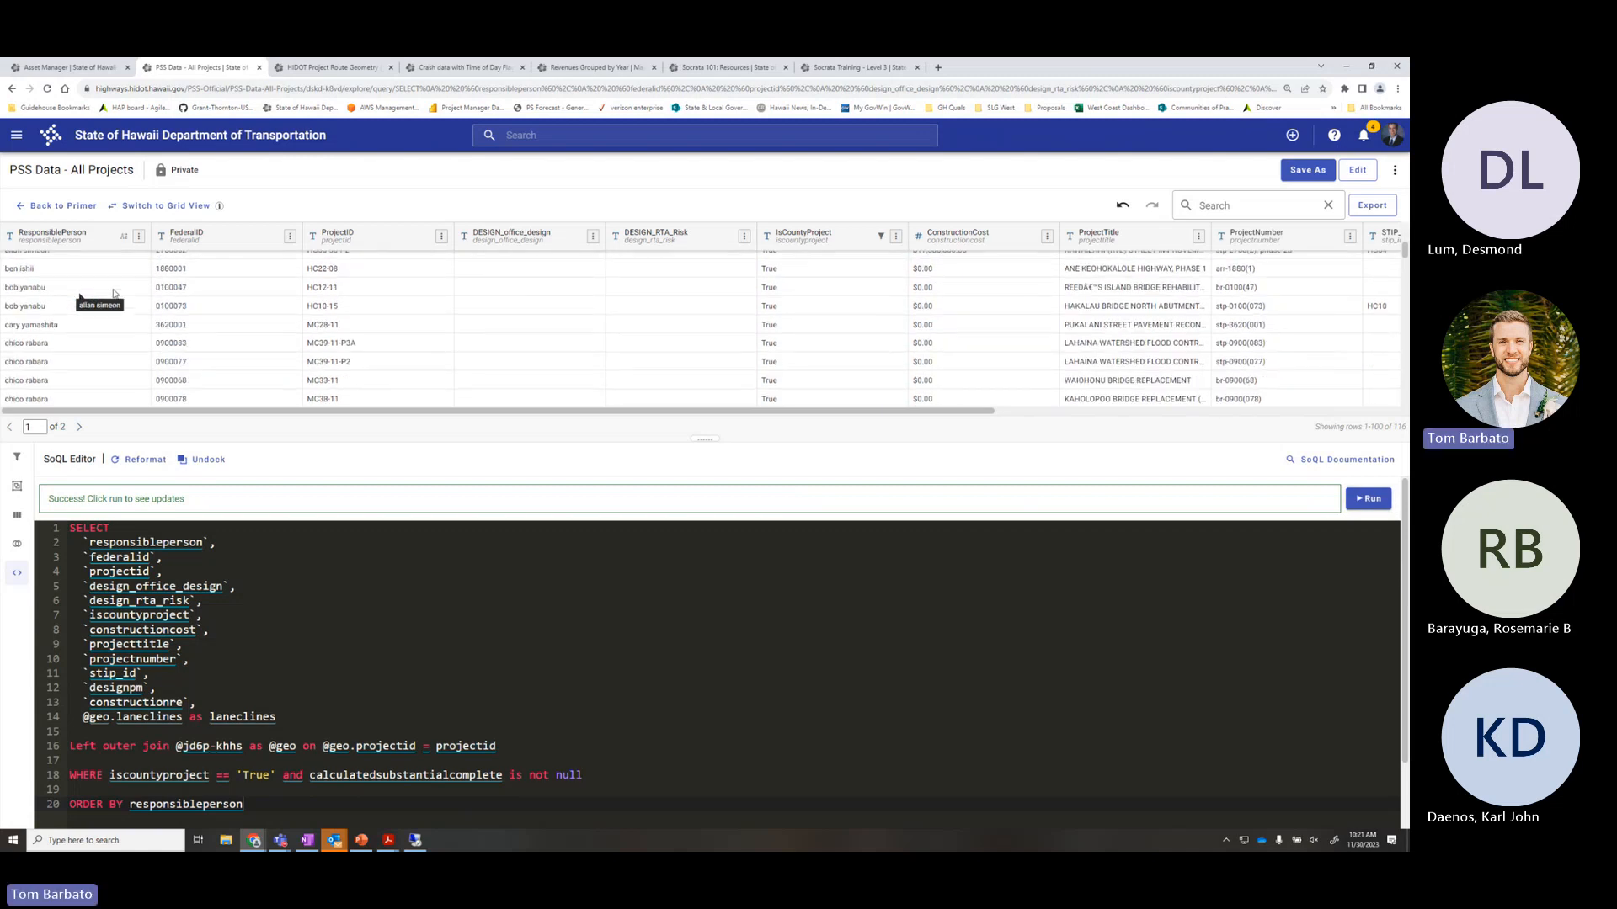
pyautogui.scroll(-5, 114, 293)
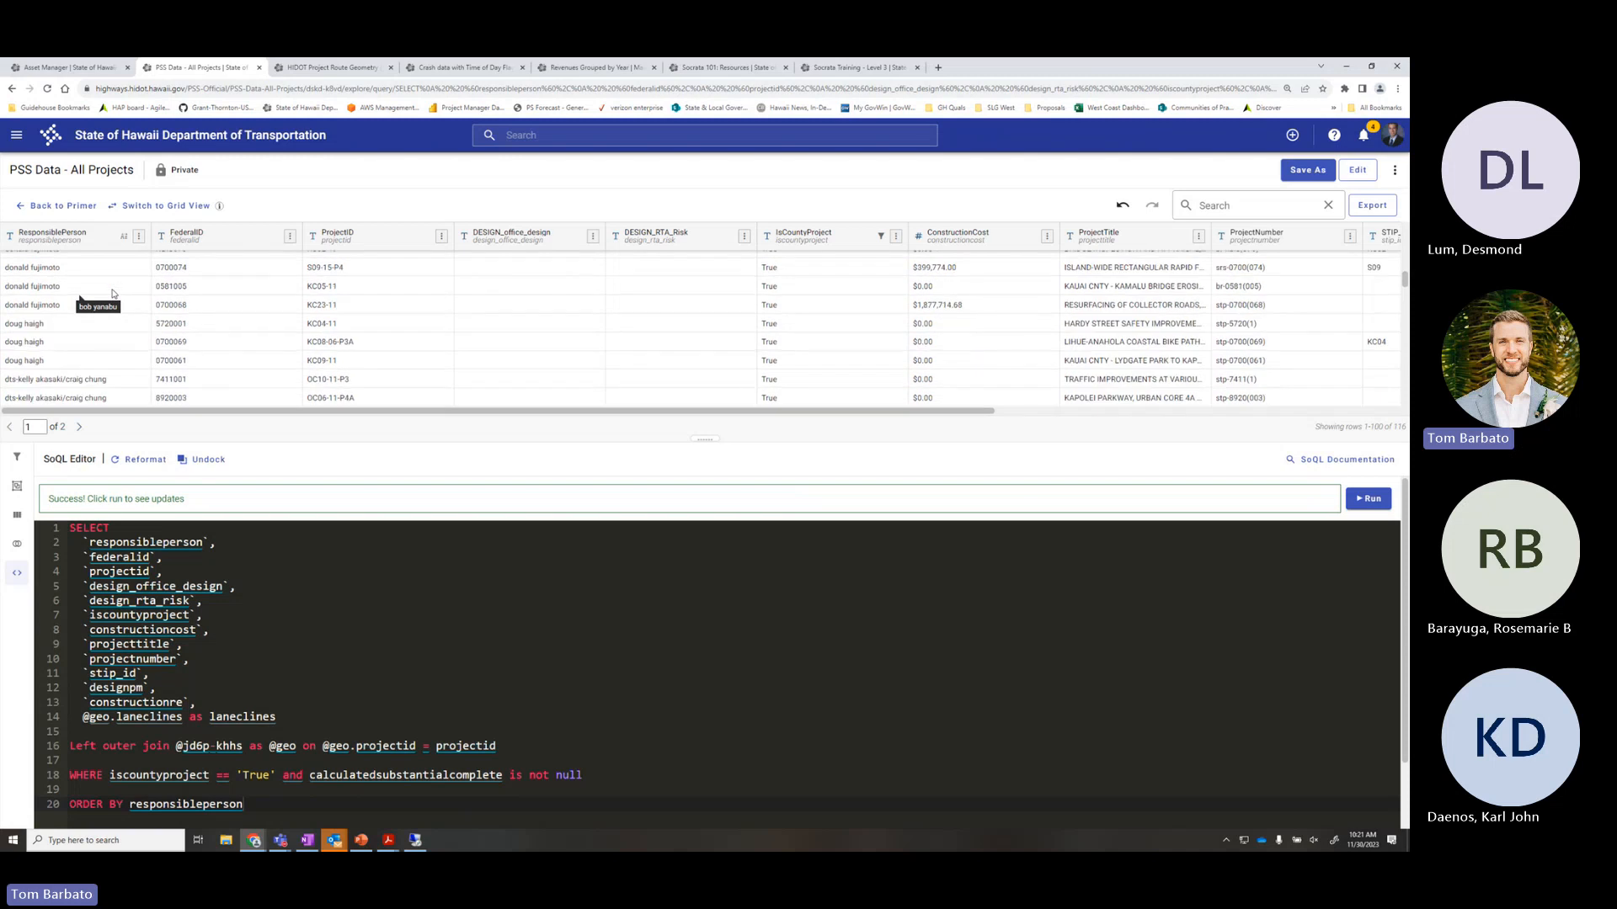
pyautogui.scroll(10, 110, 371)
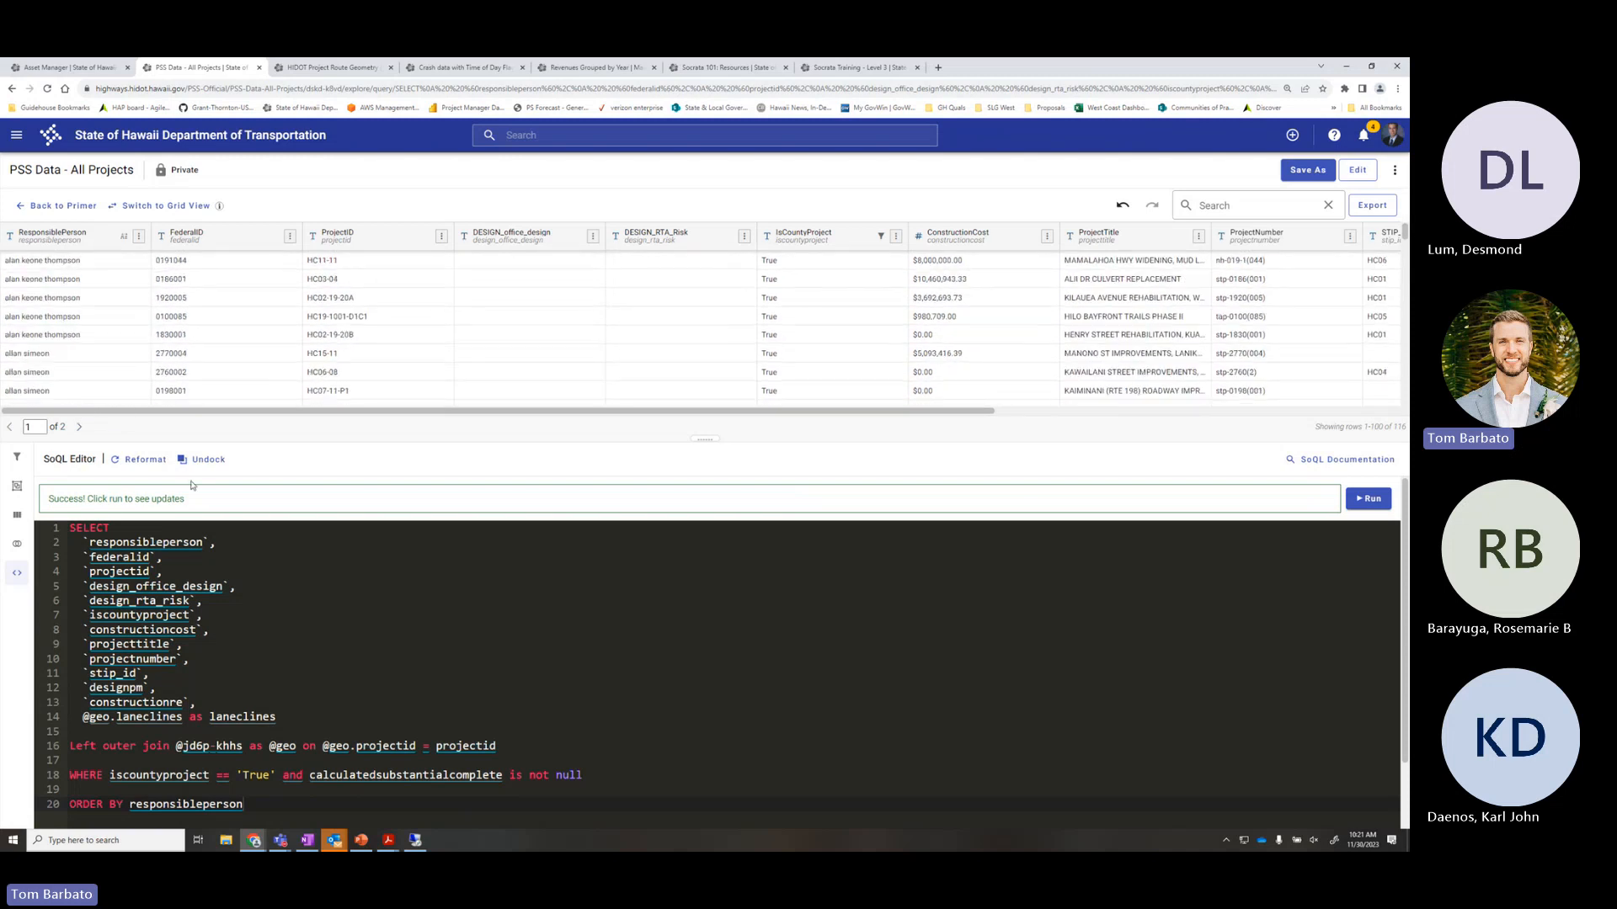
pyautogui.click(279, 805)
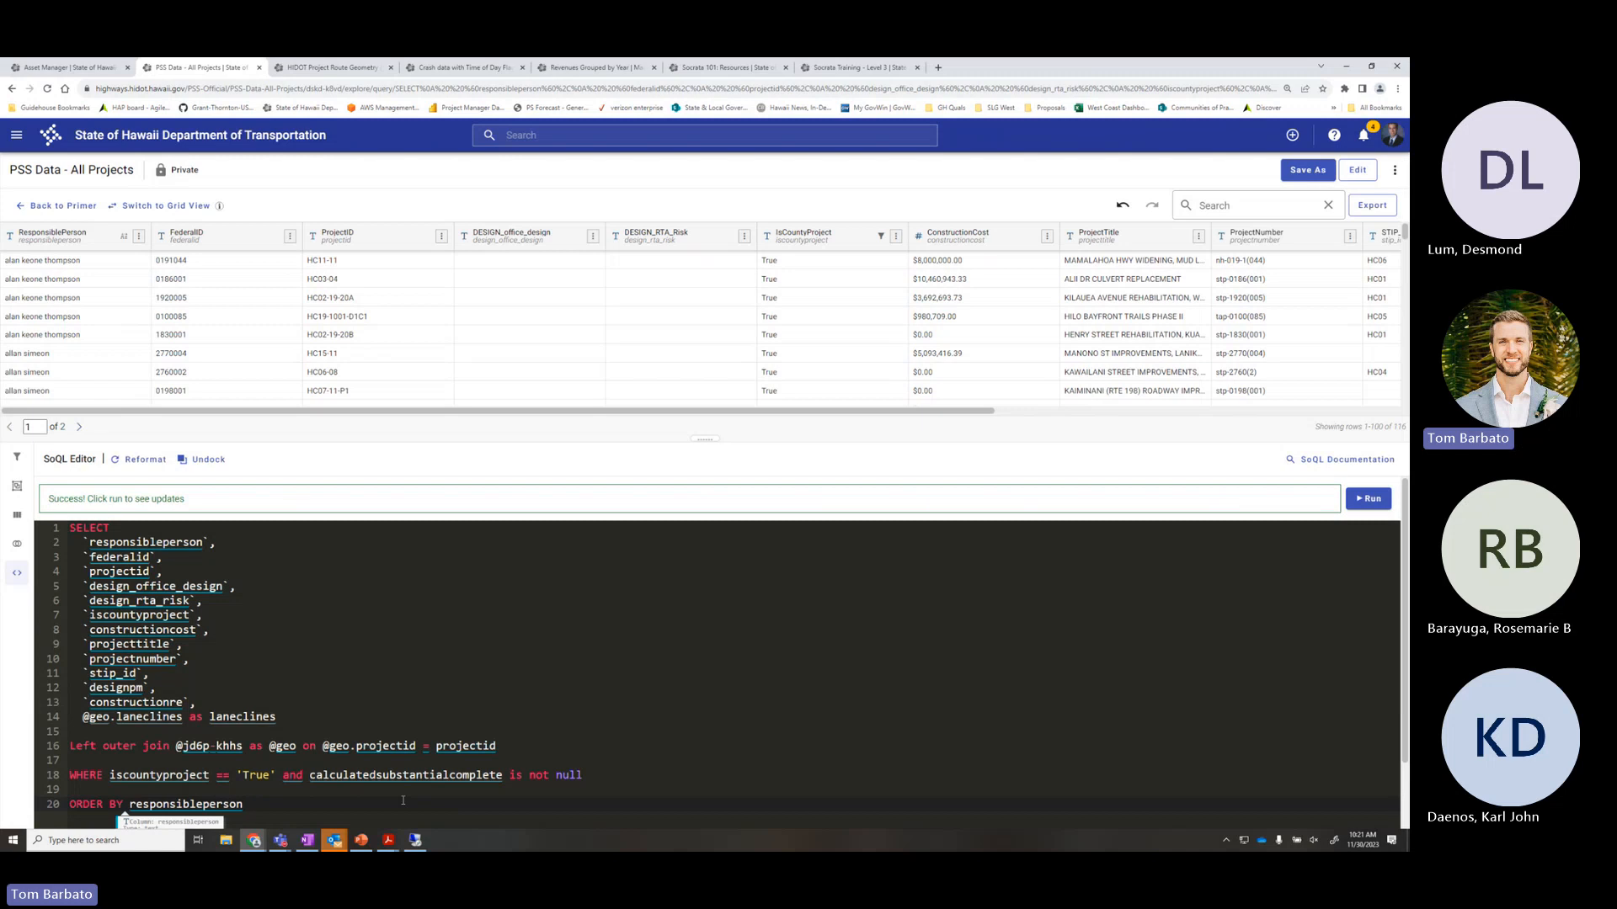
# Sort the projects by responsibleperson in descending order and run the query
pyautogui.write('asc')
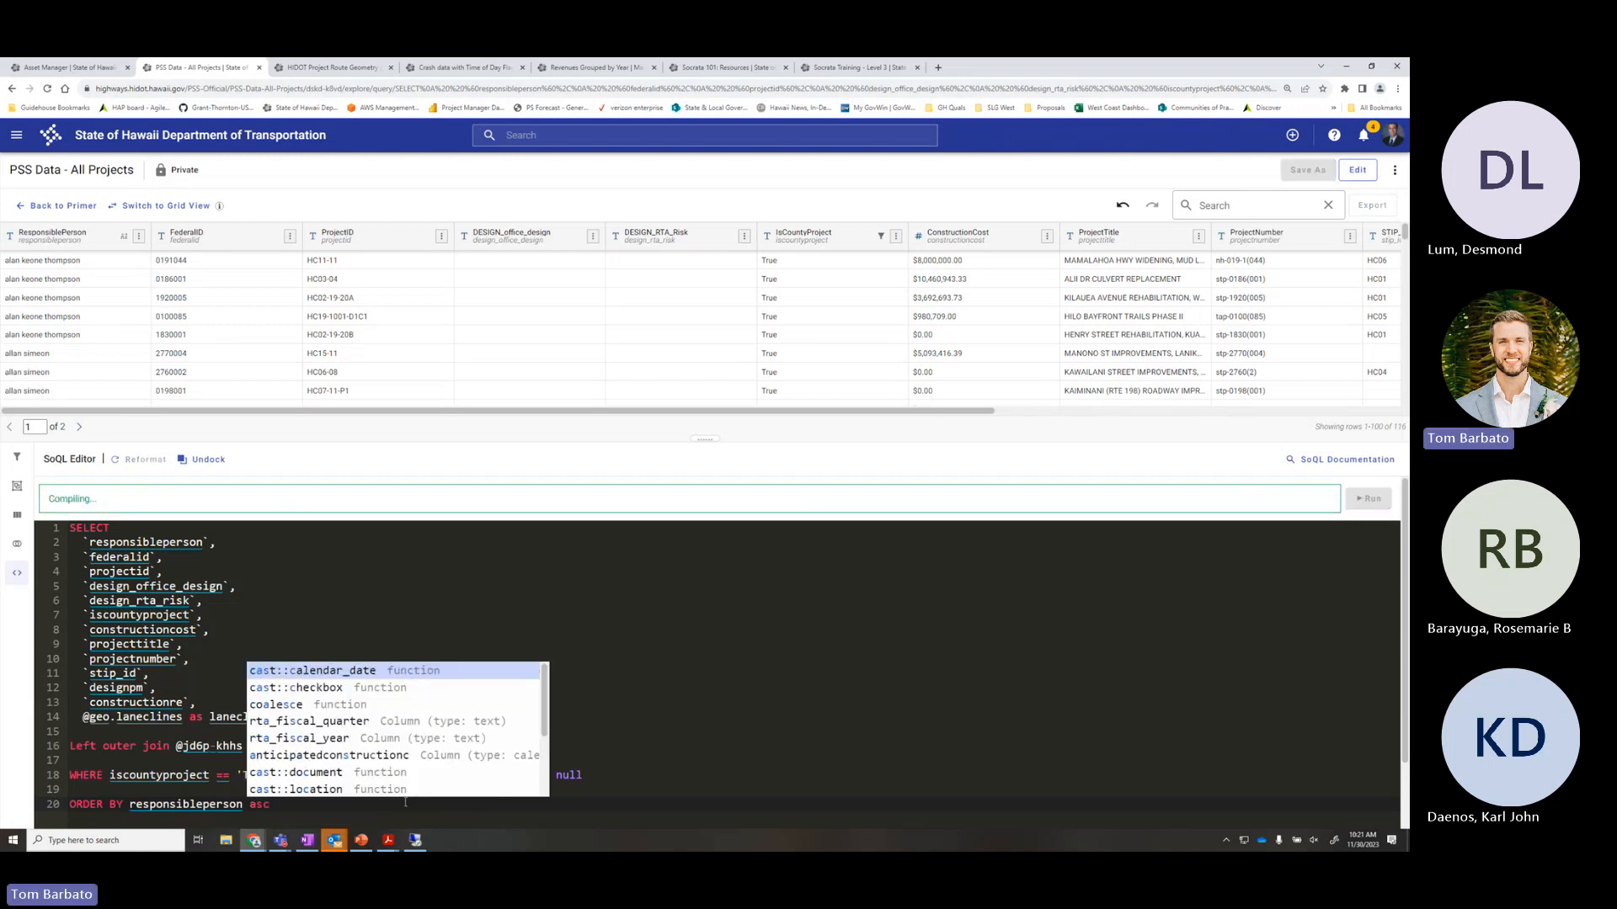
pyautogui.click(405, 802)
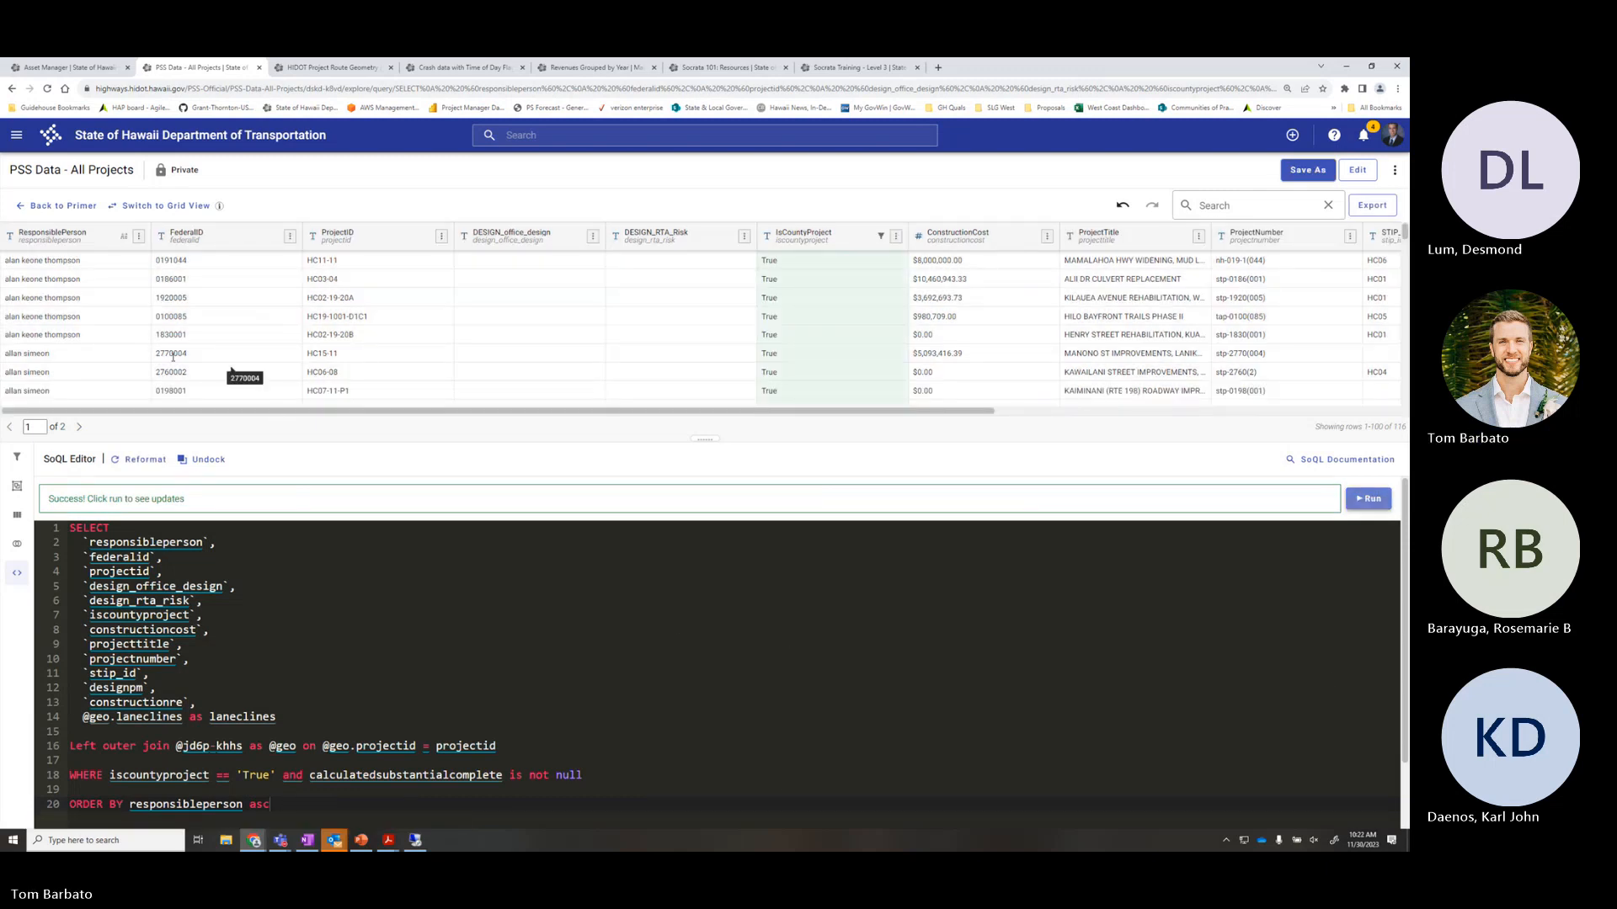
pyautogui.press('BackSpace')
pyautogui.press('BackSpace')
pyautogui.press('BackSpace')
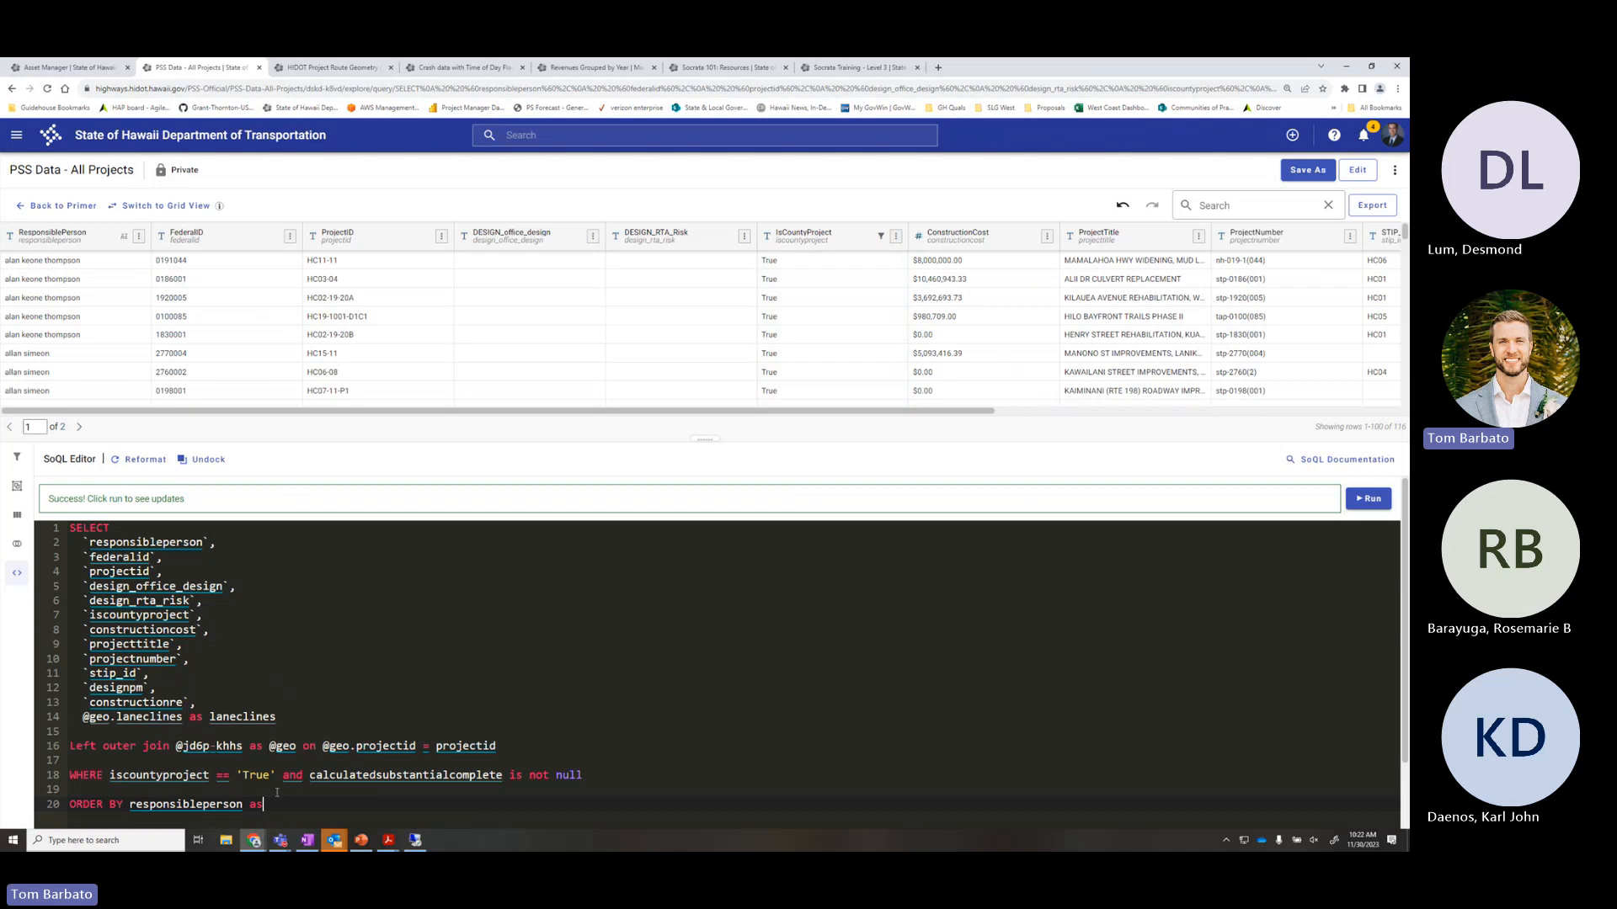
pyautogui.write('desc')
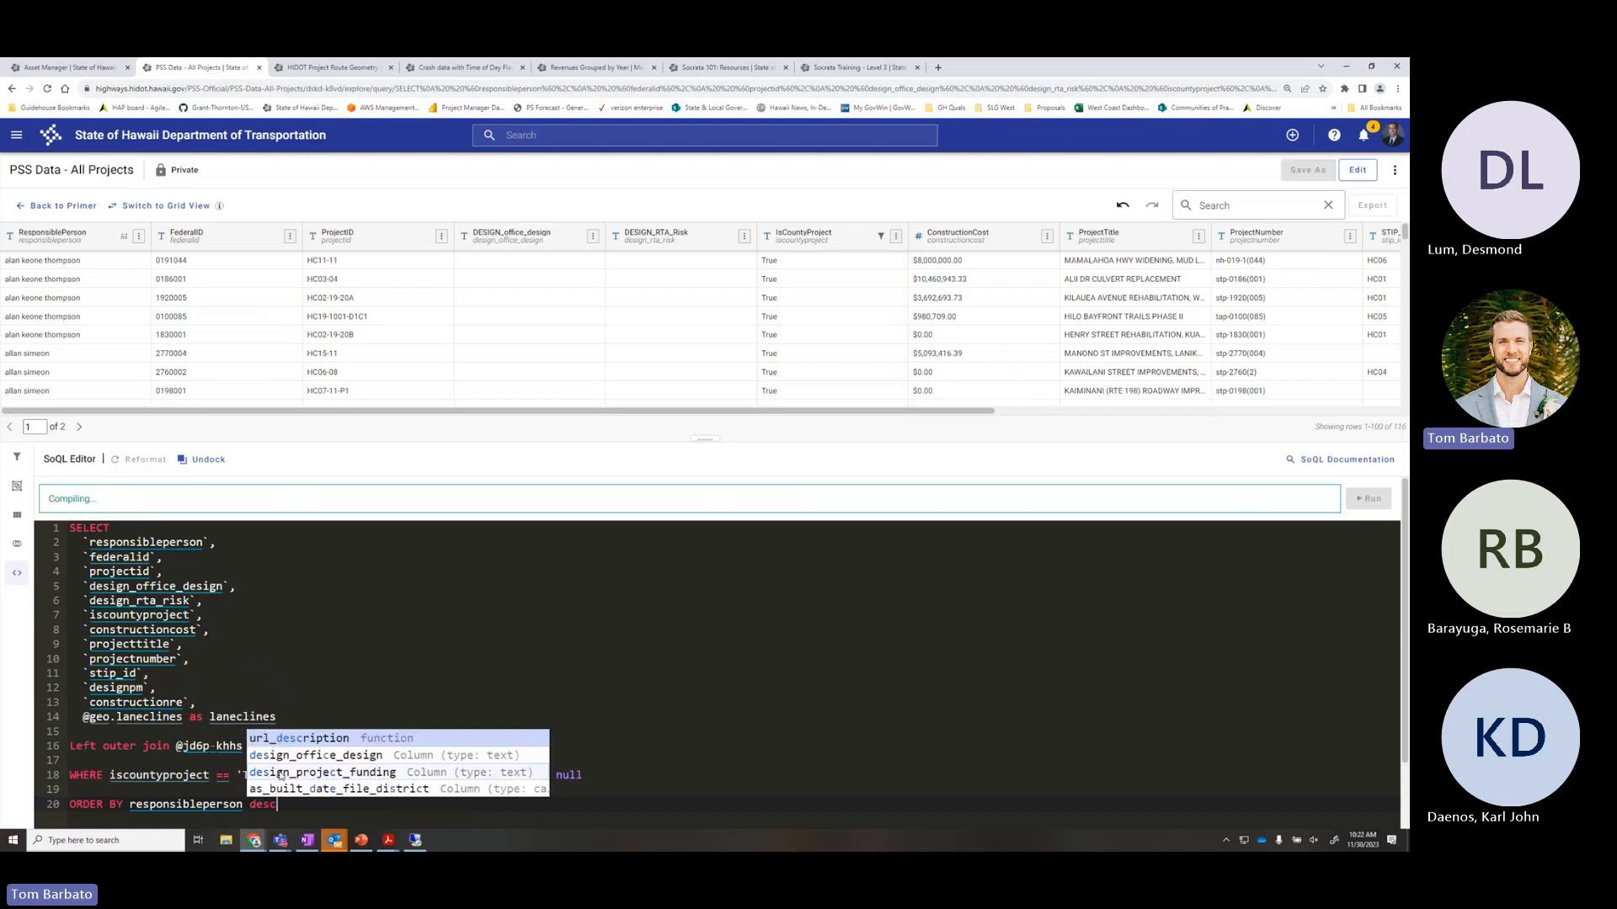
pyautogui.click(304, 804)
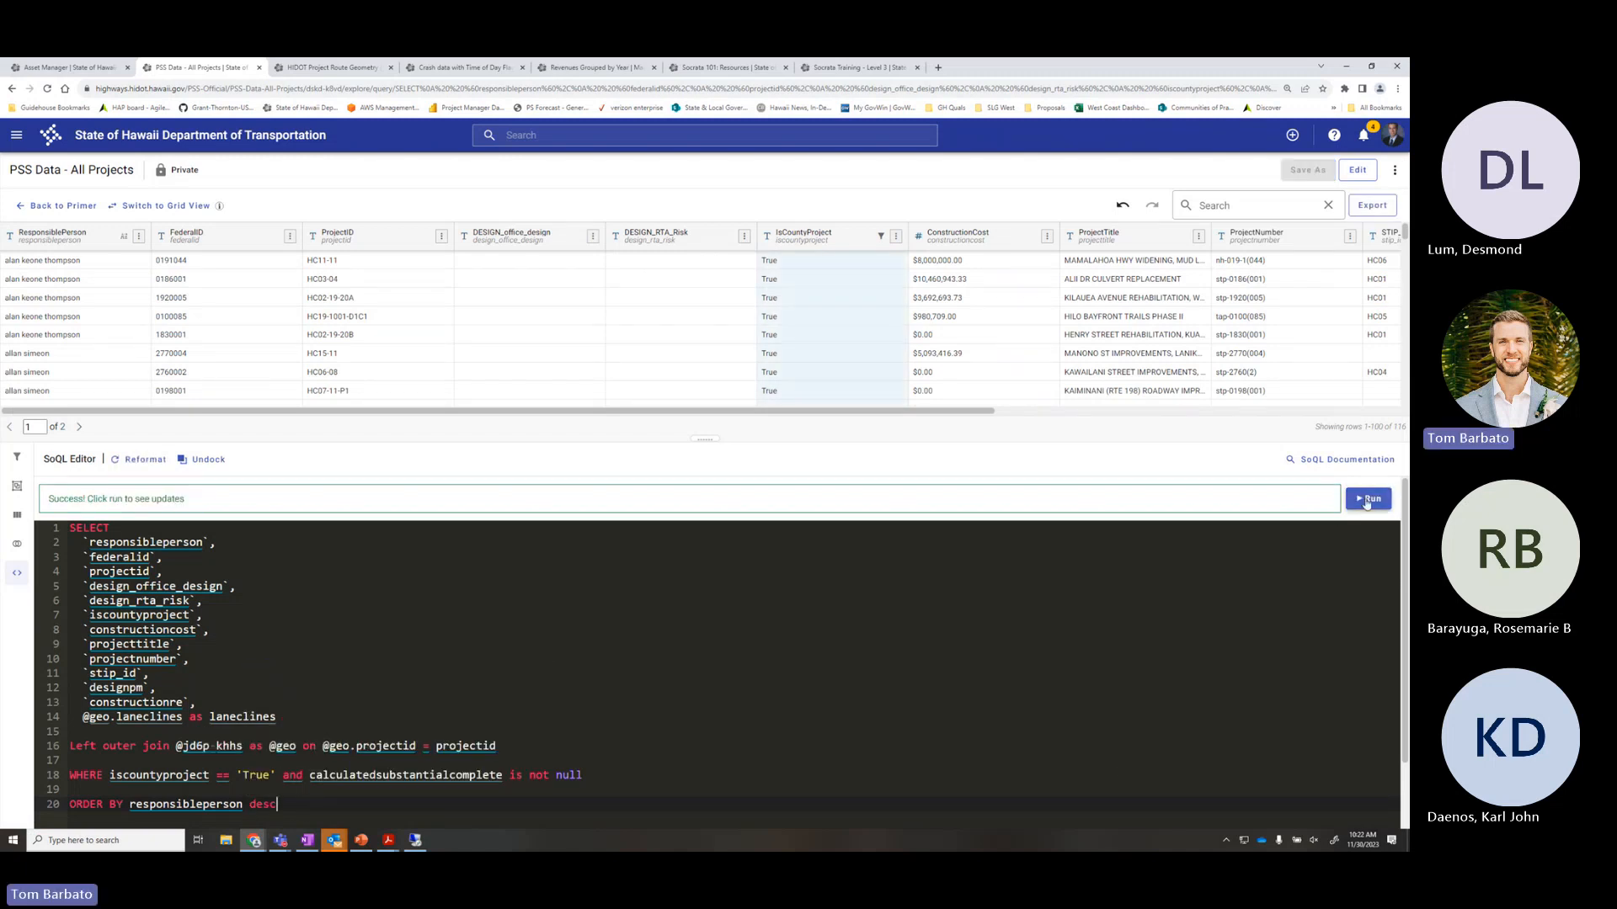
pyautogui.click(1365, 501)
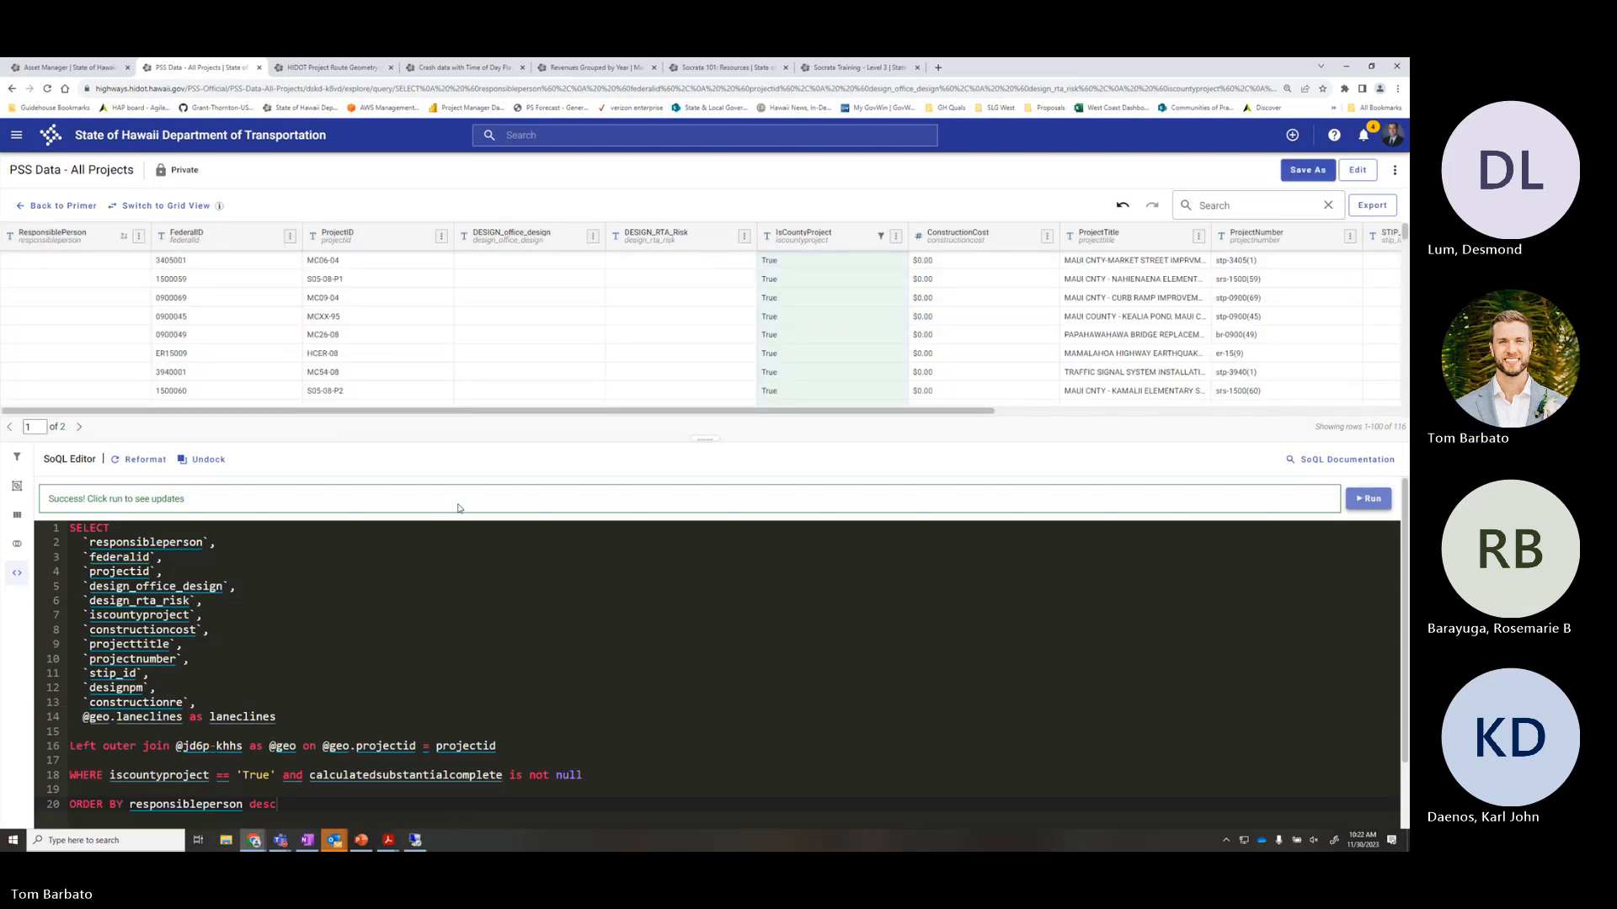
# Review the descending results, then remove desc and re-run with the default ascending order
pyautogui.scroll(-5, 73, 325)
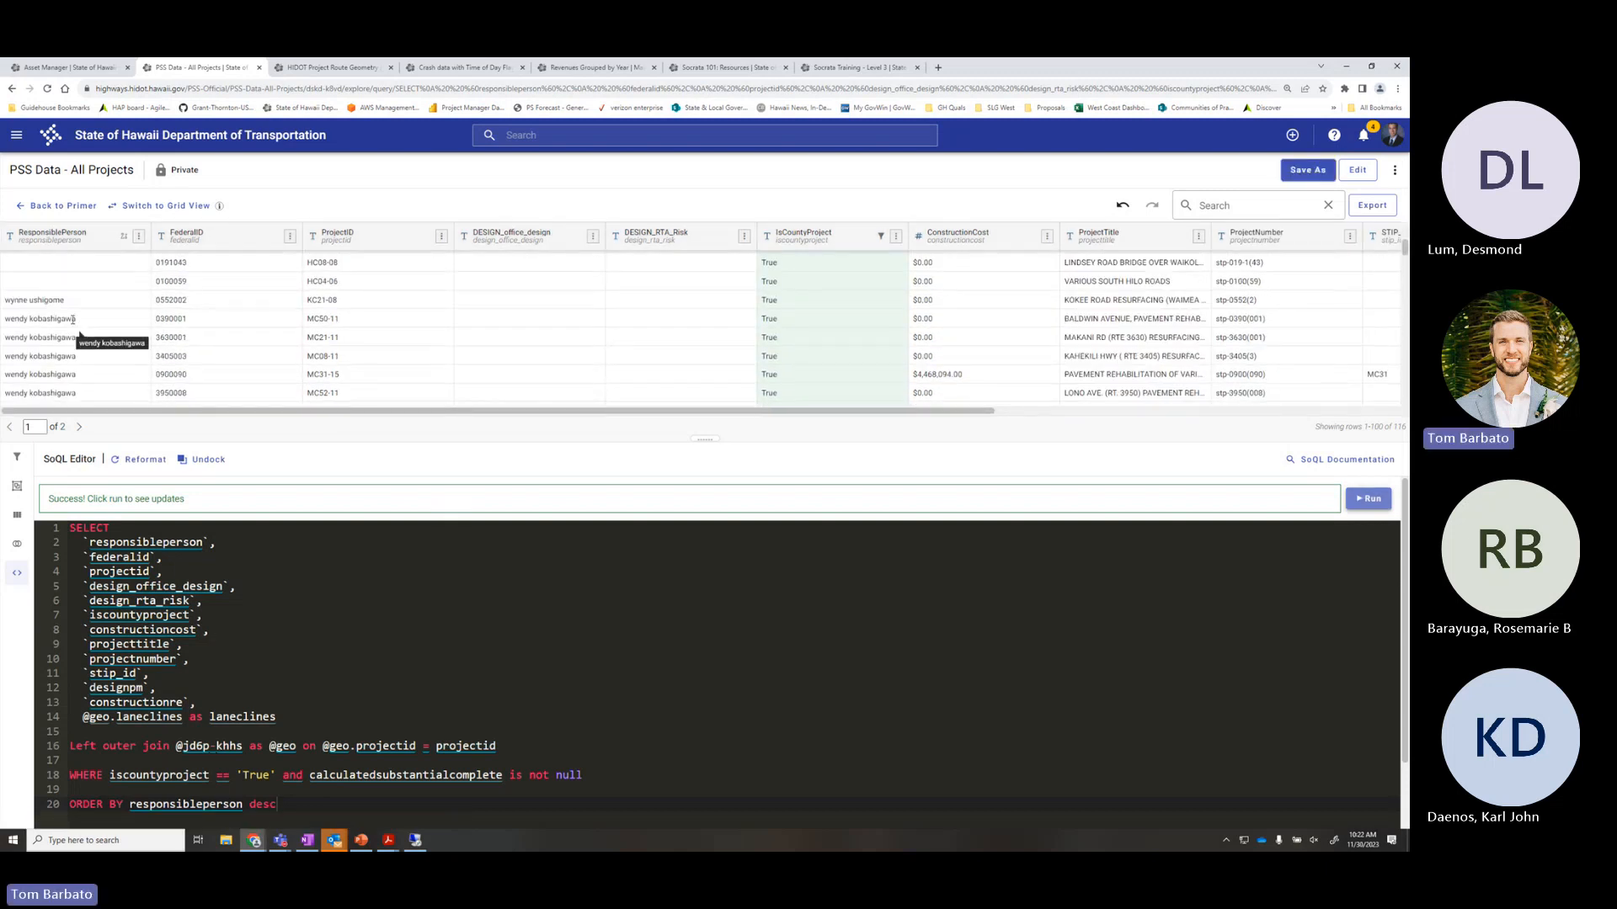
pyautogui.scroll(5, 85, 303)
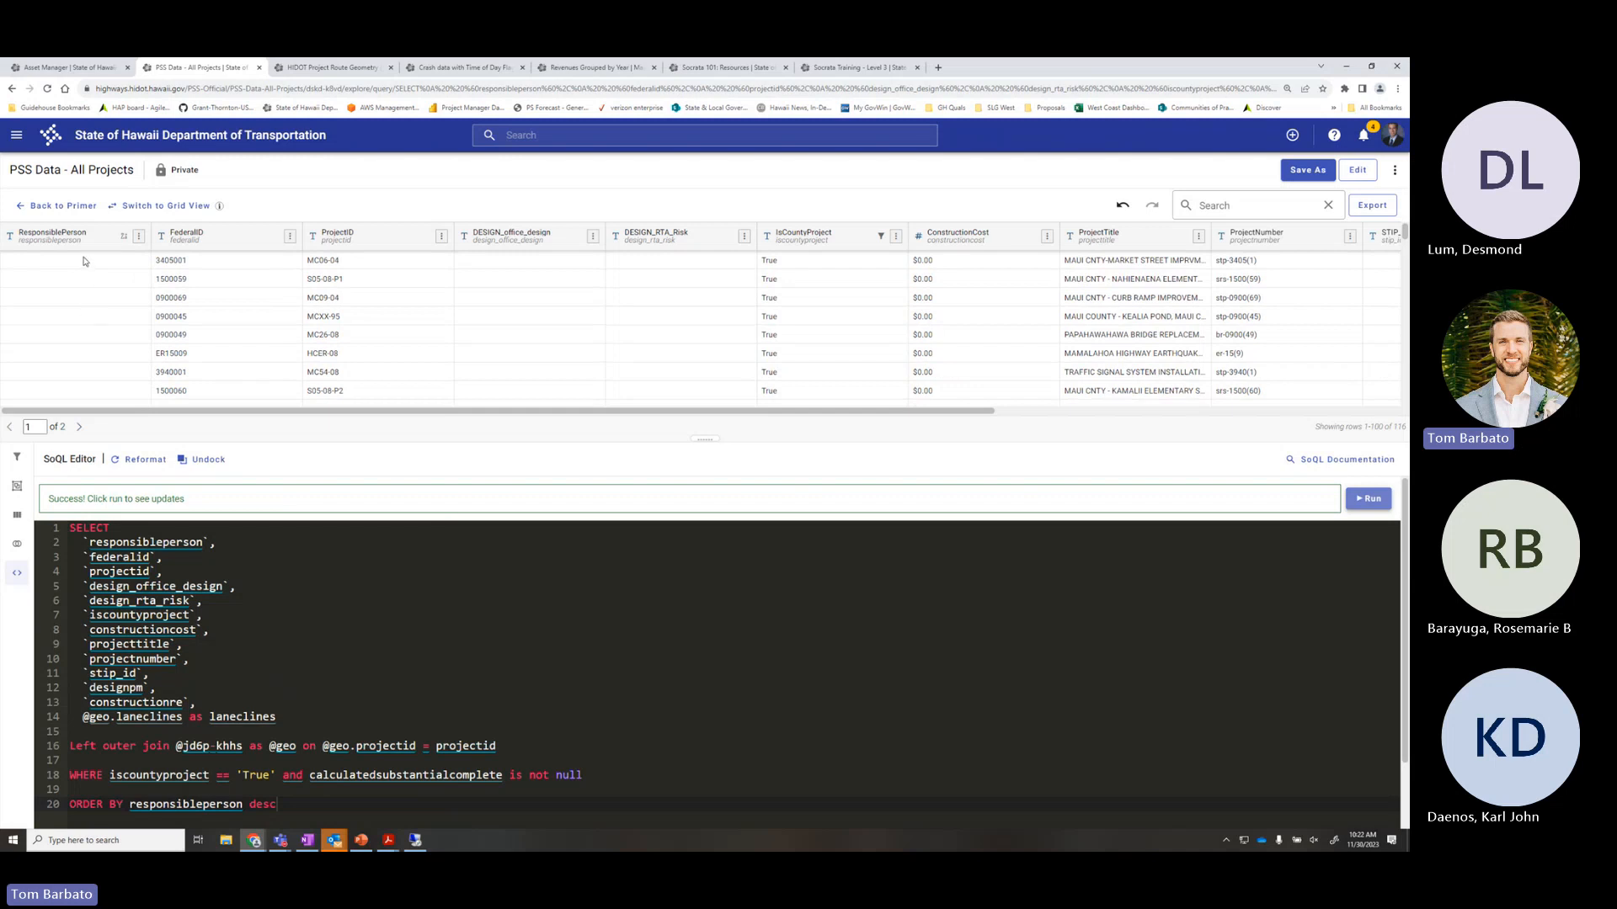
pyautogui.scroll(-3, 85, 312)
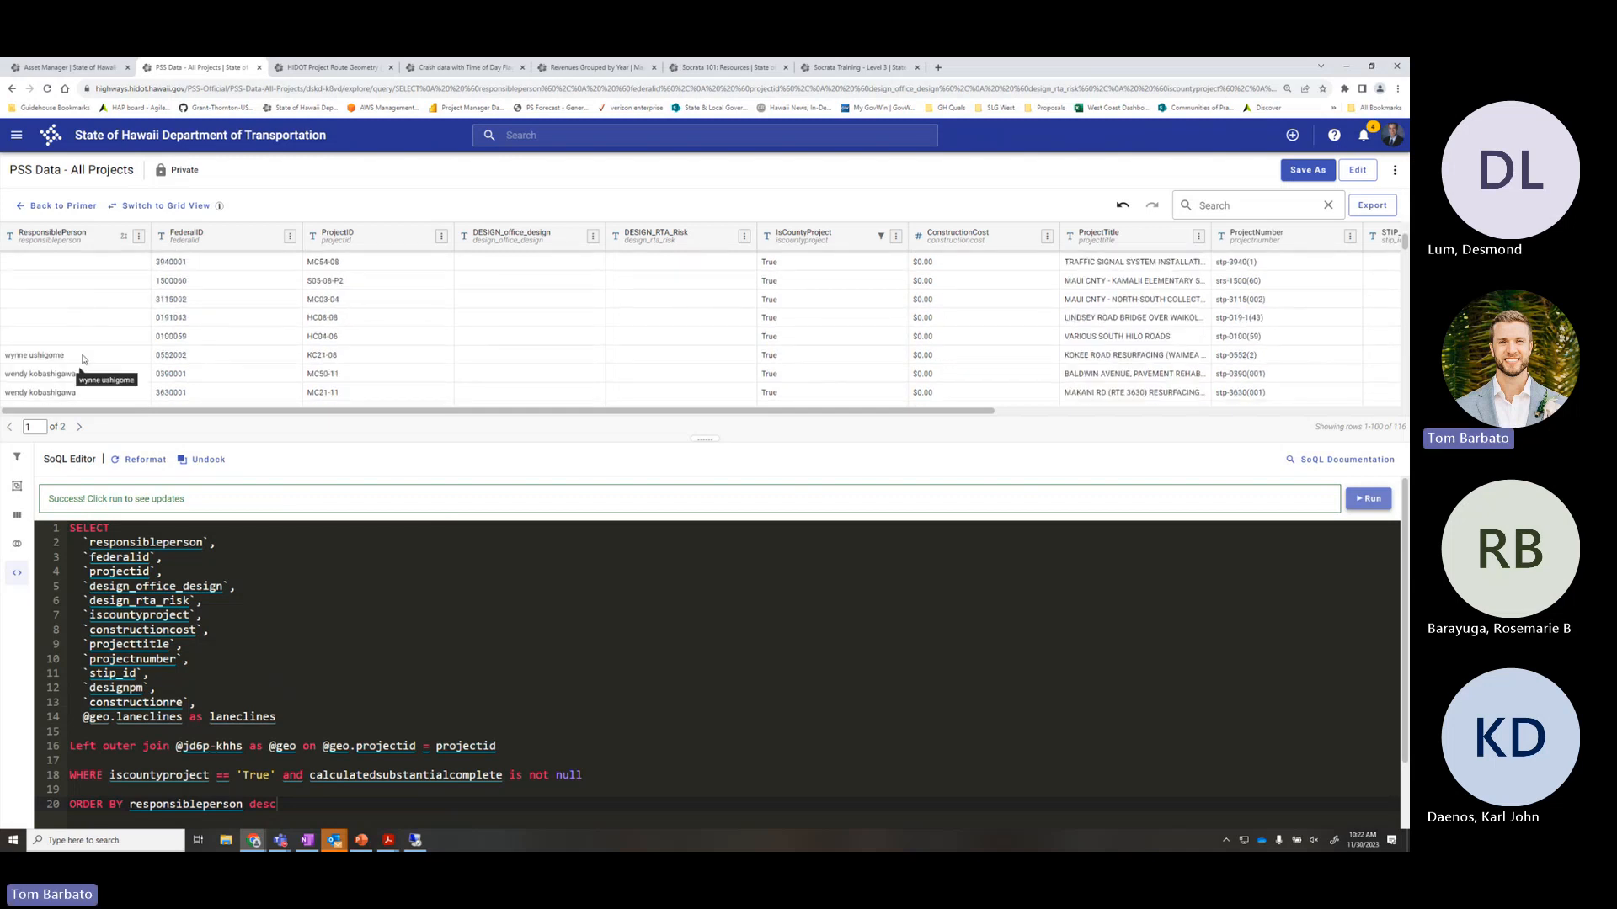
pyautogui.tripleClick(82, 358)
pyautogui.scroll(-2, 89, 358)
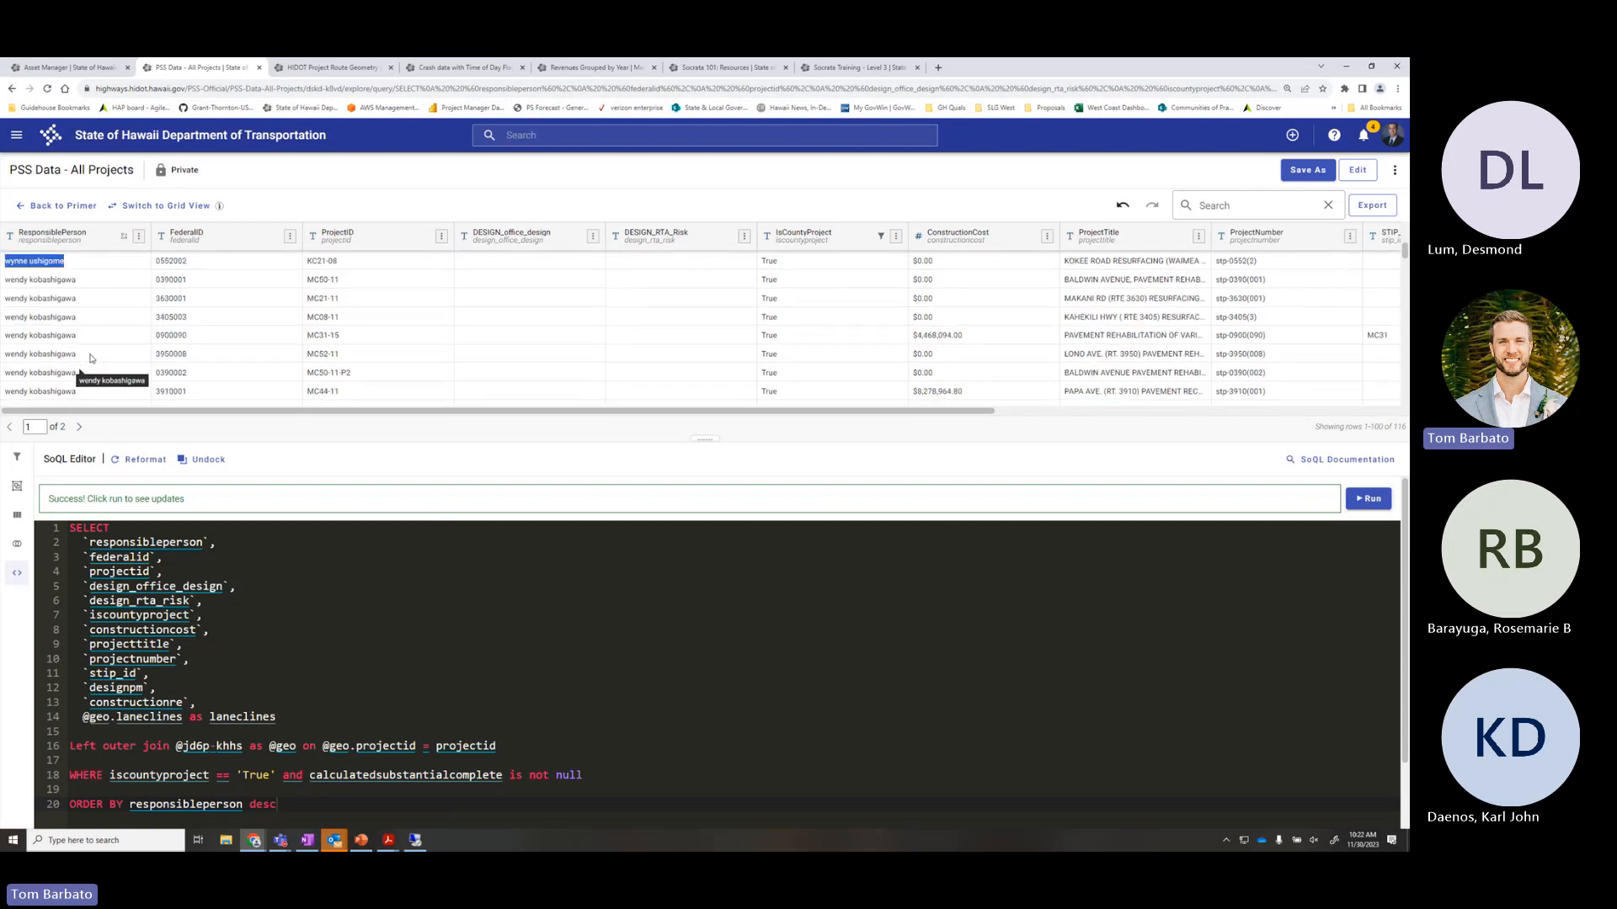
pyautogui.scroll(-5, 90, 358)
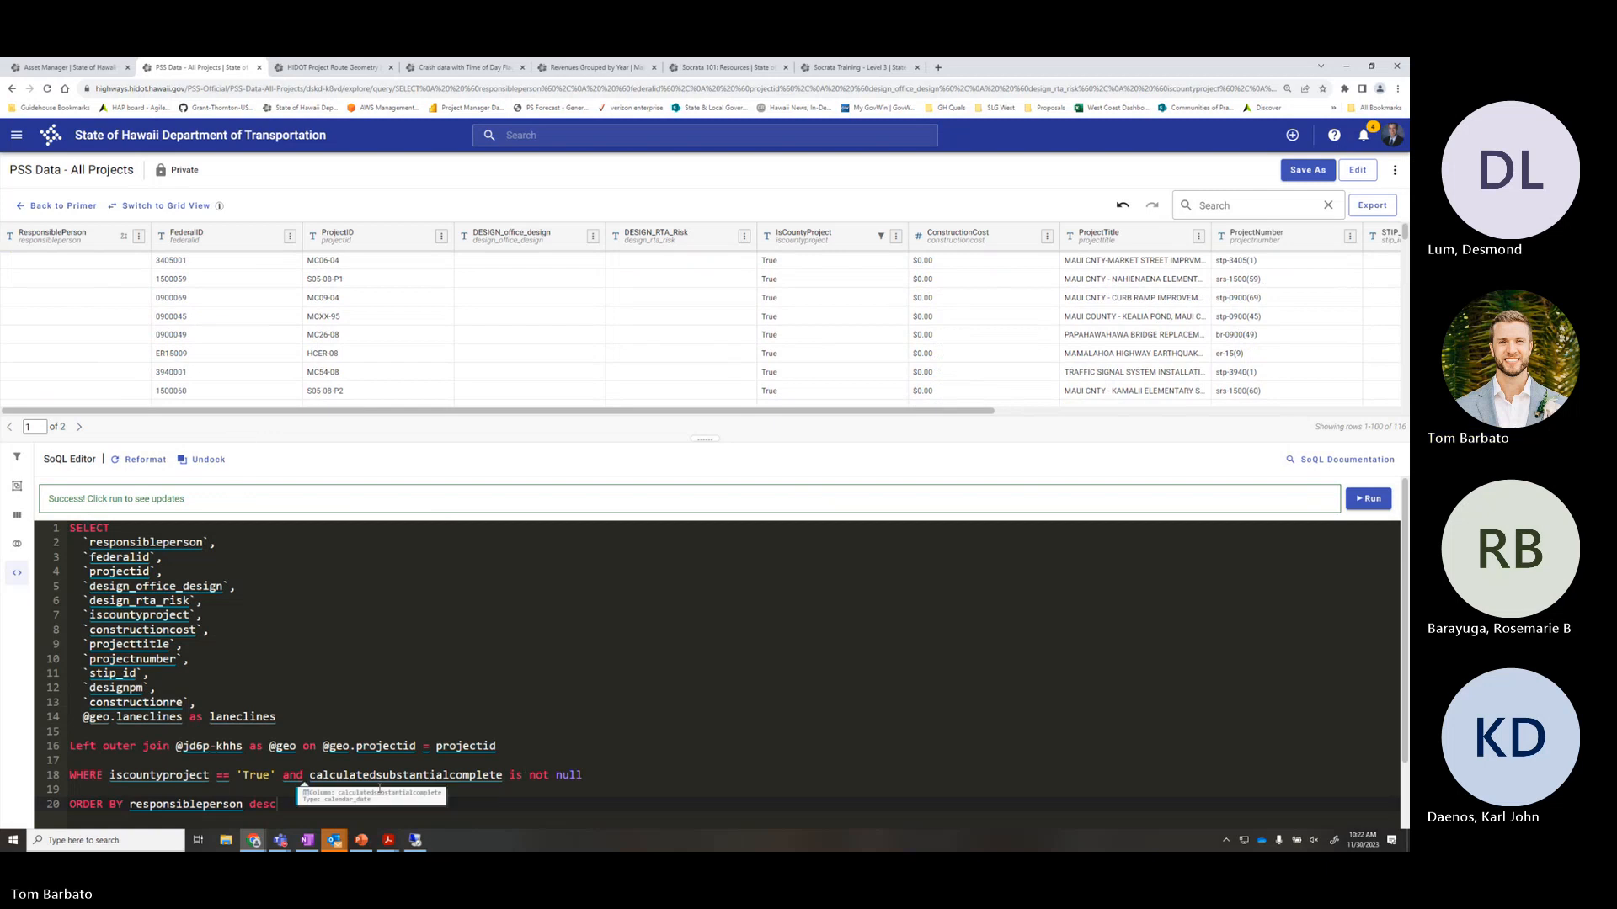
pyautogui.press('BackSpace')
pyautogui.press('BackSpace')
pyautogui.press('BackSpace')
pyautogui.press('BackSpace')
pyautogui.press('BackSpace')
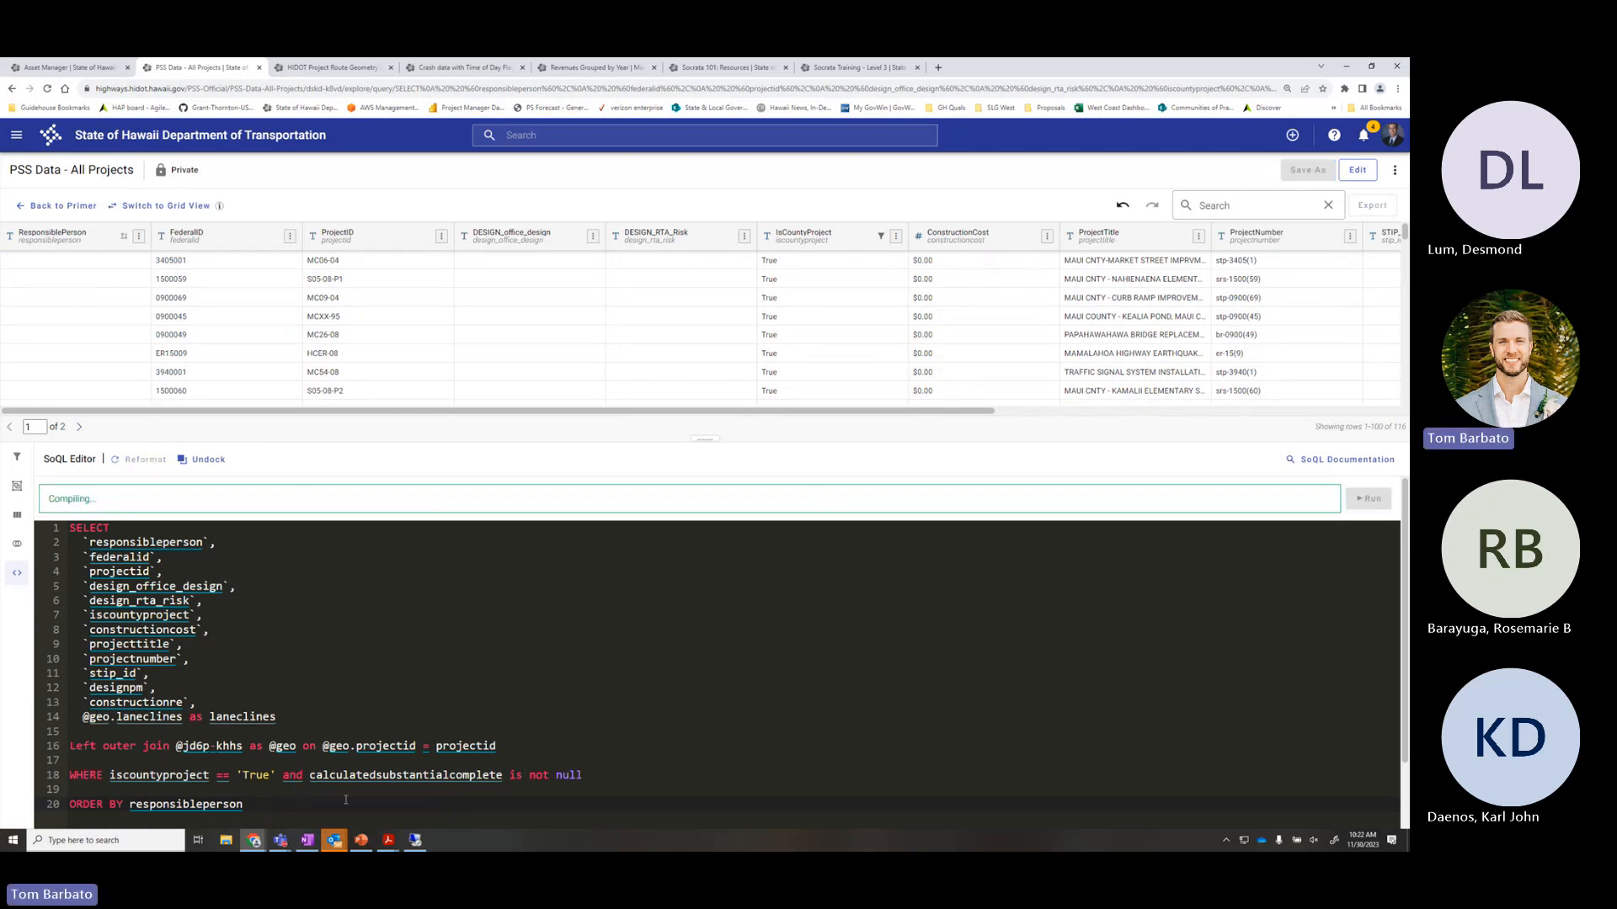
pyautogui.click(1366, 505)
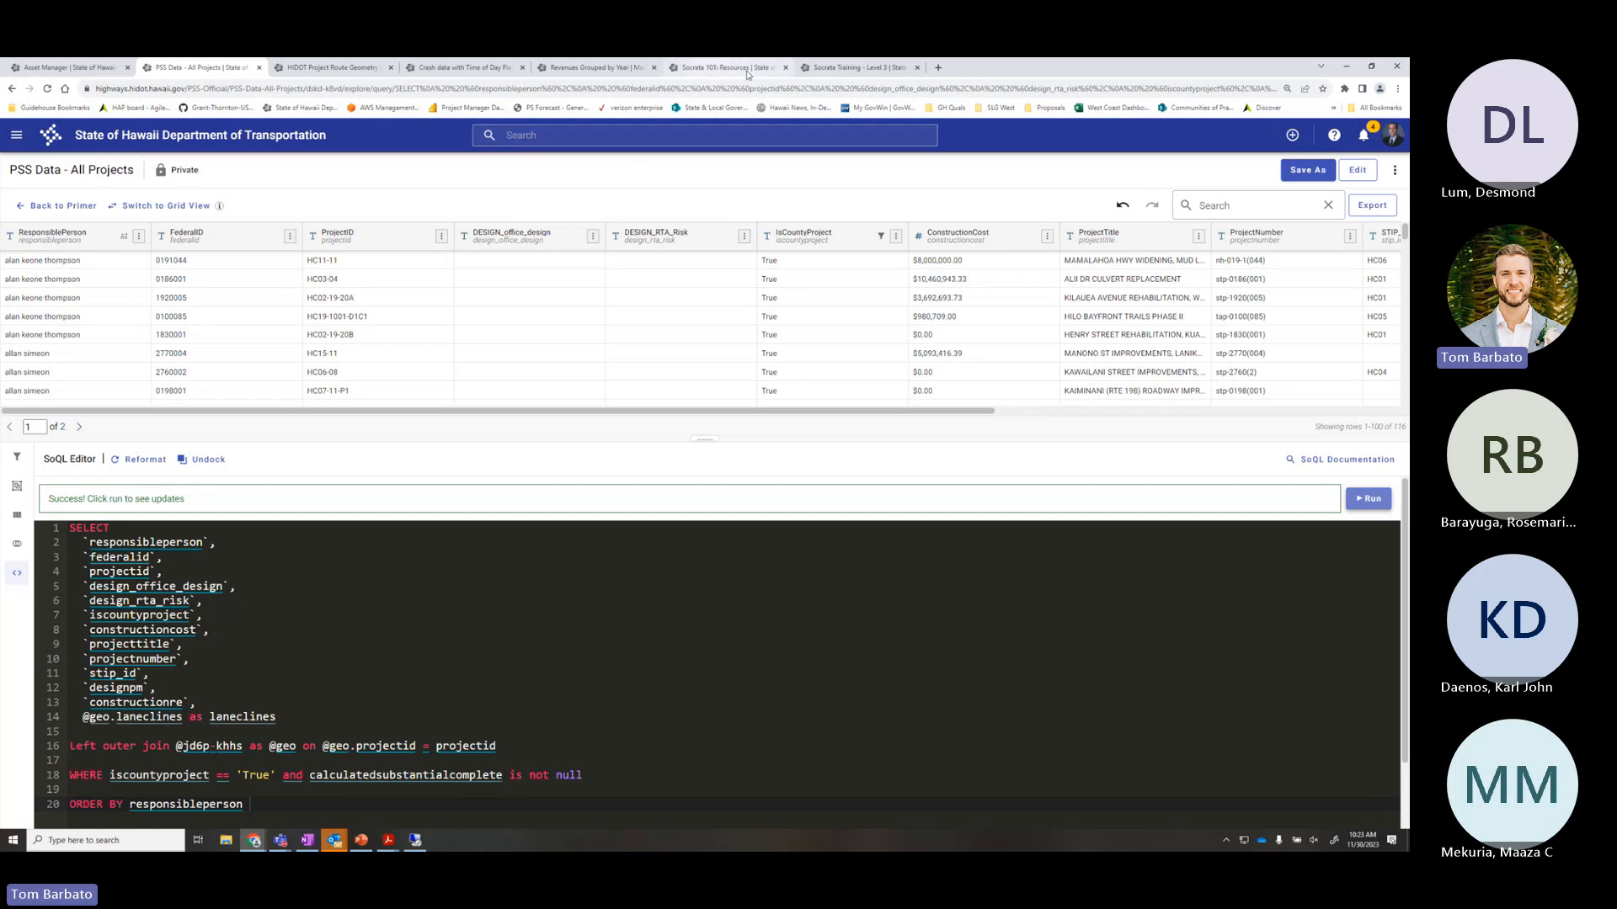
# Switch to the Revenues Grouped by Year view, show its SoQL query, and inspect the 2012 row values
pyautogui.click(594, 68)
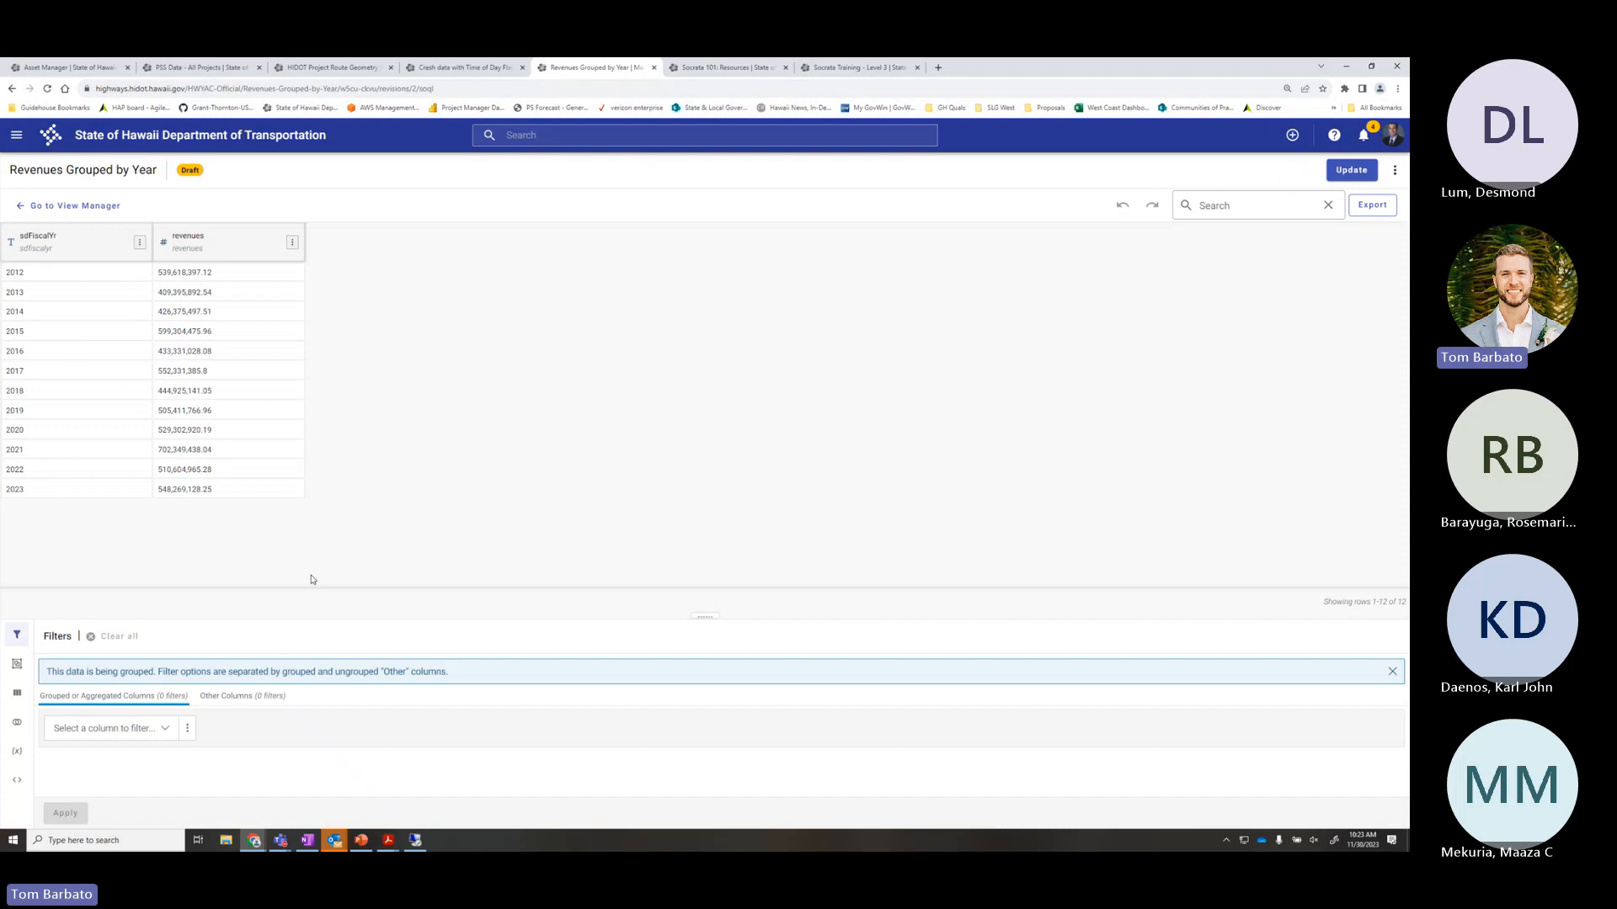
pyautogui.click(18, 782)
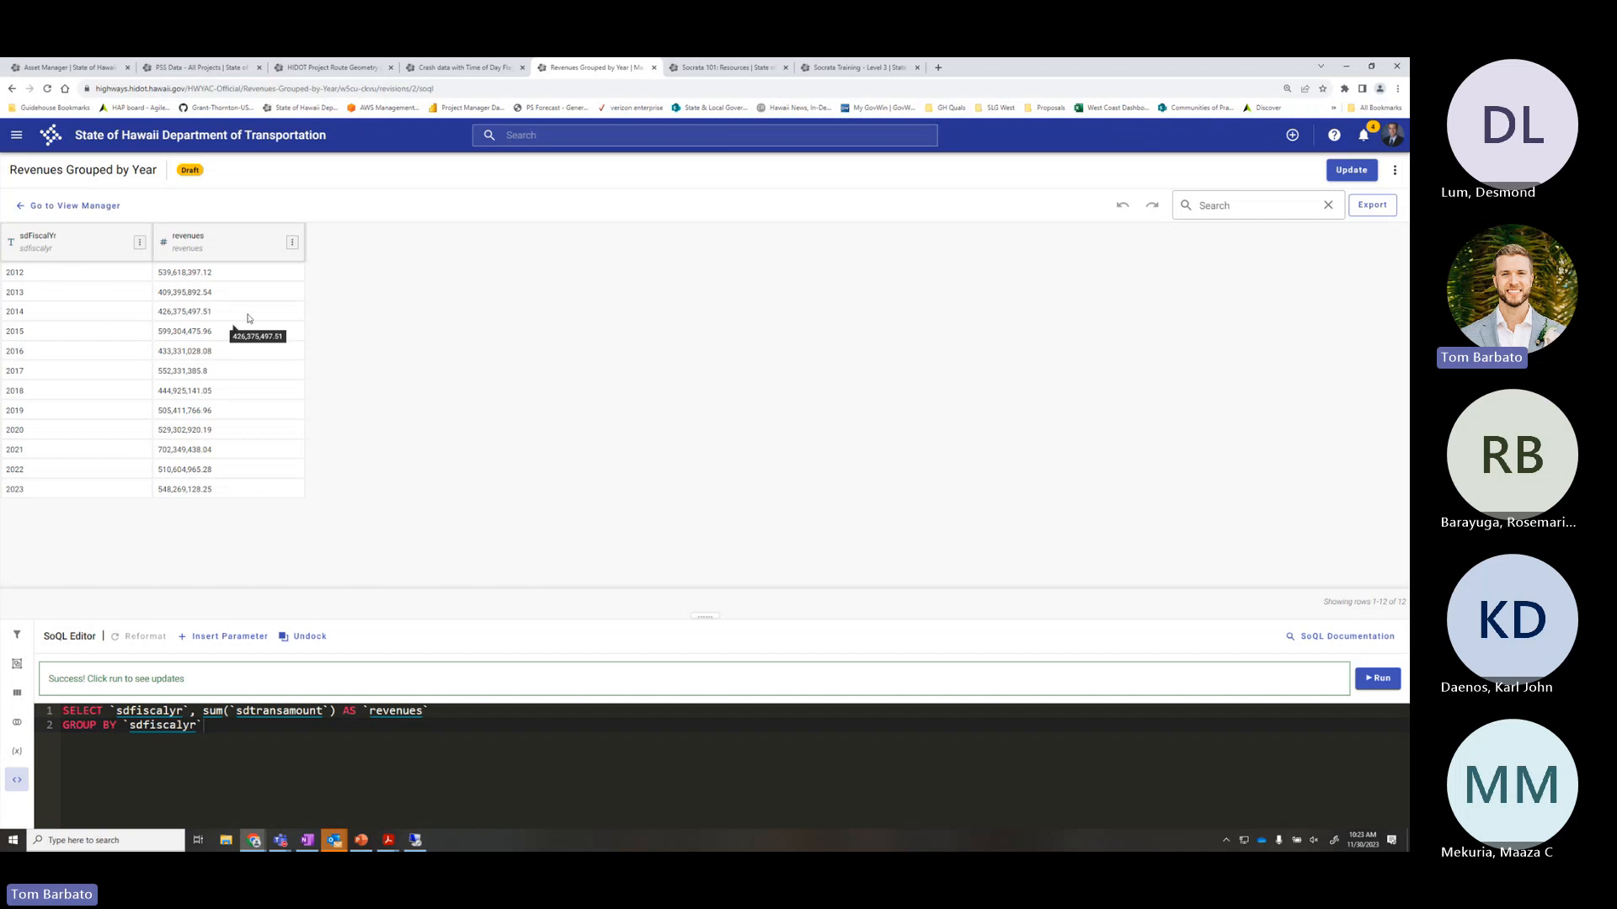
pyautogui.moveTo(234, 276); pyautogui.dragTo(157, 277)
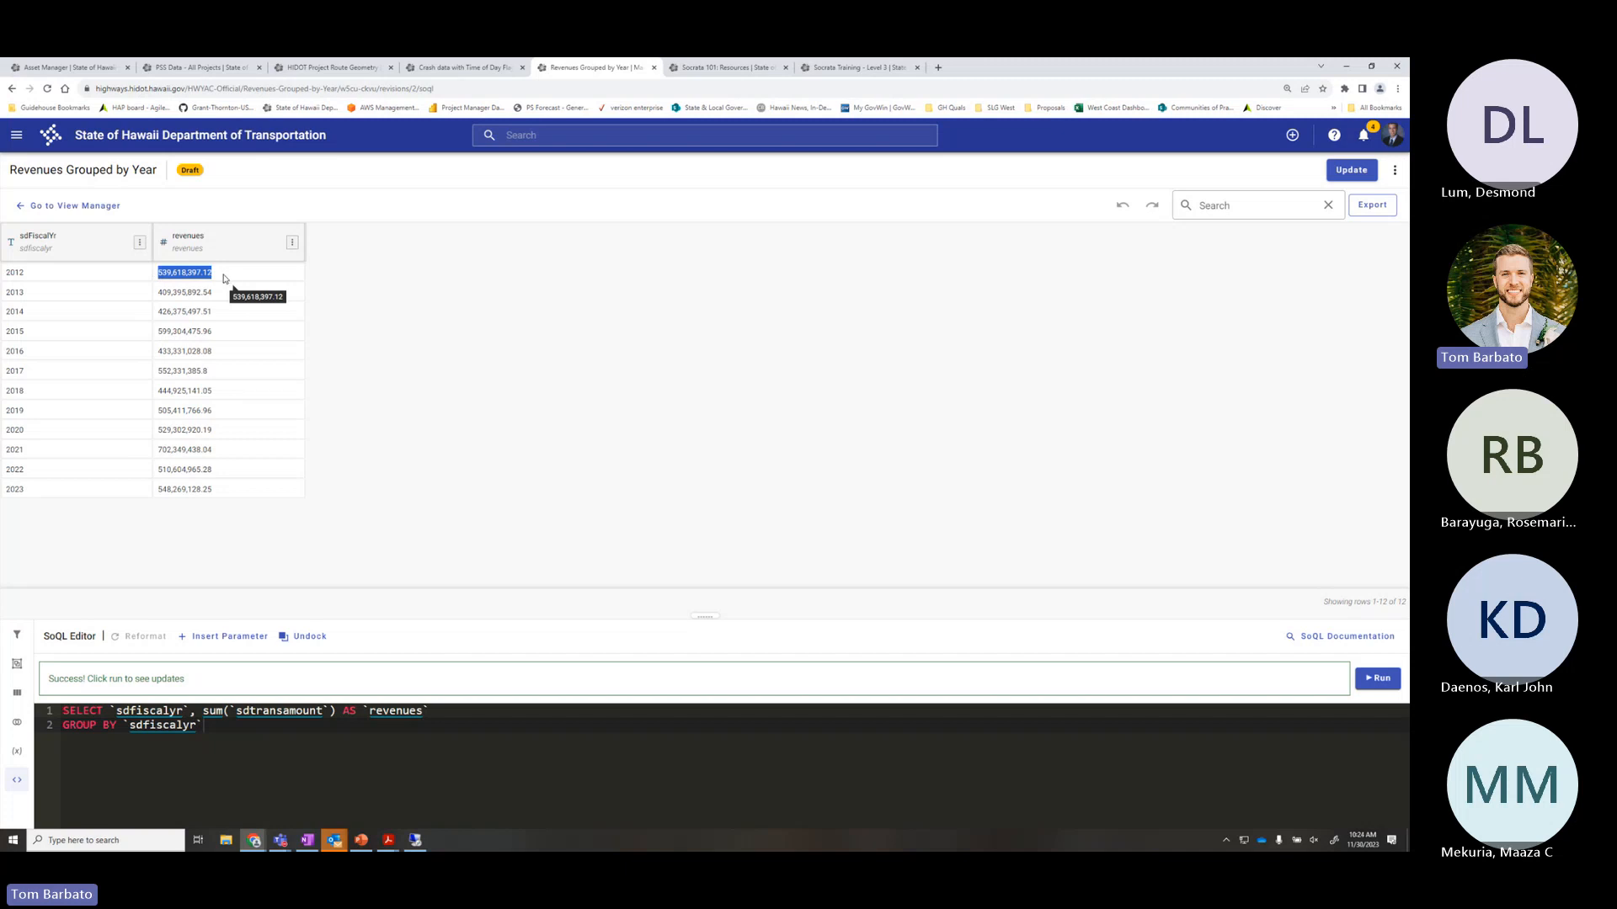
pyautogui.moveTo(80, 273); pyautogui.dragTo(5, 272)
pyautogui.click(79, 274)
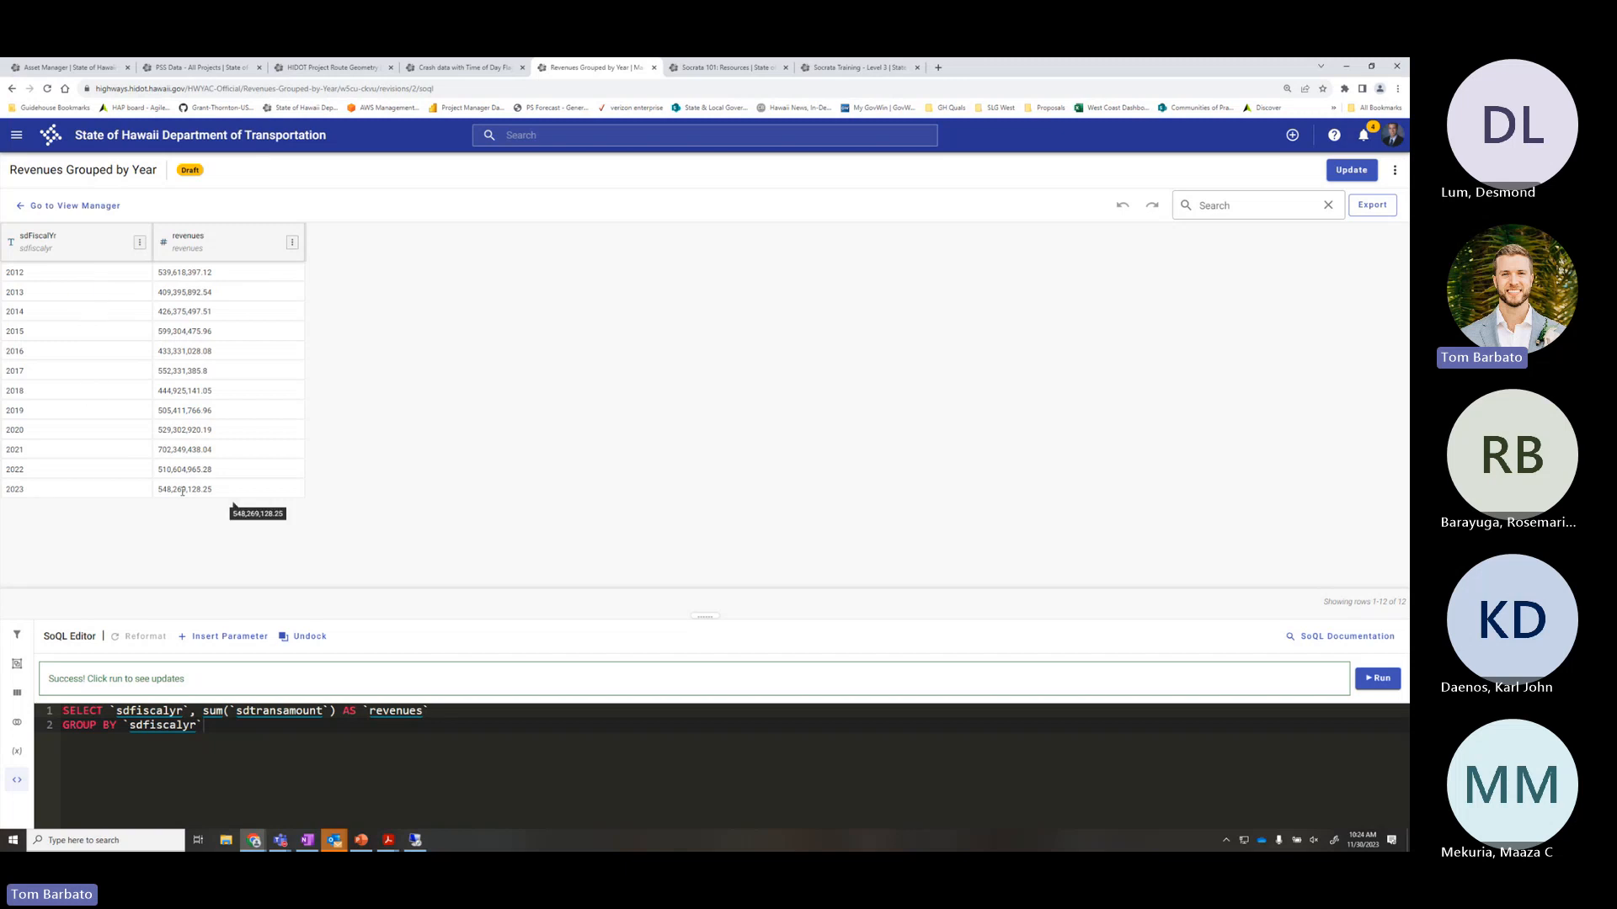
# Put sdfiscalyr and the sum(sdtransamount) expression on their own indented lines below SELECT
pyautogui.click(111, 710)
pyautogui.press('Return')
pyautogui.press('Tab')
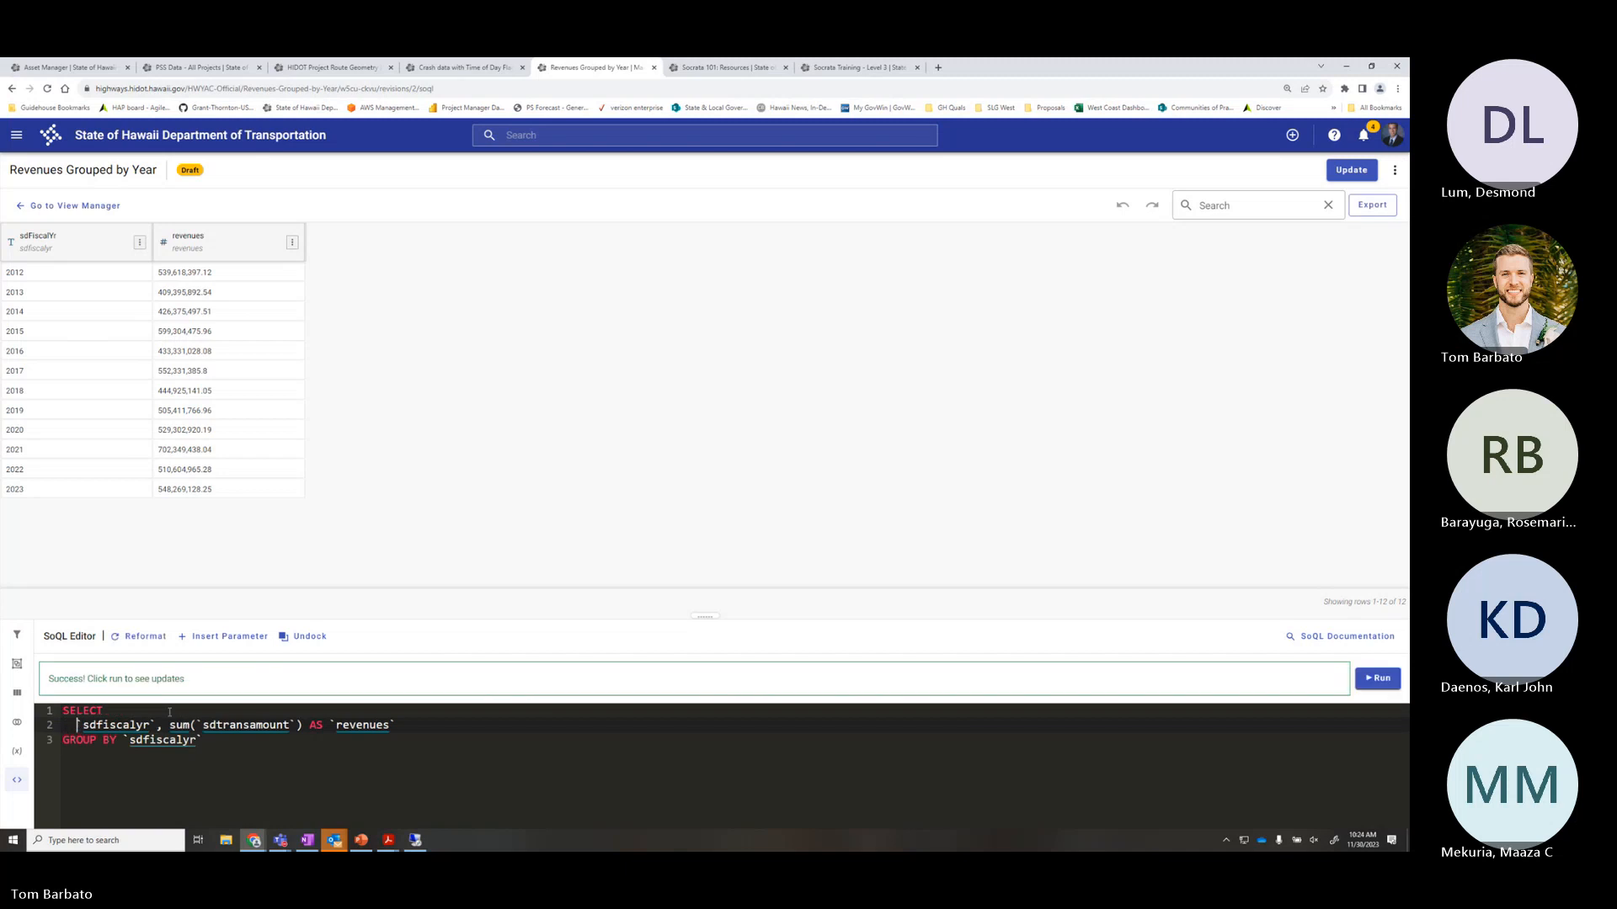
pyautogui.click(170, 726)
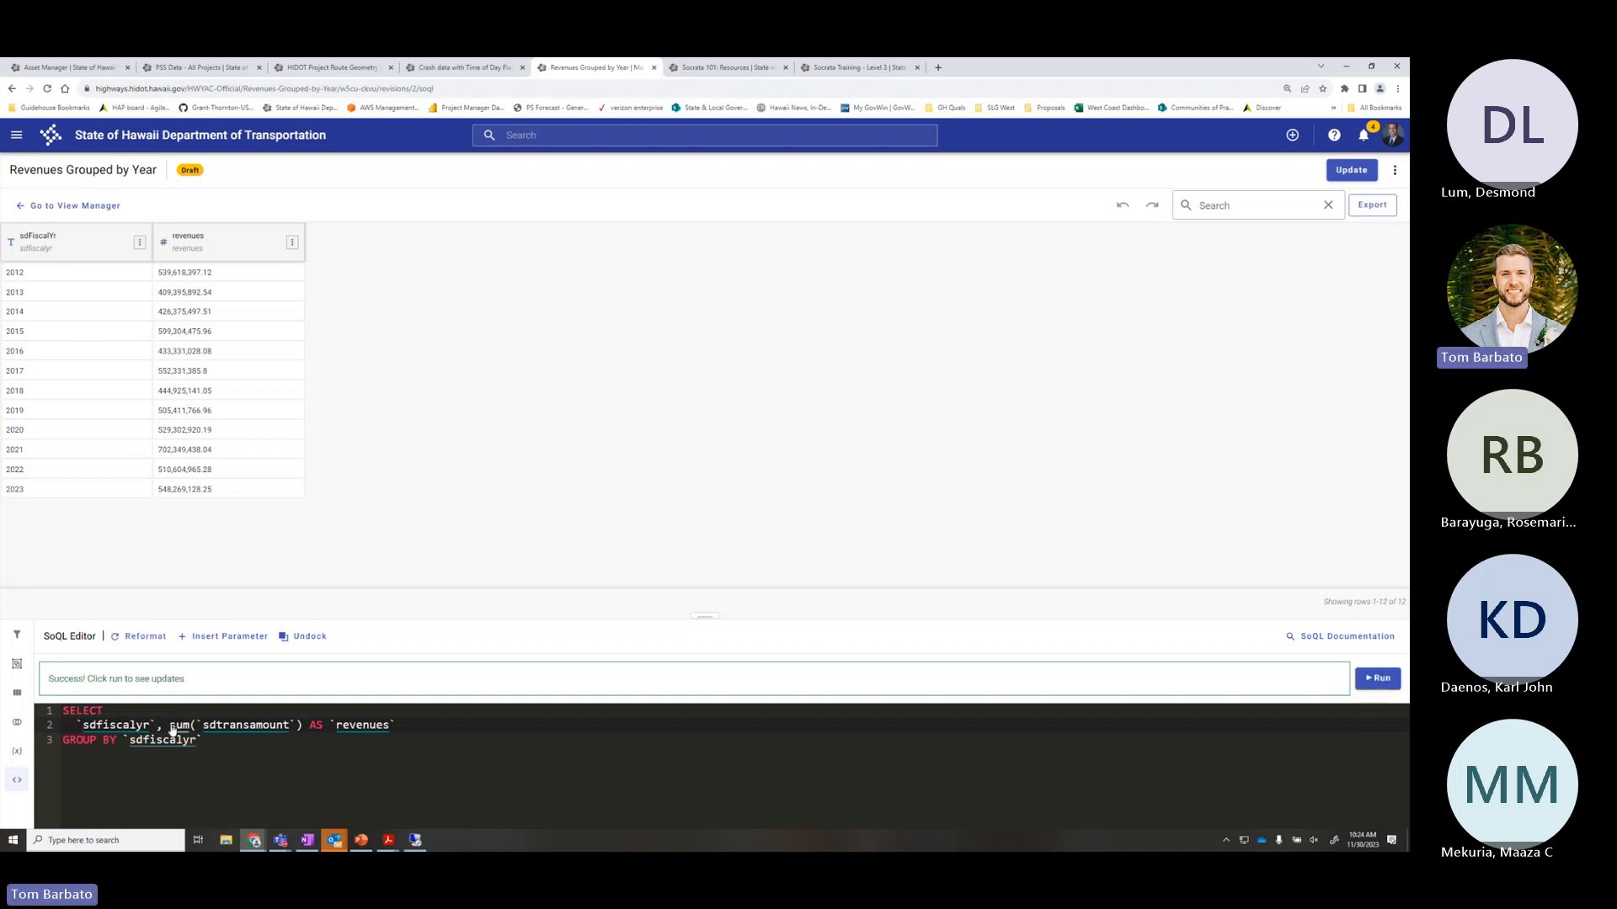
pyautogui.press('Return')
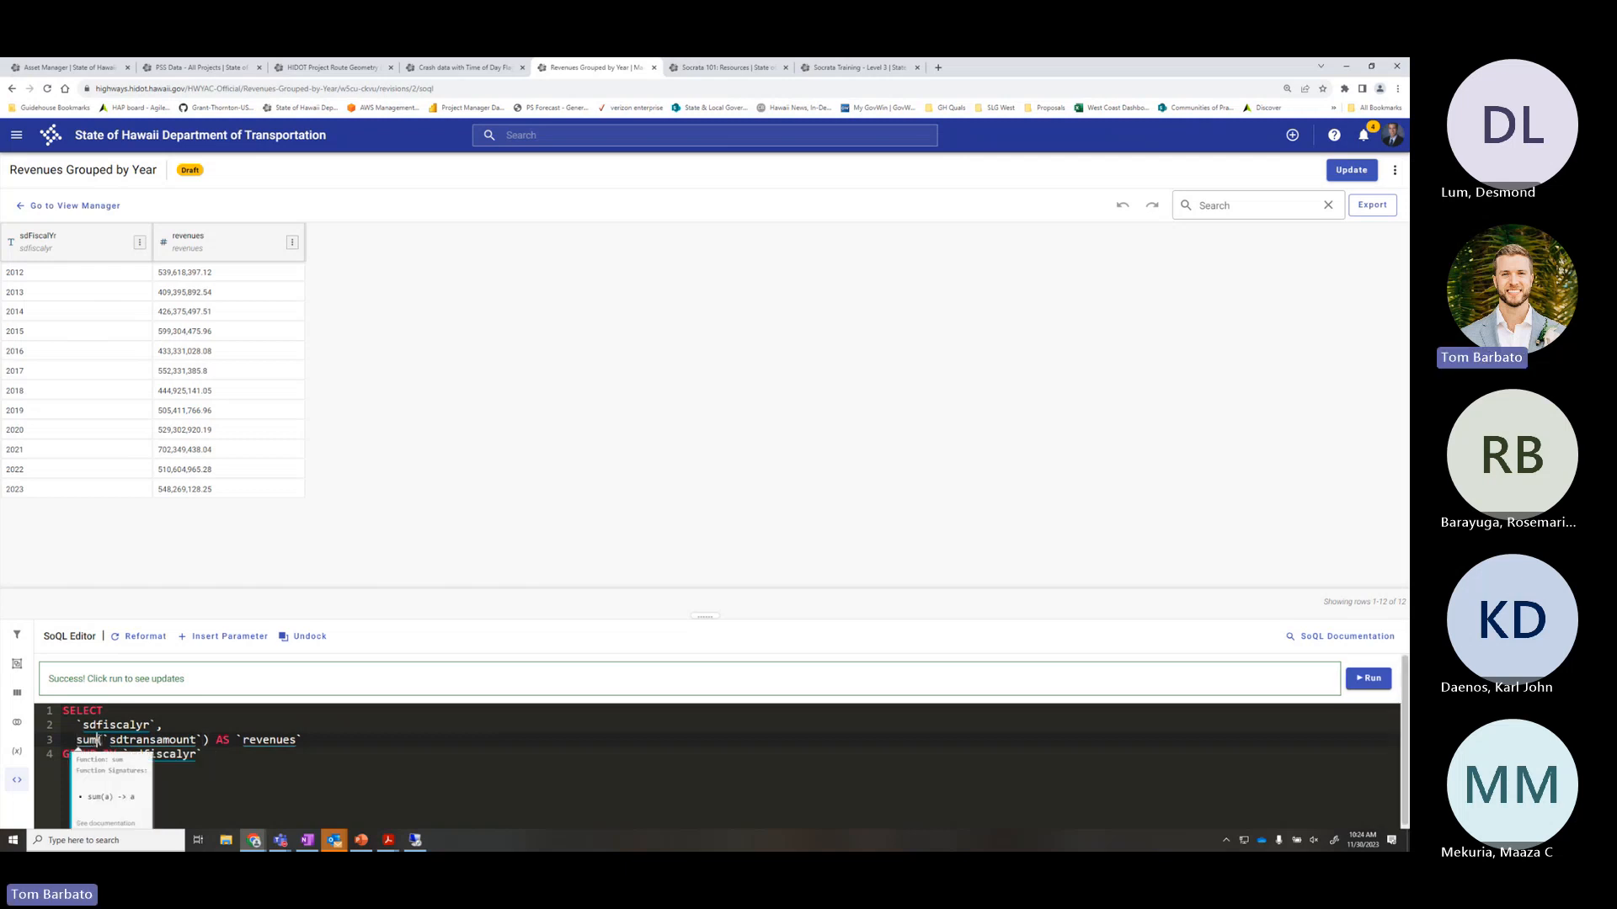
# Check the revenues alias and GROUP BY sdfiscalyr, then run the reformatted query
pyautogui.click(98, 740)
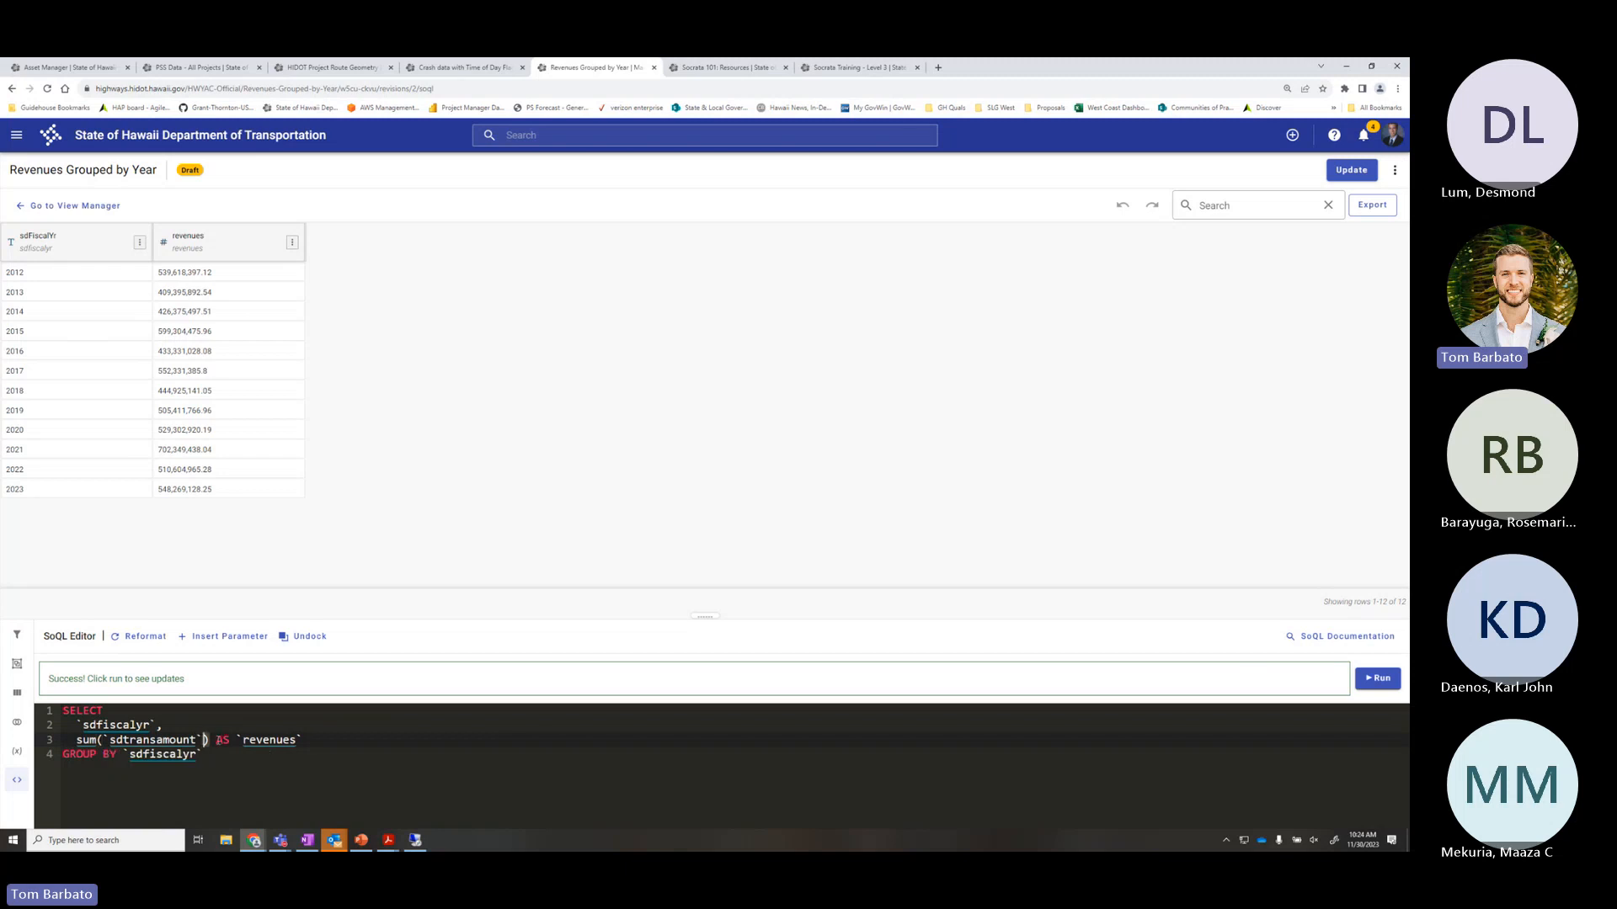
pyautogui.moveTo(218, 741); pyautogui.dragTo(307, 742)
pyautogui.click(329, 744)
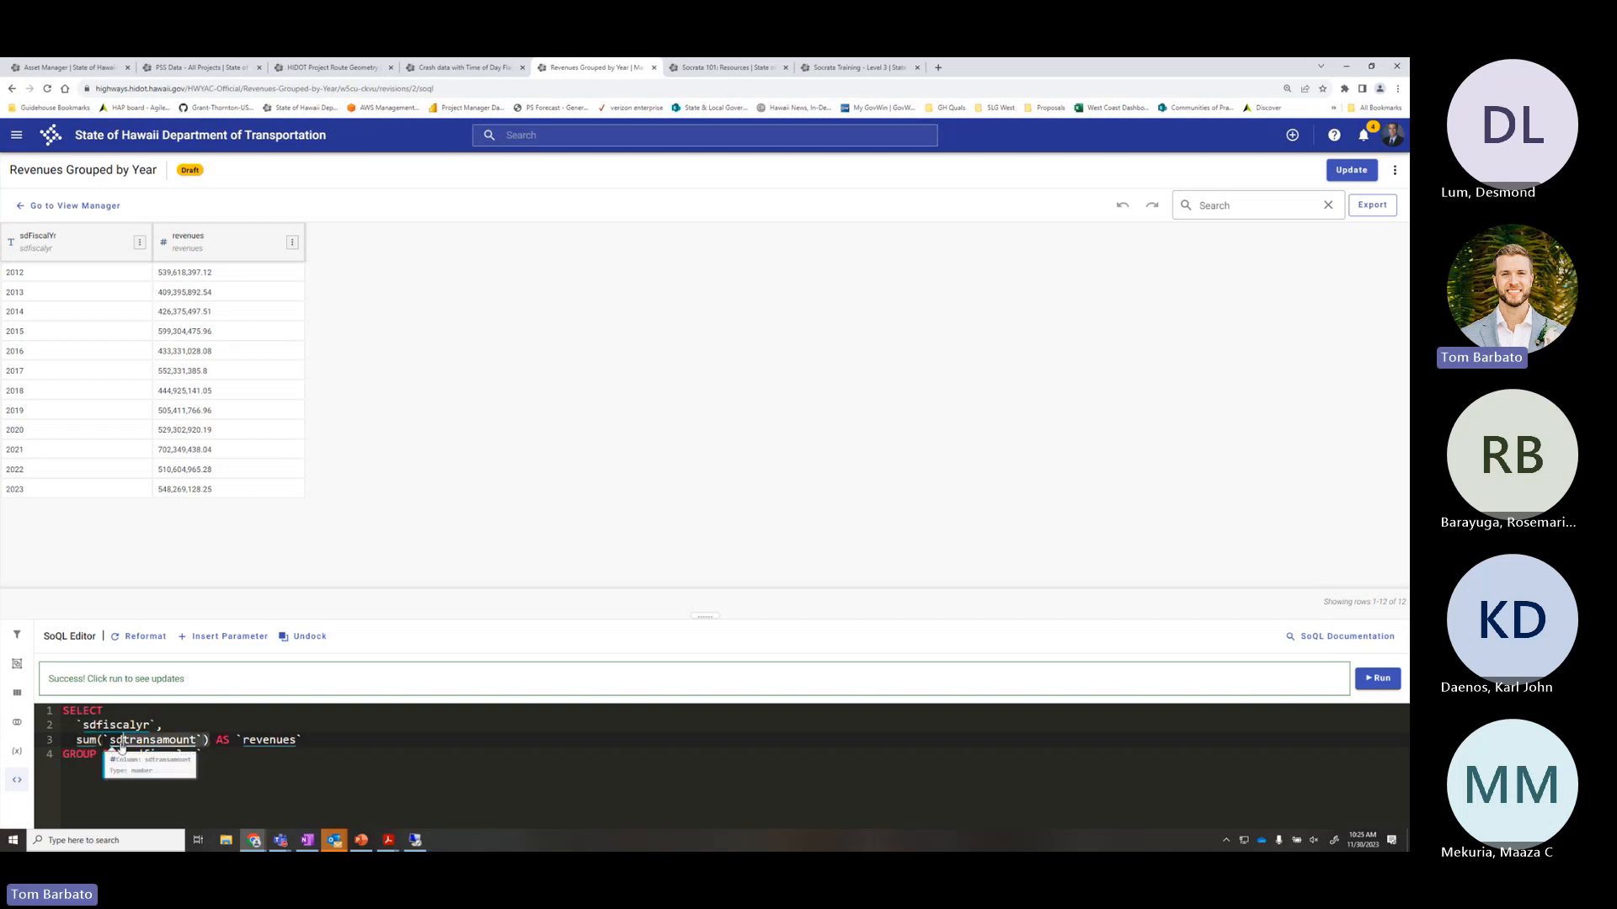
pyautogui.click(208, 755)
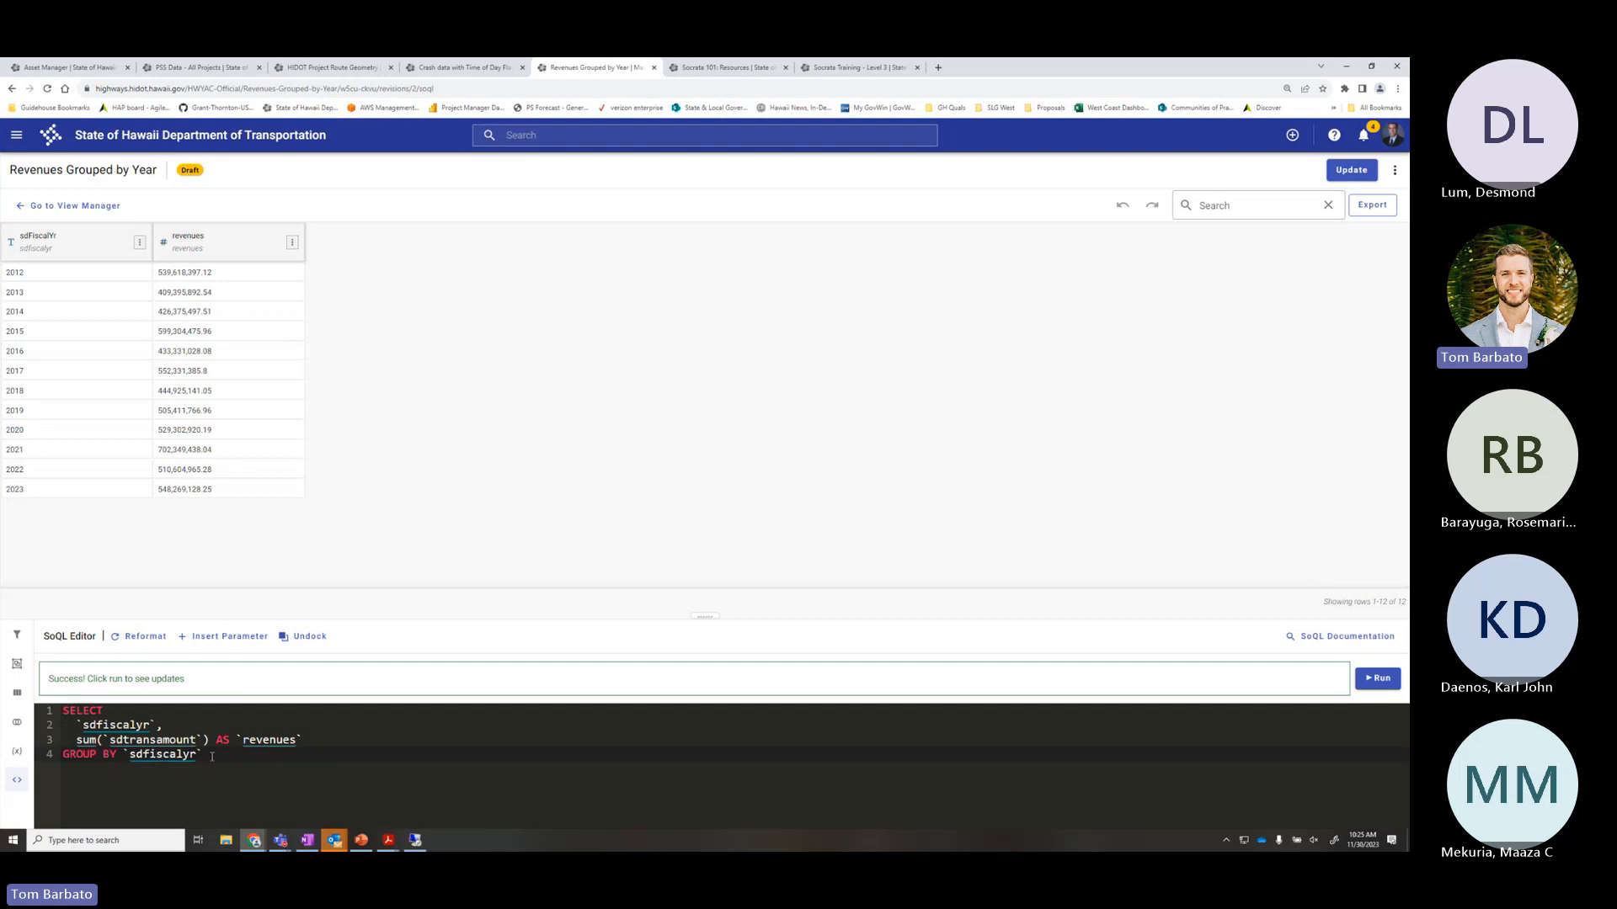
pyautogui.moveTo(164, 725); pyautogui.dragTo(46, 730)
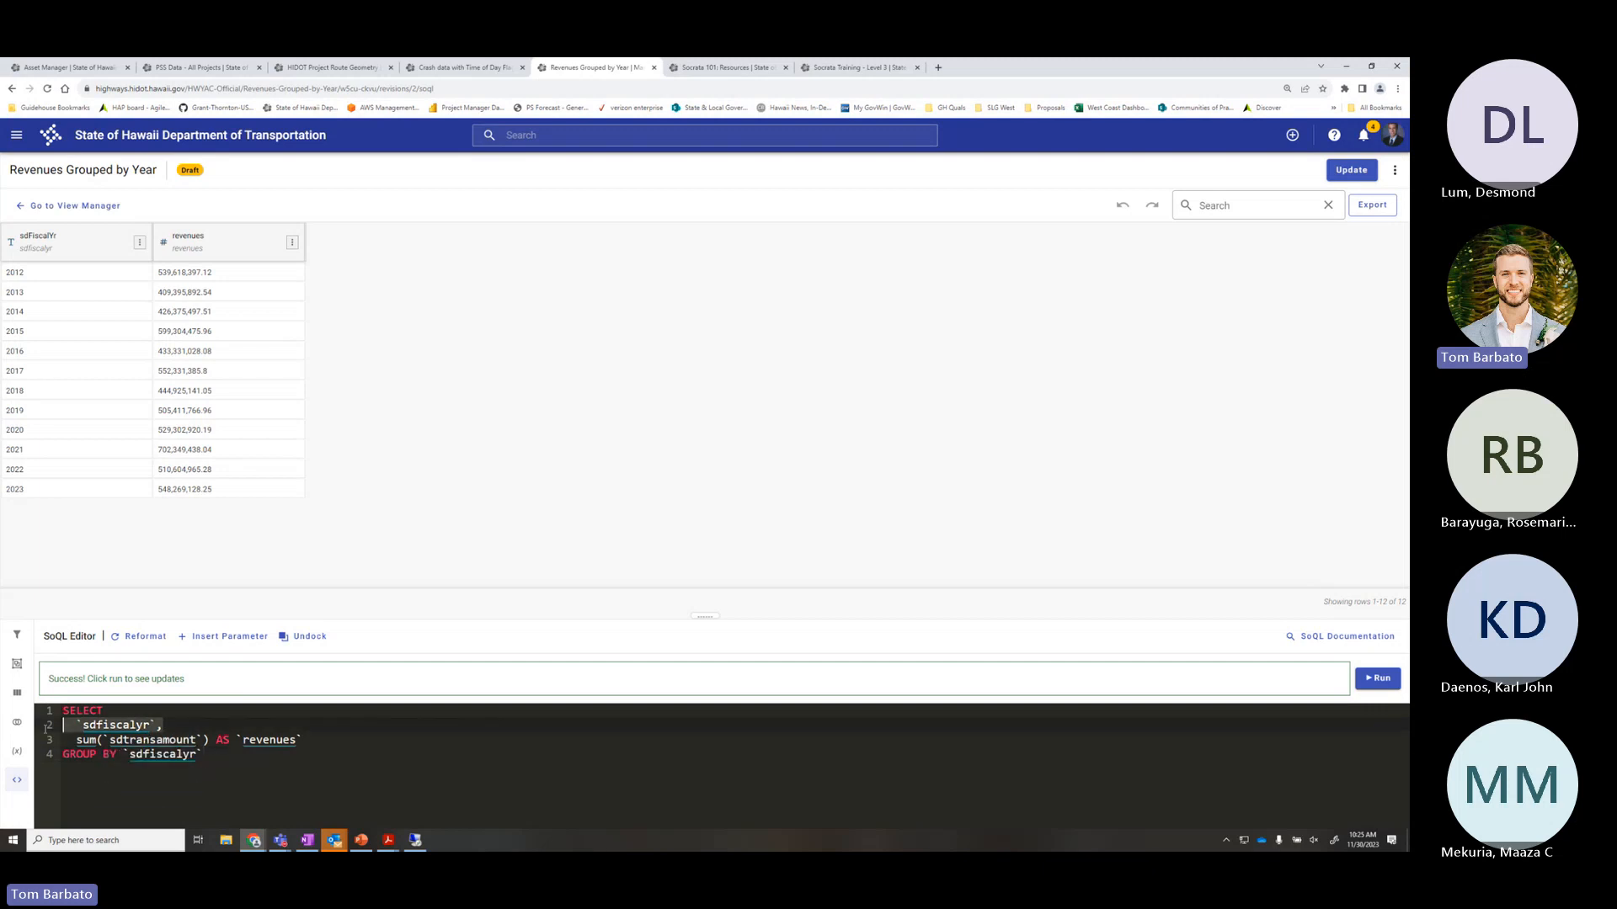
pyautogui.click(207, 756)
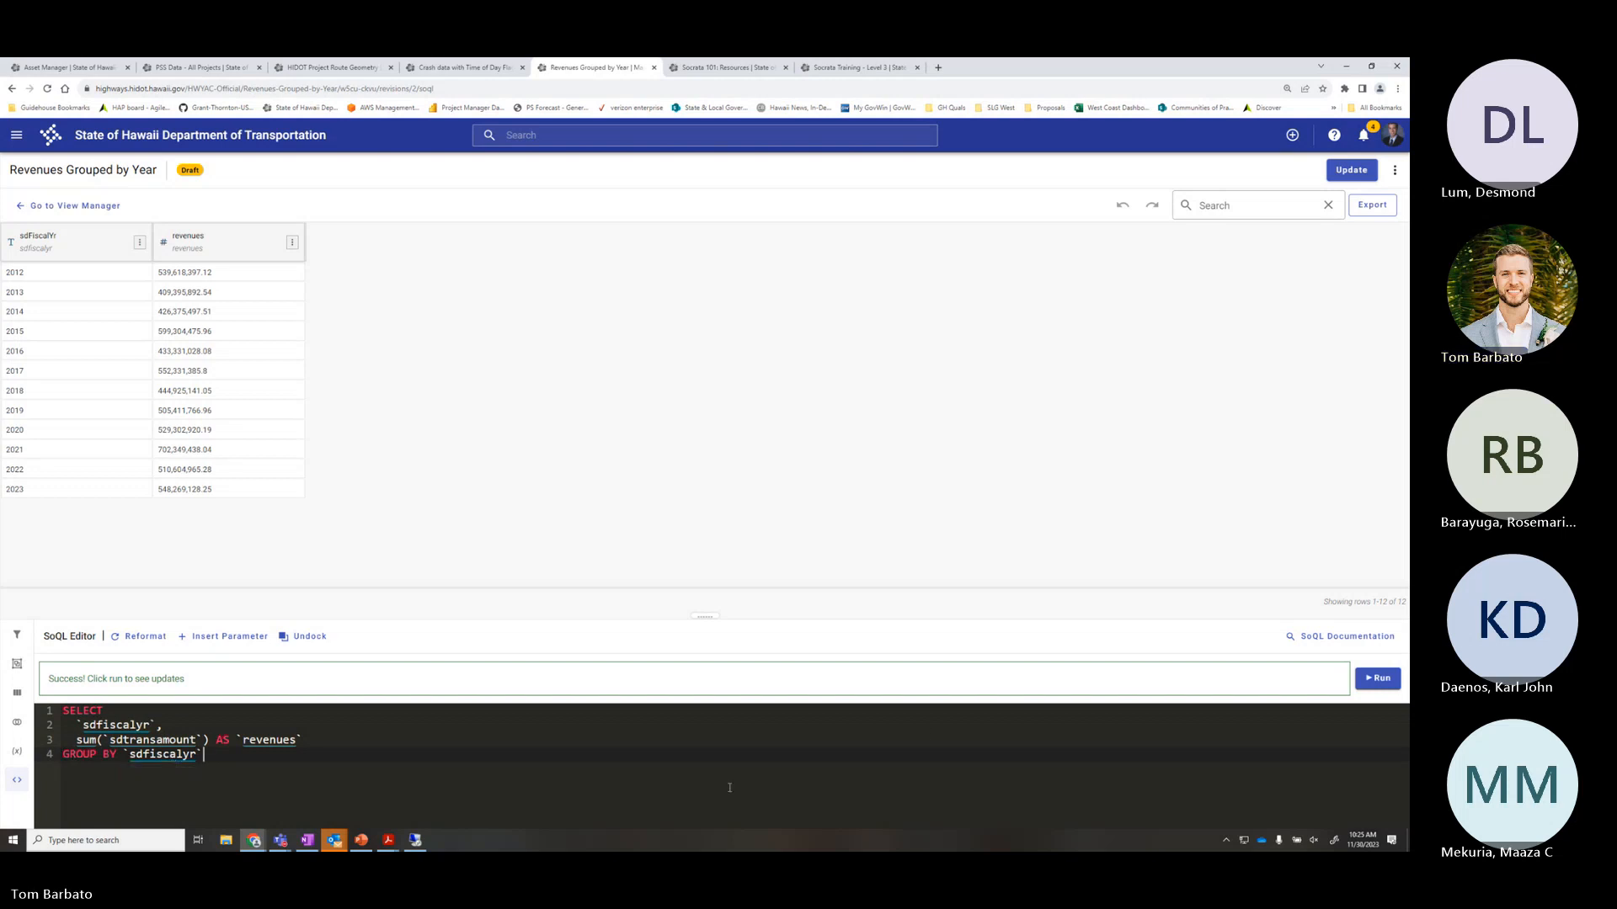
pyautogui.click(1377, 678)
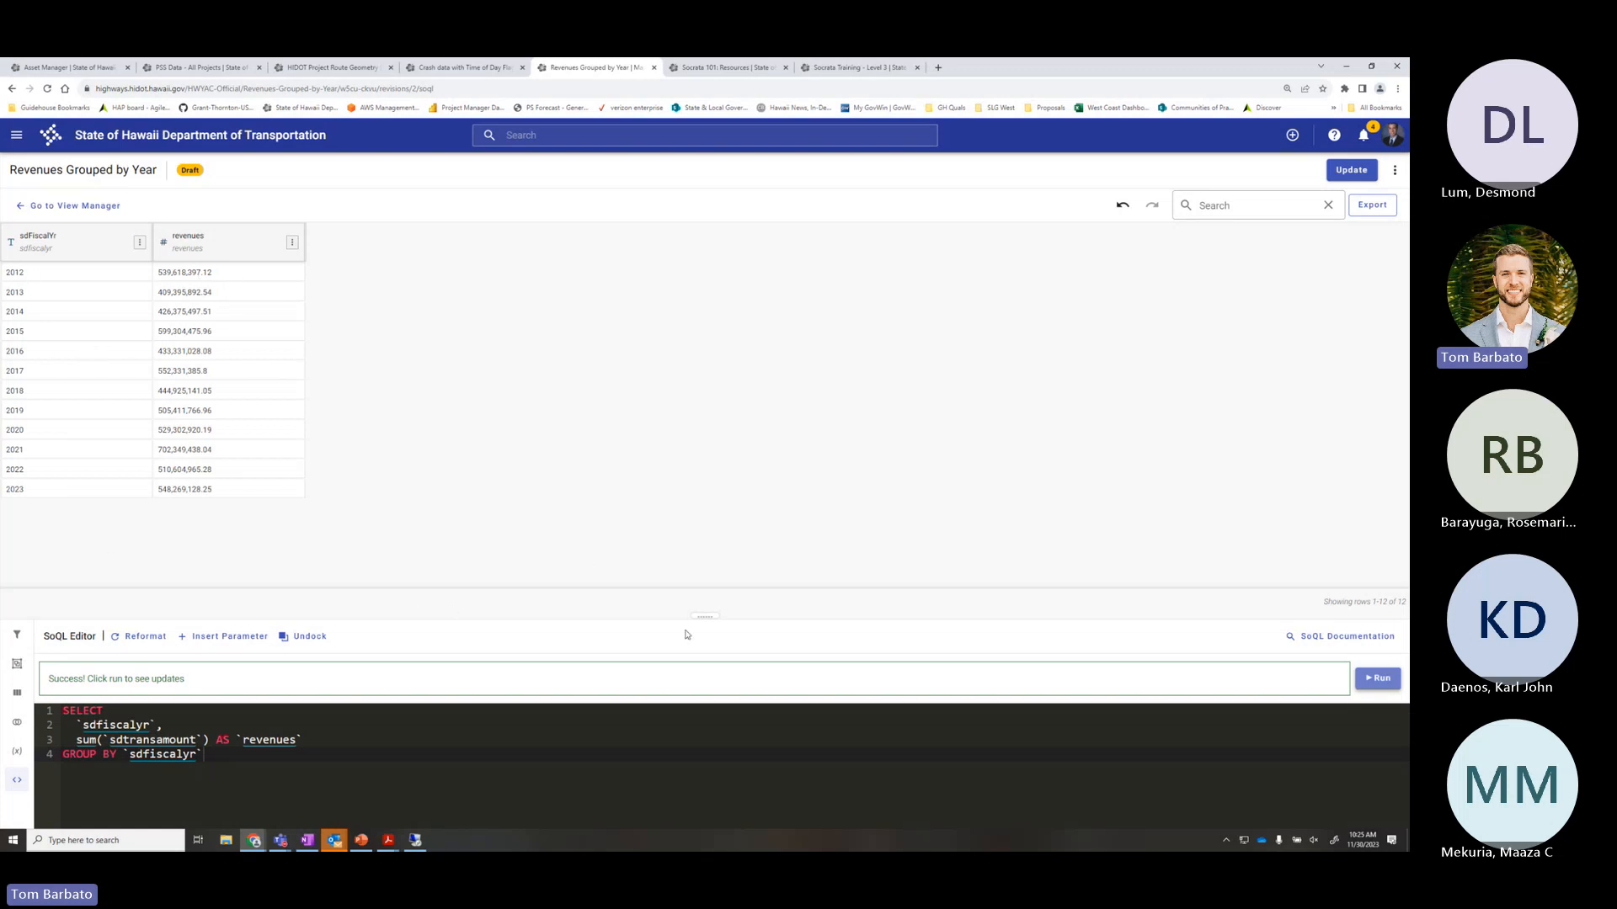
# Enlarge the query editor above the 12-row revenues table and briefly select the whole query text
pyautogui.moveTo(705, 615); pyautogui.dragTo(719, 538)
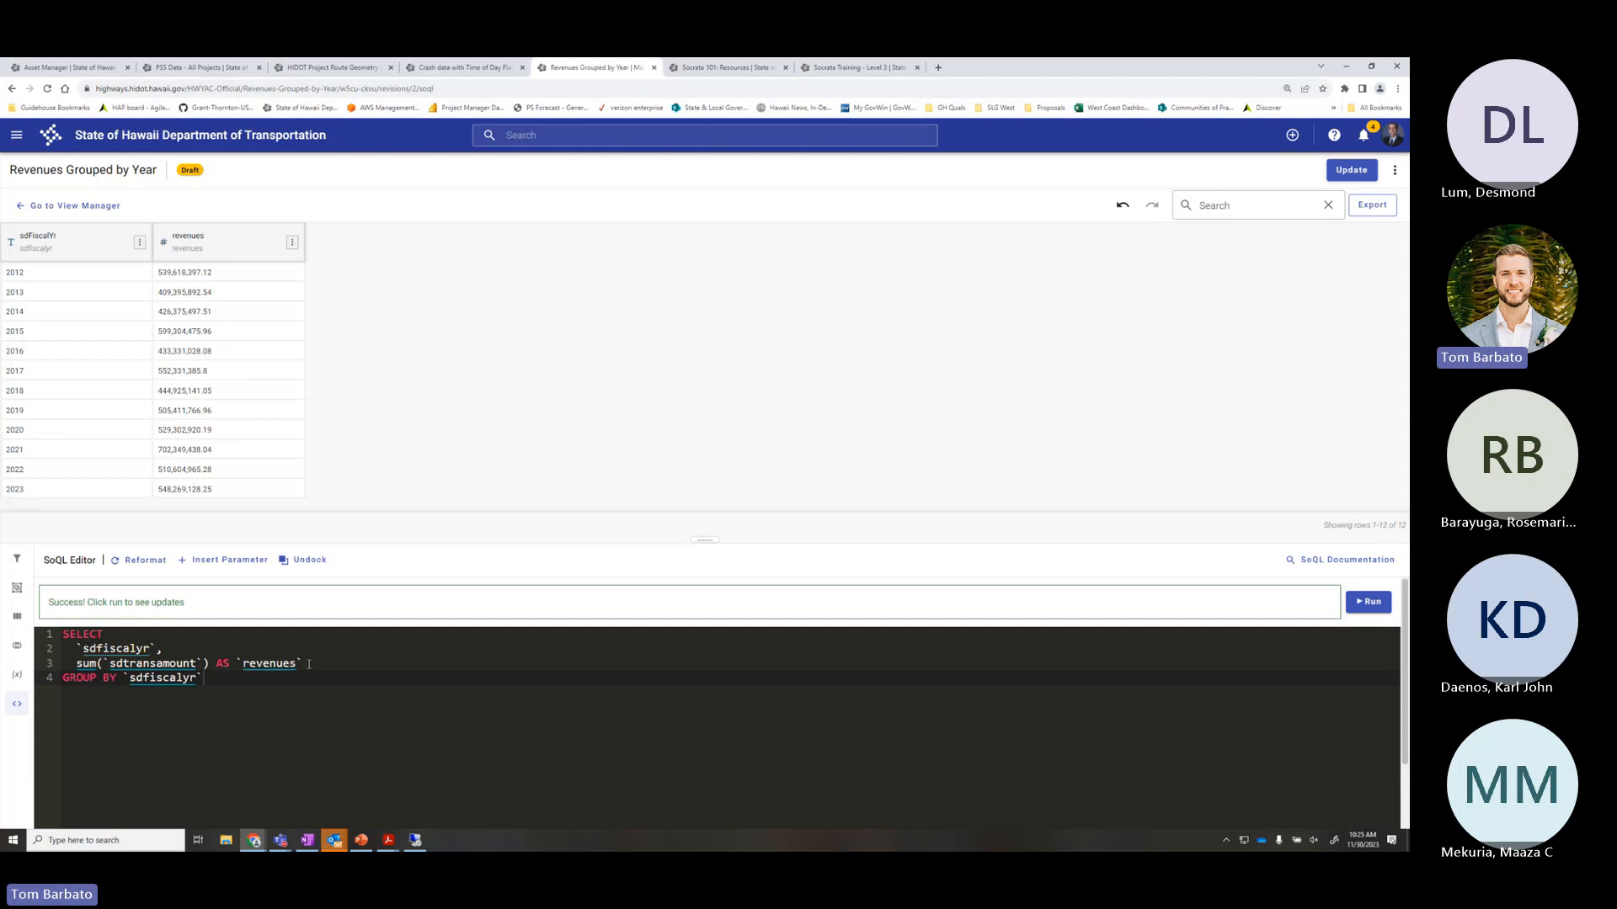
pyautogui.hotkey('ctrl', 'a')
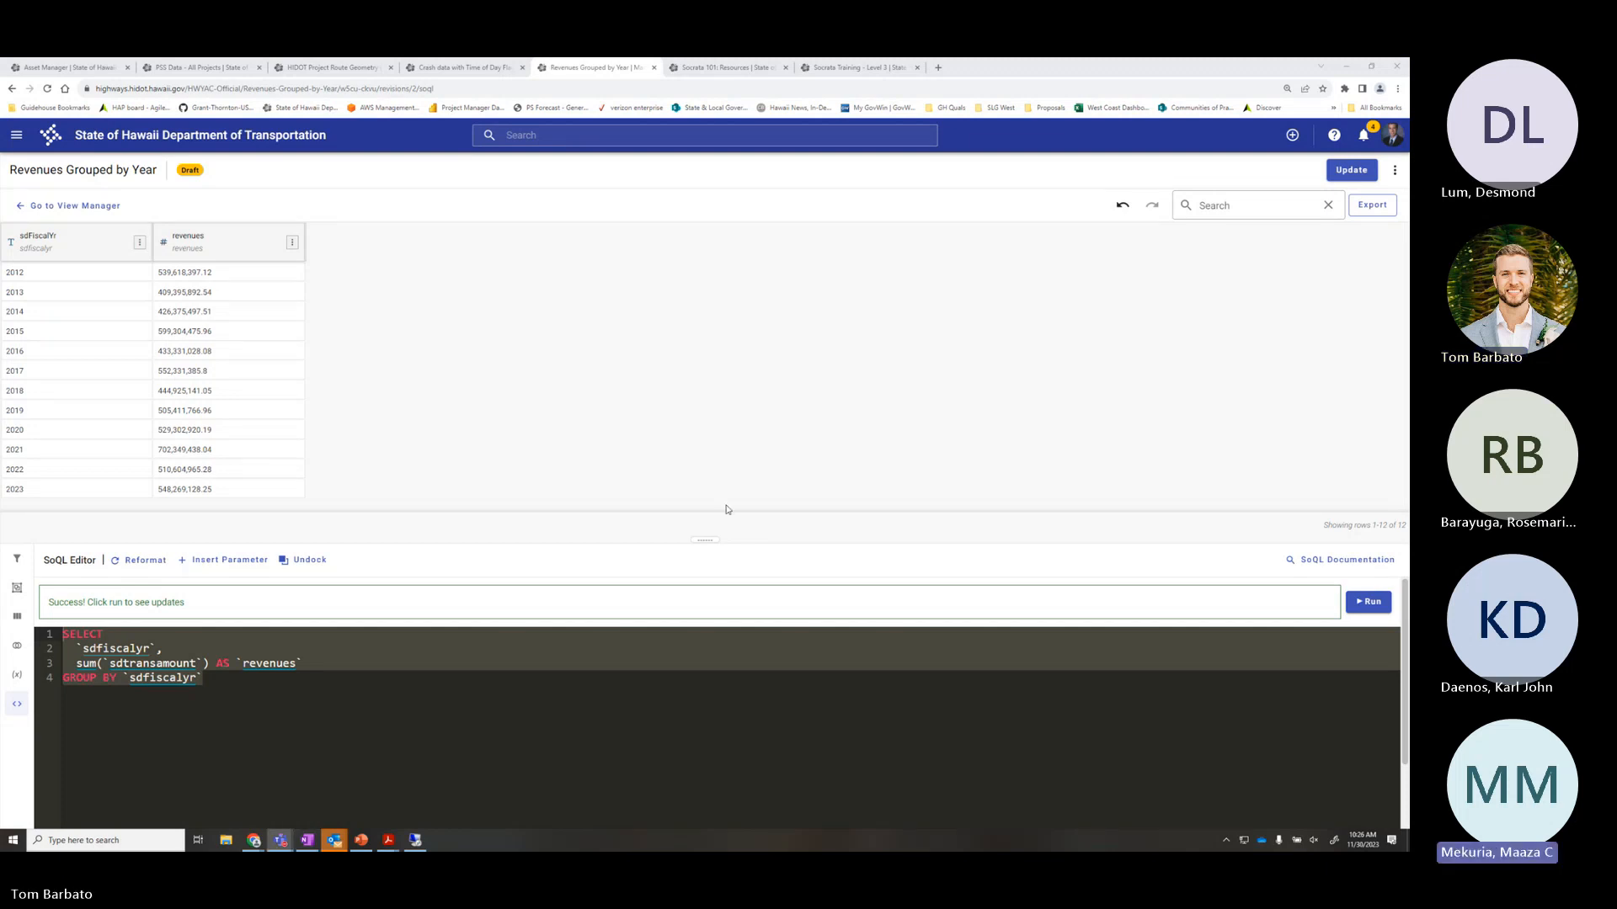
pyautogui.click(263, 682)
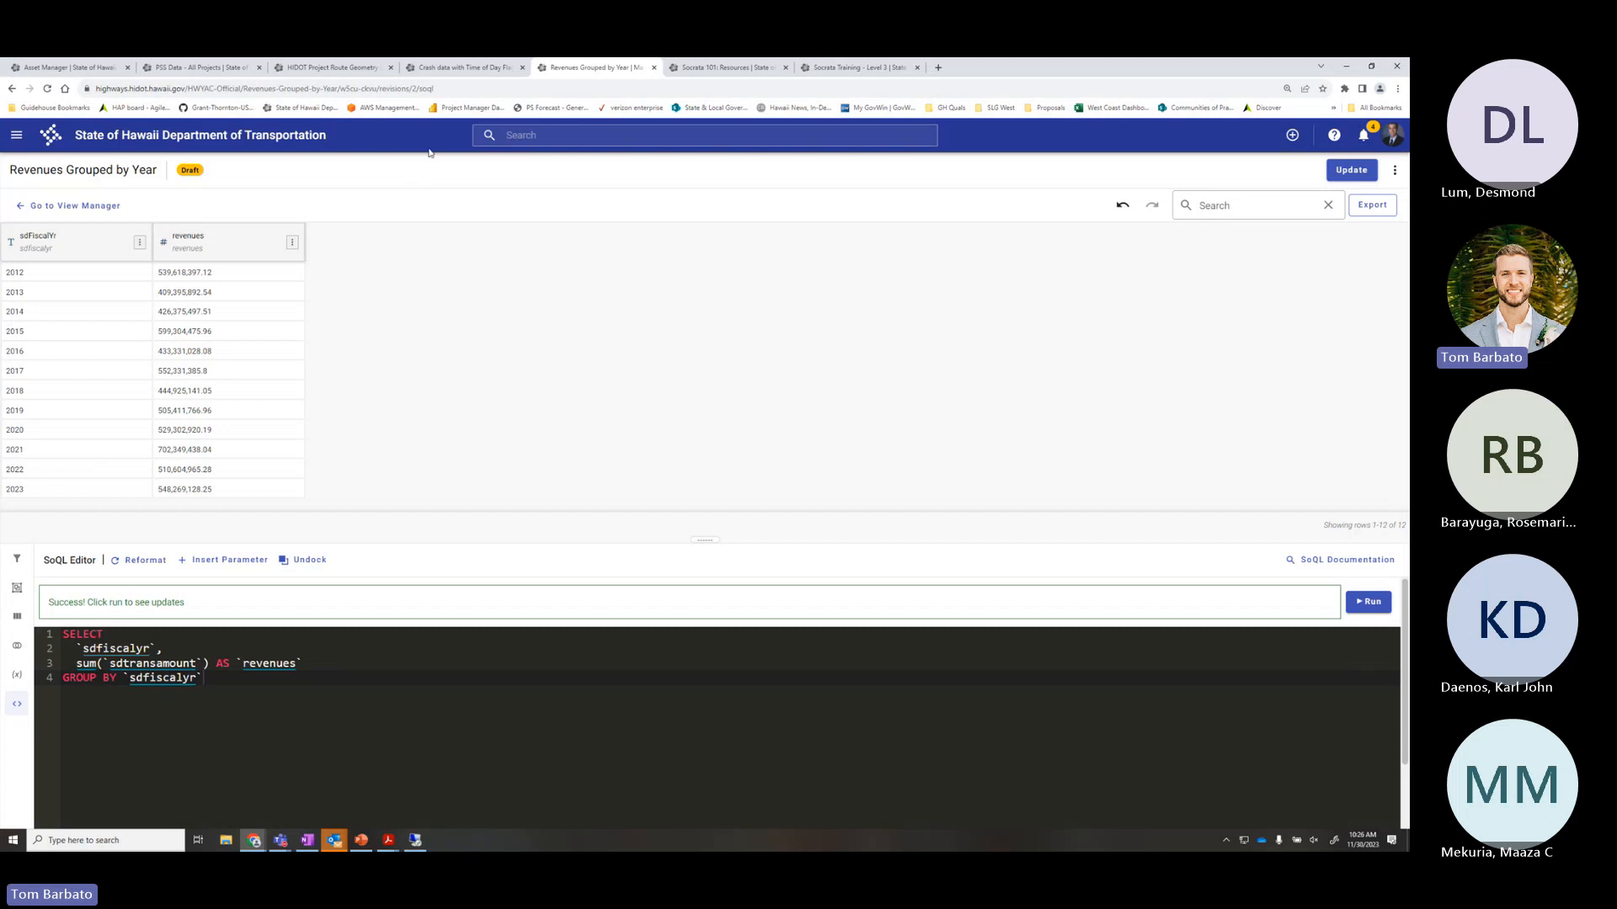
# Start a draft of the Crash data with Time of Day Flag view and show its SoQL query
pyautogui.click(452, 68)
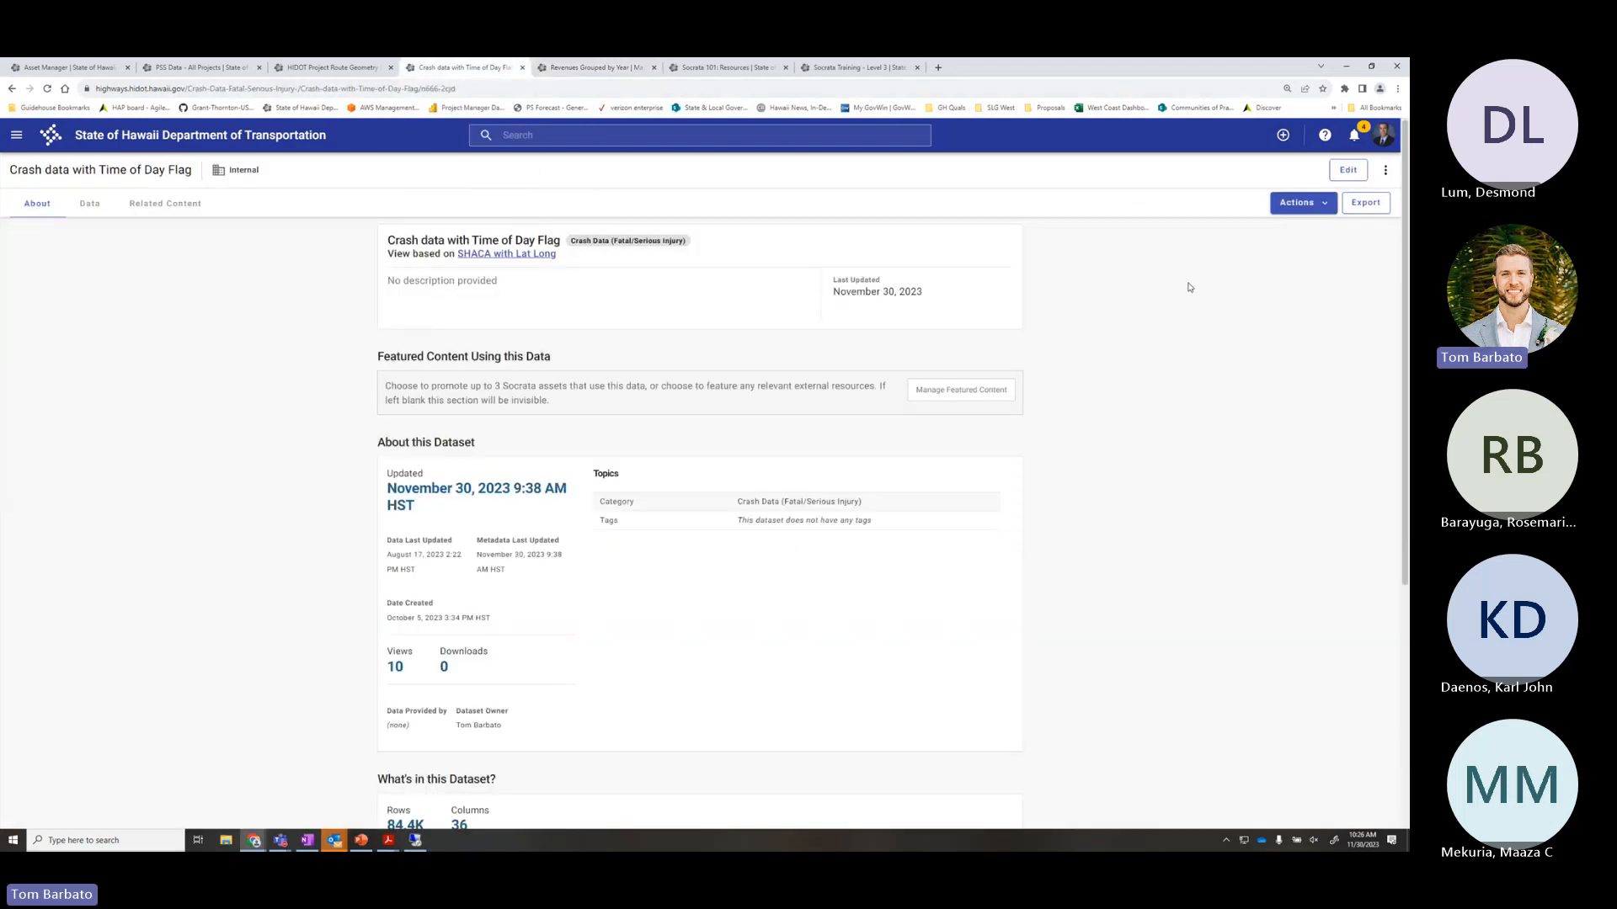
pyautogui.click(1353, 171)
pyautogui.click(577, 75)
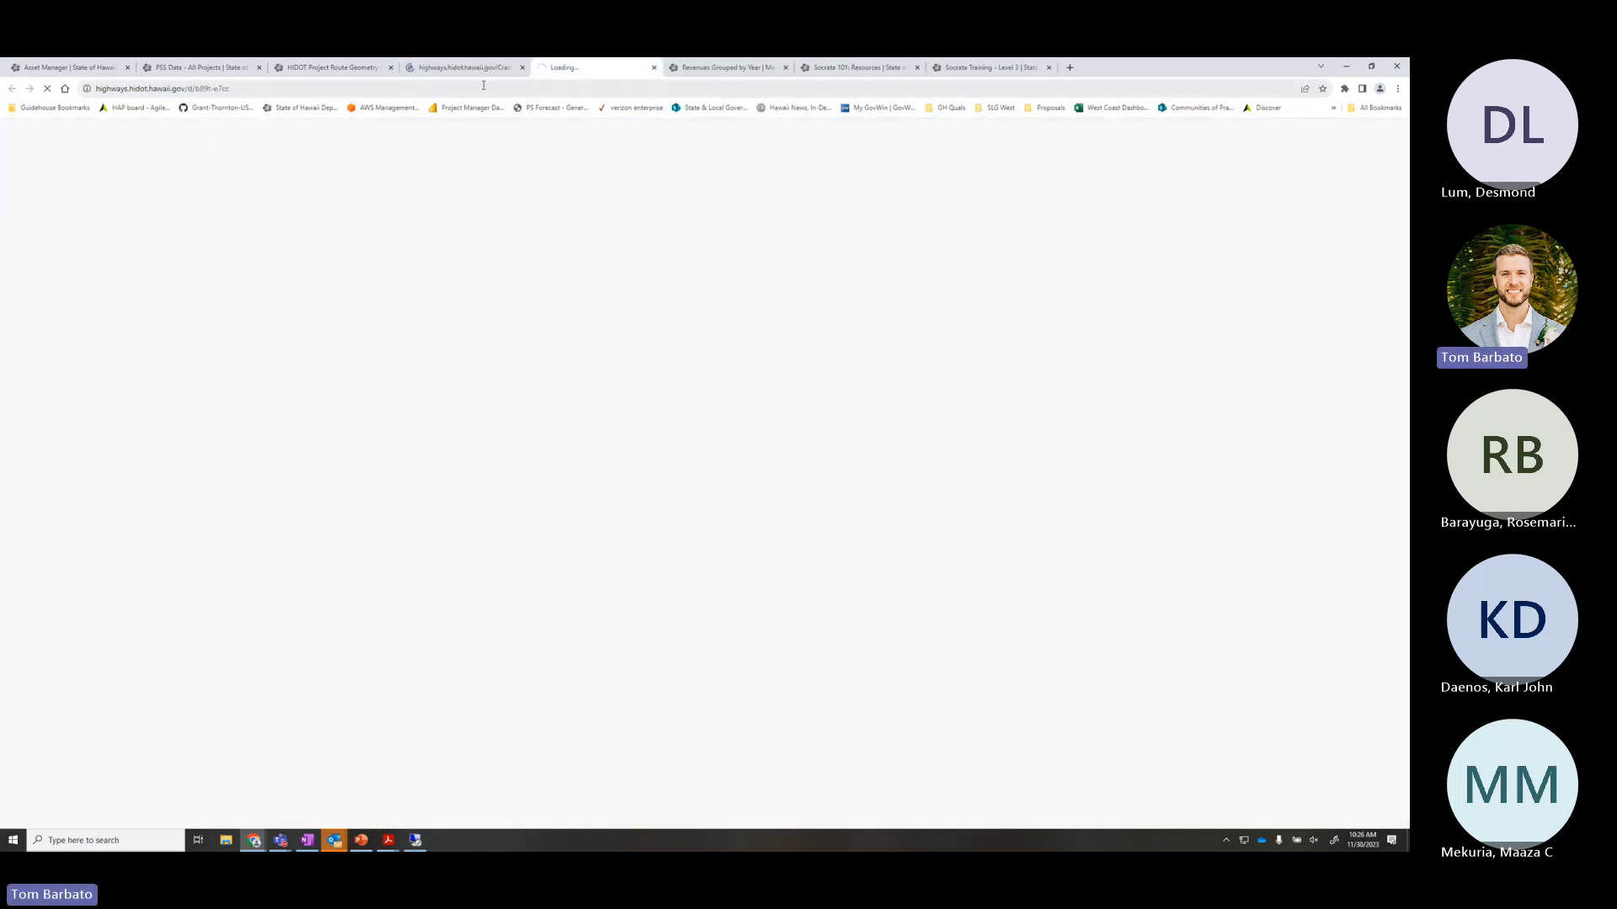
pyautogui.click(439, 74)
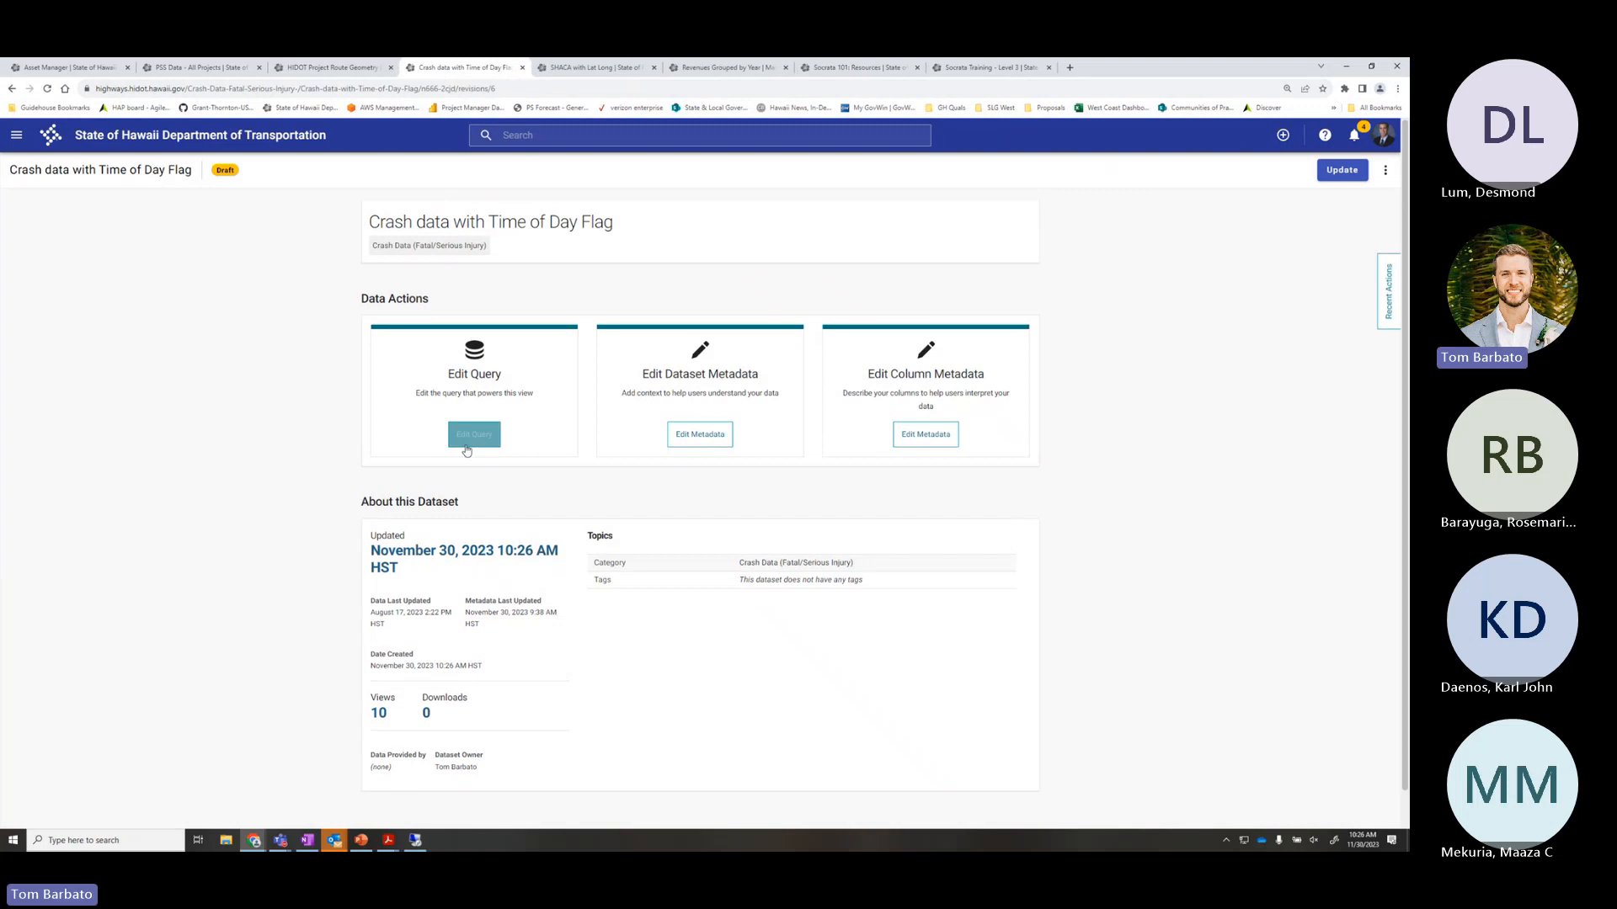
pyautogui.click(468, 447)
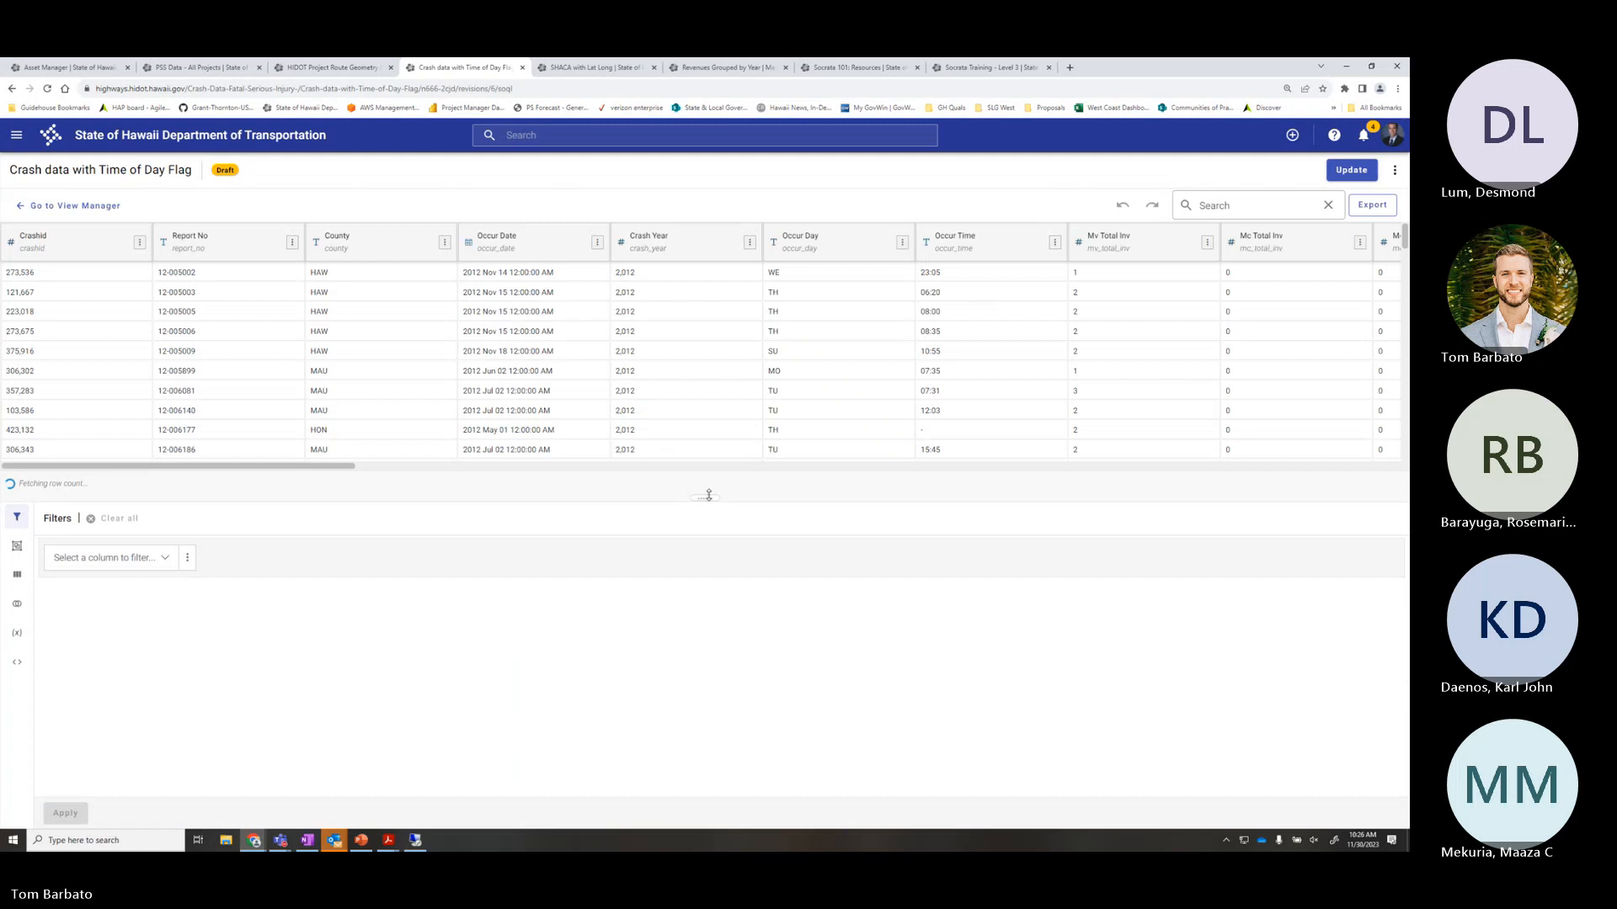
pyautogui.moveTo(708, 495); pyautogui.dragTo(705, 457)
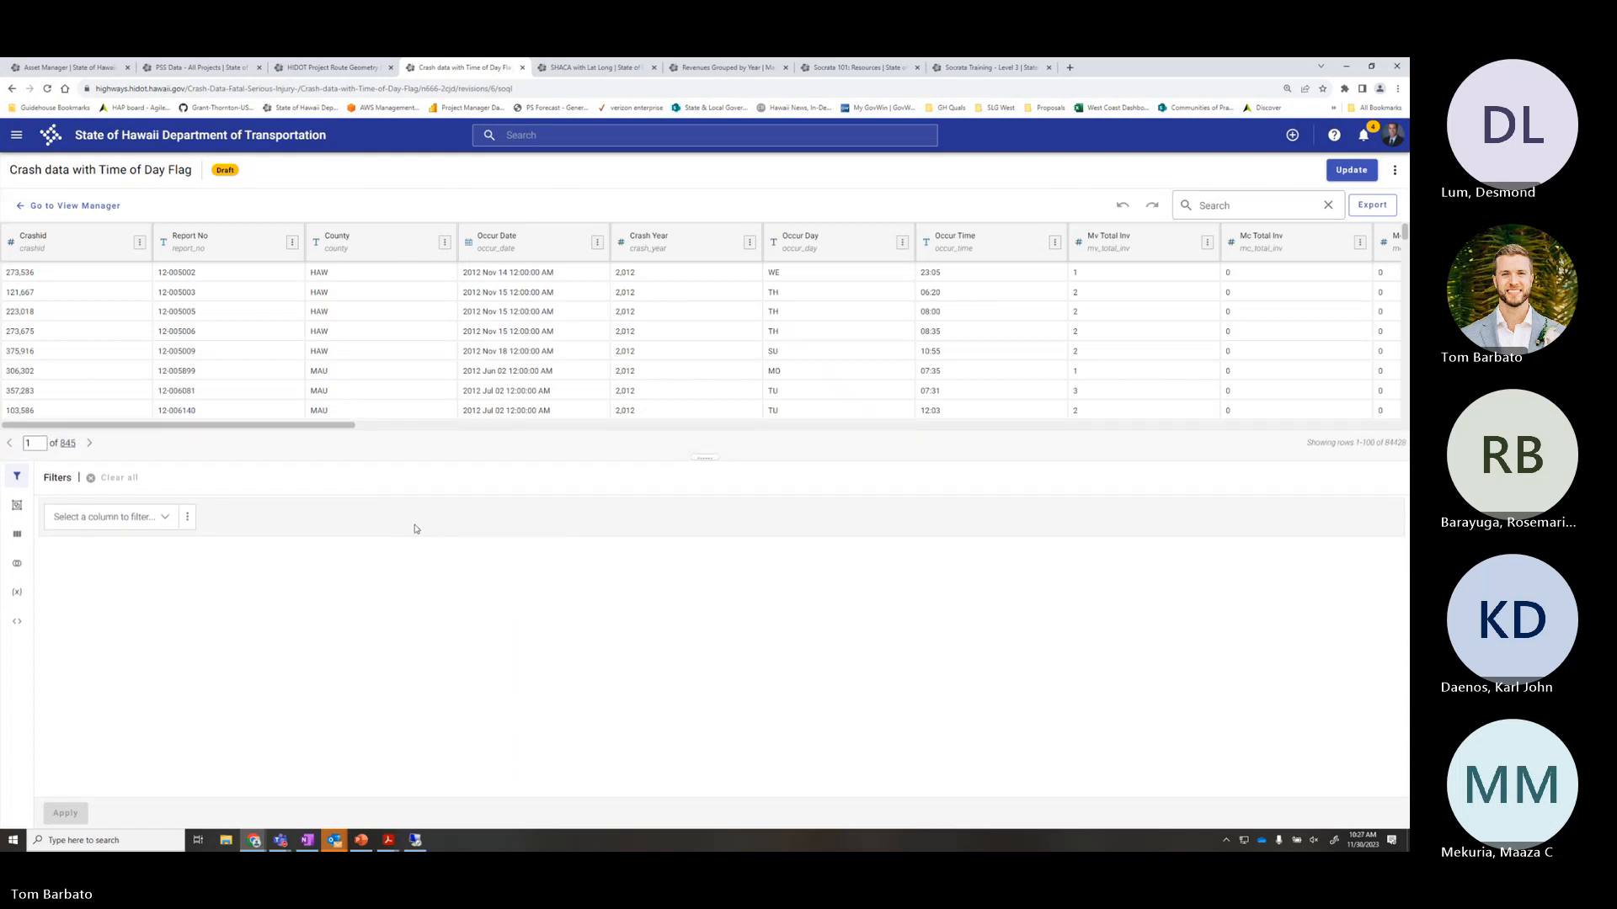
pyautogui.click(18, 623)
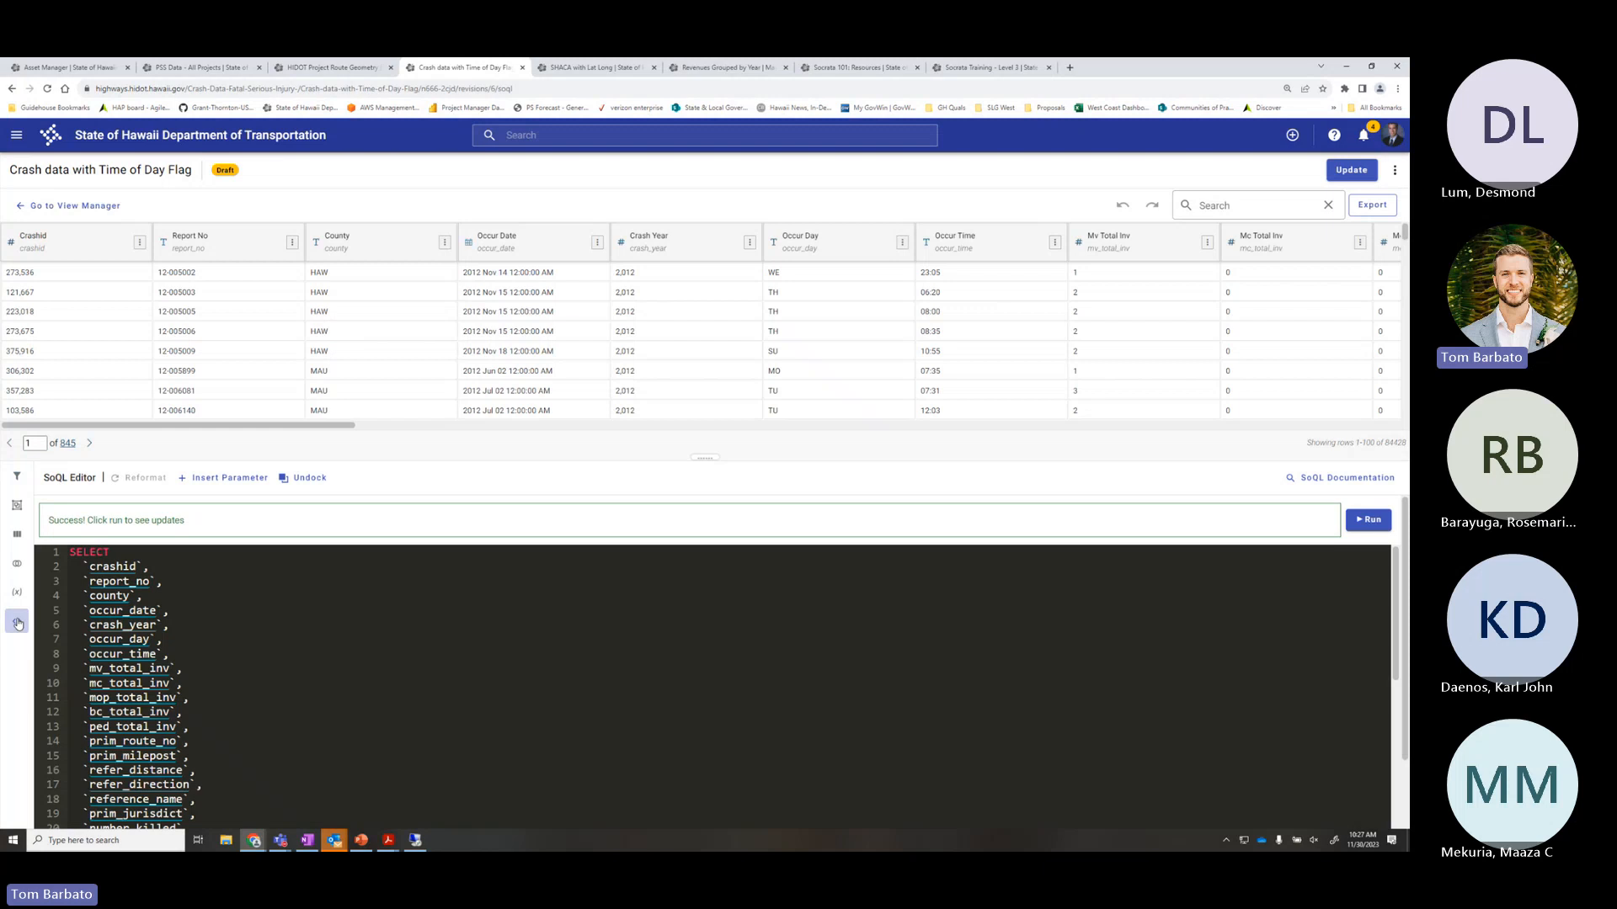
# Scroll to the time_flag and day_flag blocks, inspecting the WE, TH, SU and MO day codes
pyautogui.scroll(-2, 375, 657)
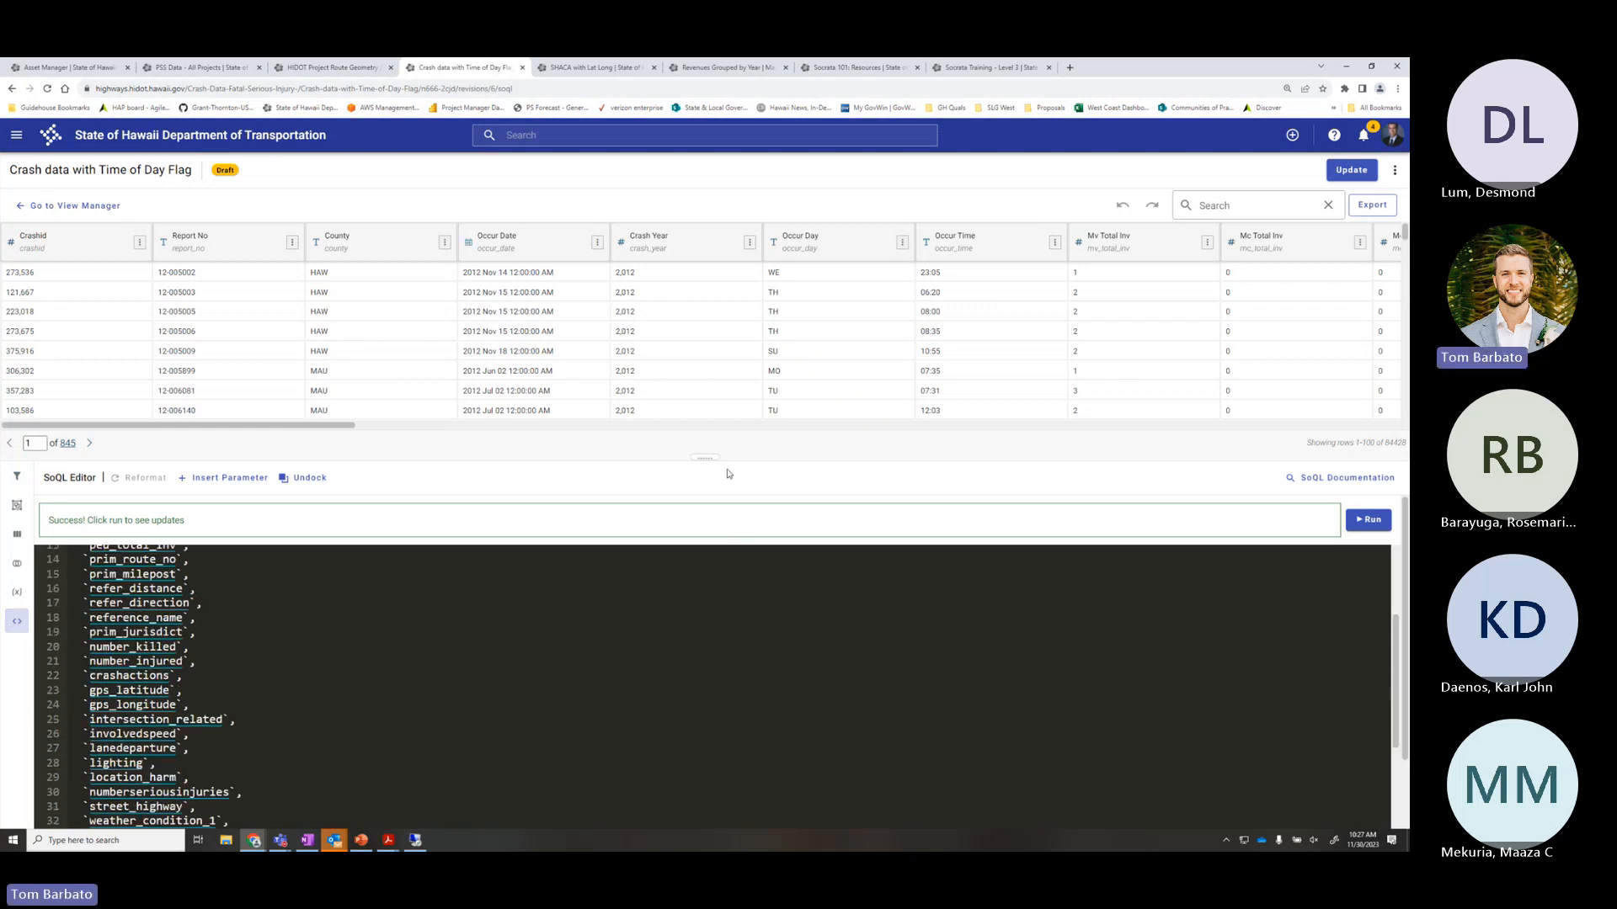
pyautogui.moveTo(703, 434); pyautogui.dragTo(703, 397)
pyautogui.scroll(-3, 515, 625)
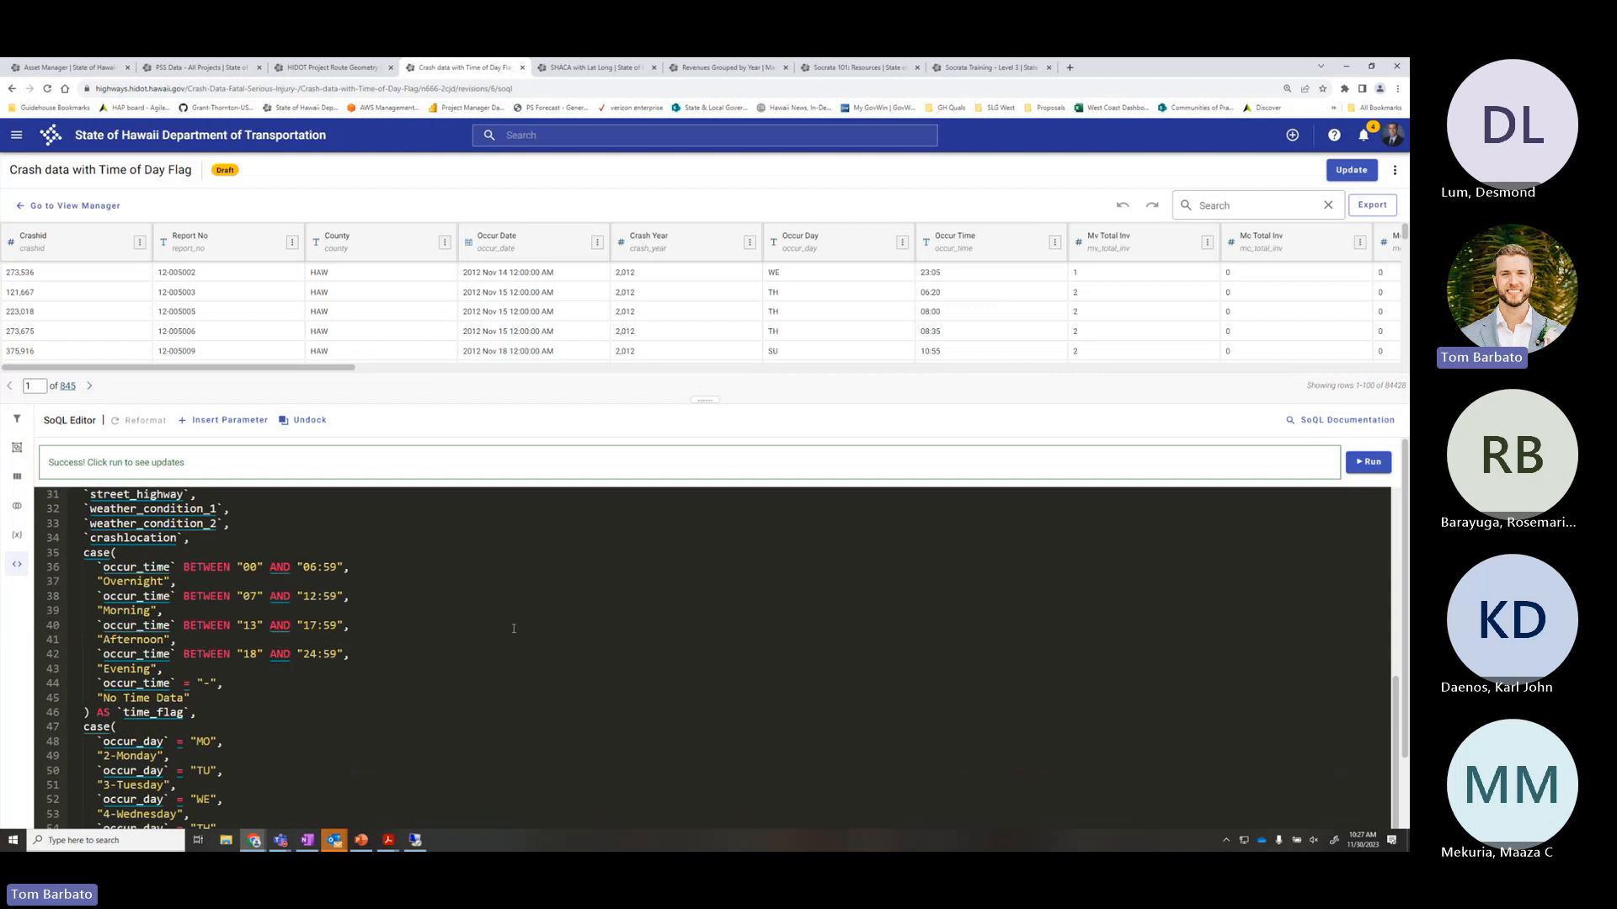
pyautogui.scroll(-1, 514, 629)
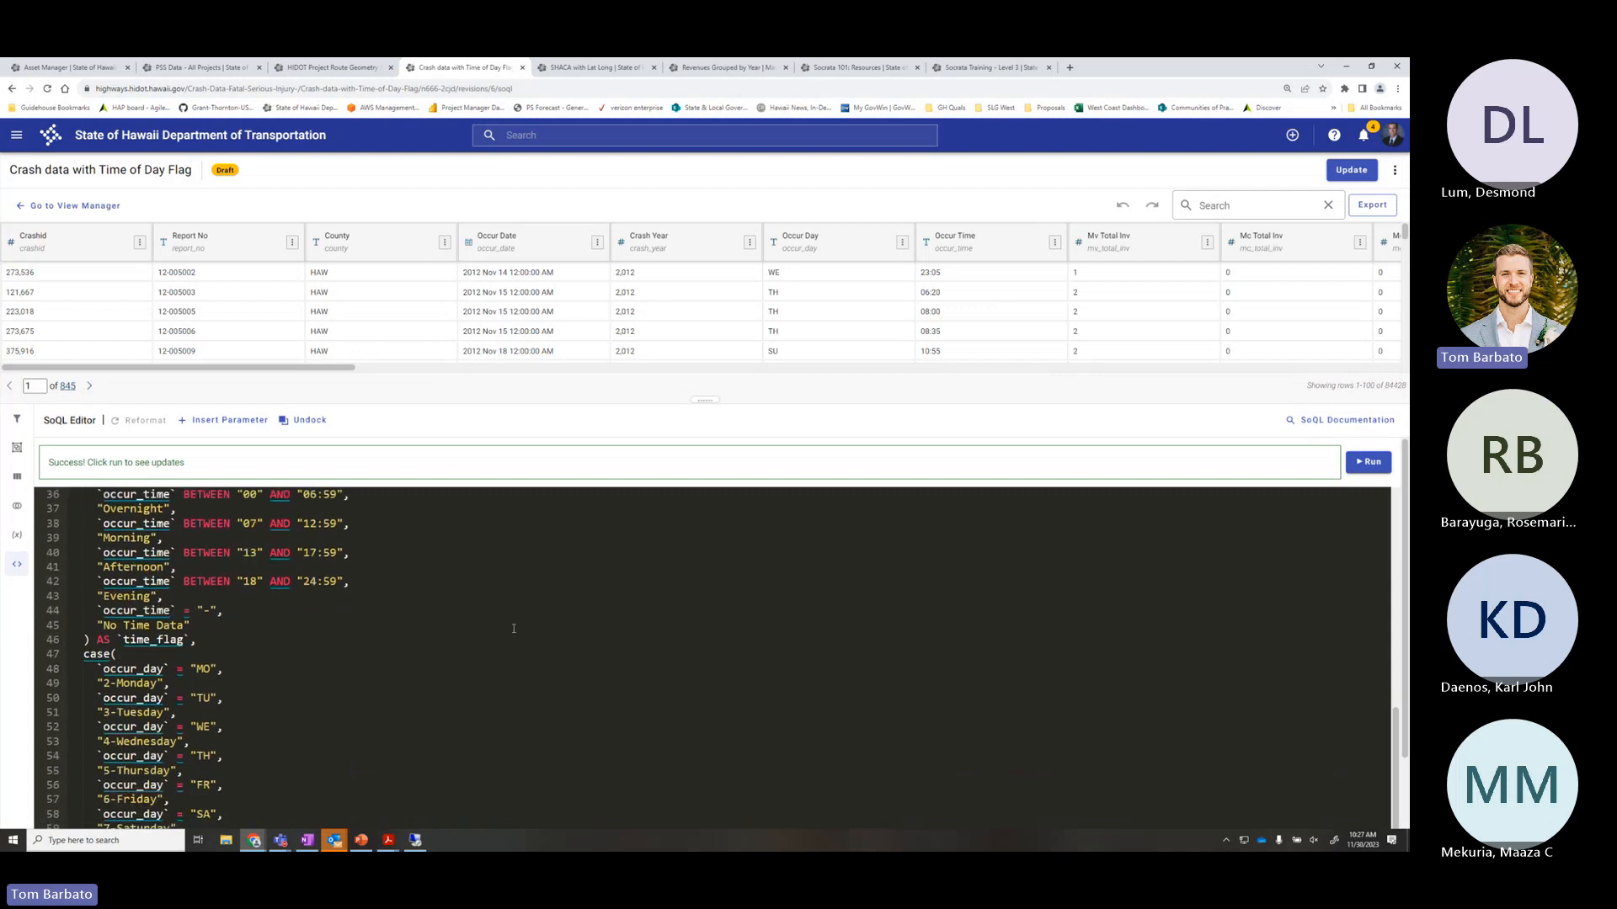
pyautogui.scroll(1, 514, 628)
pyautogui.moveTo(703, 400); pyautogui.dragTo(703, 469)
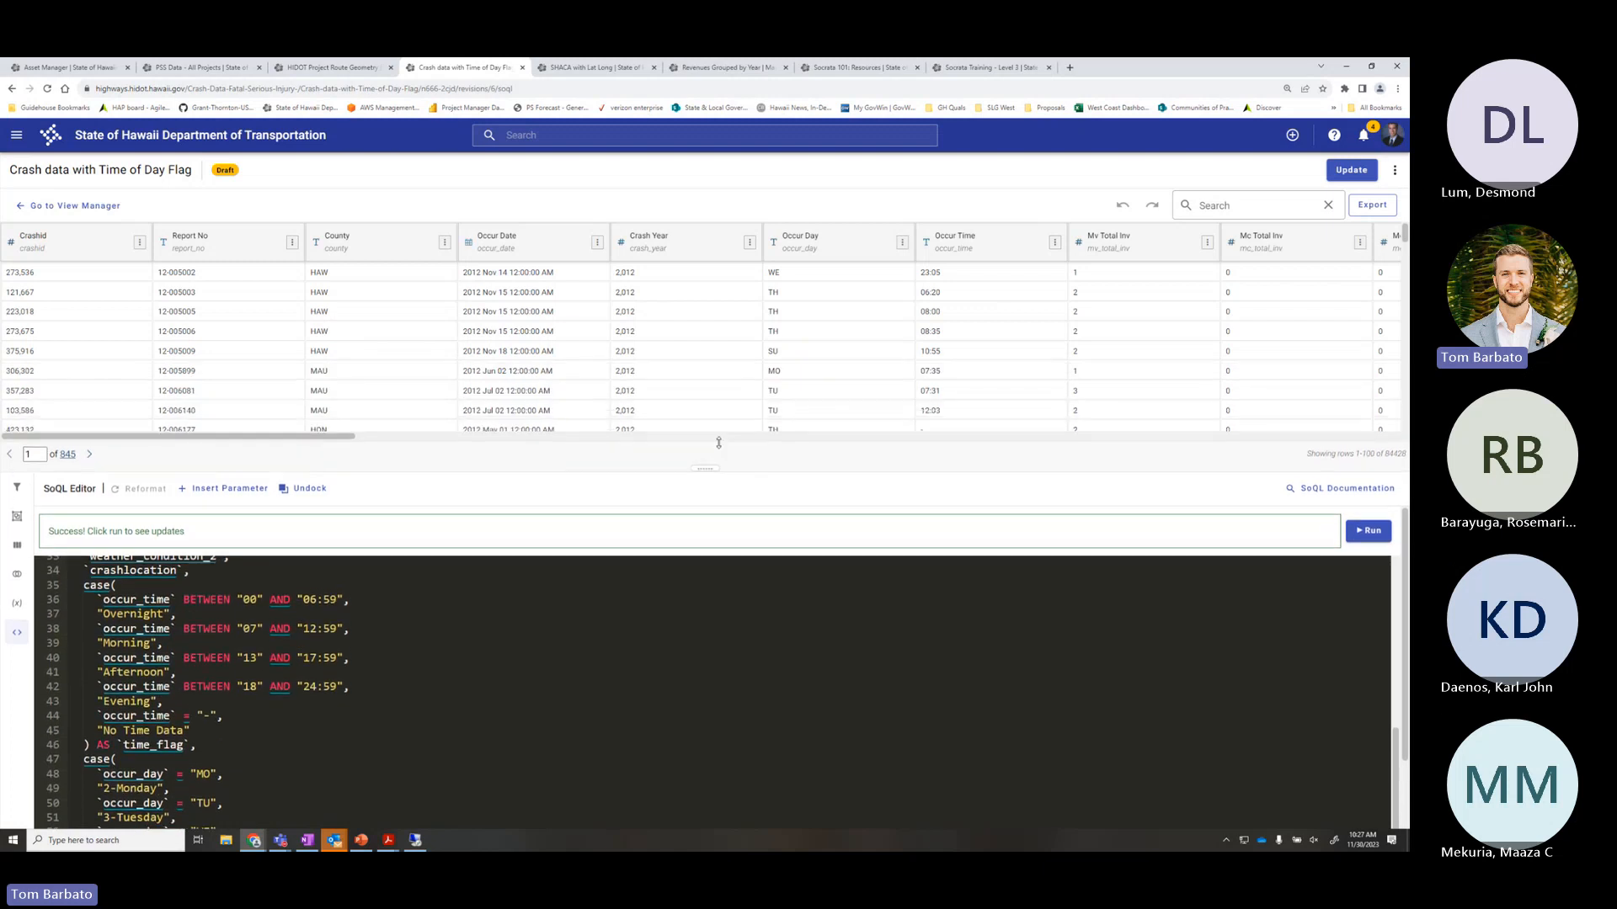
pyautogui.scroll(-2, 188, 747)
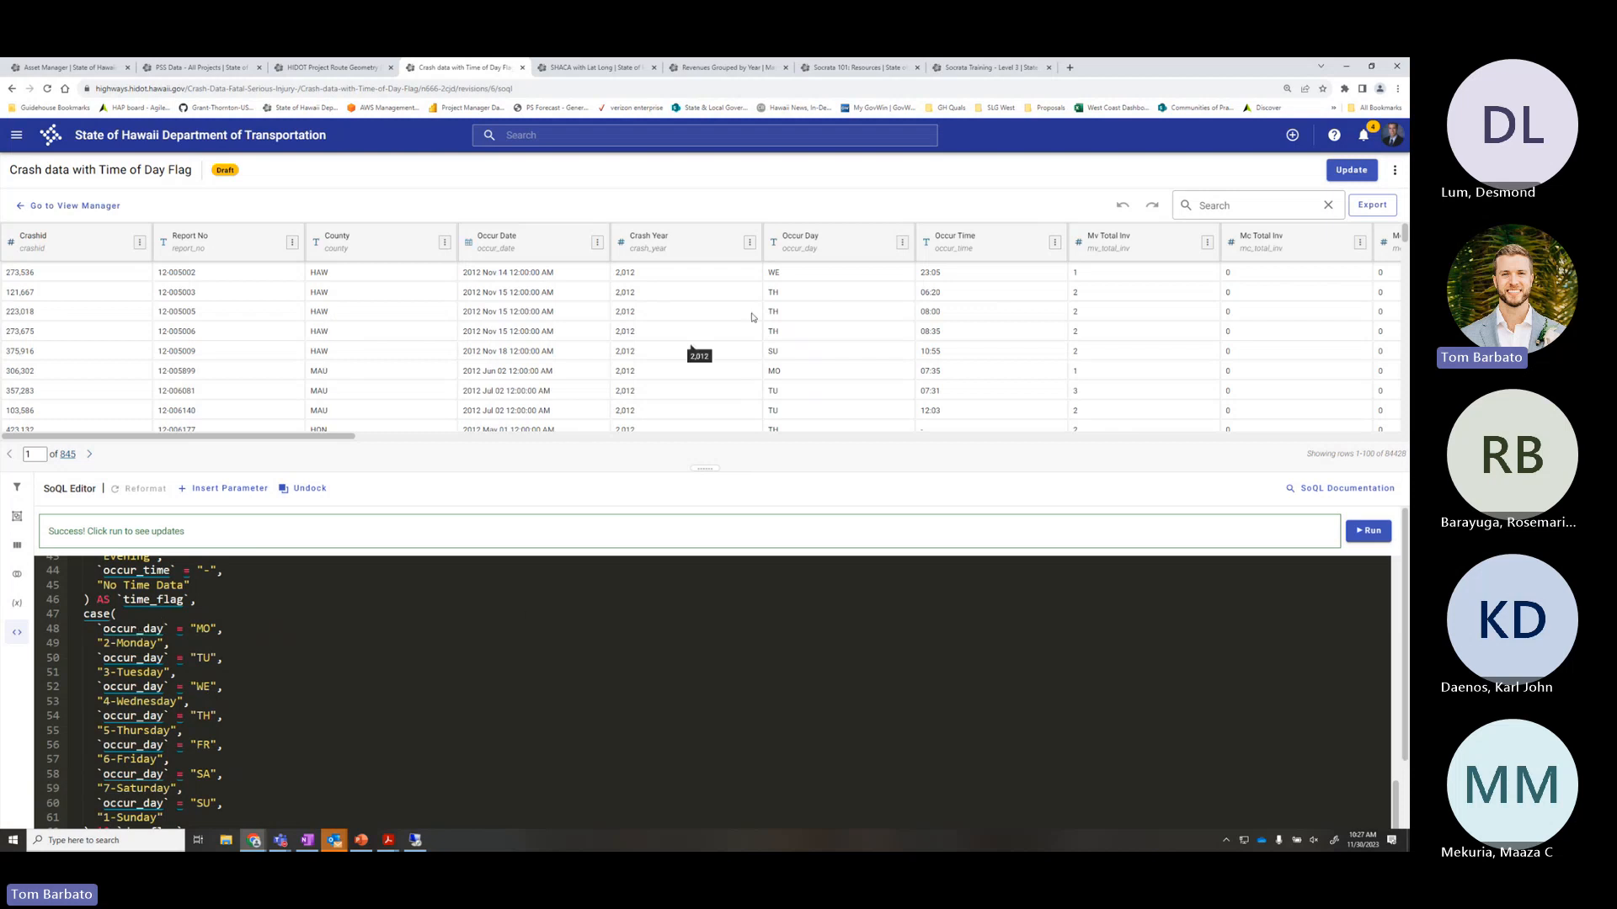
pyautogui.doubleClick(781, 274)
pyautogui.doubleClick(781, 294)
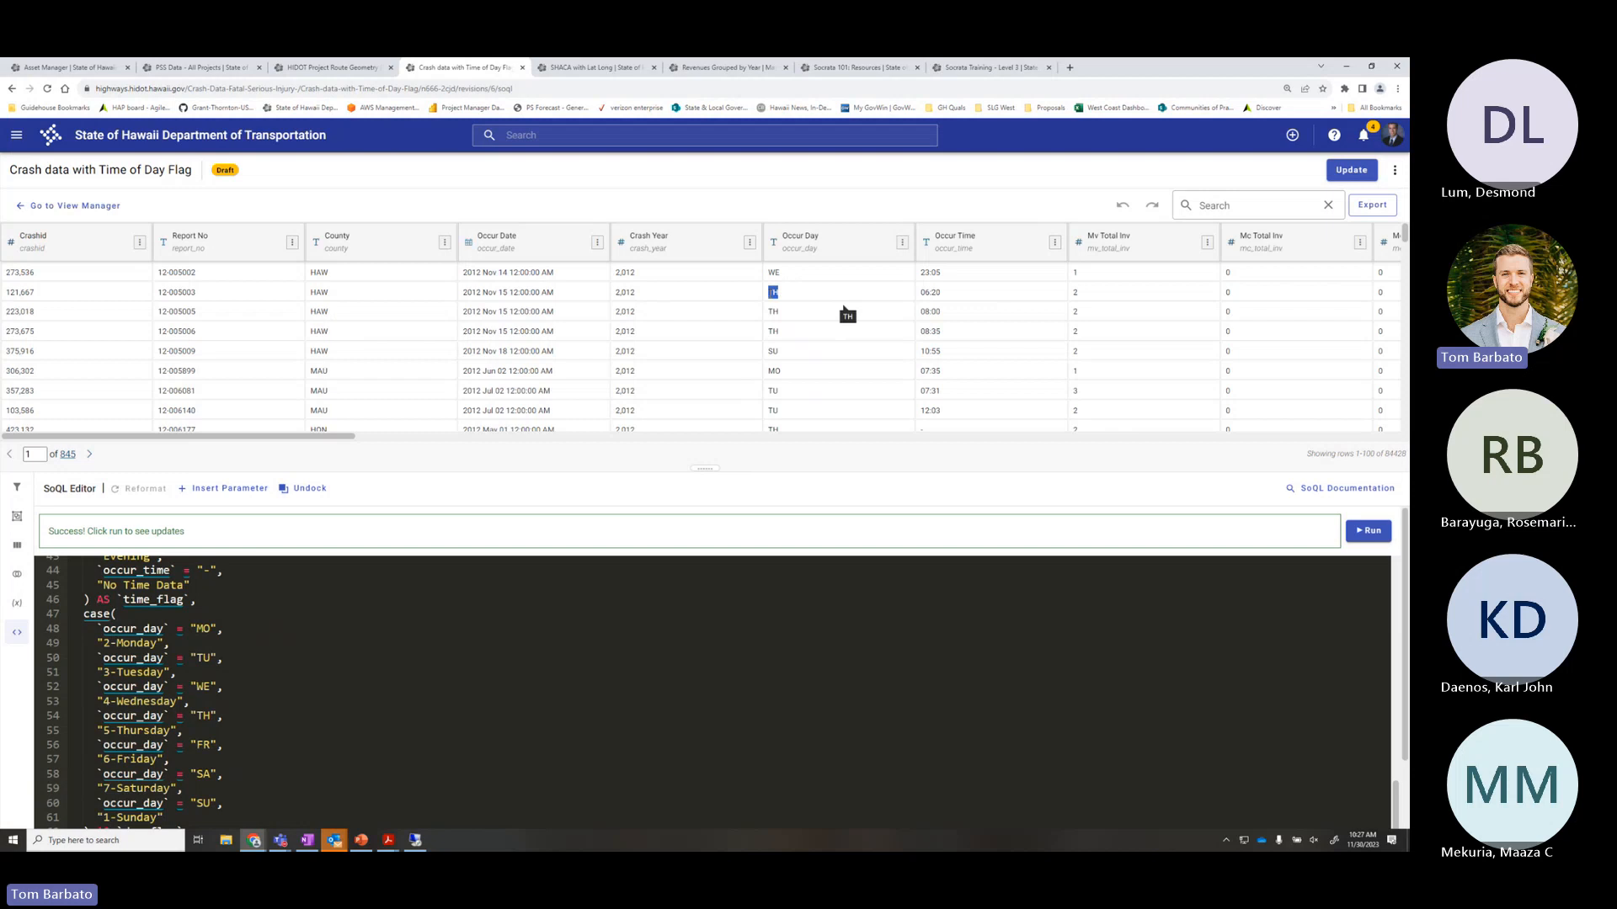
pyautogui.doubleClick(783, 351)
pyautogui.doubleClick(781, 370)
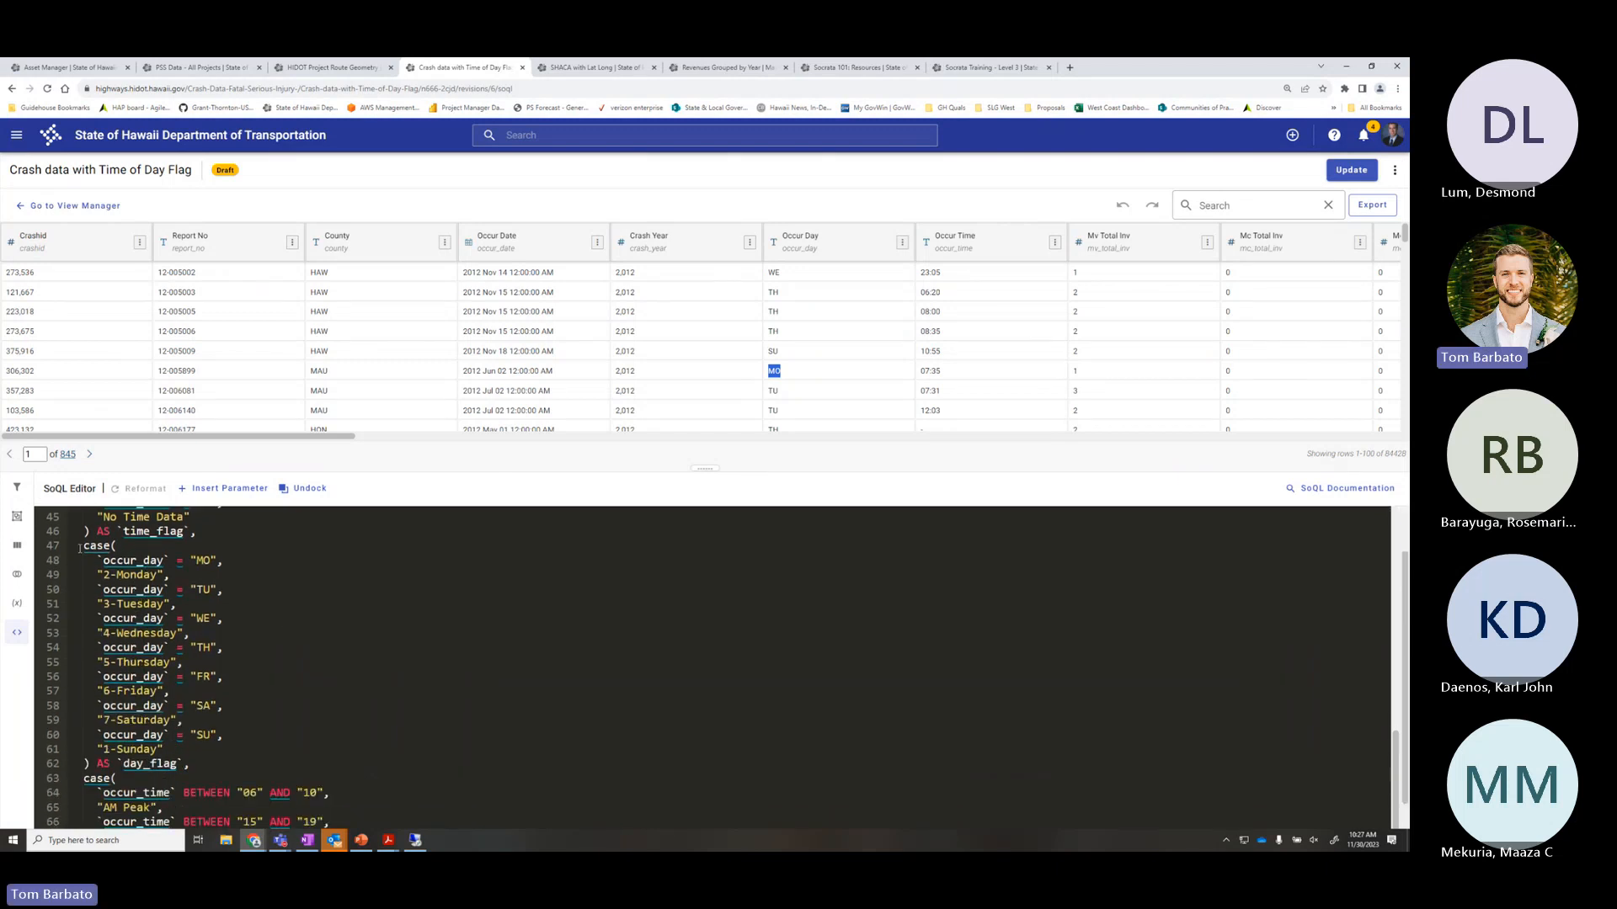
pyautogui.moveTo(81, 546); pyautogui.dragTo(195, 768)
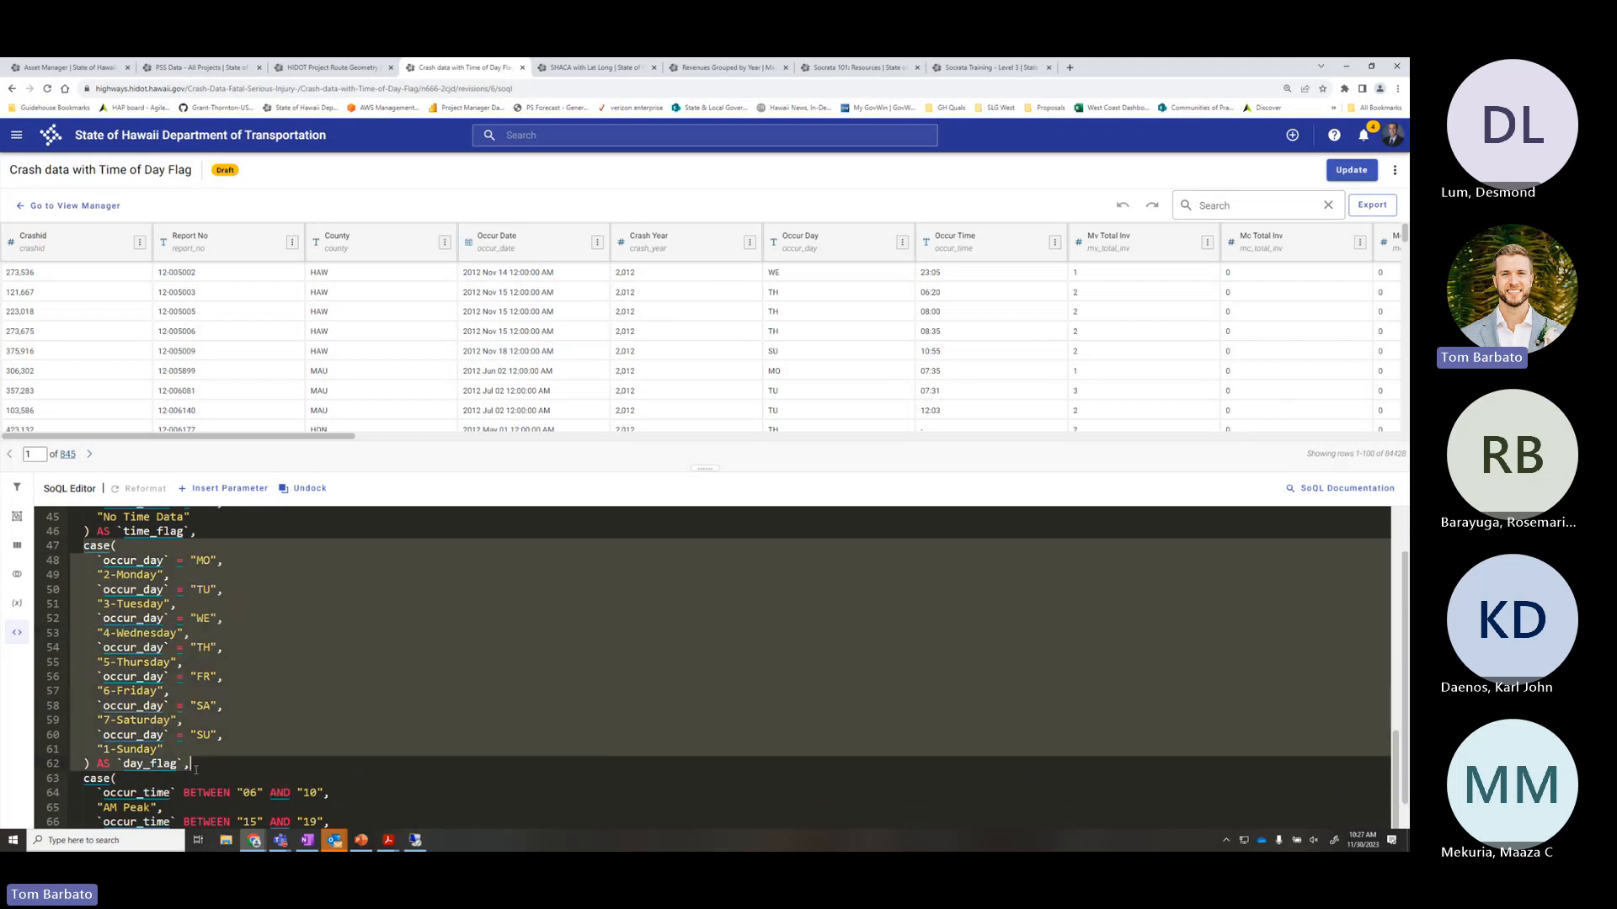
pyautogui.click(325, 604)
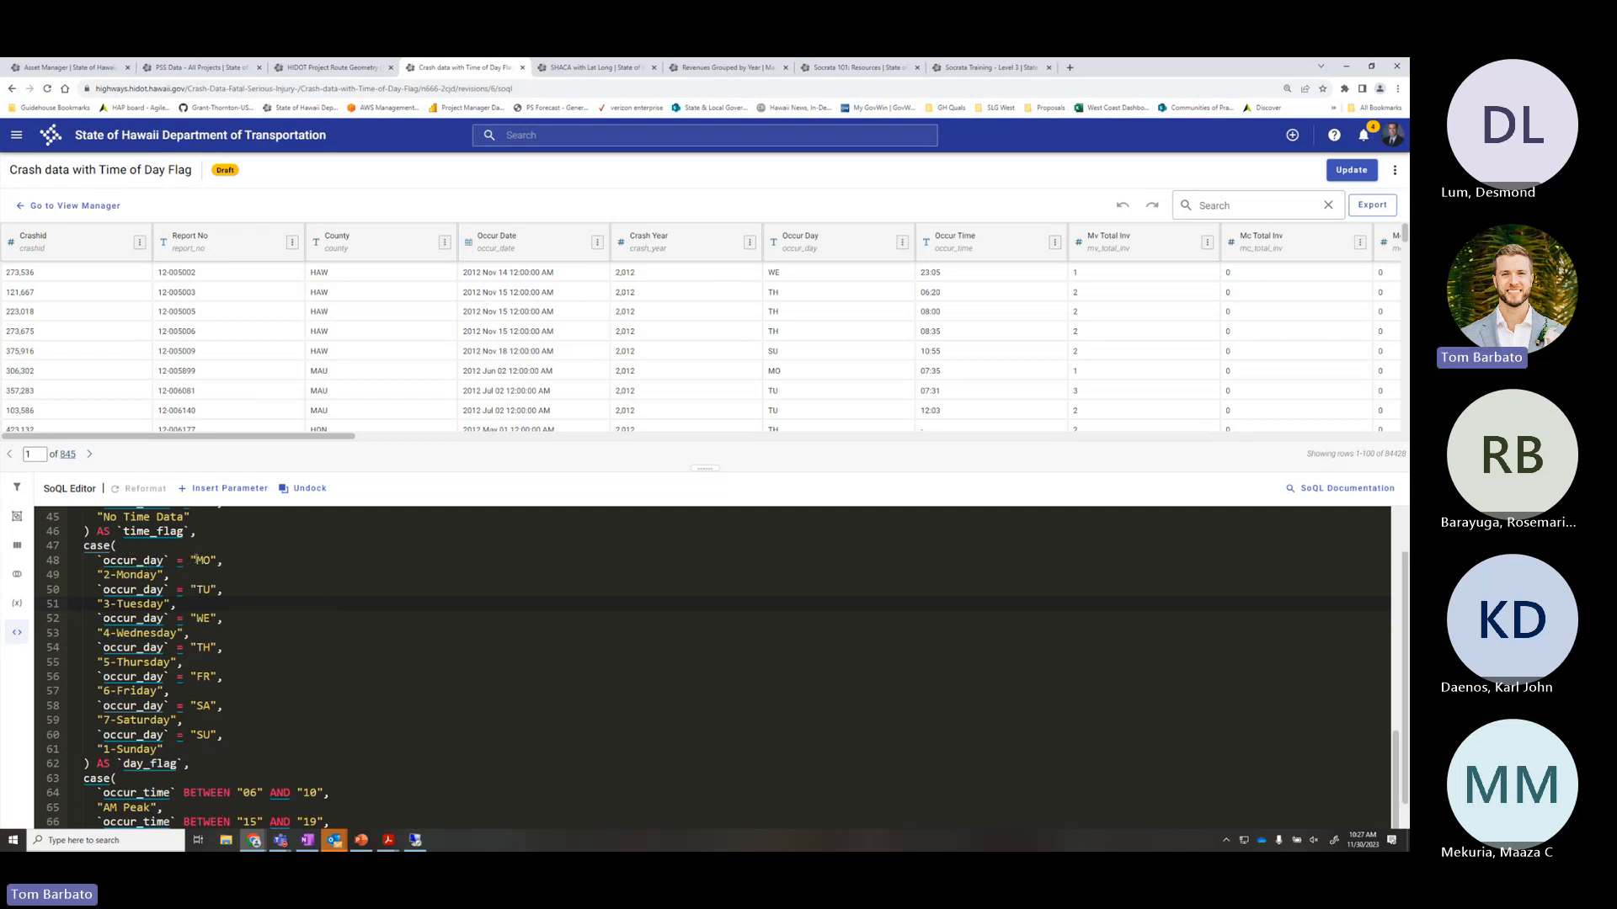
pyautogui.moveTo(194, 560); pyautogui.dragTo(212, 560)
pyautogui.moveTo(165, 574); pyautogui.dragTo(103, 574)
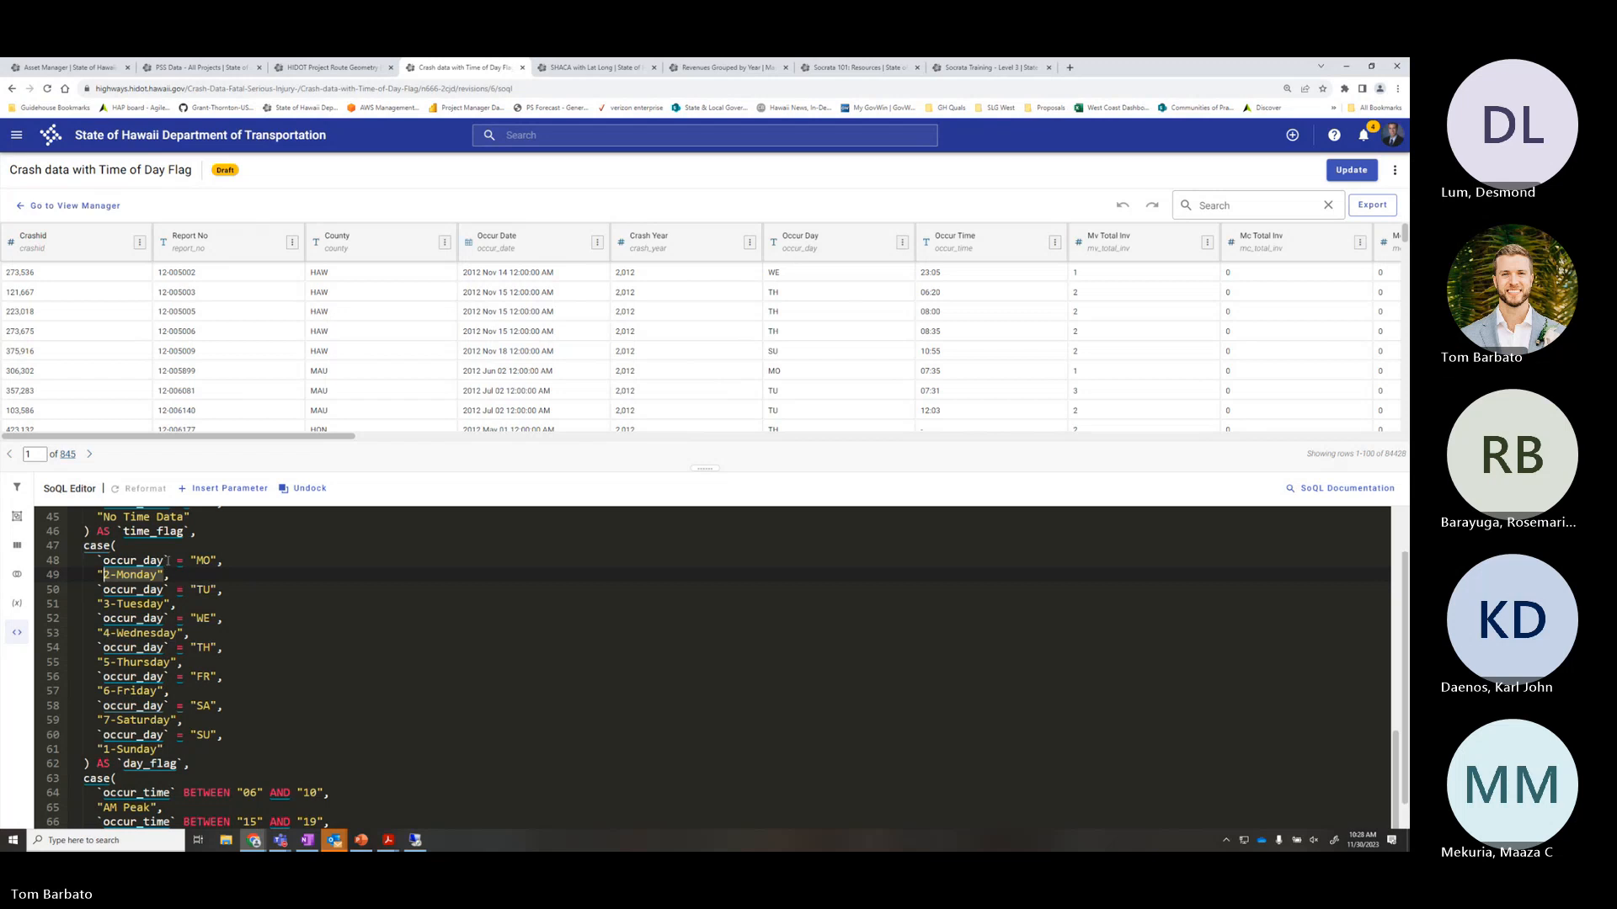
pyautogui.doubleClick(202, 560)
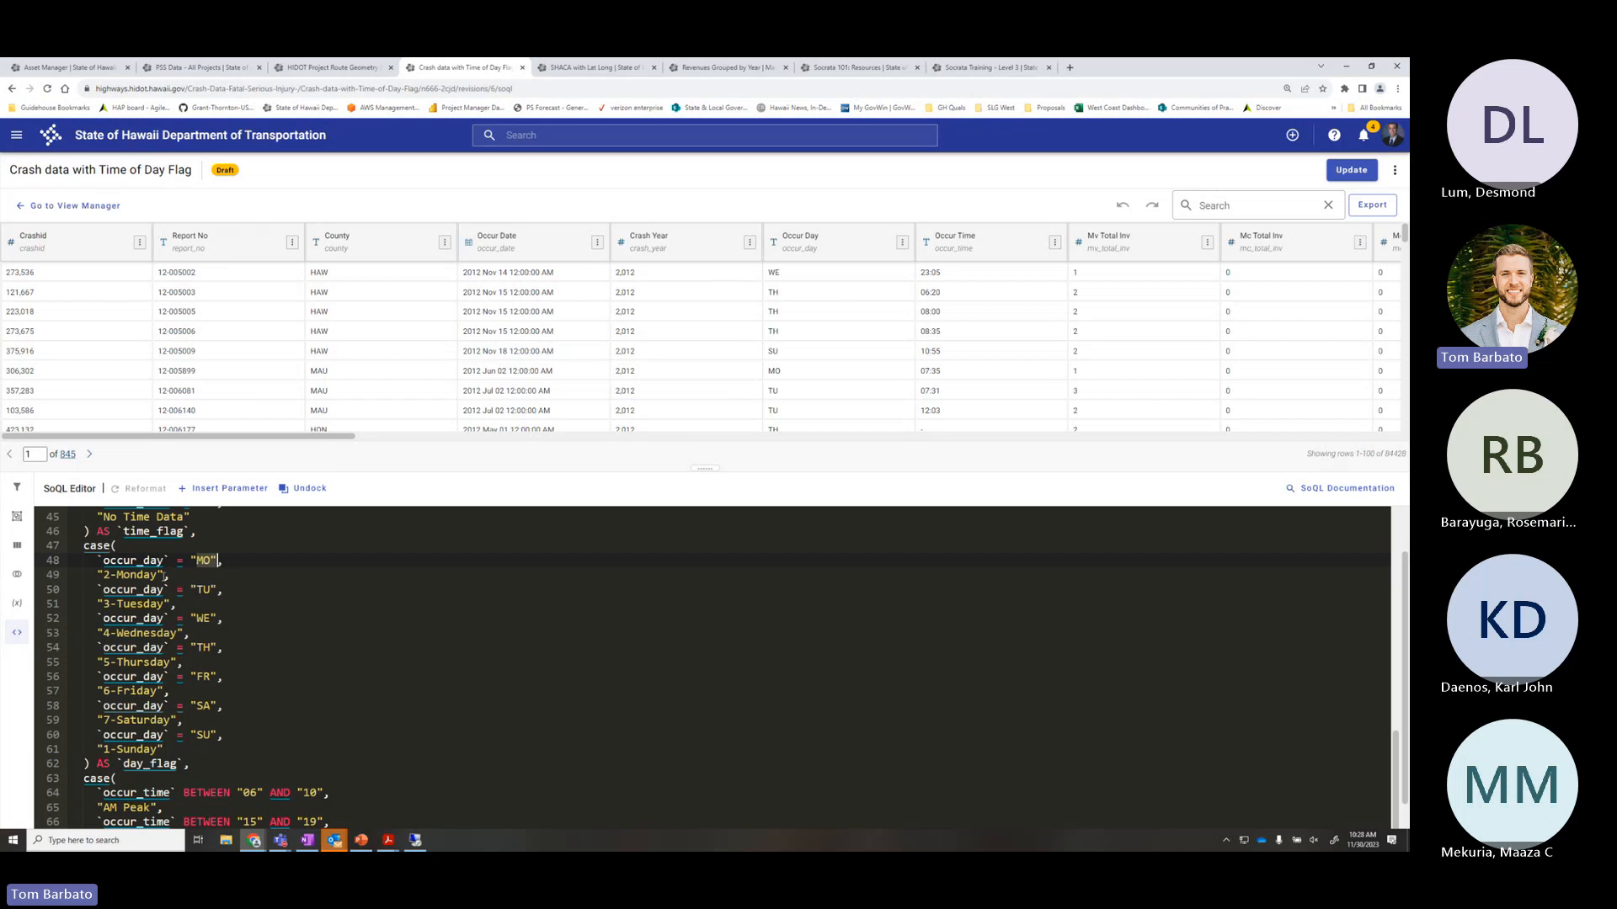
pyautogui.moveTo(165, 575); pyautogui.dragTo(98, 574)
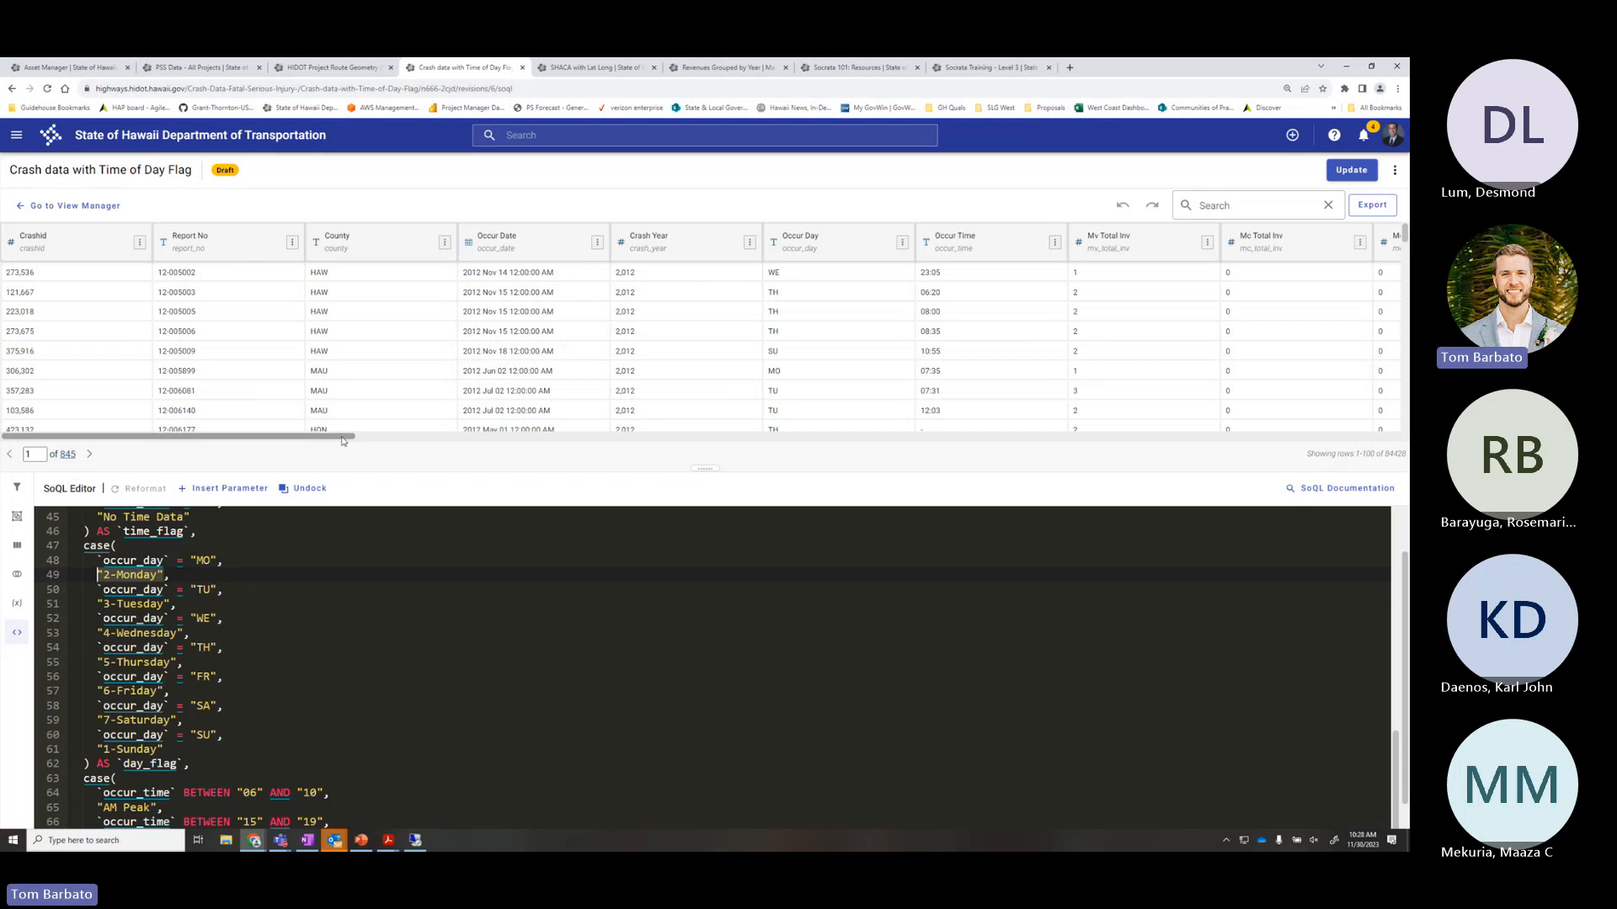
pyautogui.moveTo(342, 440); pyautogui.dragTo(1347, 438)
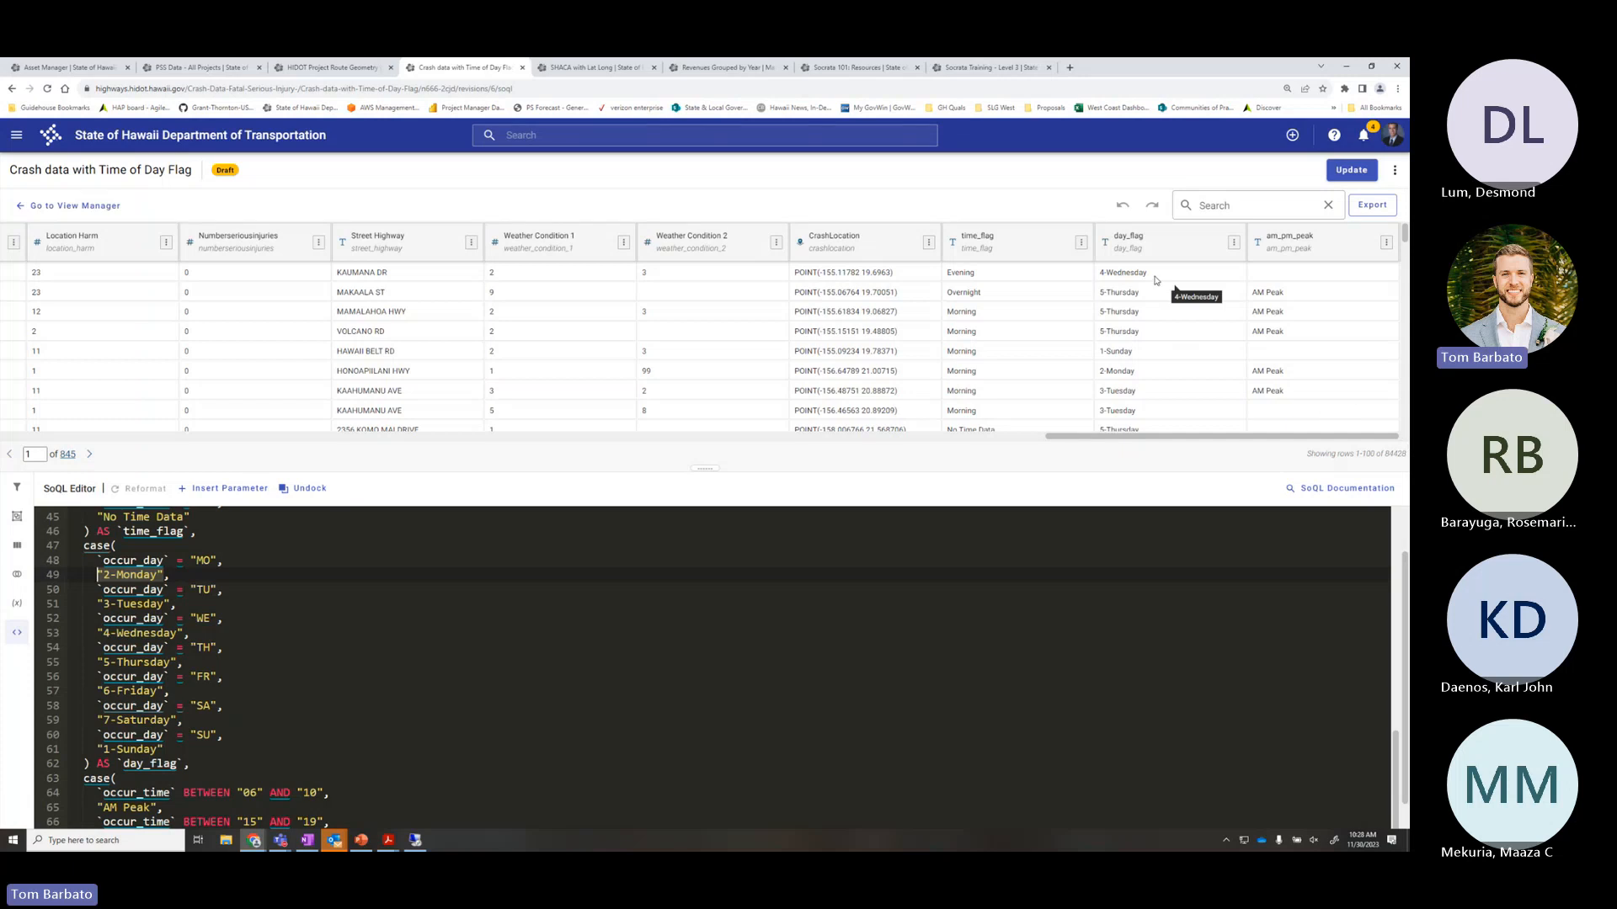
pyautogui.moveTo(1154, 277); pyautogui.dragTo(1099, 272)
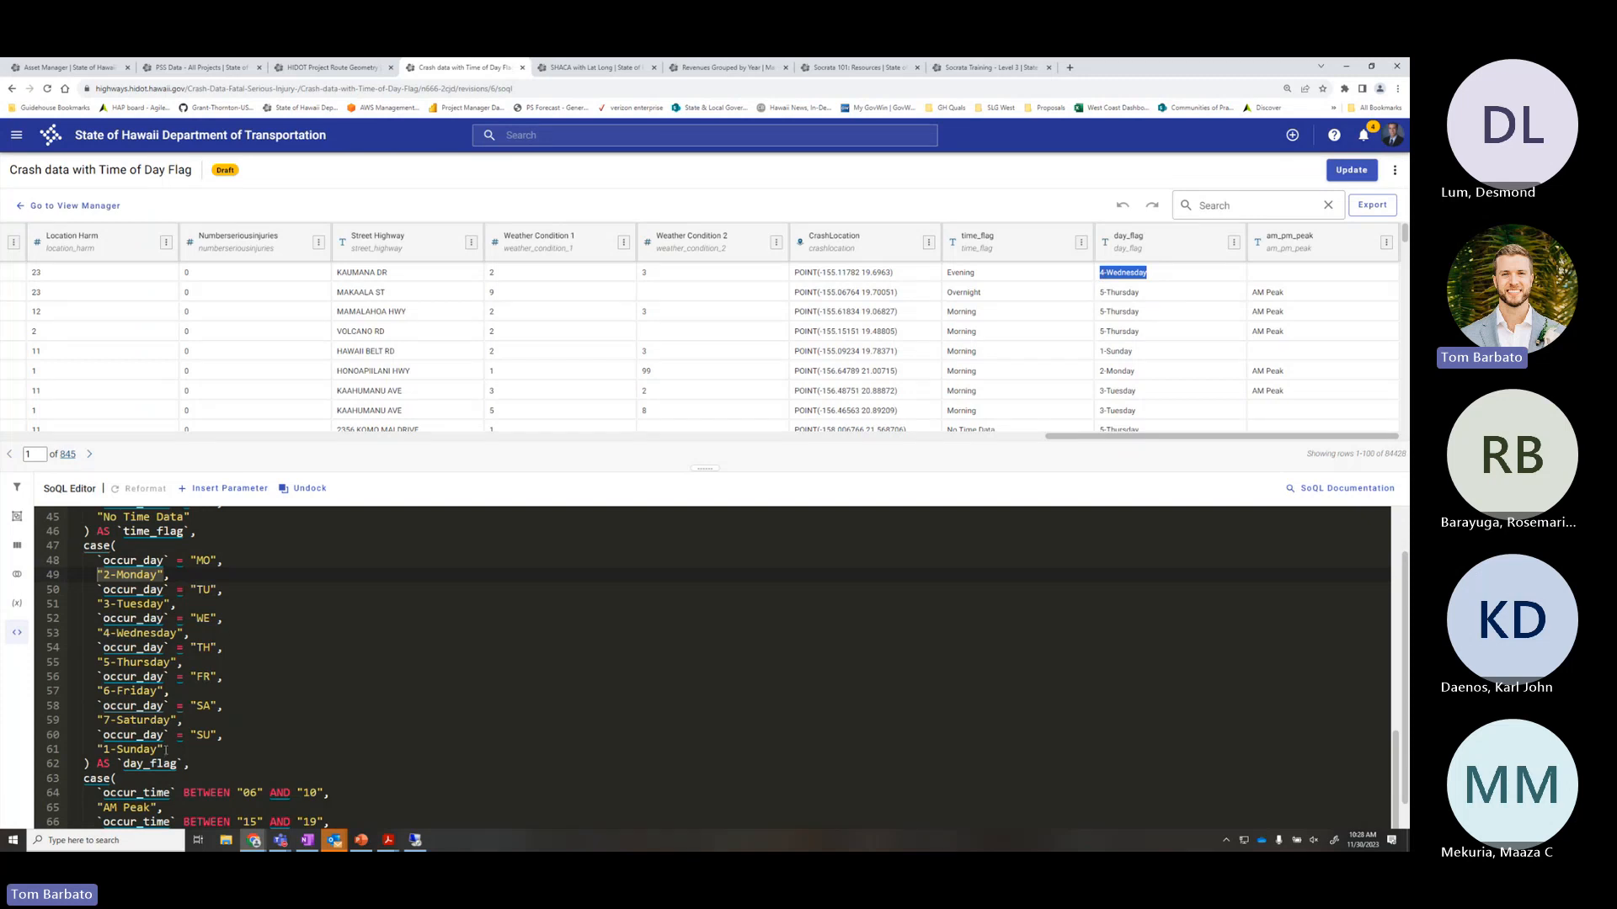
pyautogui.moveTo(166, 750); pyautogui.dragTo(75, 557)
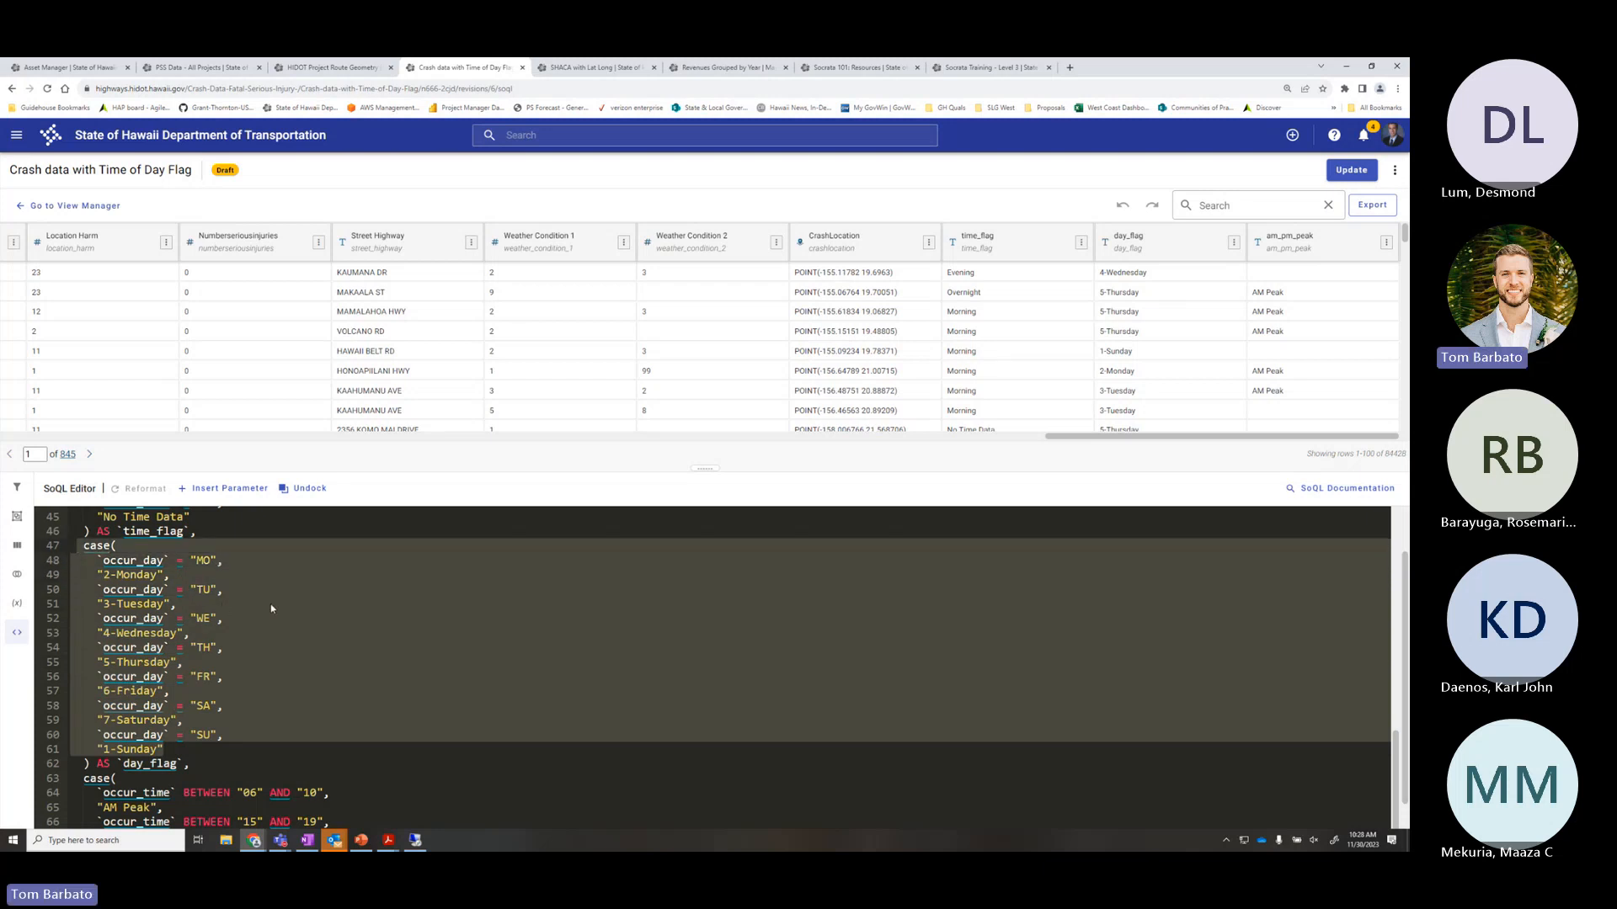
pyautogui.scroll(3, 270, 603)
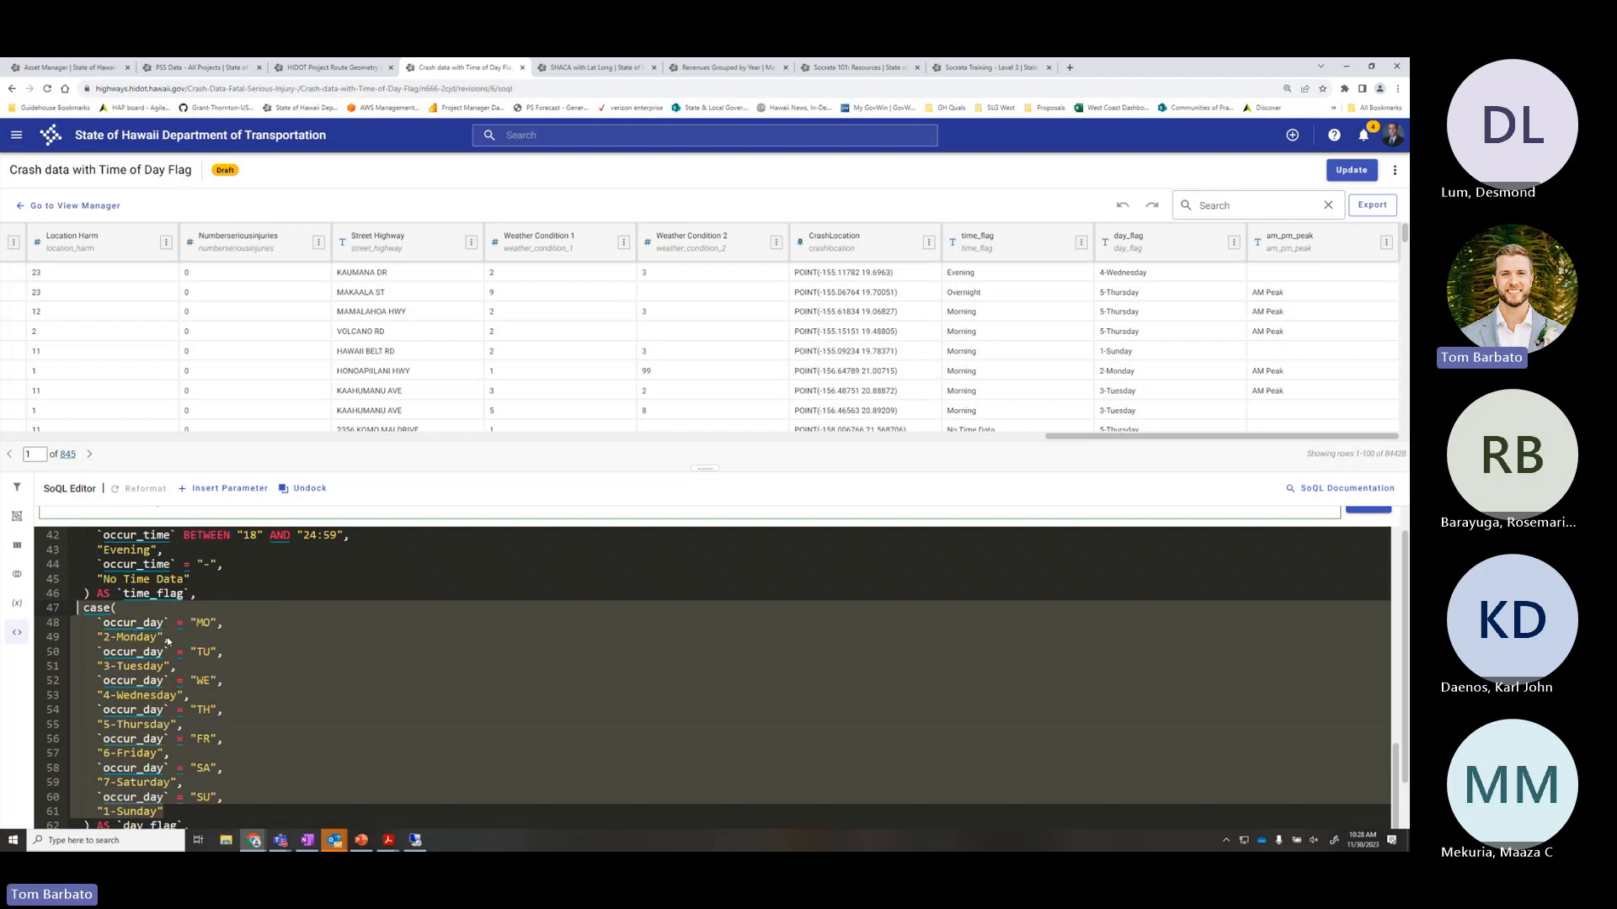
pyautogui.click(104, 637)
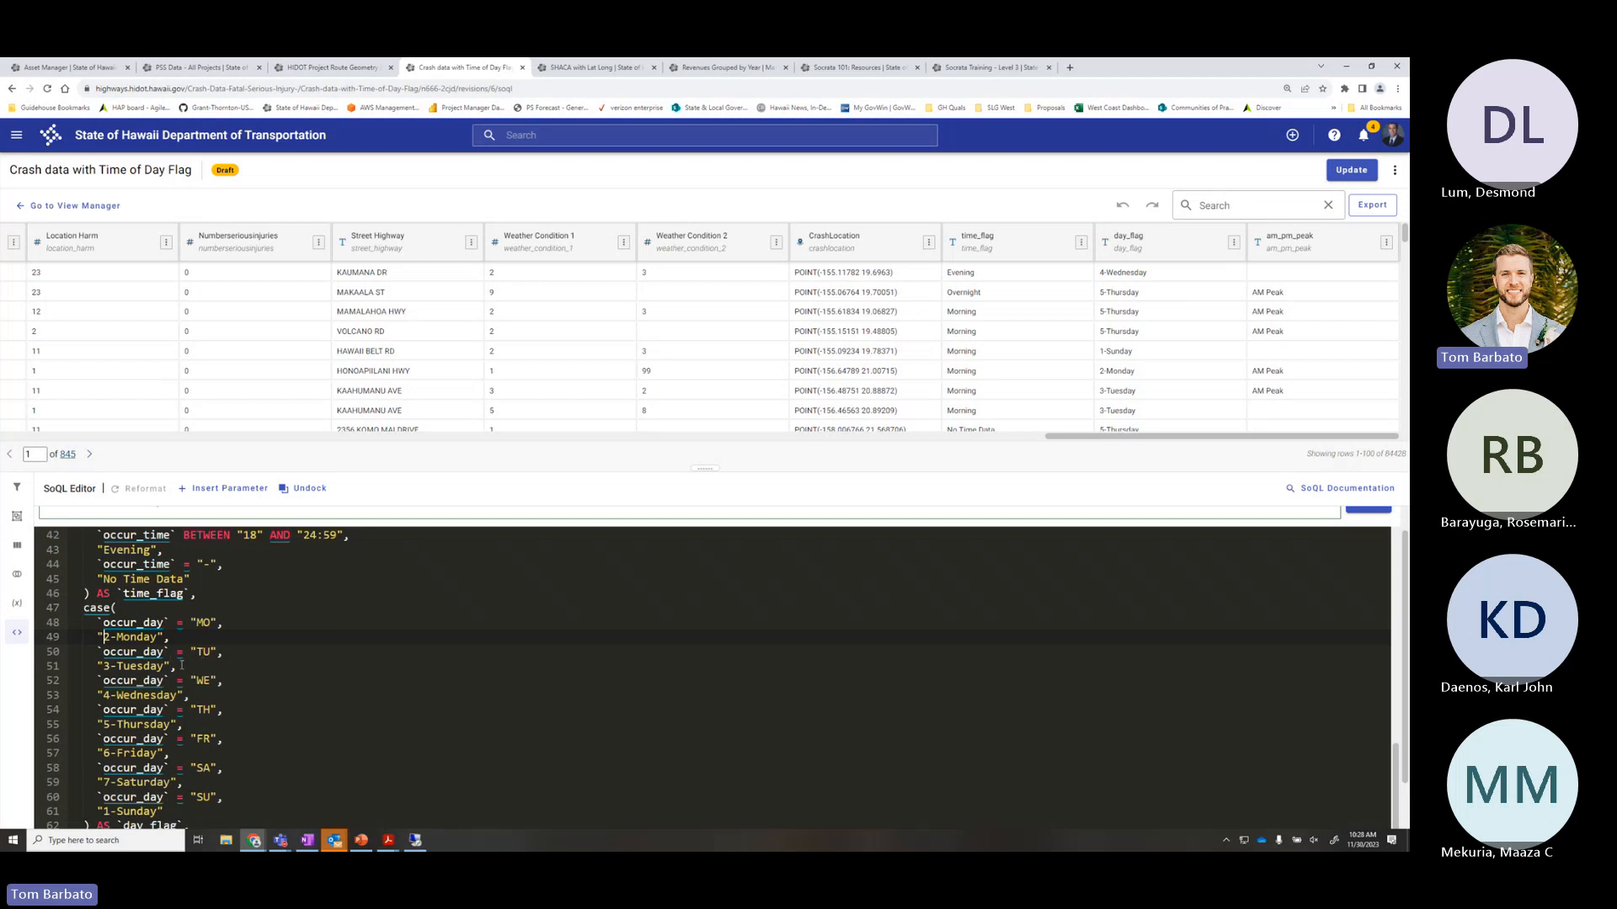
pyautogui.scroll(-3, 210, 656)
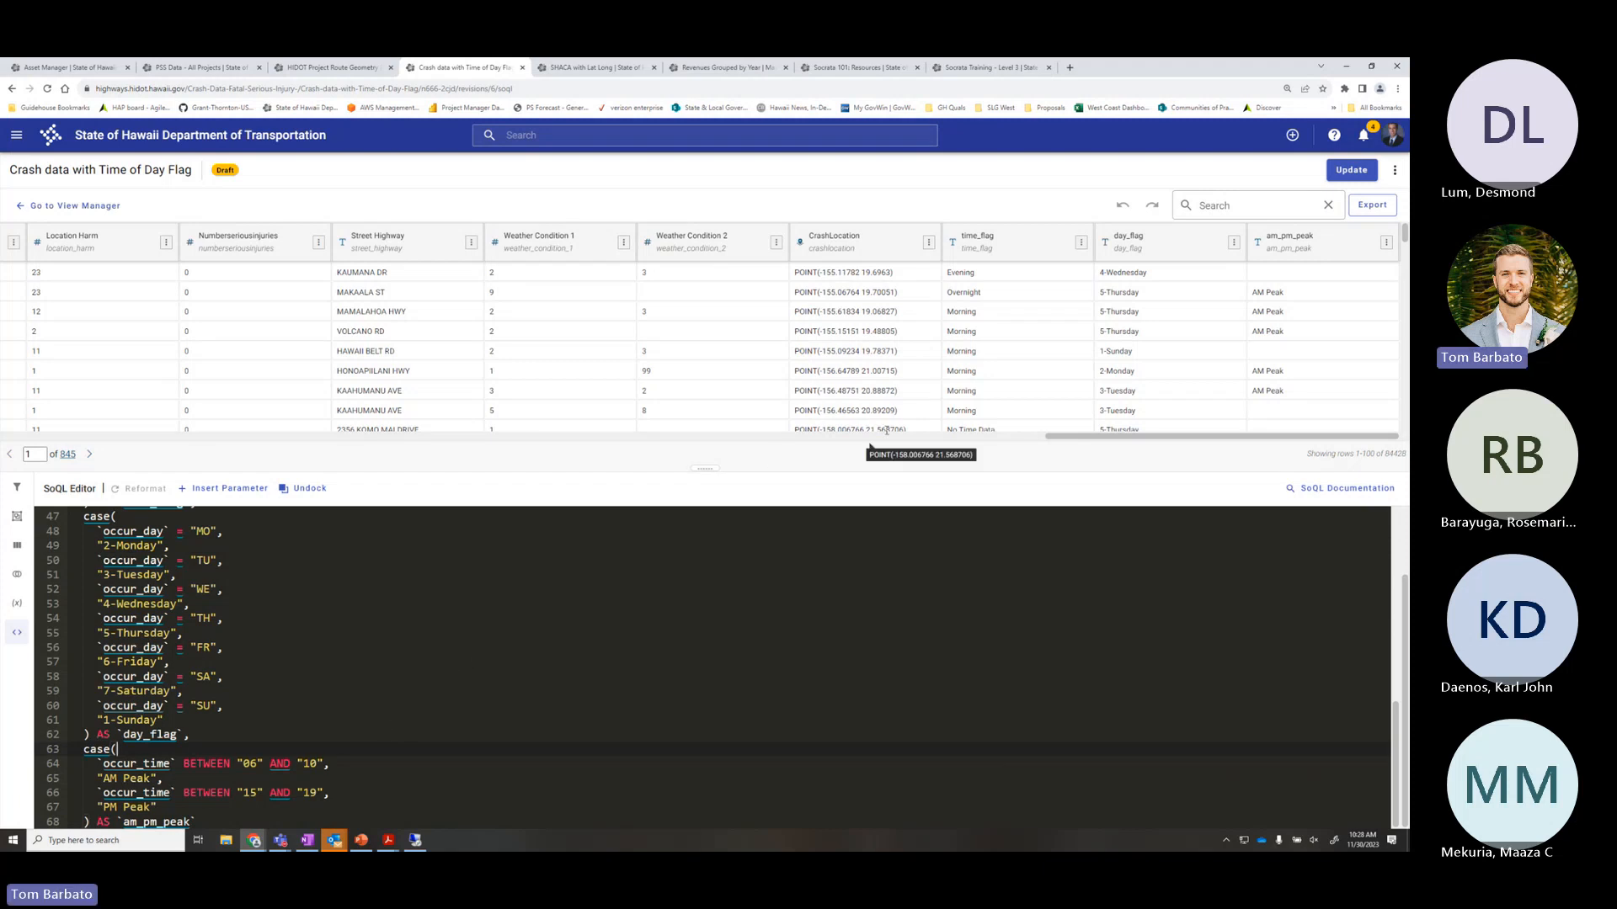
pyautogui.click(930, 437)
pyautogui.moveTo(929, 445); pyautogui.dragTo(264, 445)
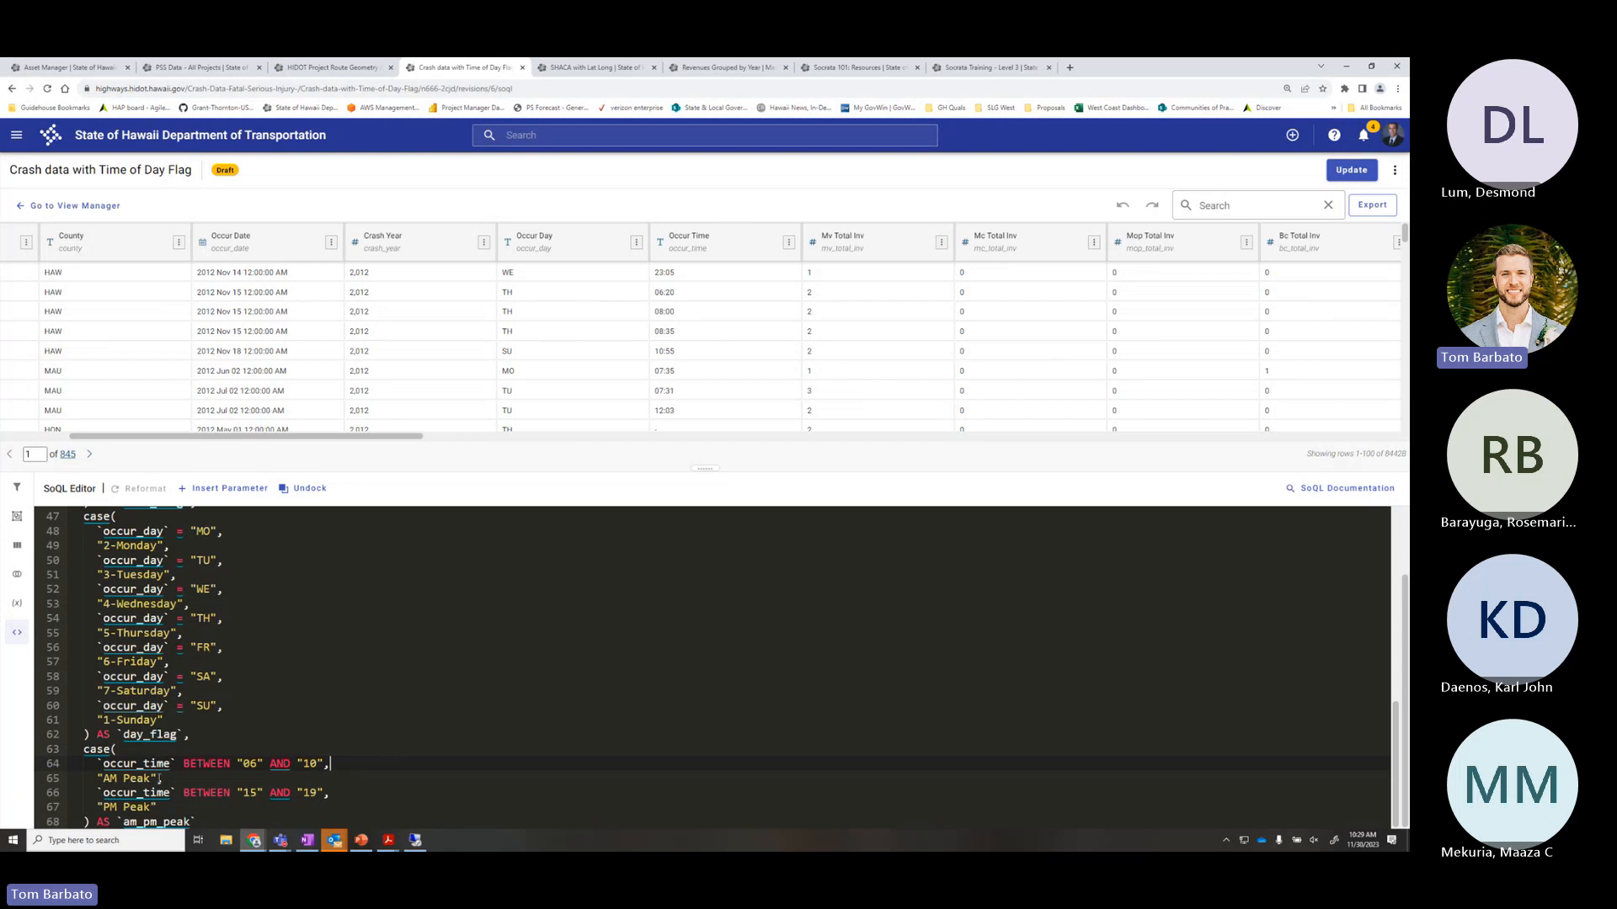
pyautogui.click(98, 778)
pyautogui.click(87, 807)
pyautogui.moveTo(377, 436); pyautogui.dragTo(1390, 446)
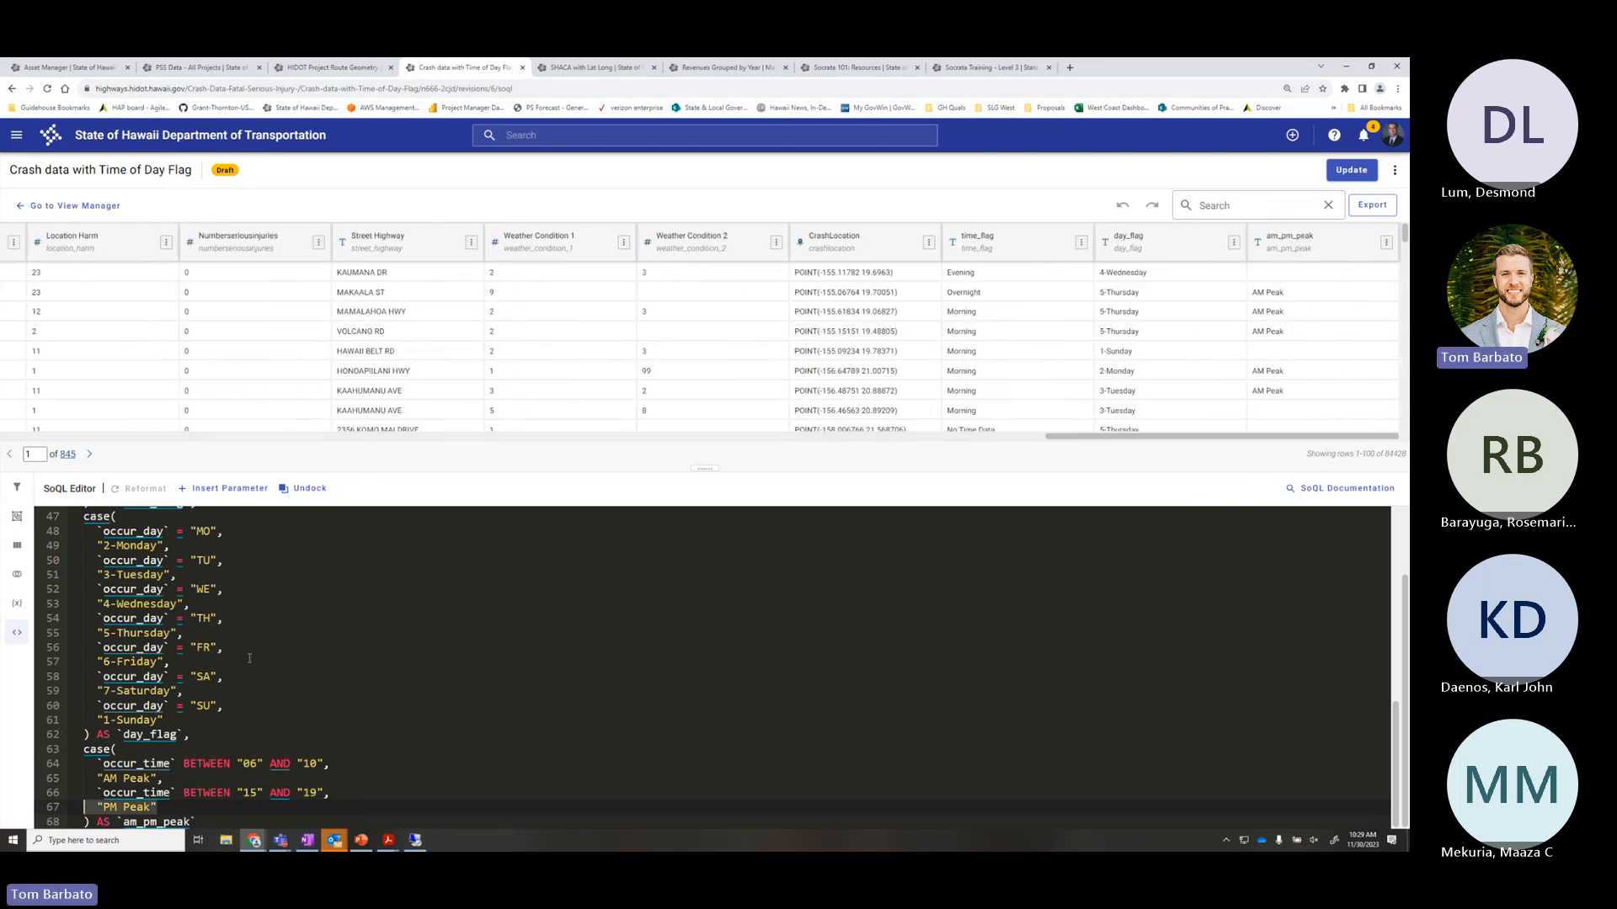
pyautogui.scroll(2, 221, 729)
pyautogui.scroll(-2, 252, 720)
pyautogui.scroll(-2, 1347, 396)
pyautogui.scroll(-1, 1343, 391)
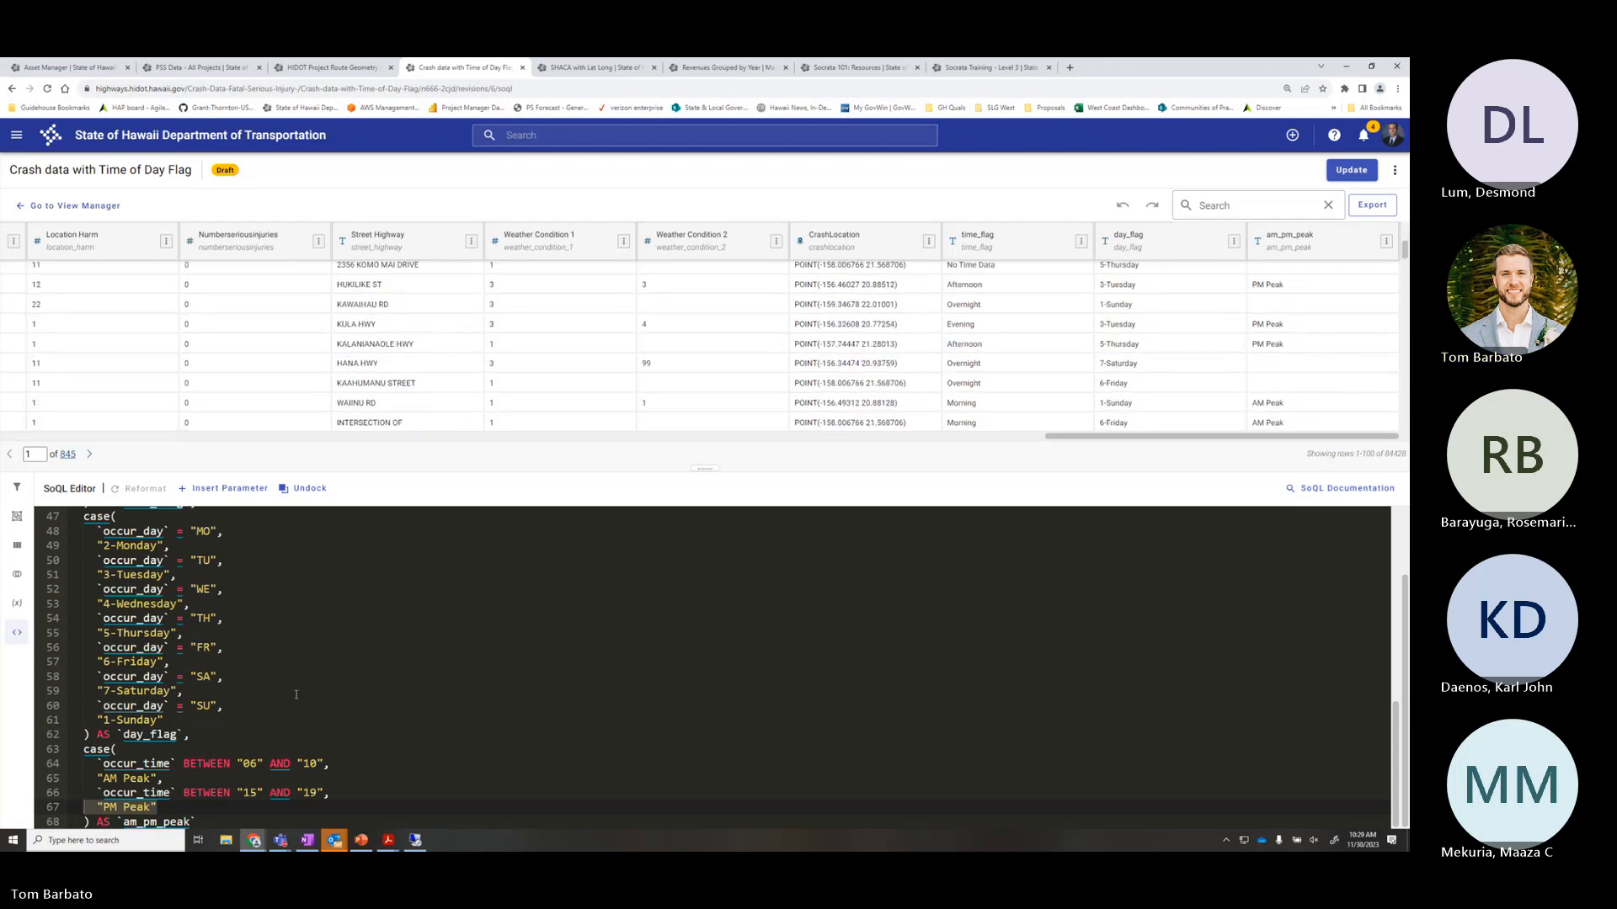
pyautogui.scroll(5, 299, 706)
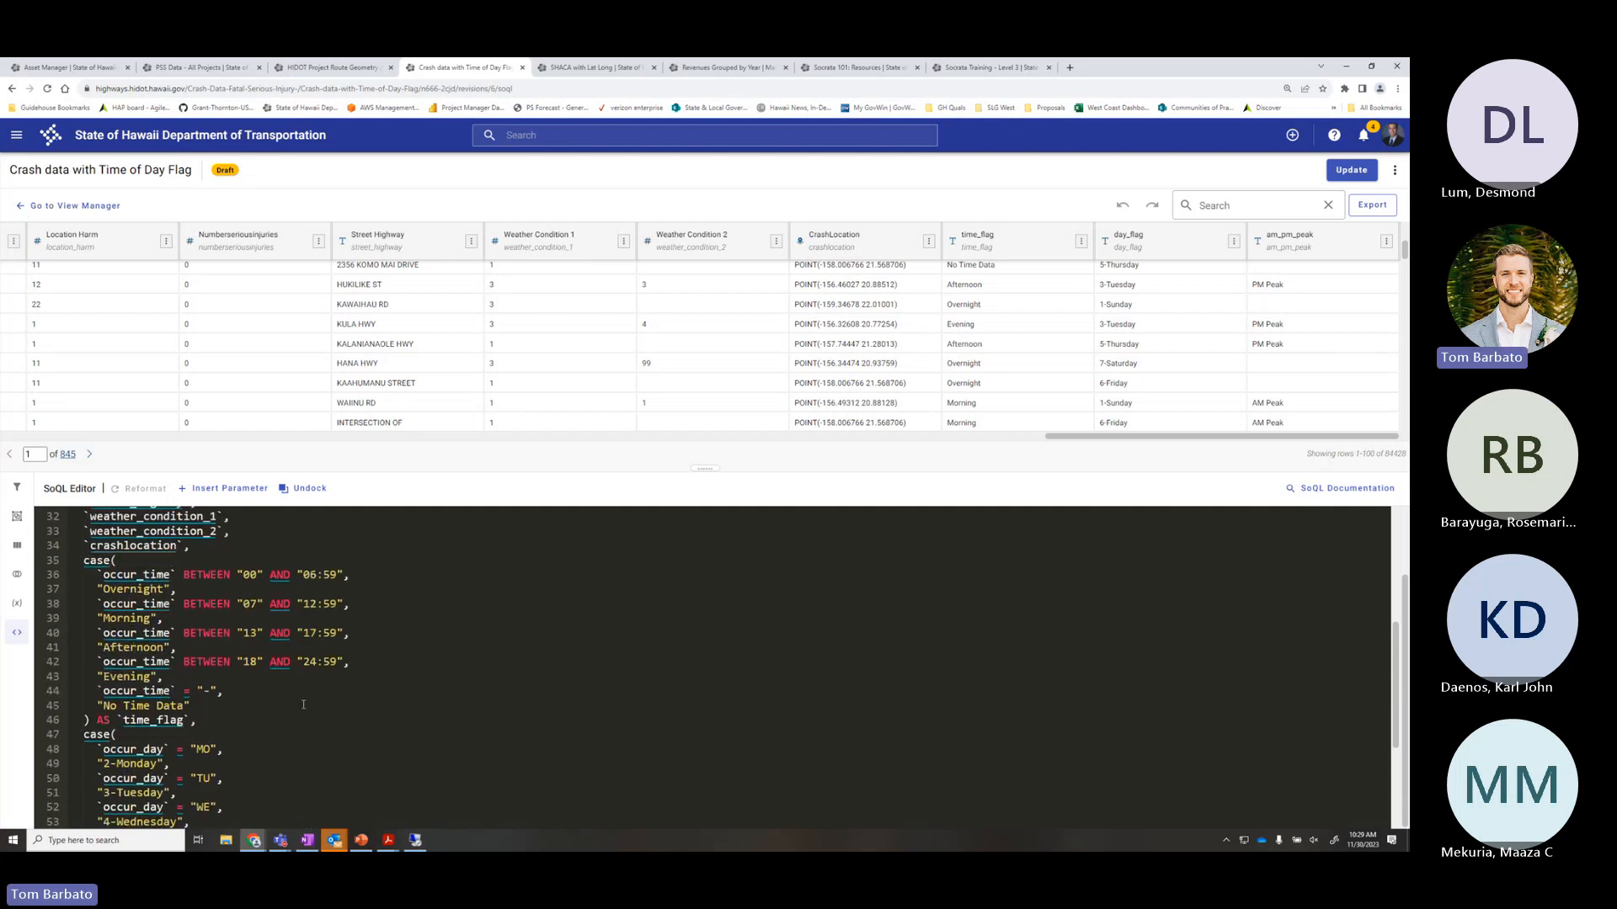
pyautogui.scroll(2, 307, 705)
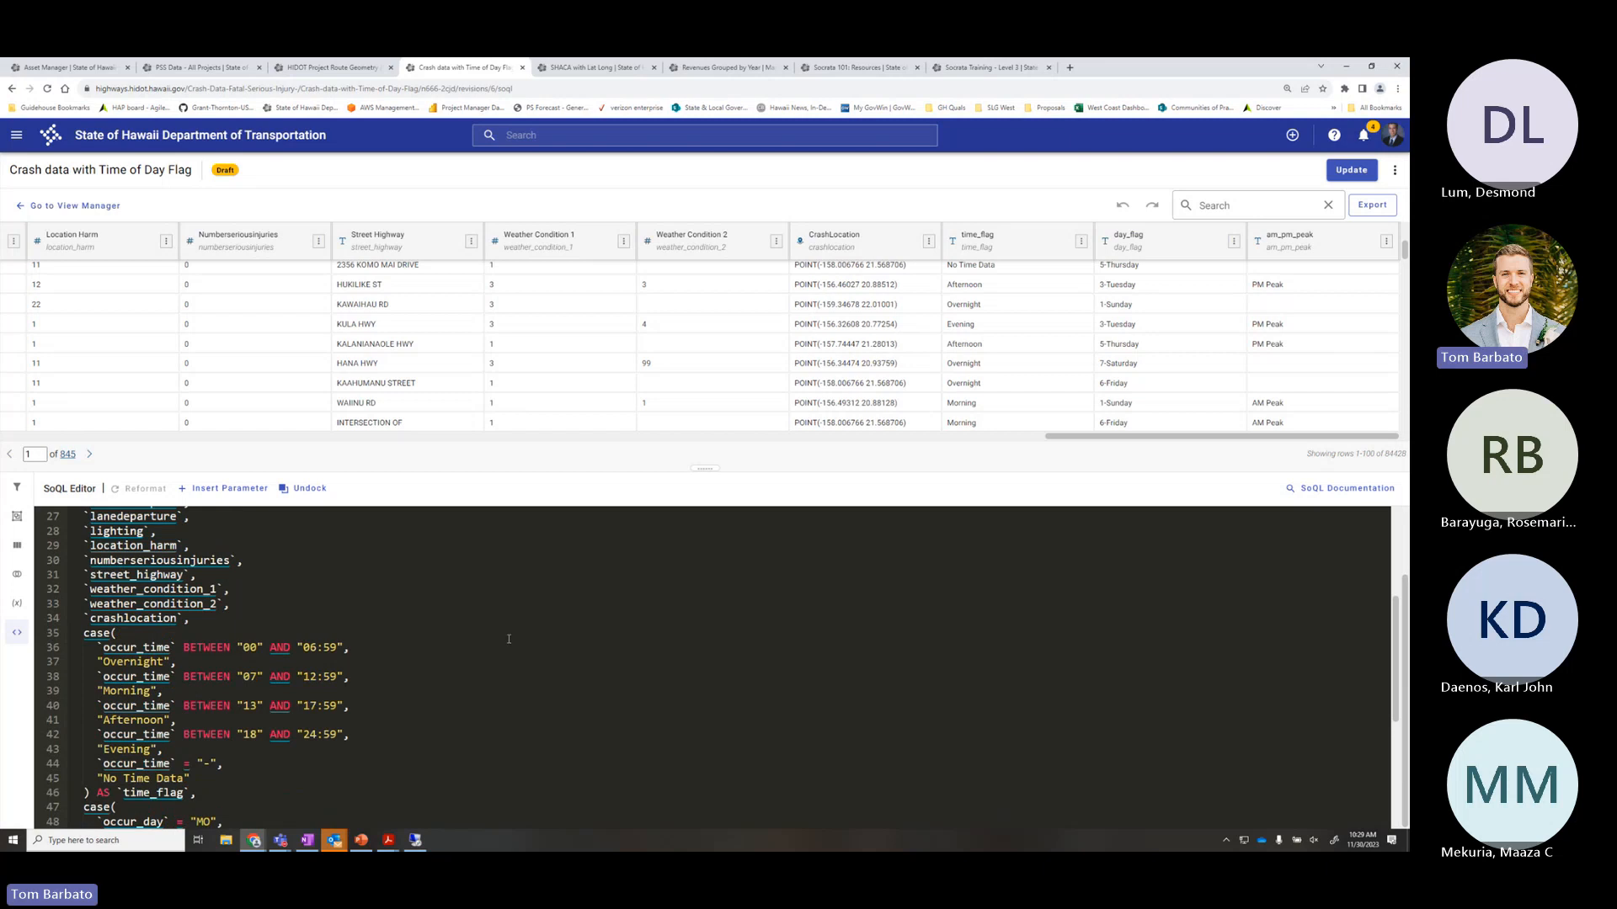
pyautogui.scroll(-3, 211, 727)
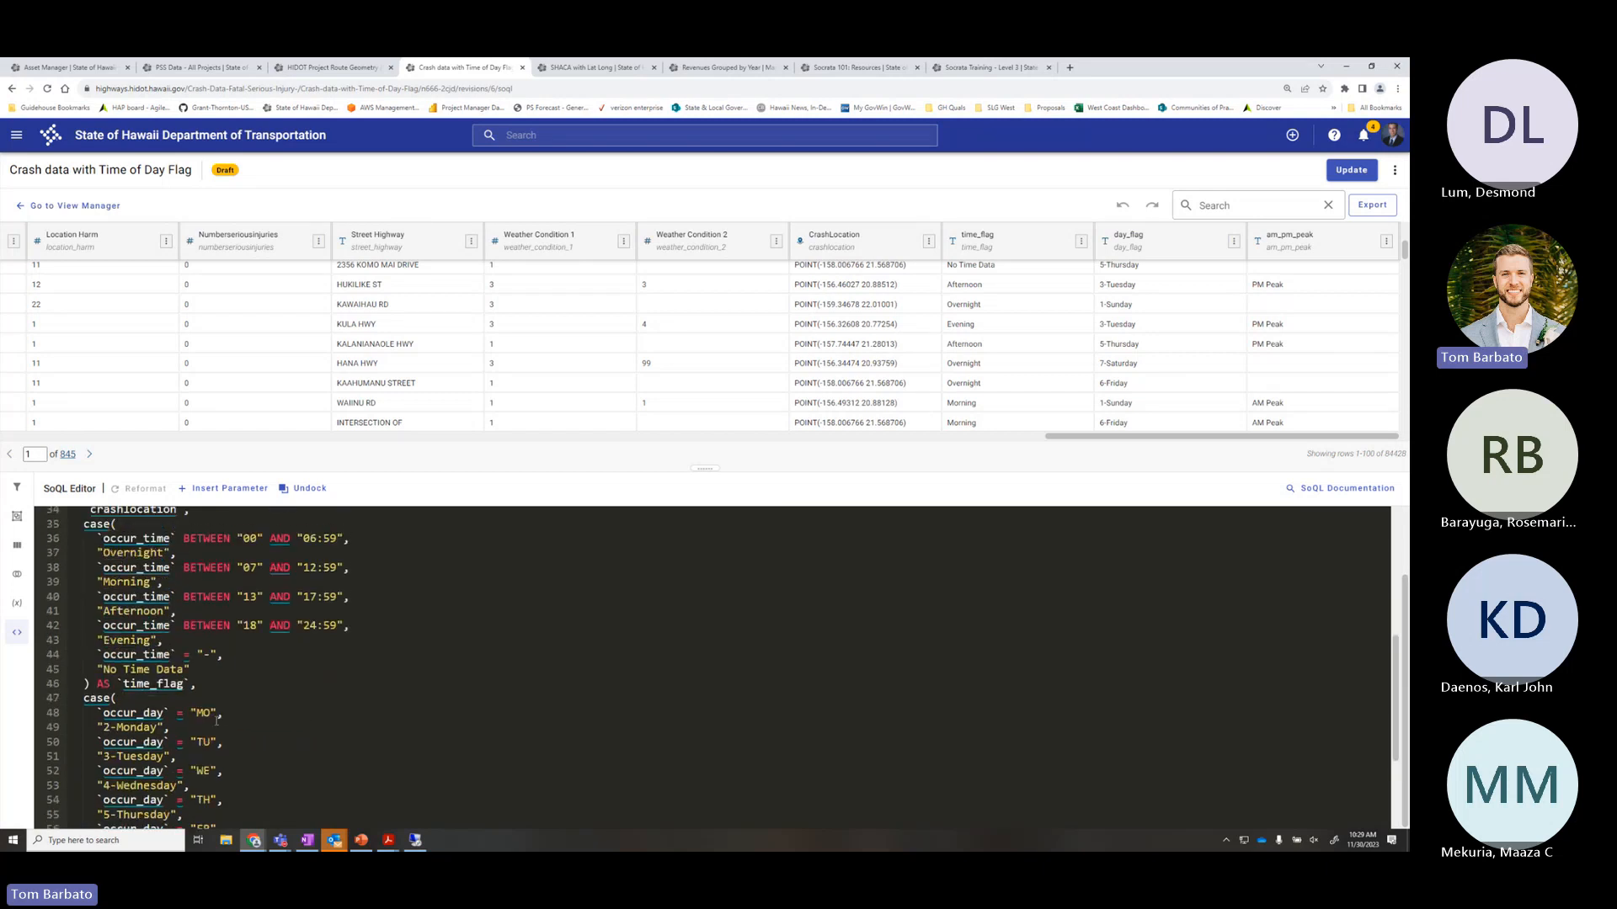
pyautogui.scroll(6, 536, 685)
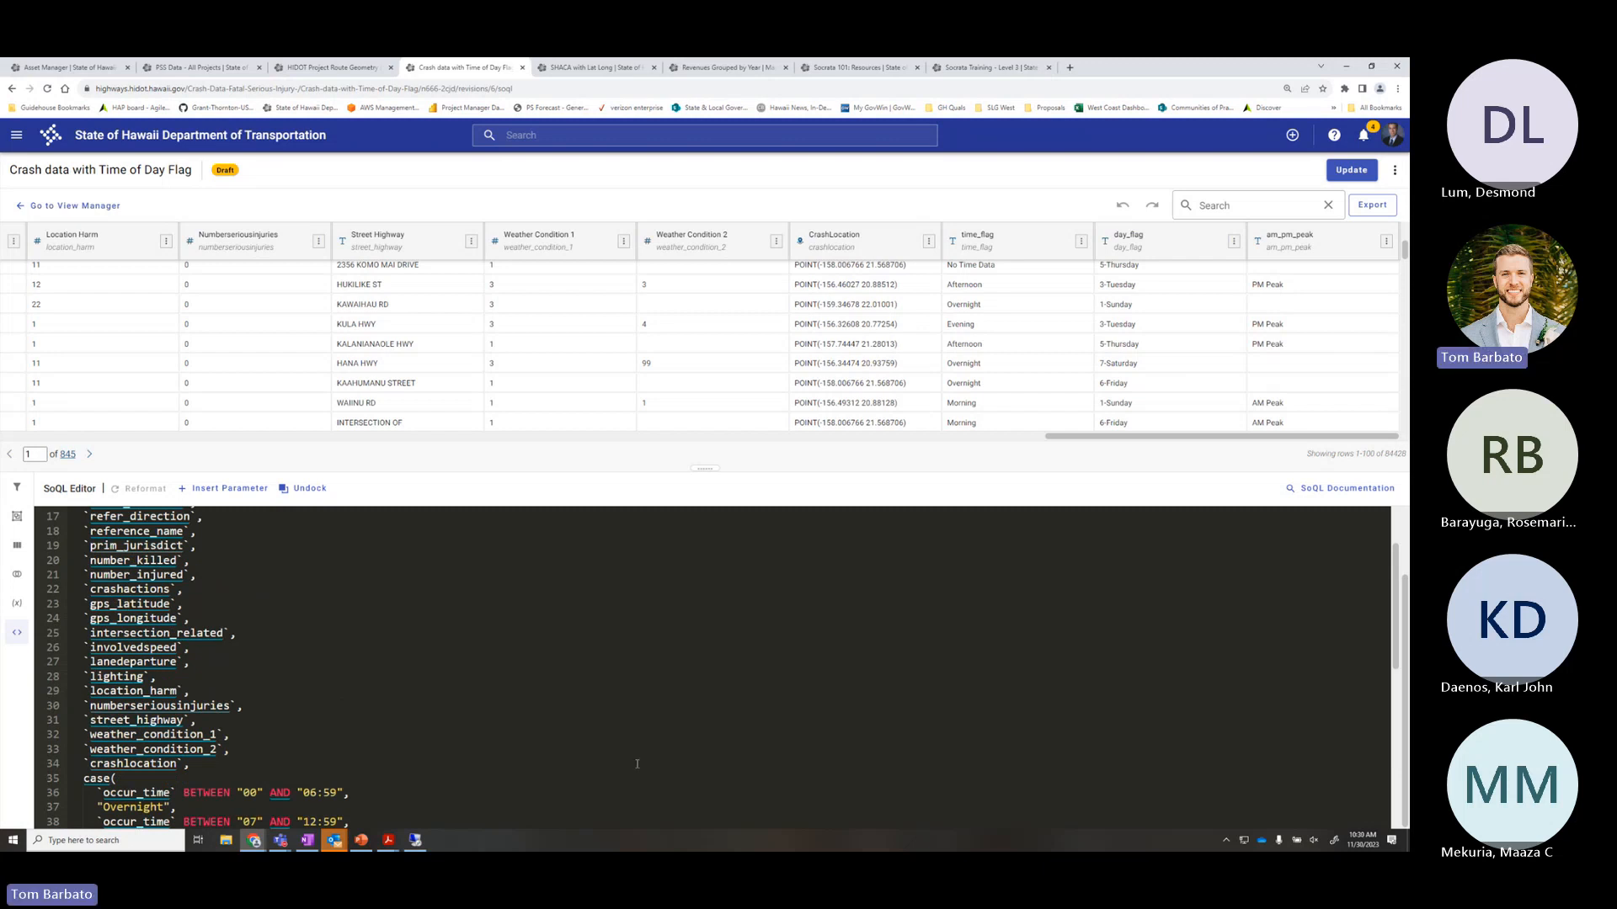
pyautogui.scroll(-2, 396, 750)
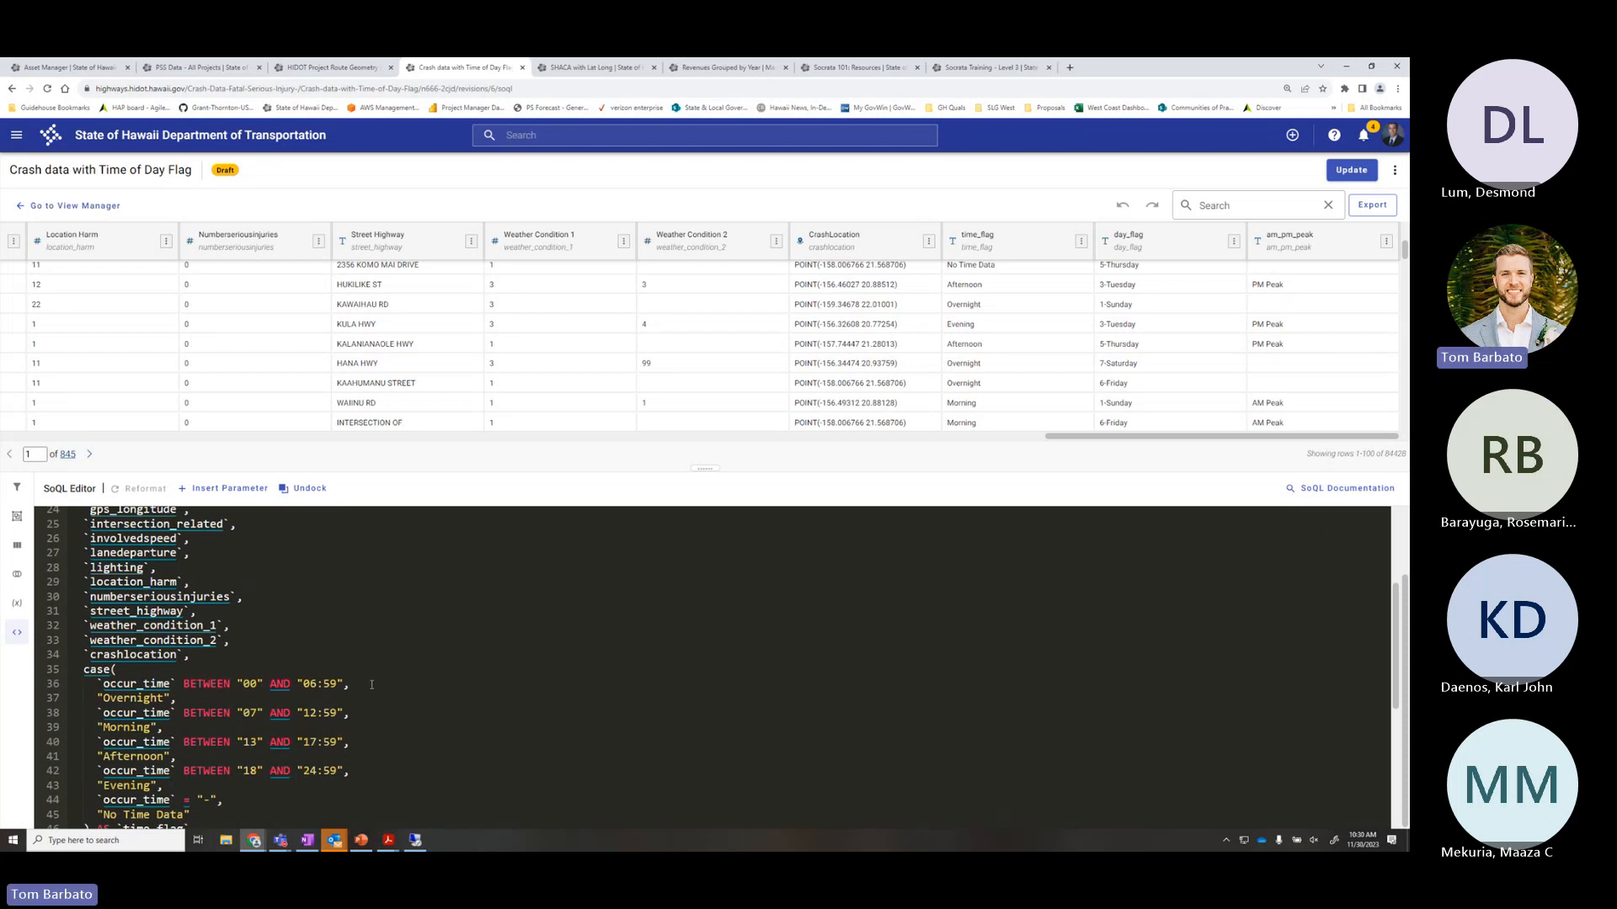
pyautogui.moveTo(173, 698); pyautogui.dragTo(98, 698)
pyautogui.click(376, 686)
pyautogui.scroll(-1, 392, 681)
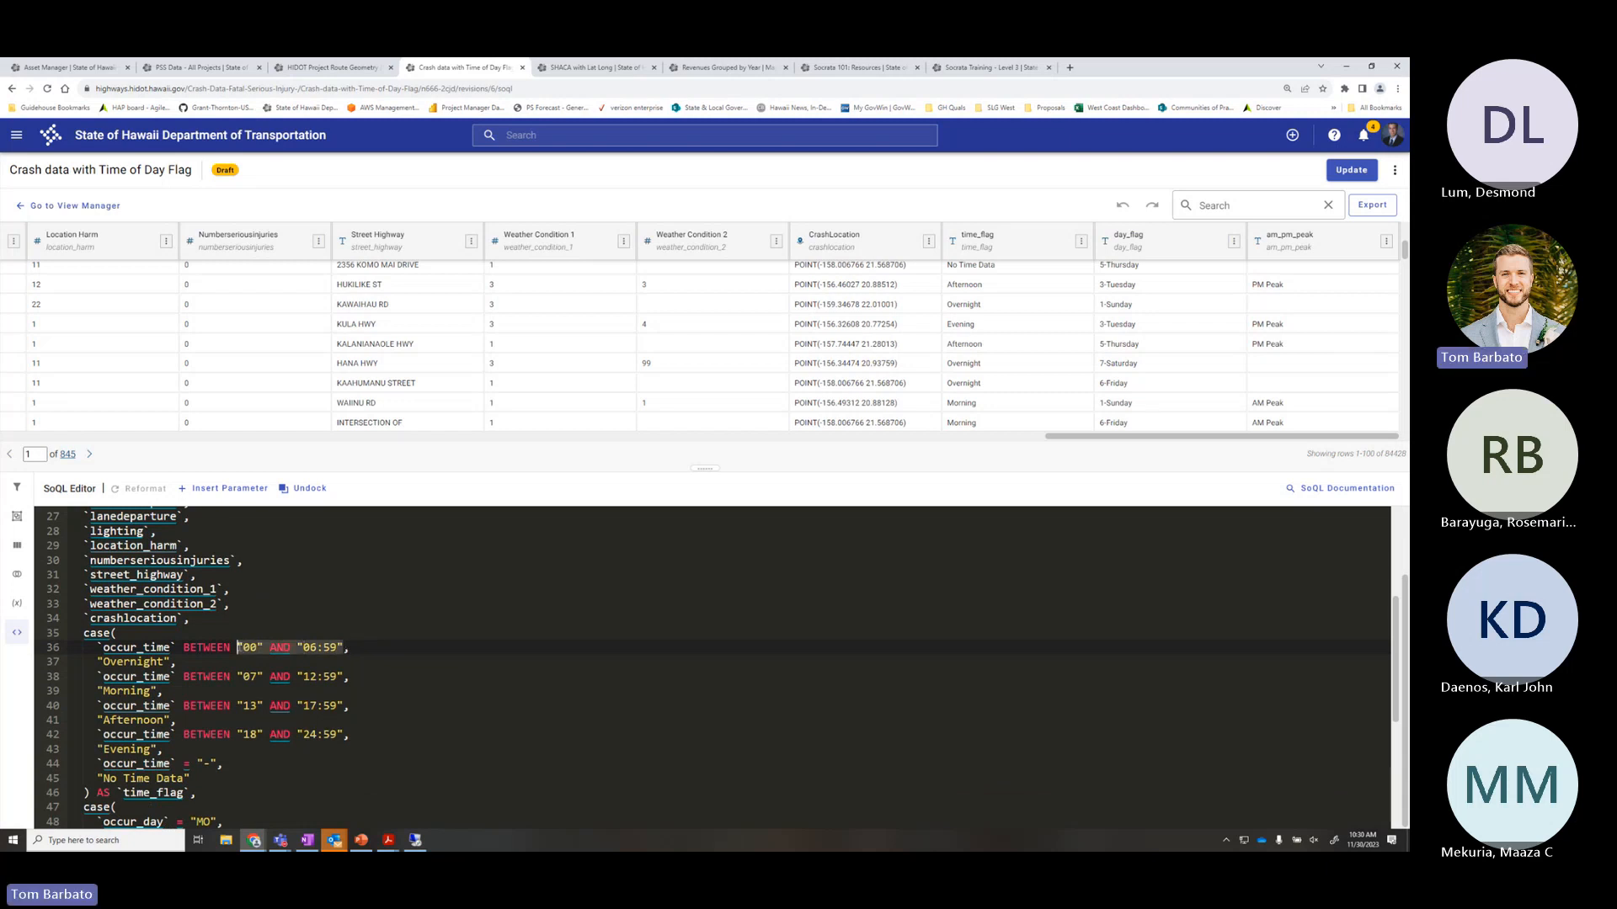
pyautogui.doubleClick(245, 647)
pyautogui.click(259, 649)
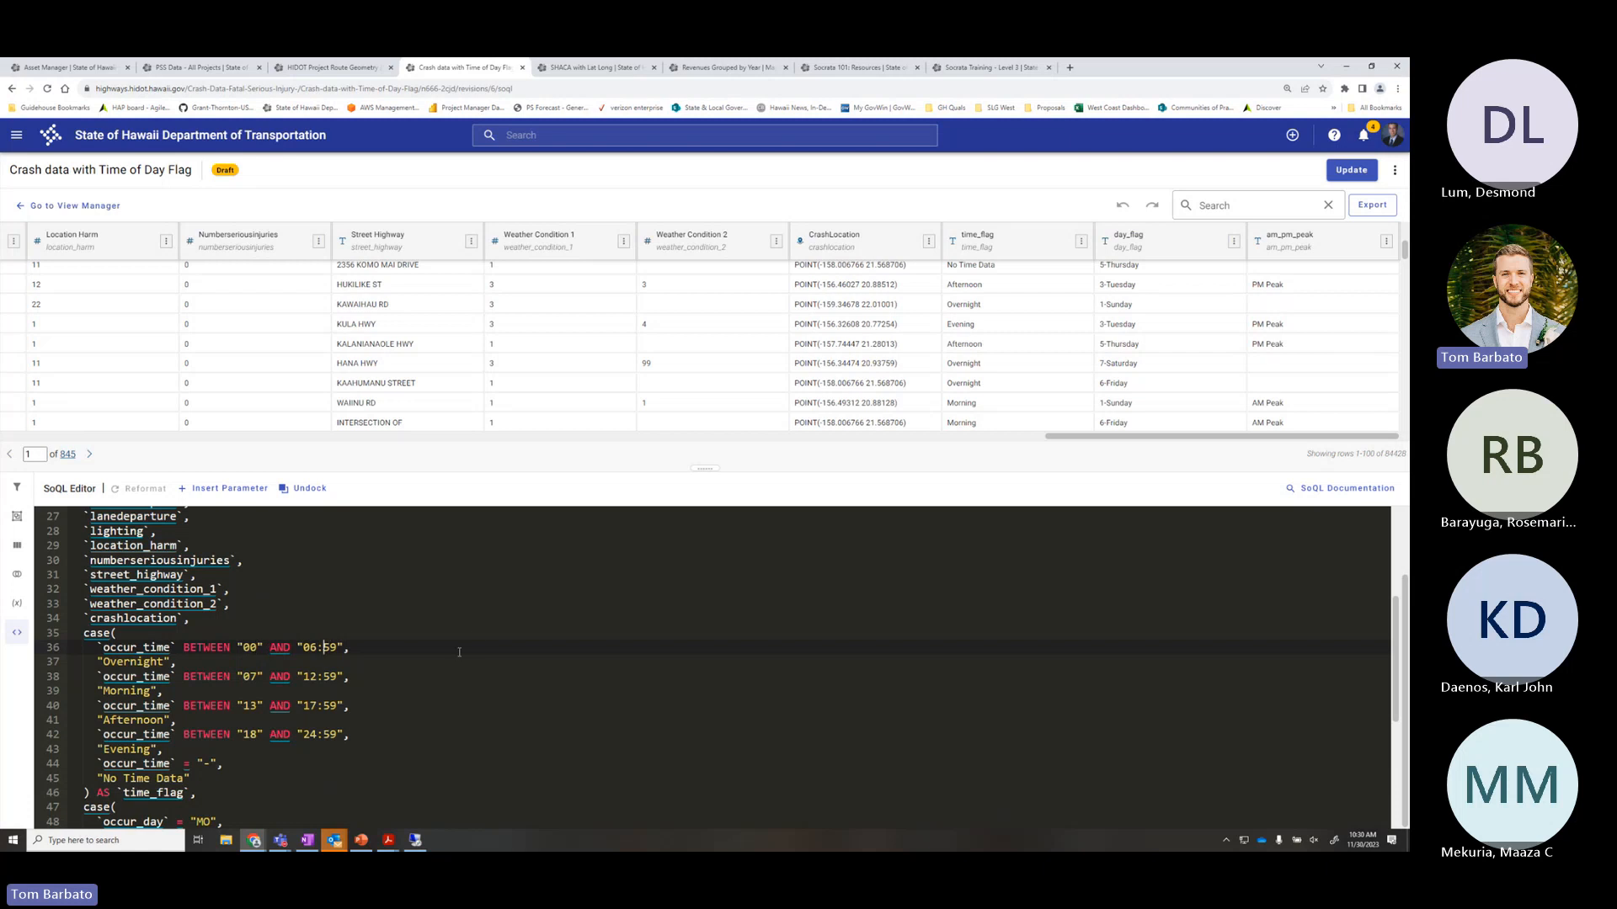
pyautogui.click(734, 437)
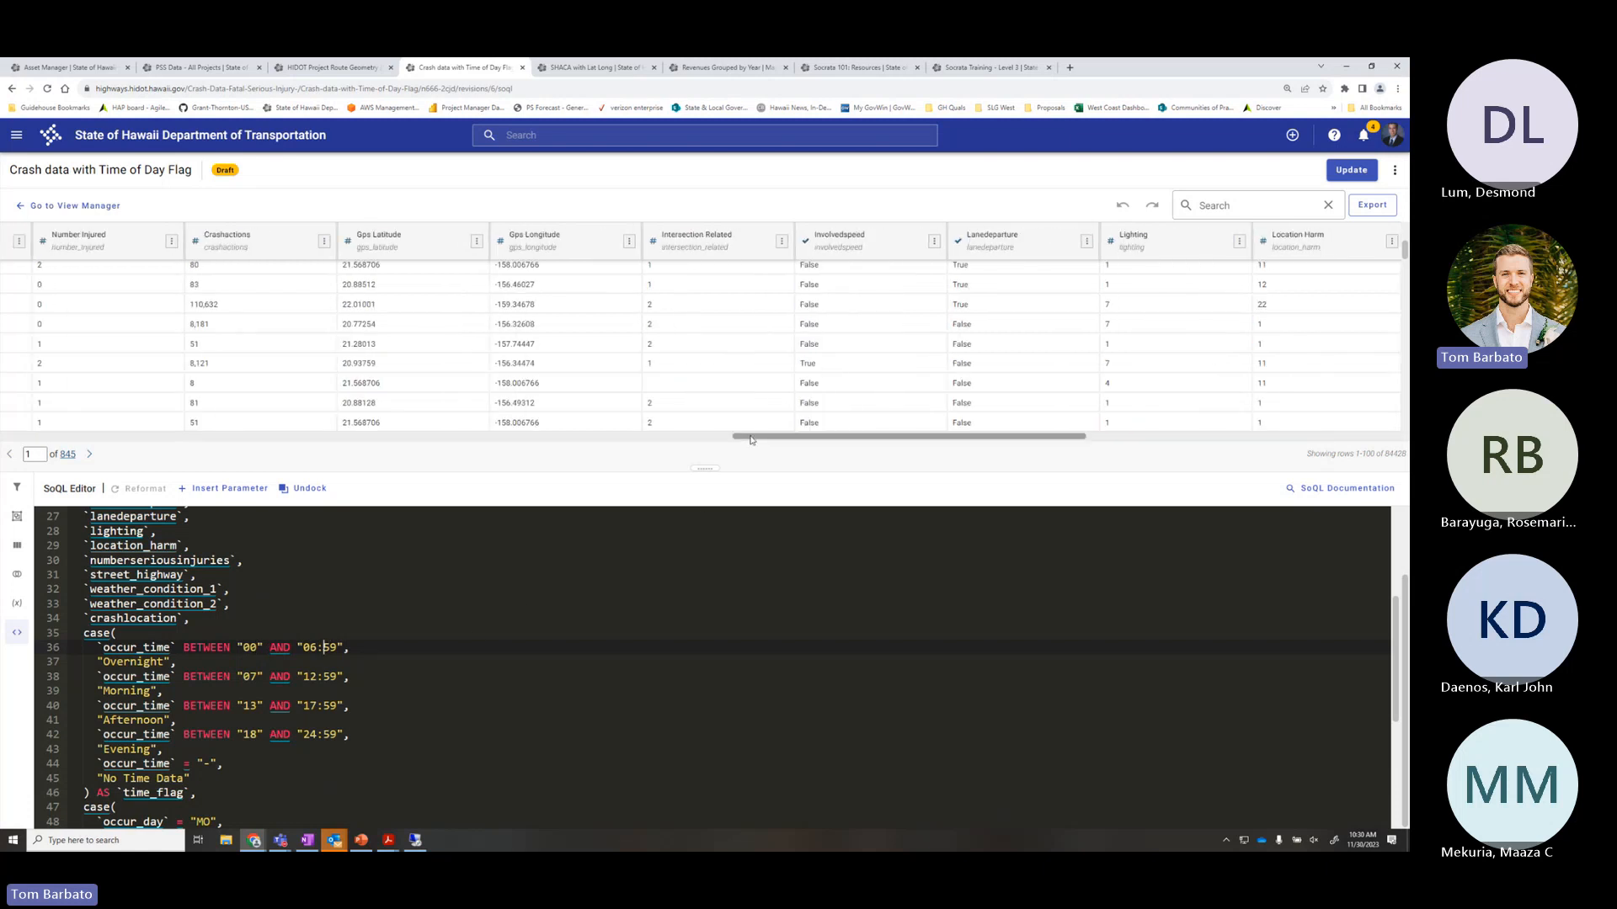
pyautogui.moveTo(749, 437); pyautogui.dragTo(540, 431)
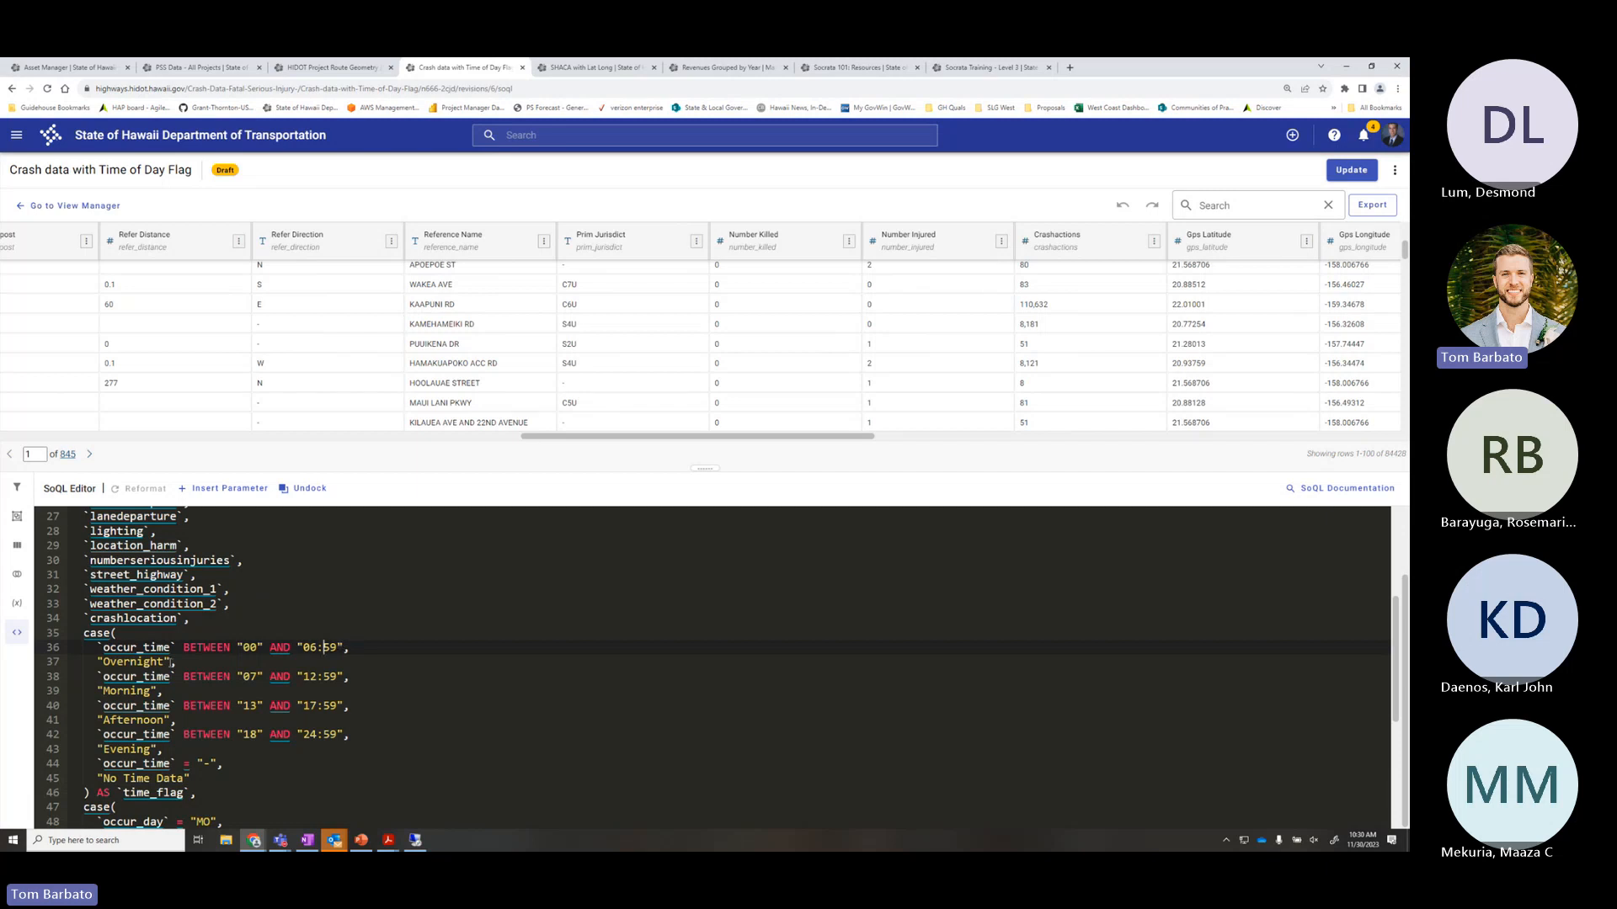
pyautogui.click(97, 661)
pyautogui.click(390, 649)
pyautogui.moveTo(626, 442); pyautogui.dragTo(105, 436)
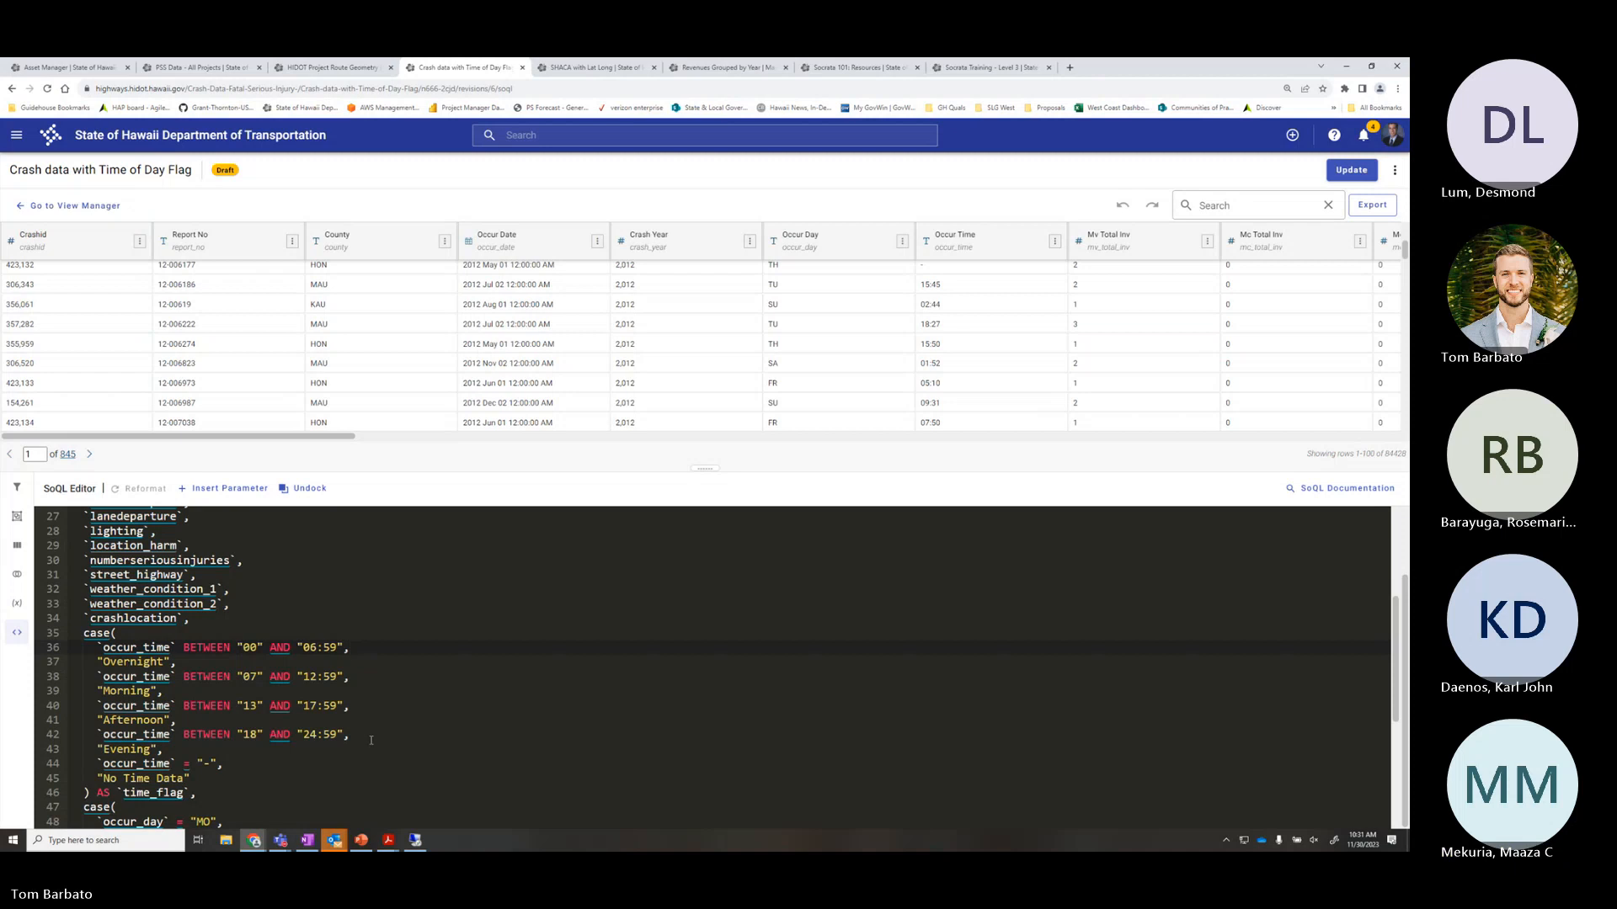
# Change the Evening range end from 24:59 to 23:59 and re-run the query
pyautogui.click(336, 735)
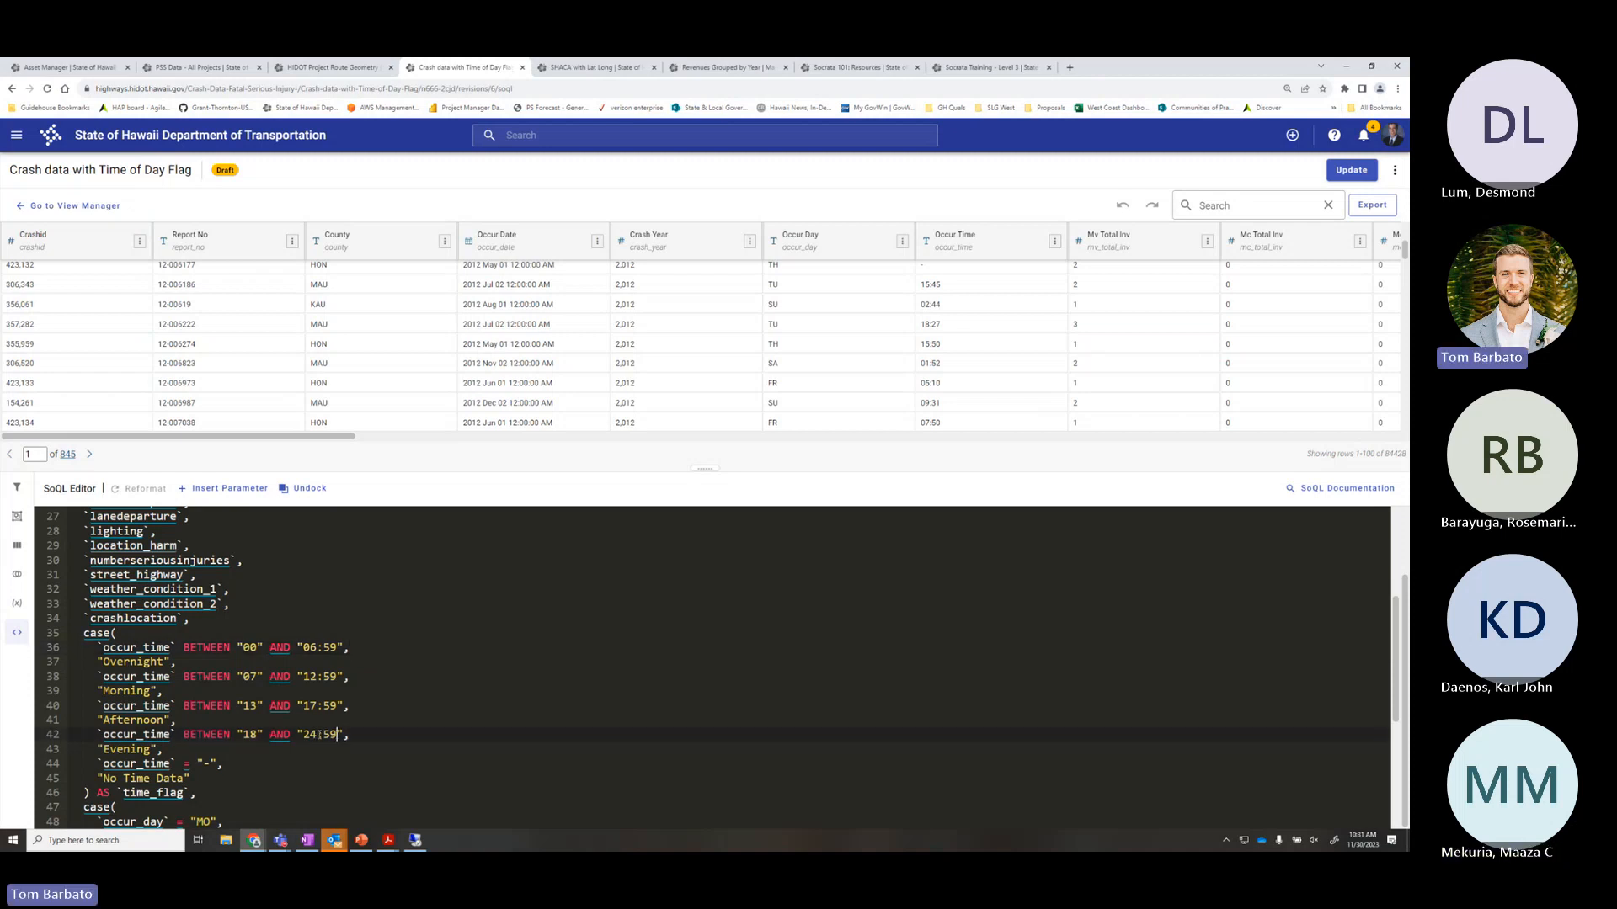
pyautogui.press('BackSpace')
pyautogui.write('3')
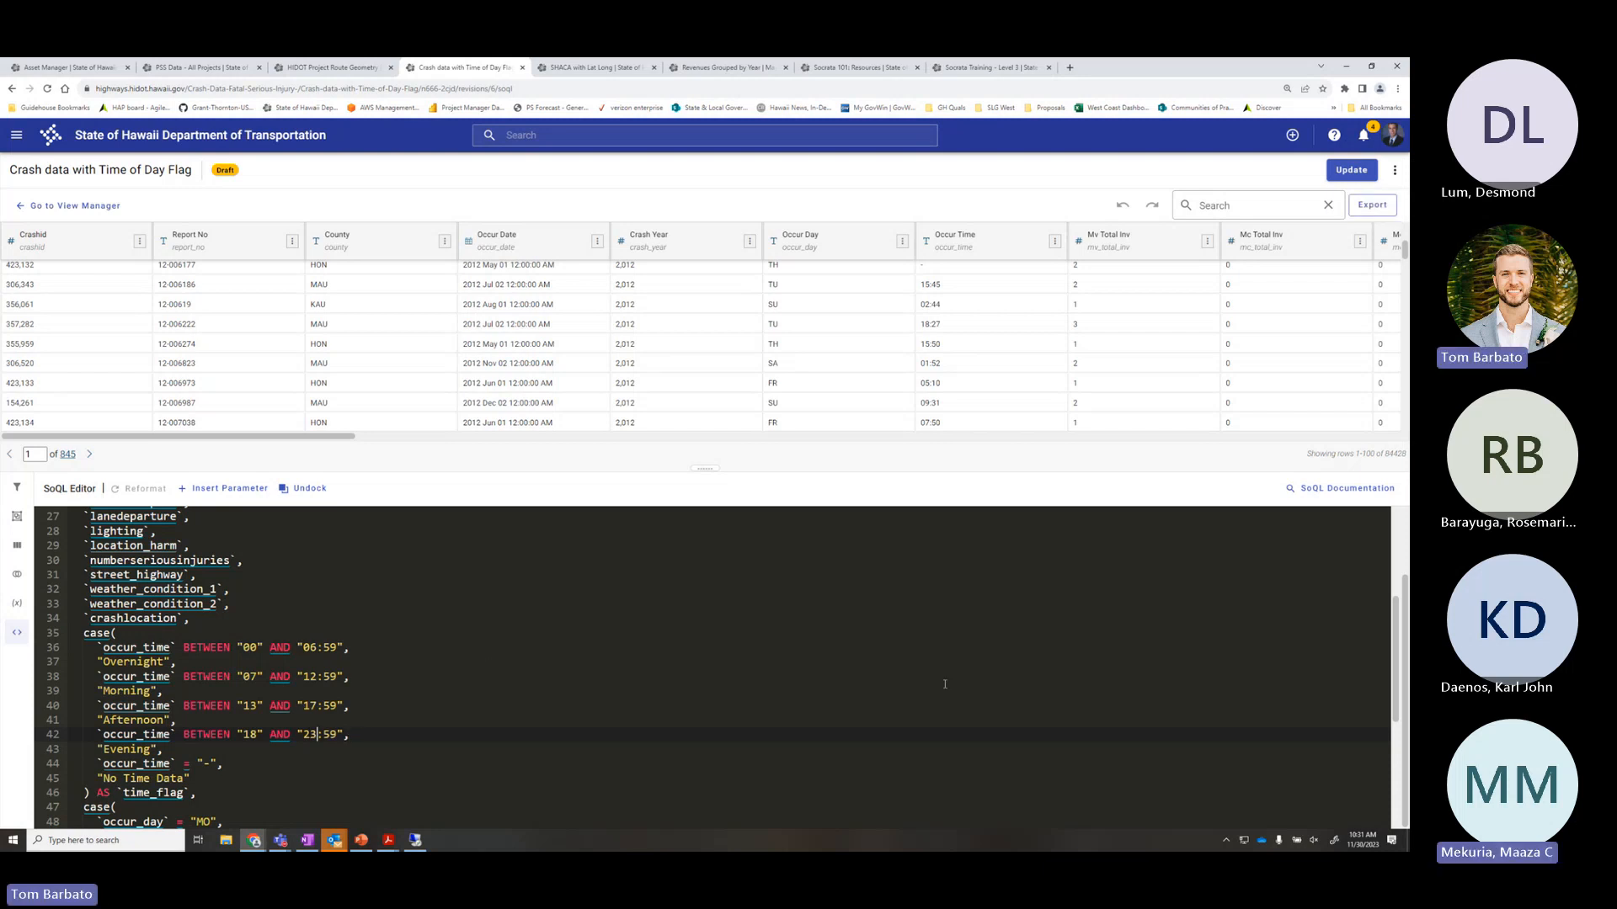
pyautogui.scroll(5, 944, 683)
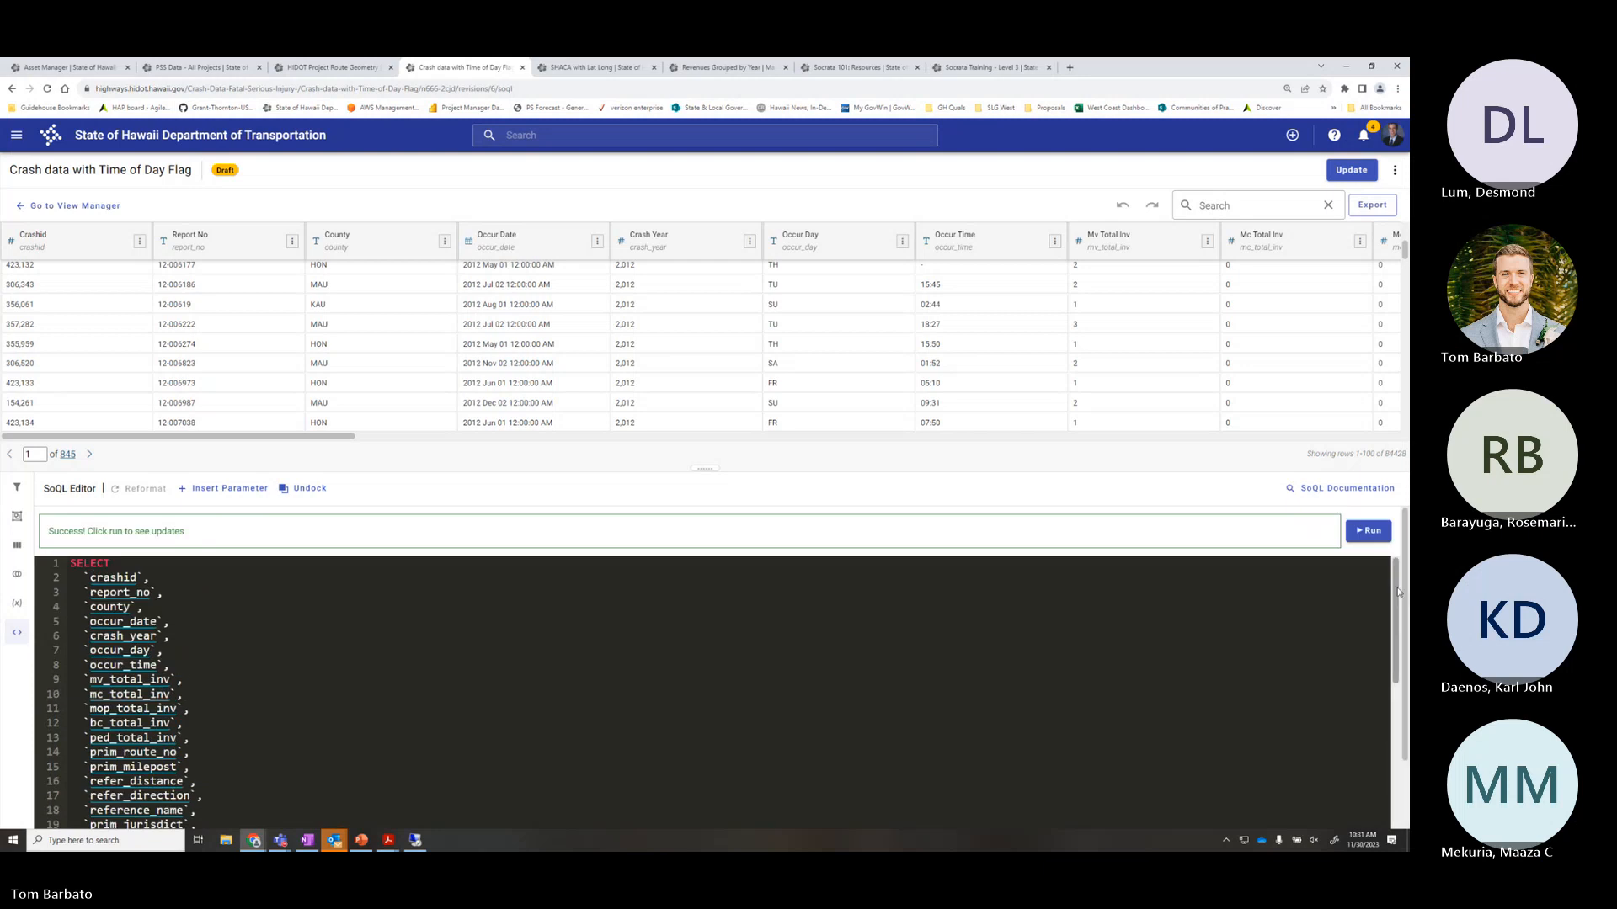
pyautogui.click(1367, 531)
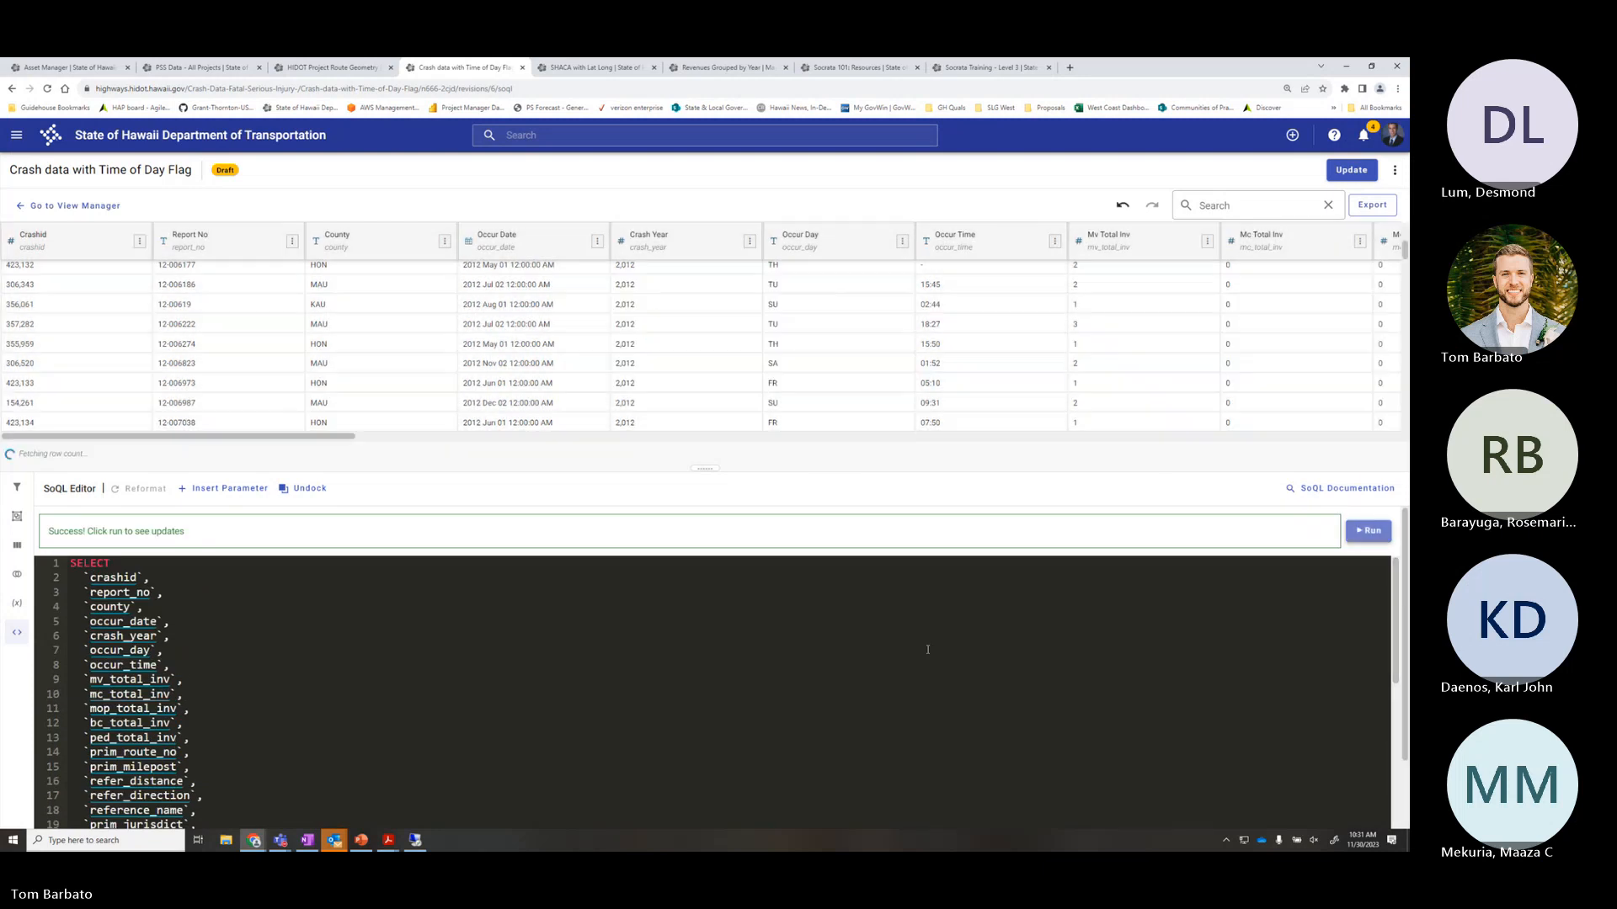
# Scroll through the reloaded grid to check the time_flag, day_flag and am_pm_peak values
pyautogui.scroll(-7, 810, 615)
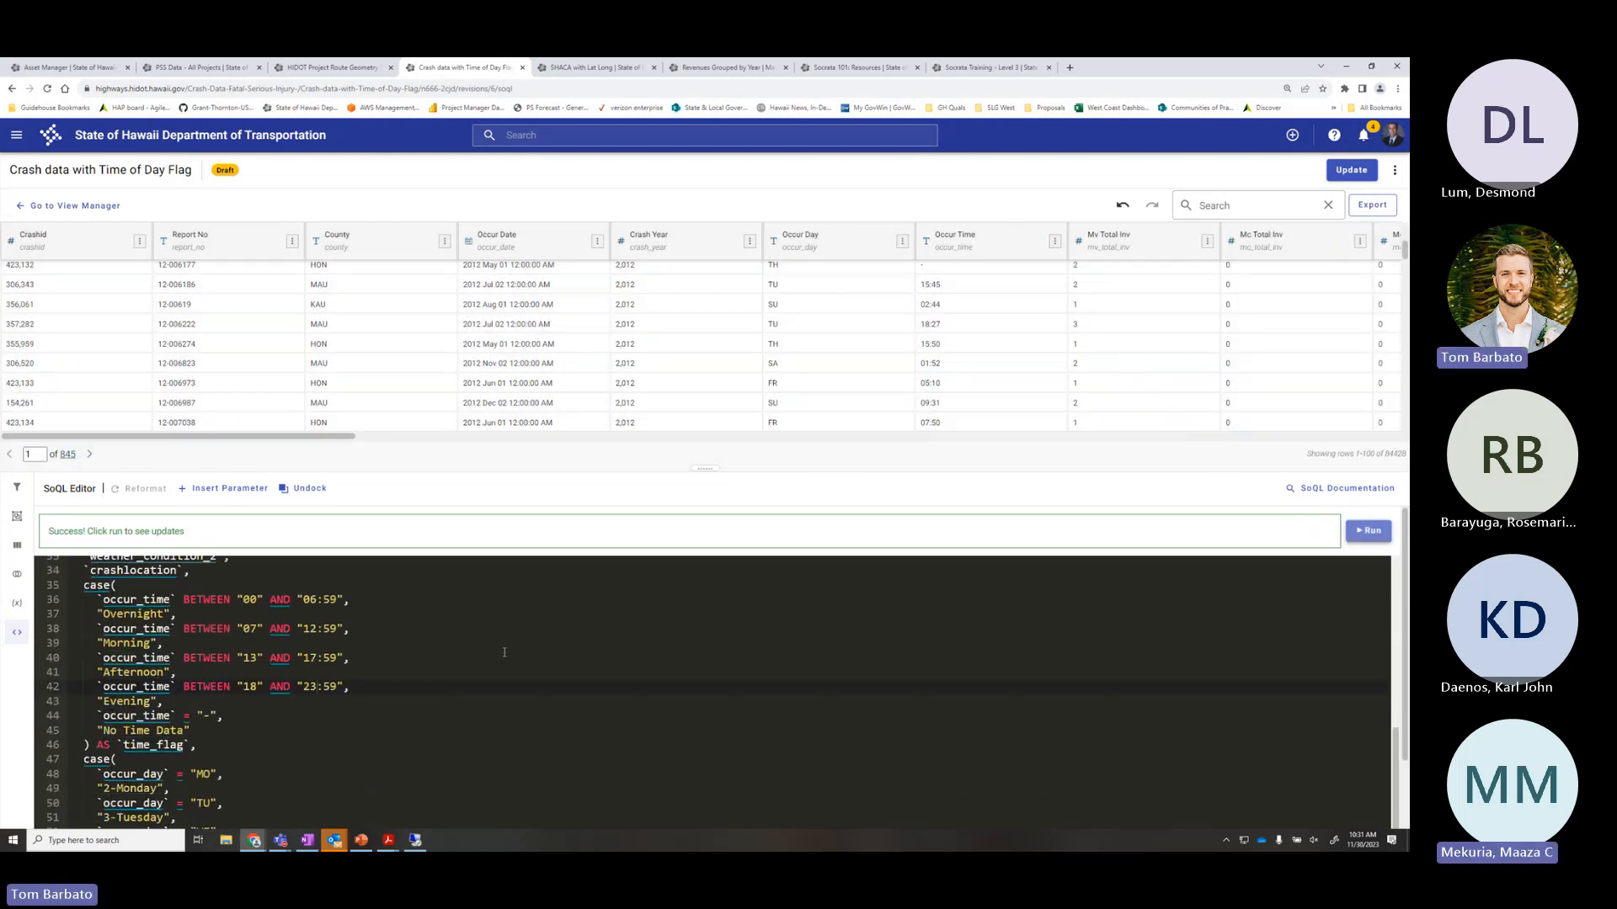
pyautogui.moveTo(345, 436)
pyautogui.mouseDown()
pyautogui.moveTo(1390, 436)
pyautogui.moveTo(355, 437)
pyautogui.mouseUp()
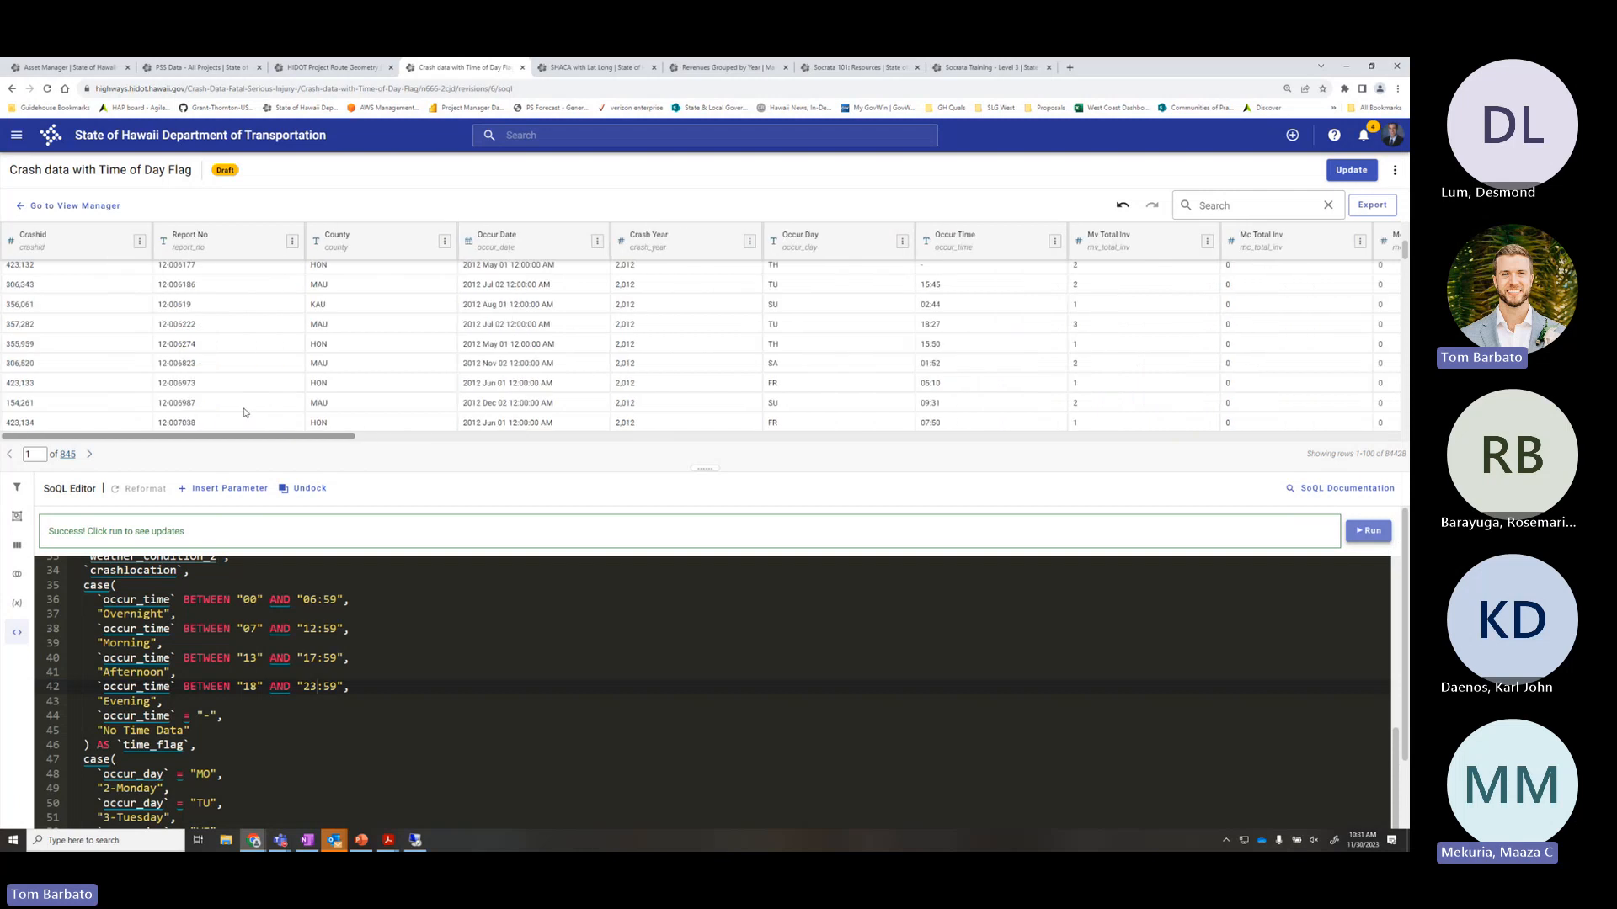
pyautogui.scroll(-3, 334, 655)
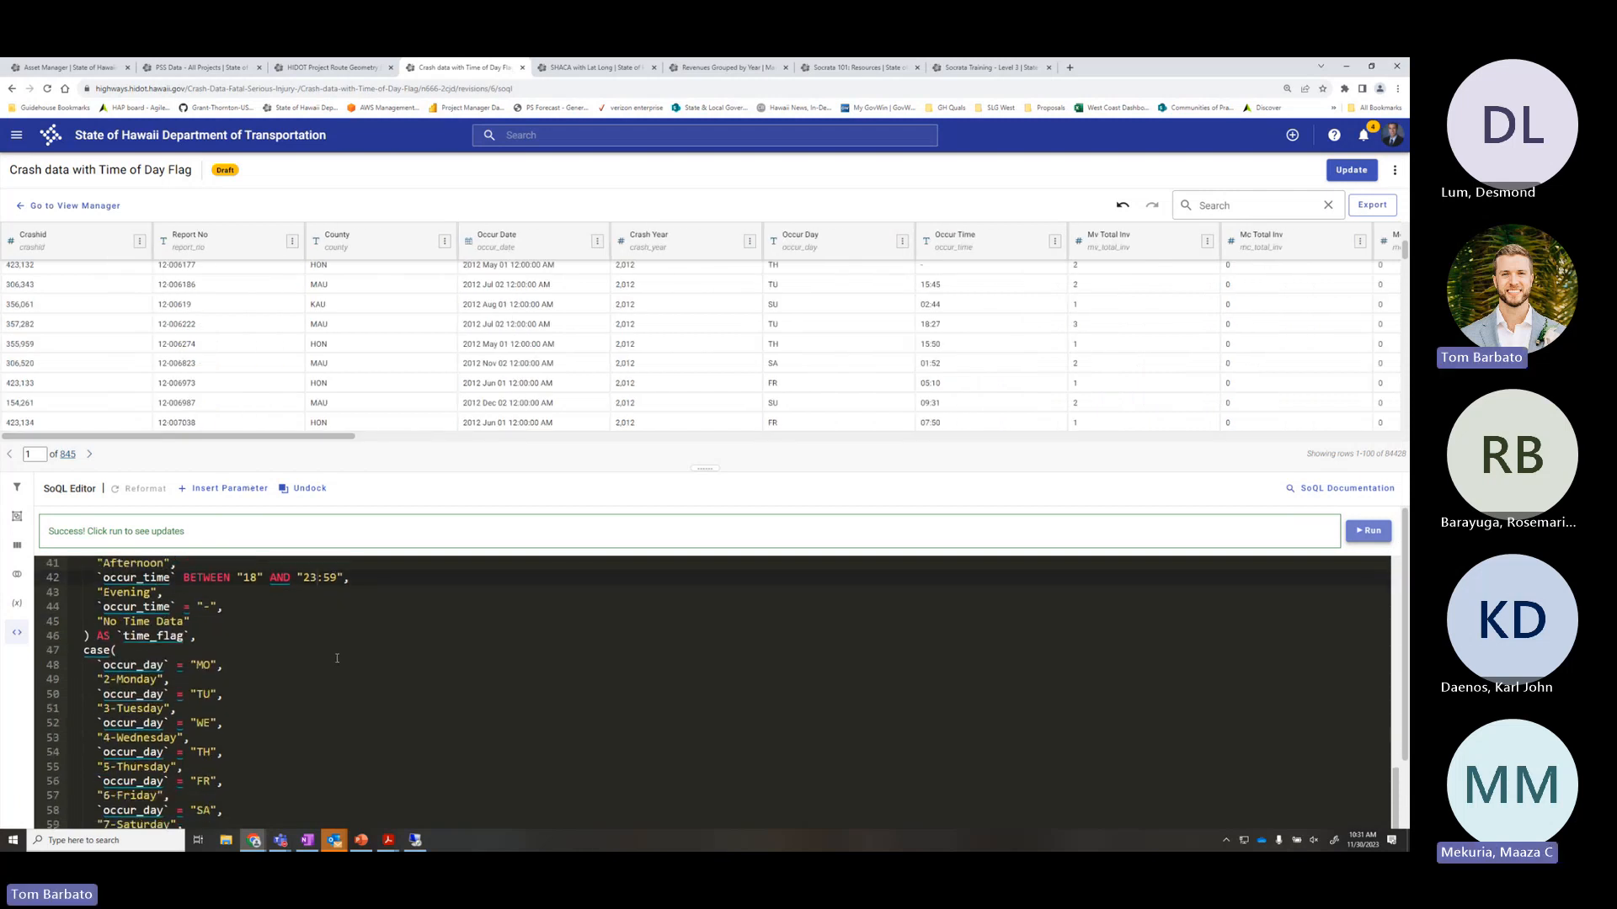
pyautogui.scroll(2, 337, 661)
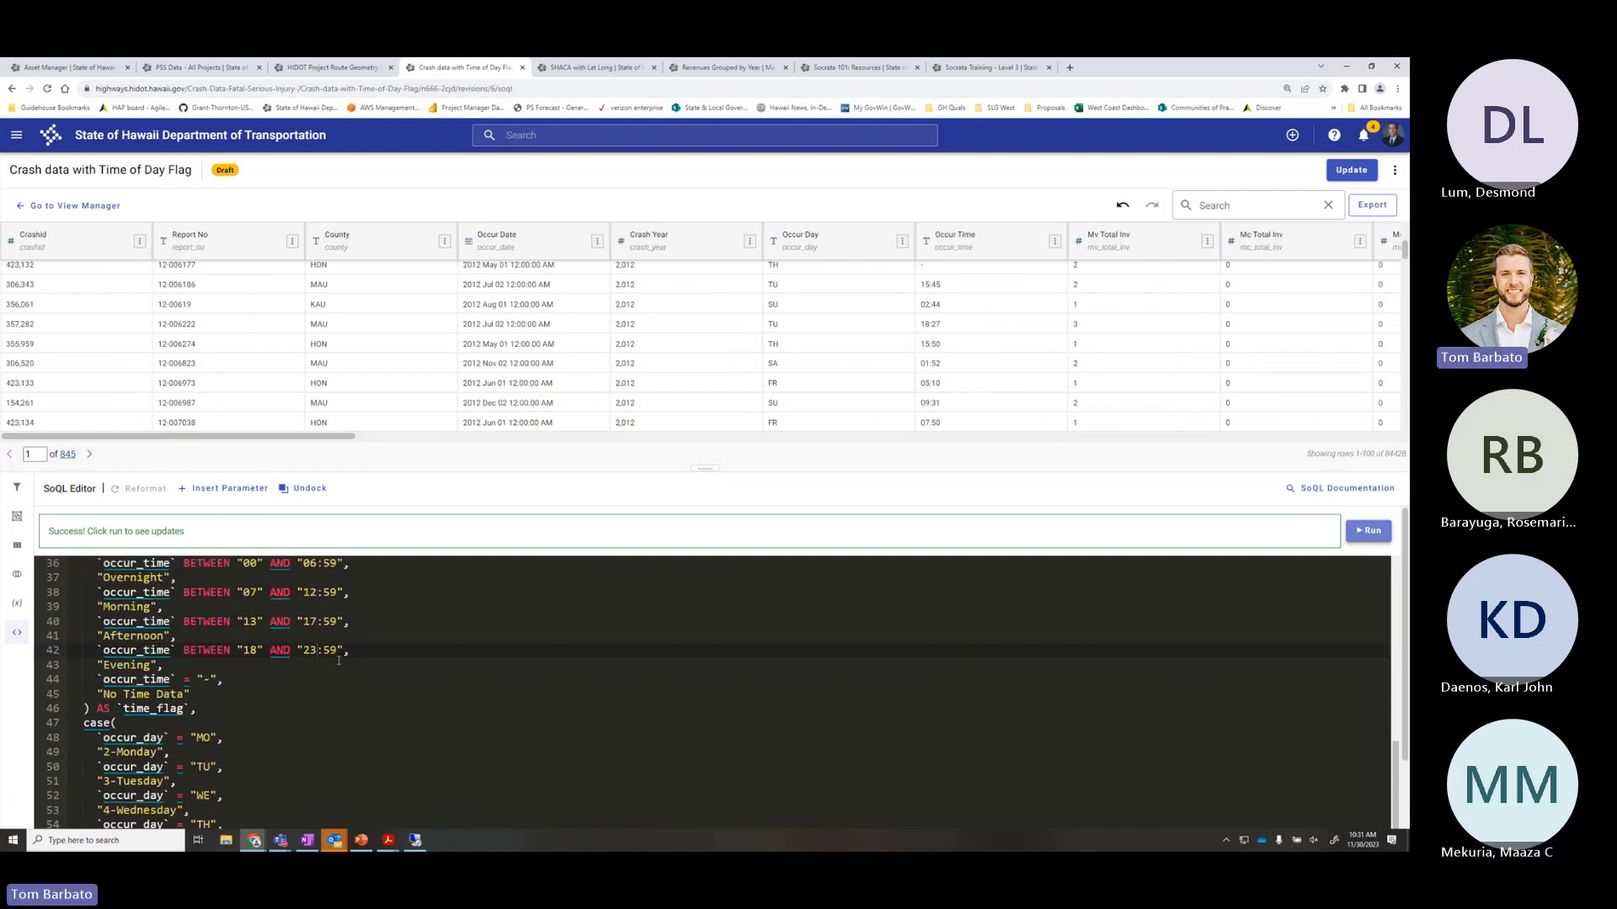
pyautogui.scroll(2, 339, 659)
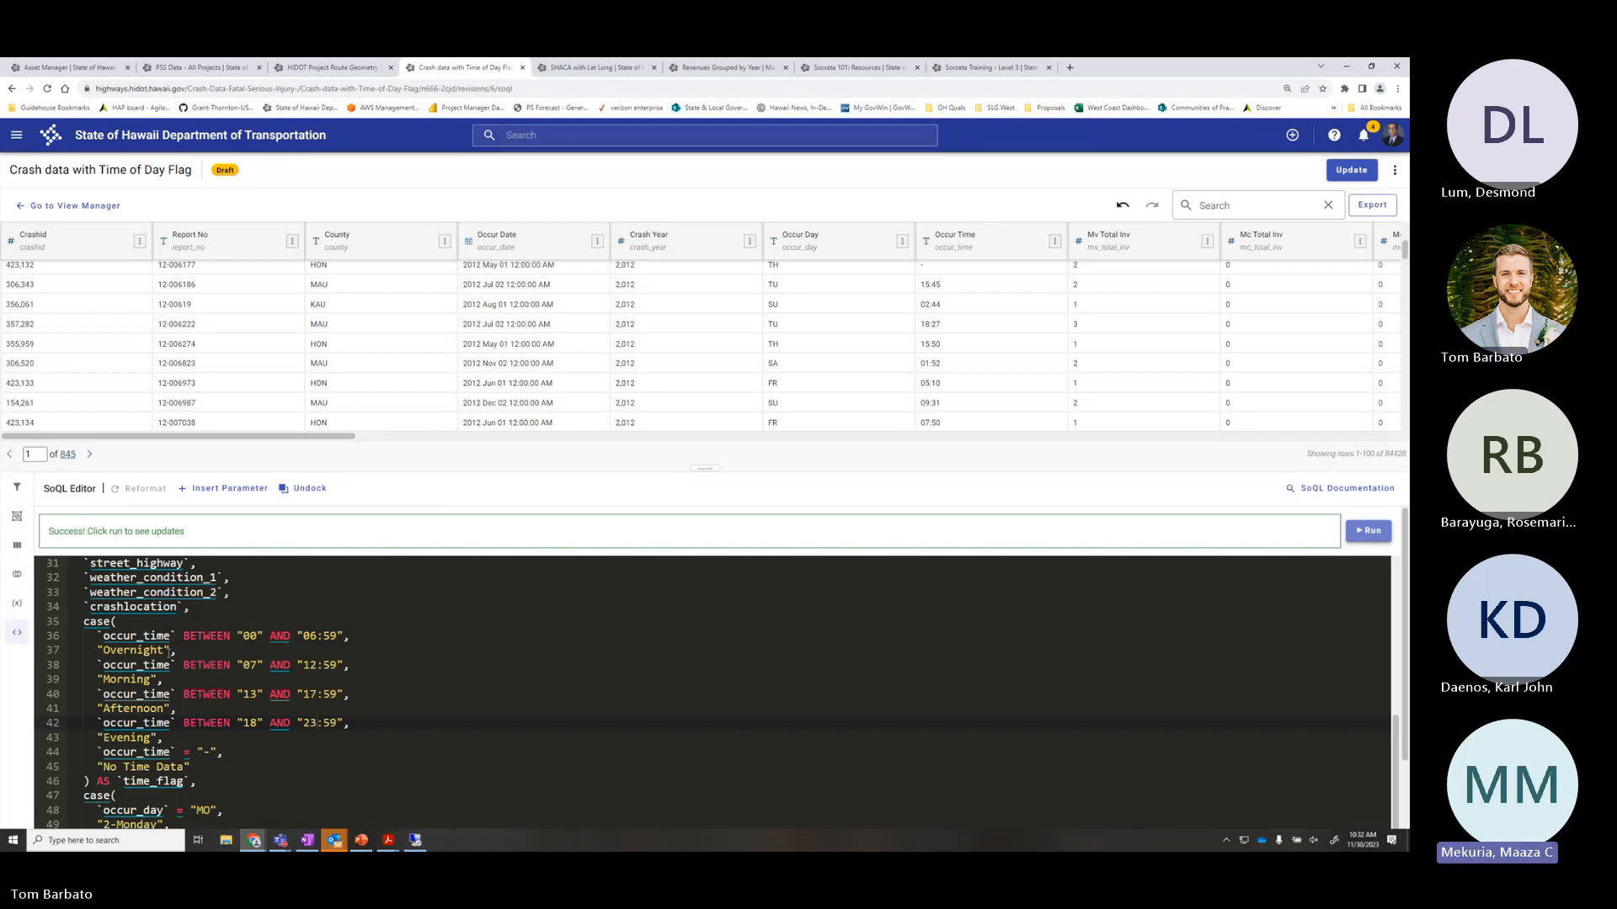
pyautogui.click(173, 650)
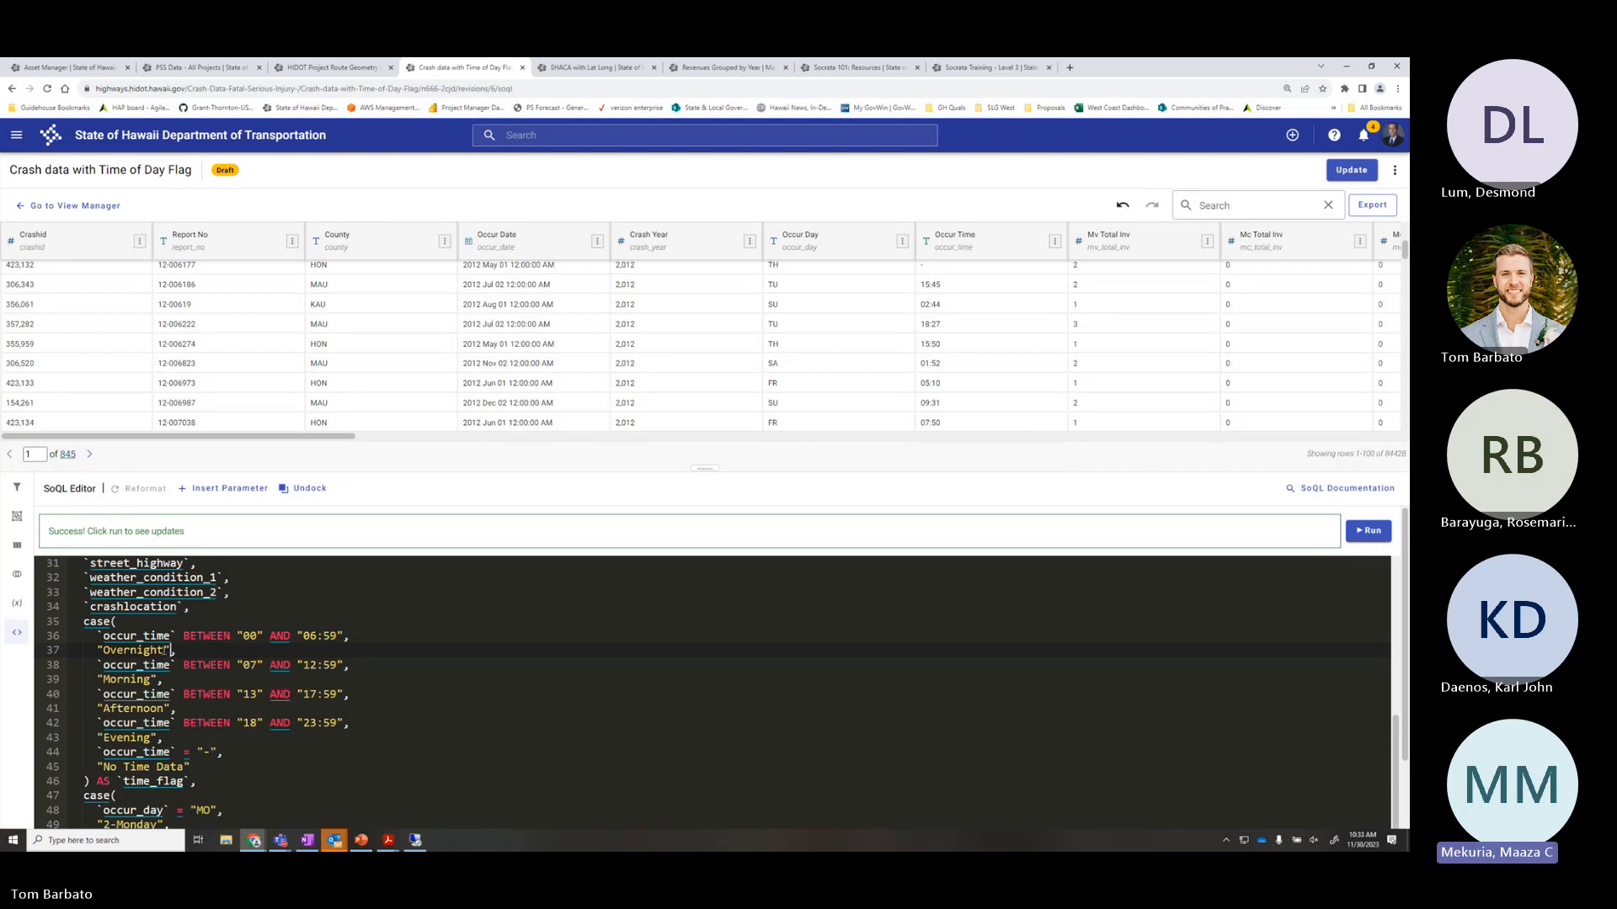
# Replace the occur_time = "-" comparison on line 44 with True as the No Time Data fallback
pyautogui.click(125, 650)
pyautogui.click(98, 650)
pyautogui.click(217, 768)
pyautogui.moveTo(217, 750); pyautogui.dragTo(199, 751)
pyautogui.press('BackSpace')
pyautogui.write('true')
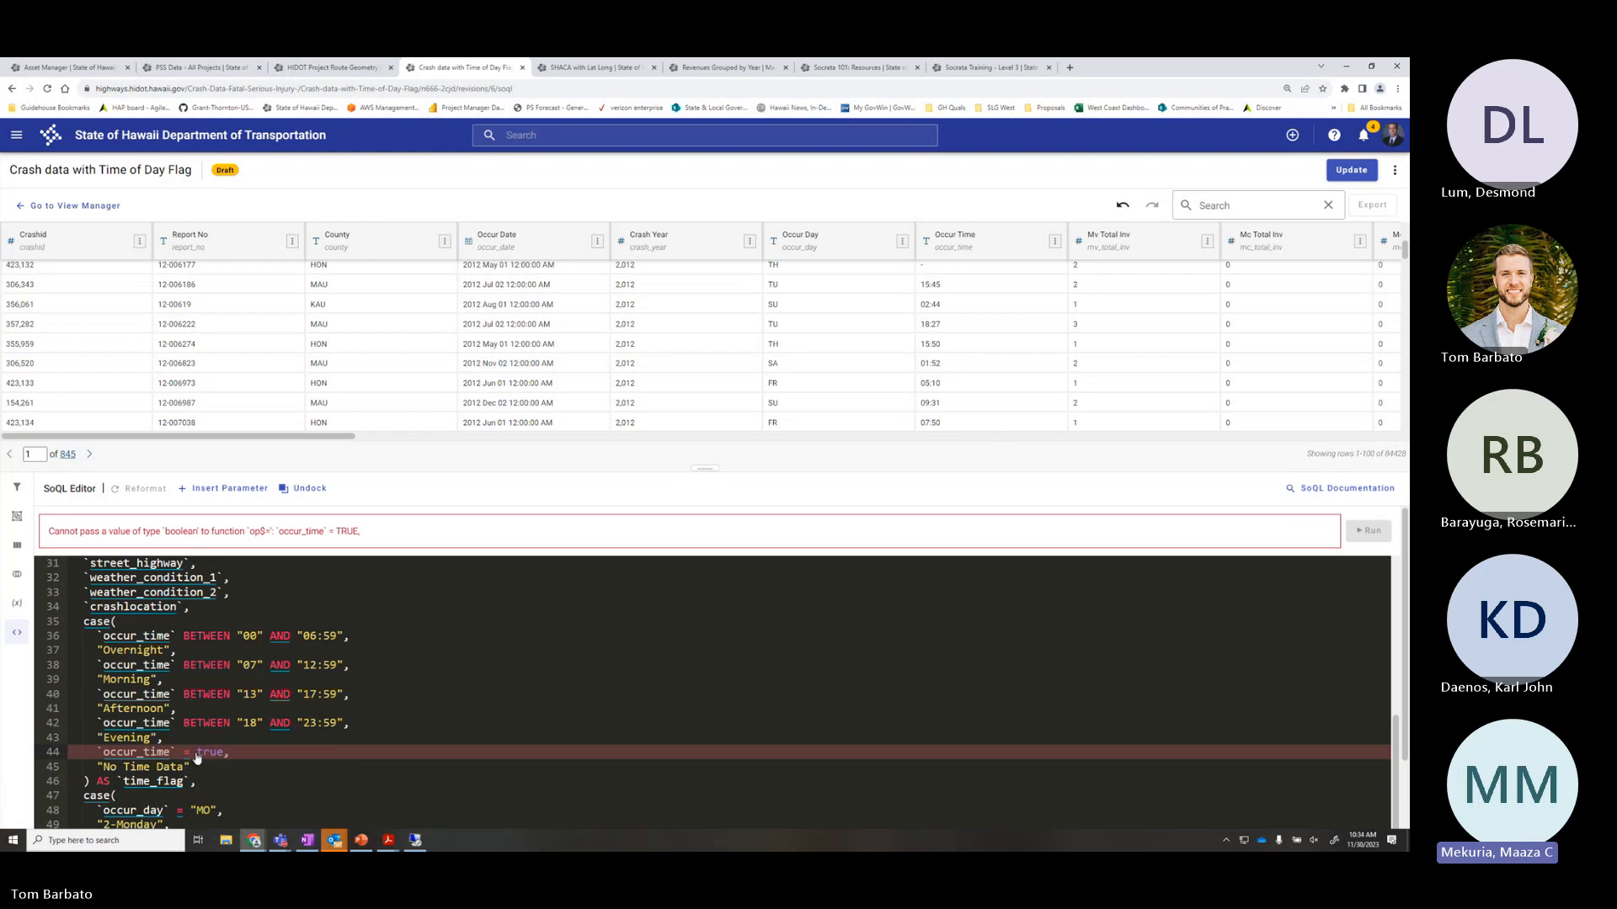
pyautogui.click(193, 753)
pyautogui.press('BackSpace')
pyautogui.press('BackSpace')
pyautogui.press('BackSpace')
pyautogui.press('BackSpace')
pyautogui.press('BackSpace')
pyautogui.press('BackSpace')
pyautogui.press('BackSpace')
pyautogui.press('BackSpace')
pyautogui.press('BackSpace')
pyautogui.press('BackSpace')
pyautogui.press('BackSpace')
pyautogui.press('BackSpace')
pyautogui.press('BackSpace')
pyautogui.press('BackSpace')
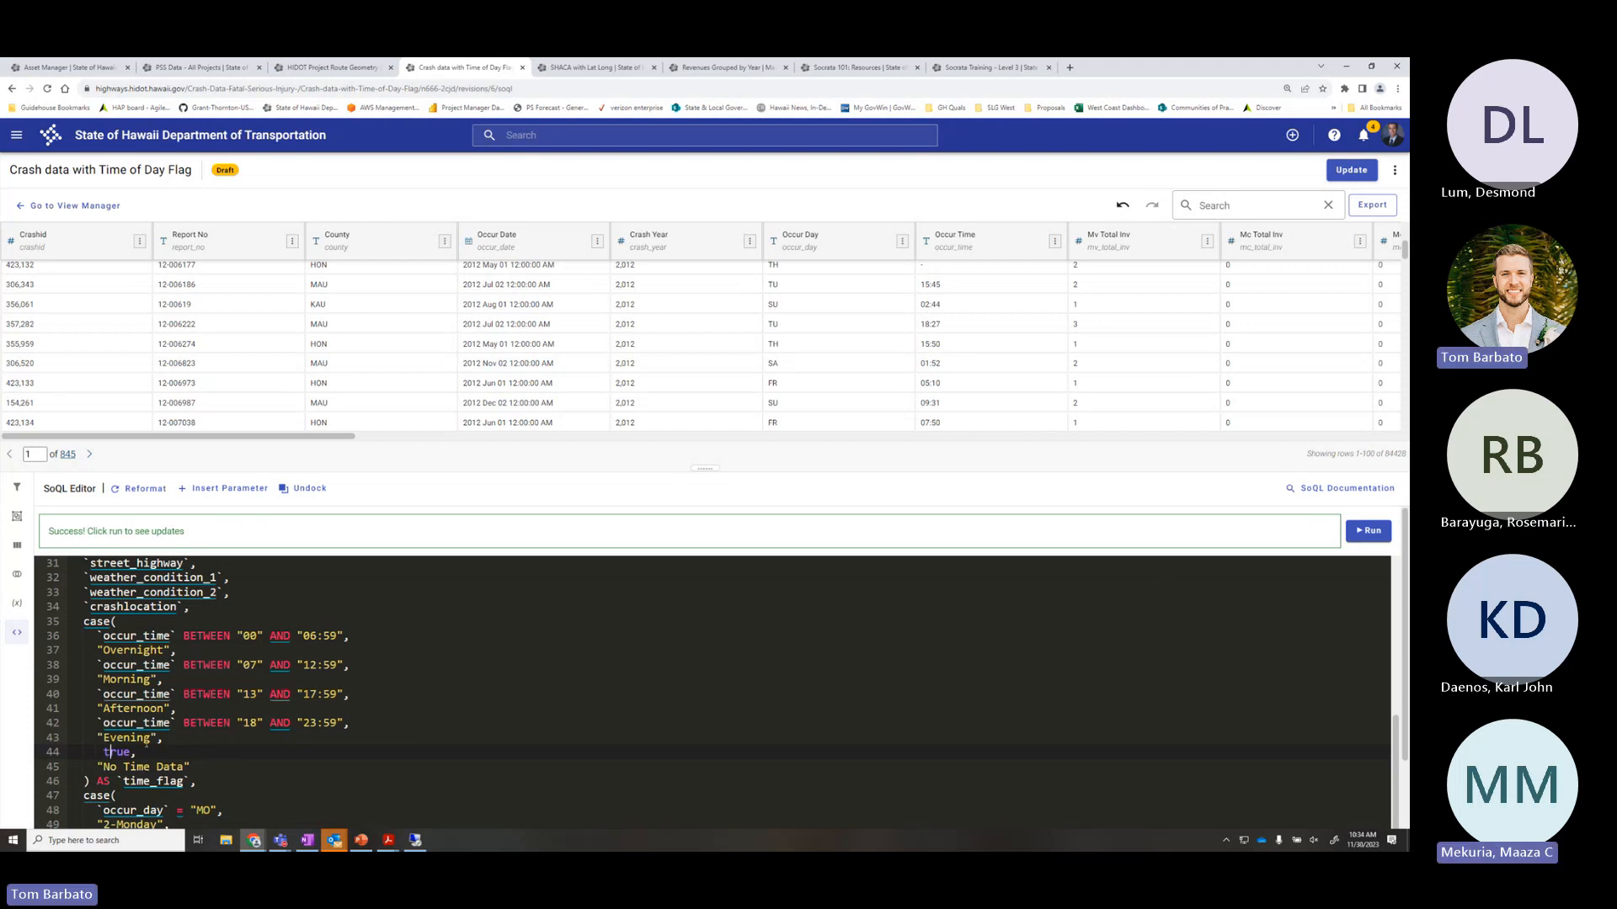
pyautogui.doubleClick(116, 751)
pyautogui.write('True')
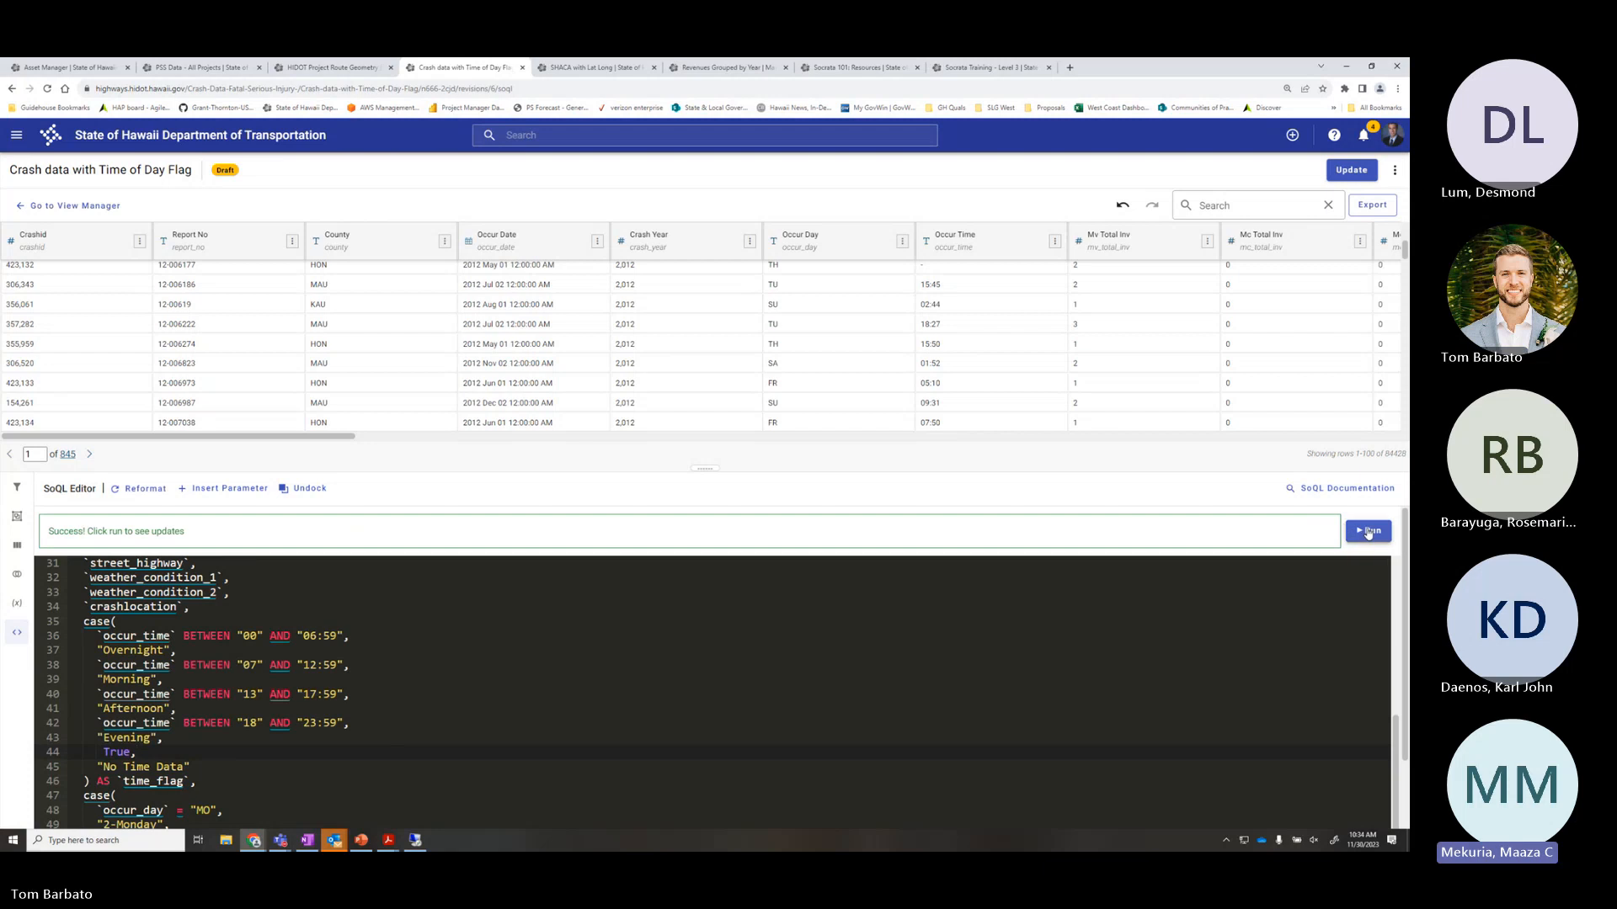
# Run the query and bring the time_flag column's No Time Data values into view
pyautogui.click(1367, 530)
pyautogui.moveTo(345, 442); pyautogui.dragTo(1348, 426)
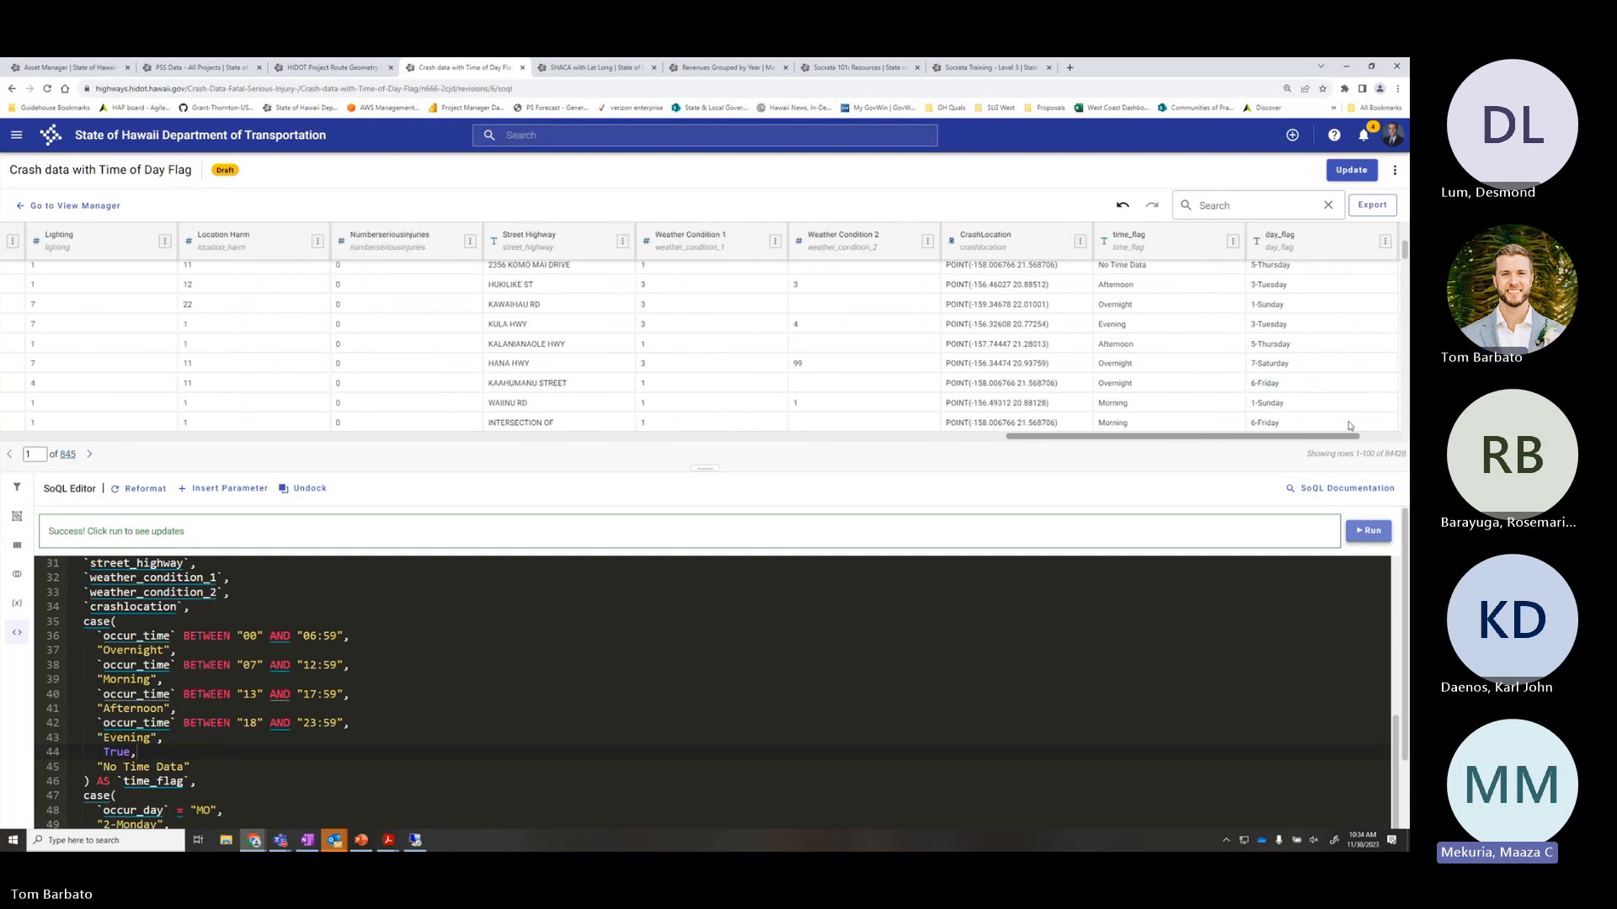
pyautogui.scroll(-5, 1179, 374)
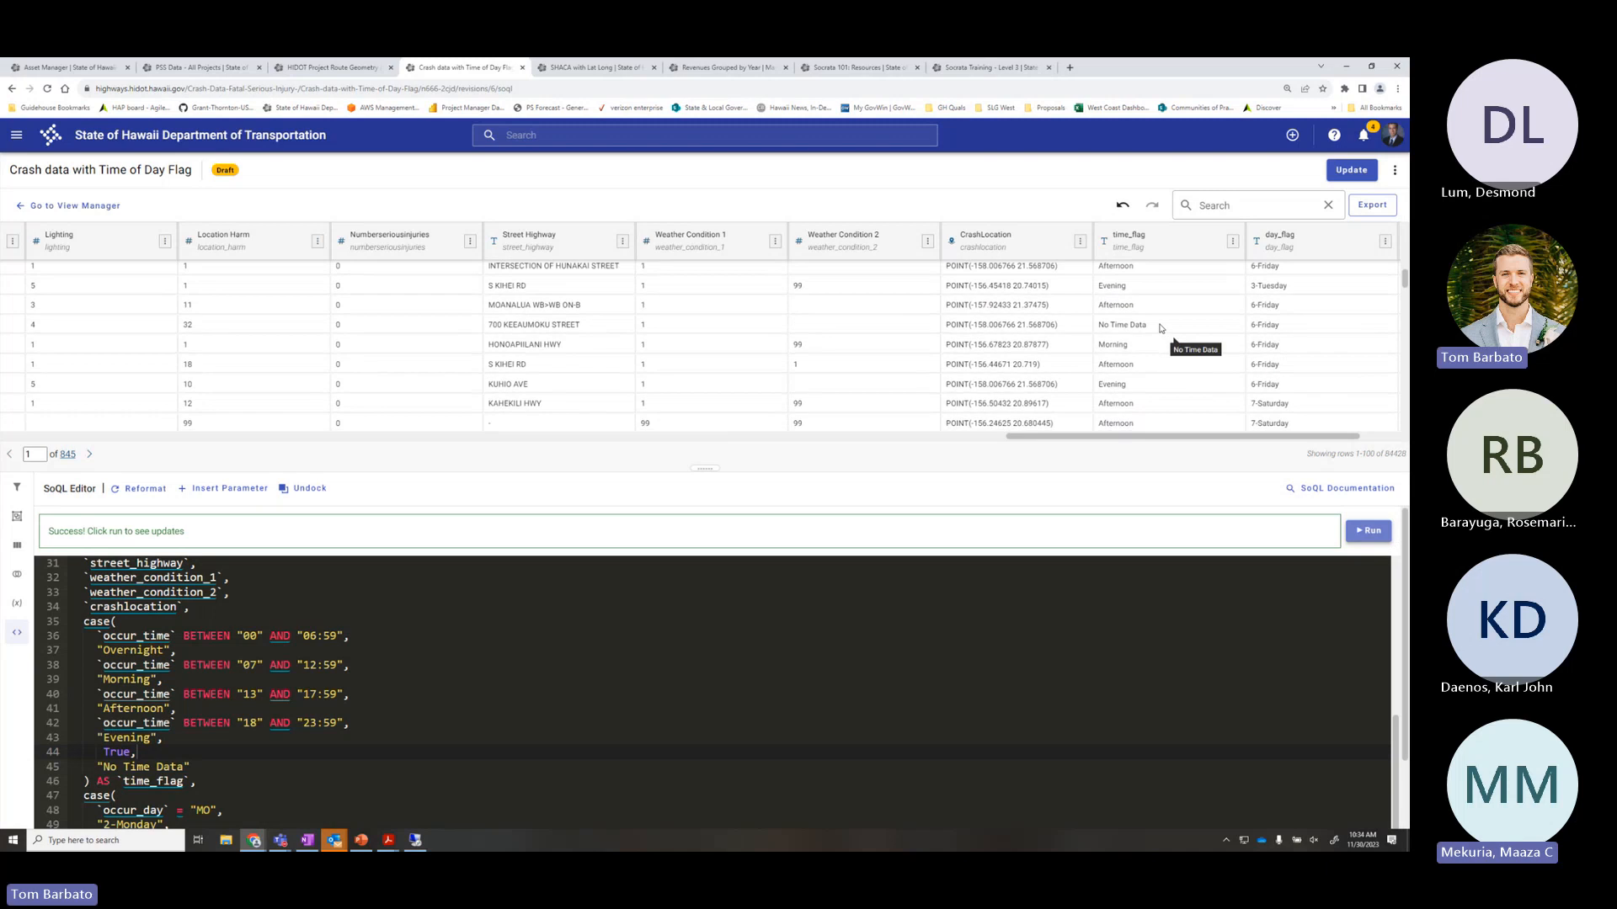
pyautogui.tripleClick(1160, 328)
# Scroll up and down through the SoQL code to review it
pyautogui.scroll(-1, 1167, 363)
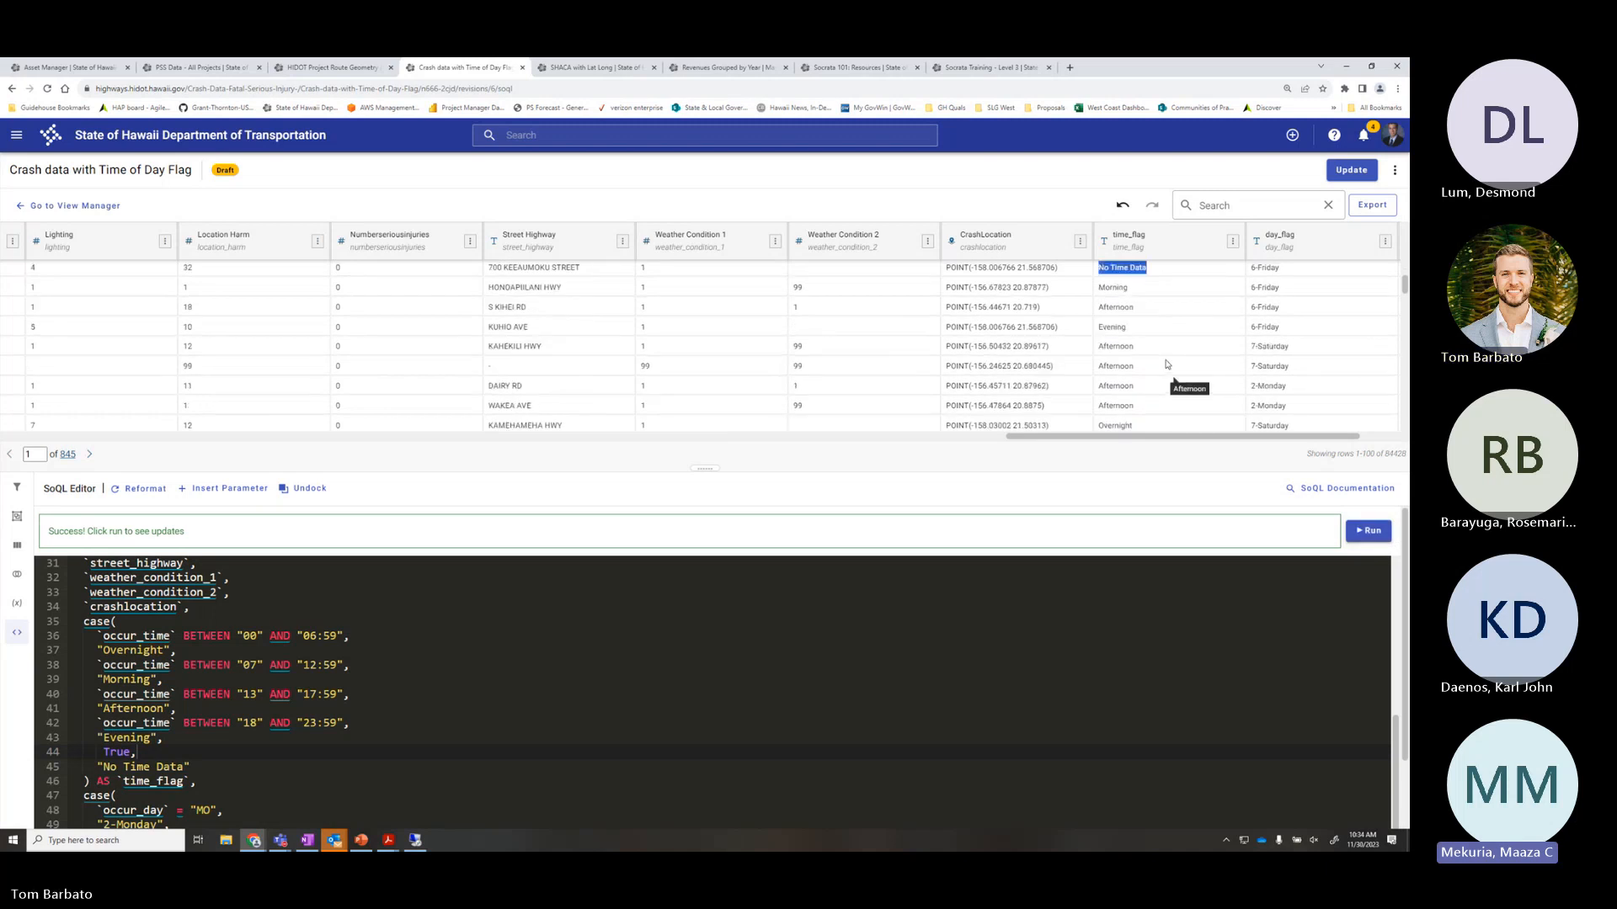
pyautogui.scroll(-7, 1167, 365)
pyautogui.scroll(8, 1167, 368)
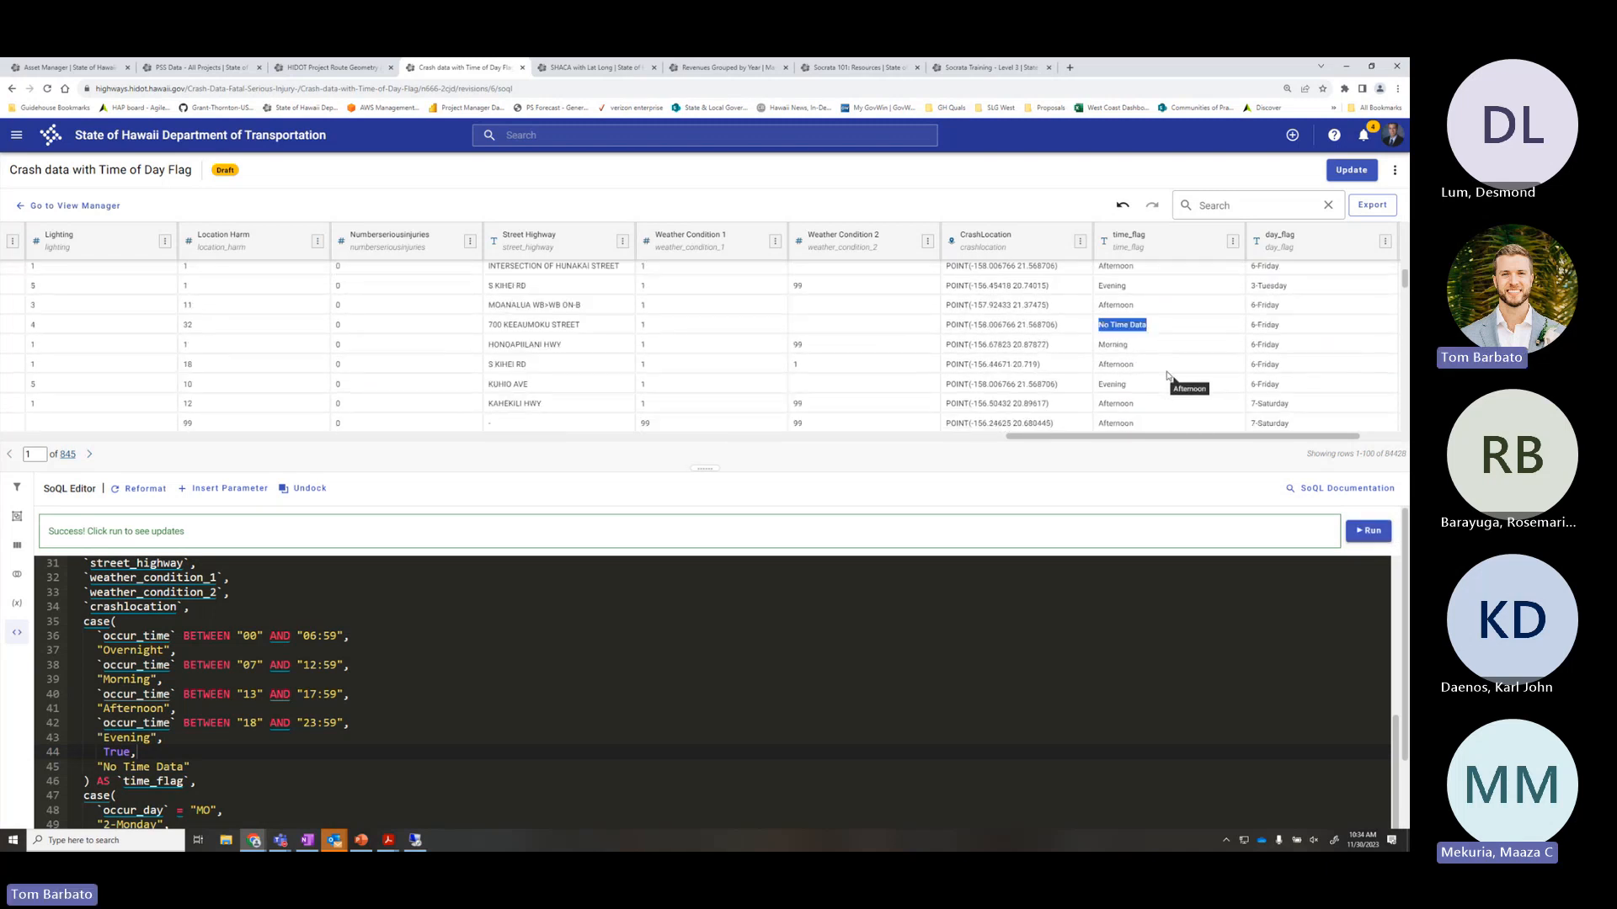
pyautogui.scroll(5, 1170, 387)
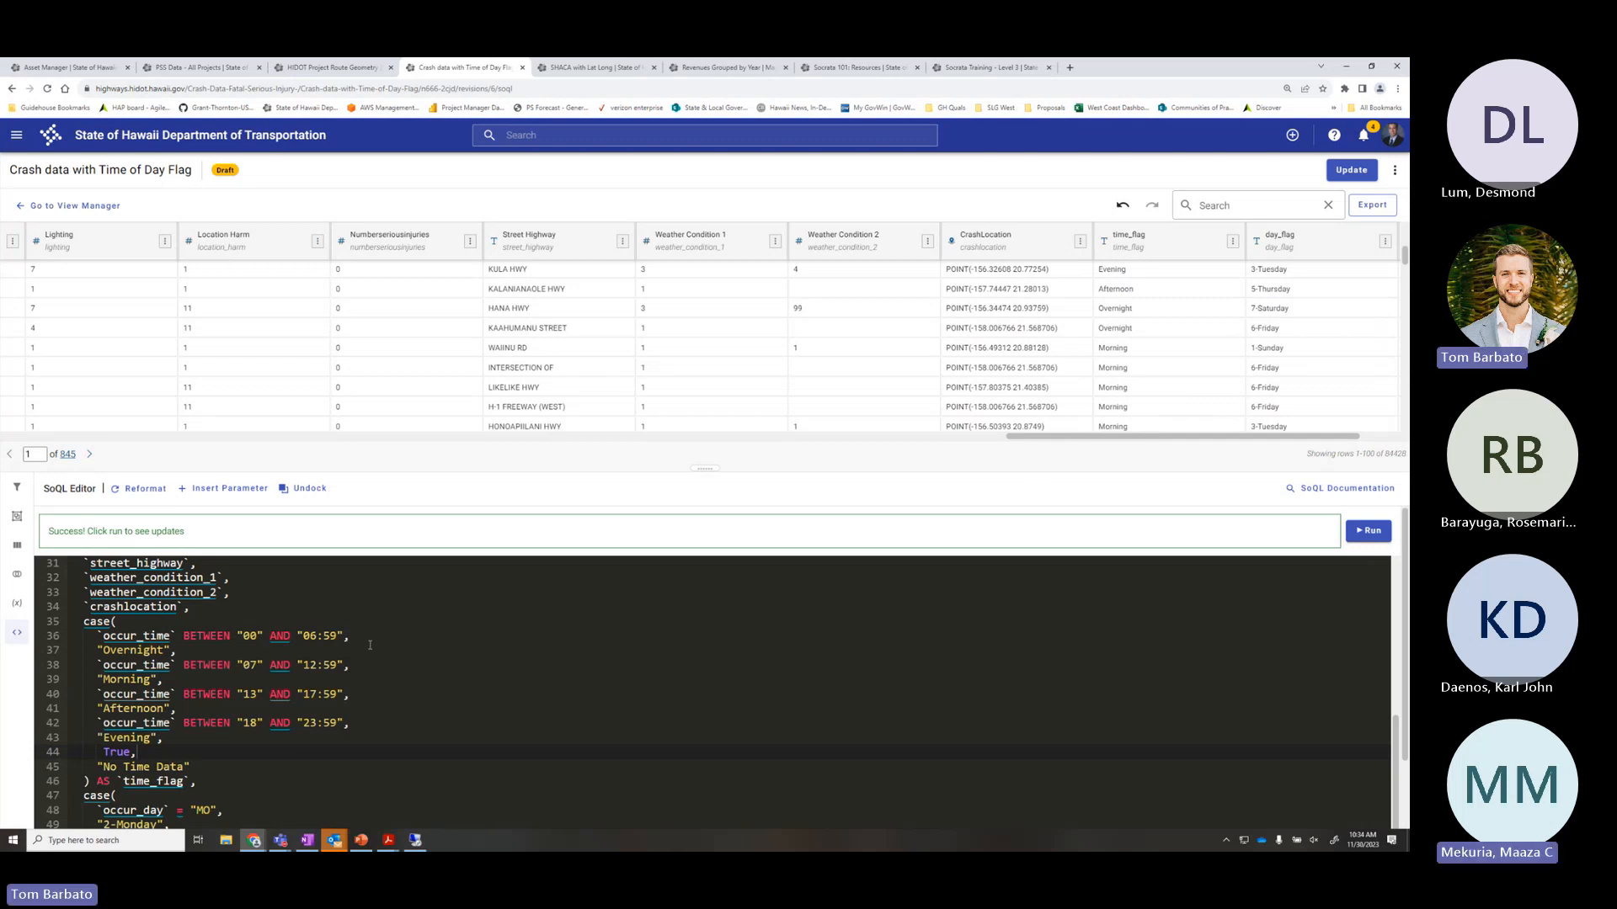
pyautogui.scroll(-1, 379, 652)
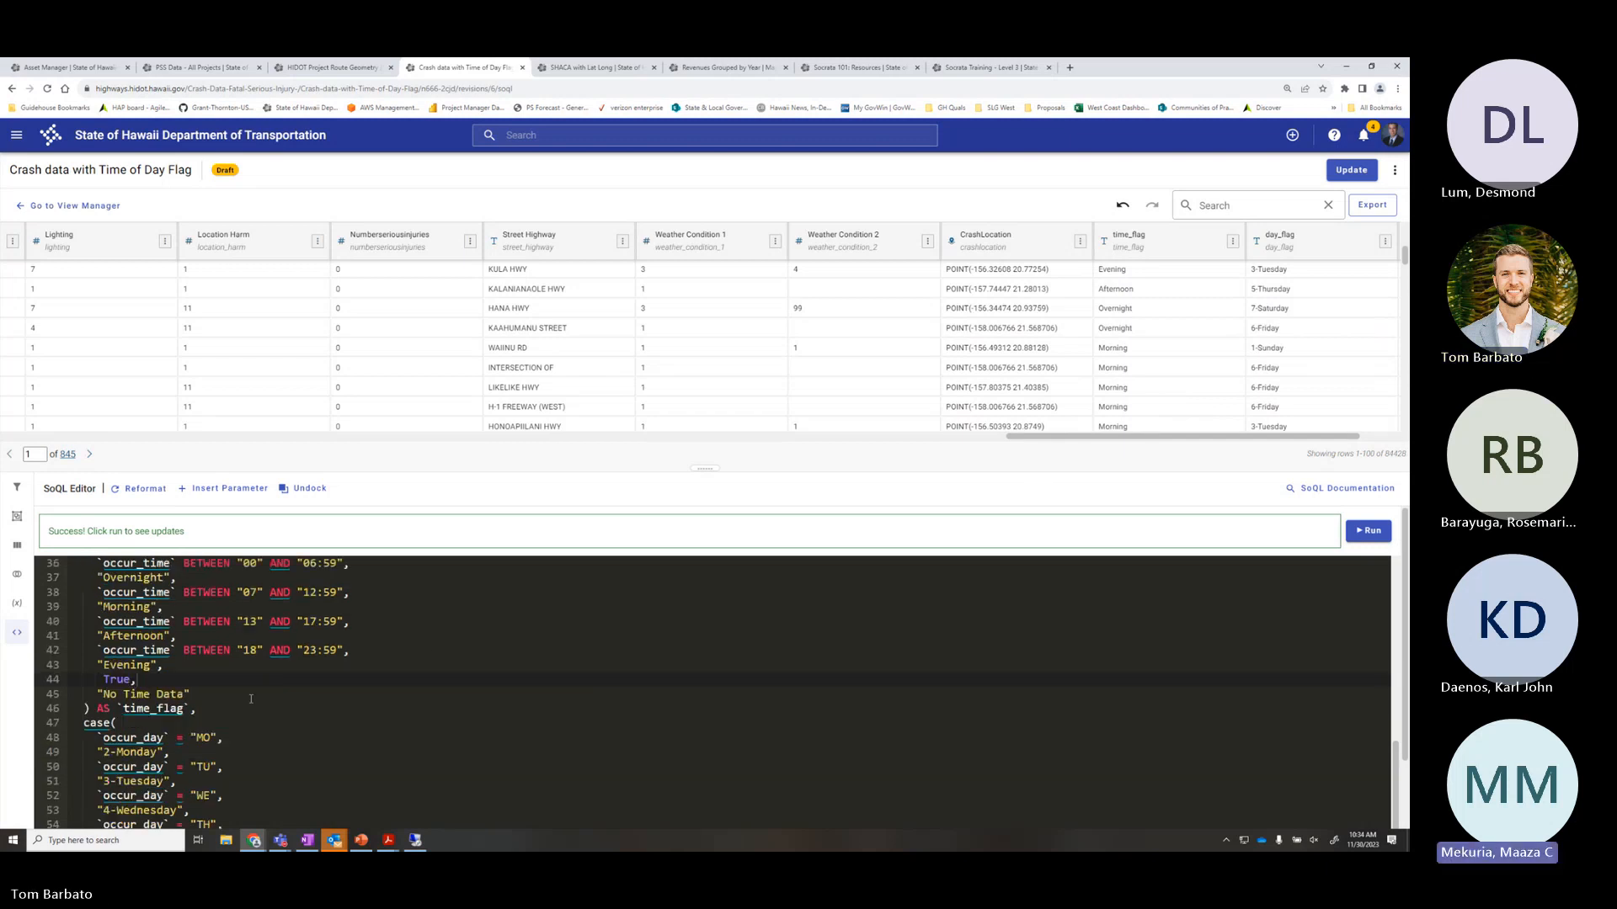
pyautogui.scroll(-2, 227, 692)
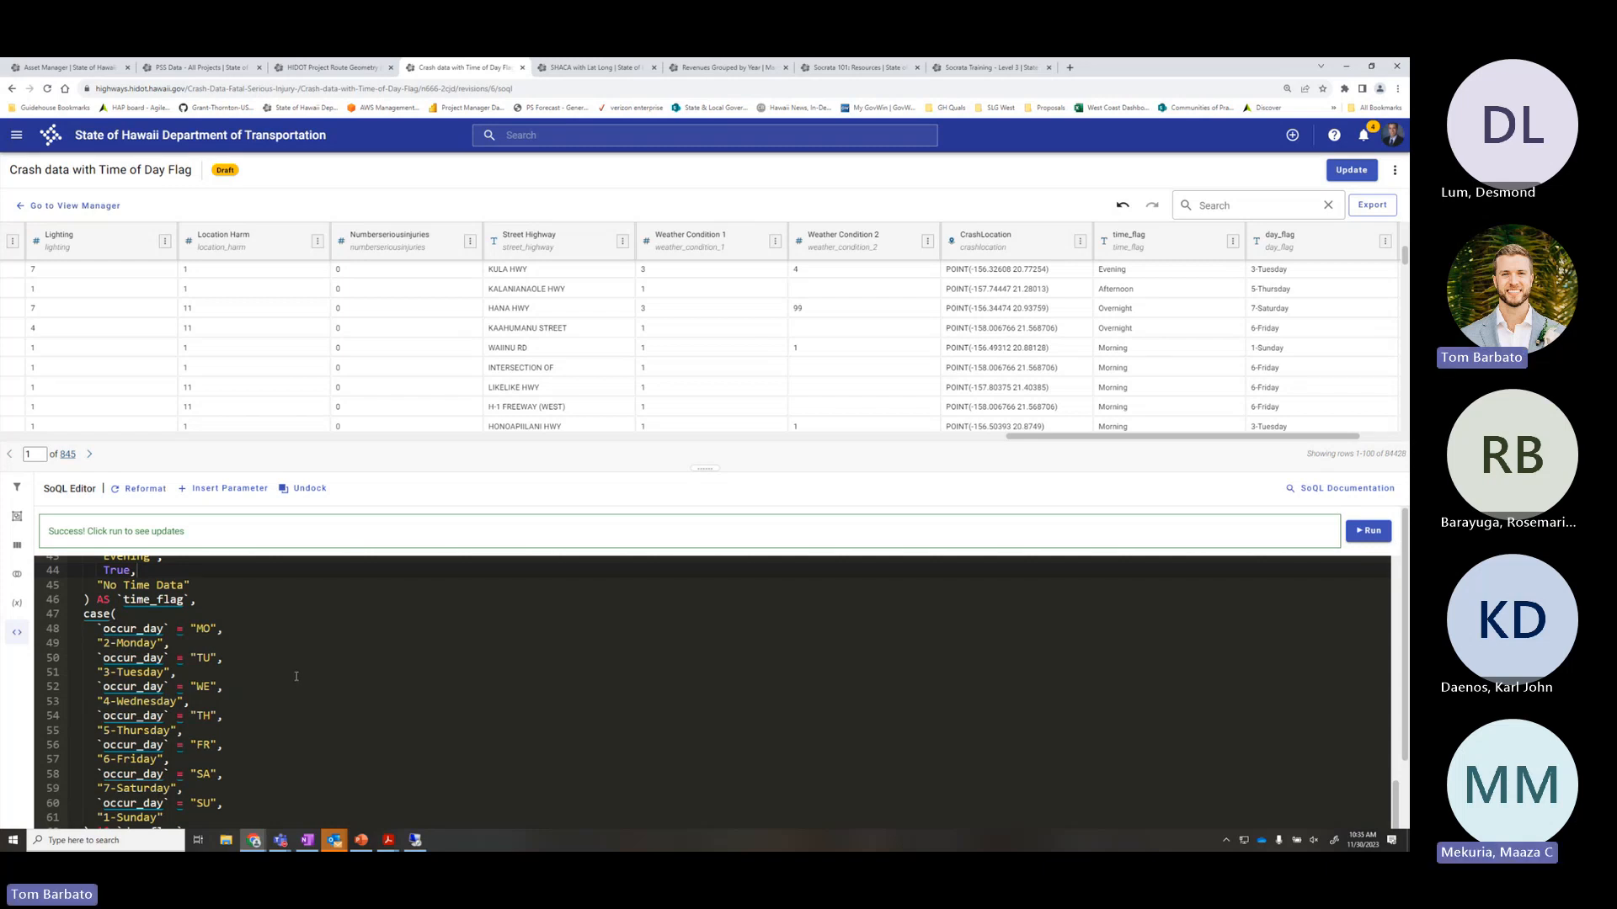
pyautogui.scroll(2, 298, 685)
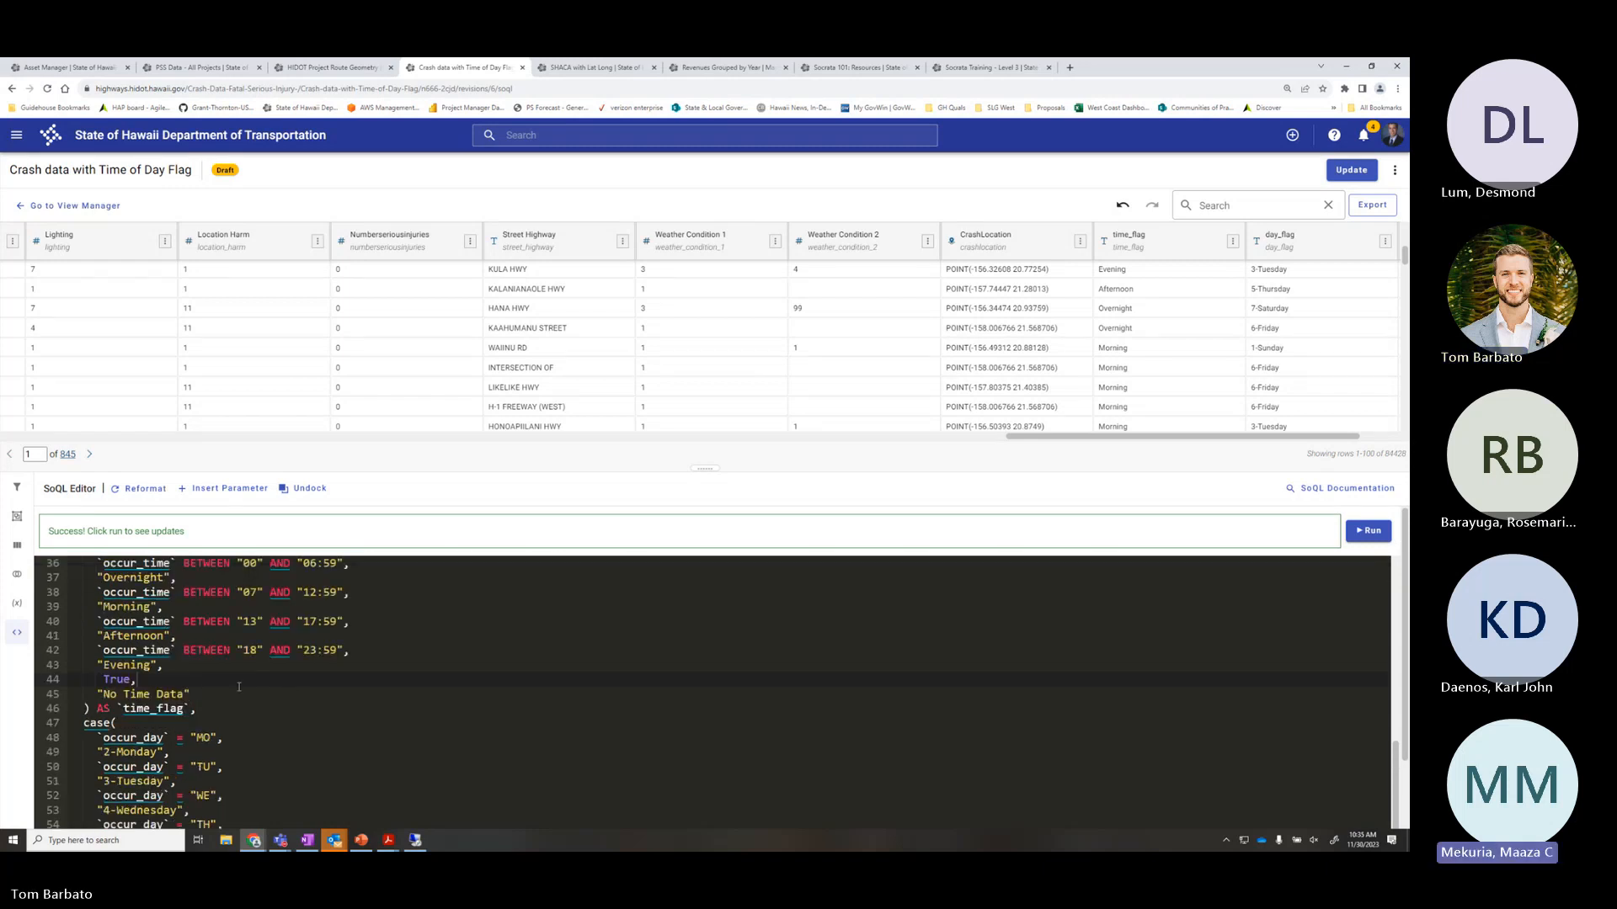
pyautogui.scroll(1, 231, 692)
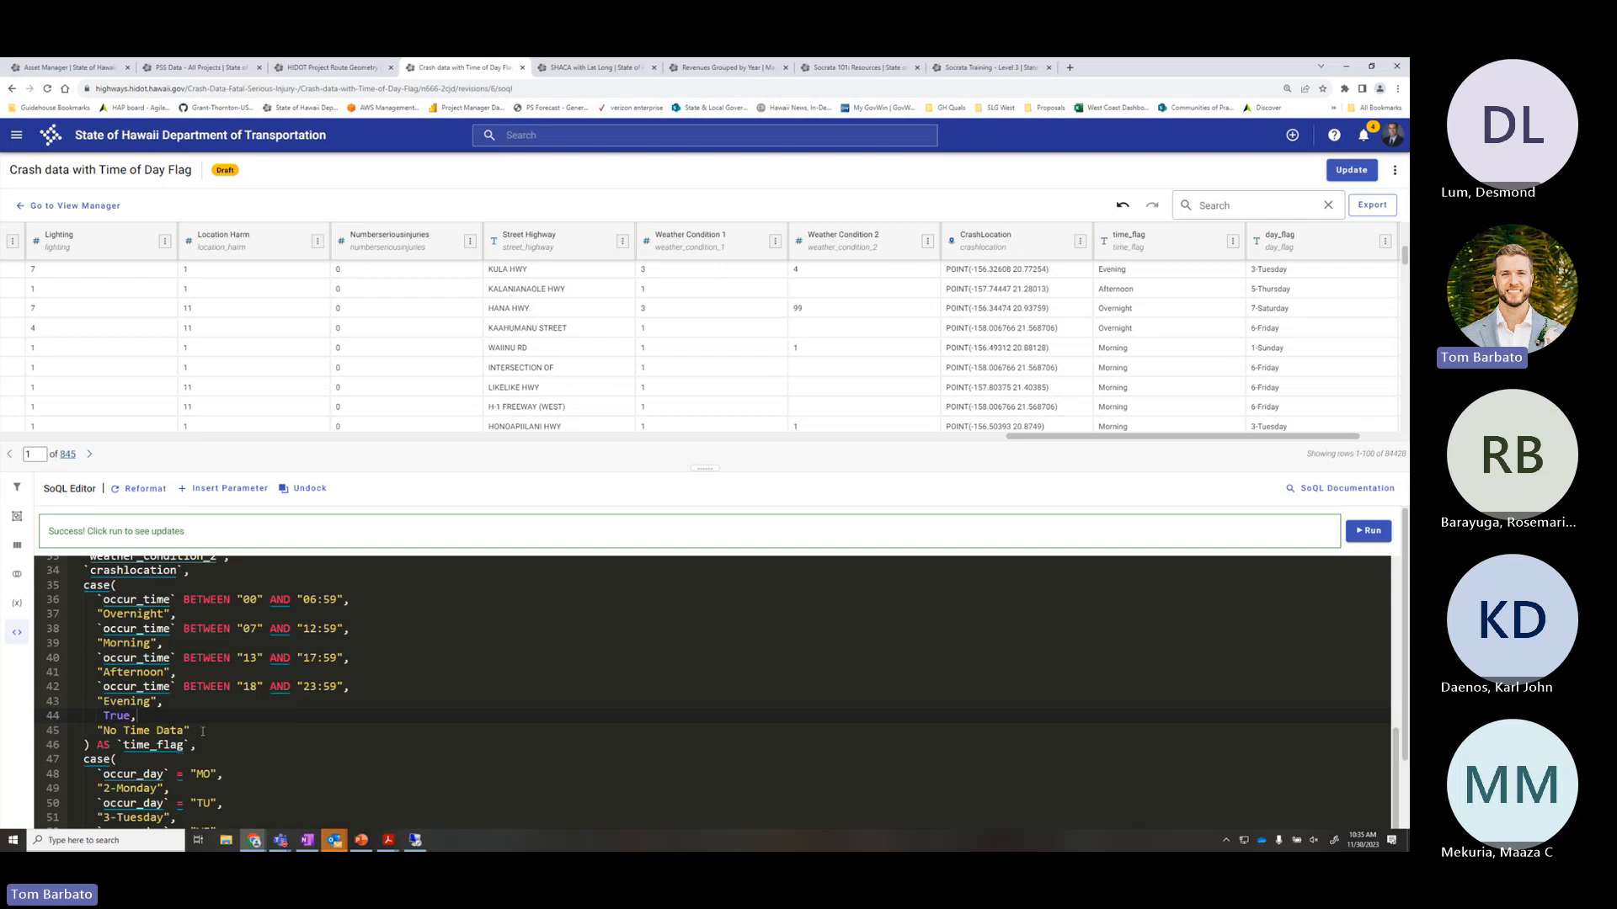
# Add comment lines '-- THIS IS A COMMENT FOR CASE STATEMENTS' and '-- EXAMPLE COMMENT' after crashlocation
pyautogui.click(227, 574)
pyautogui.press('Return')
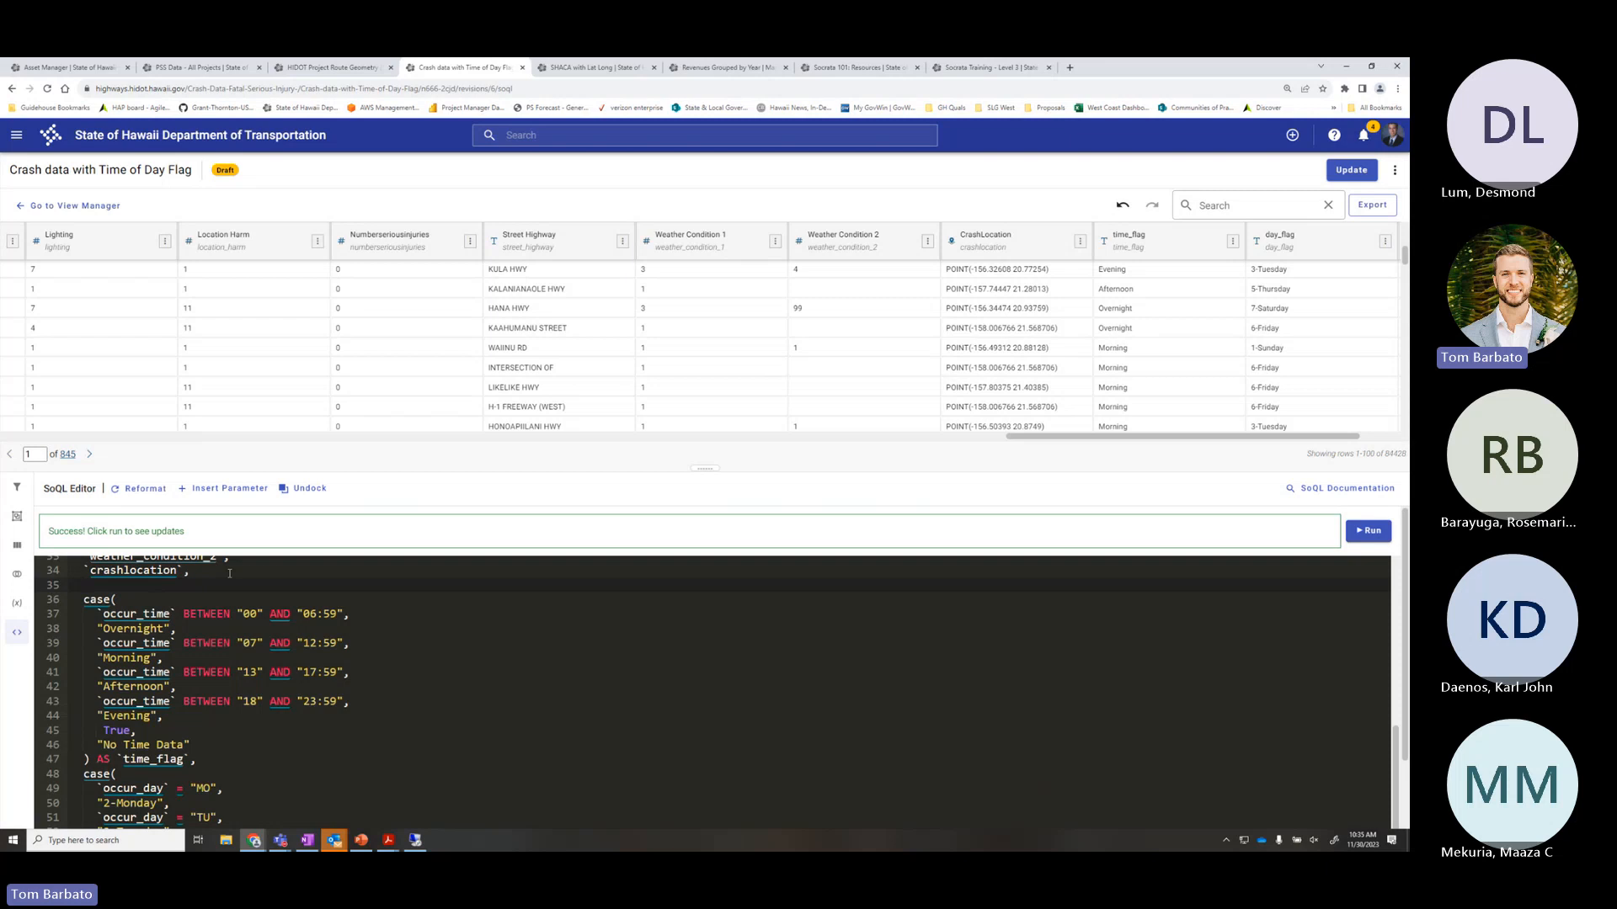
pyautogui.write('--')
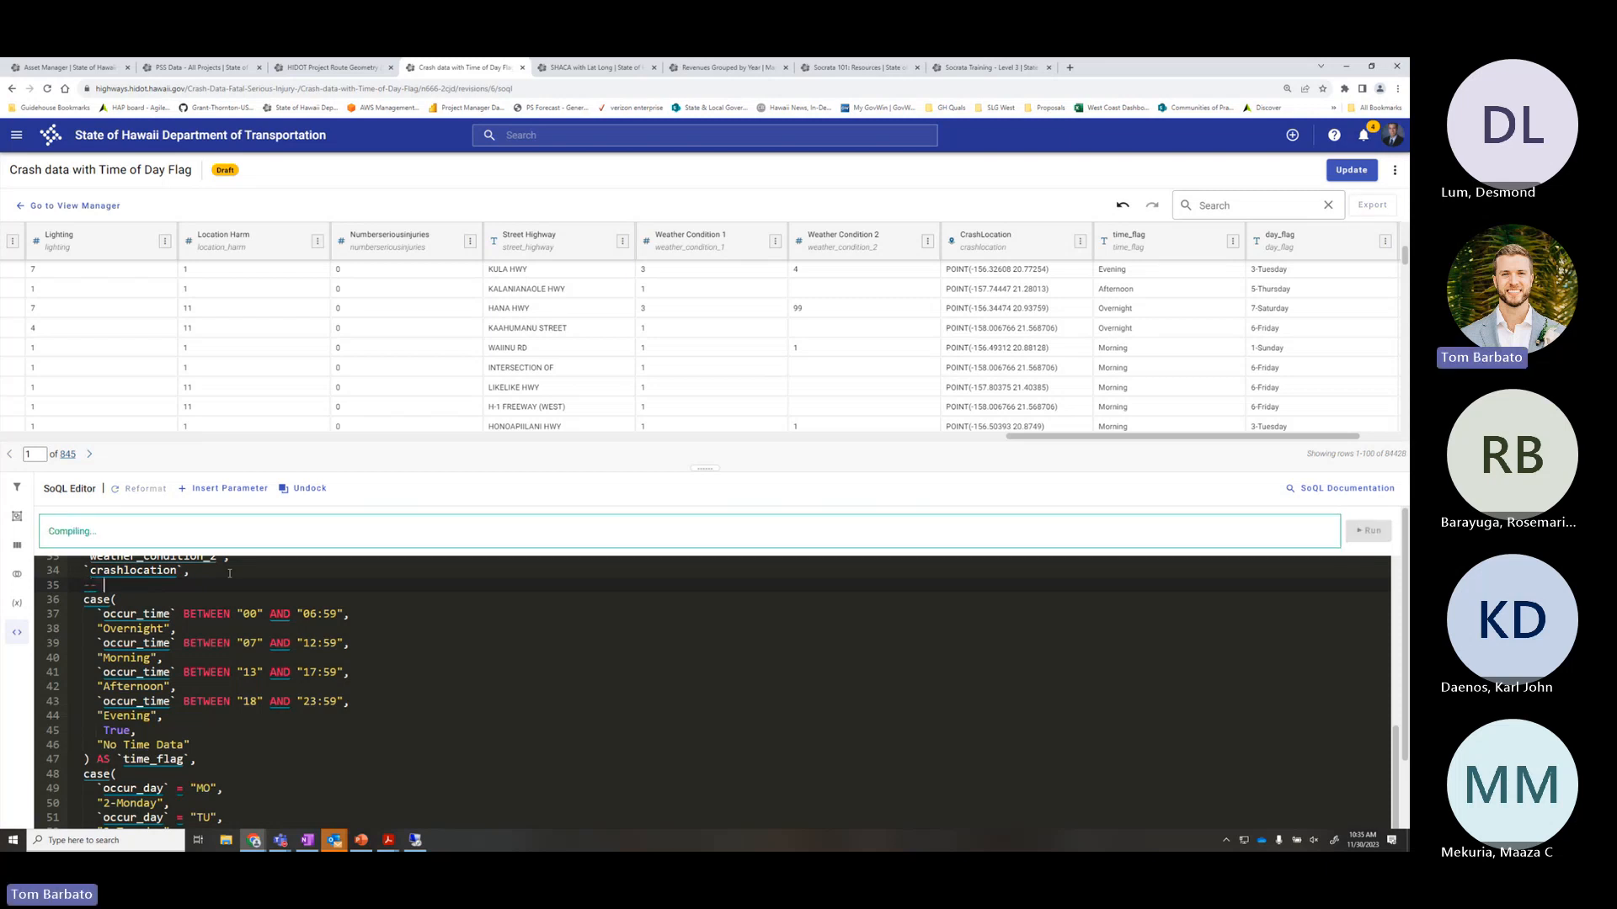
pyautogui.write(' TH')
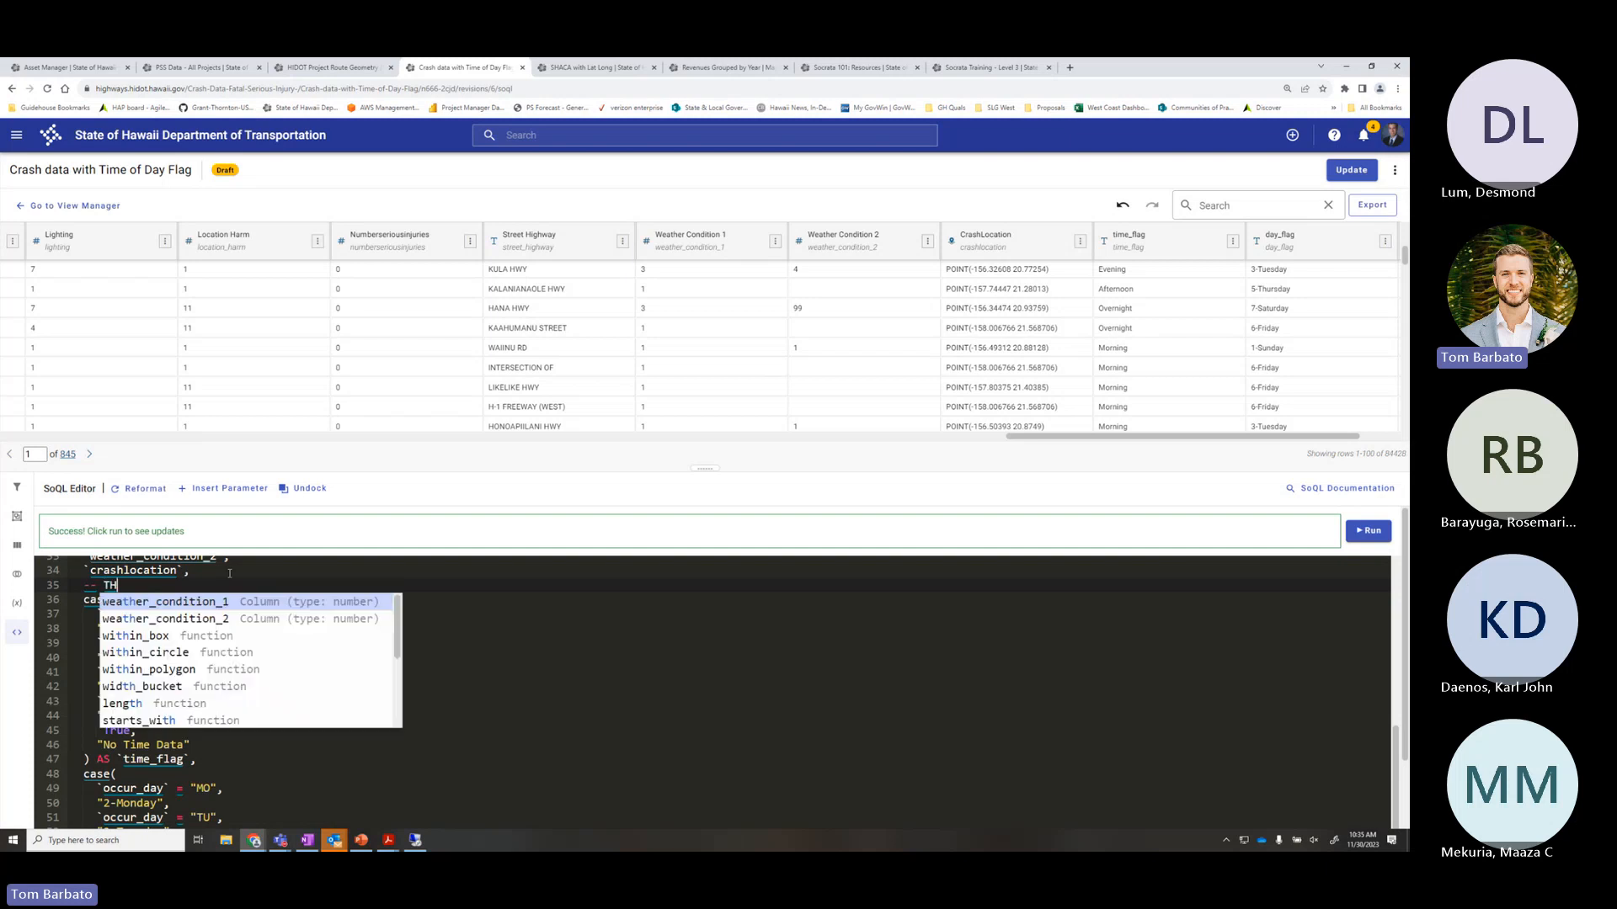
pyautogui.write('IS IS A COMMENT ')
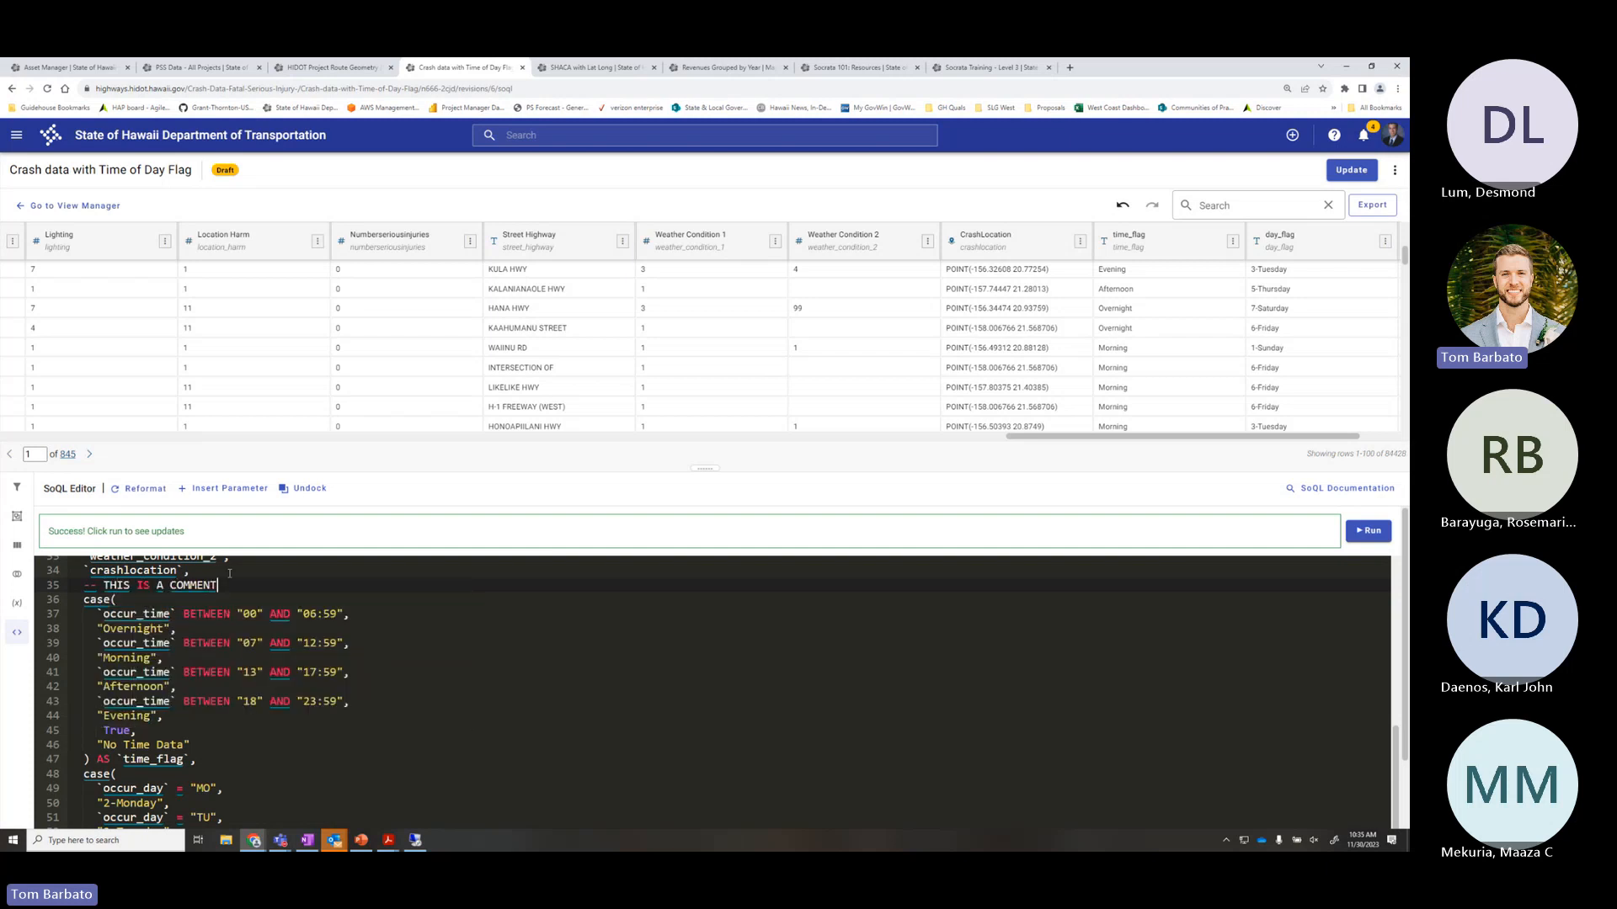
pyautogui.write('FOR CASE S')
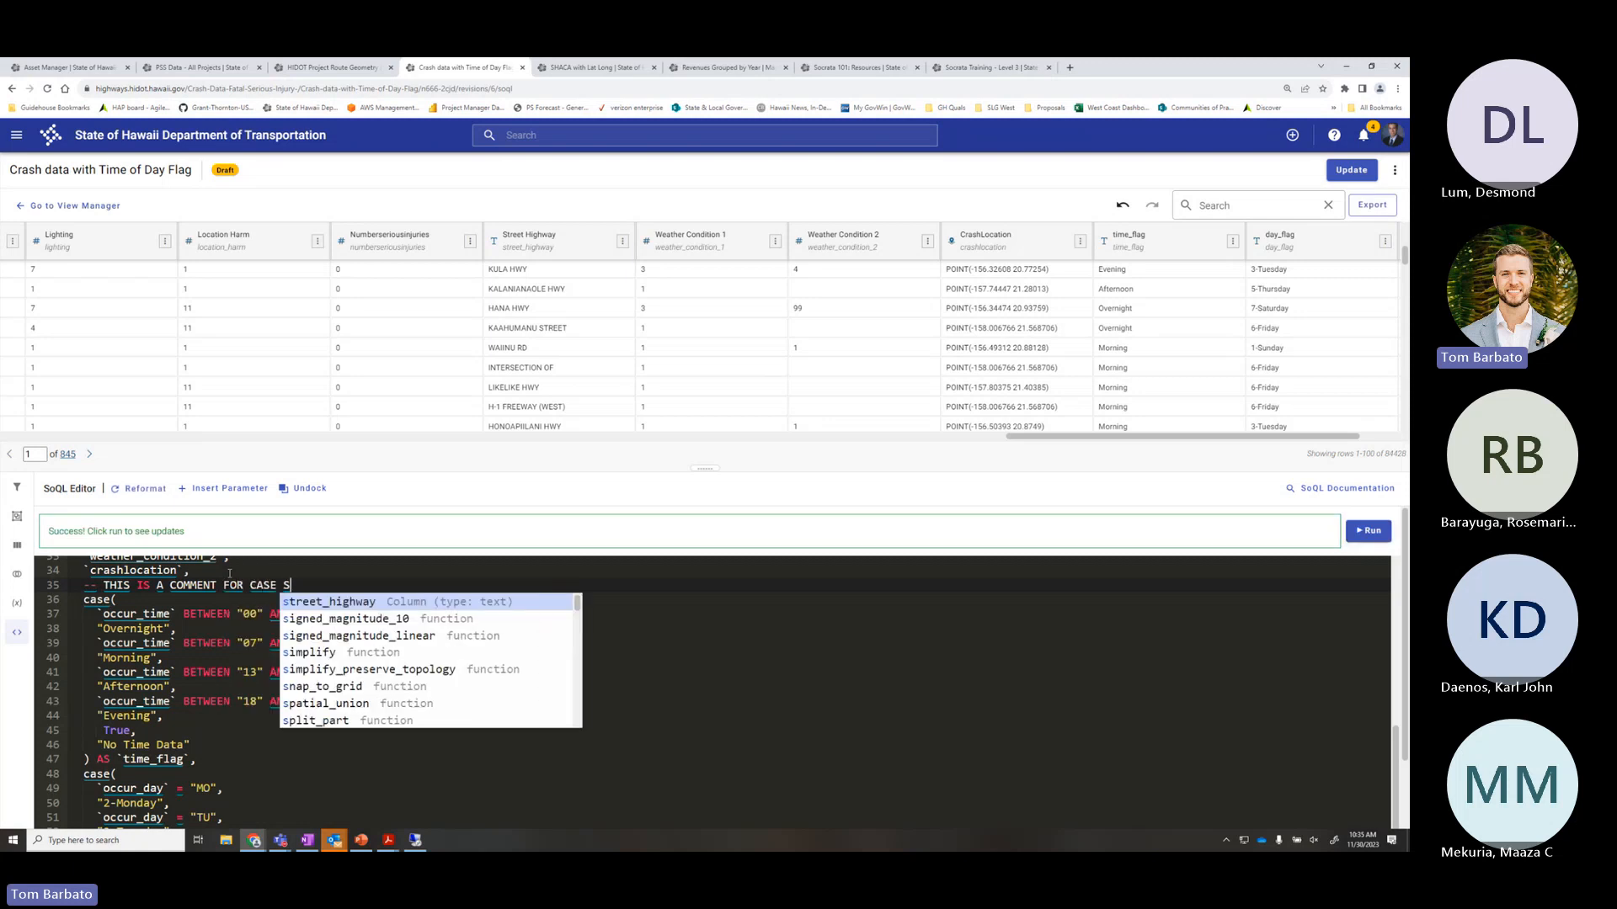
pyautogui.write('TATEMENTS')
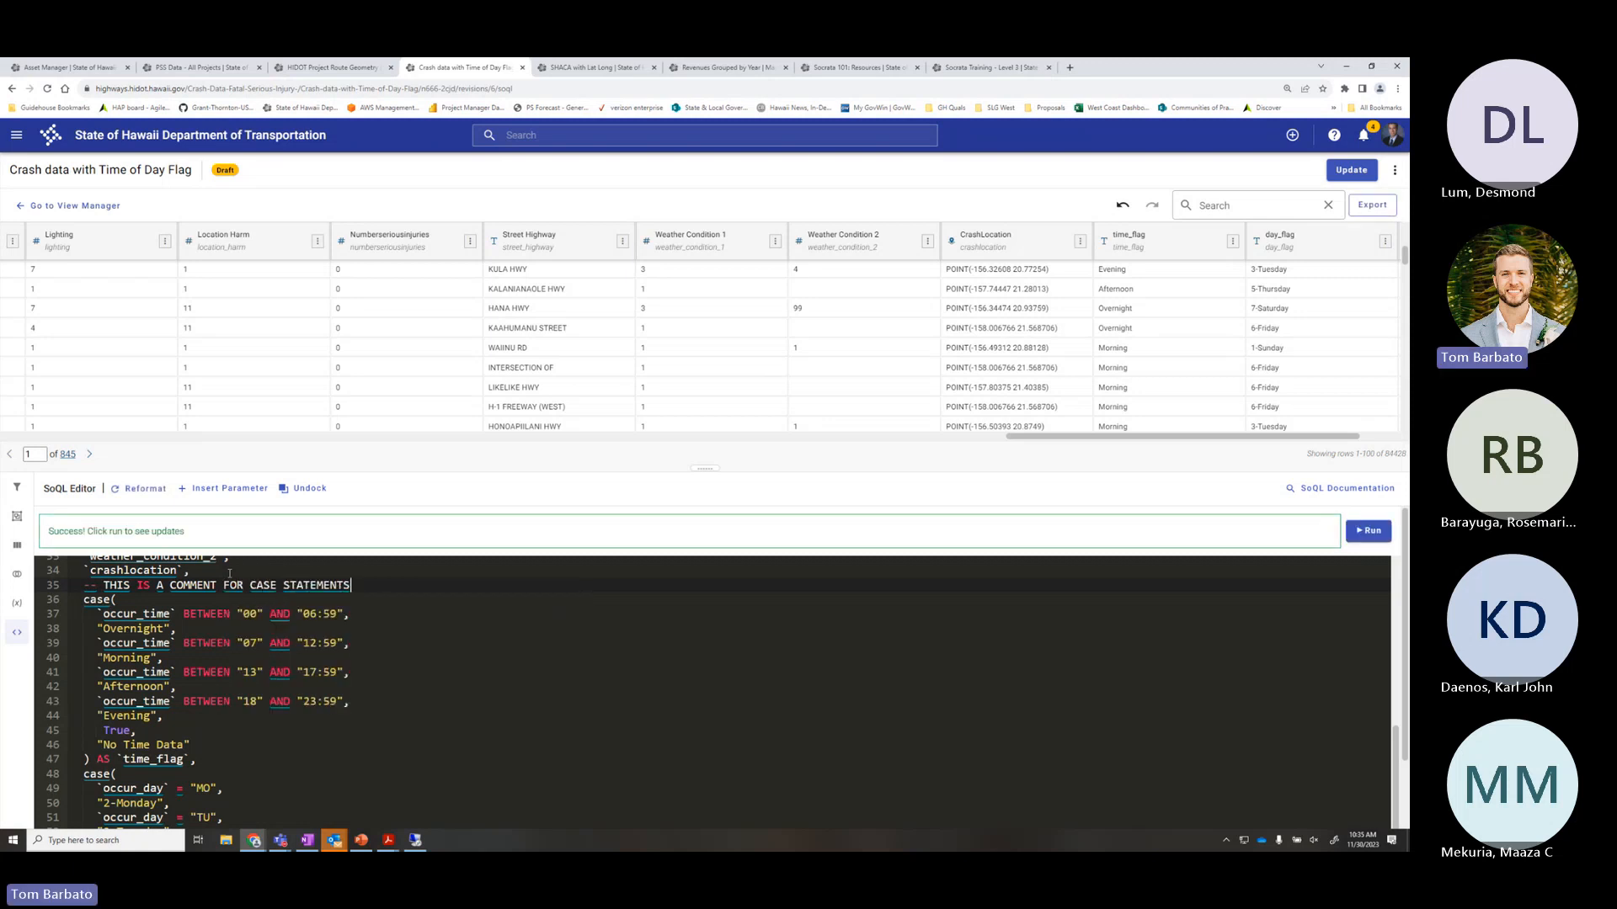
pyautogui.moveTo(350, 584); pyautogui.dragTo(102, 585)
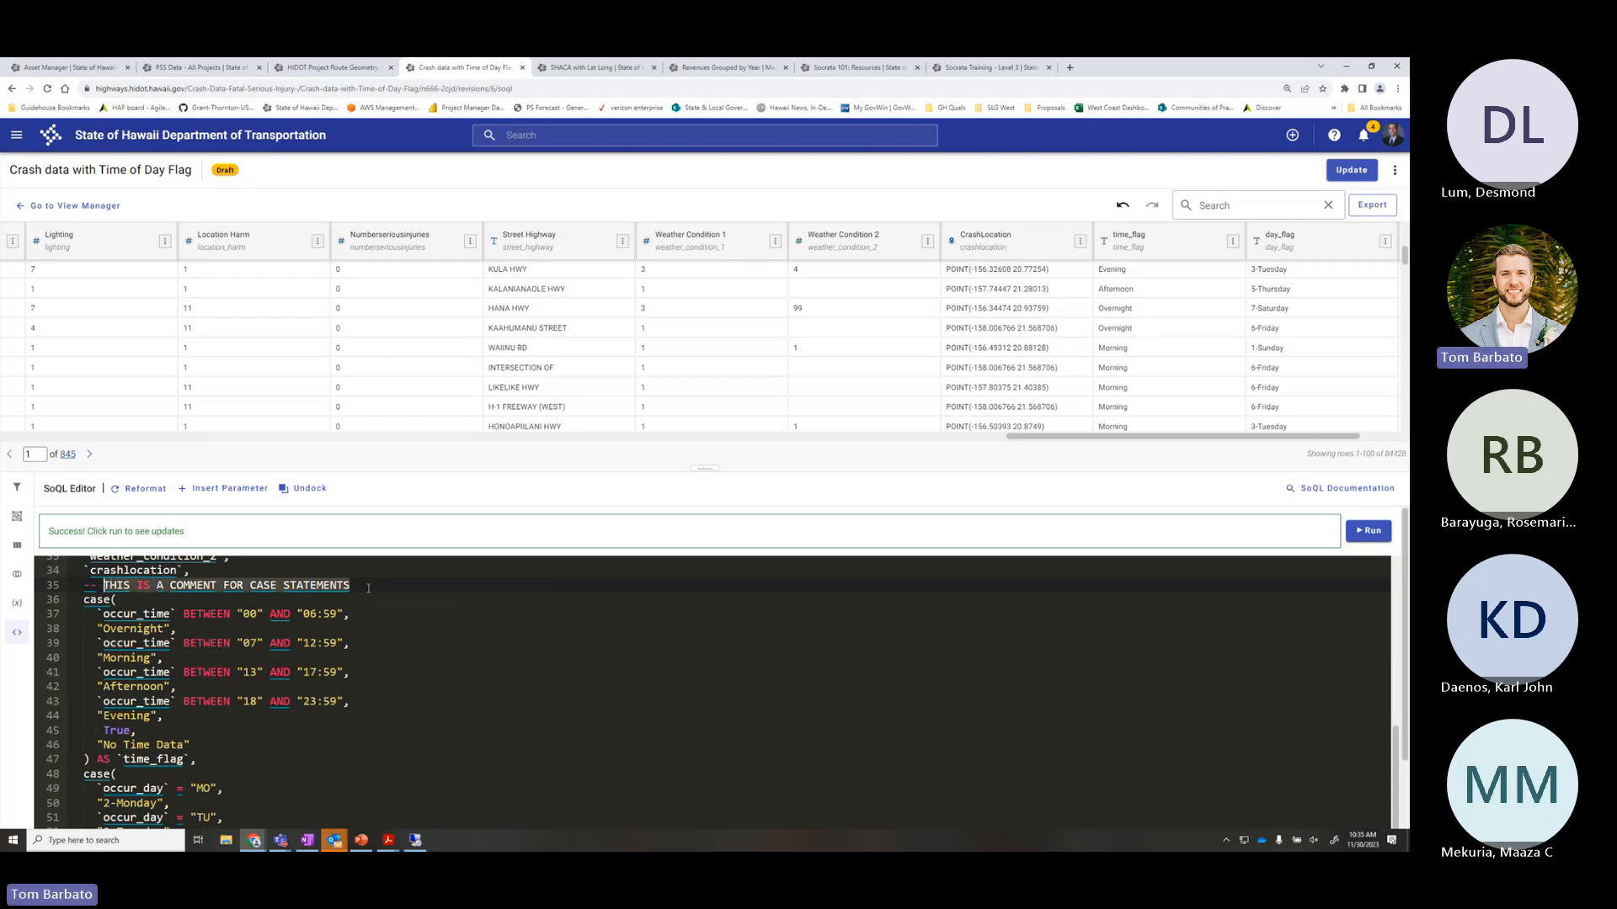
pyautogui.click(368, 588)
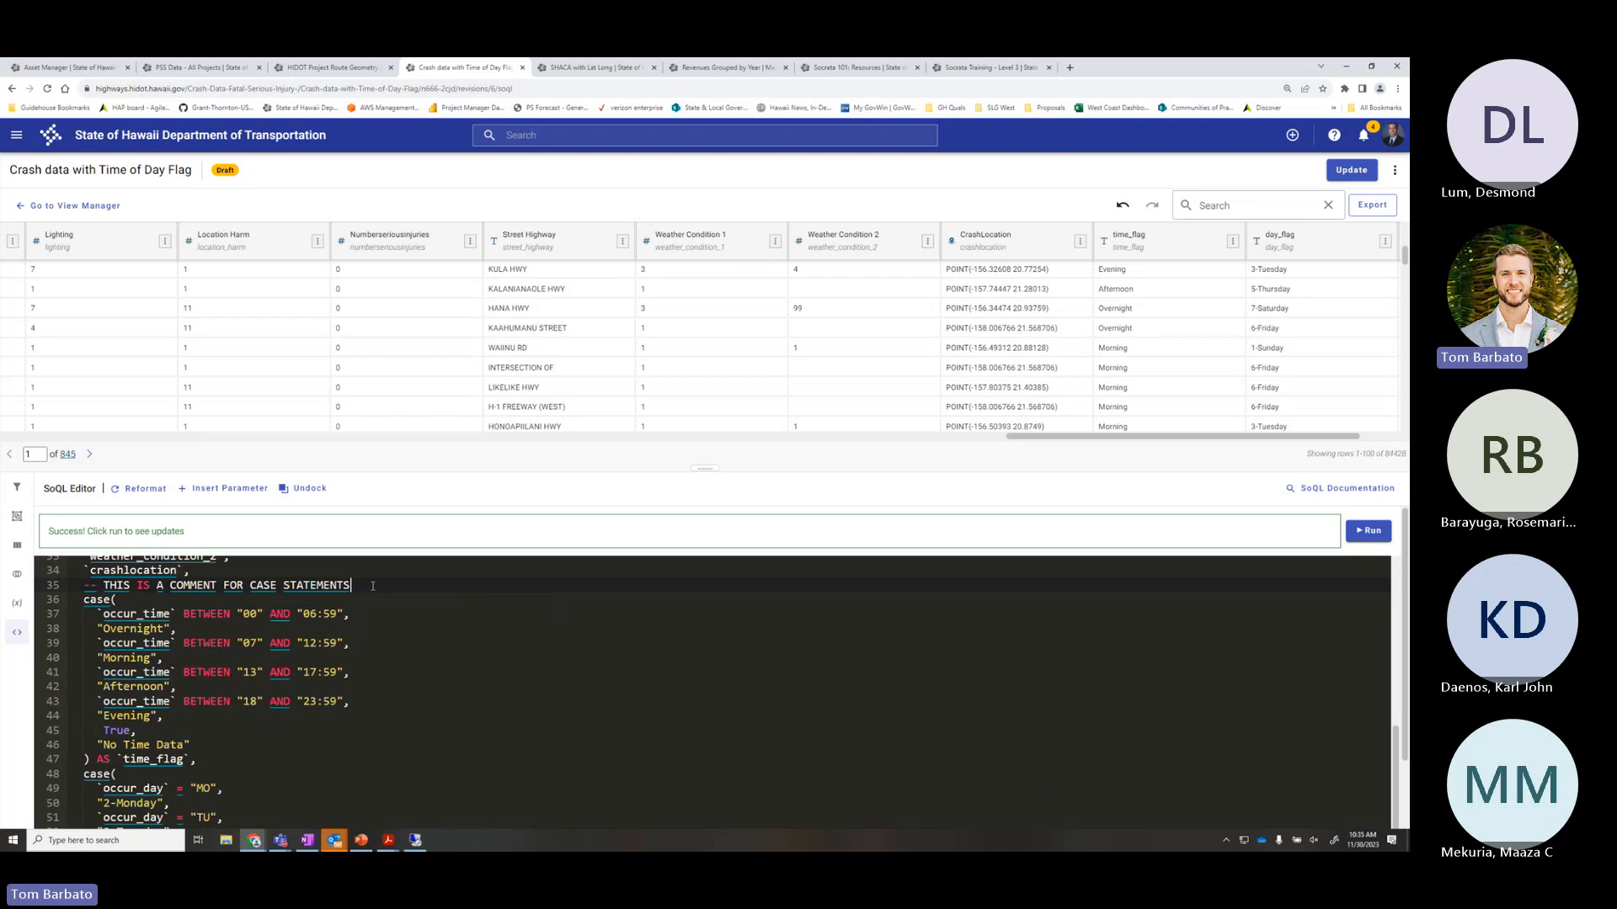
pyautogui.press('Return')
pyautogui.write('-')
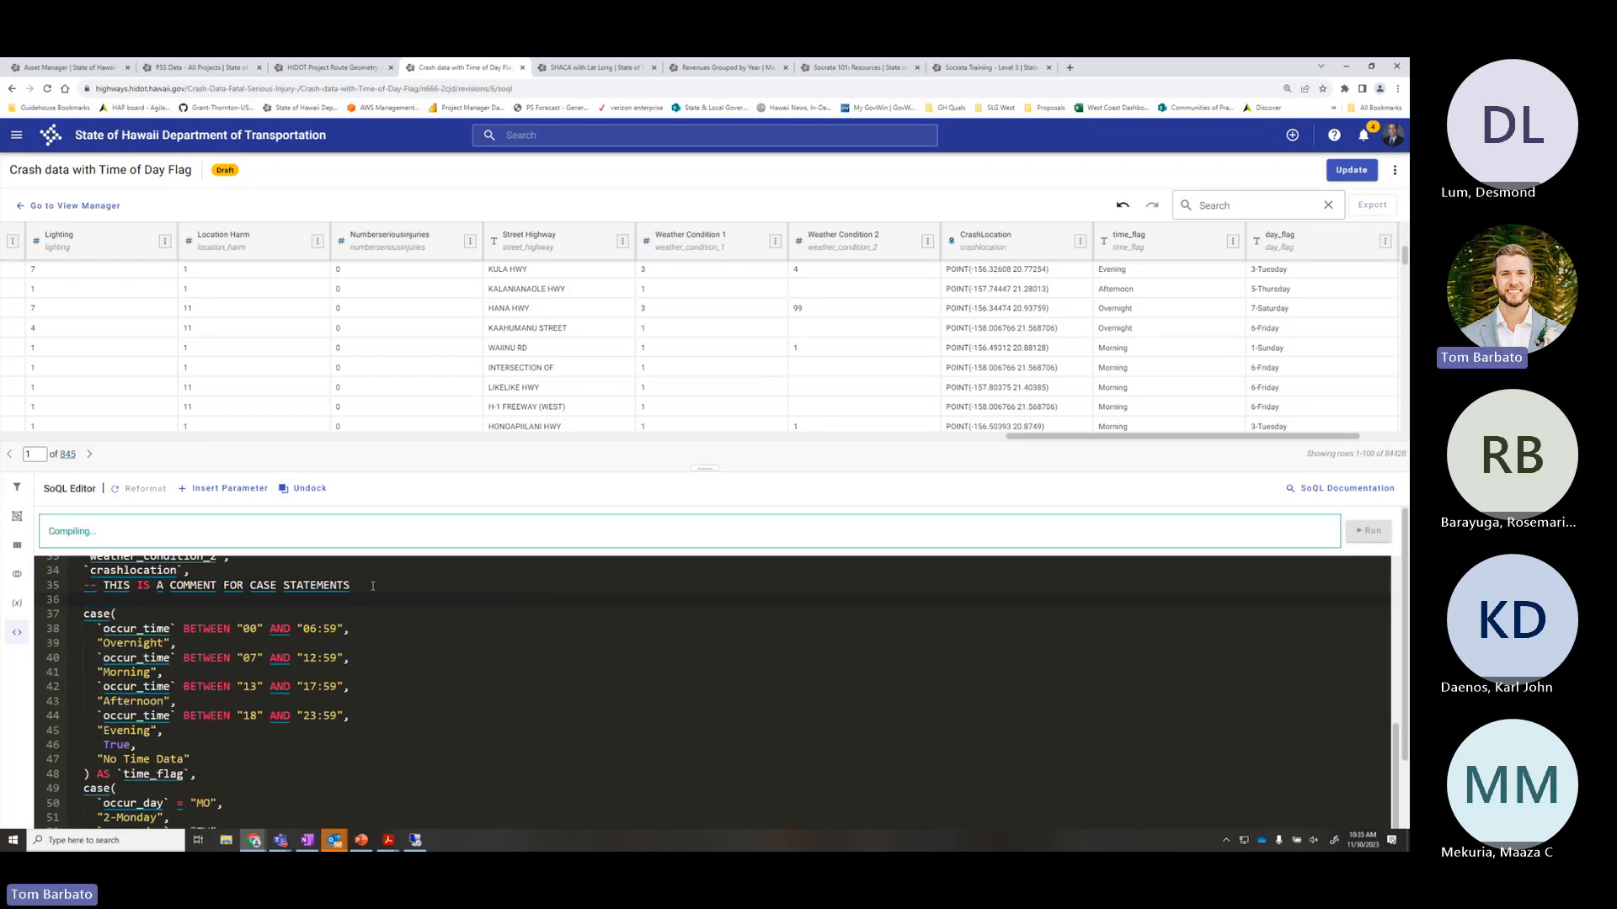
pyautogui.write('- ')
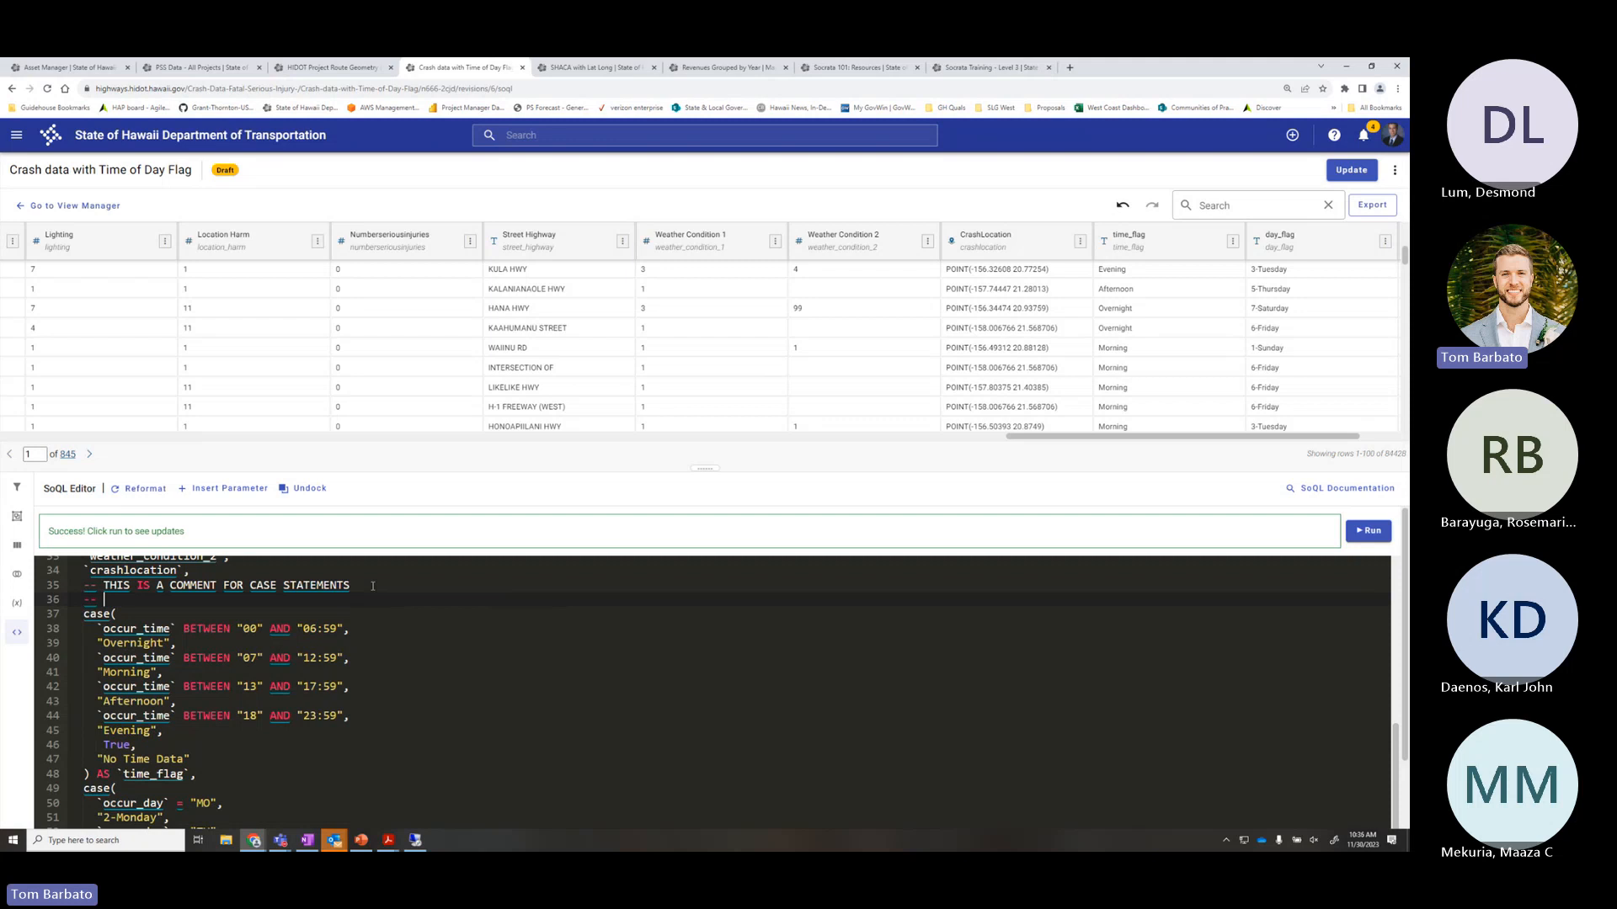
pyautogui.write('EXAMPLE COMMENT')
# Run the query with both comment lines, then re-run it
pyautogui.click(1367, 531)
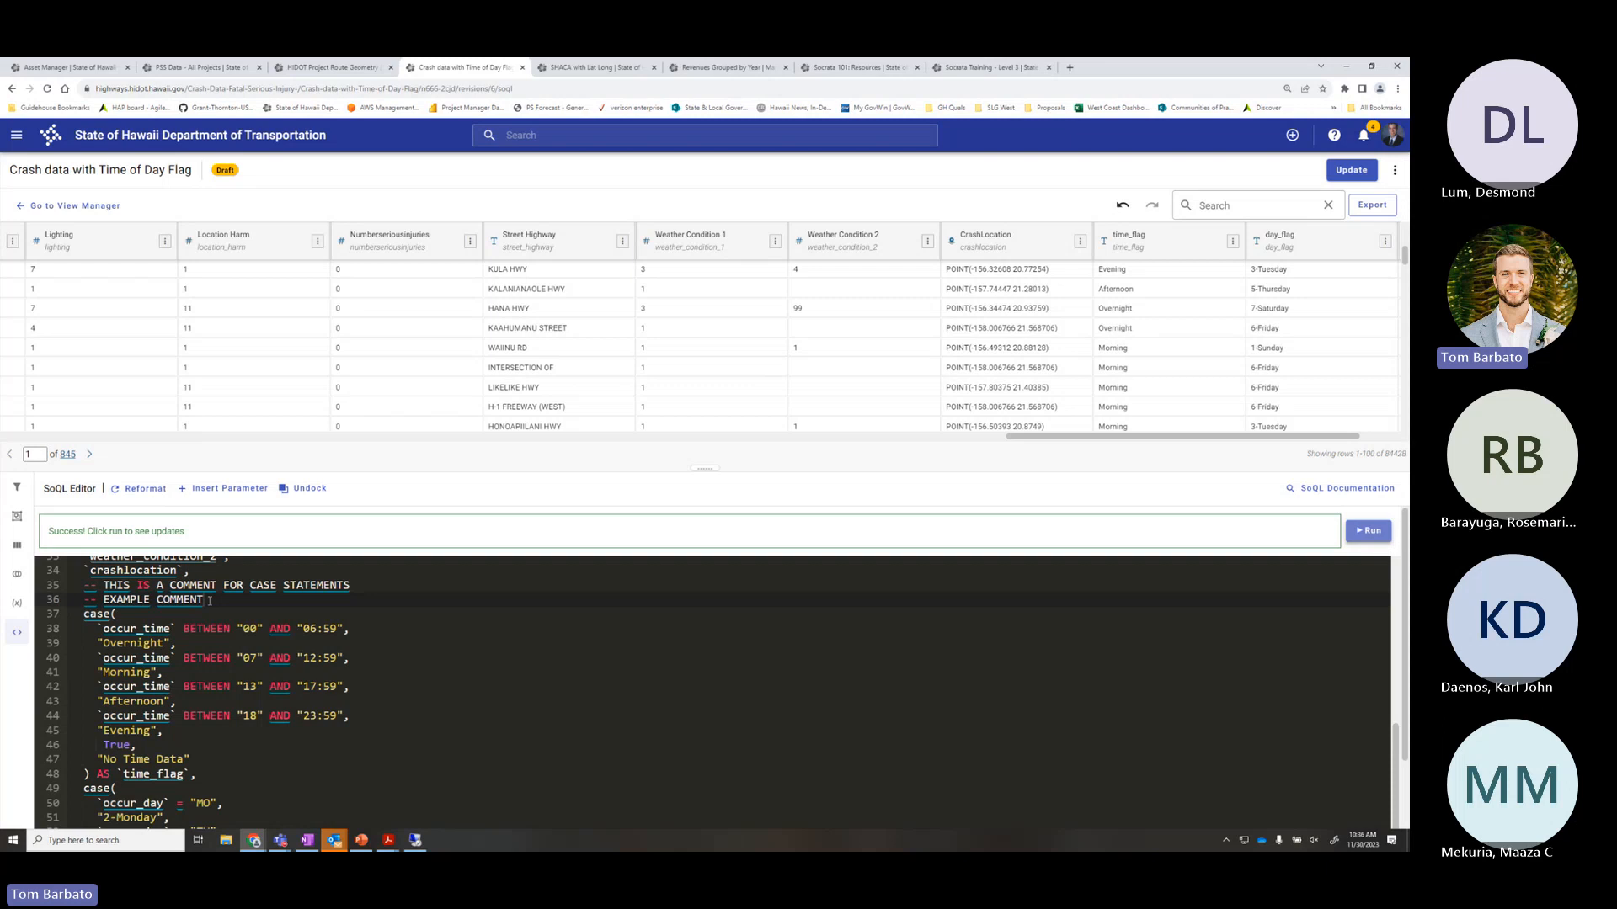
pyautogui.moveTo(209, 601); pyautogui.dragTo(73, 592)
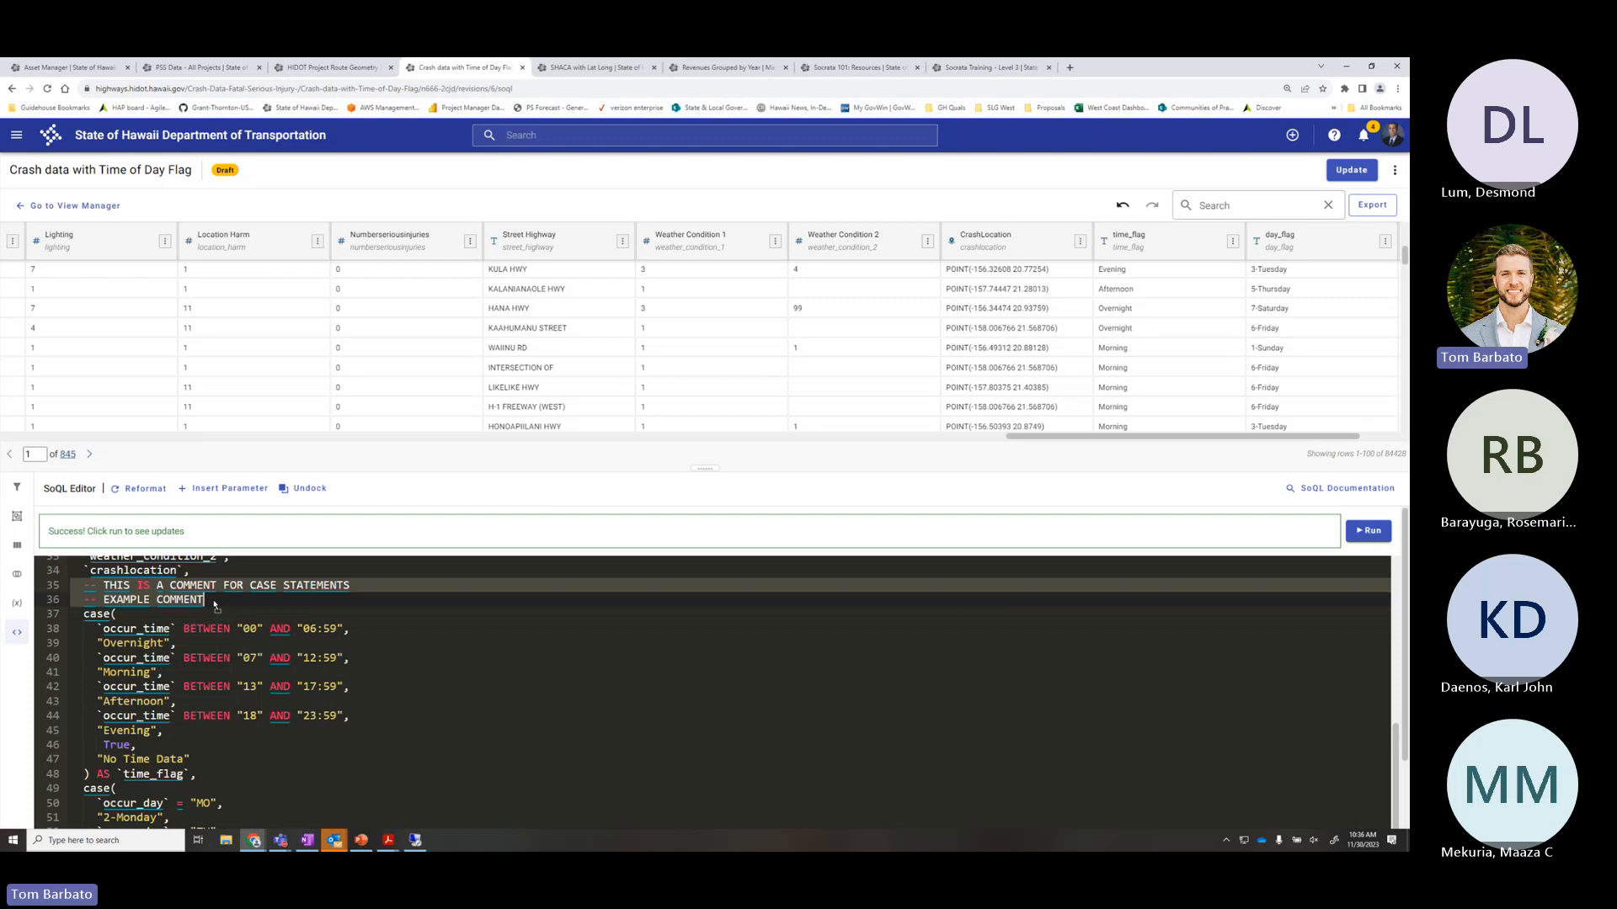
pyautogui.click(215, 600)
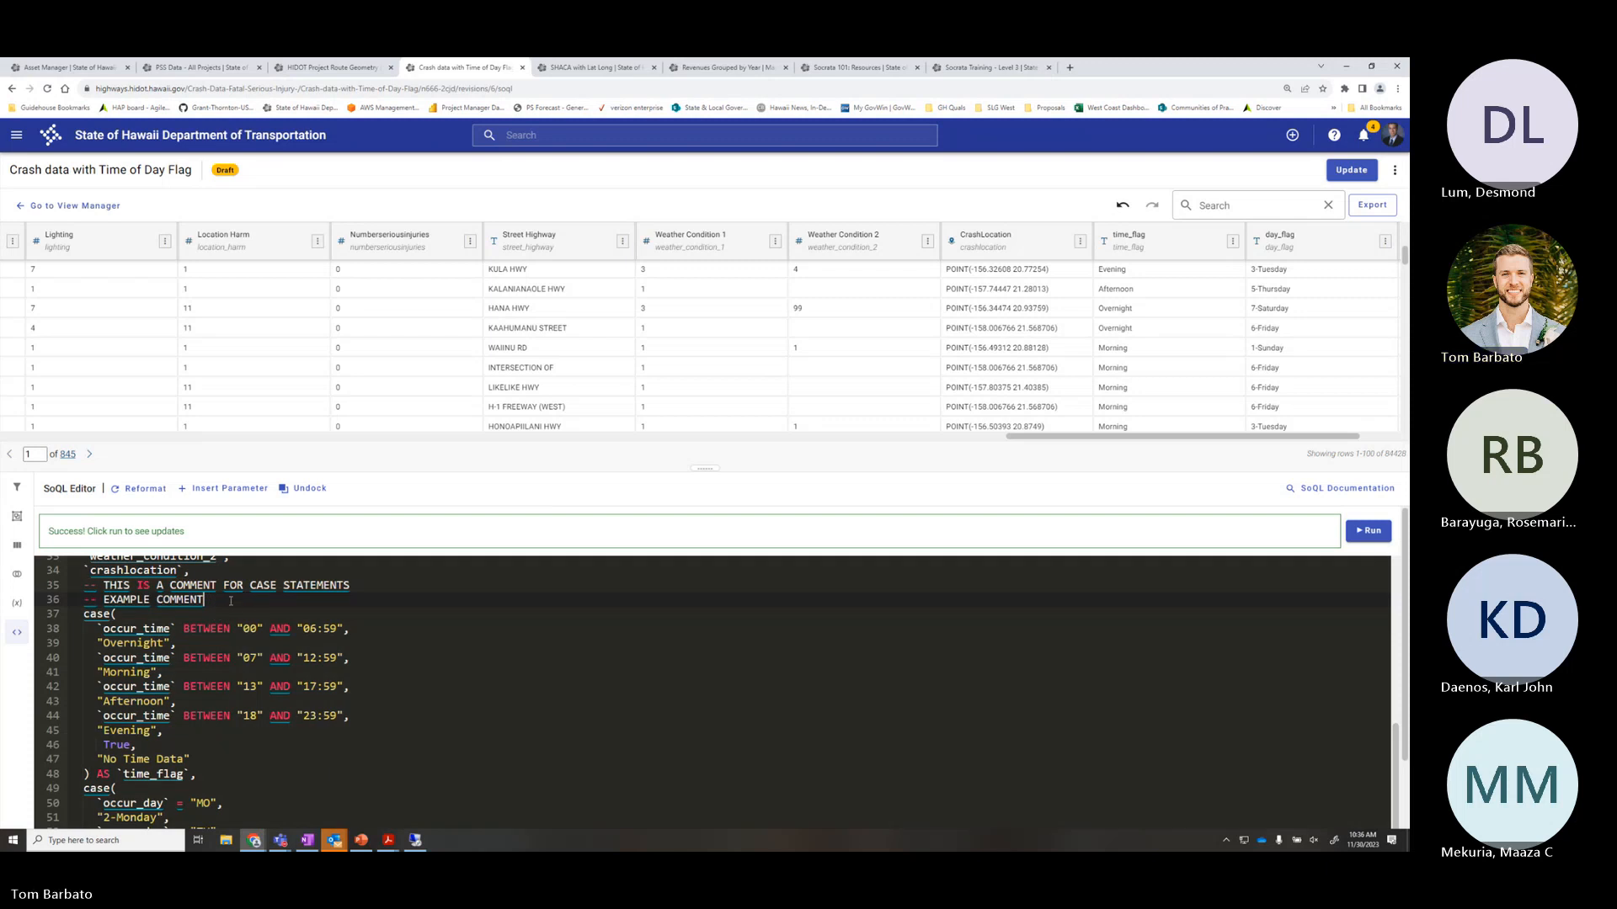
pyautogui.click(1370, 531)
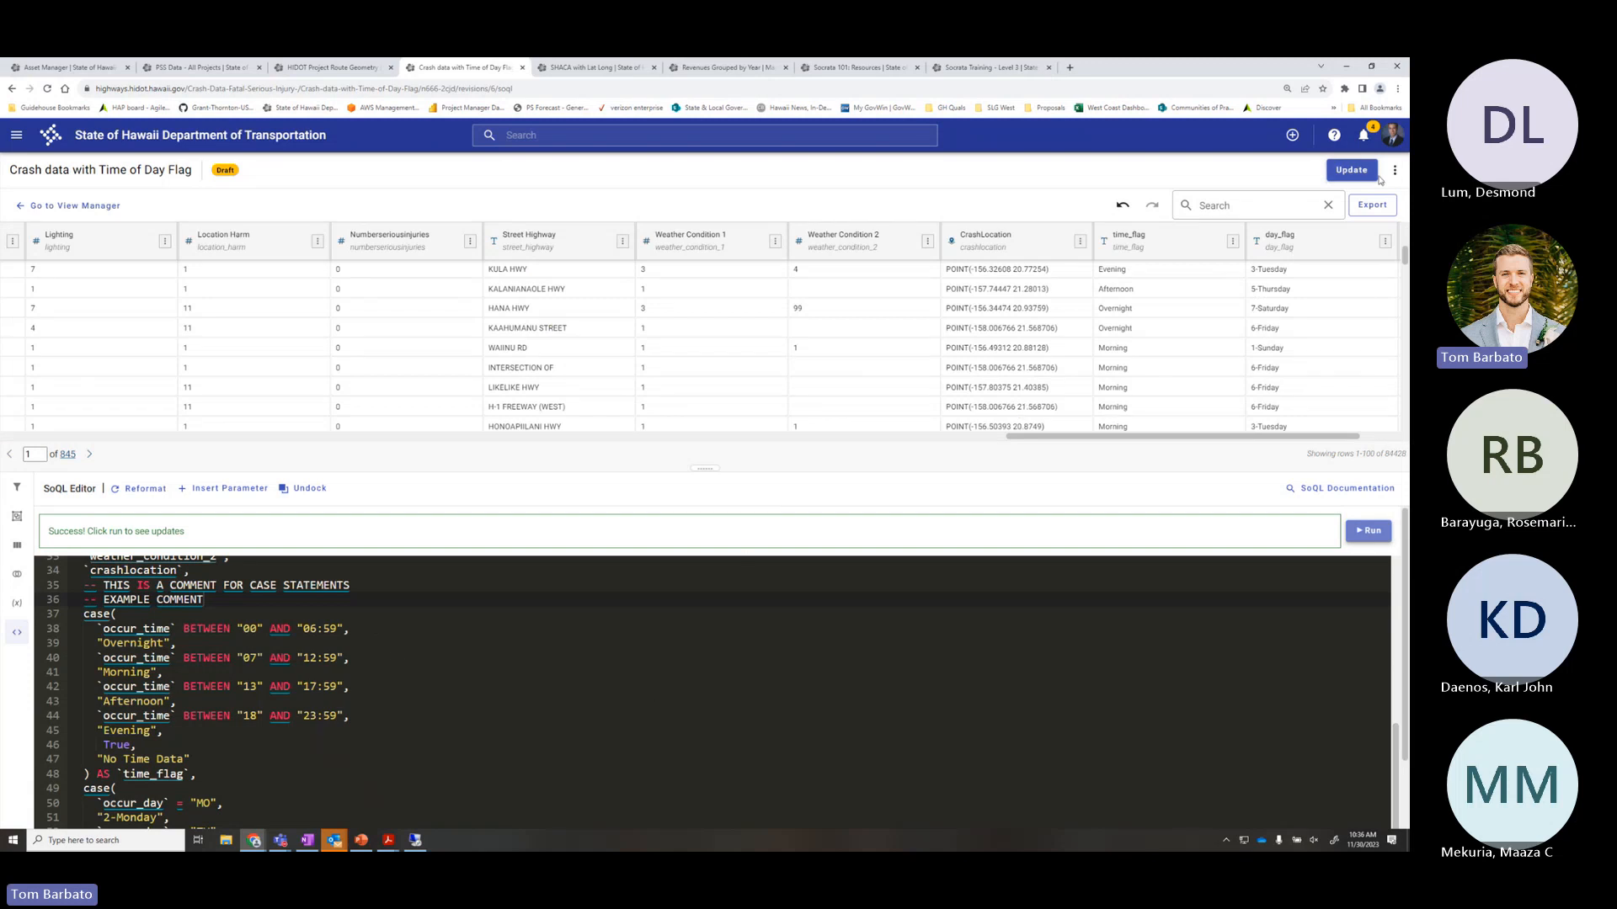
# Review and publish the draft's schema changes, then go to the view's primer page
pyautogui.click(1351, 169)
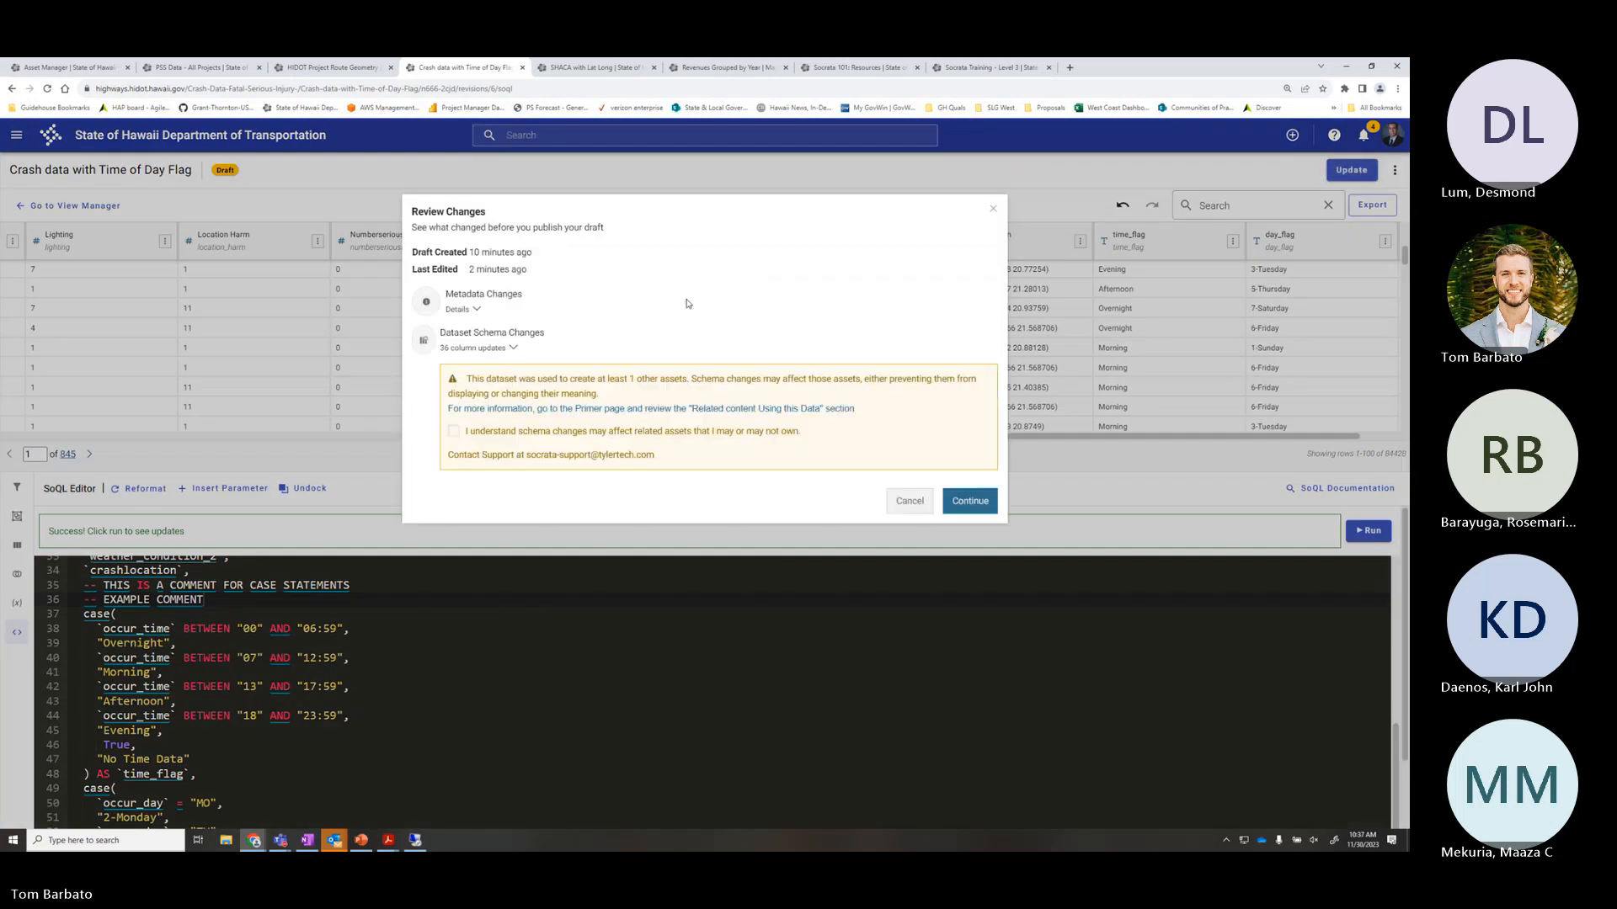
pyautogui.click(469, 430)
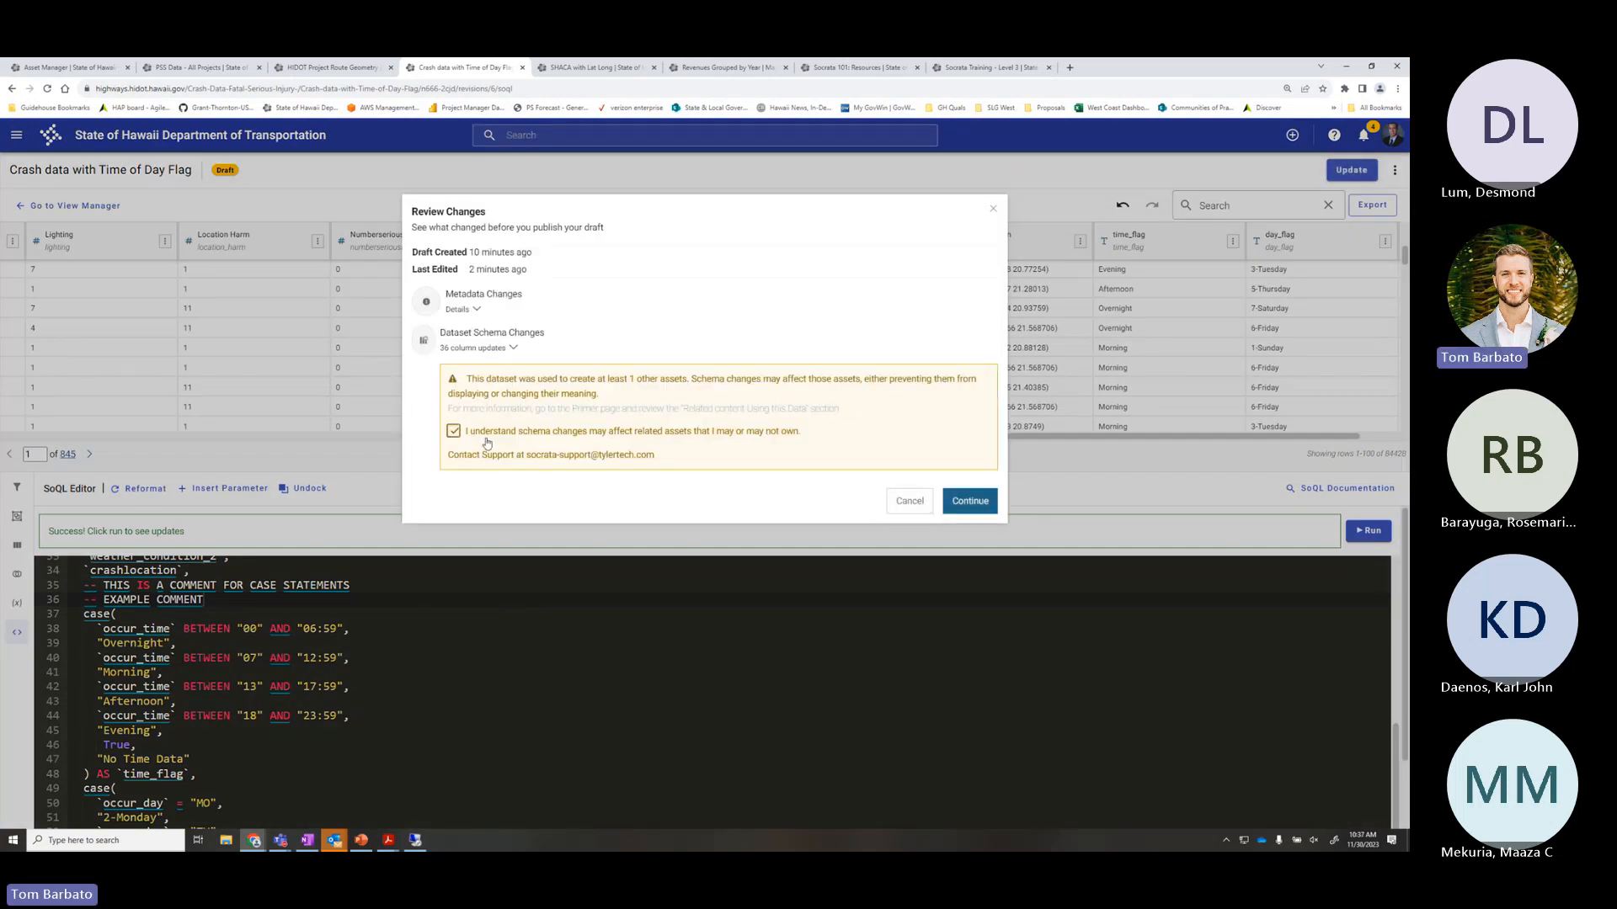
pyautogui.click(968, 500)
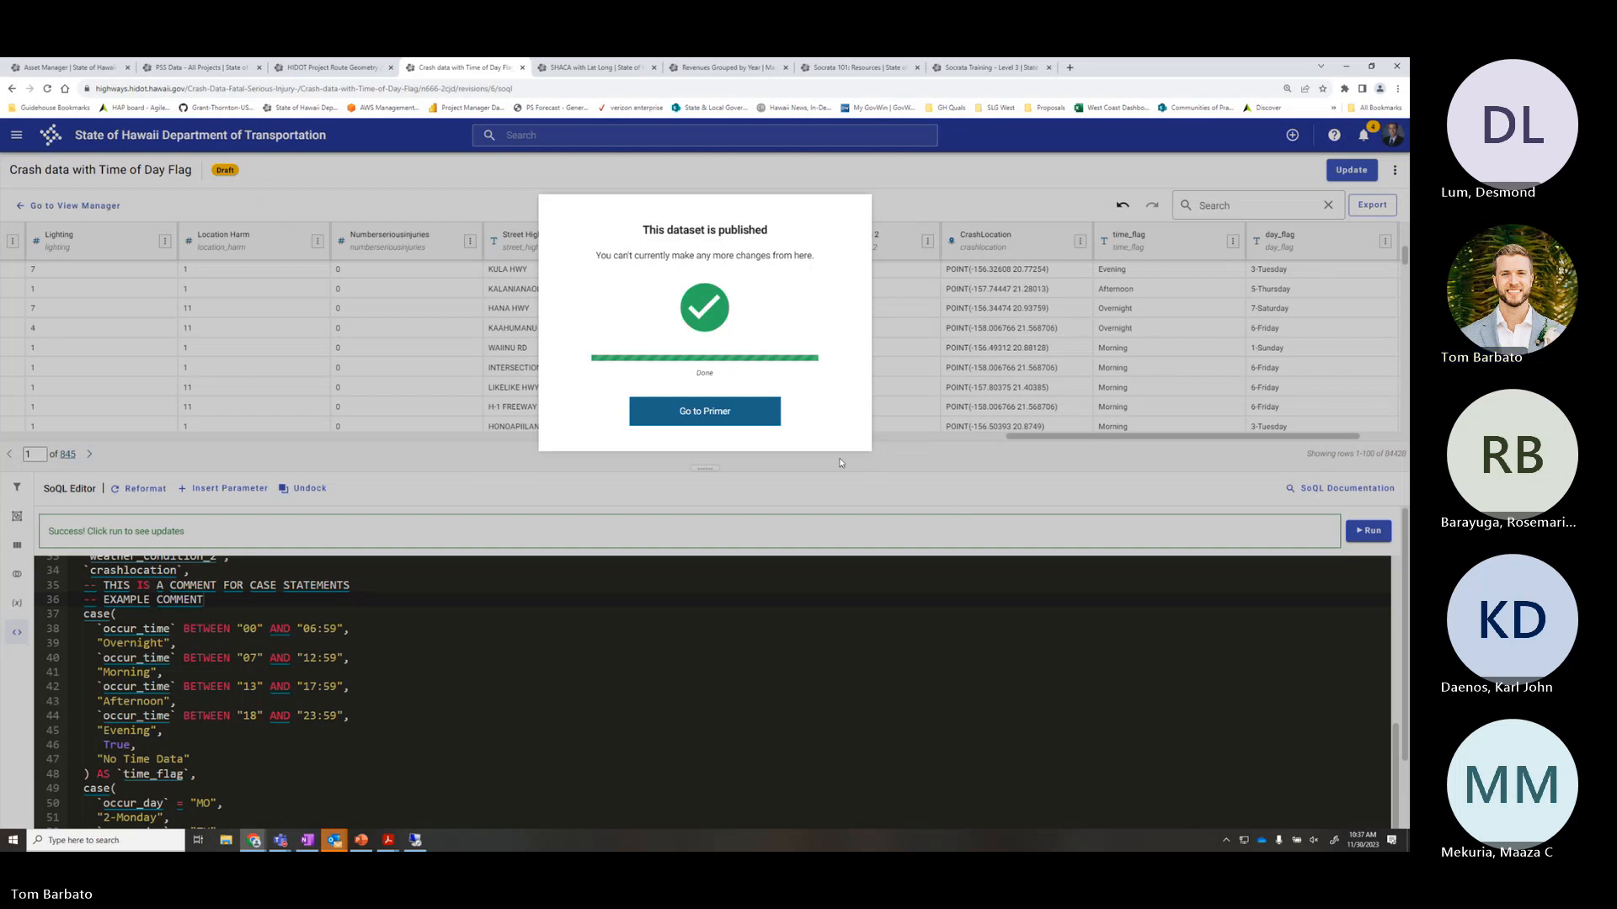
pyautogui.click(706, 412)
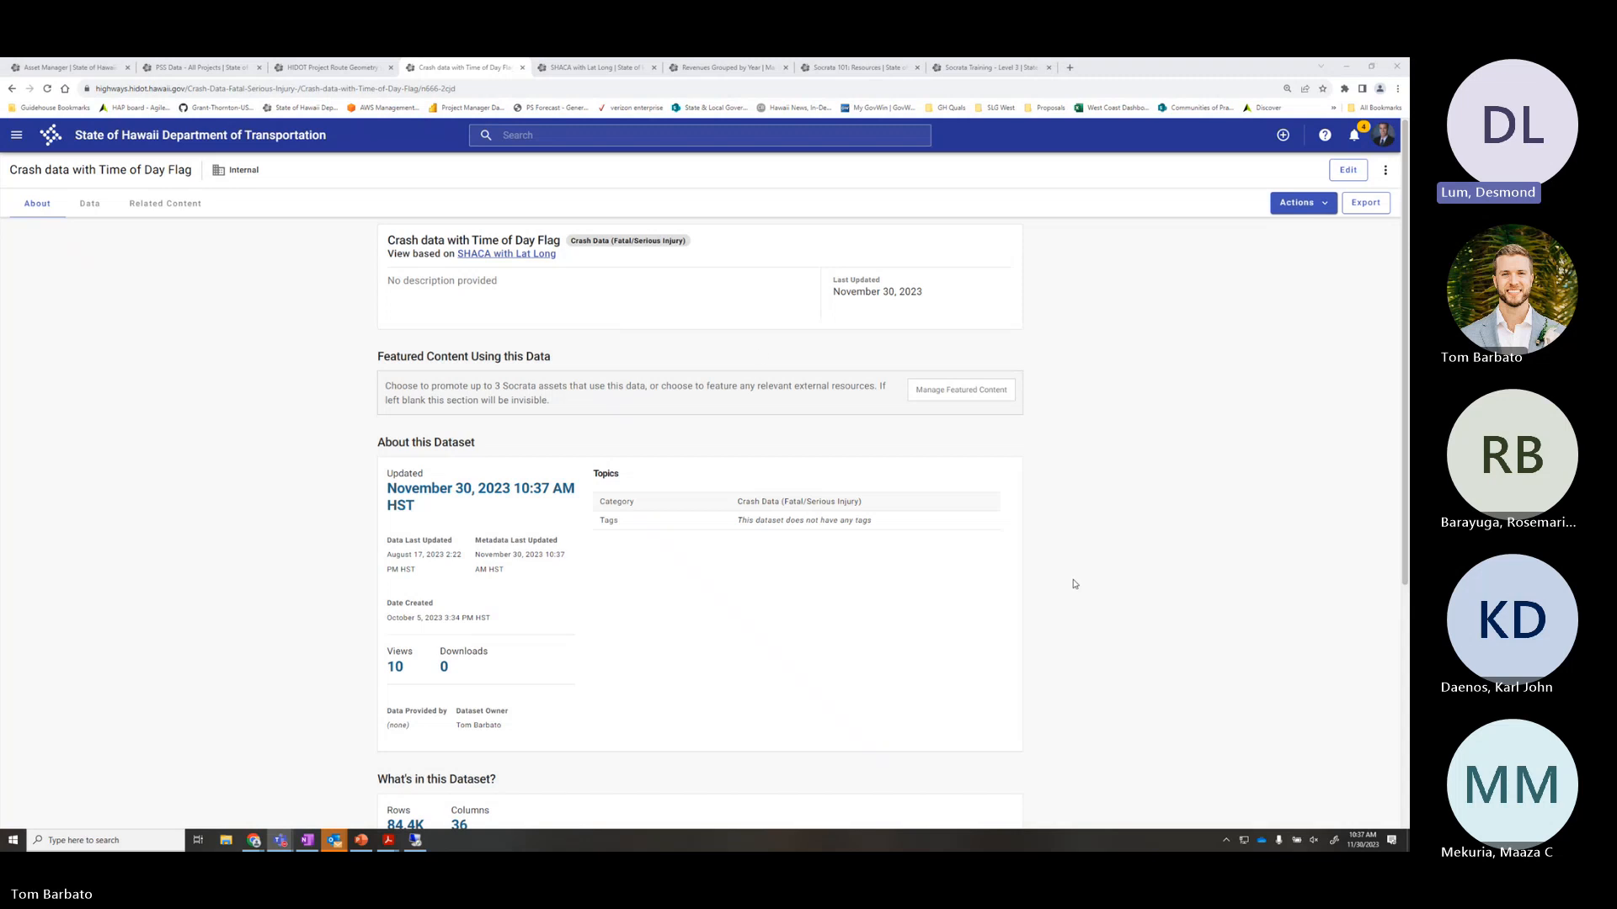
# Start a new editable draft of the Crash data with Time of Day Flag view
pyautogui.click(665, 312)
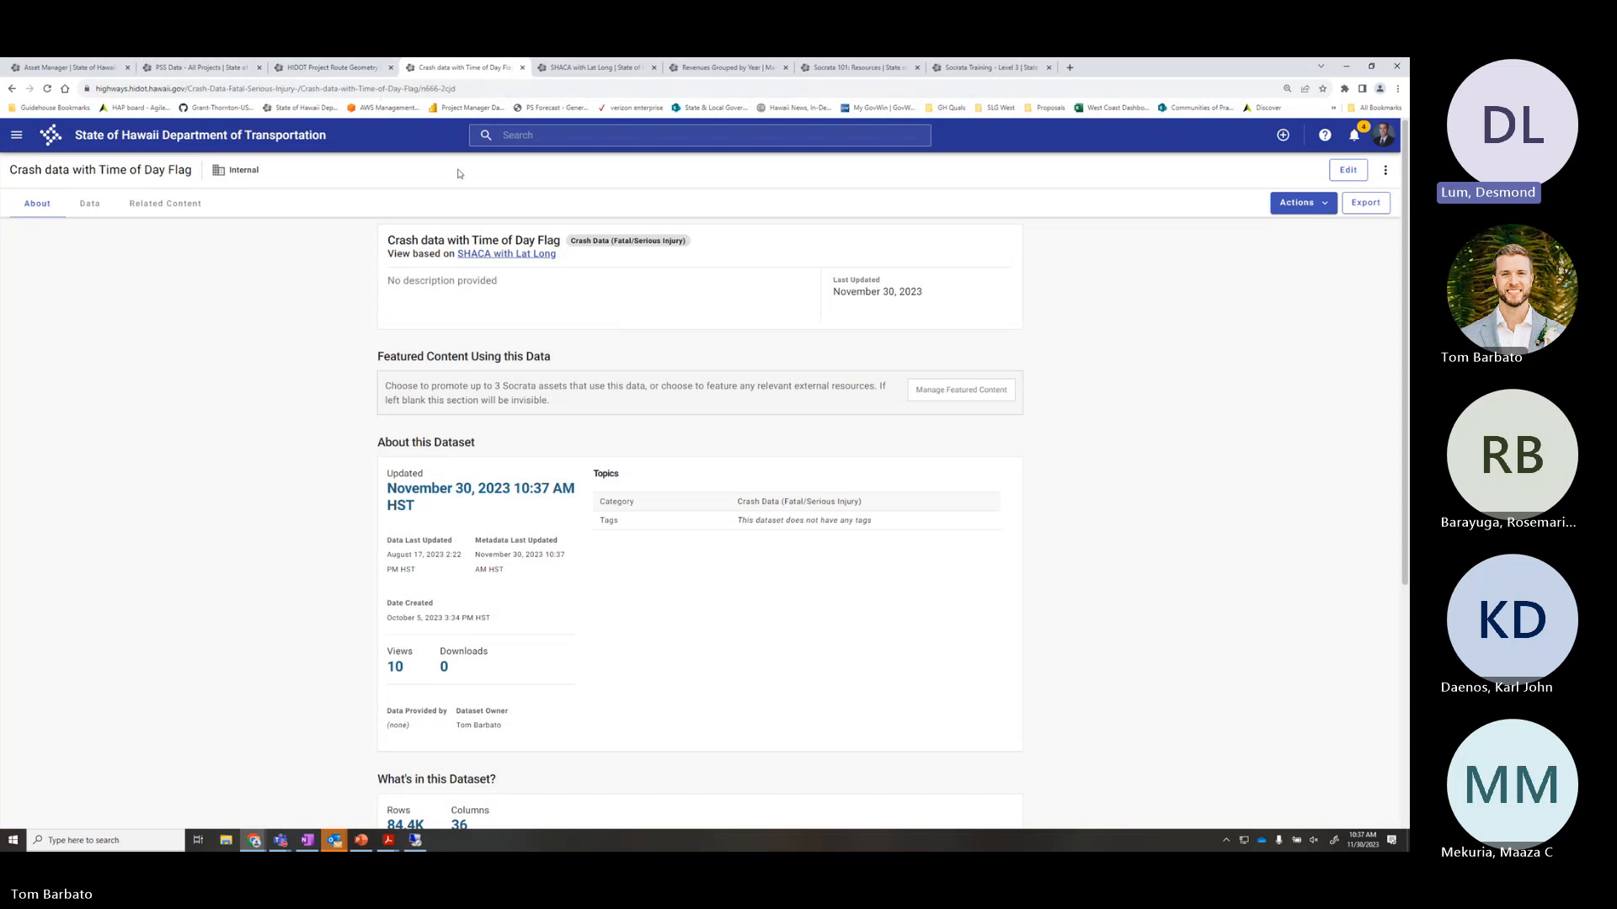
pyautogui.click(1346, 171)
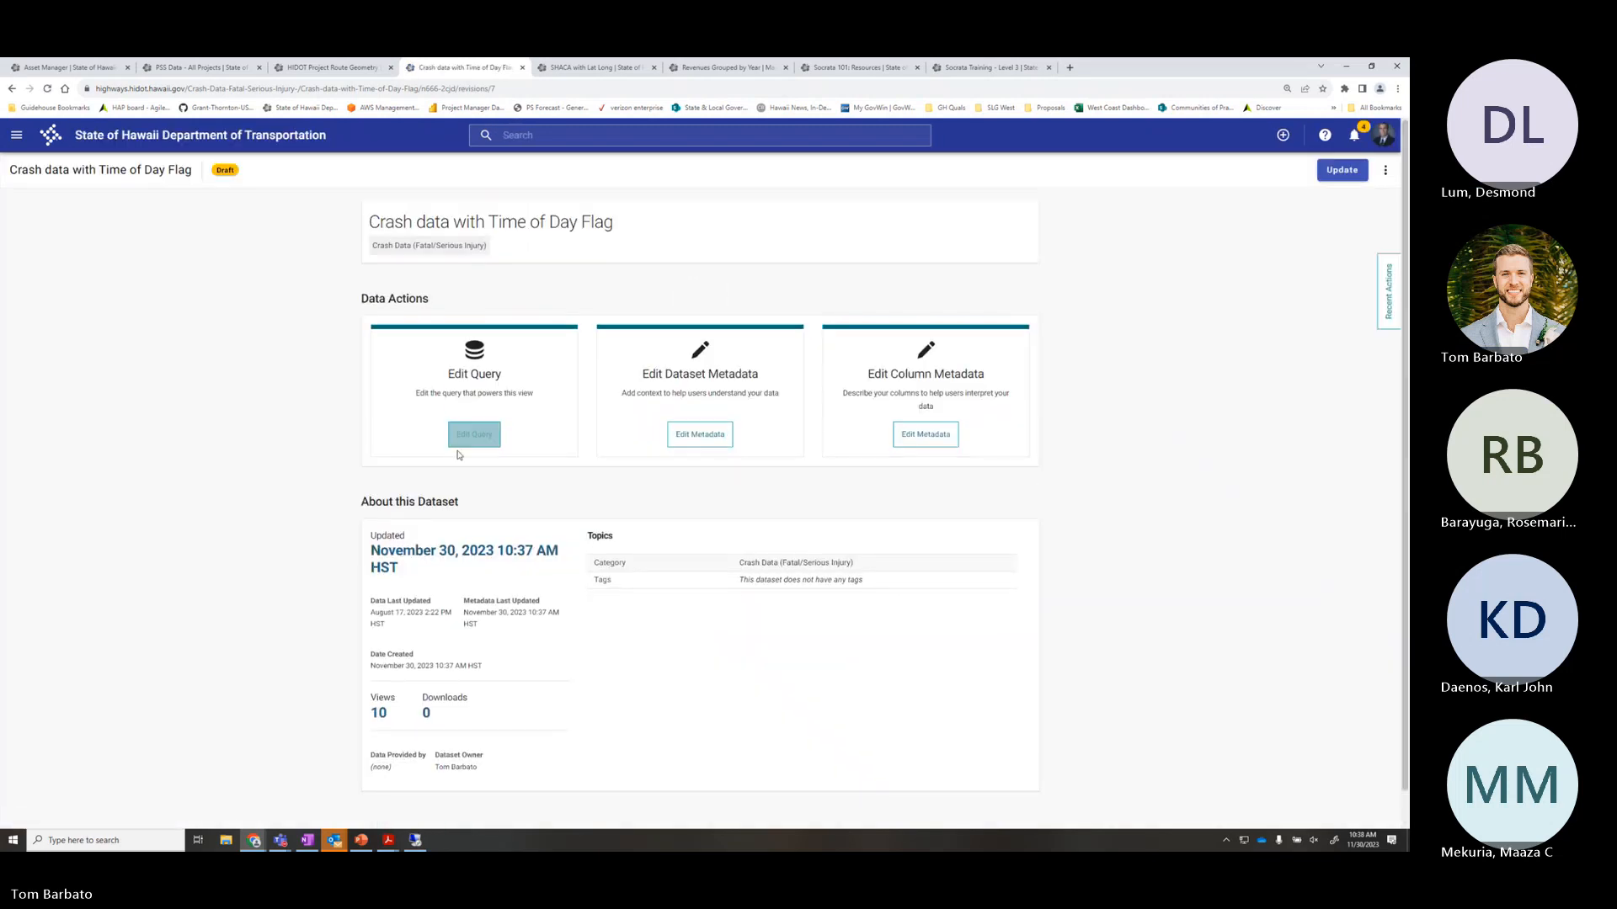
# Open the draft's query in an enlarged SoQL editor scrolled to the time_flag block
pyautogui.click(463, 445)
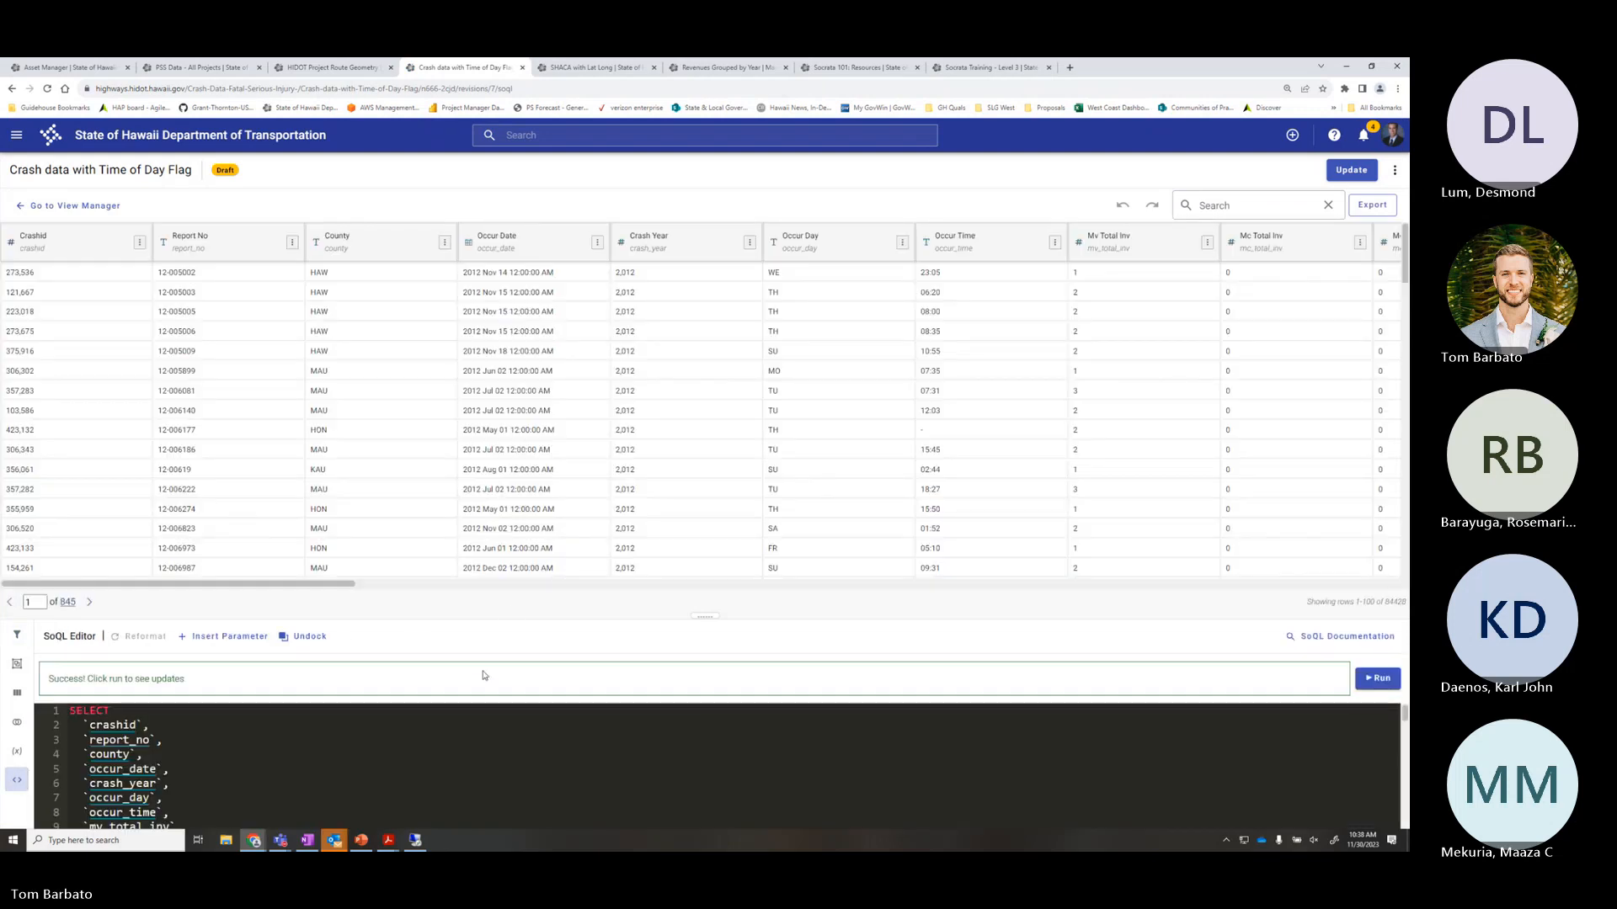
pyautogui.moveTo(705, 617); pyautogui.dragTo(705, 399)
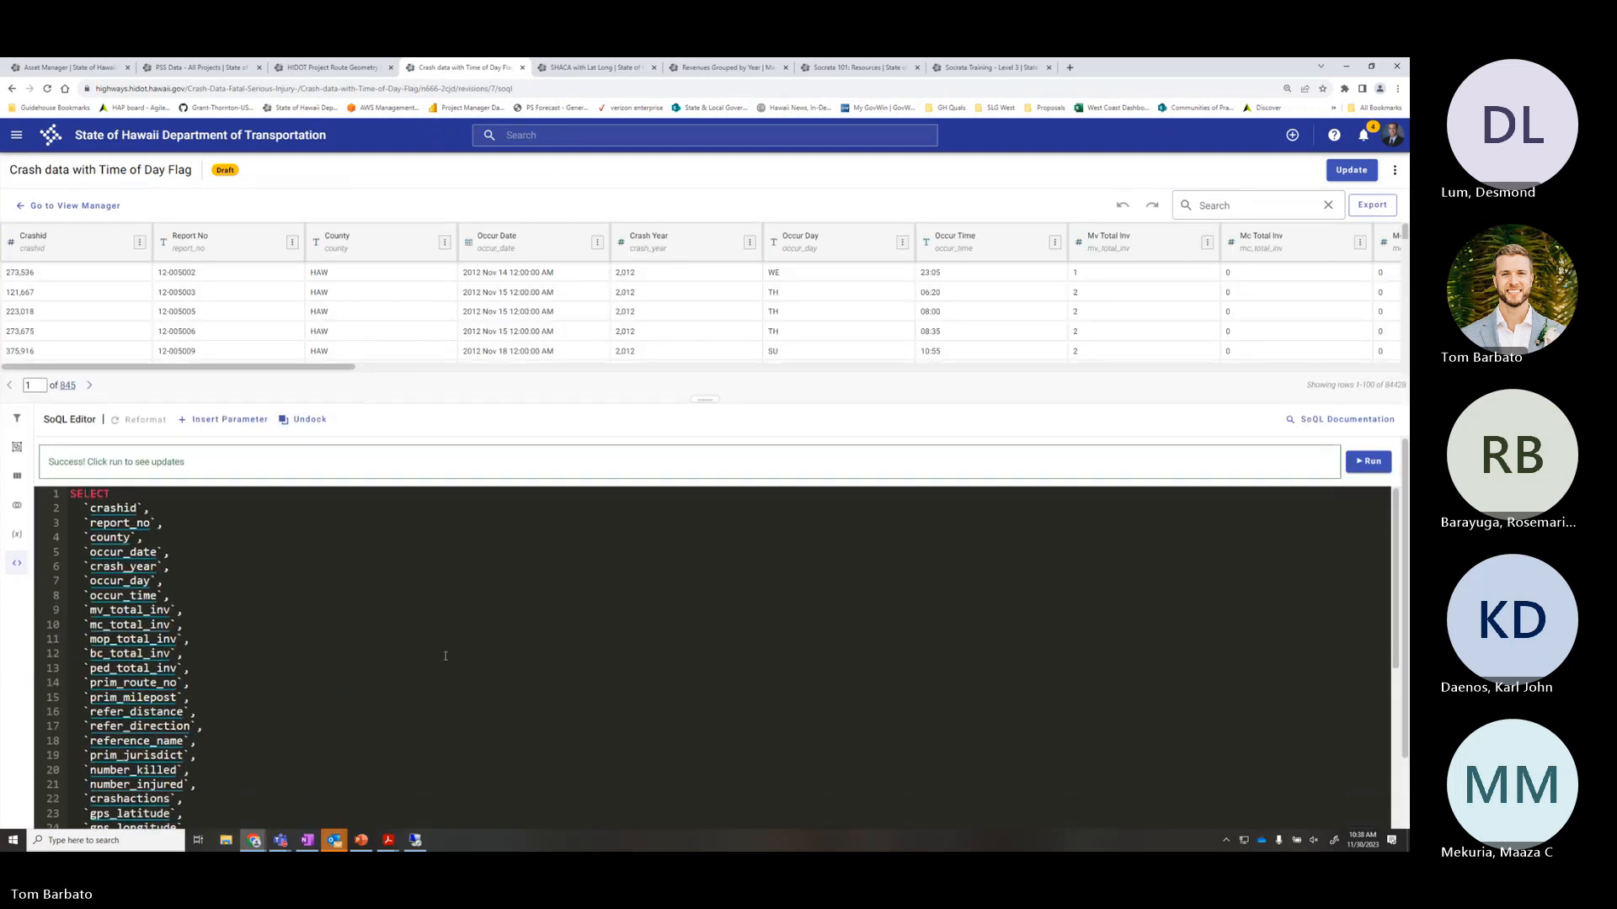
pyautogui.scroll(-4, 448, 655)
pyautogui.scroll(-3, 449, 655)
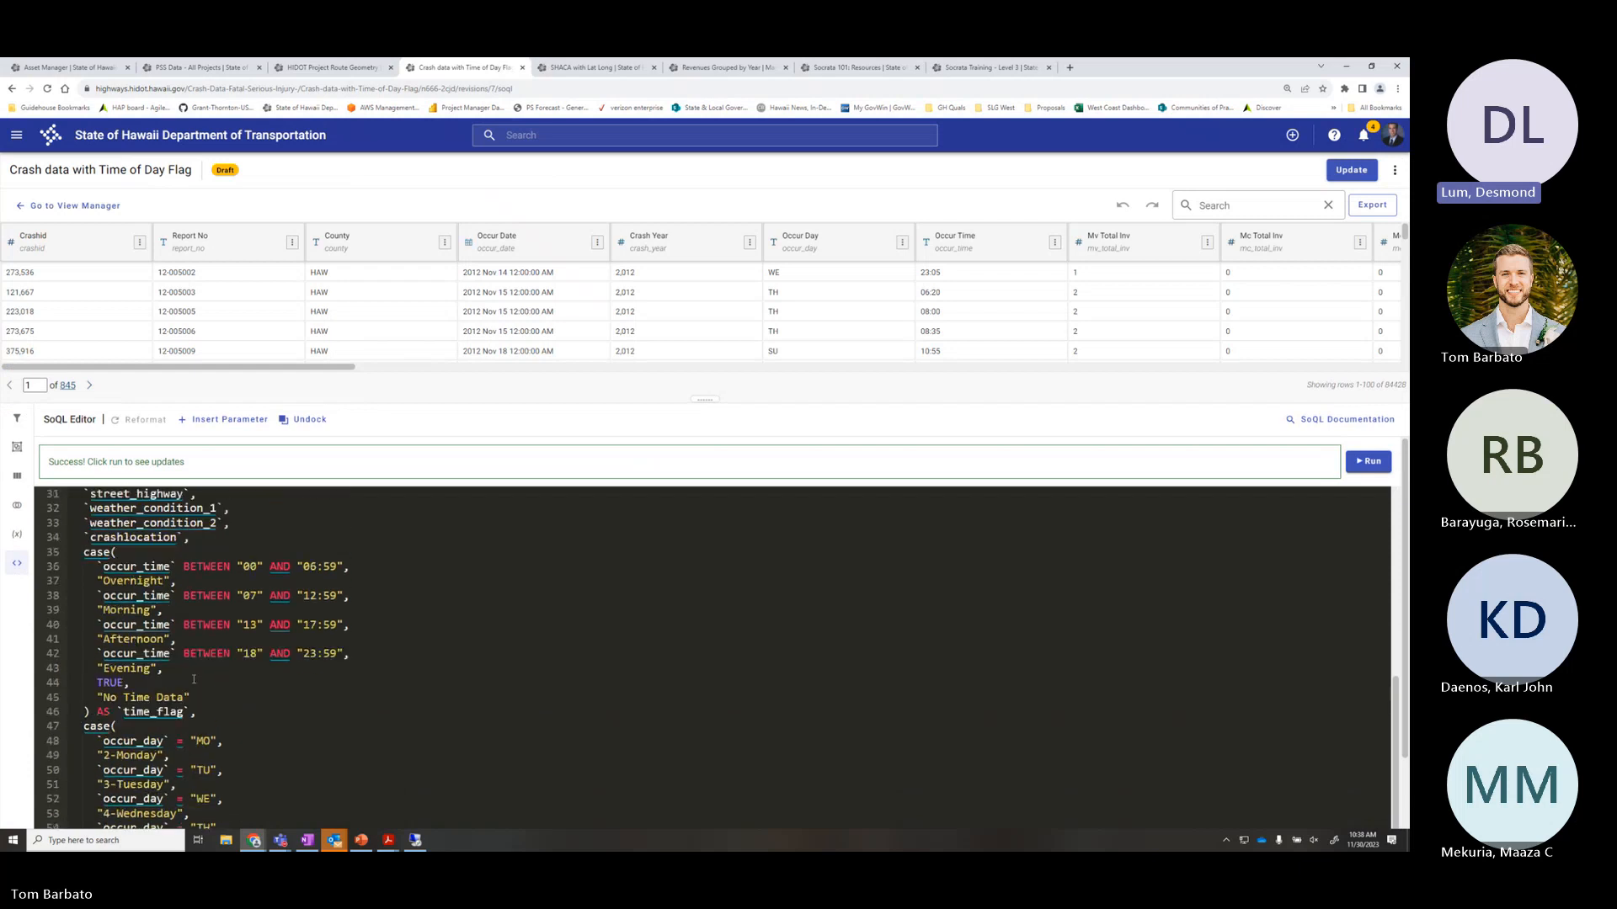
# Highlight the Overnight, Afternoon and Evening conditions and the TRUE fallback on line 44
pyautogui.click(266, 566)
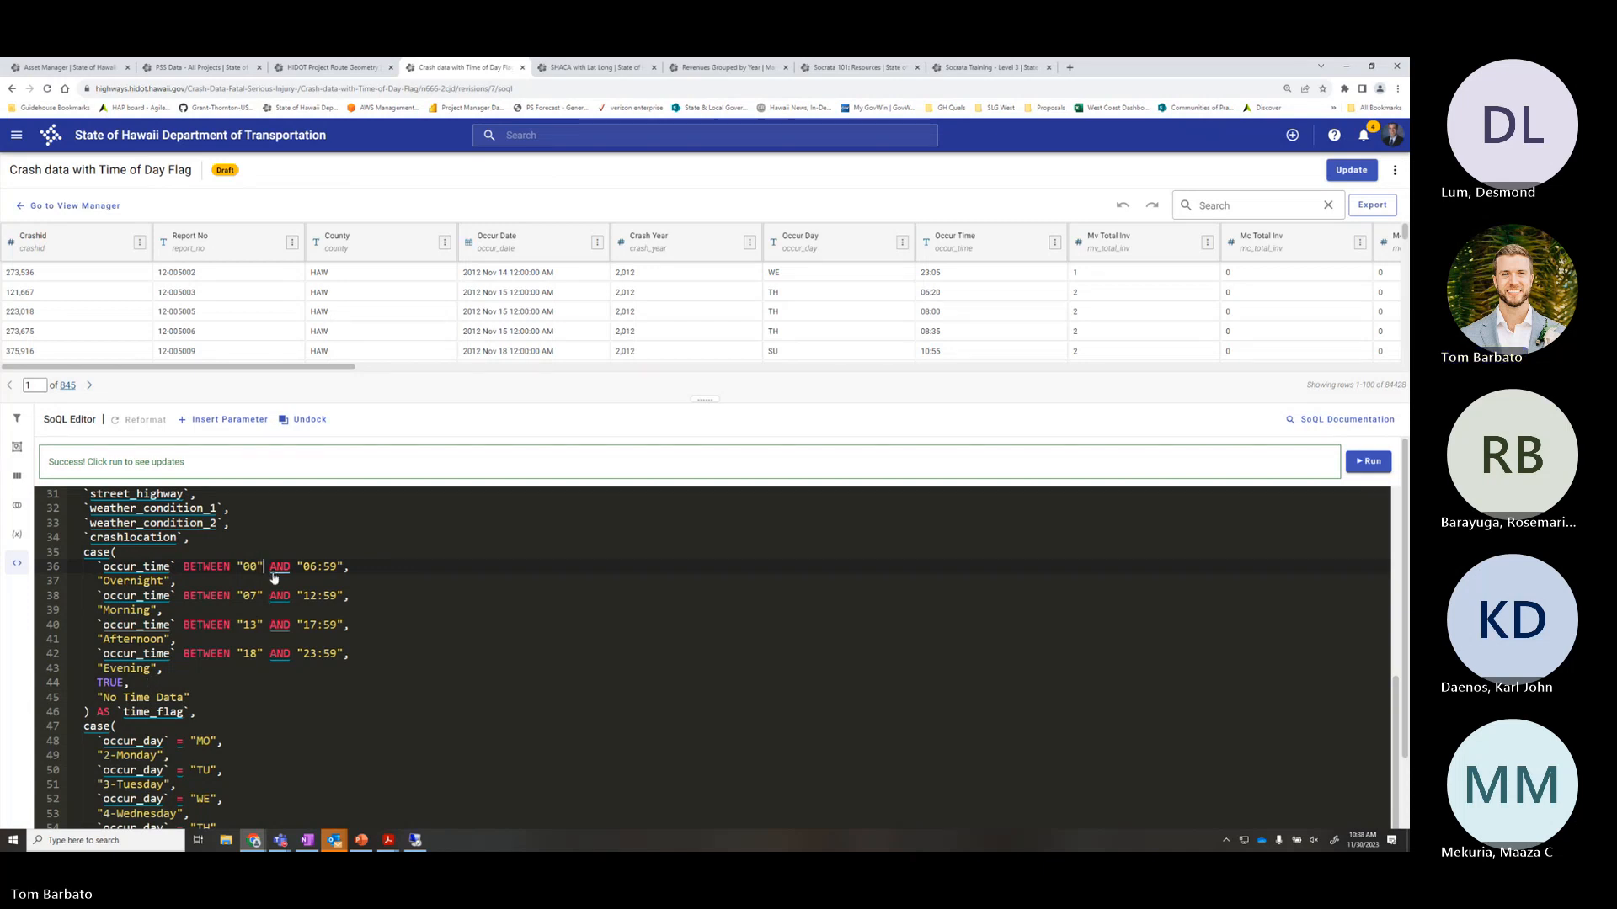
pyautogui.moveTo(133, 684); pyautogui.dragTo(70, 684)
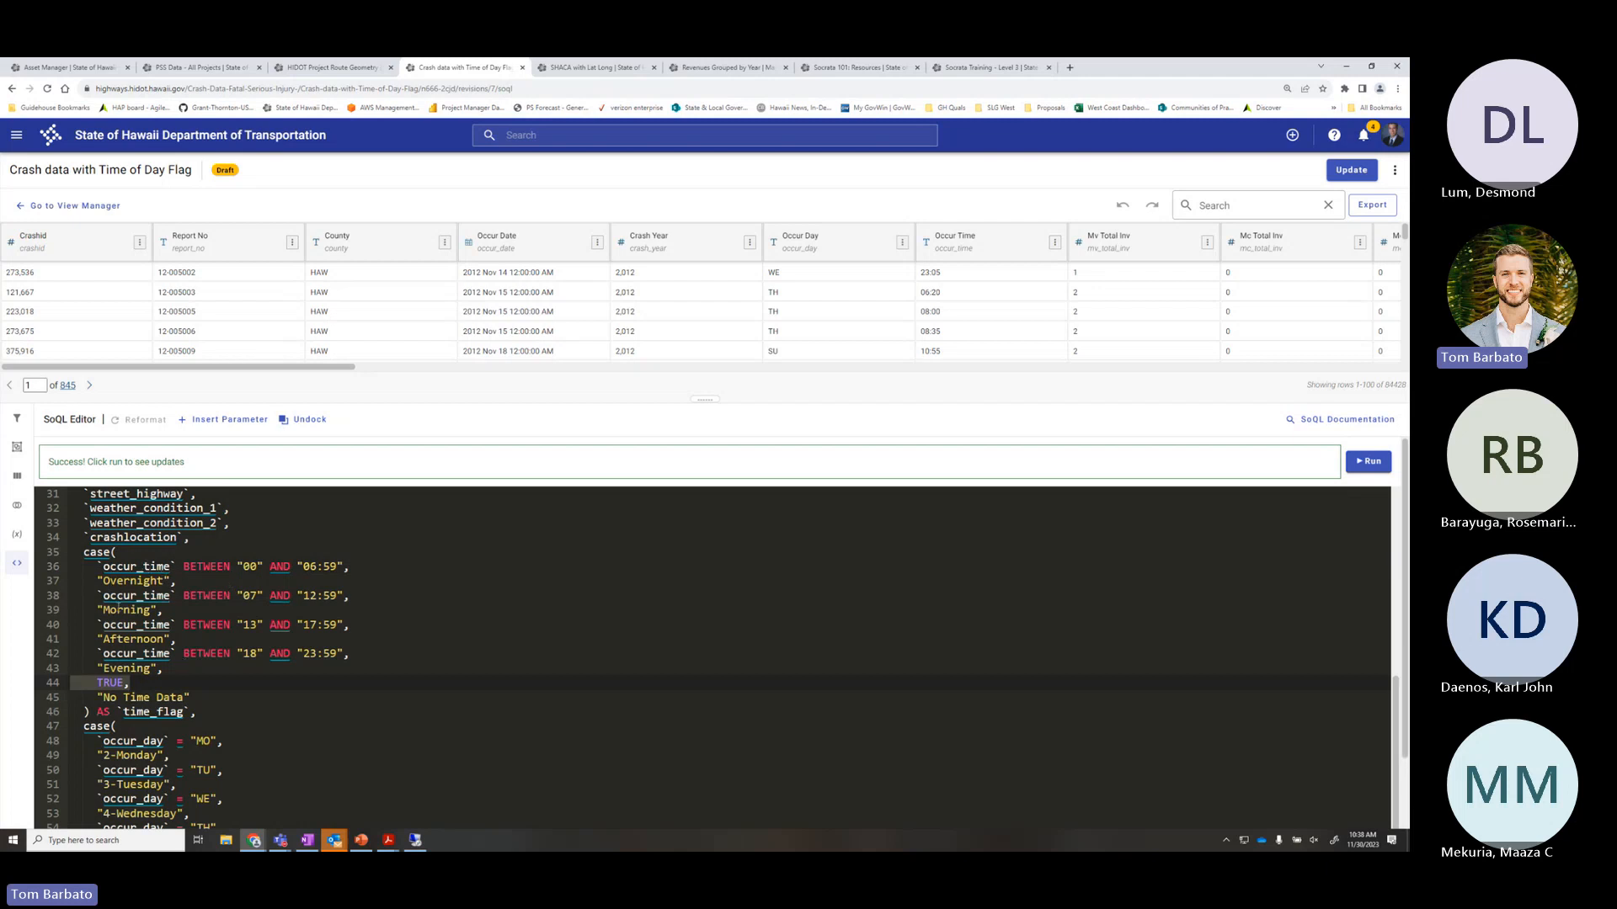
pyautogui.click(178, 682)
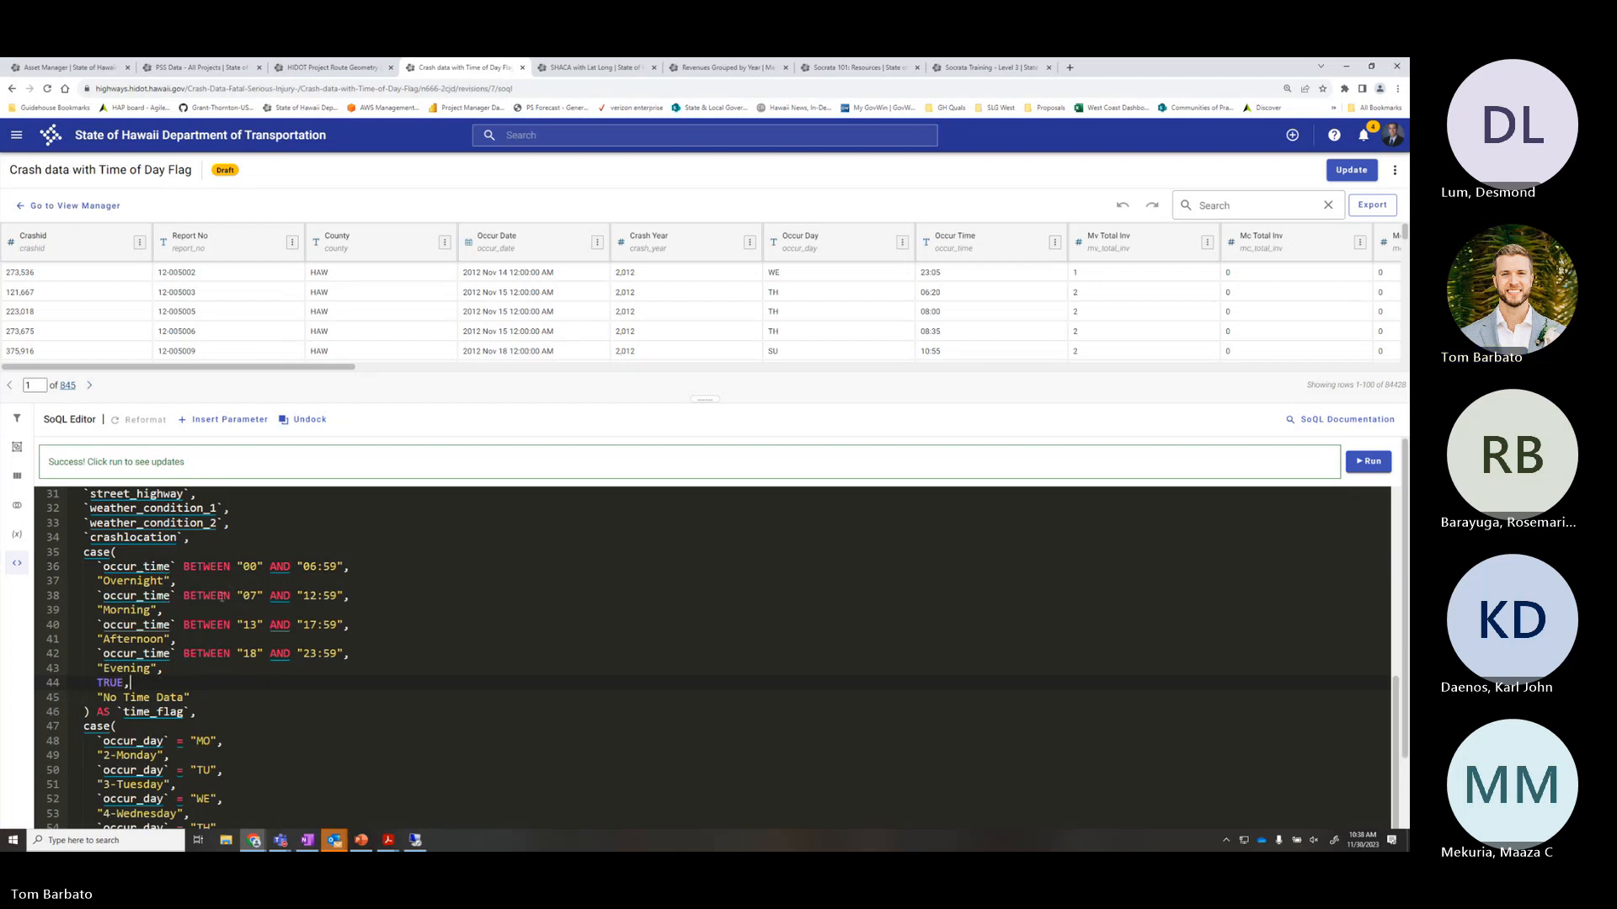
pyautogui.moveTo(167, 668); pyautogui.dragTo(180, 641)
pyautogui.click(98, 682)
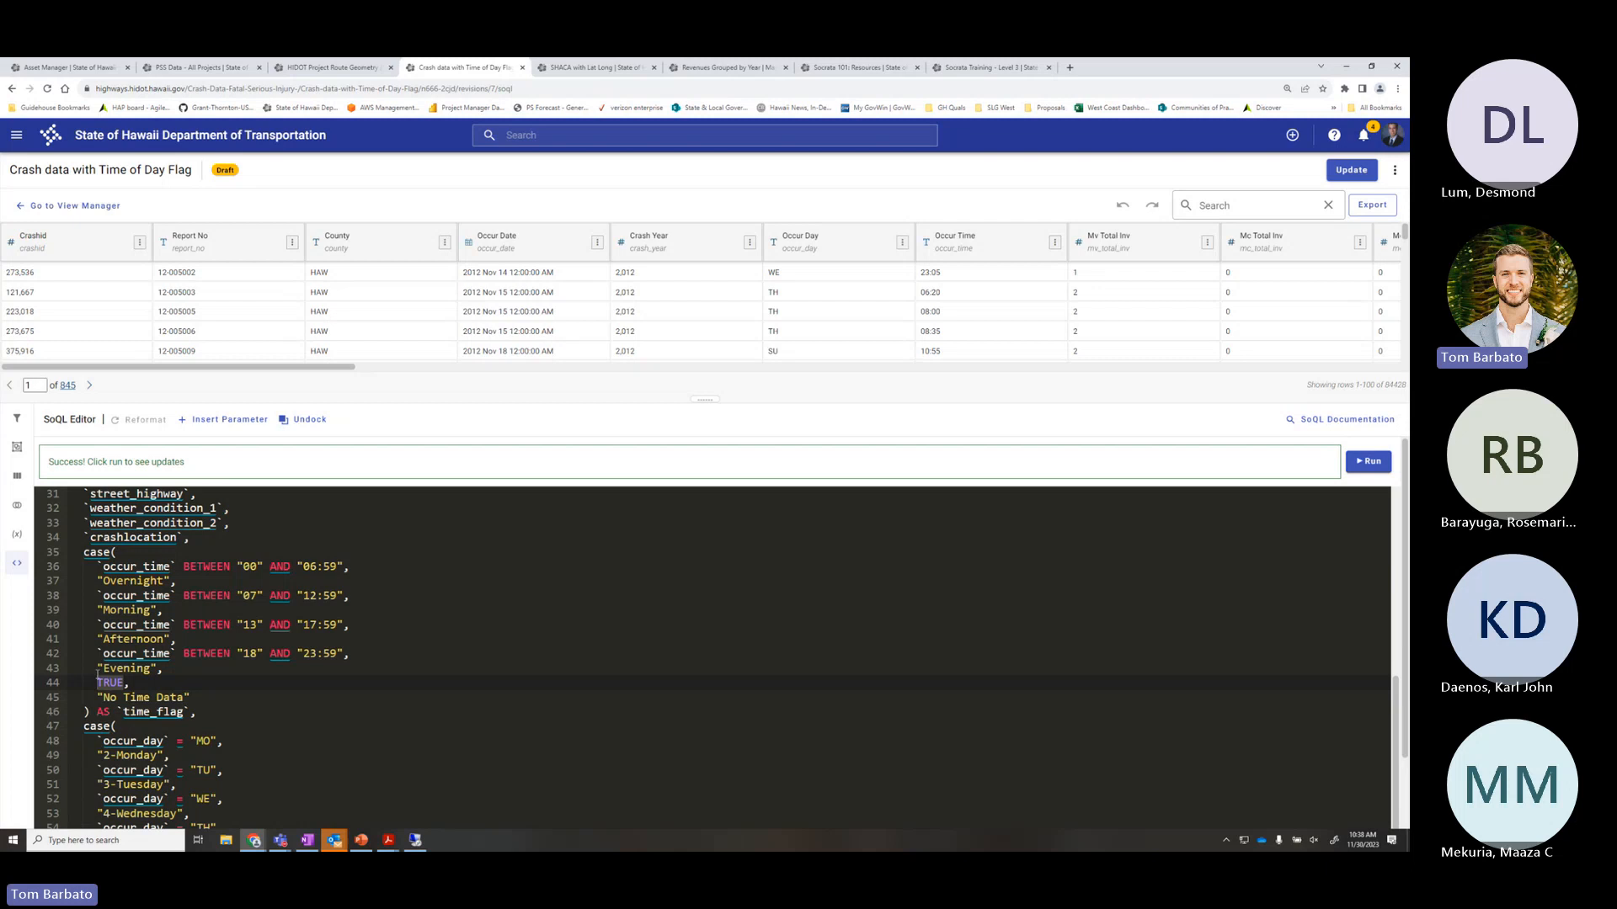
pyautogui.click(186, 684)
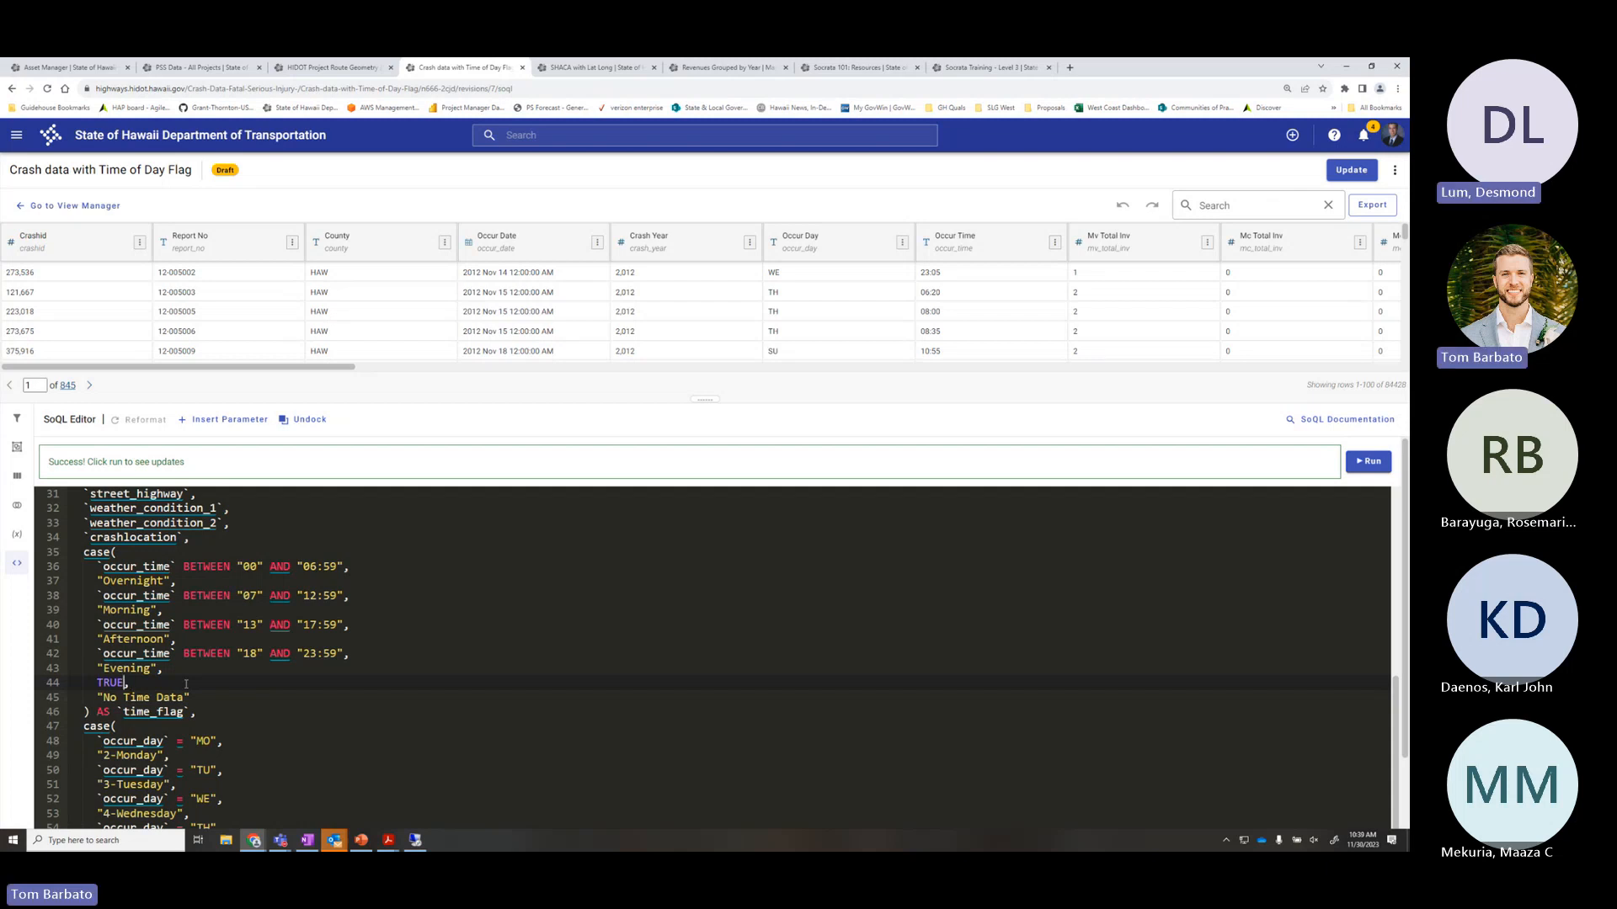
# Change the line 44 fallback condition from TRUE to False and rerun the query
pyautogui.press('BackSpace')
pyautogui.press('BackSpace')
pyautogui.press('BackSpace')
pyautogui.press('BackSpace')
pyautogui.write('Fal')
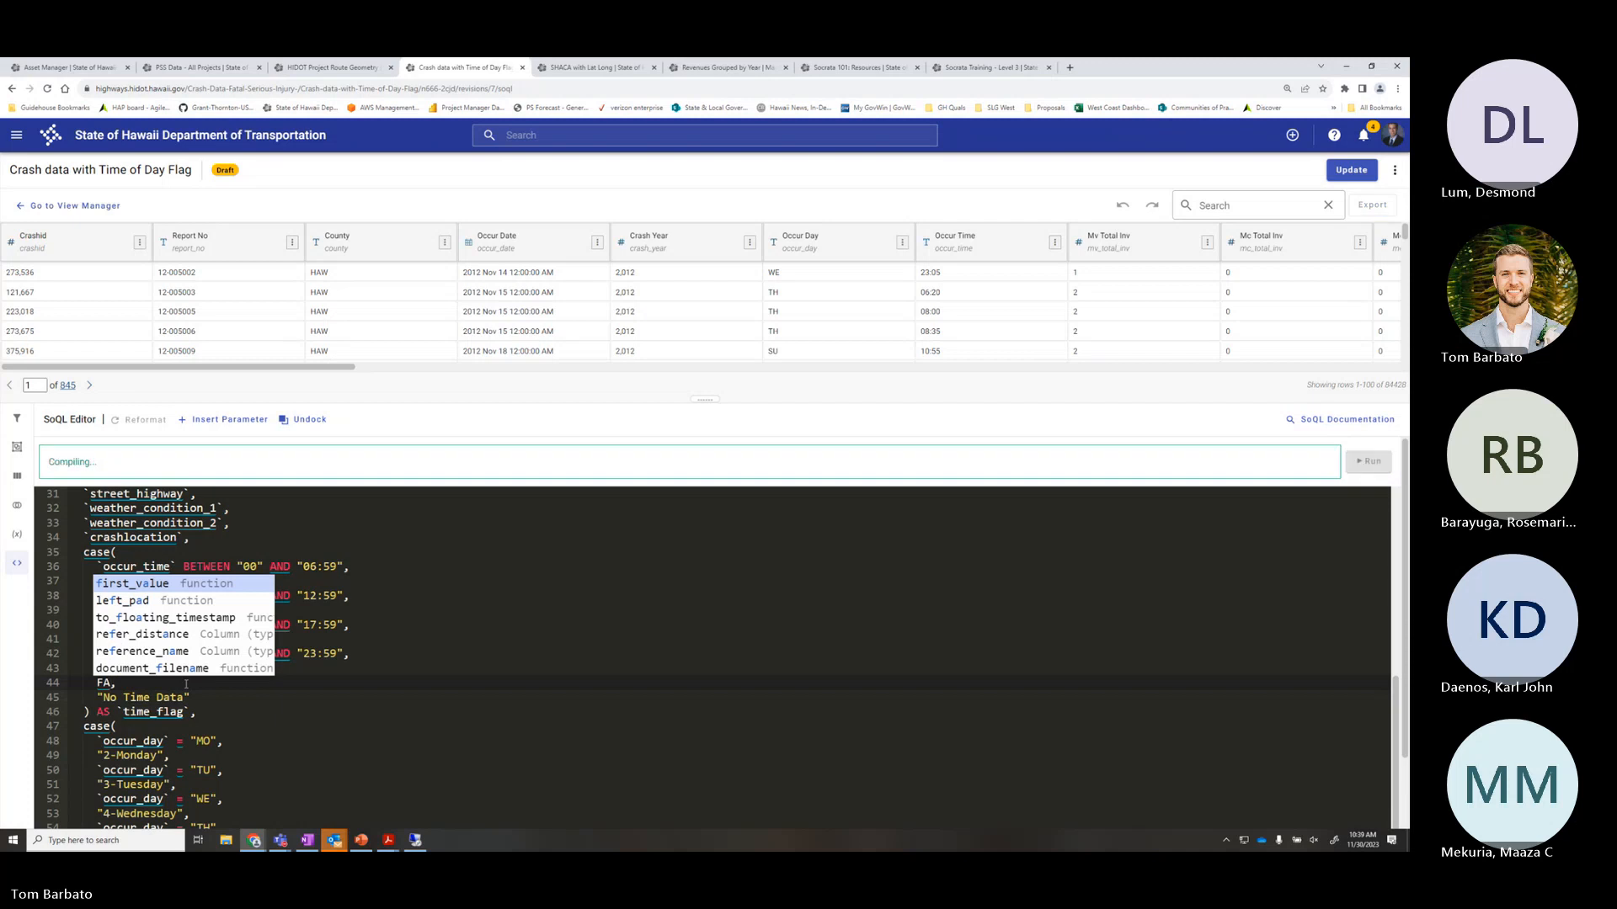
pyautogui.write('se')
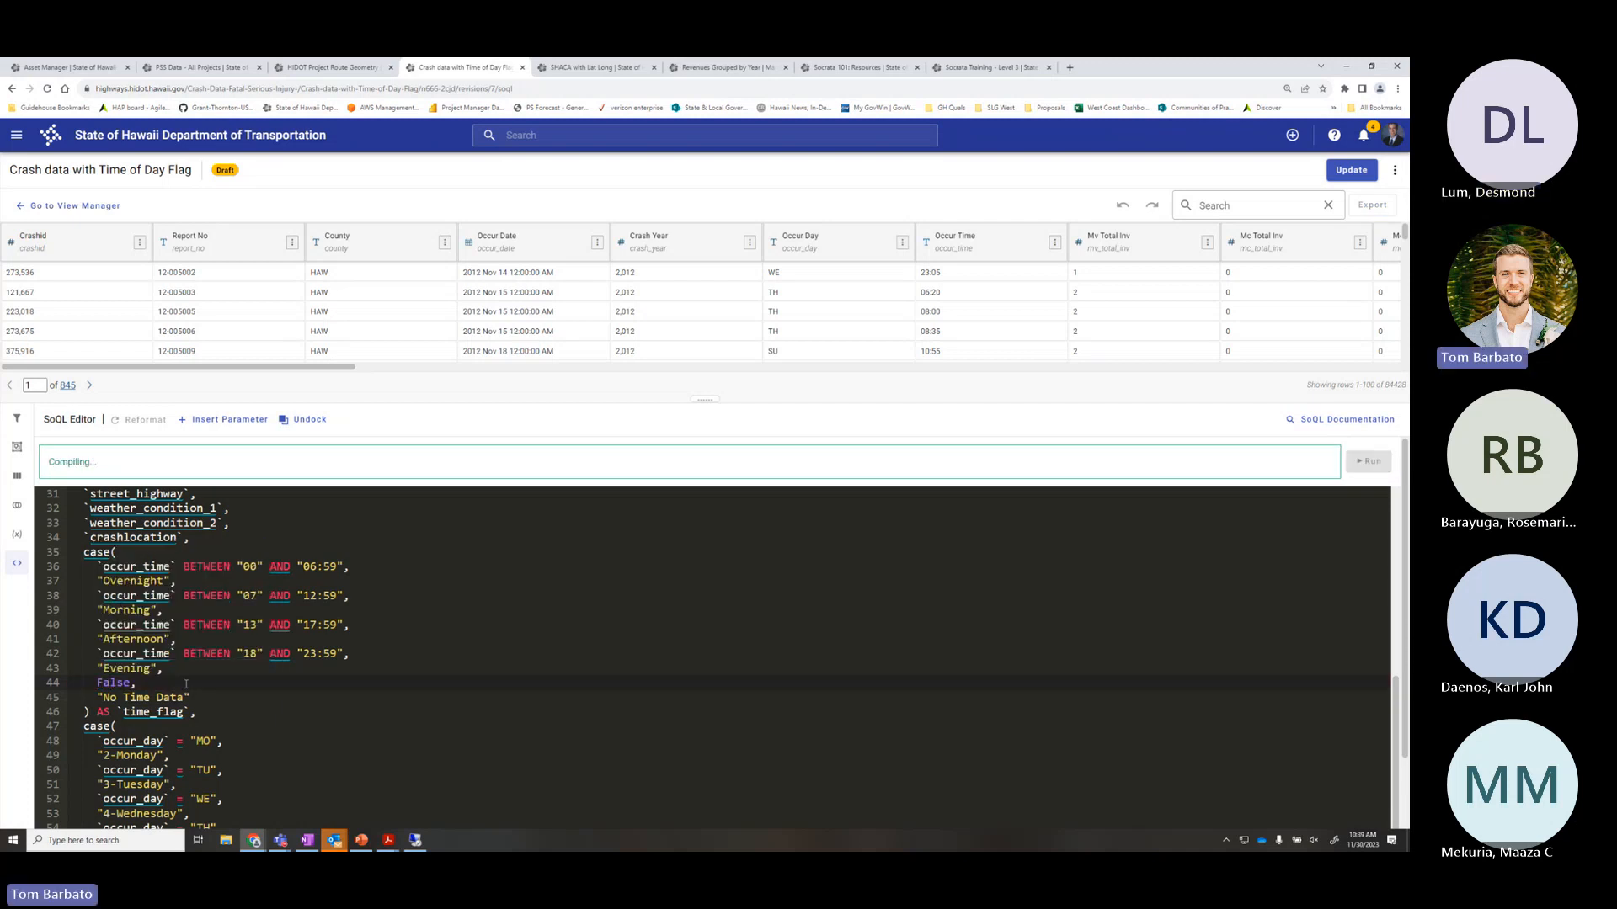
pyautogui.click(1365, 464)
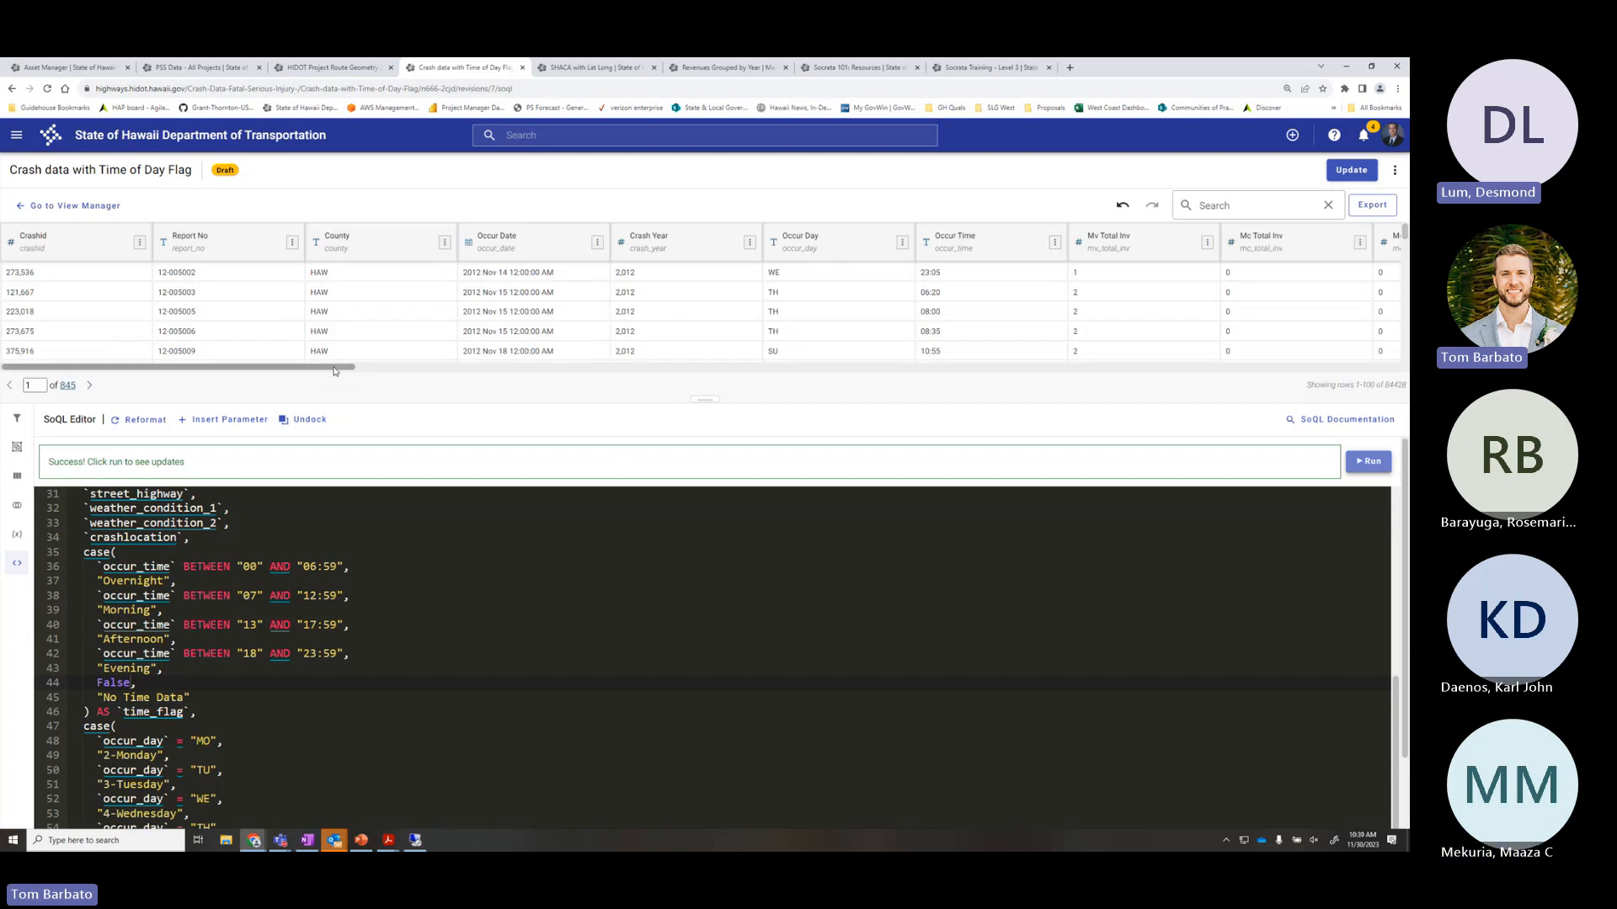
pyautogui.moveTo(338, 368)
pyautogui.mouseDown()
pyautogui.moveTo(1391, 358)
pyautogui.moveTo(347, 367)
pyautogui.mouseUp()
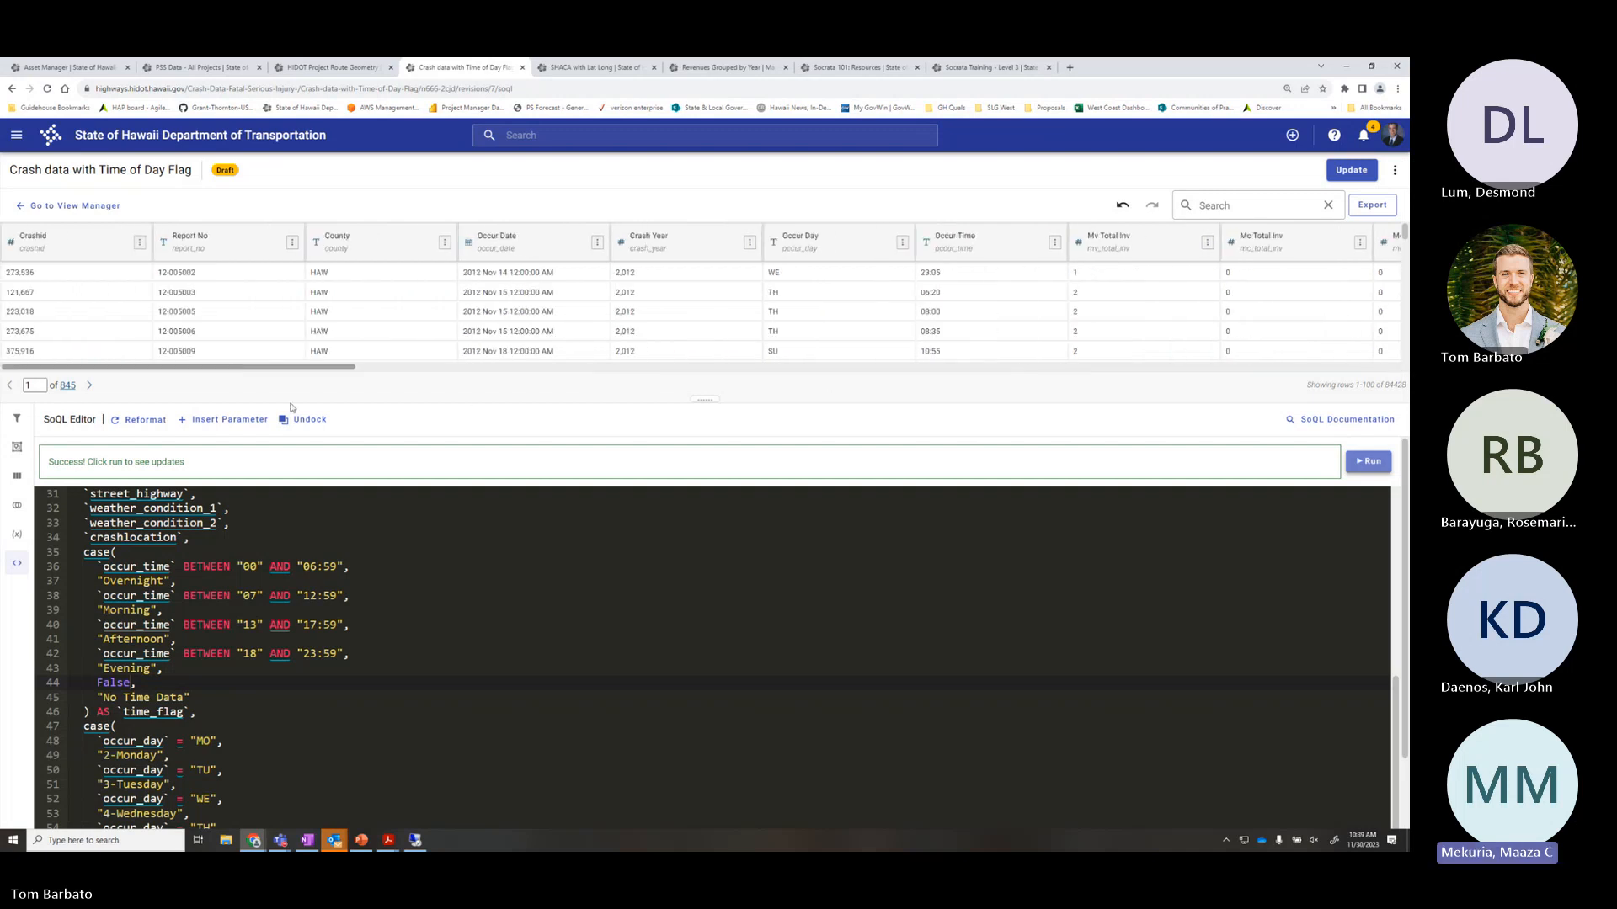
pyautogui.scroll(-1, 349, 634)
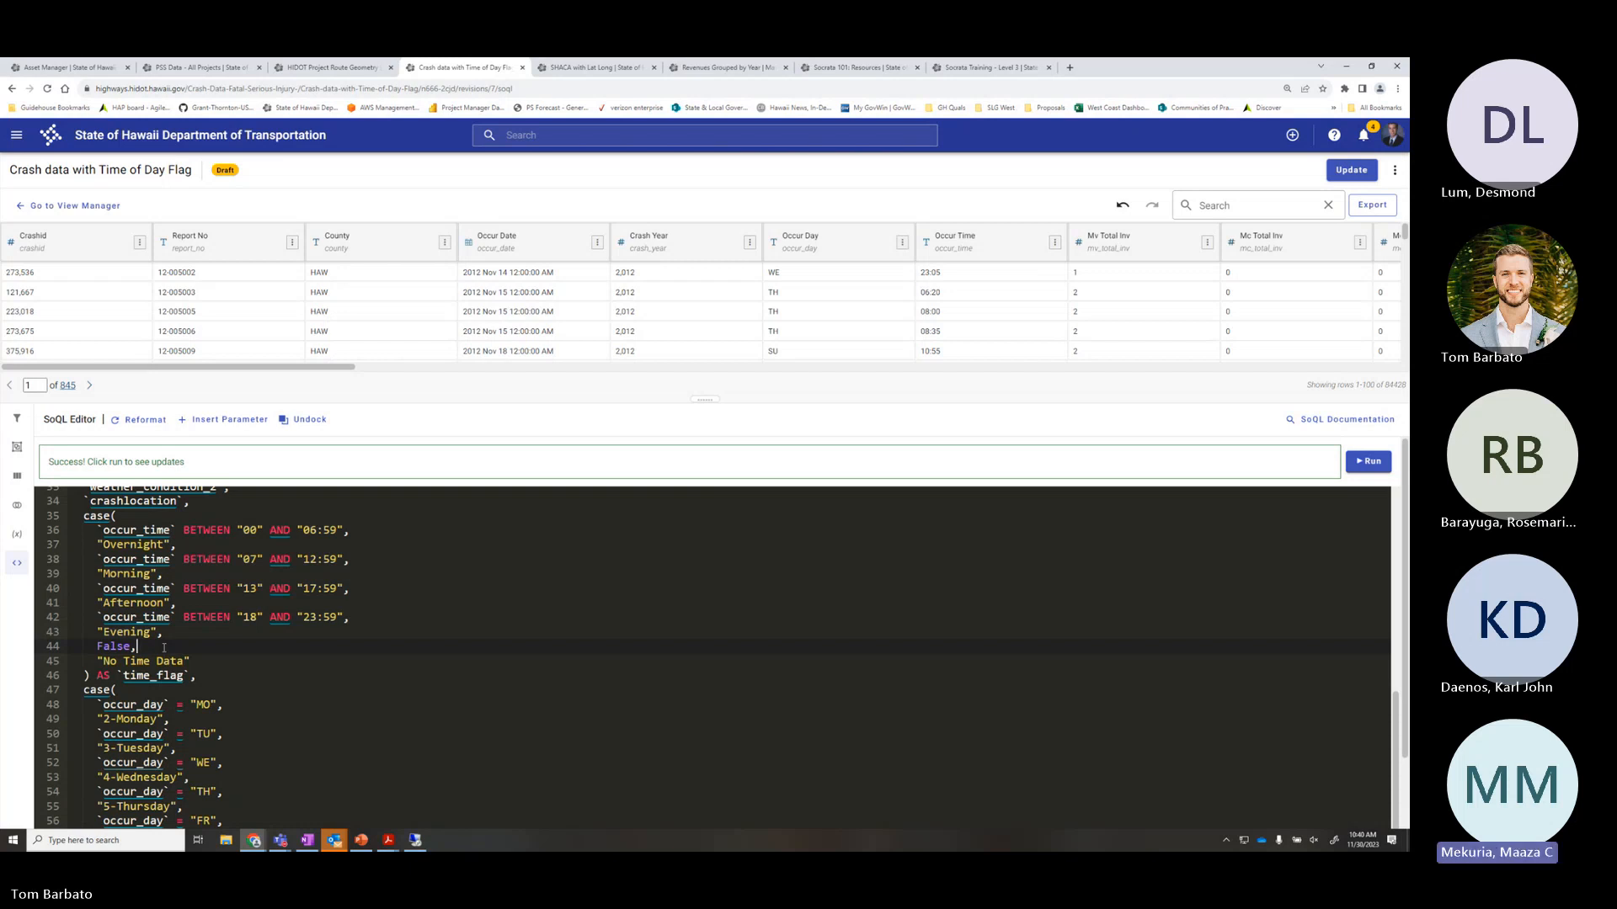
# Join the No Time Data and AS time_flag lines onto line 44 and rerun the query
pyautogui.click(98, 661)
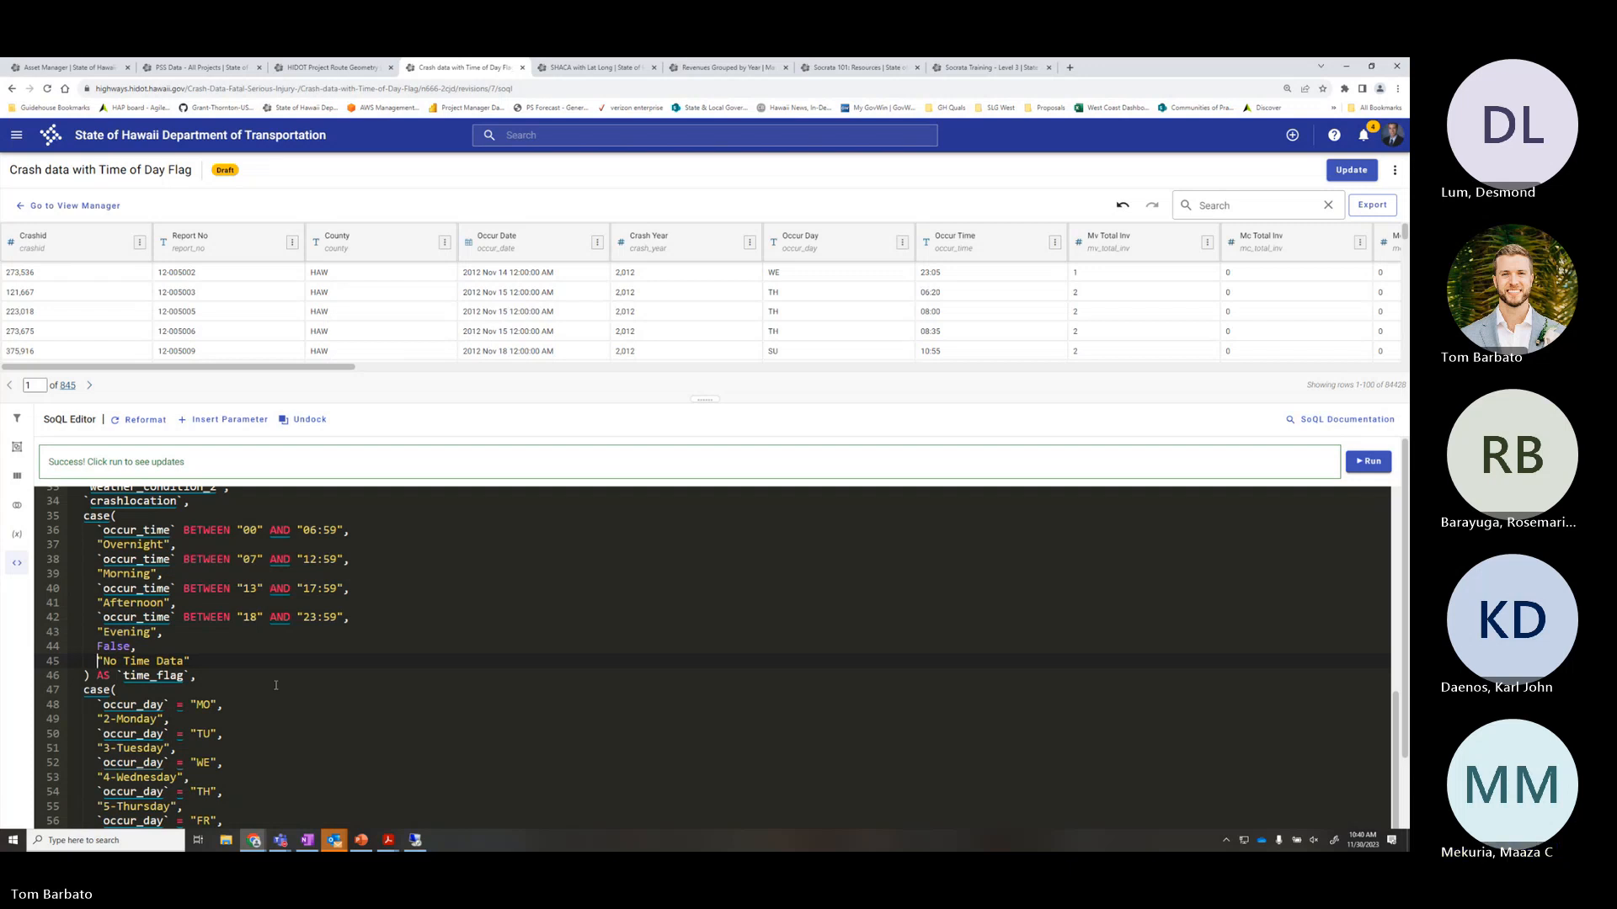
pyautogui.press('BackSpace')
pyautogui.press('BackSpace')
pyautogui.press('BackSpace')
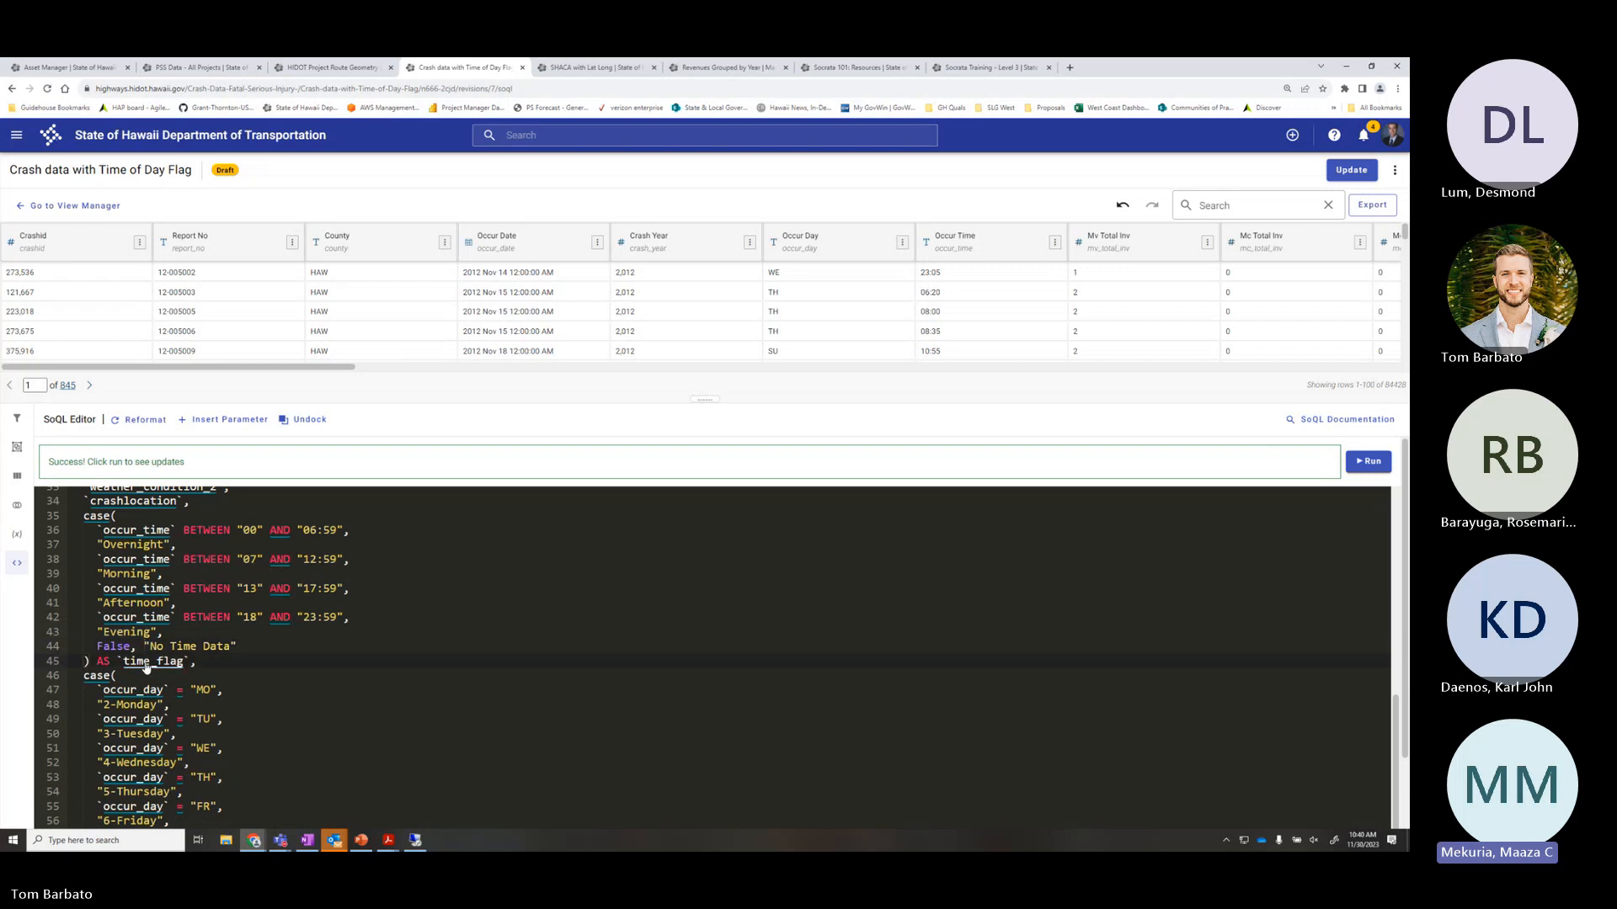
pyautogui.click(84, 662)
pyautogui.press('BackSpace')
pyautogui.press('BackSpace')
pyautogui.press('BackSpace')
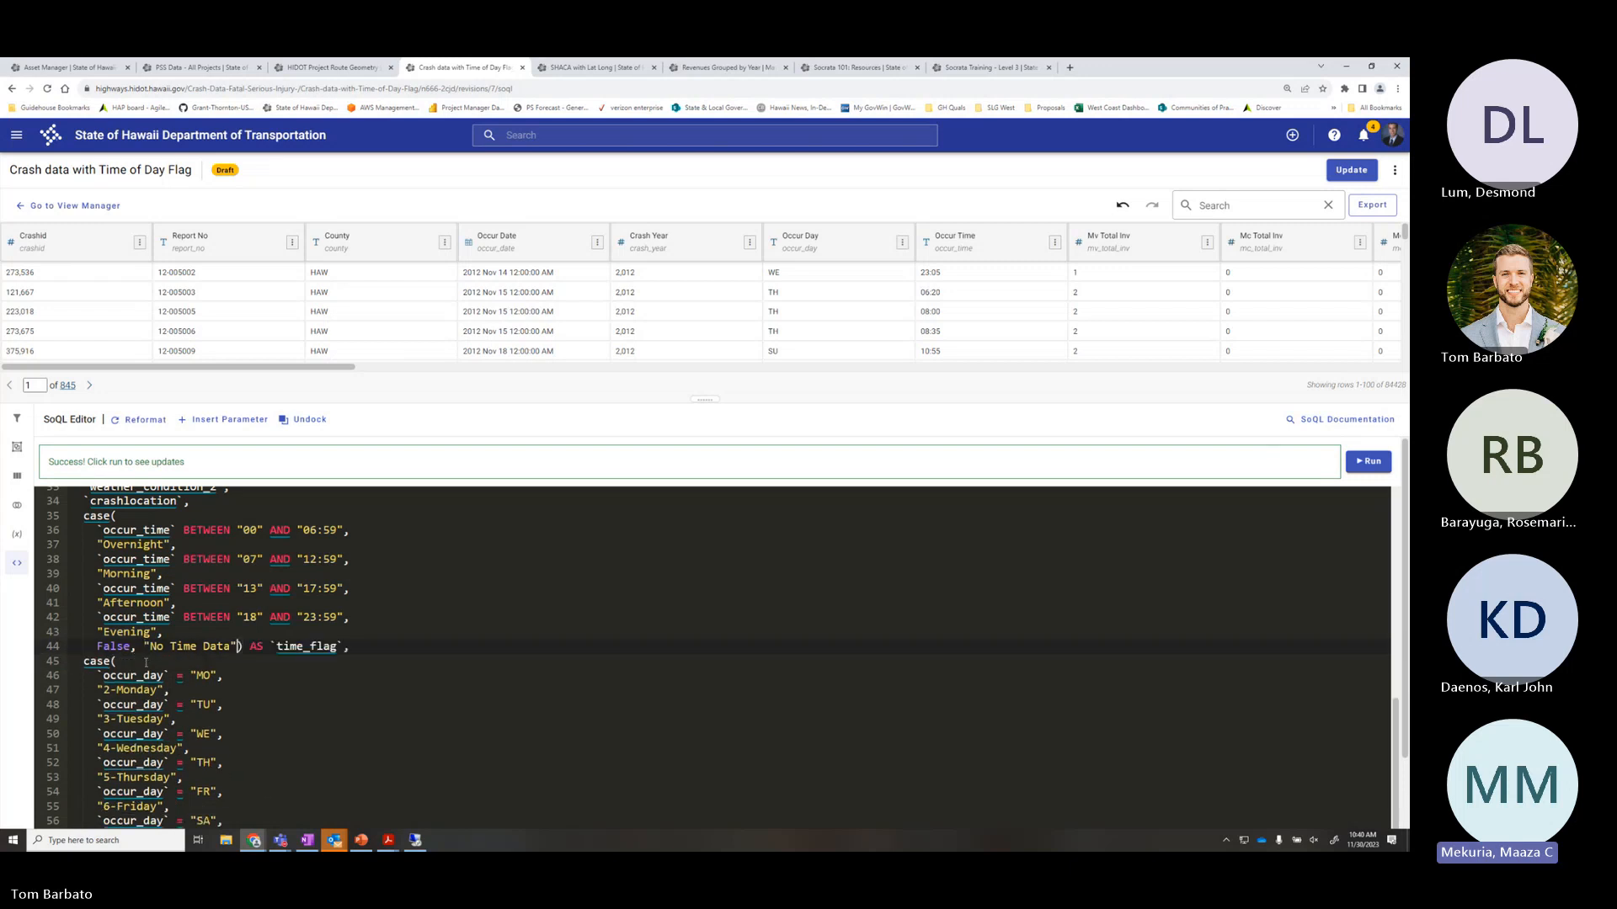
pyautogui.click(1367, 461)
# Change False back to True on line 44 and rerun the query
pyautogui.doubleClick(112, 647)
pyautogui.write('True')
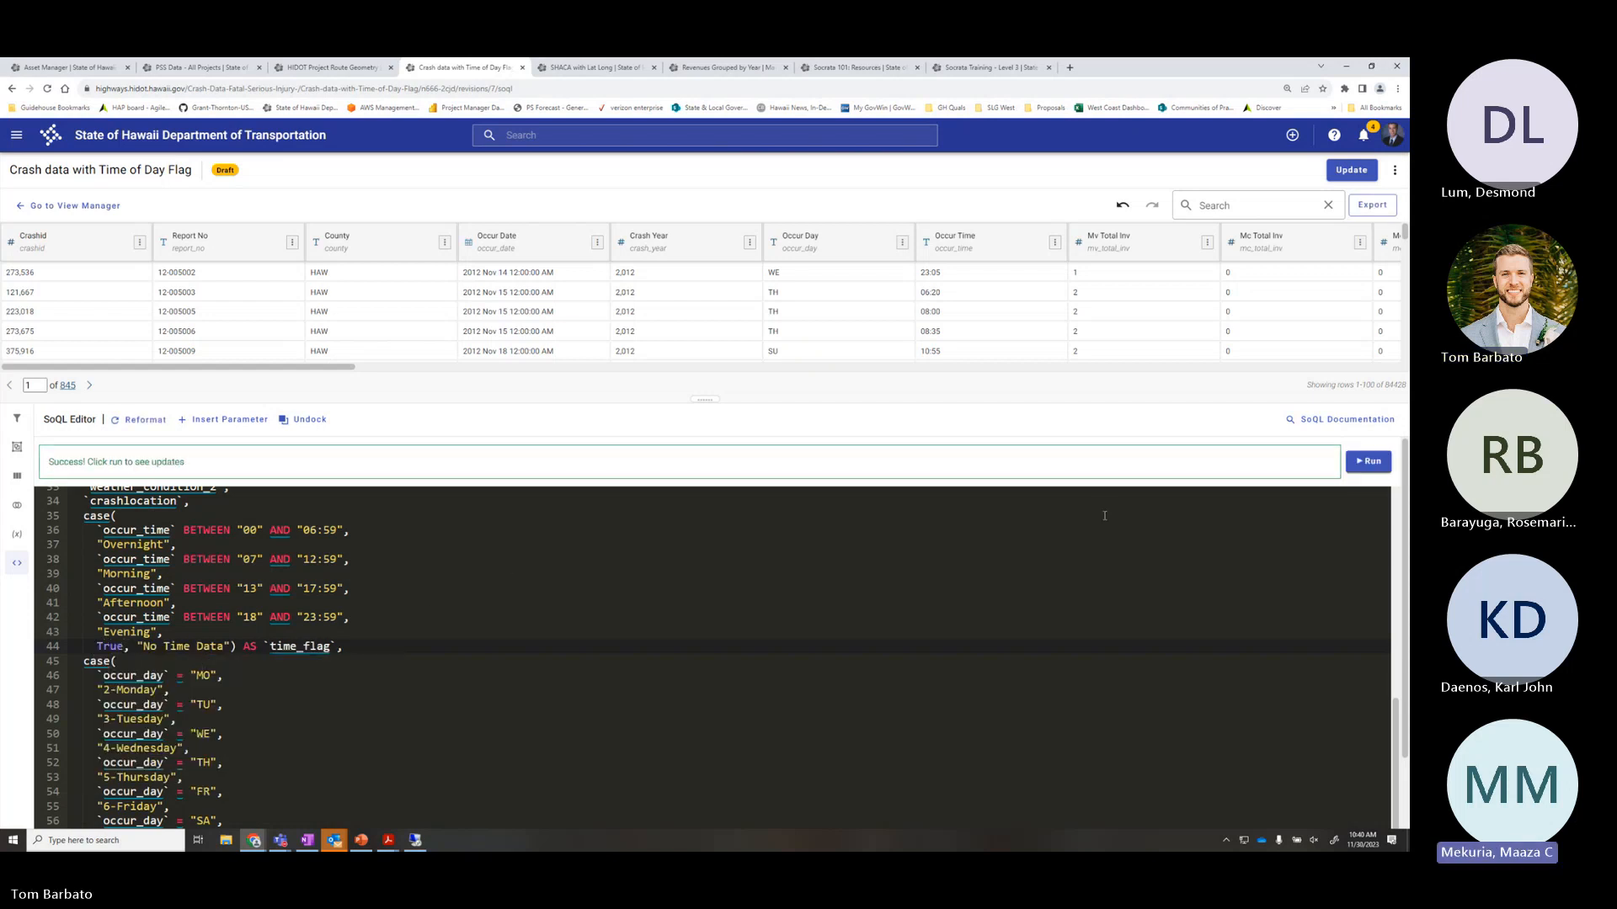
pyautogui.click(1368, 461)
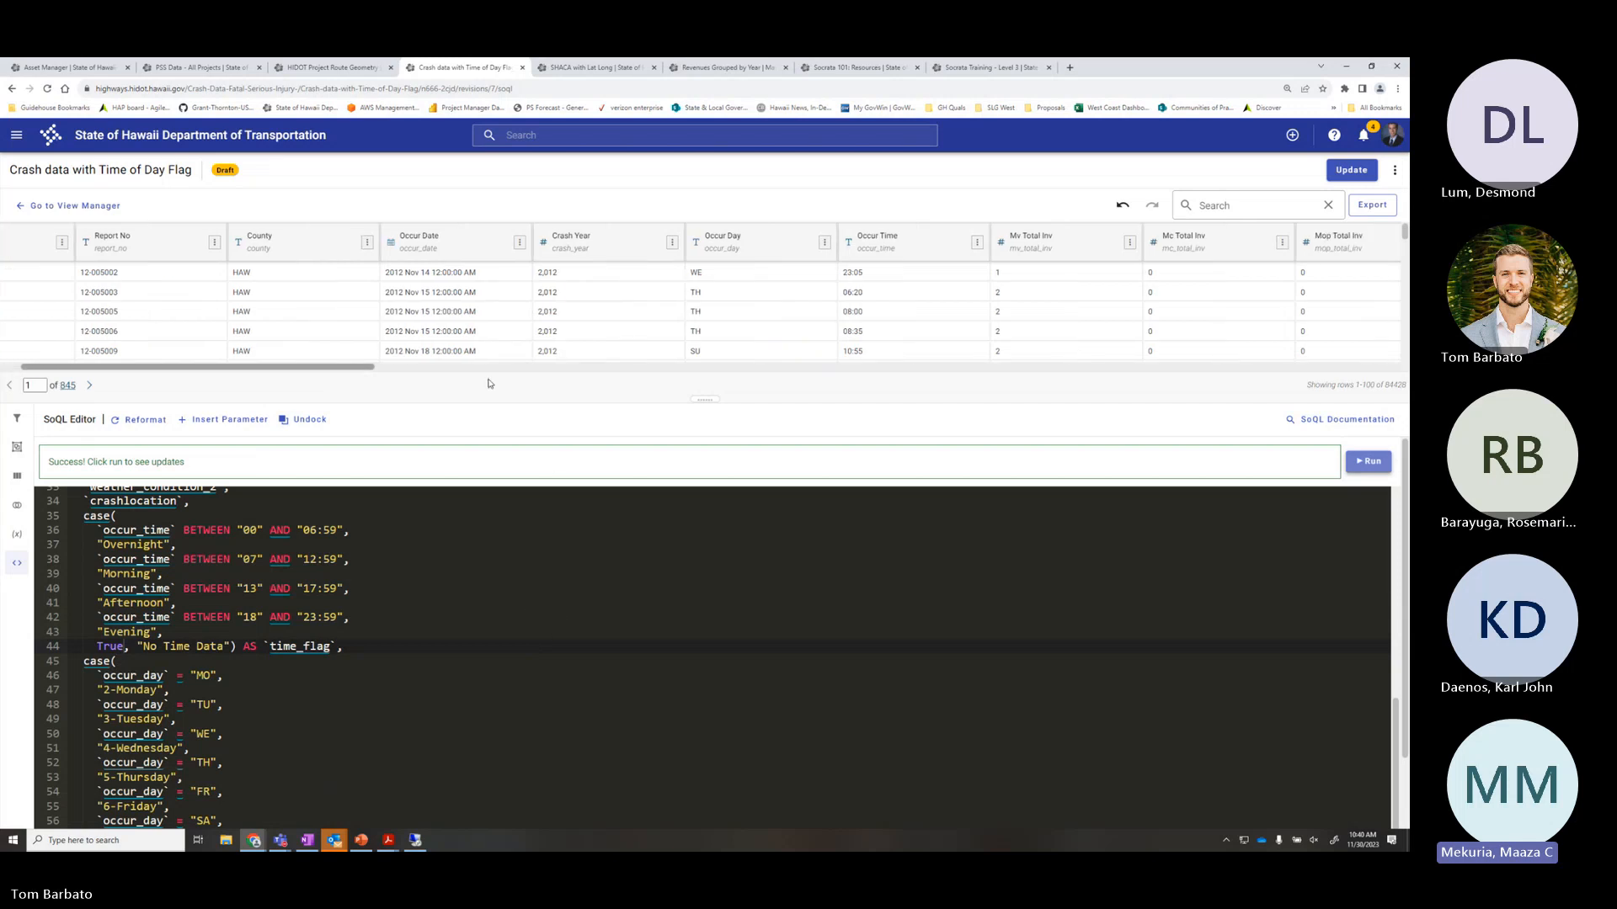
# Scroll the preview to time_flag, day_flag and am_pm_peak, confirming a No Time Data row
pyautogui.moveTo(328, 371); pyautogui.dragTo(1407, 379)
pyautogui.scroll(-2, 1017, 310)
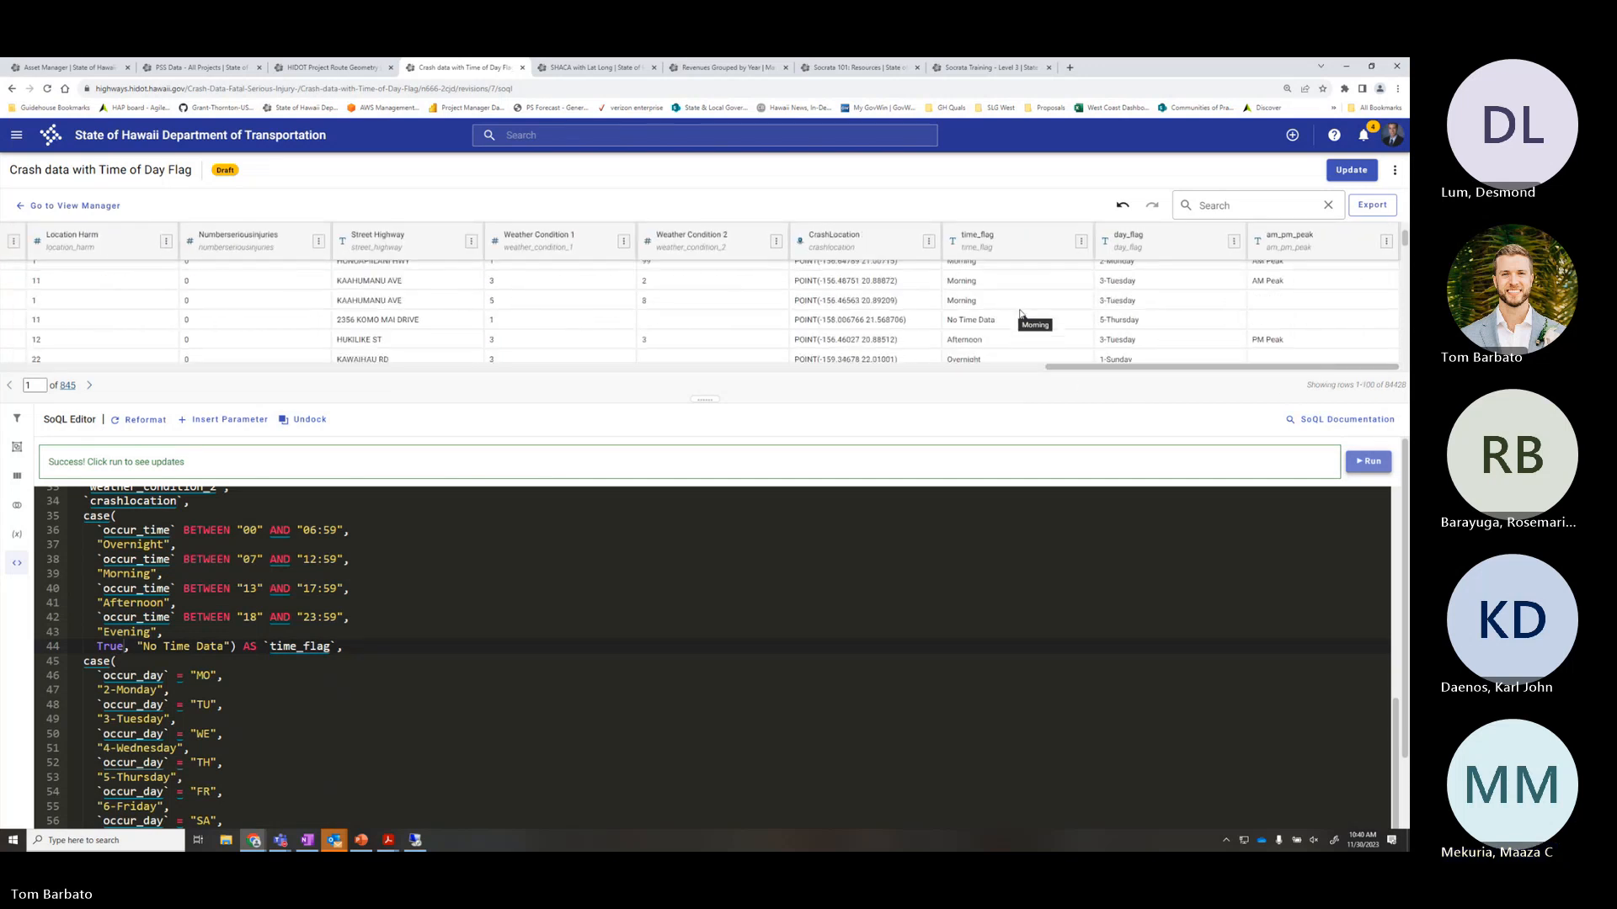
pyautogui.moveTo(1009, 324); pyautogui.dragTo(937, 325)
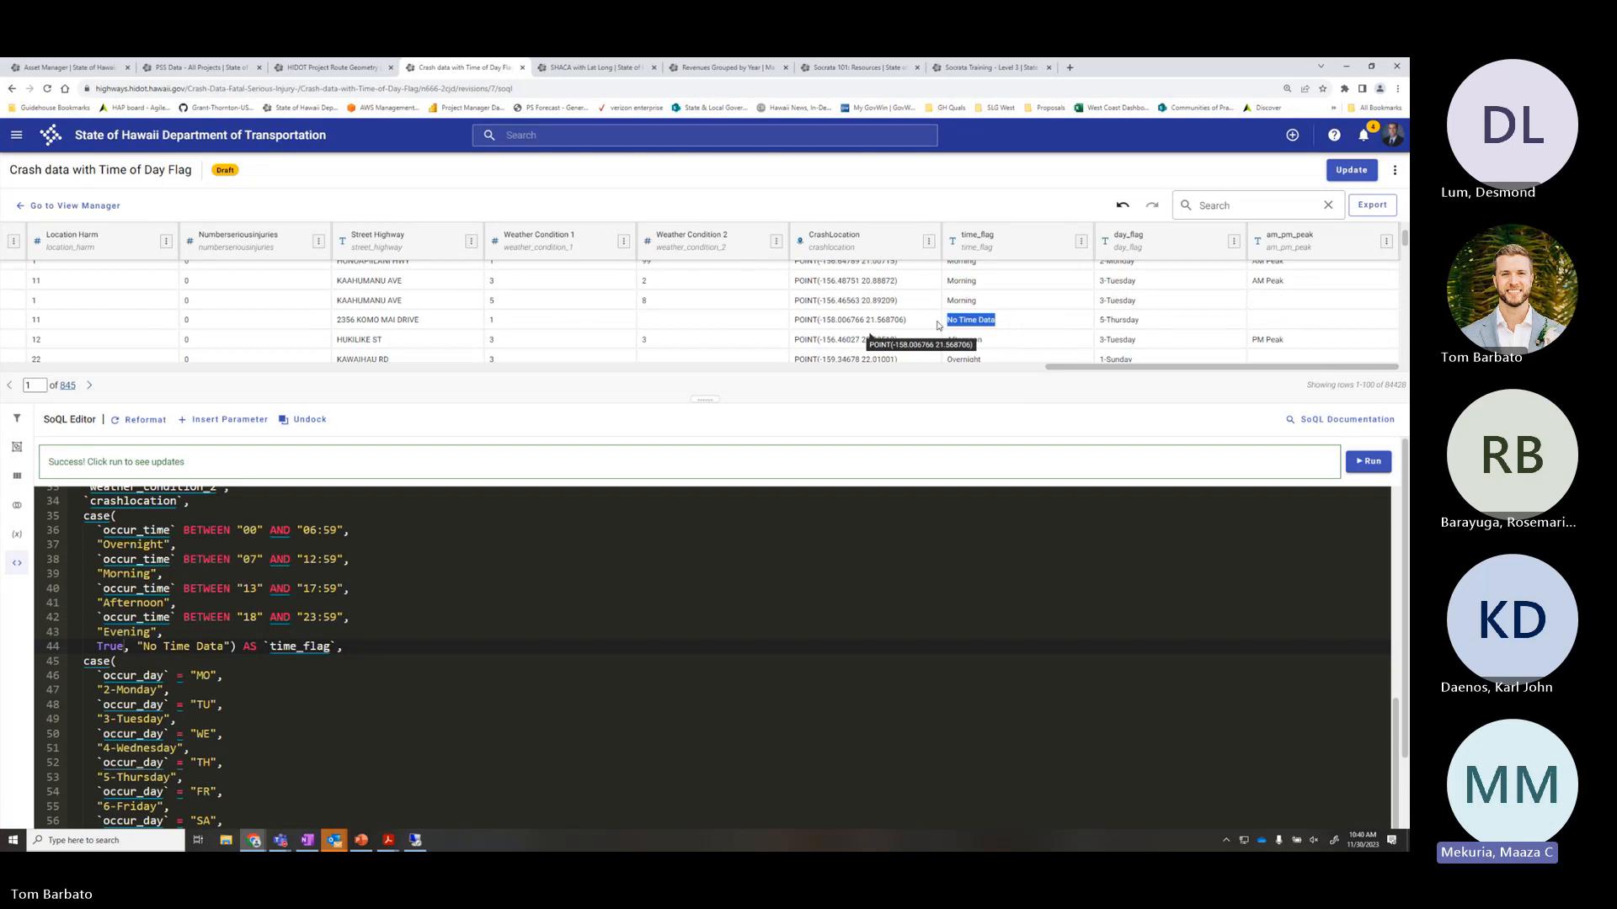
pyautogui.moveTo(1086, 368); pyautogui.dragTo(189, 376)
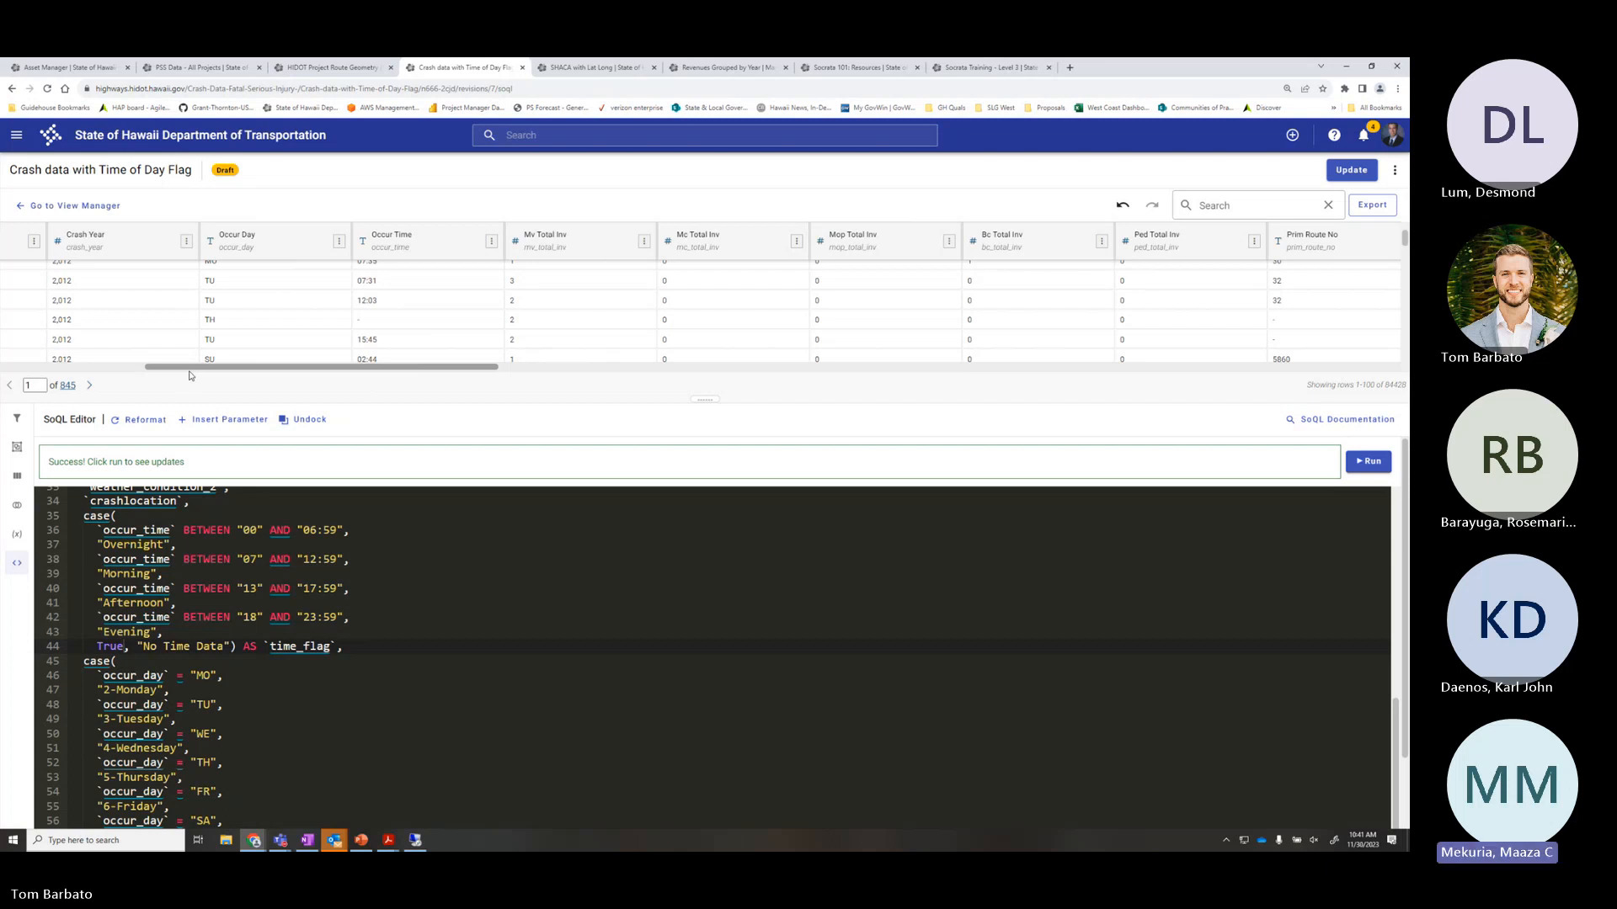
pyautogui.moveTo(190, 372); pyautogui.dragTo(1034, 400)
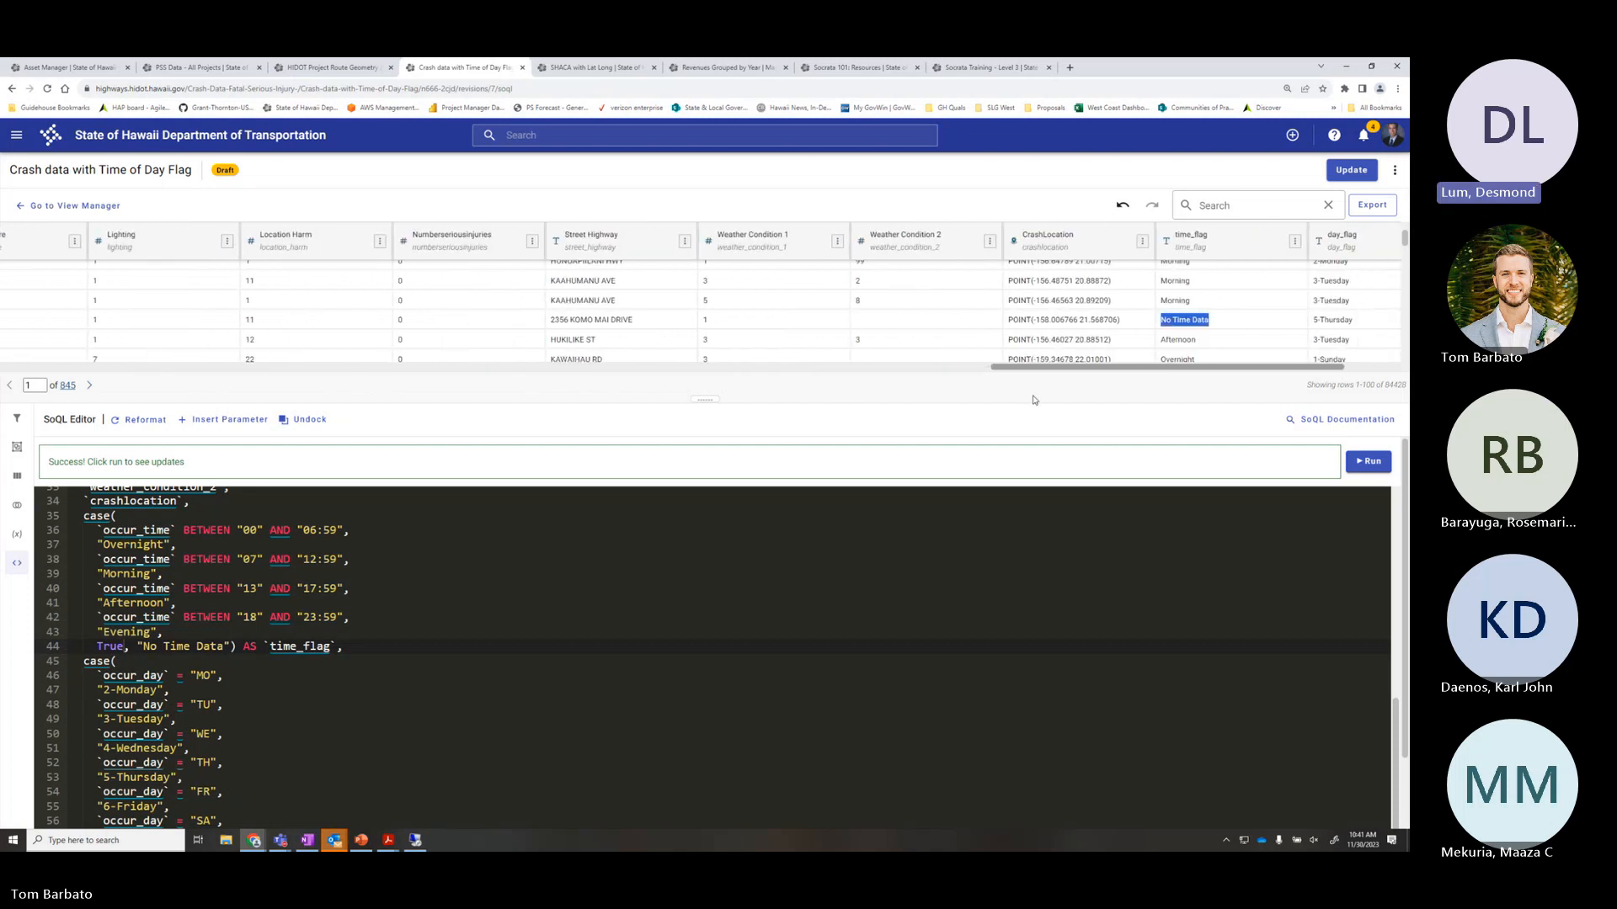
pyautogui.click(357, 645)
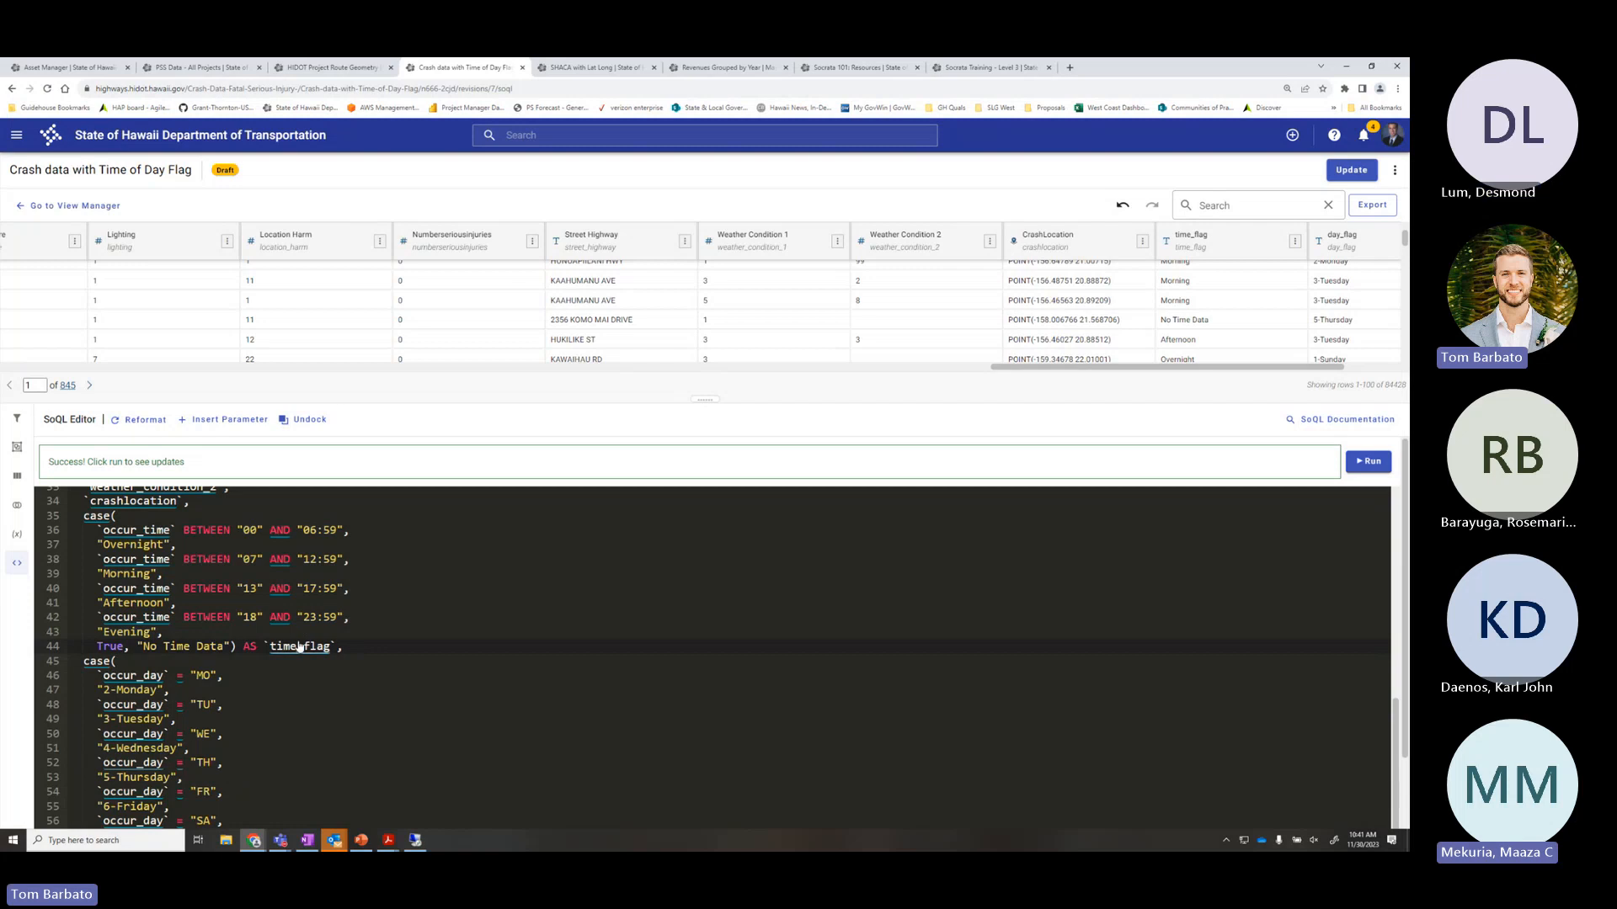
# Remove 'is null' before BETWEEN in the line 42 Evening condition and run the query
pyautogui.click(106, 620)
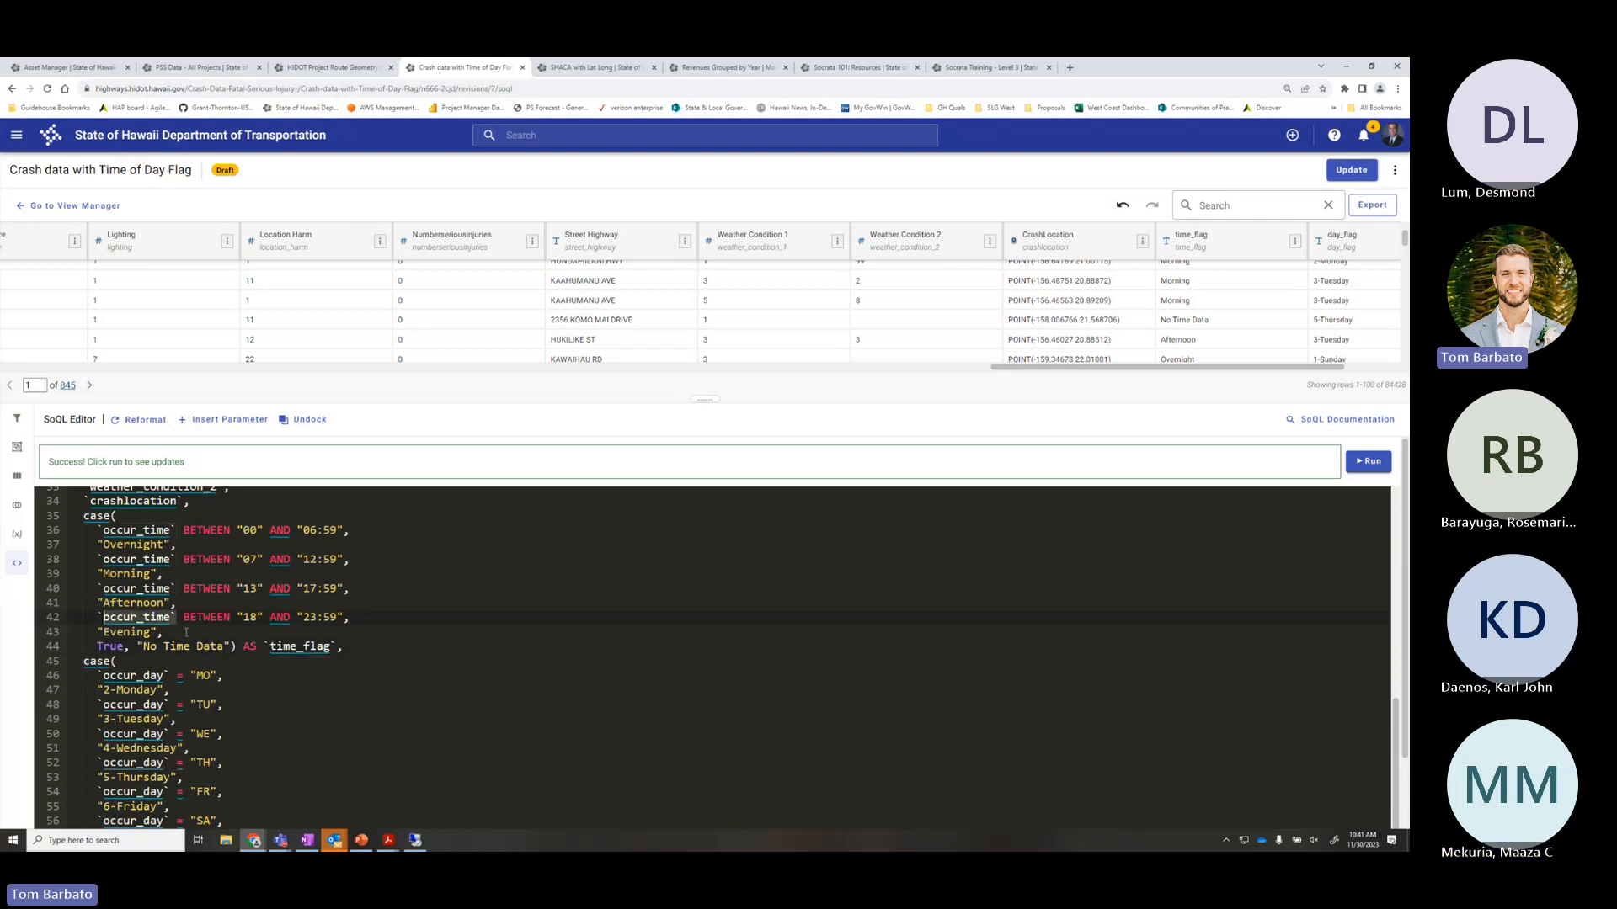
pyautogui.click(180, 623)
pyautogui.write('is null')
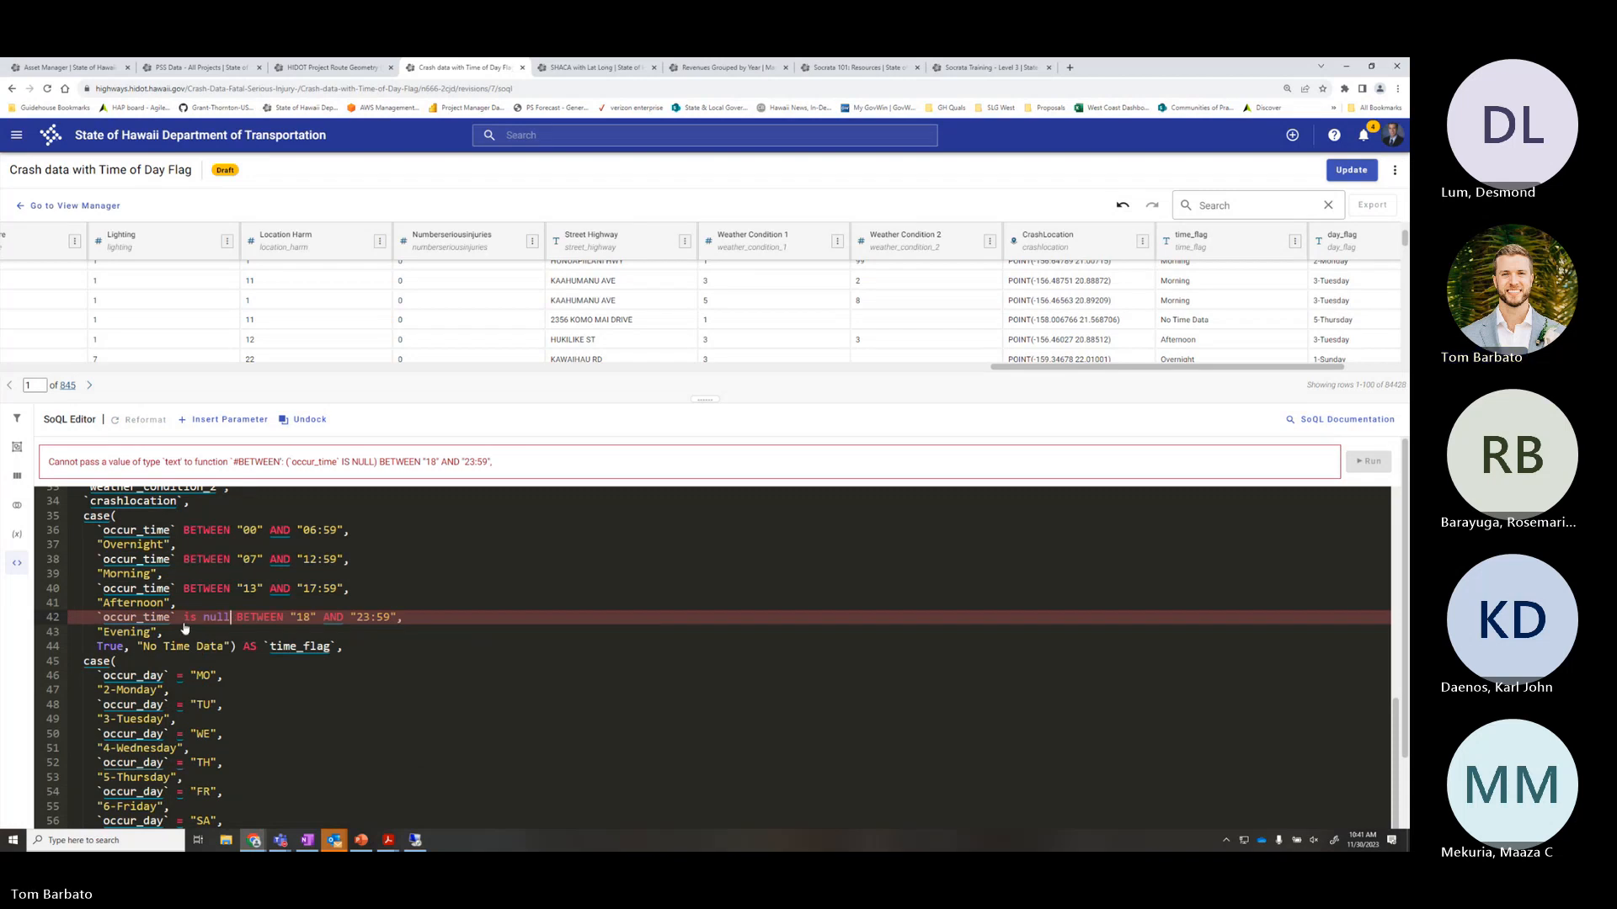
pyautogui.press('BackSpace')
pyautogui.press('BackSpace')
pyautogui.press('BackSpace')
pyautogui.press('BackSpace')
pyautogui.press('BackSpace')
pyautogui.press('BackSpace')
pyautogui.press('BackSpace')
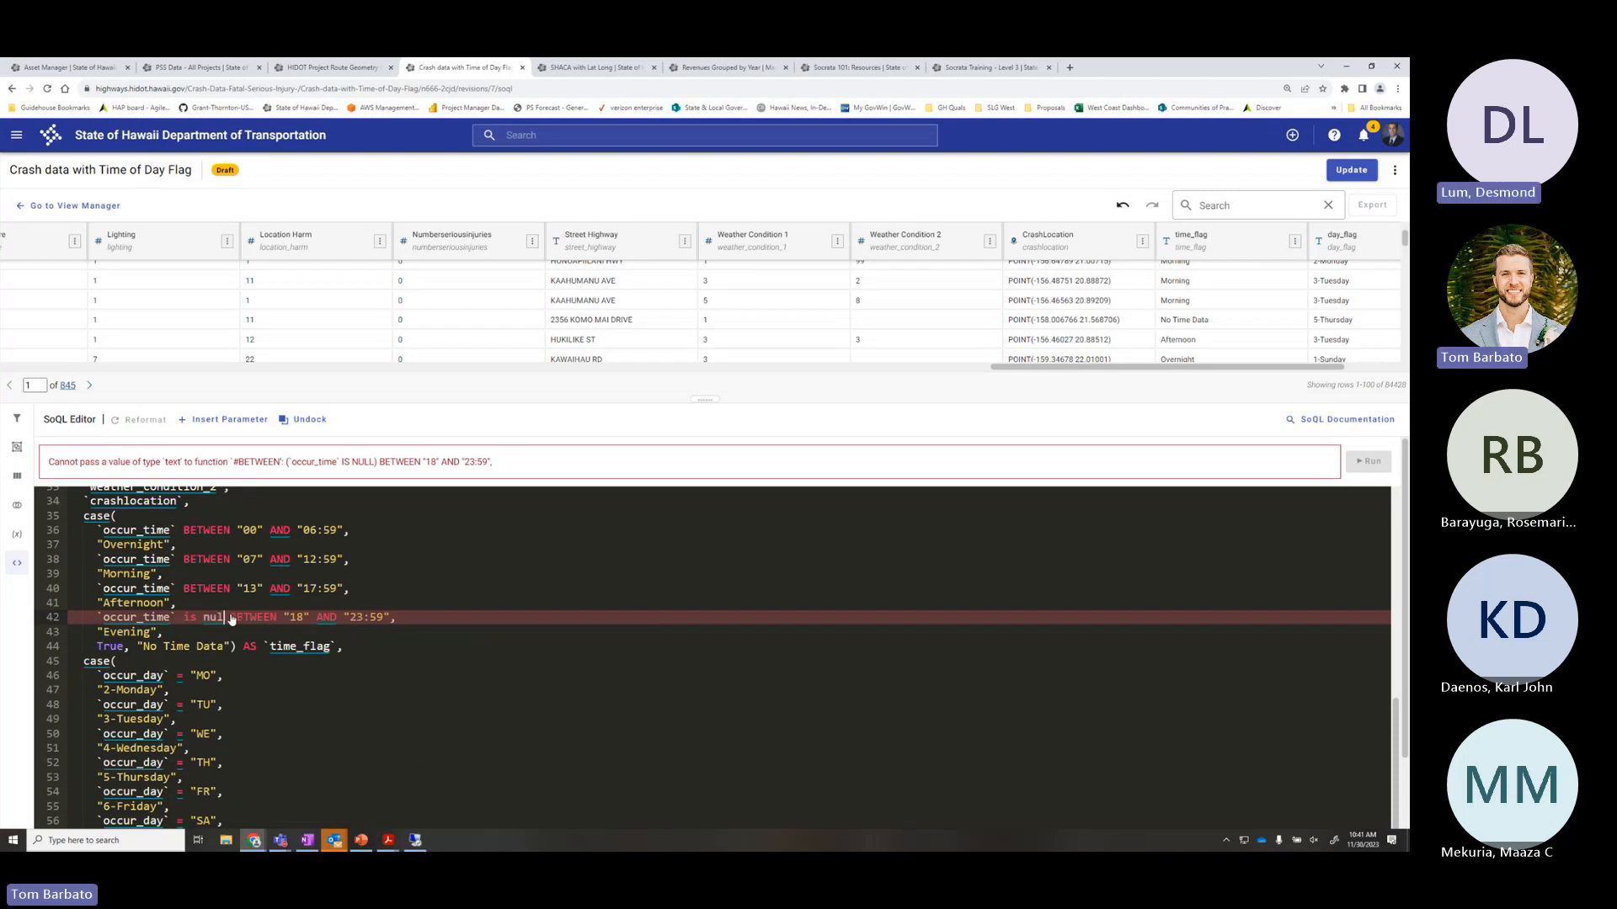
pyautogui.press('BackSpace')
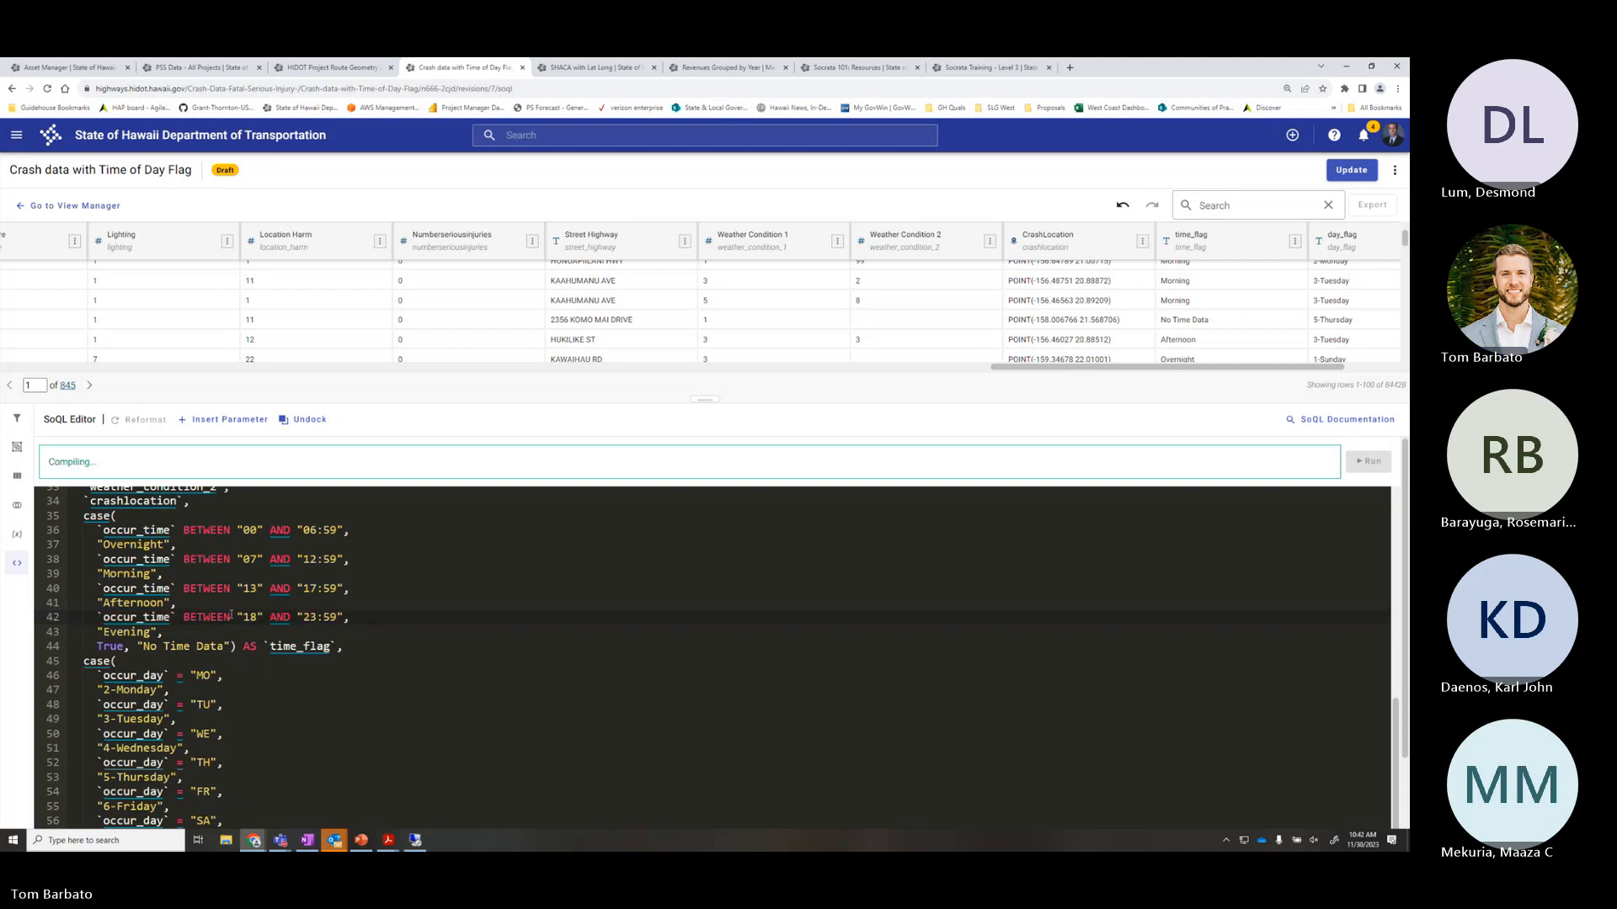
pyautogui.click(373, 617)
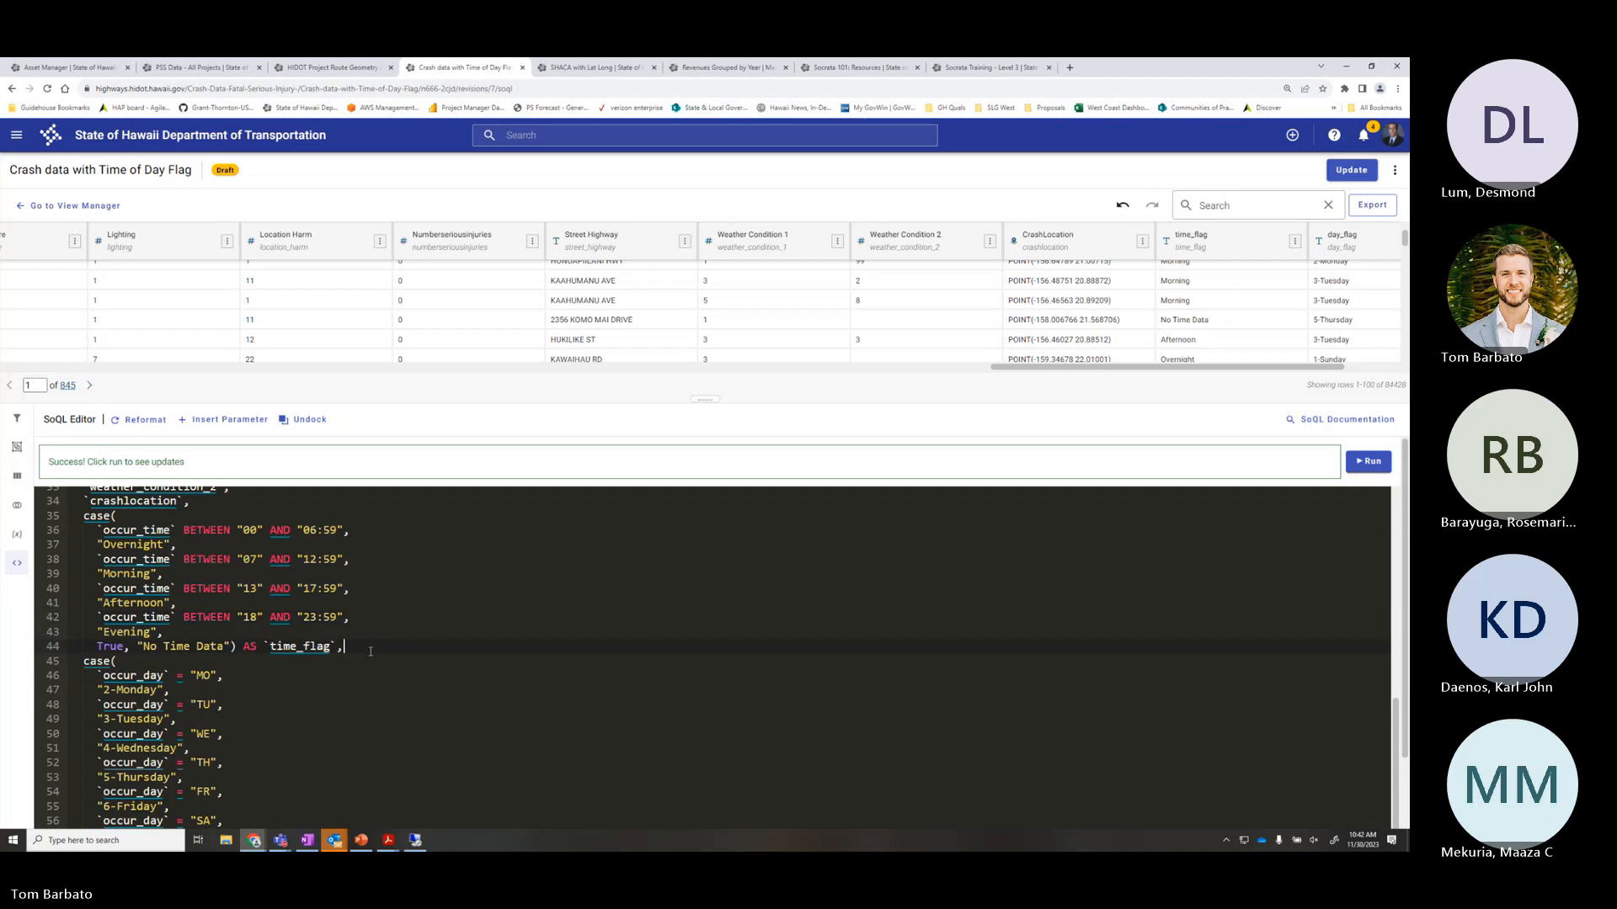
pyautogui.click(1368, 461)
# Enlarge the preview grid, review the SoQL, and select the time_flag alias on line 44
pyautogui.moveTo(714, 396); pyautogui.dragTo(692, 494)
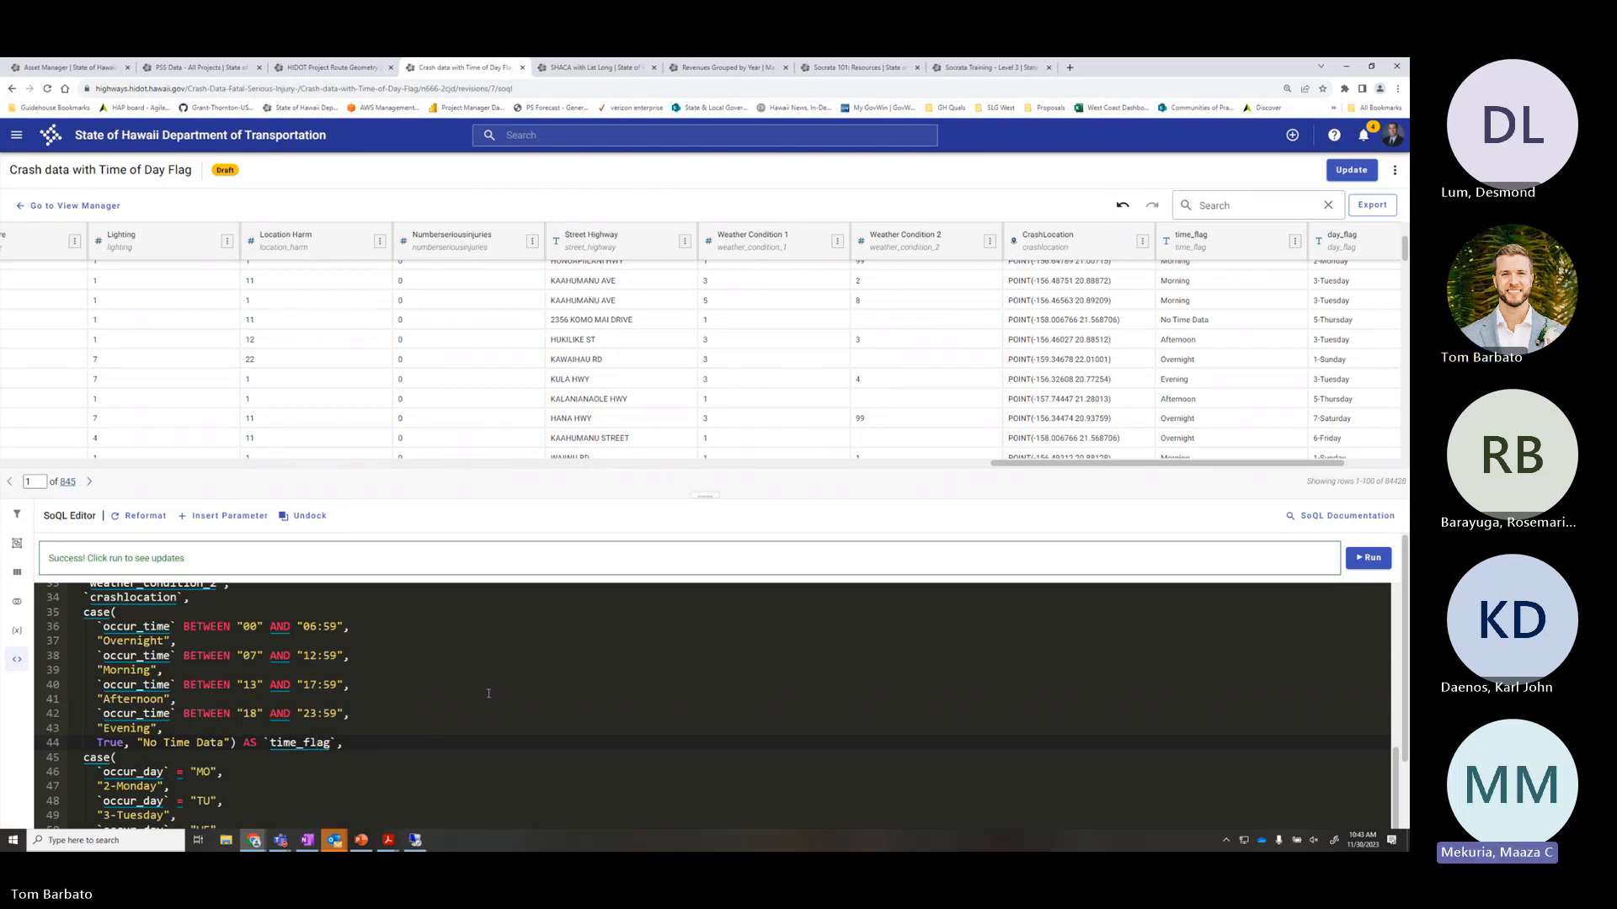
pyautogui.scroll(1, 487, 693)
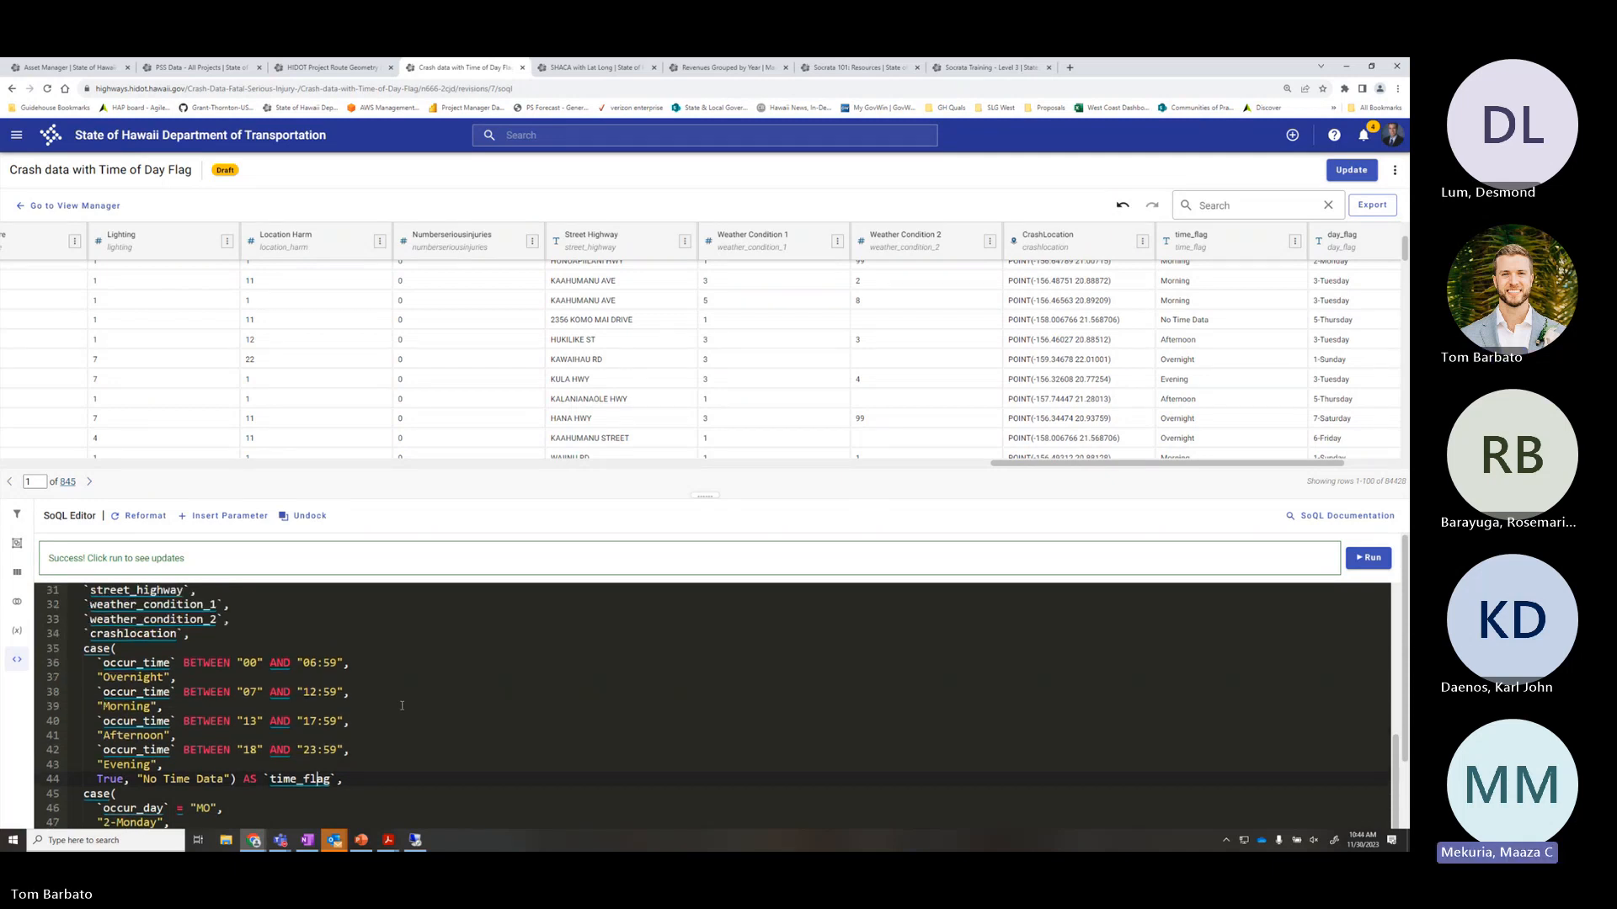
pyautogui.scroll(1, 401, 706)
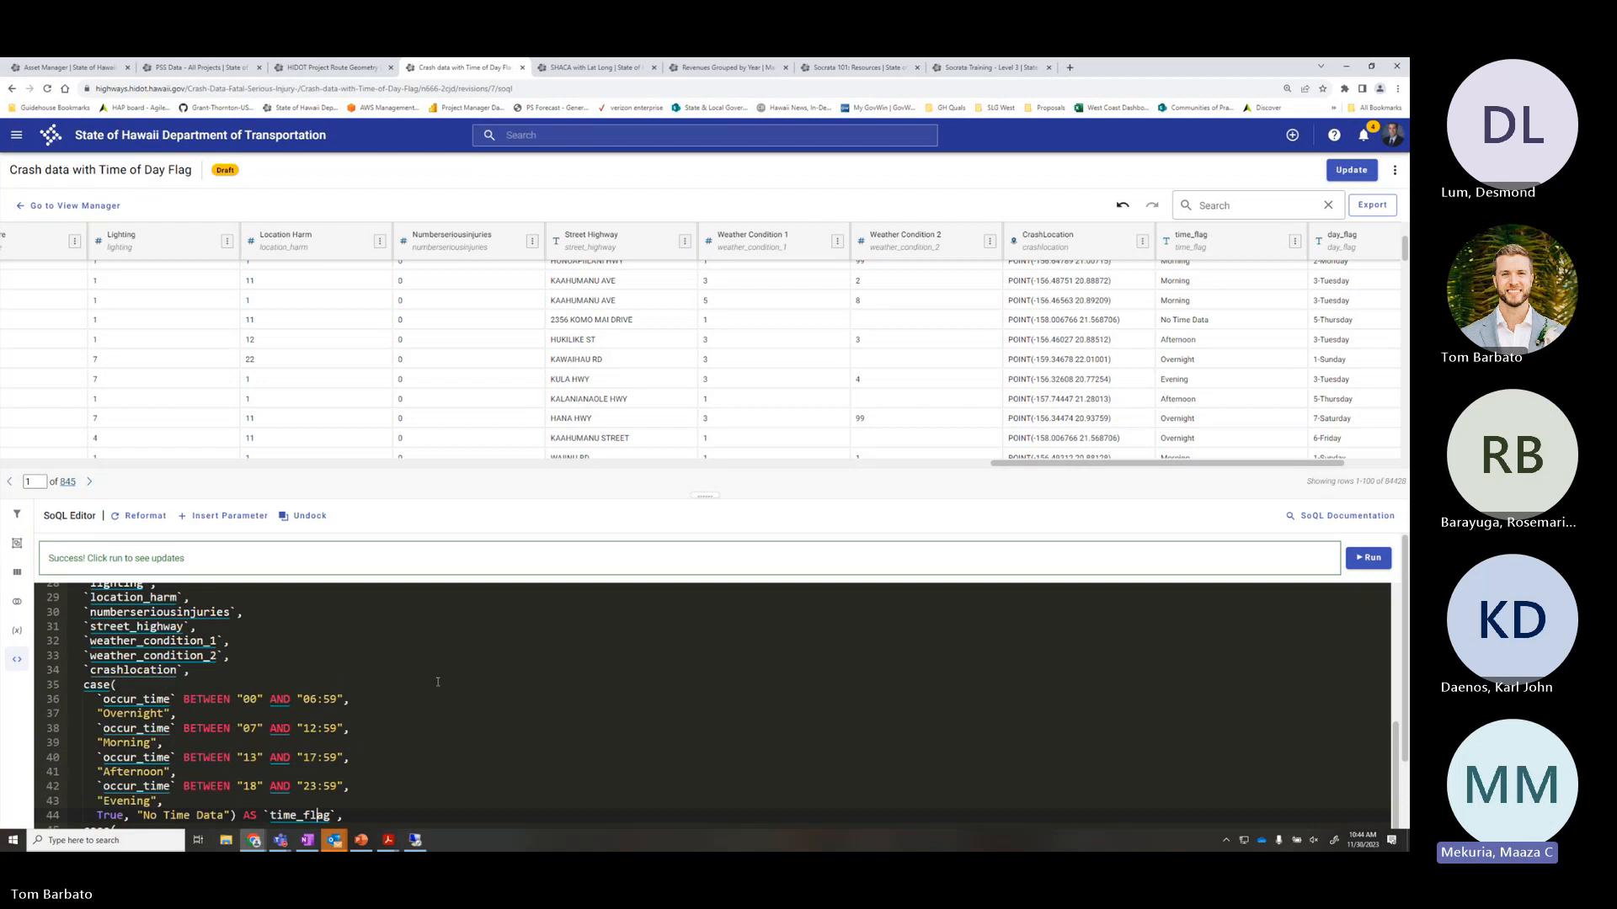
pyautogui.scroll(-4, 428, 627)
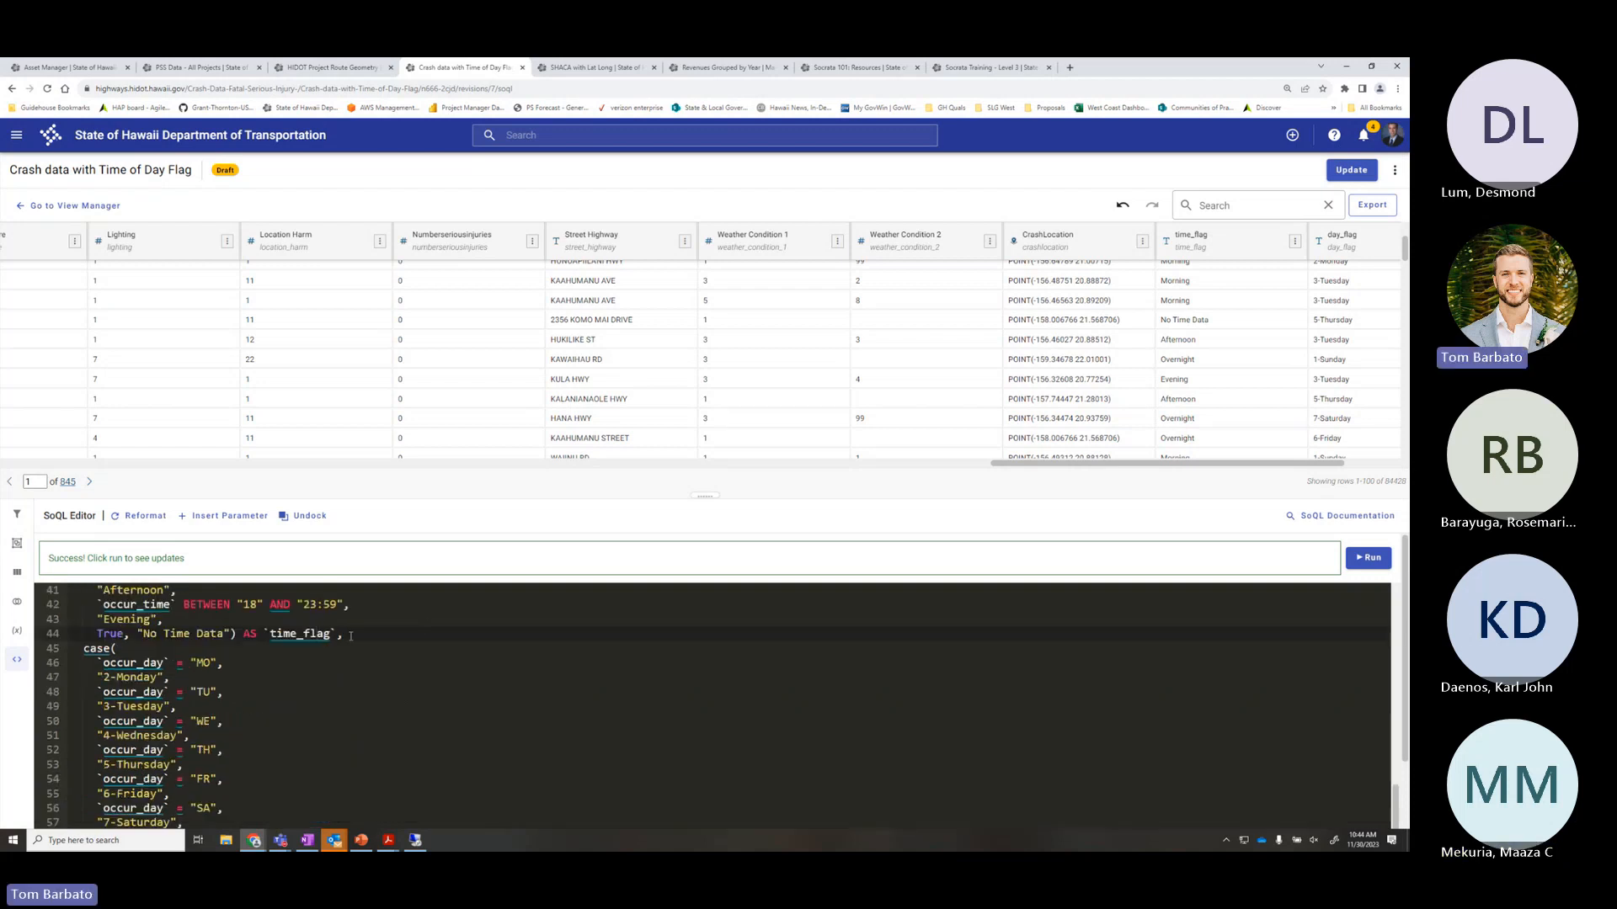
pyautogui.moveTo(336, 634); pyautogui.dragTo(258, 633)
# From the view overview, open the column metadata editor and describe day_flag as 'Day of the week flag'
pyautogui.click(94, 211)
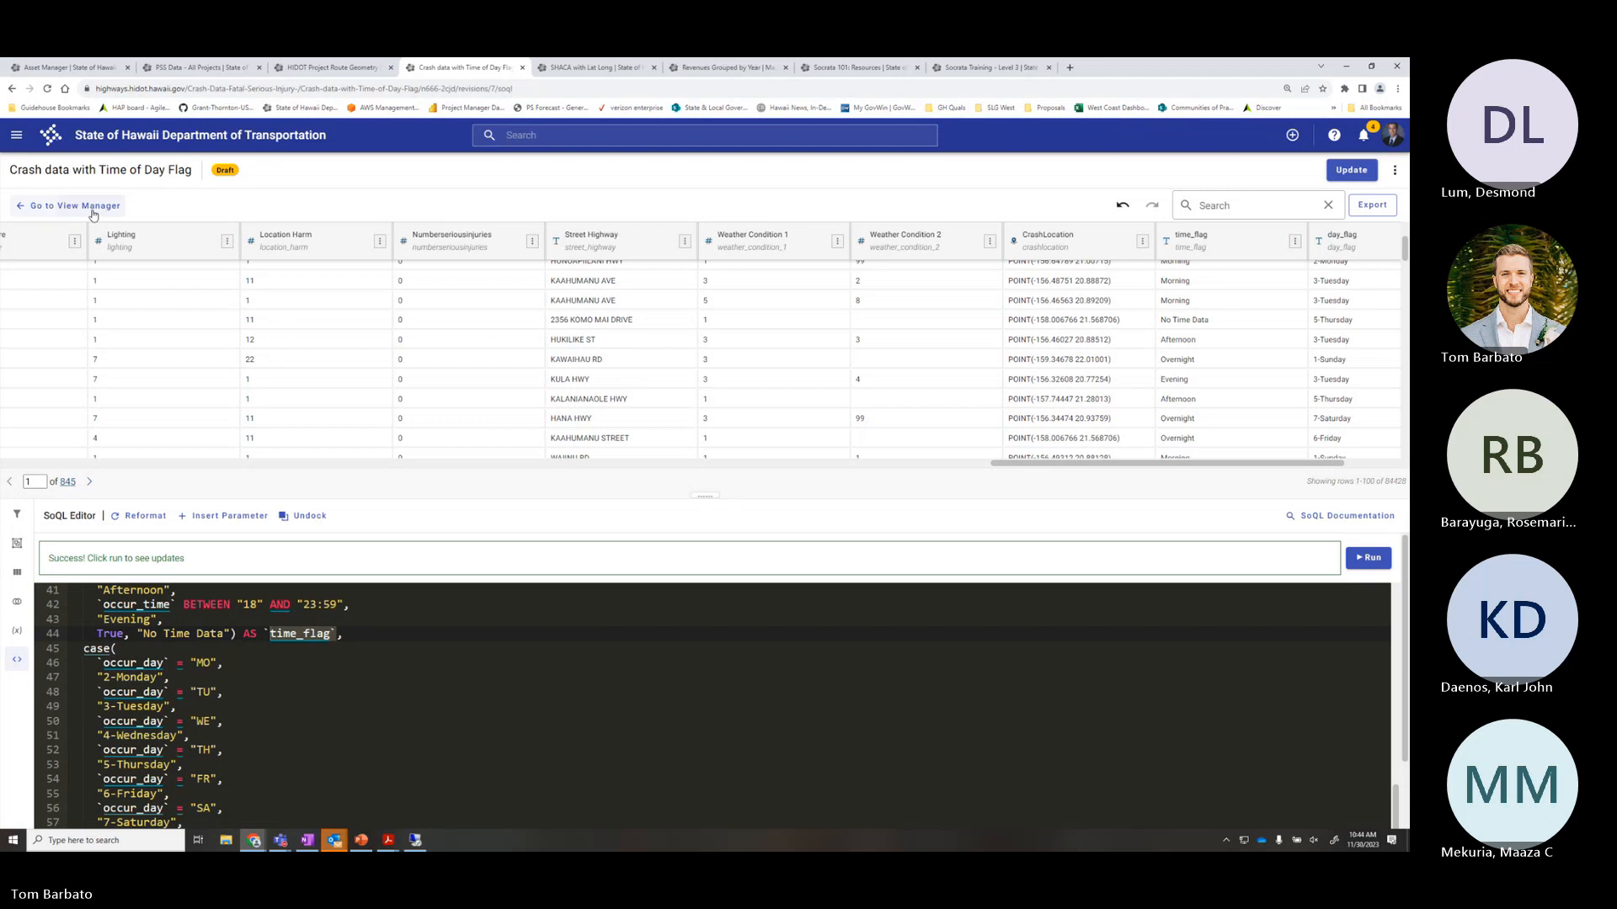
pyautogui.click(922, 444)
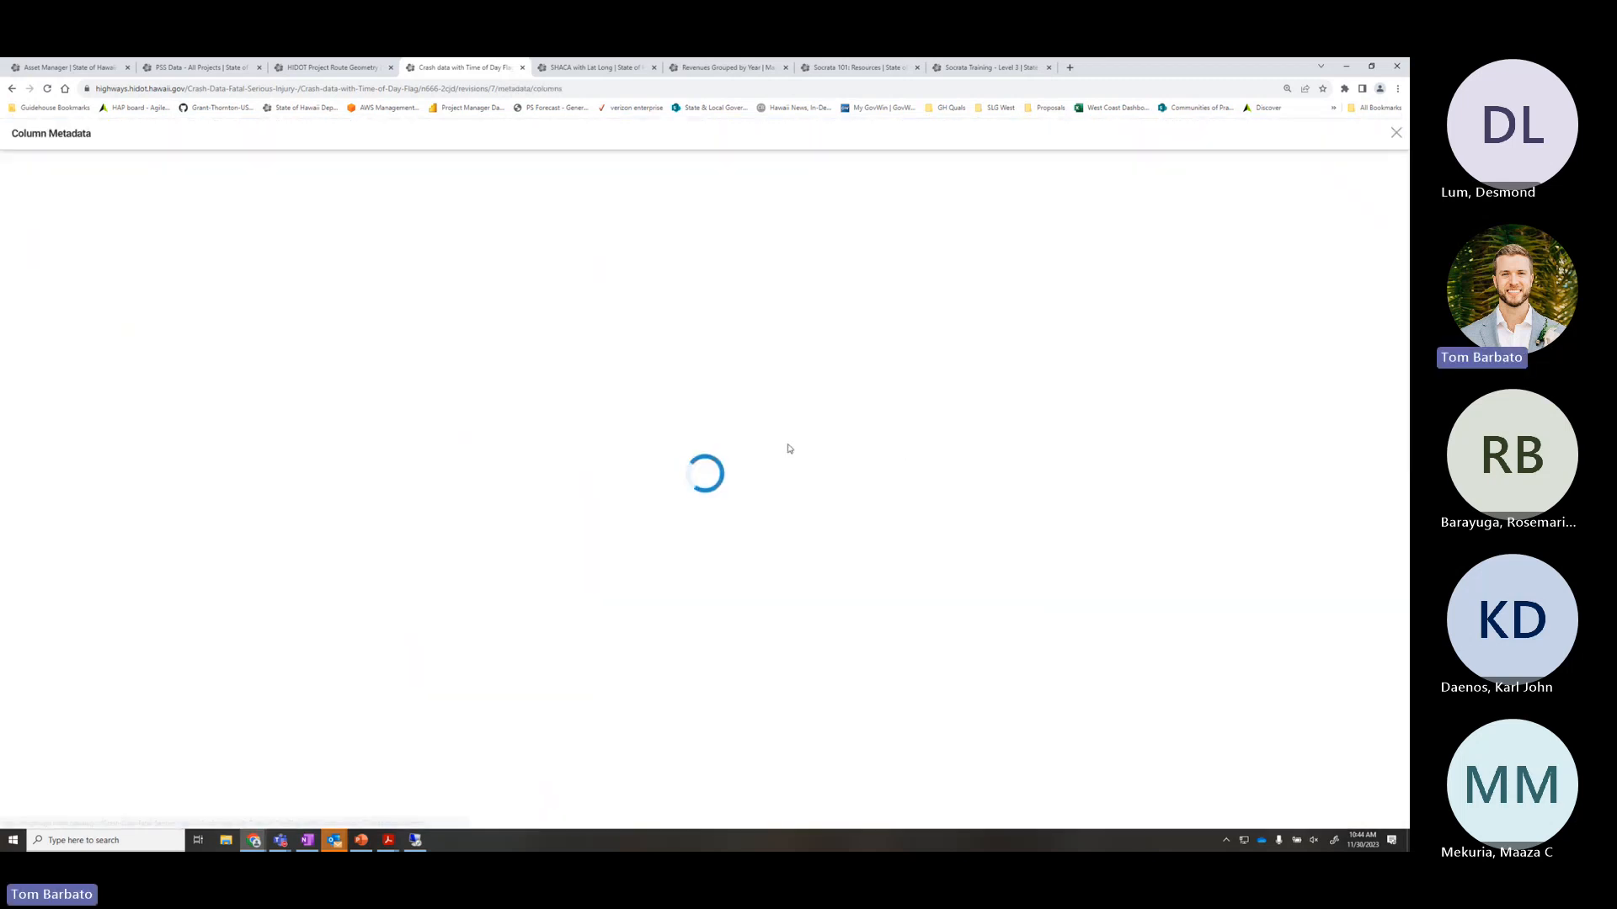
pyautogui.scroll(-12, 540, 517)
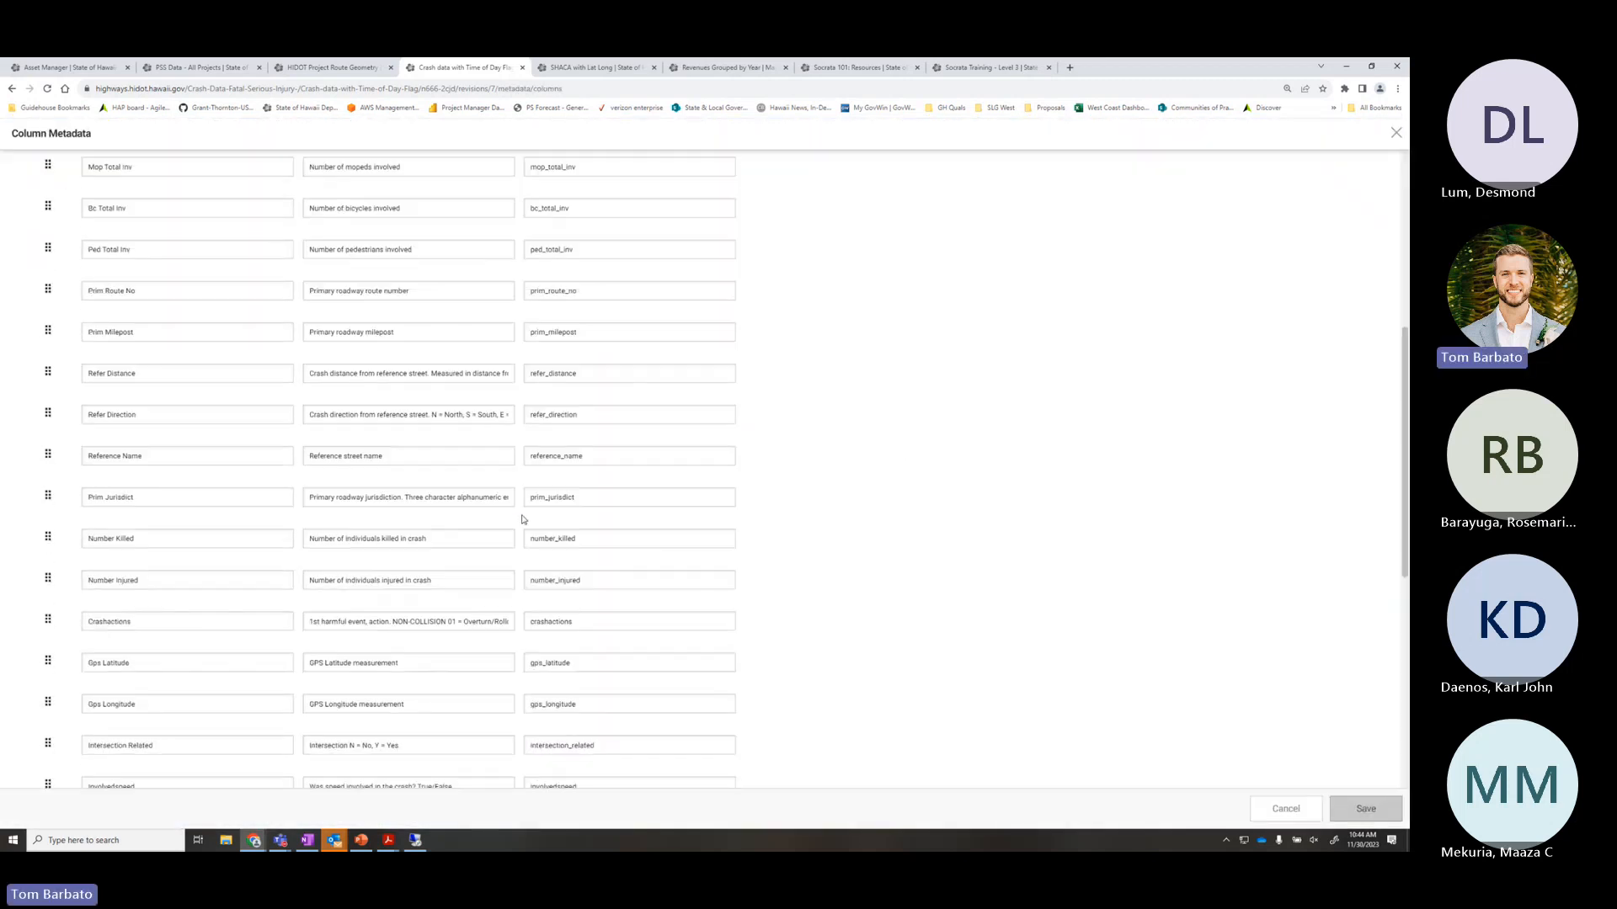
pyautogui.moveTo(249, 676); pyautogui.dragTo(80, 669)
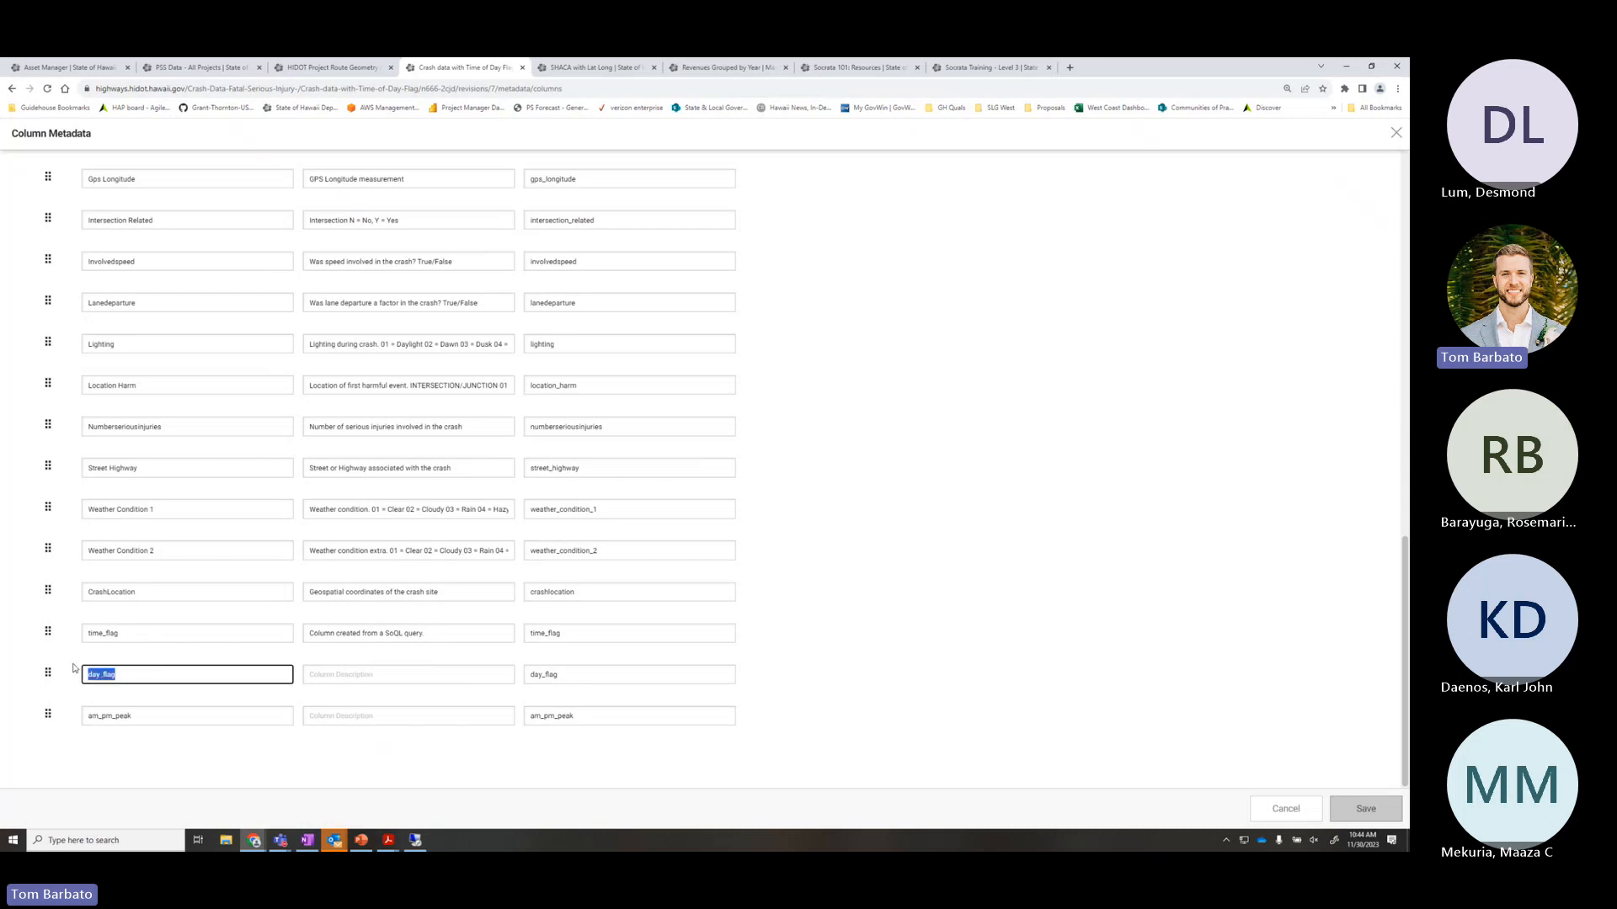
pyautogui.doubleClick(153, 713)
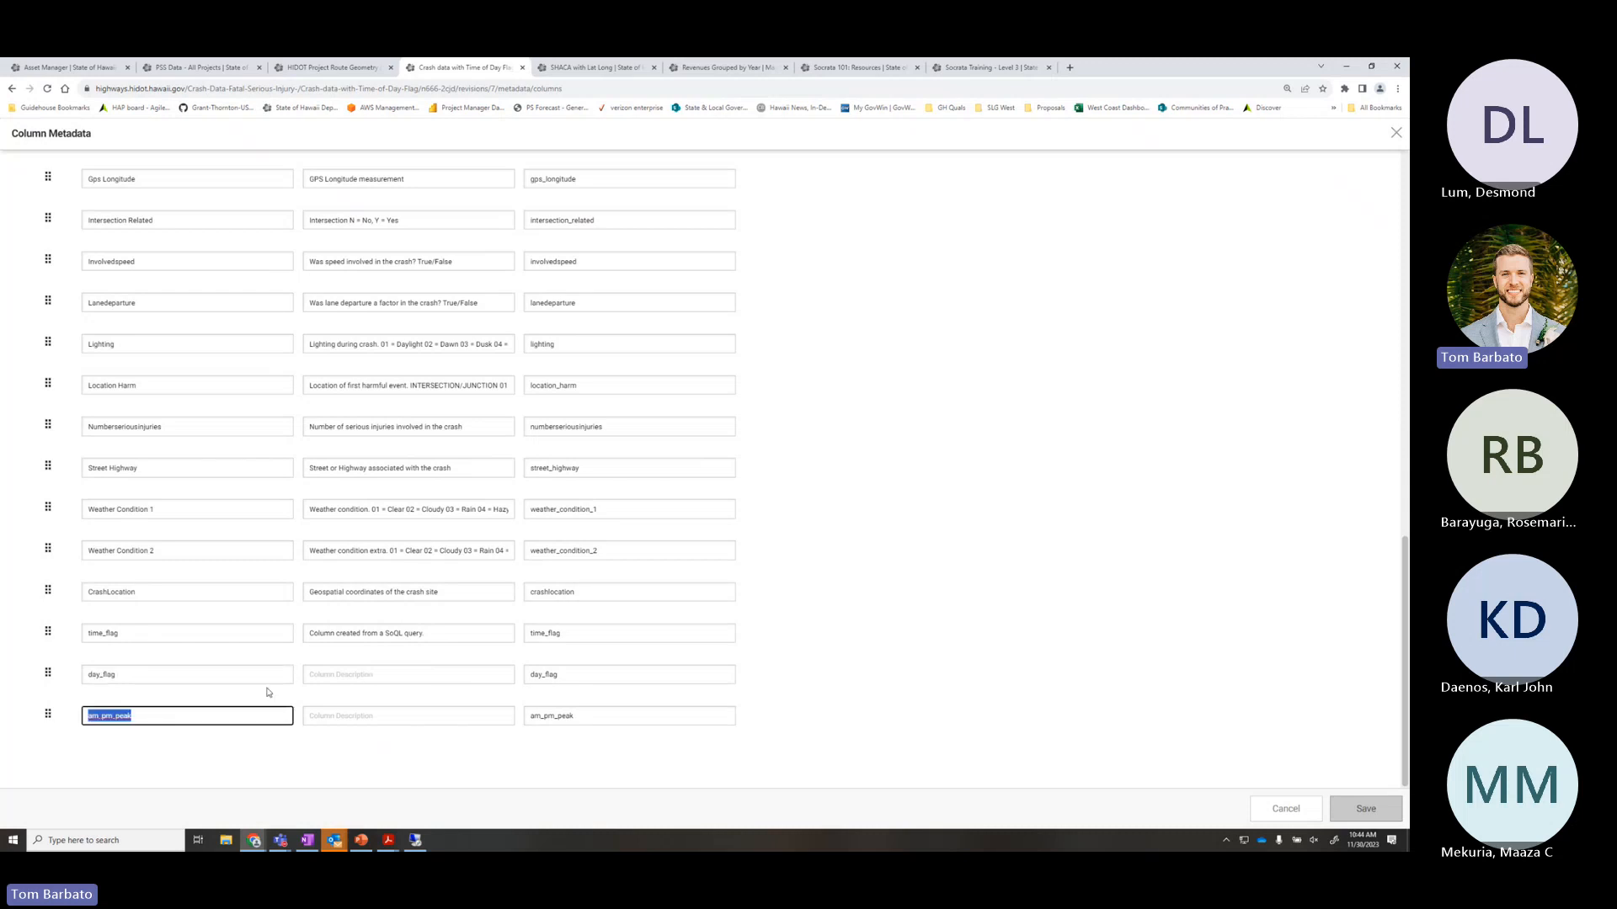
pyautogui.click(384, 672)
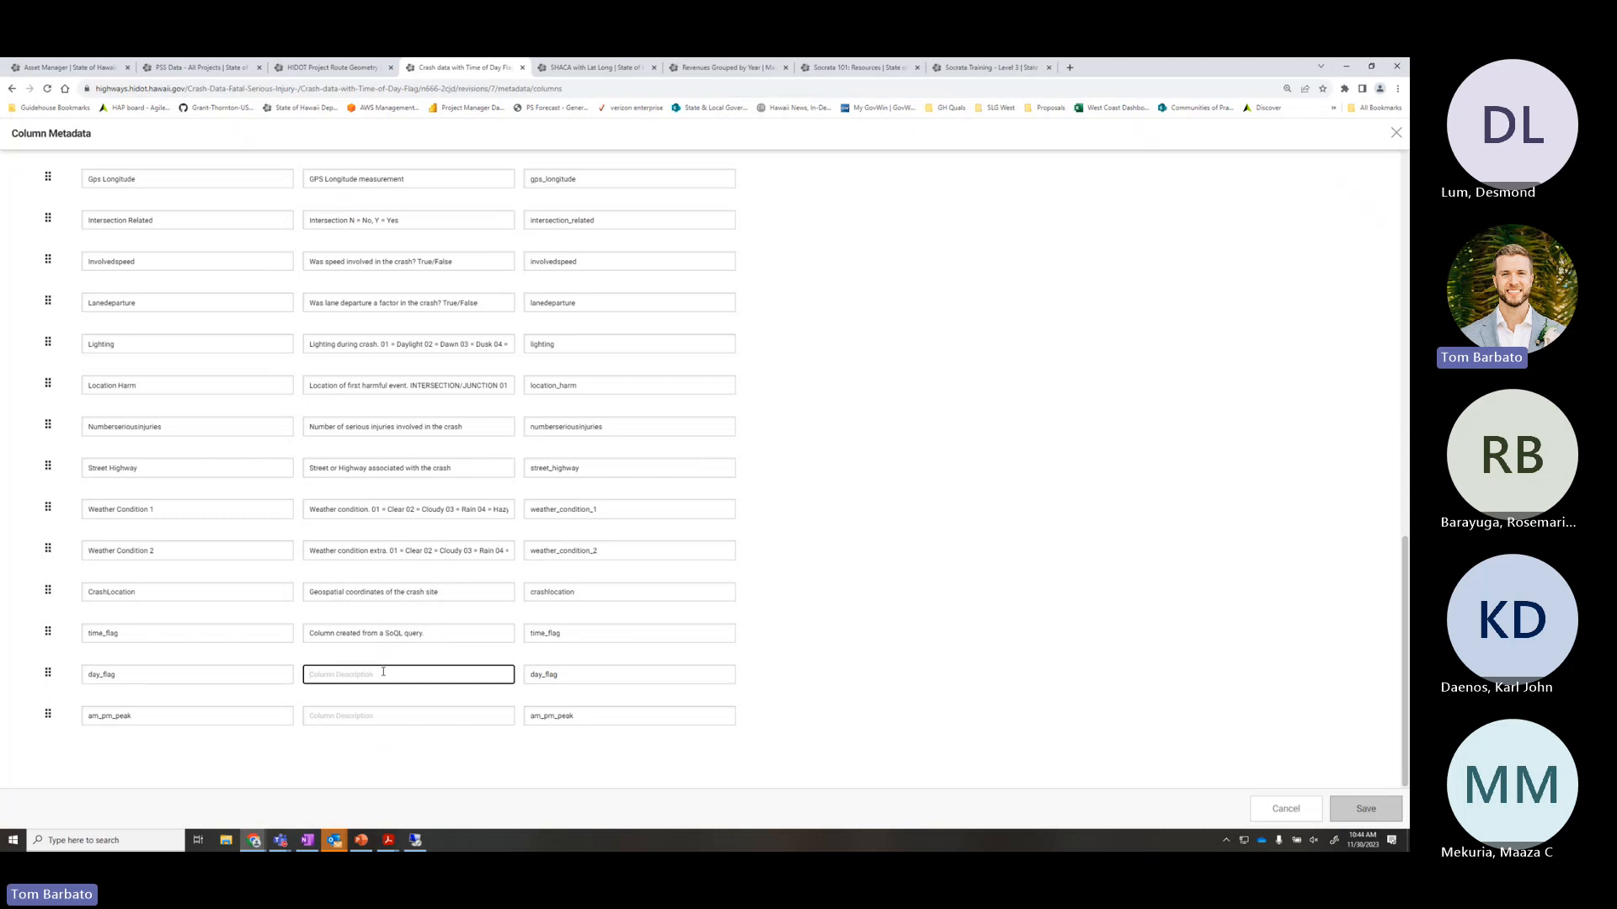
pyautogui.write('Day of the we')
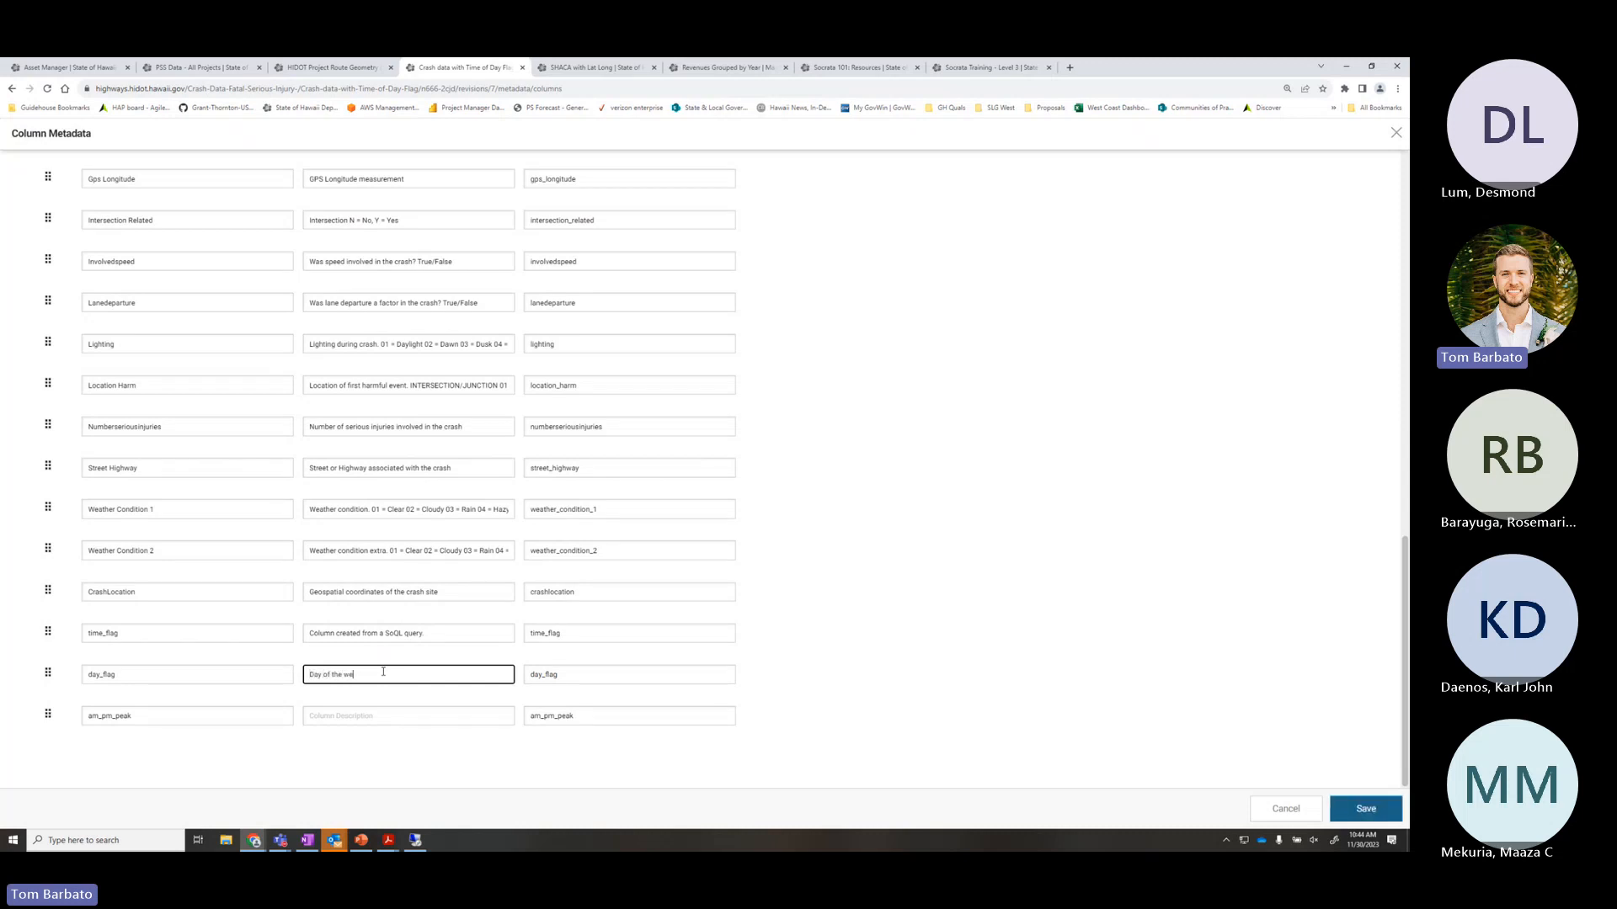
pyautogui.write('ek flag')
# Replace the time_flag description with 'Time of Day' and save the column metadata
pyautogui.moveTo(441, 632); pyautogui.dragTo(302, 639)
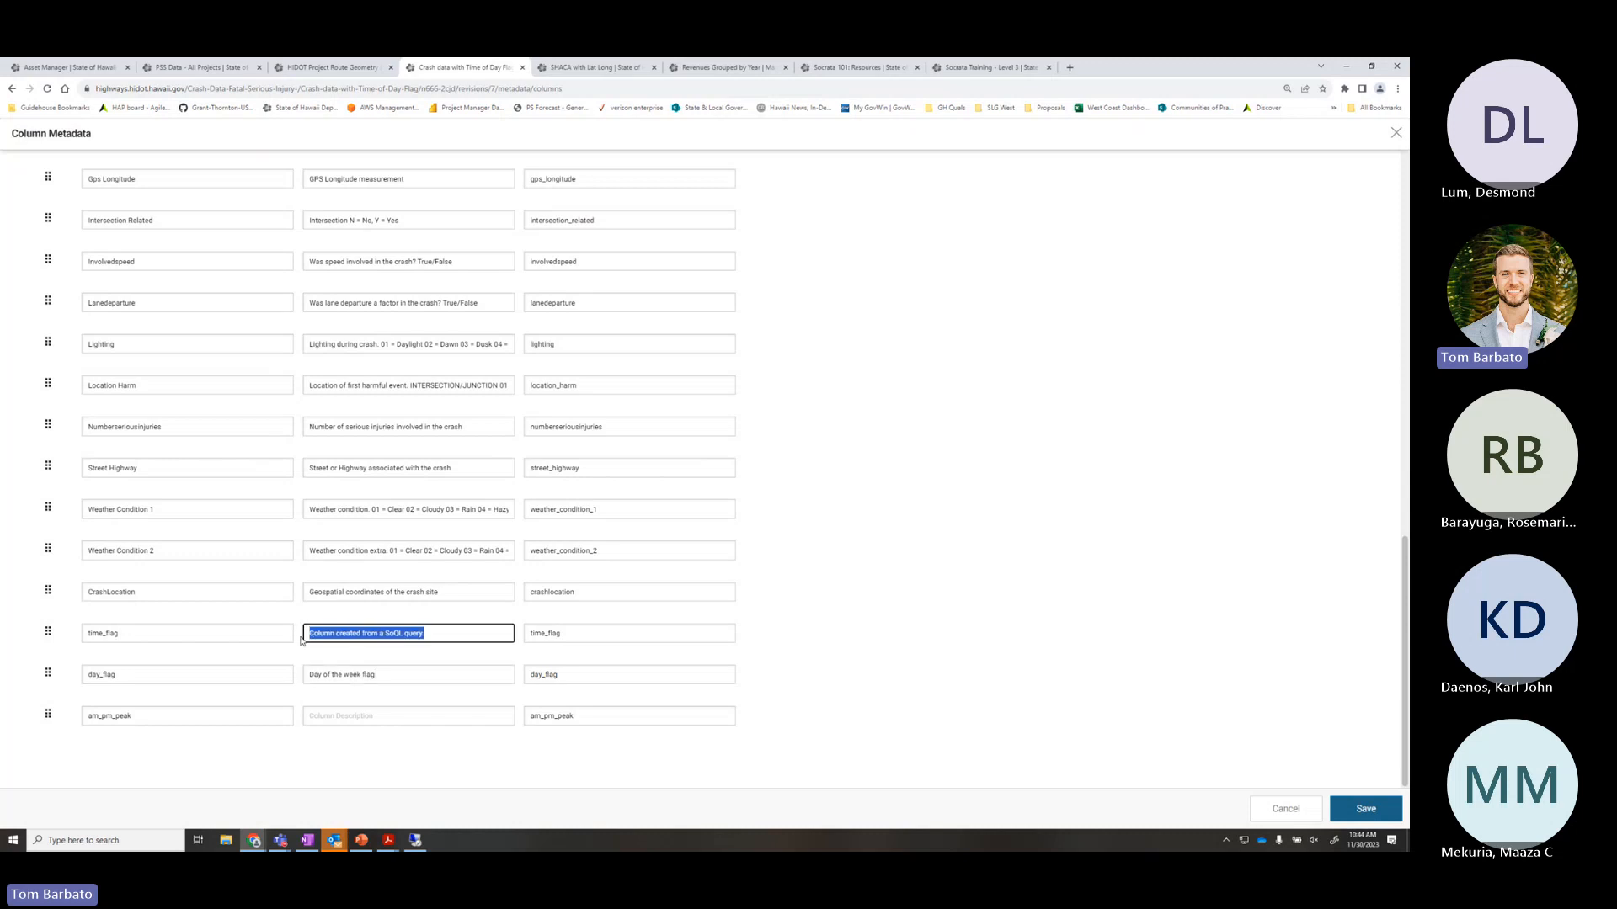
pyautogui.click(445, 634)
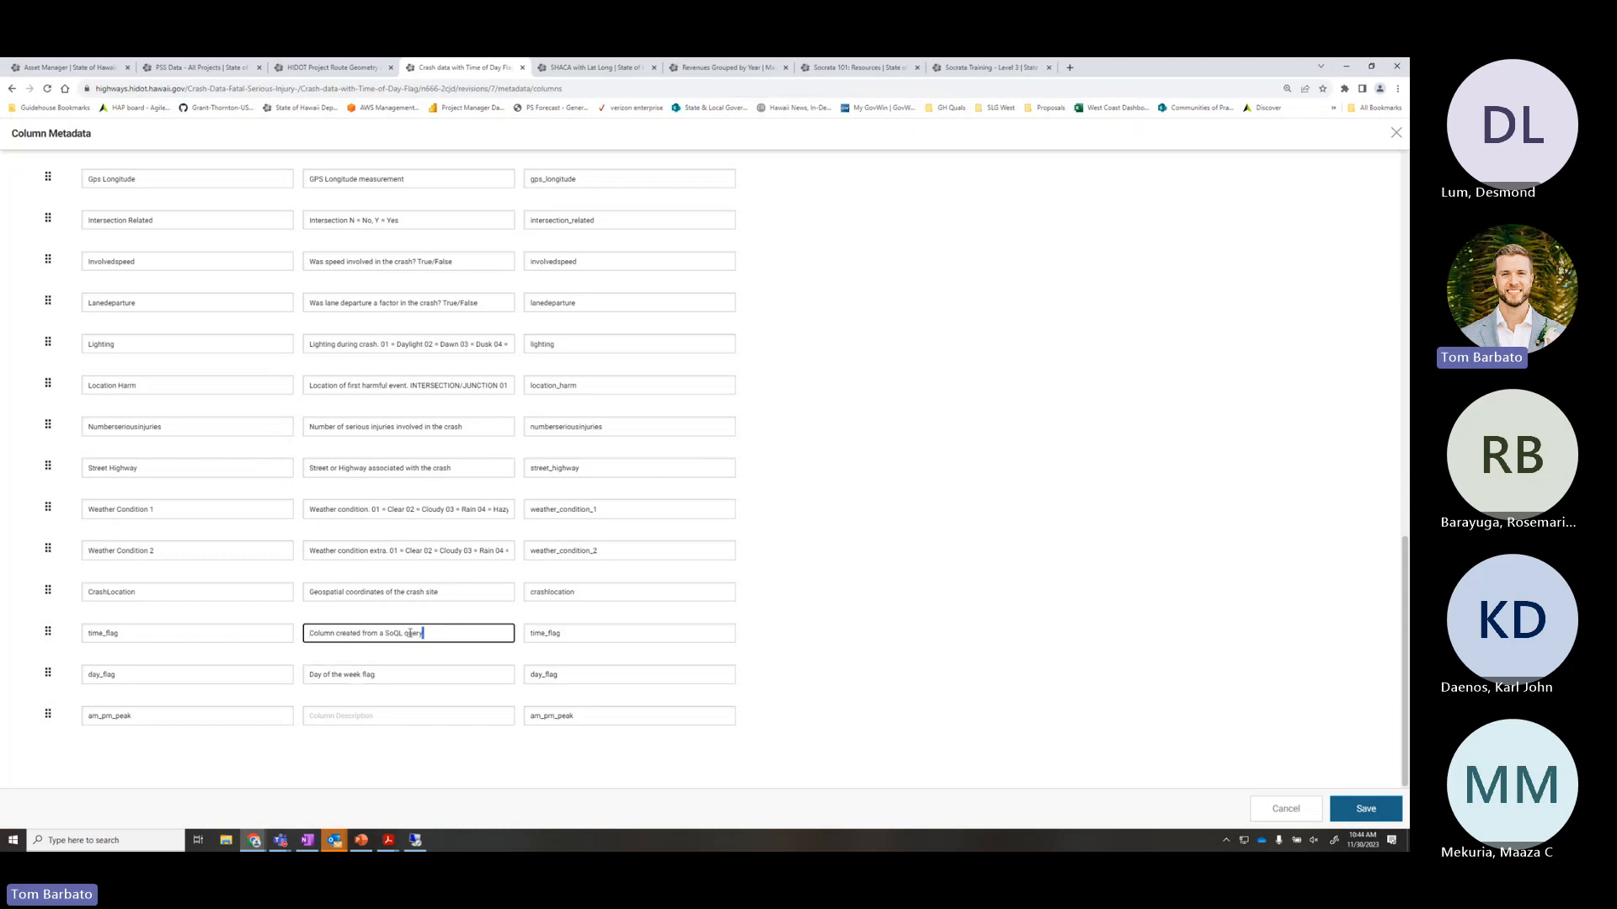
pyautogui.moveTo(445, 633); pyautogui.dragTo(290, 635)
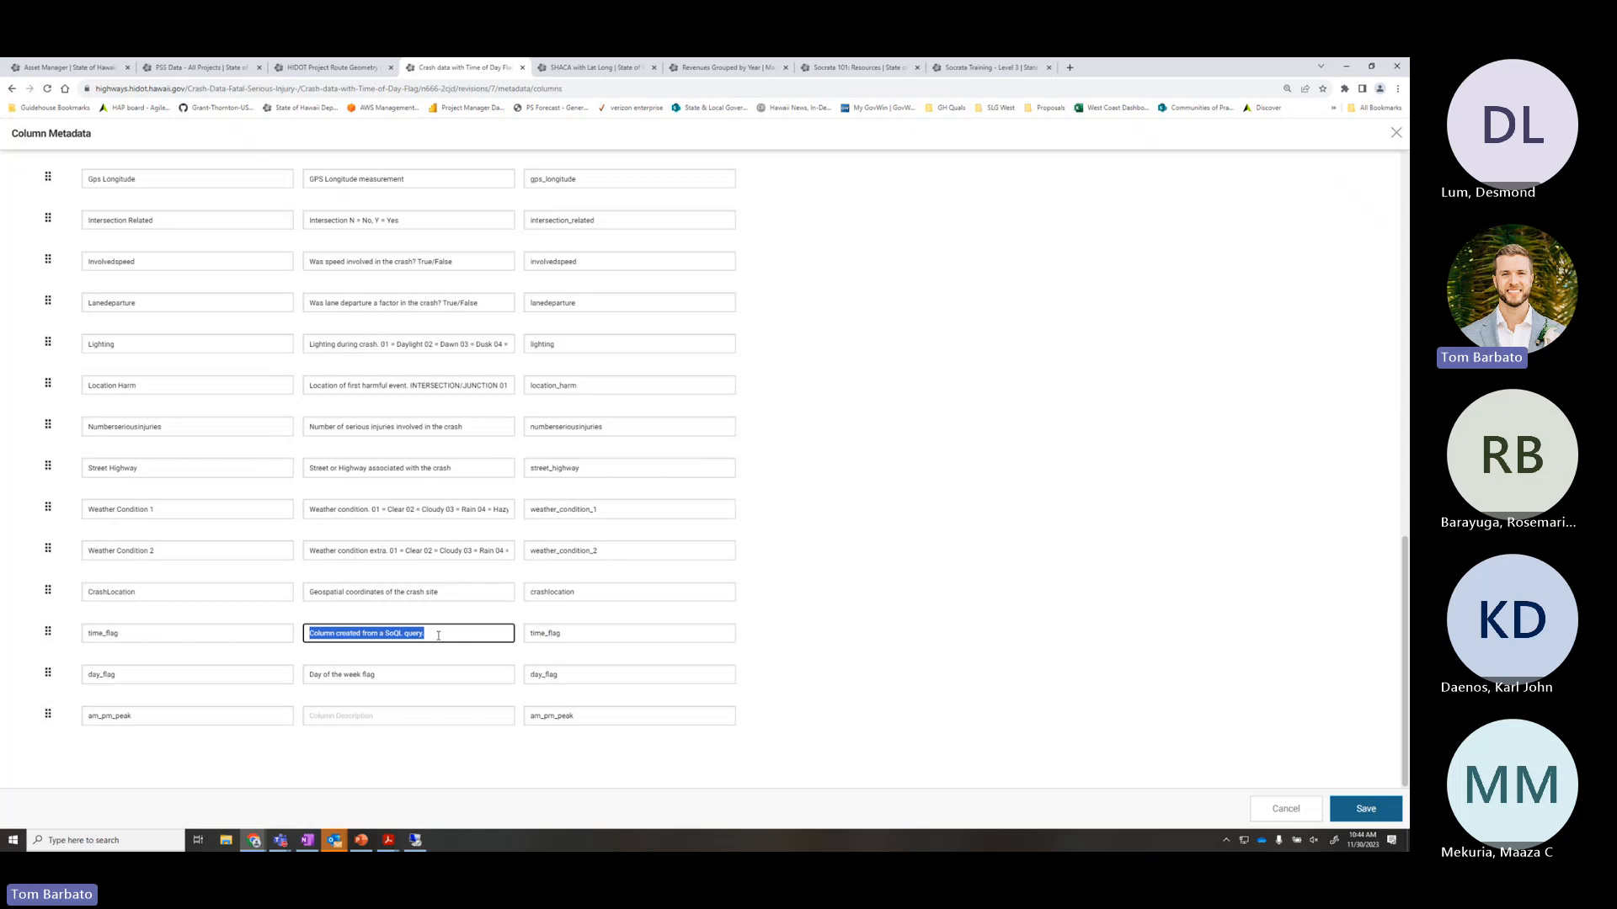
pyautogui.press('BackSpace')
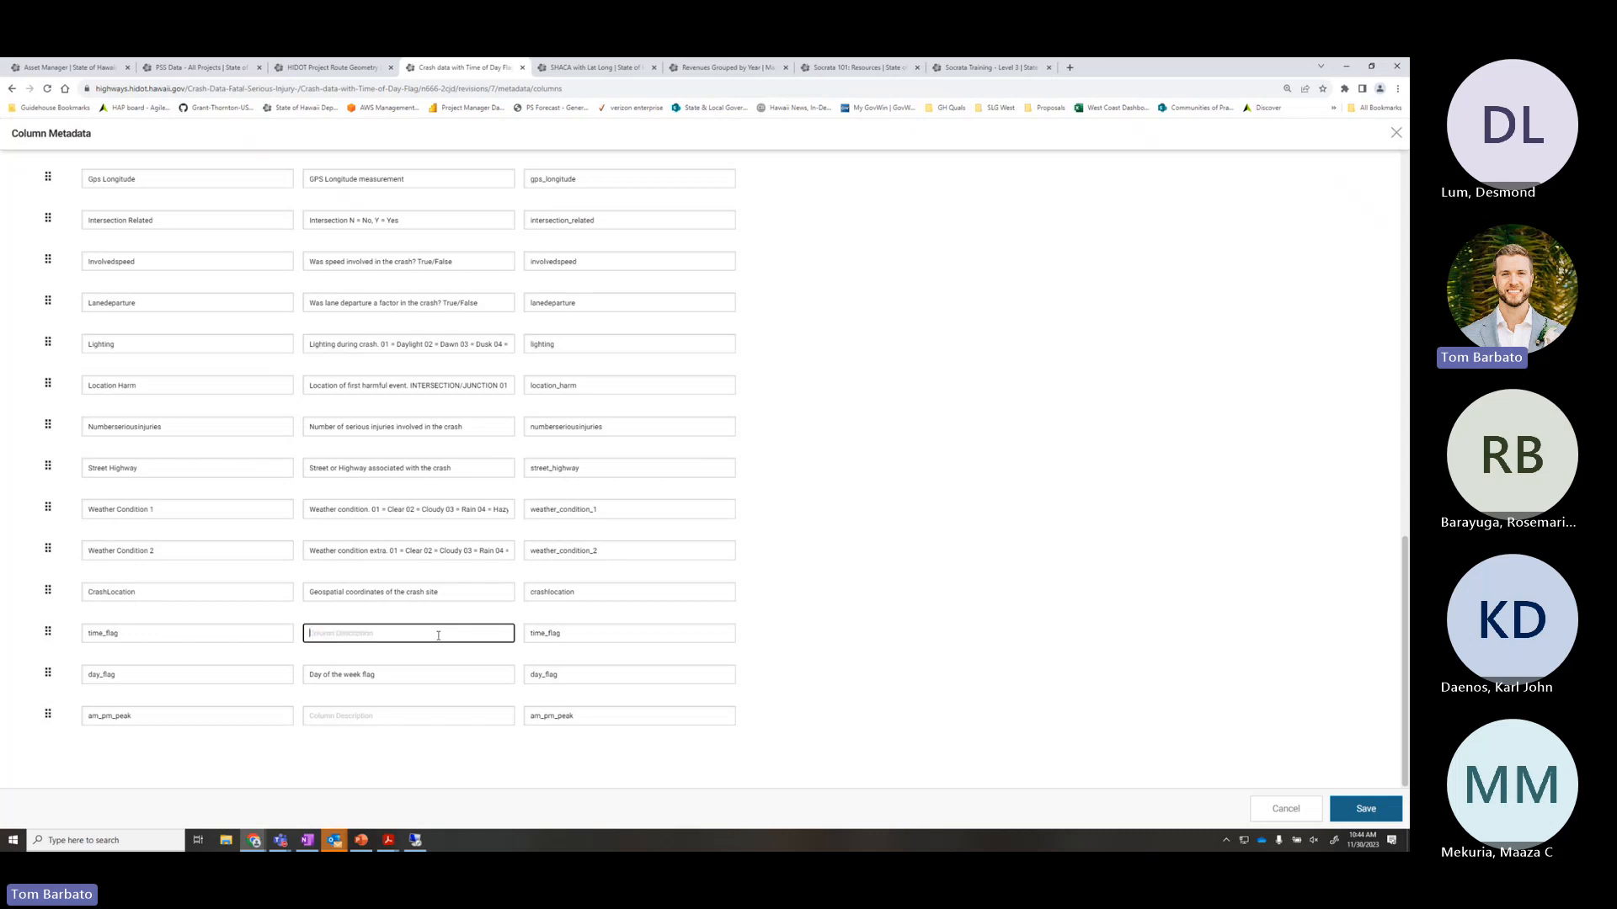
pyautogui.write('Time of Day')
pyautogui.click(371, 716)
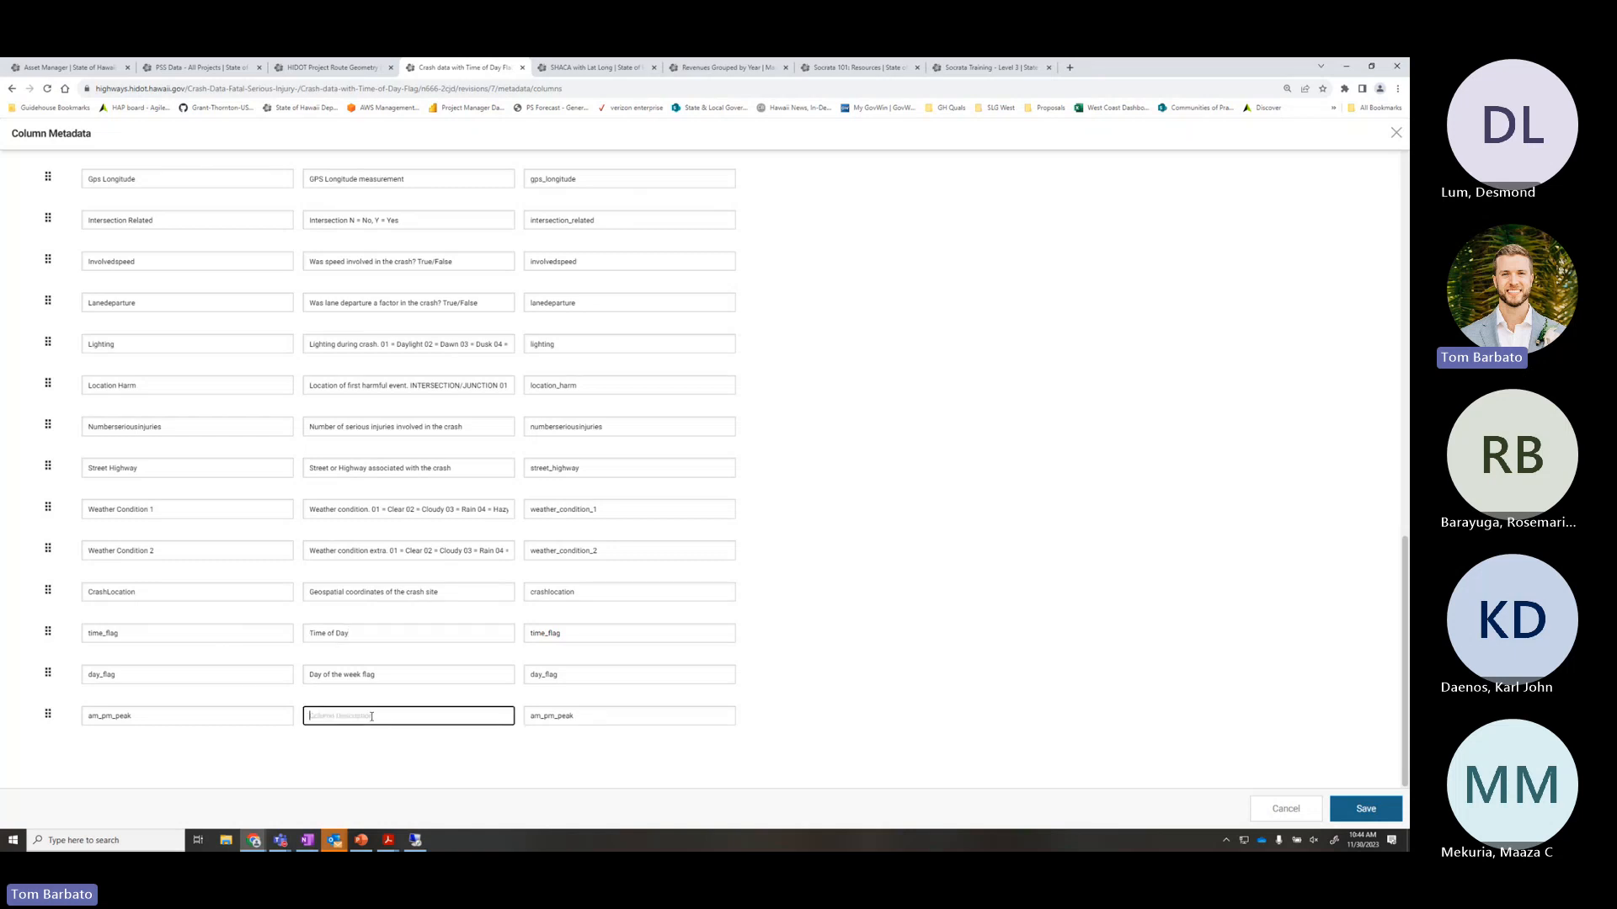
pyautogui.click(1366, 810)
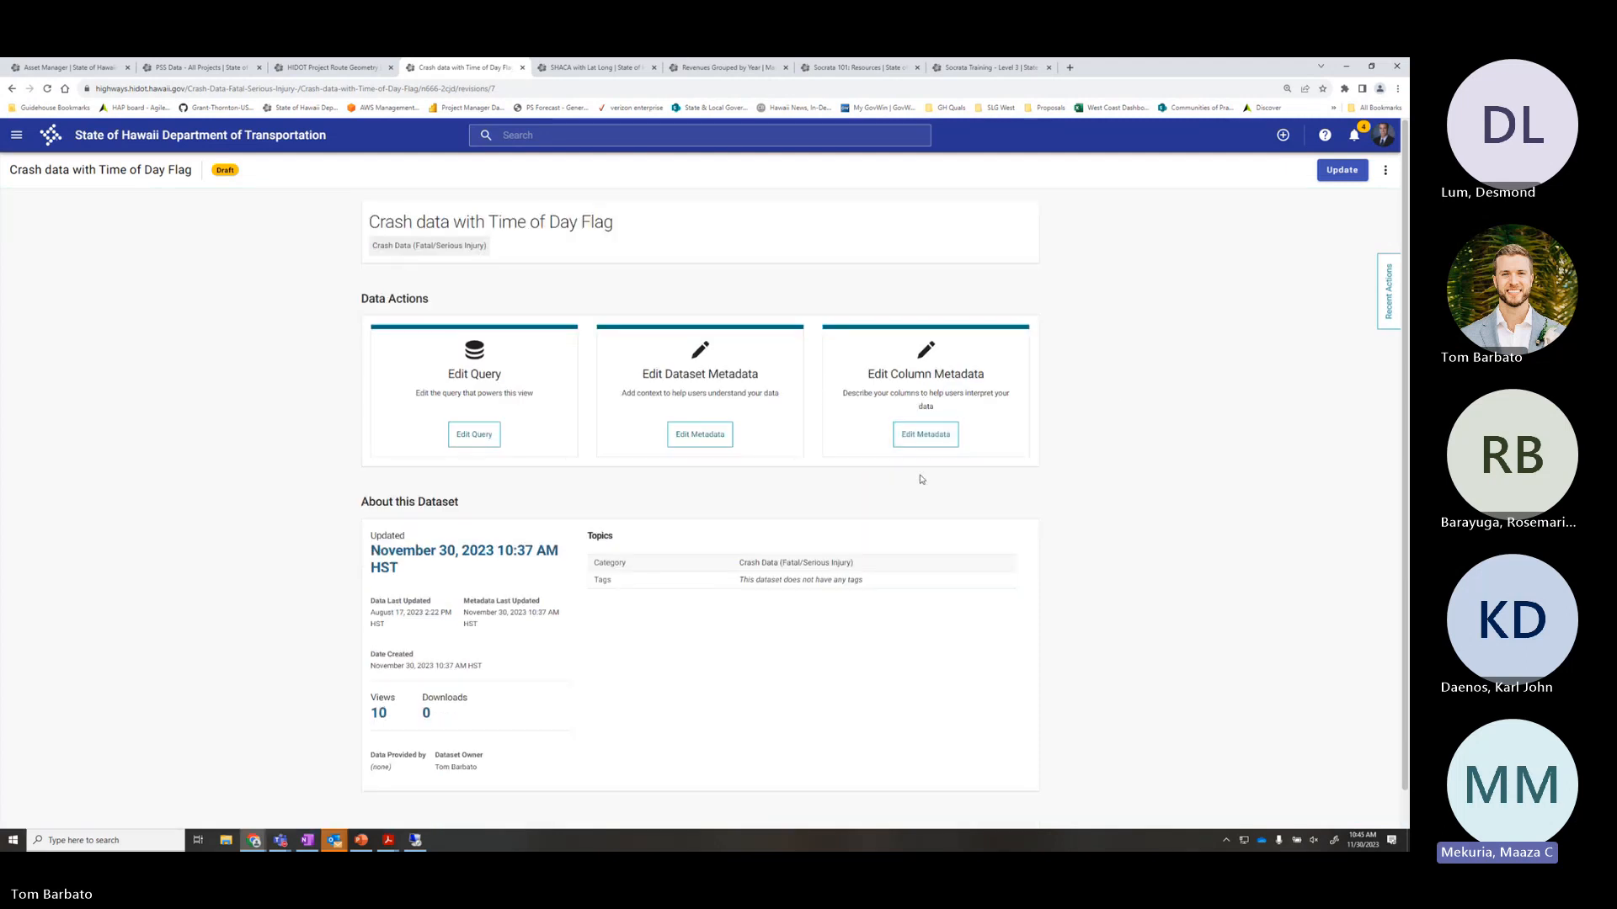
pyautogui.click(483, 442)
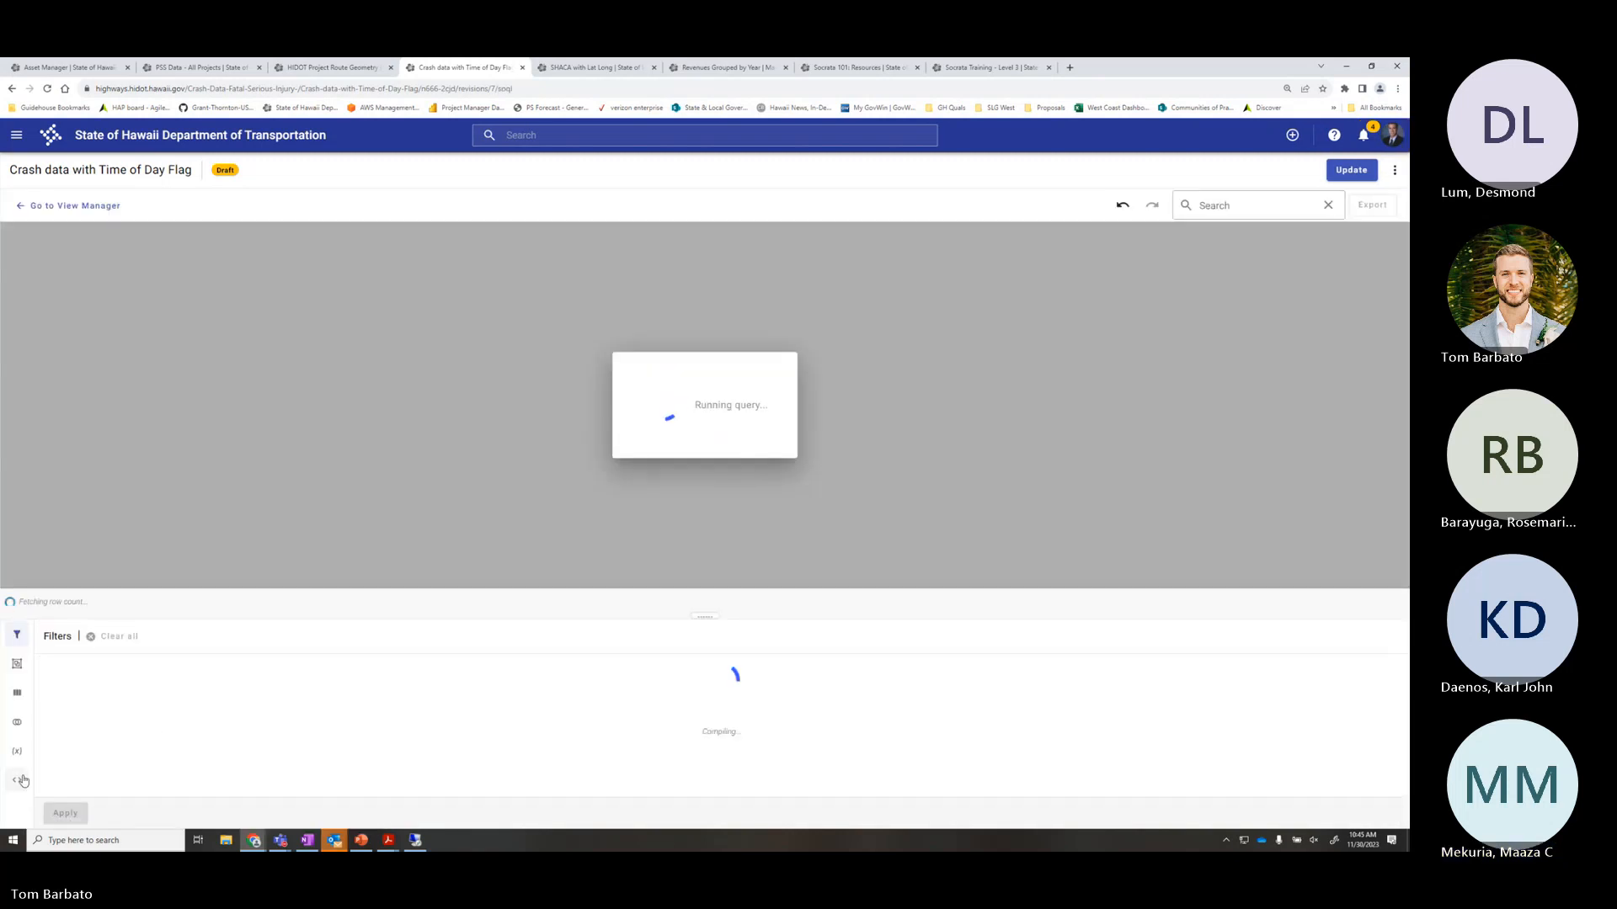
pyautogui.scroll(-4, 160, 748)
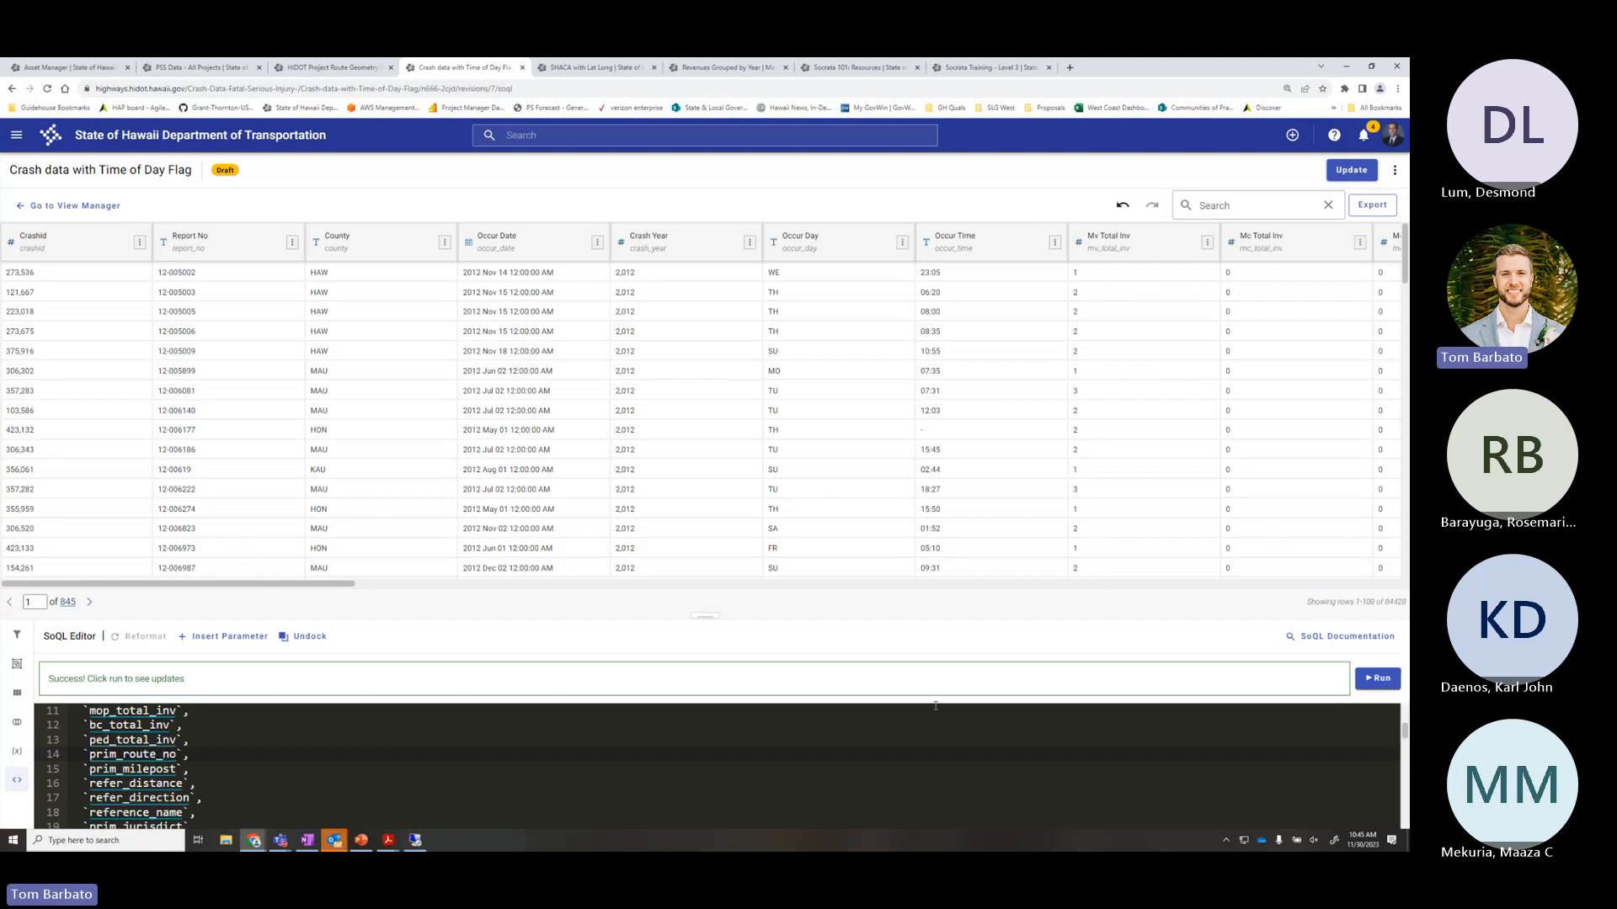
pyautogui.moveTo(710, 616); pyautogui.dragTo(705, 364)
pyautogui.scroll(-5, 175, 689)
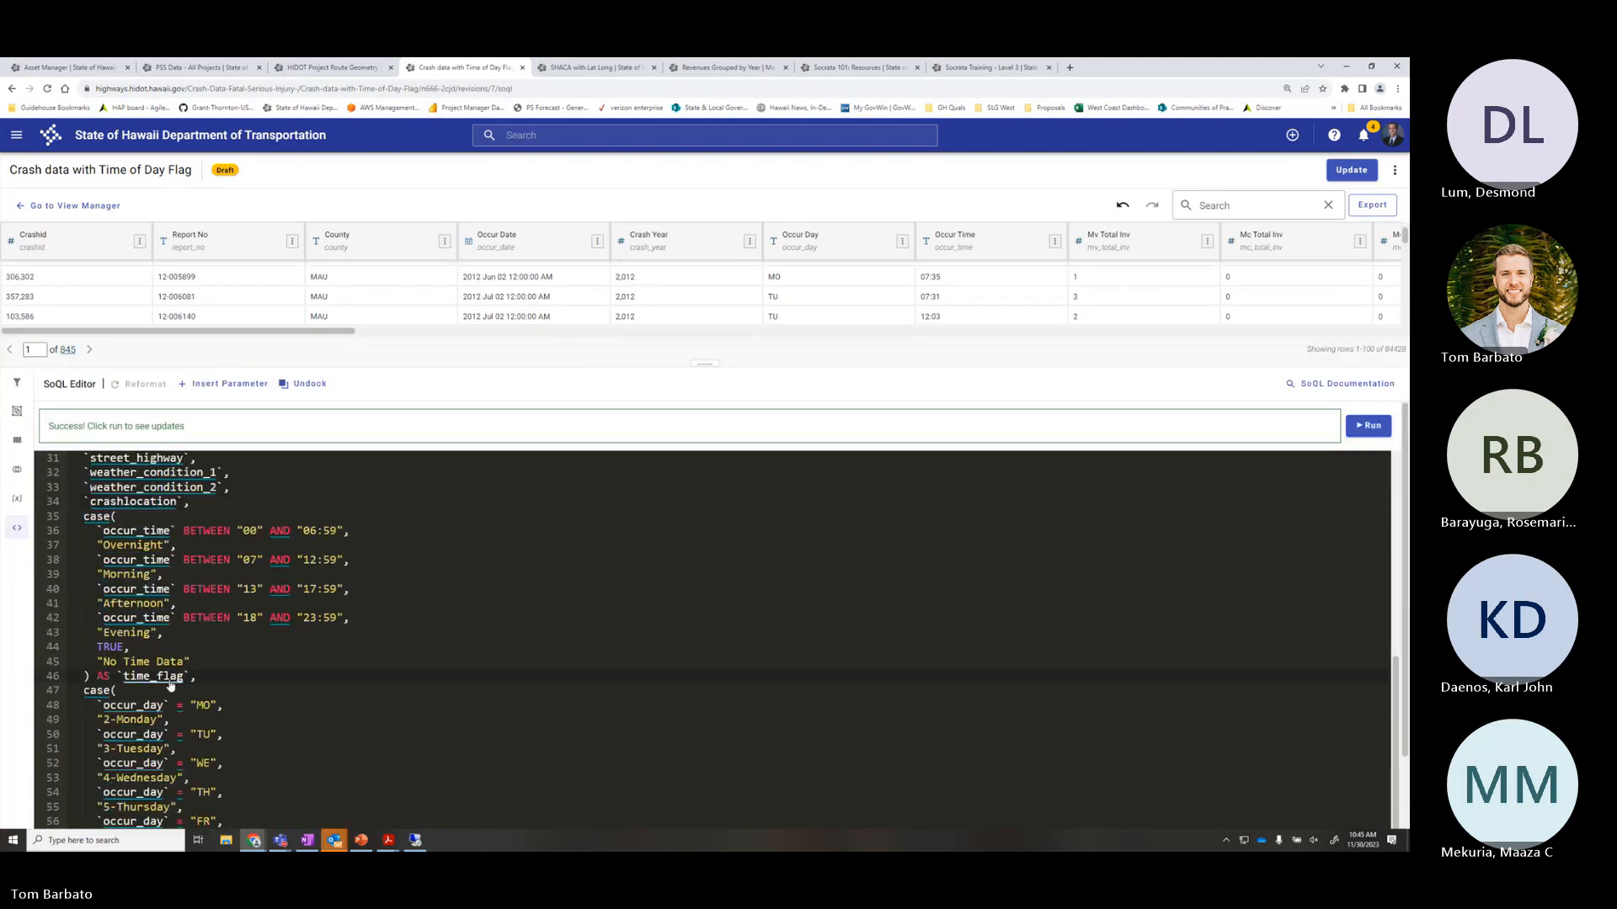
pyautogui.click(150, 677)
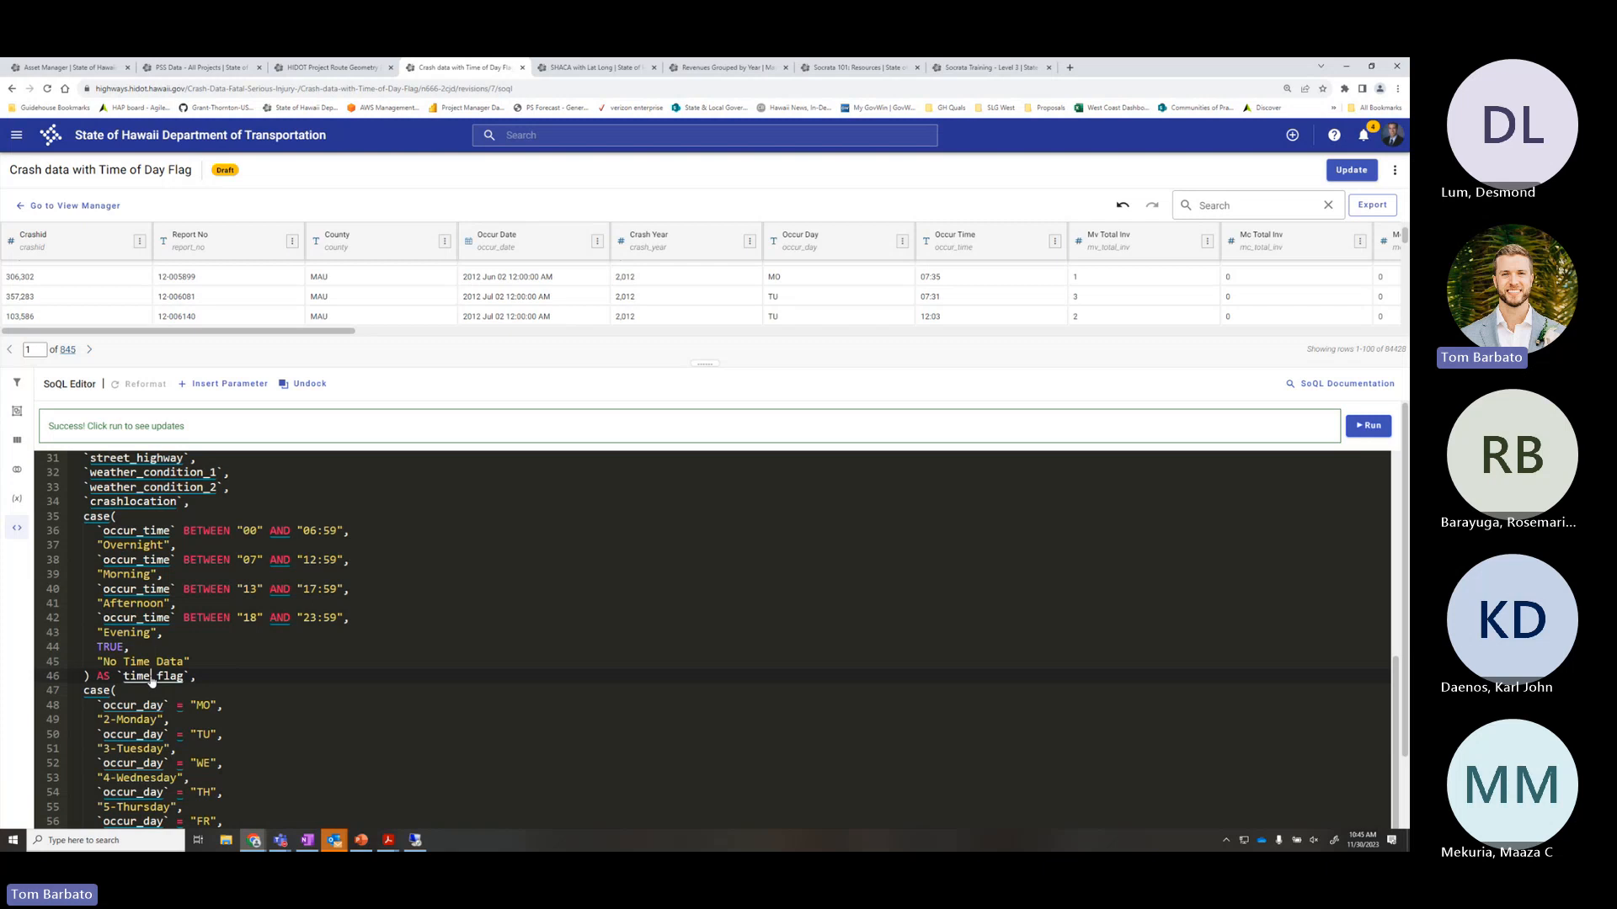
pyautogui.scroll(3, 159, 625)
pyautogui.click(159, 624)
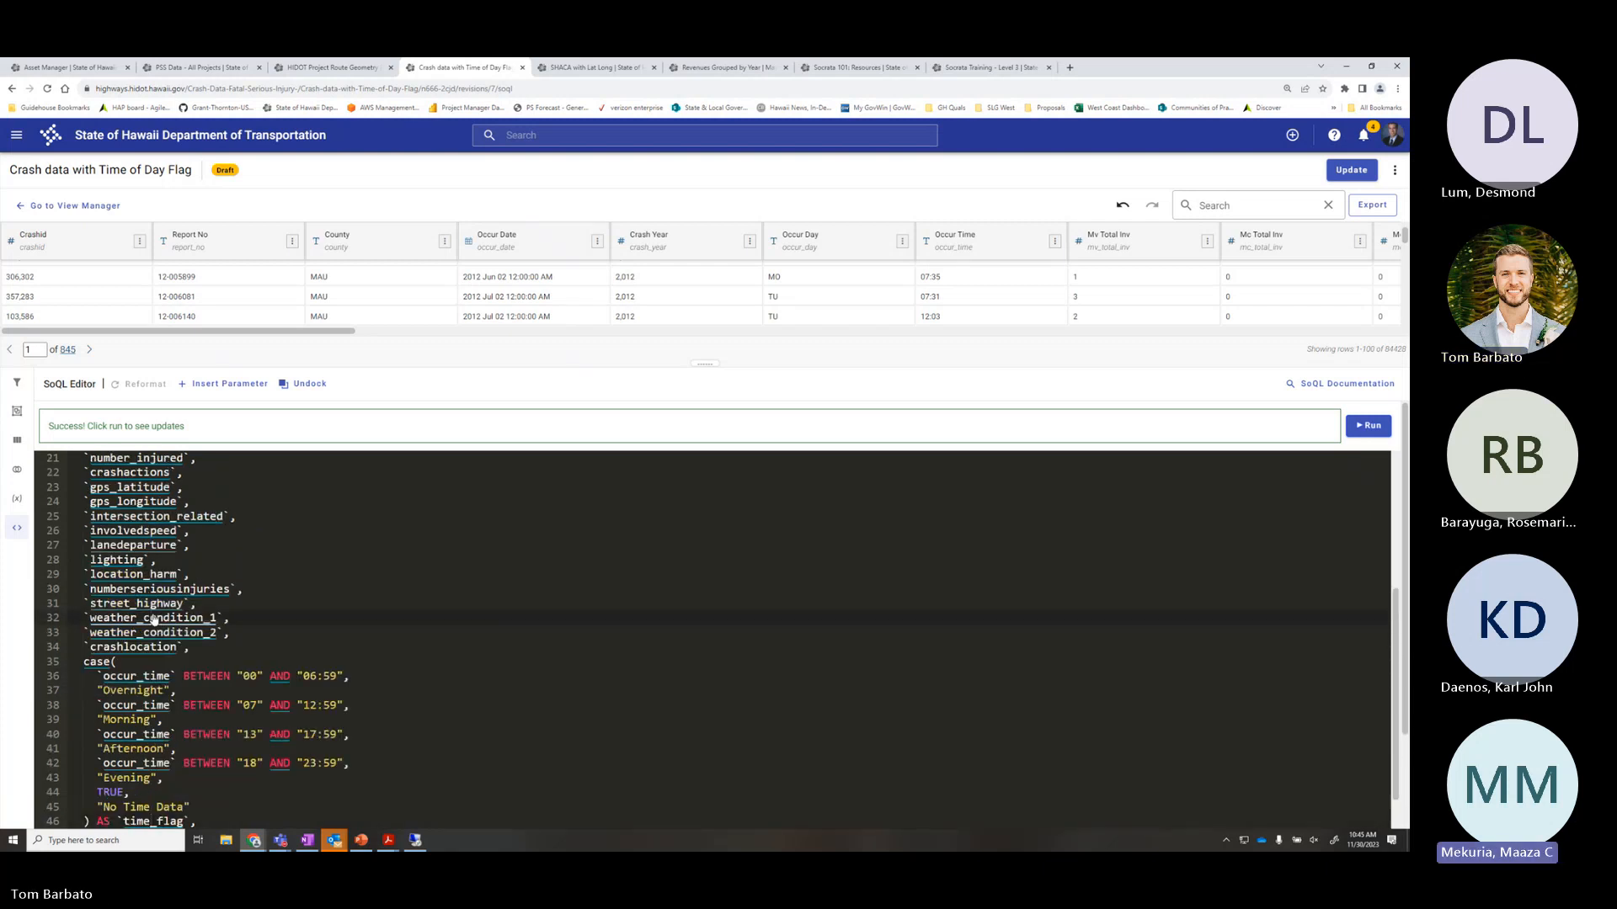
pyautogui.scroll(-3, 154, 621)
pyautogui.click(160, 677)
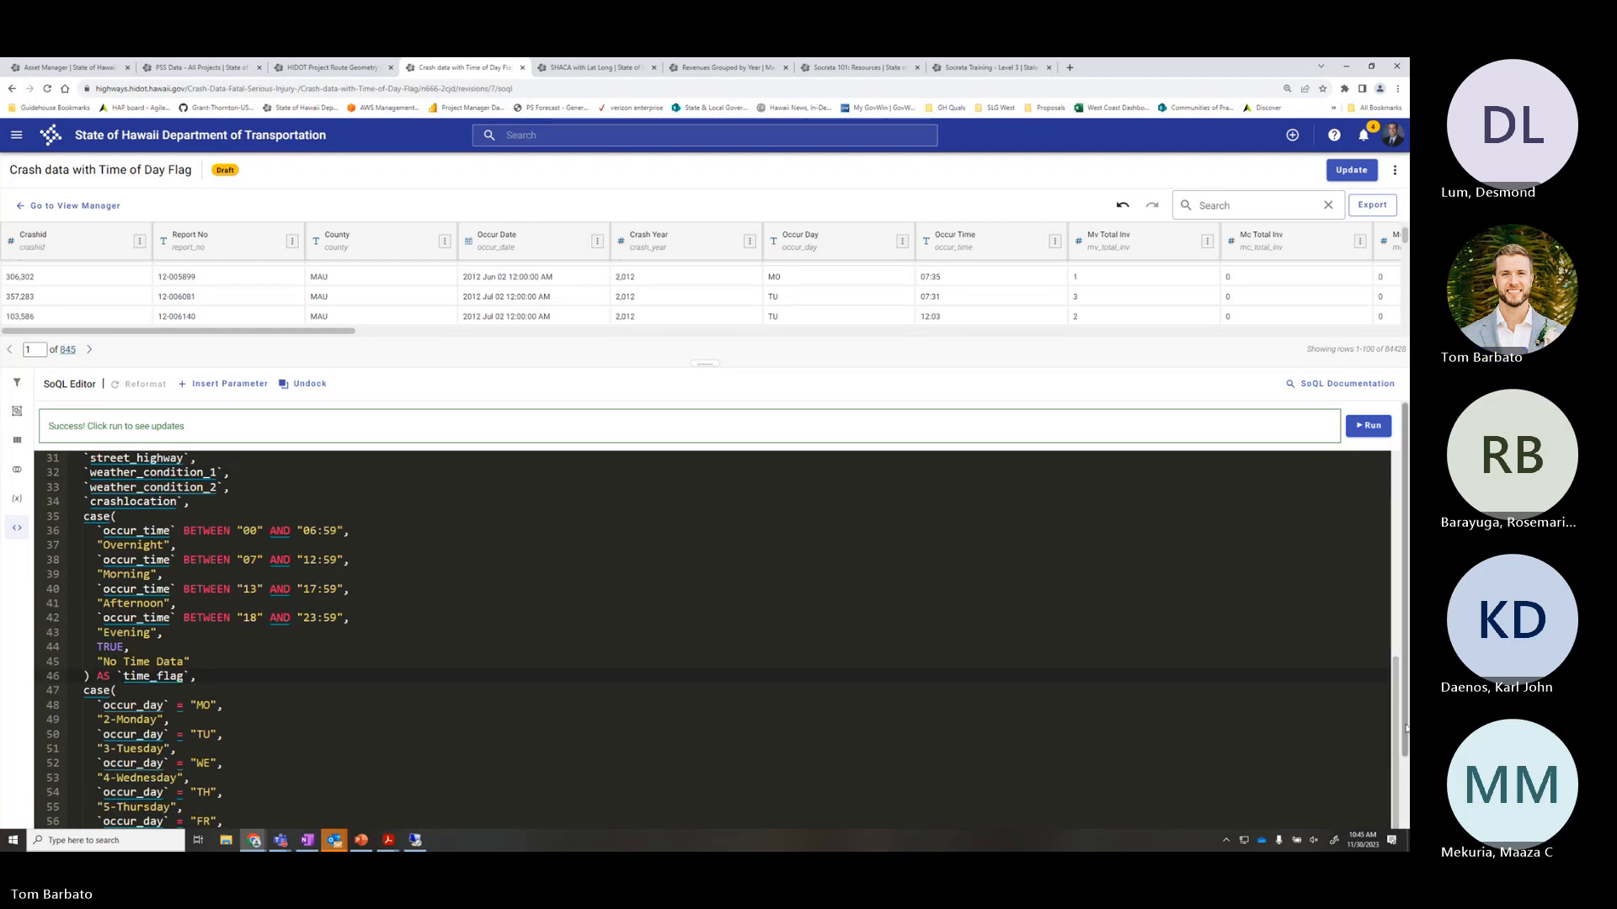
pyautogui.moveTo(1406, 729); pyautogui.dragTo(1406, 802)
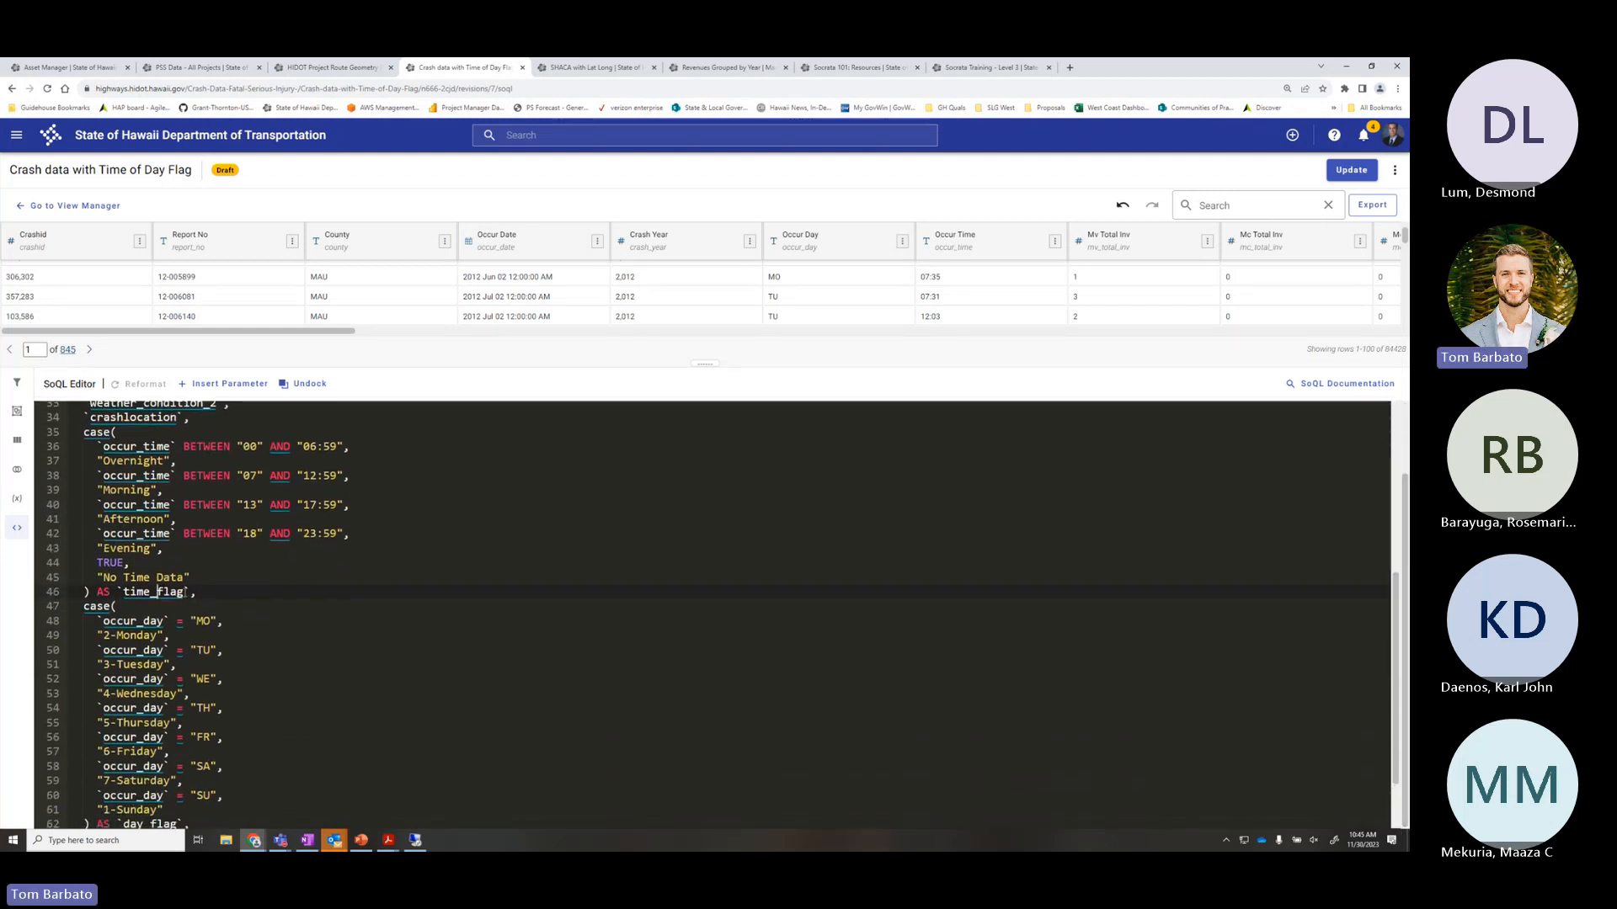
pyautogui.doubleClick(157, 592)
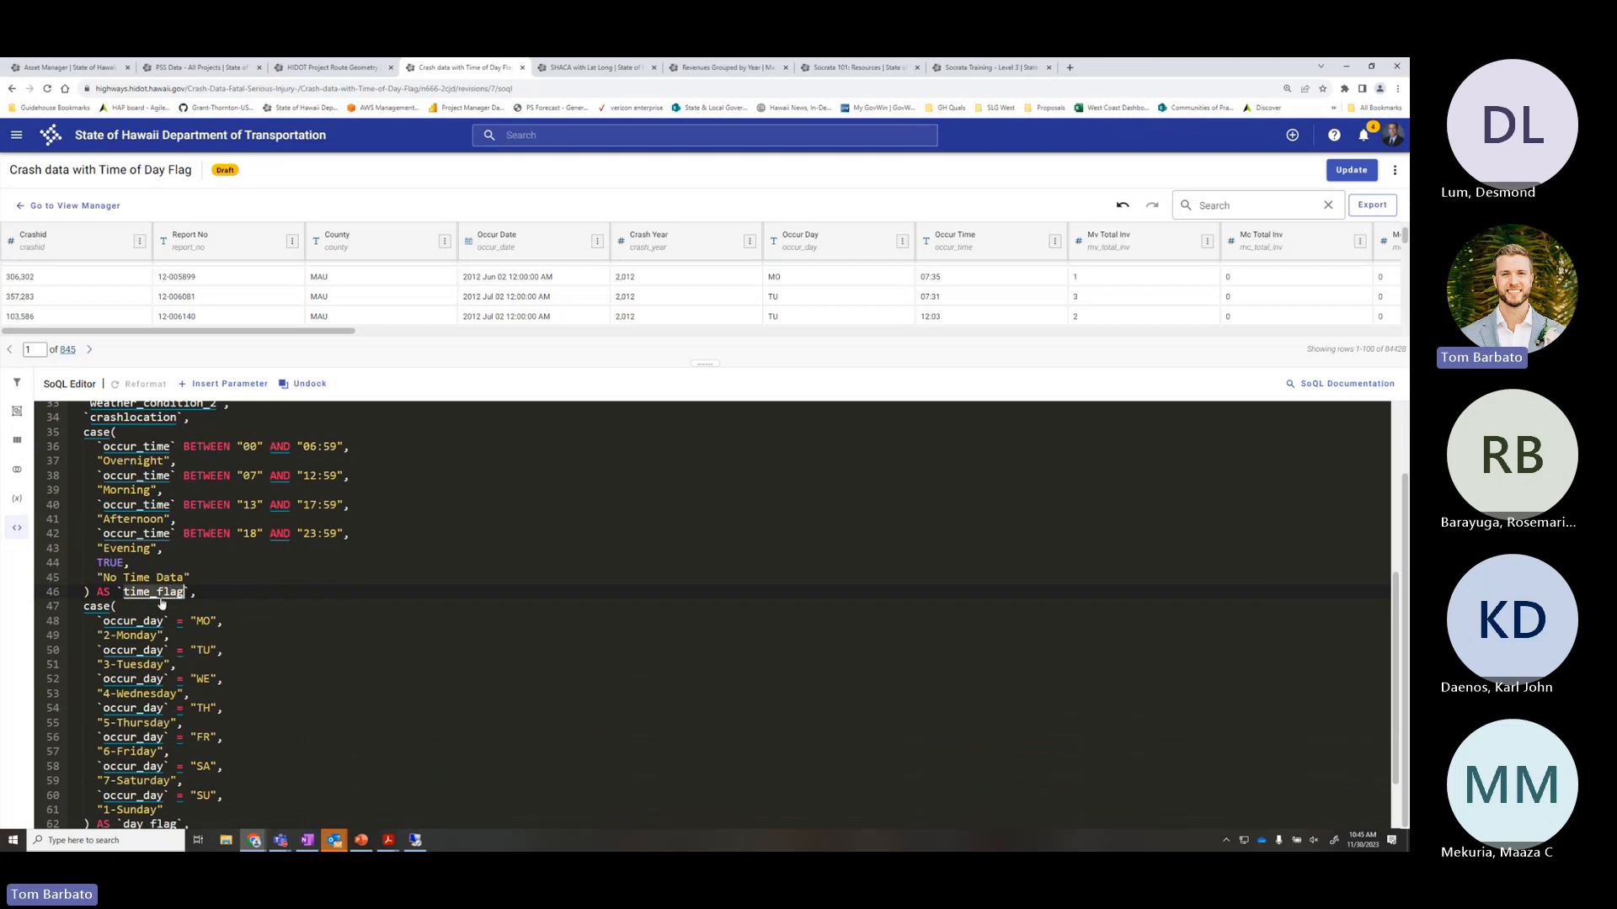
pyautogui.scroll(3, 162, 604)
pyautogui.click(150, 512)
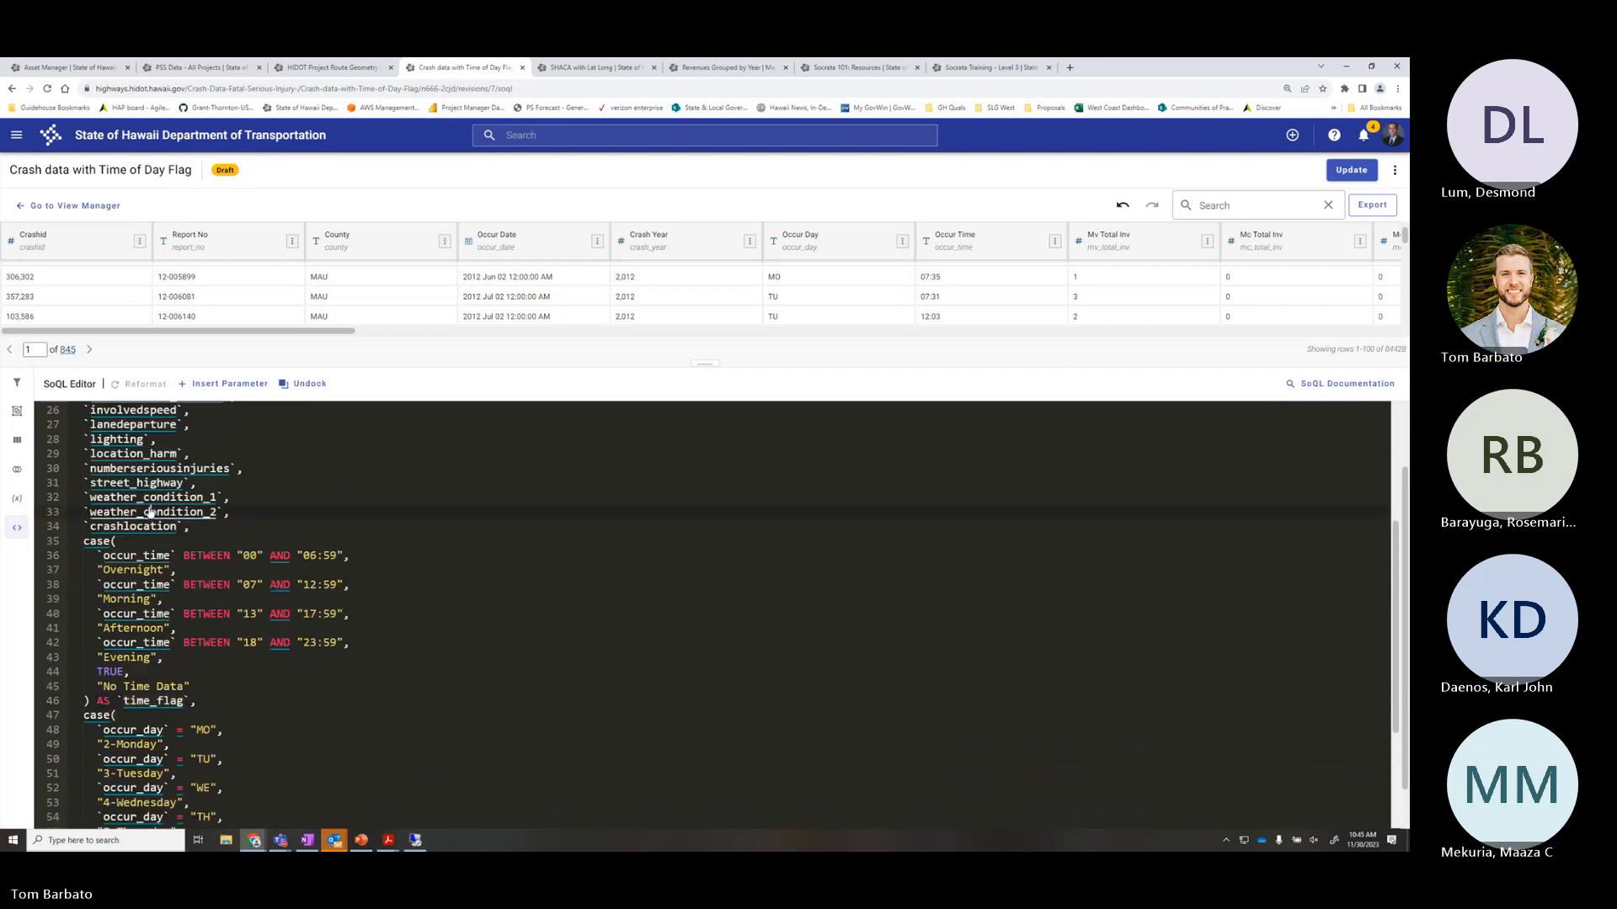
pyautogui.click(91, 513)
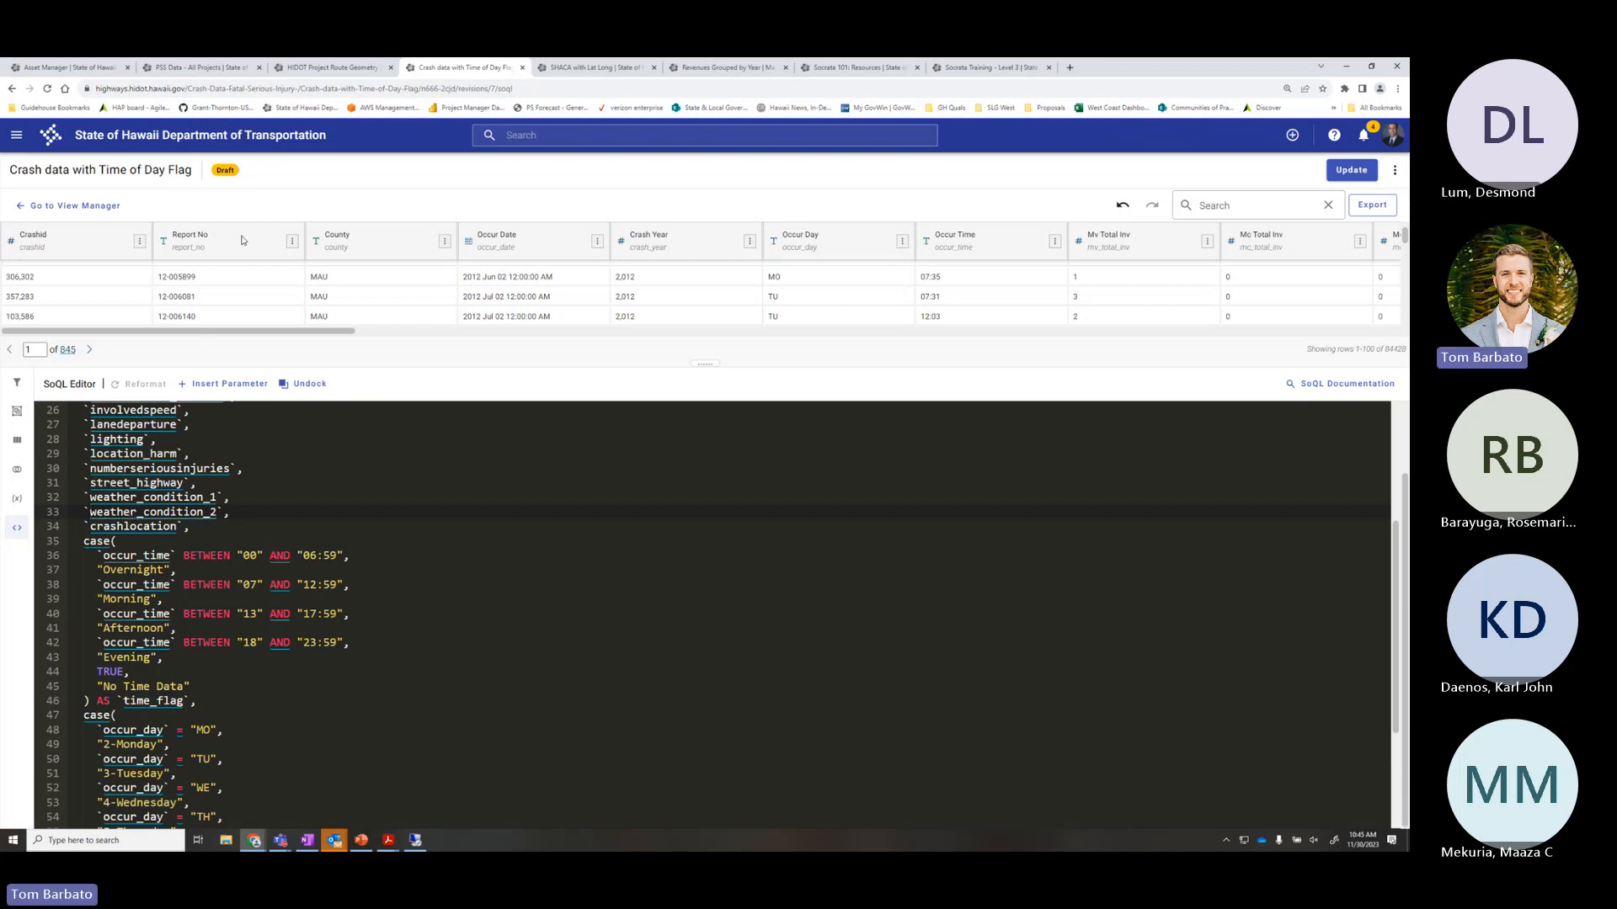
pyautogui.click(293, 241)
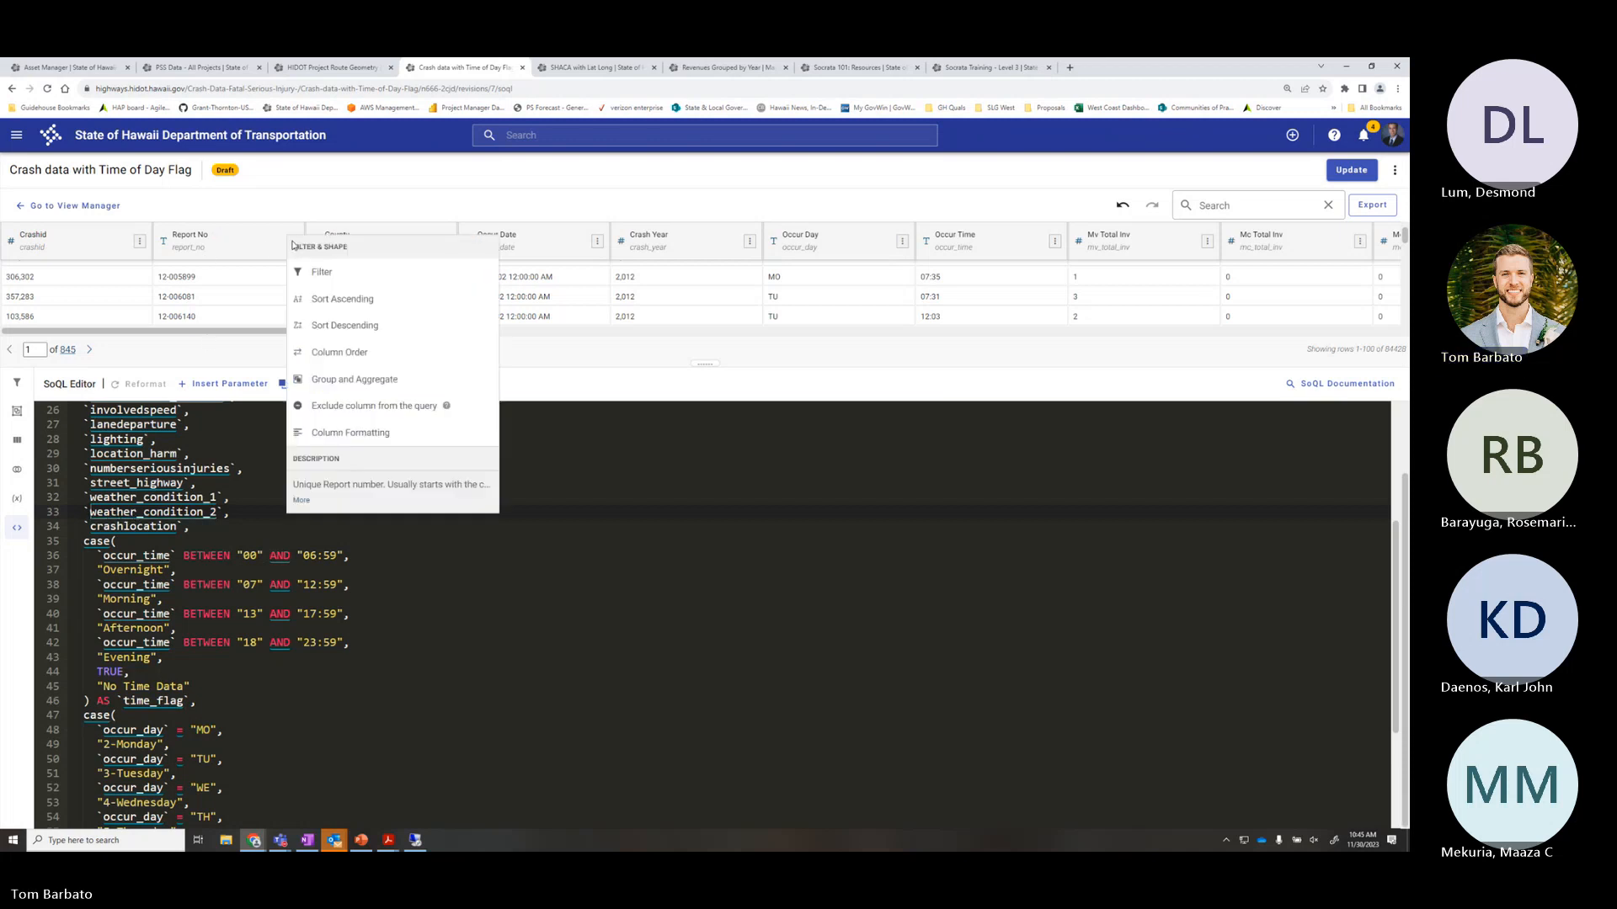
pyautogui.click(301, 500)
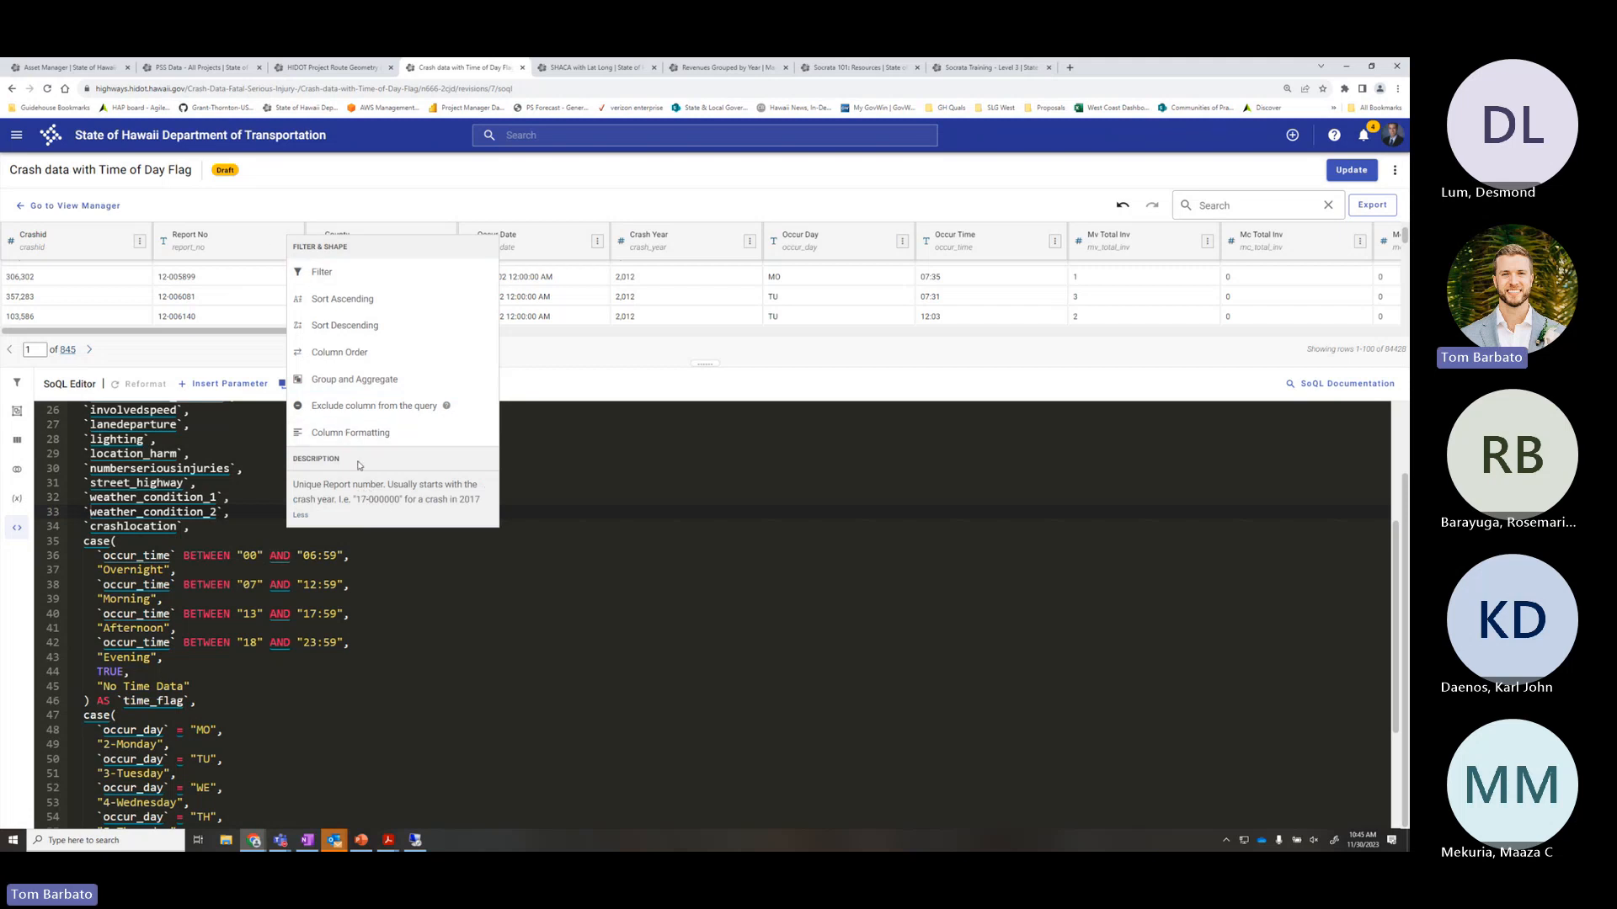
pyautogui.click(453, 586)
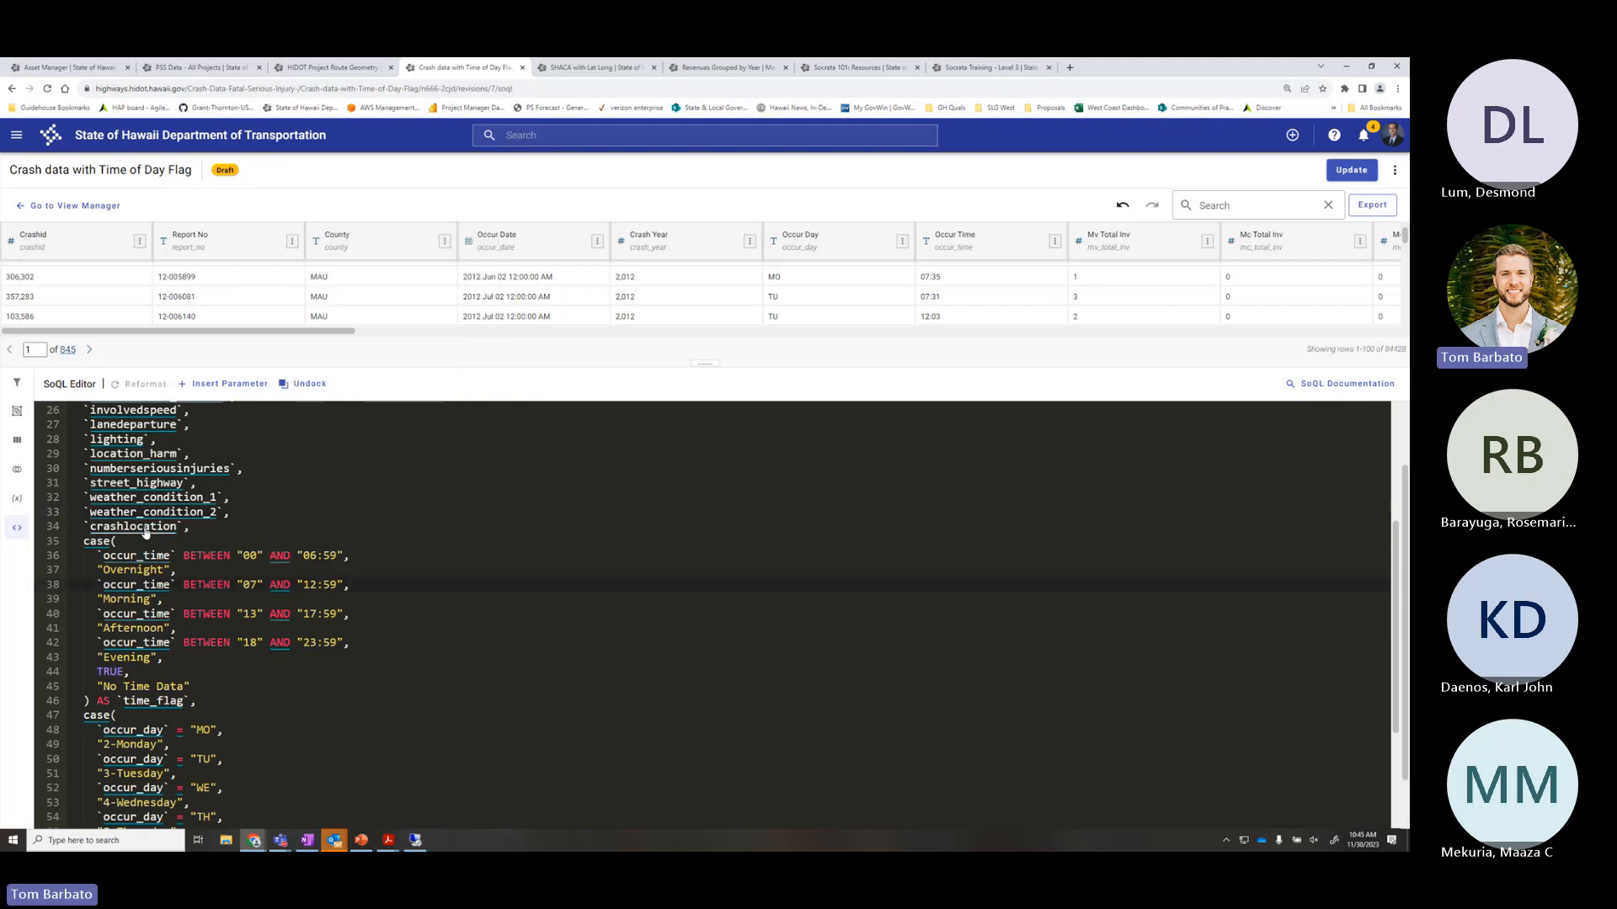
# Review the SoQL query's CASE blocks, including the day_flag occur_day mapping
pyautogui.scroll(1, 142, 532)
pyautogui.scroll(1, 135, 522)
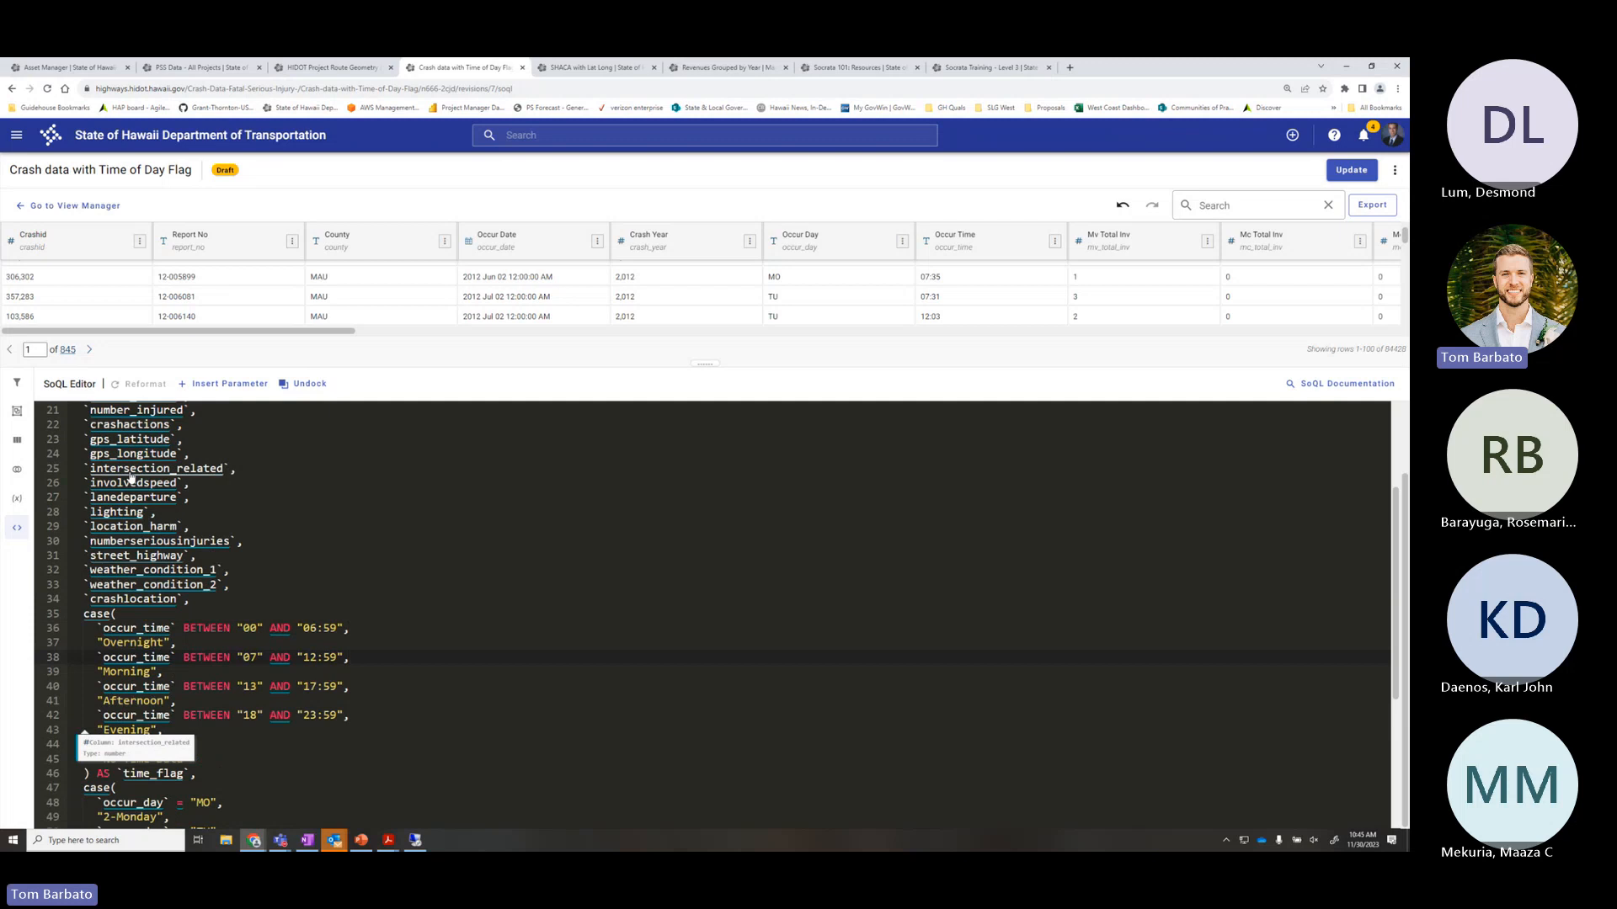
pyautogui.scroll(4, 131, 481)
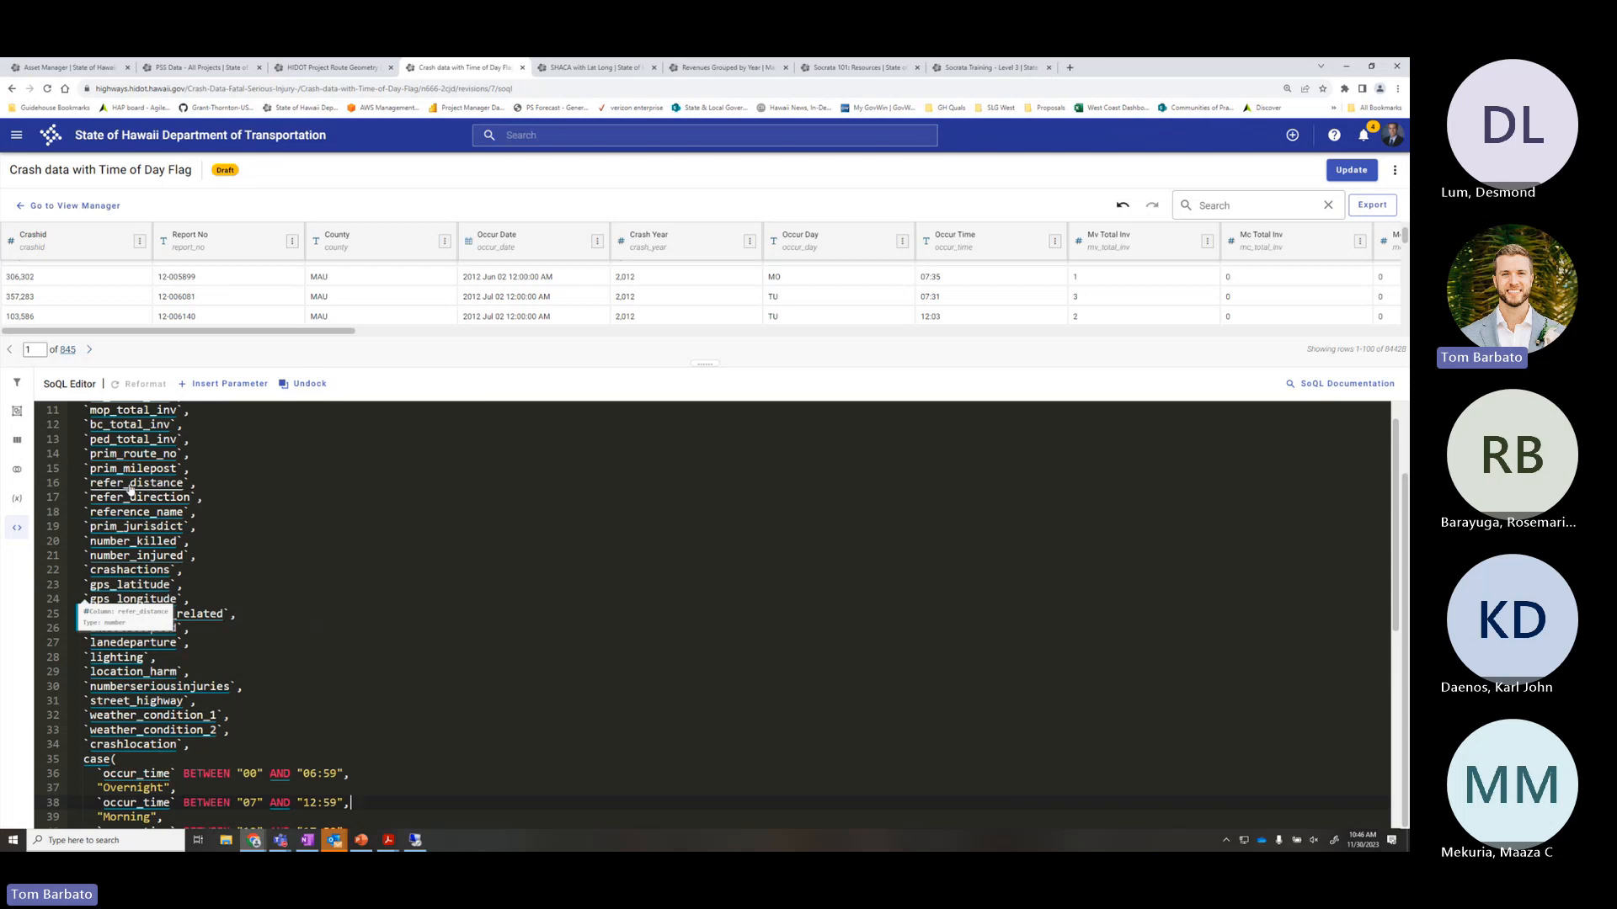
pyautogui.scroll(-5, 135, 491)
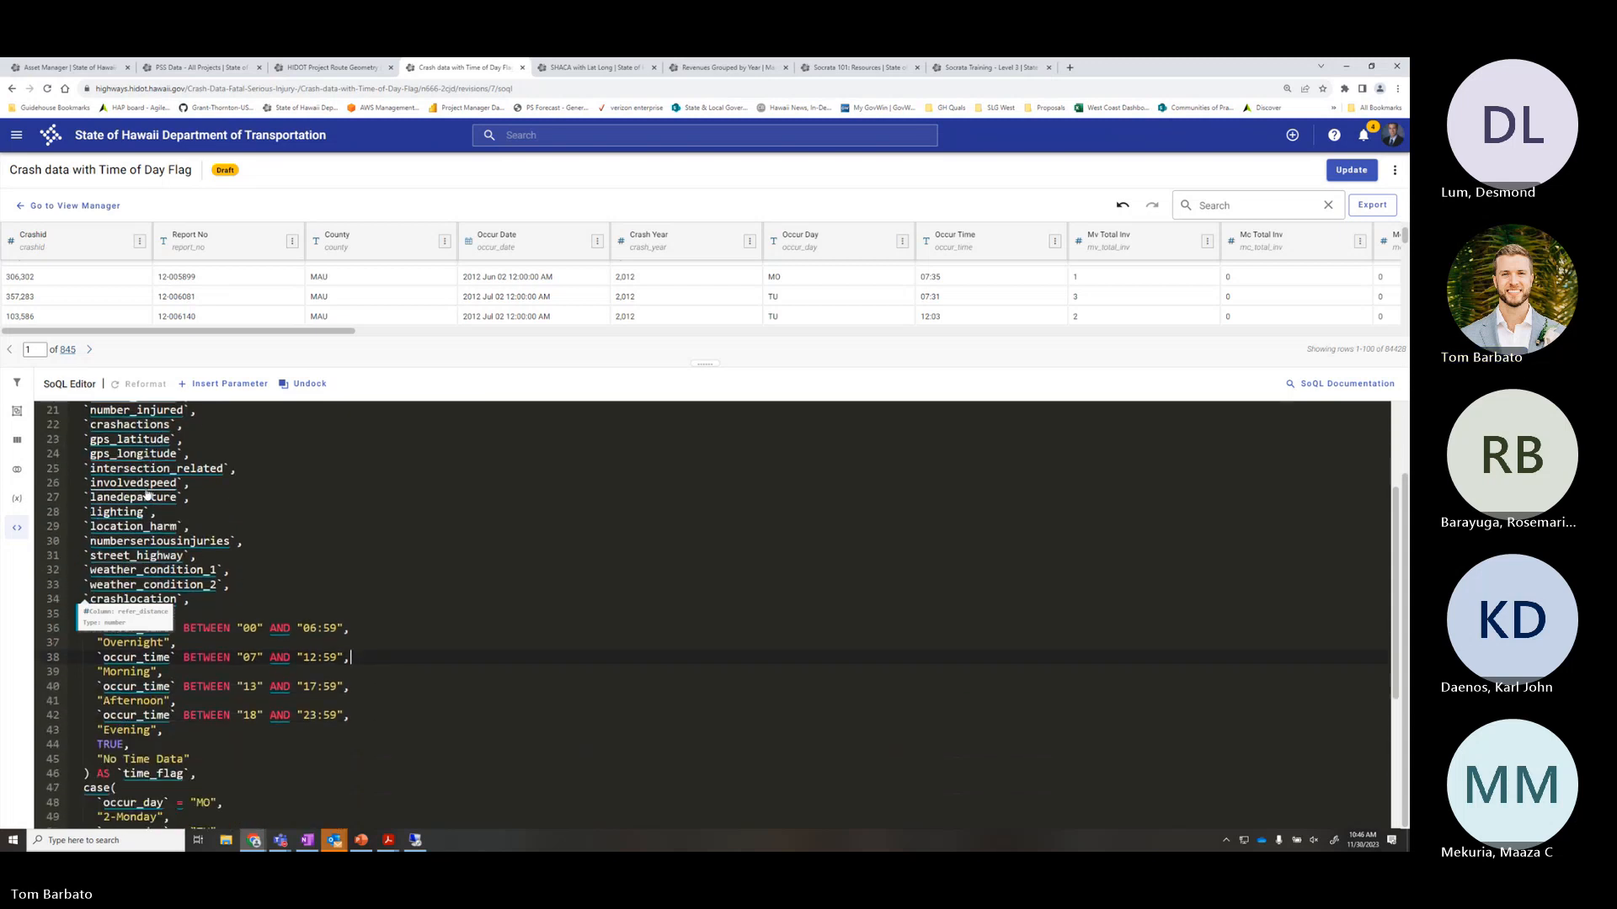
pyautogui.scroll(-1, 147, 495)
pyautogui.click(387, 568)
pyautogui.scroll(-3, 388, 569)
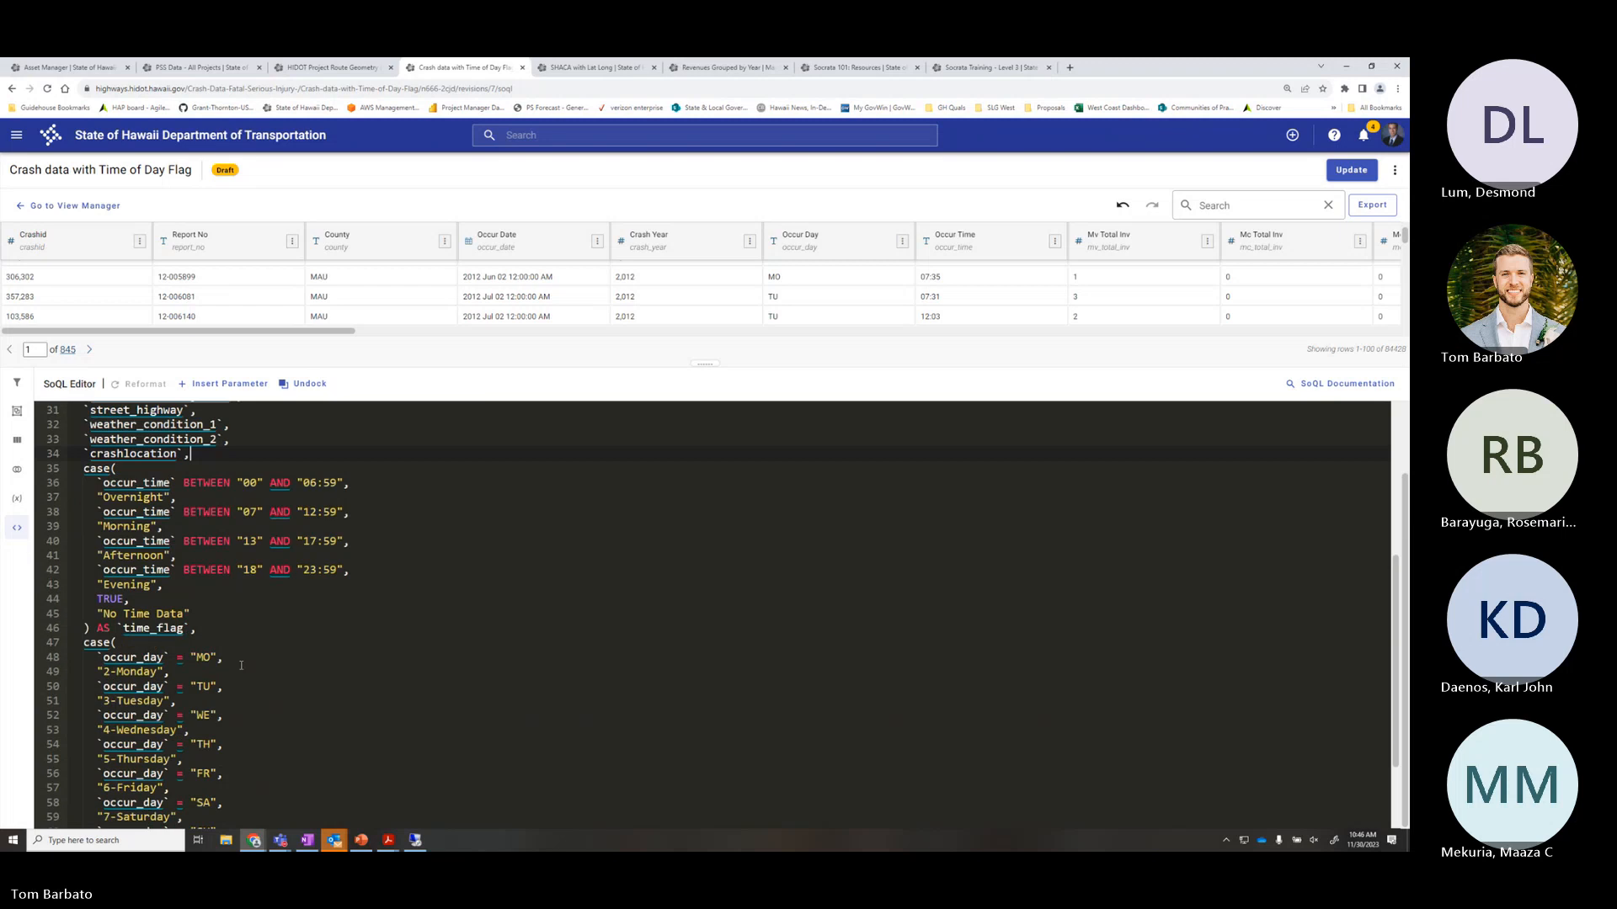
pyautogui.scroll(-3, 151, 633)
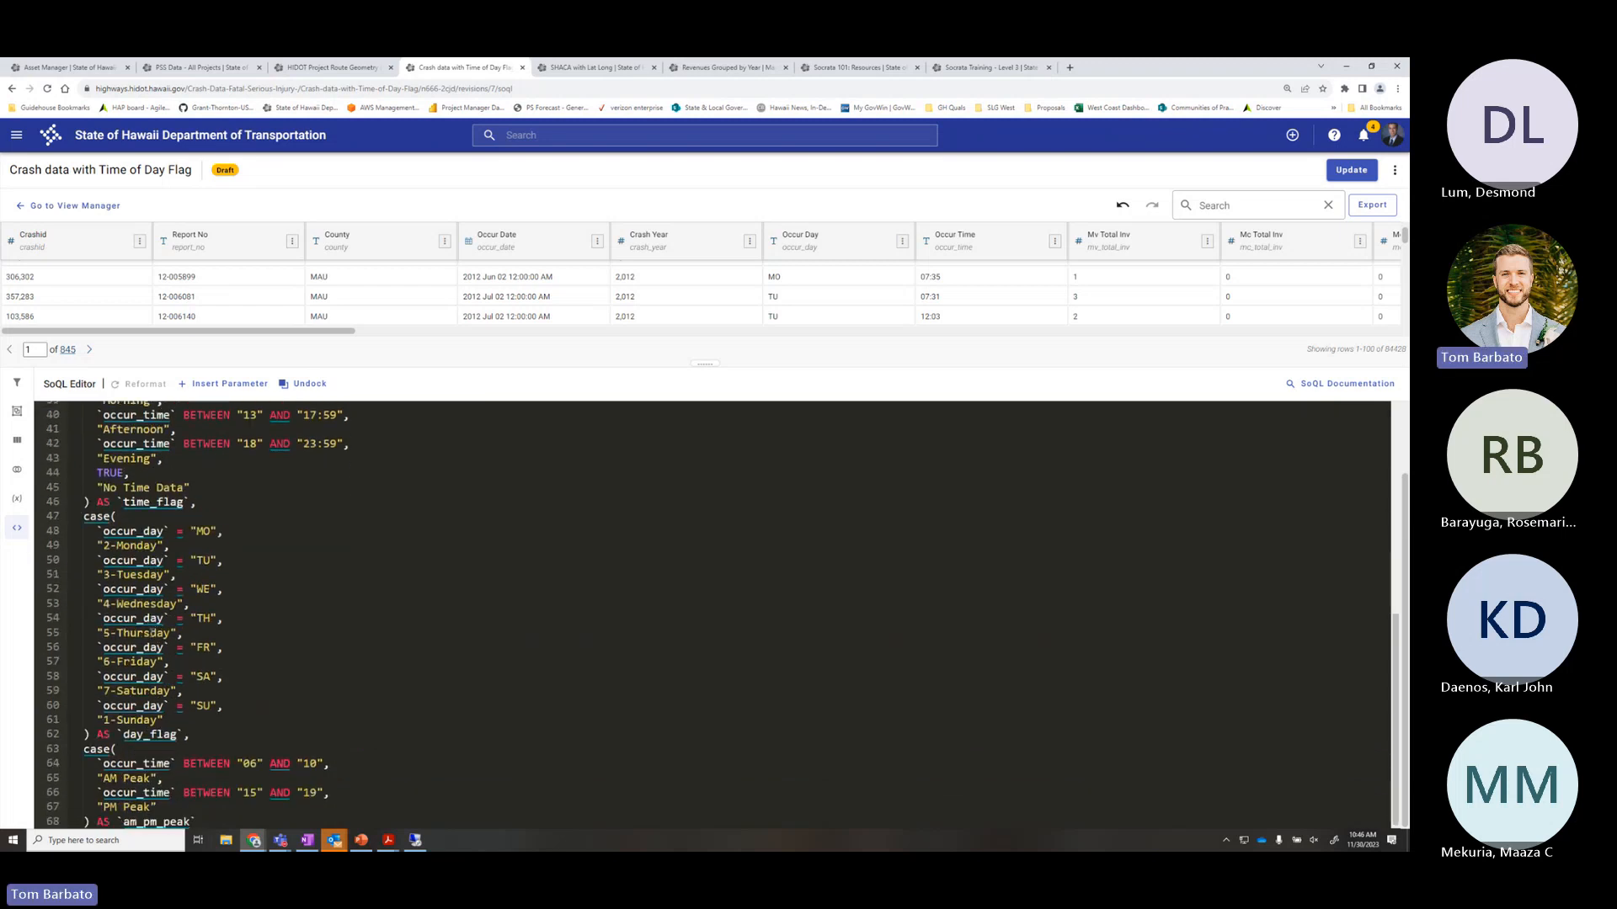
pyautogui.scroll(6, 166, 634)
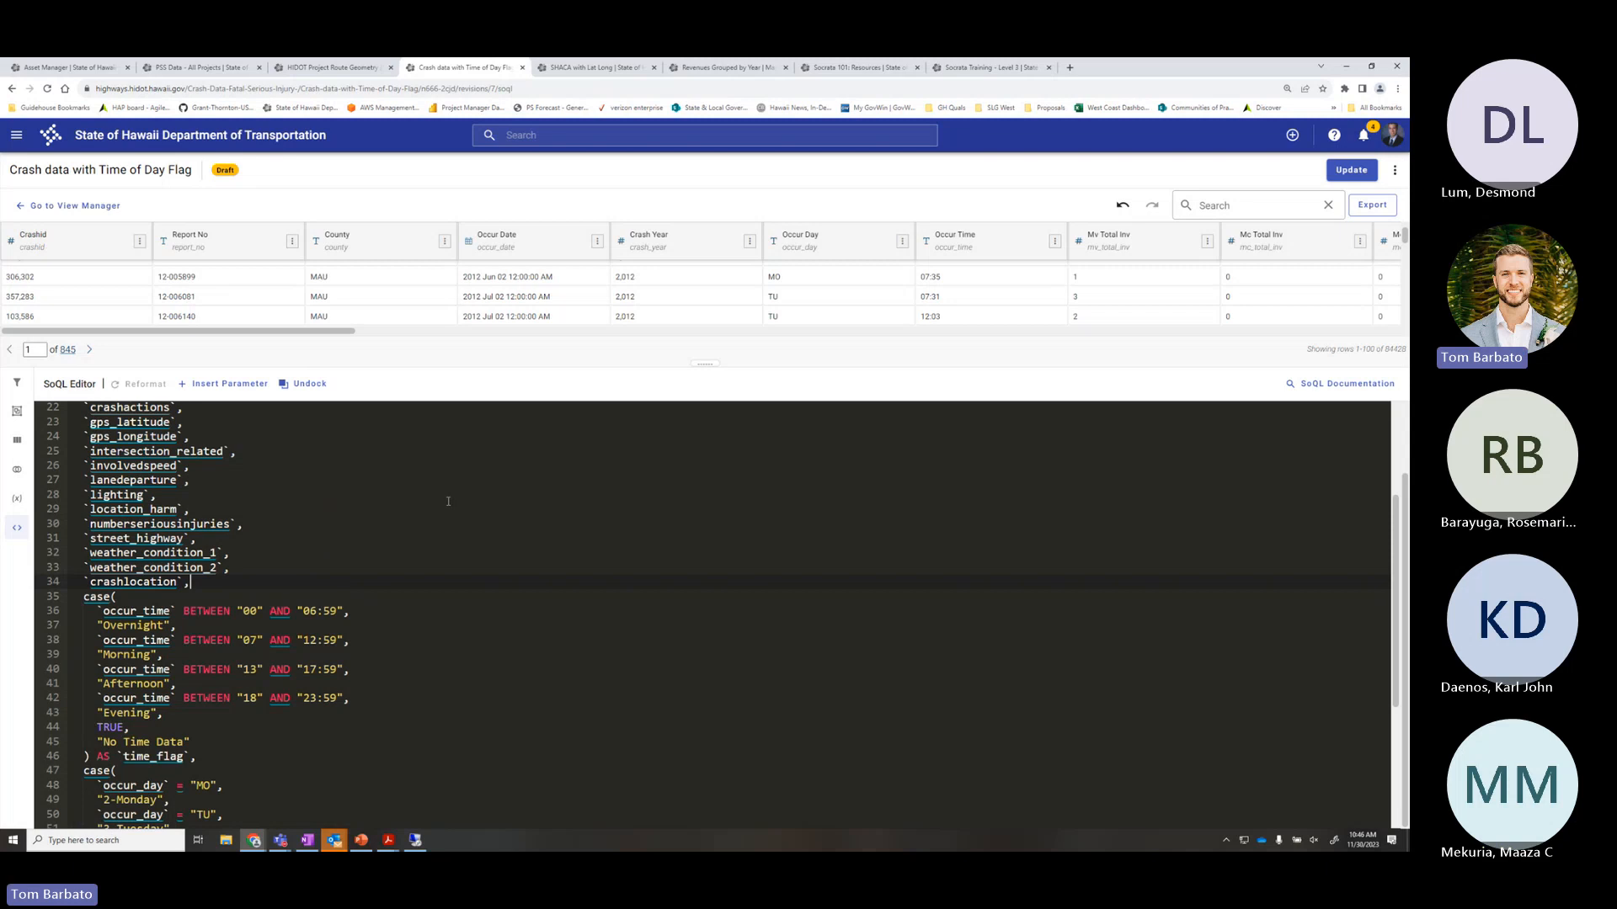
# Resize the table/editor splitter to show more crash data rows, then recheck the query
pyautogui.moveTo(704, 362); pyautogui.dragTo(682, 484)
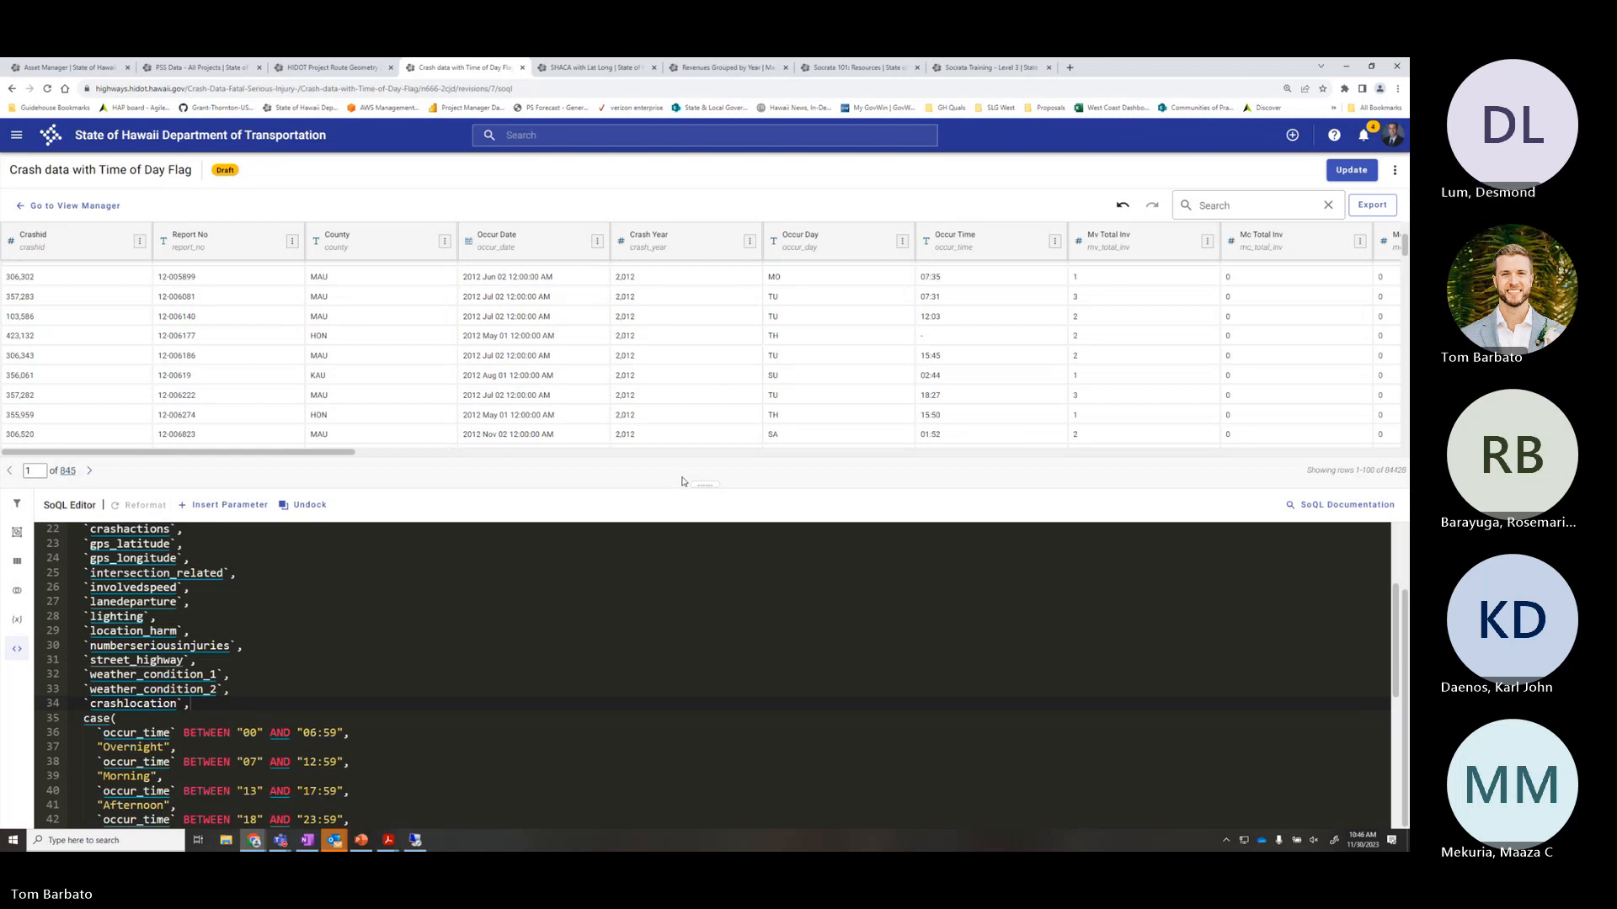
pyautogui.moveTo(703, 482); pyautogui.dragTo(703, 422)
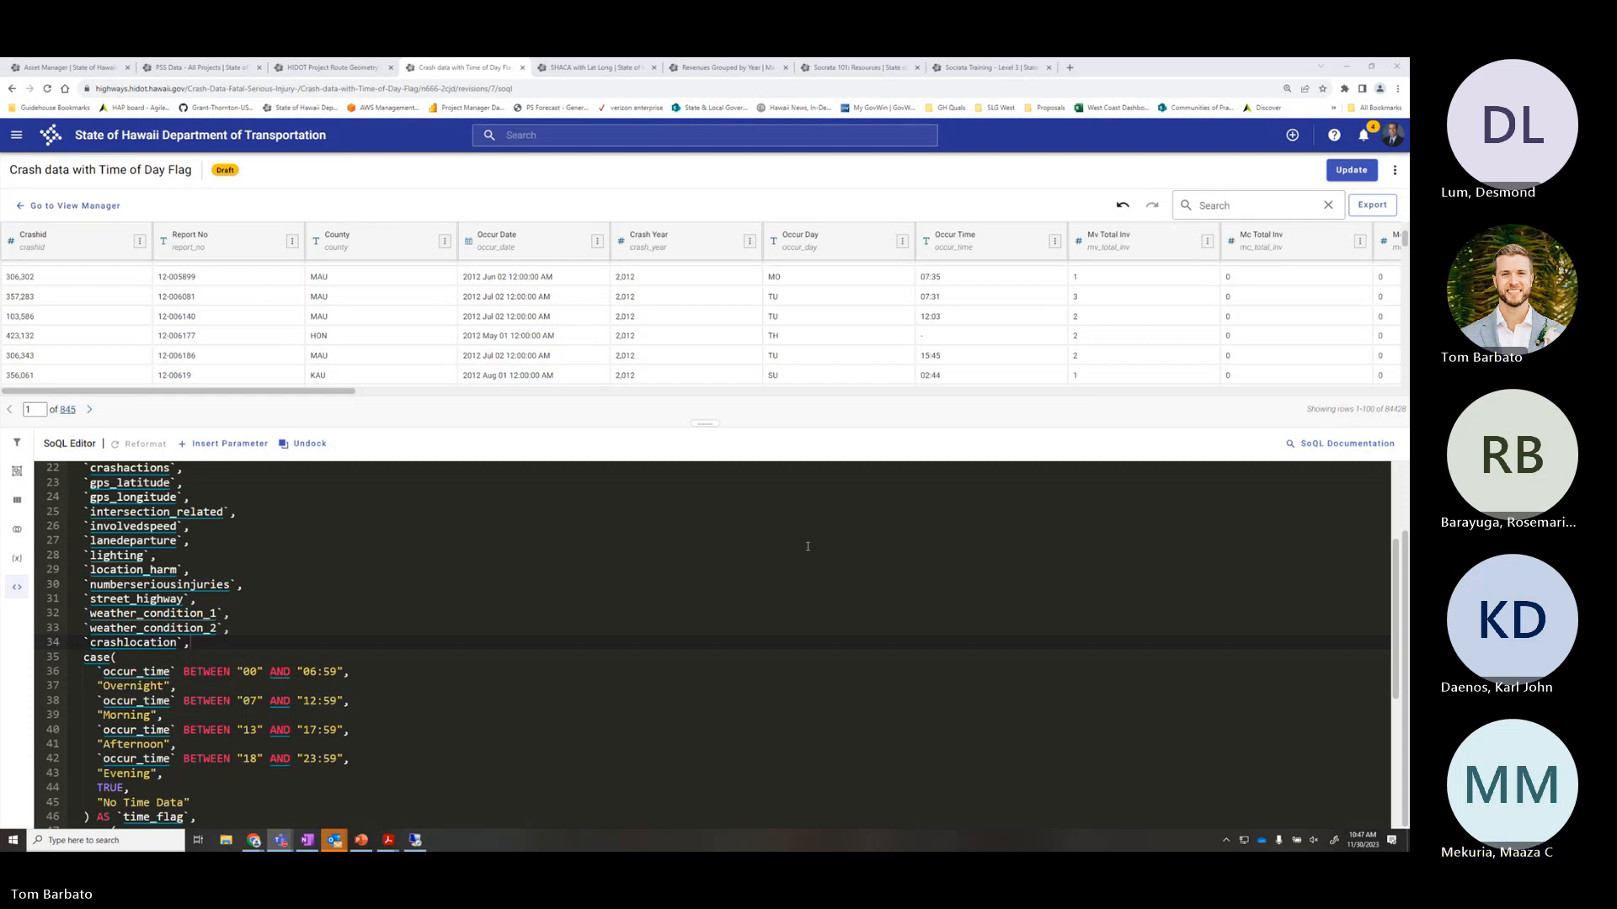
pyautogui.click(180, 658)
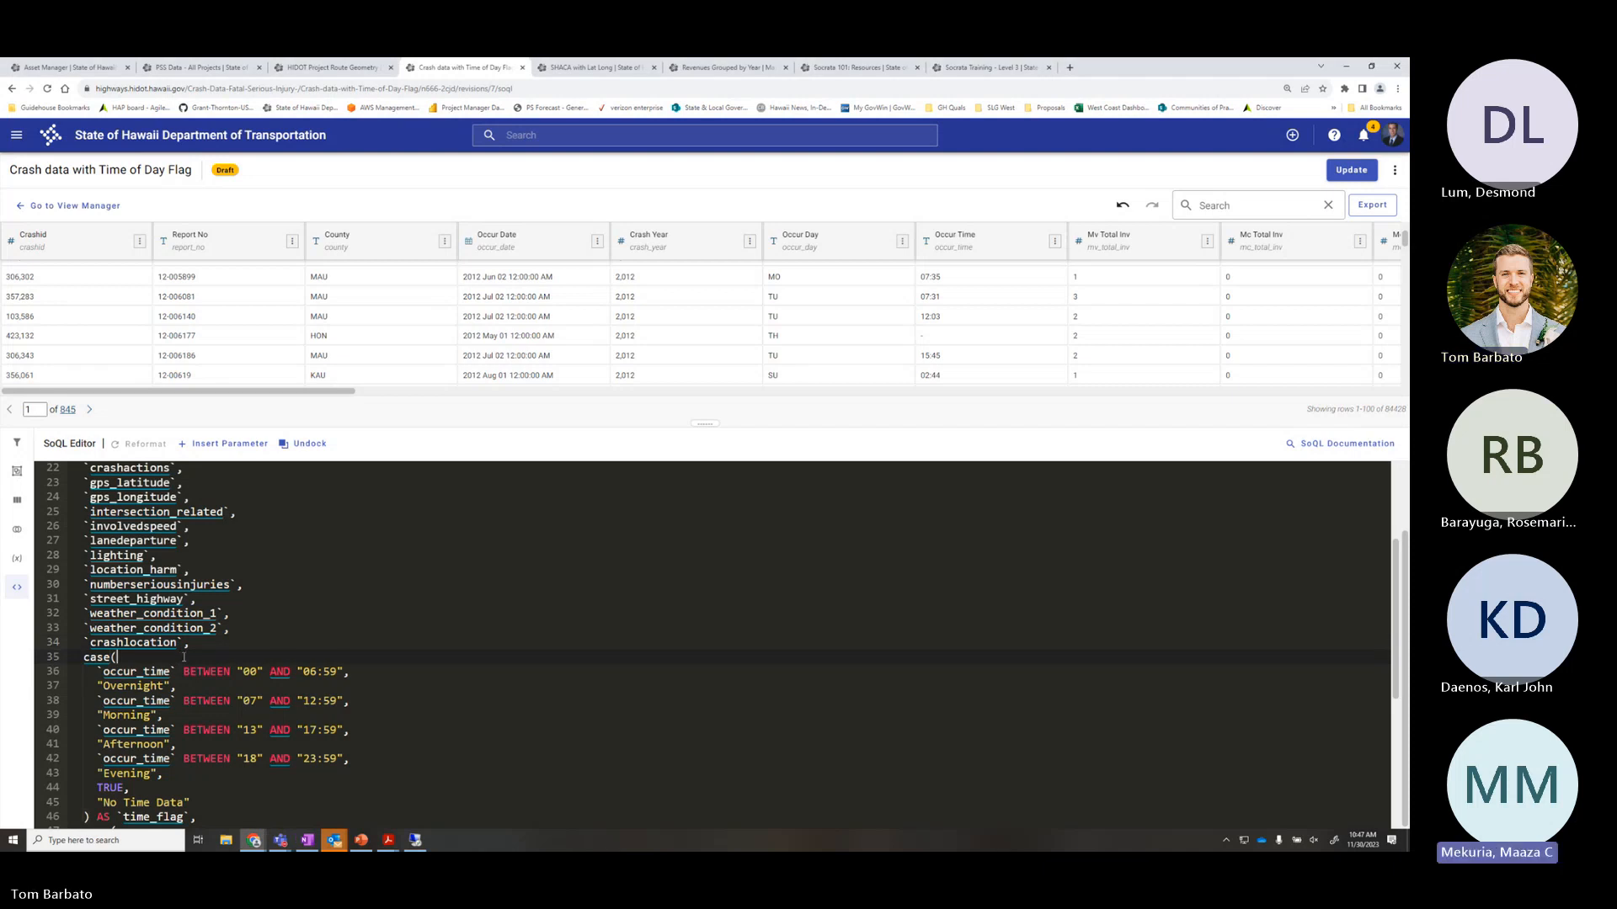
pyautogui.scroll(-1, 183, 657)
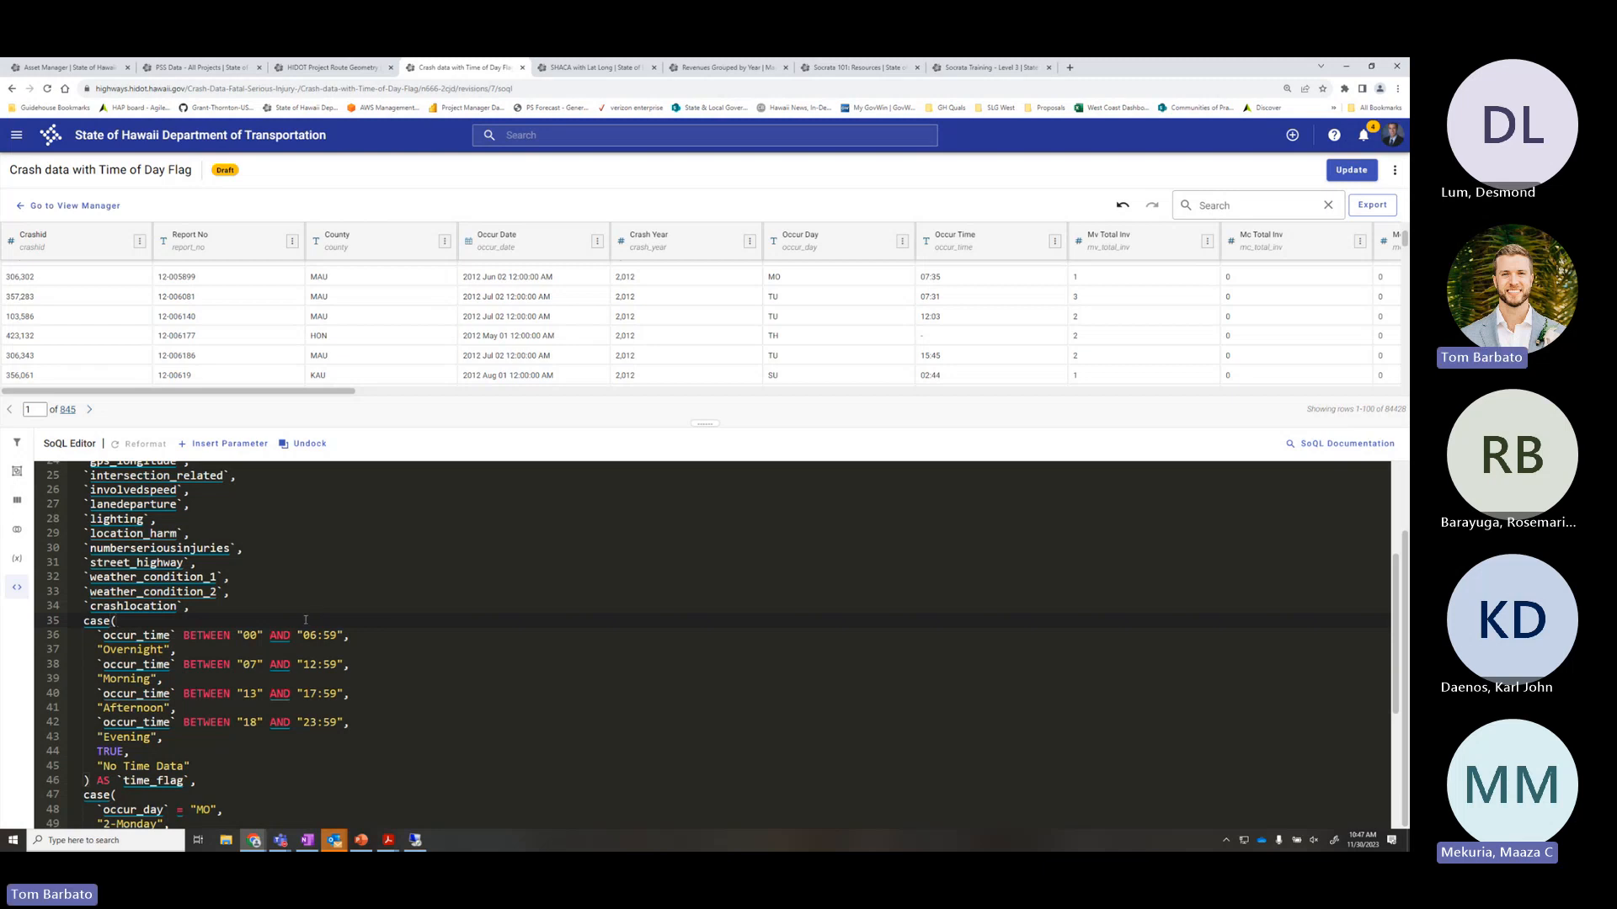
pyautogui.scroll(-3, 421, 640)
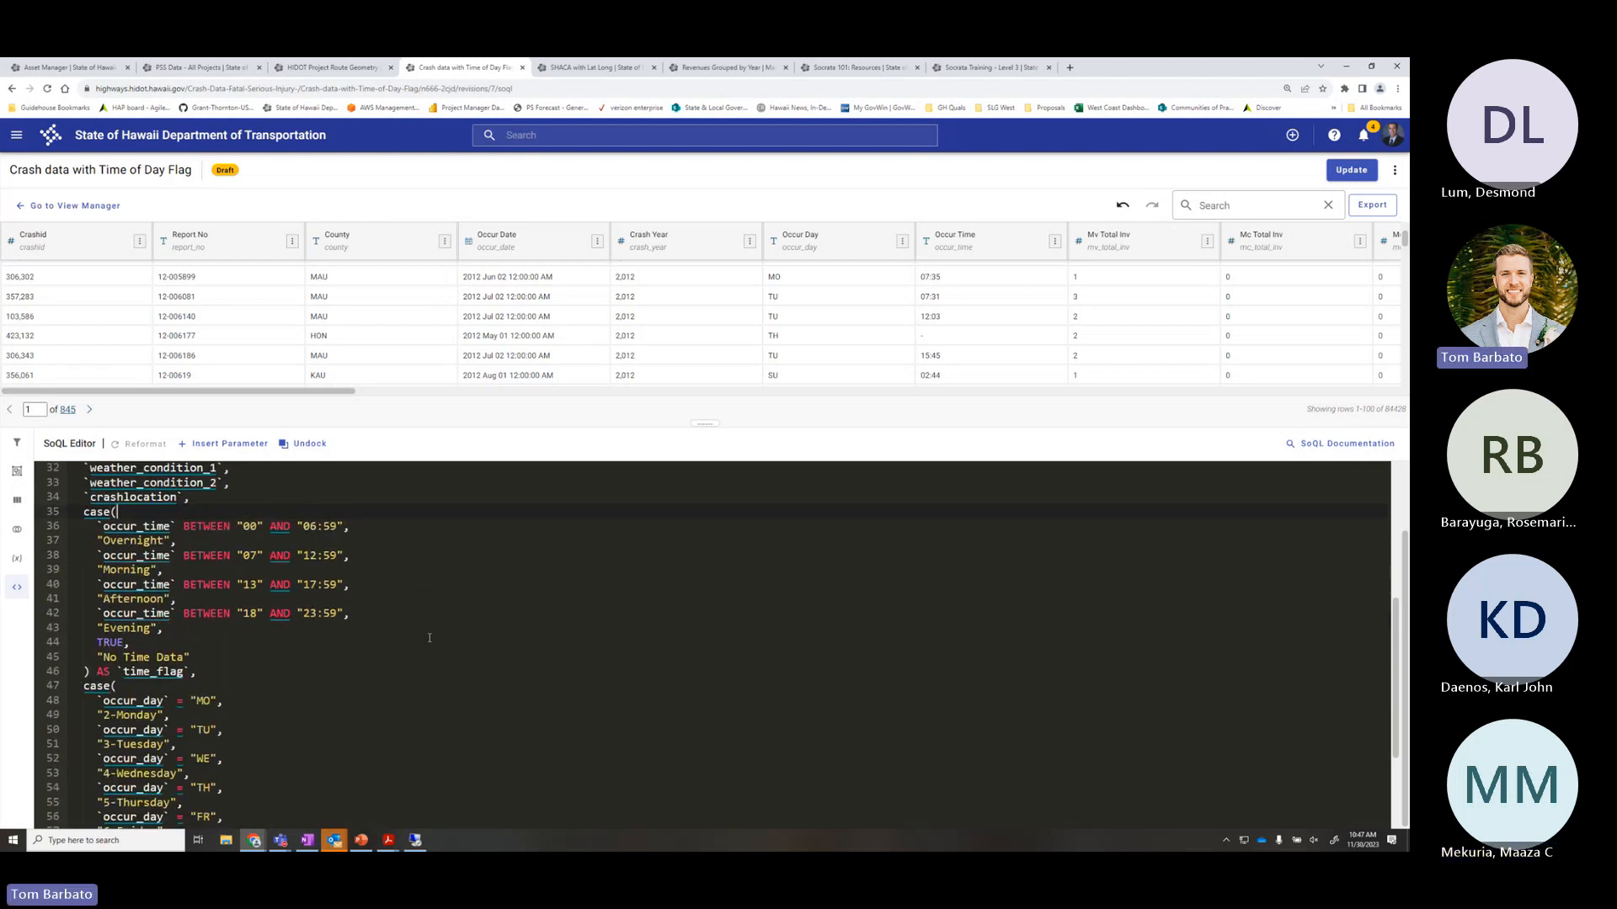
pyautogui.scroll(2, 429, 638)
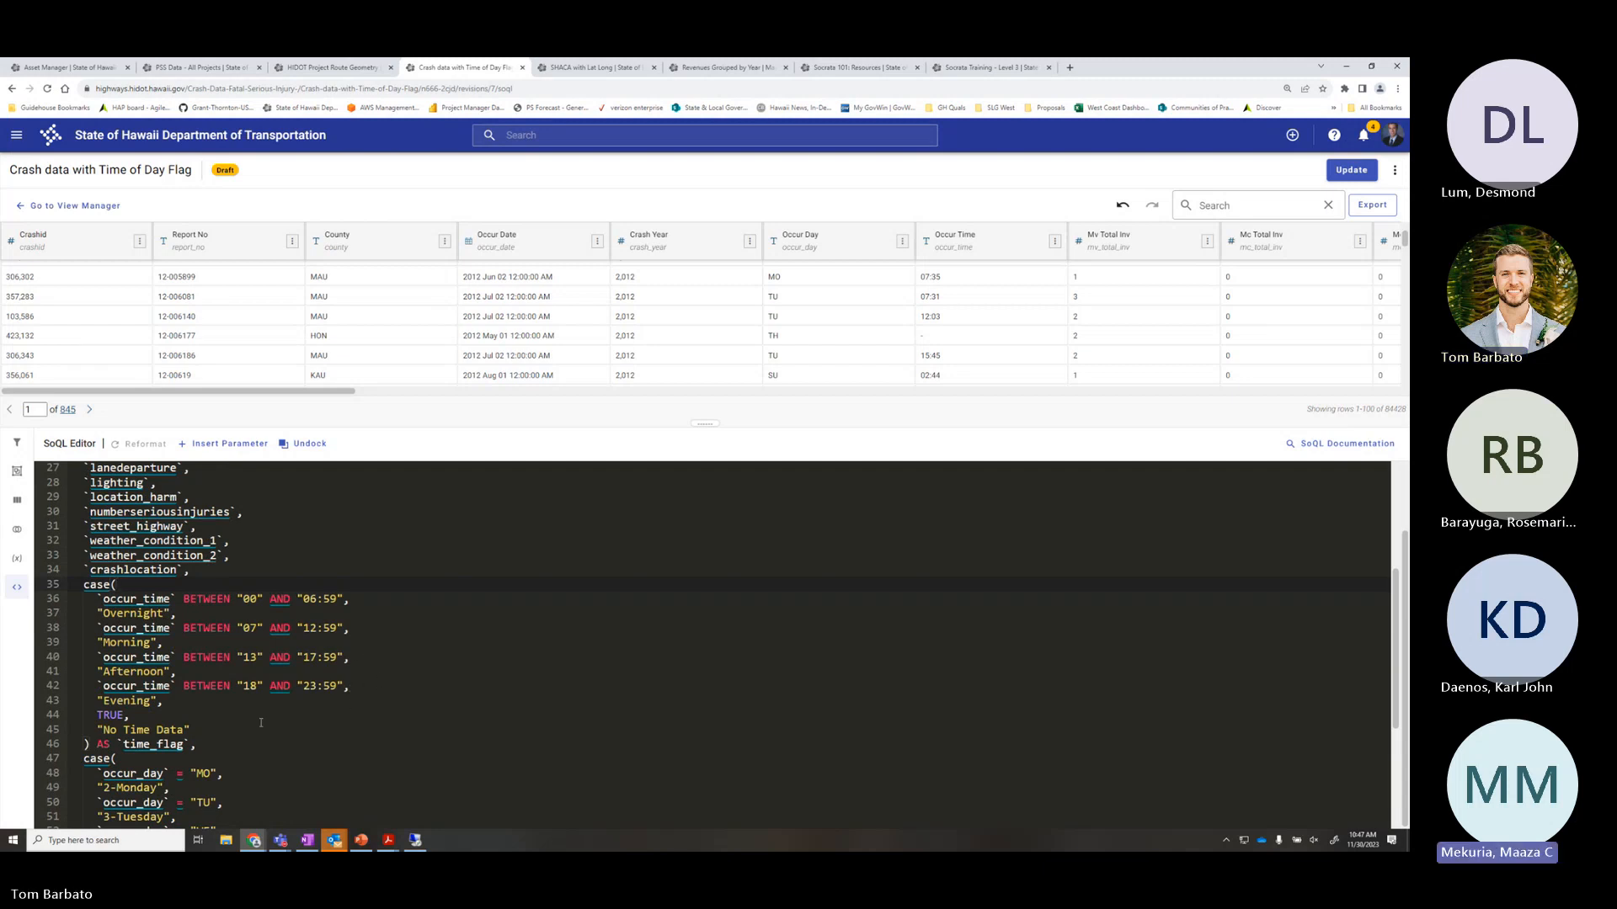
pyautogui.scroll(2, 261, 722)
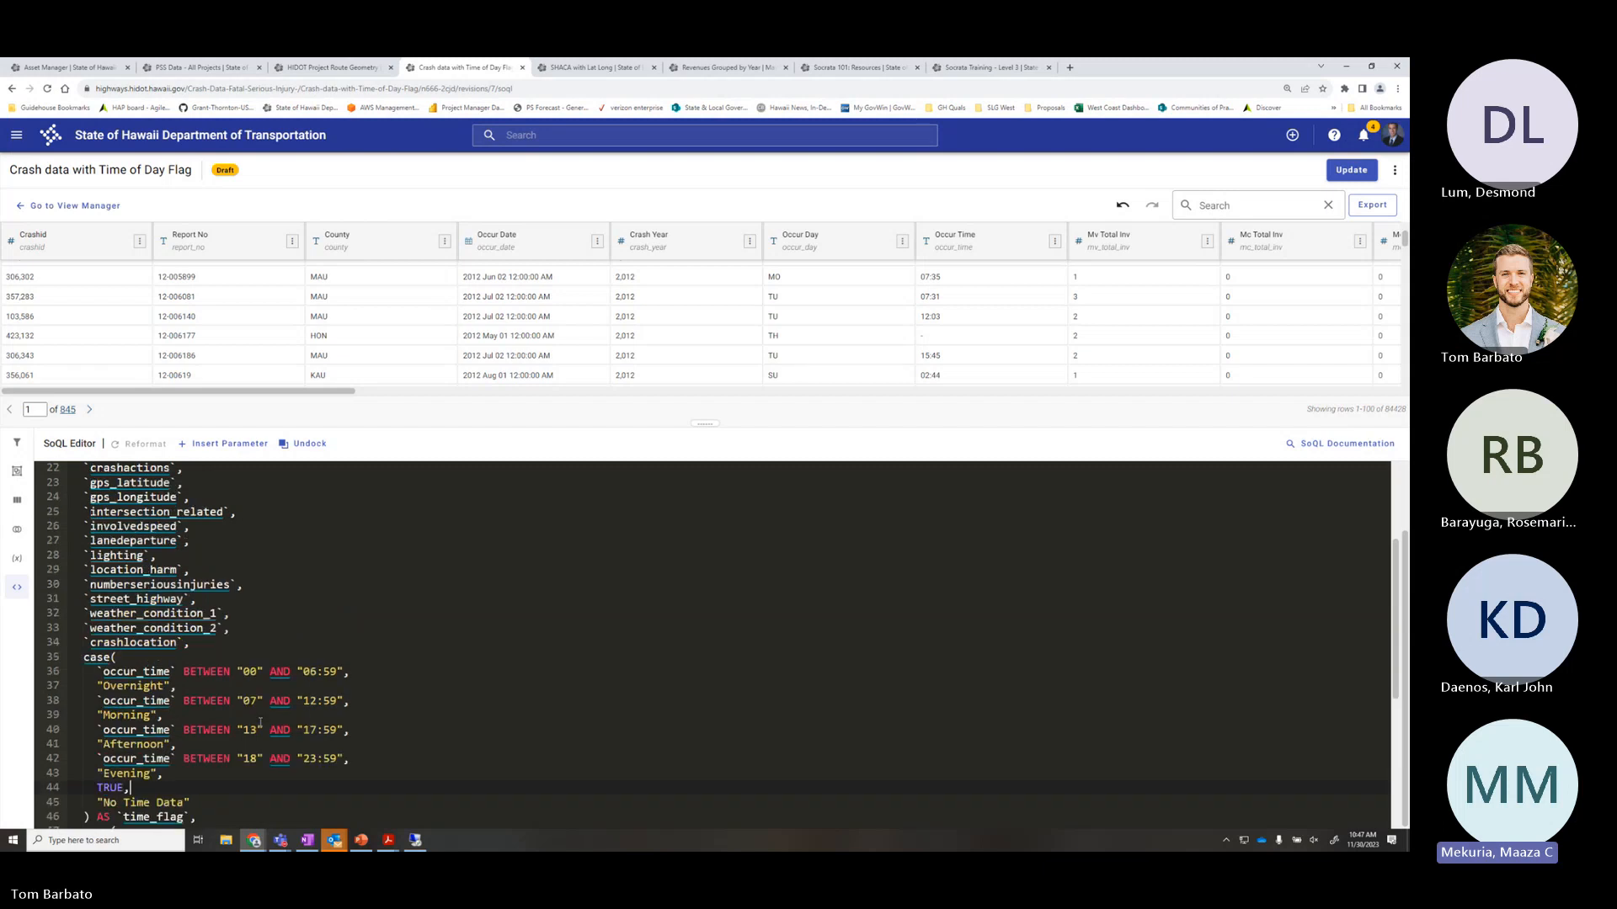
pyautogui.click(223, 643)
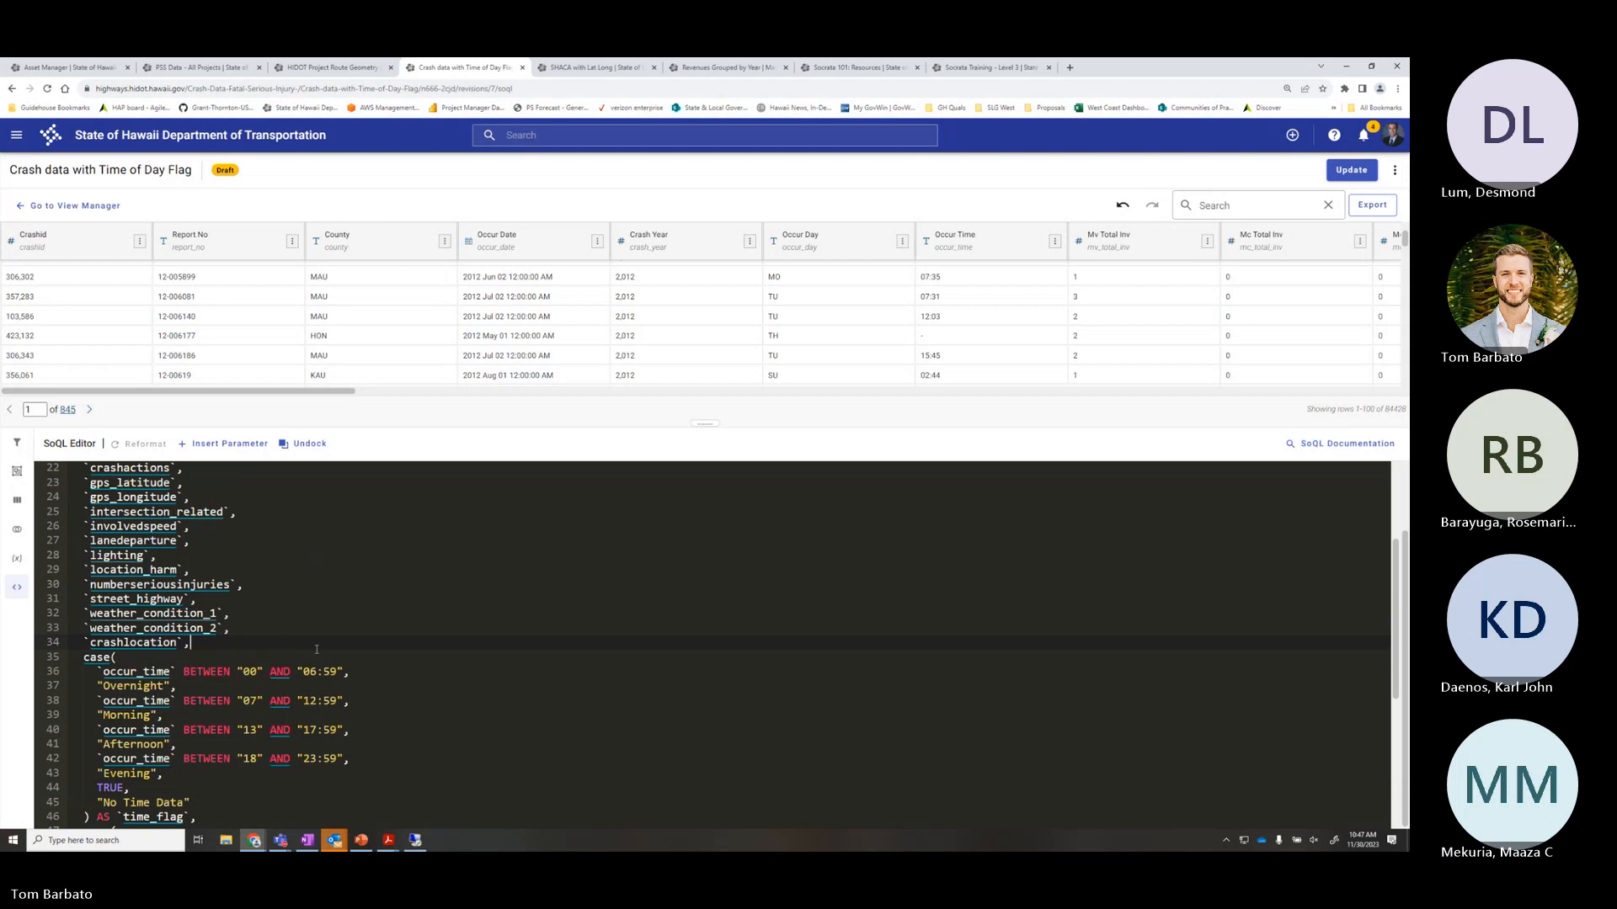
pyautogui.press('Return')
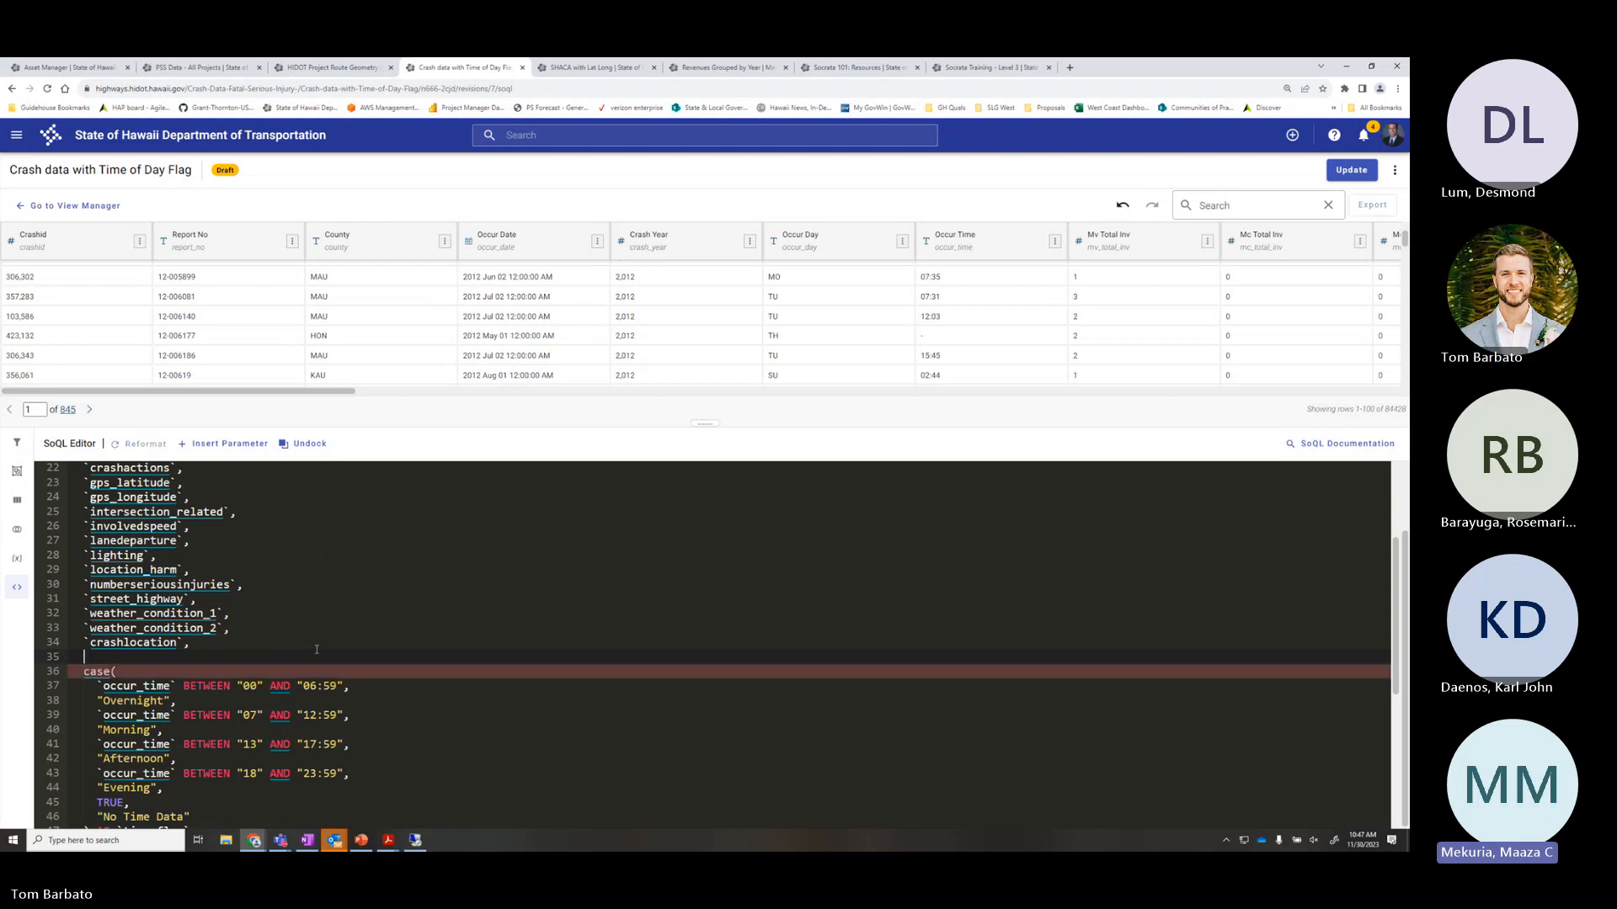
pyautogui.write('getutc')
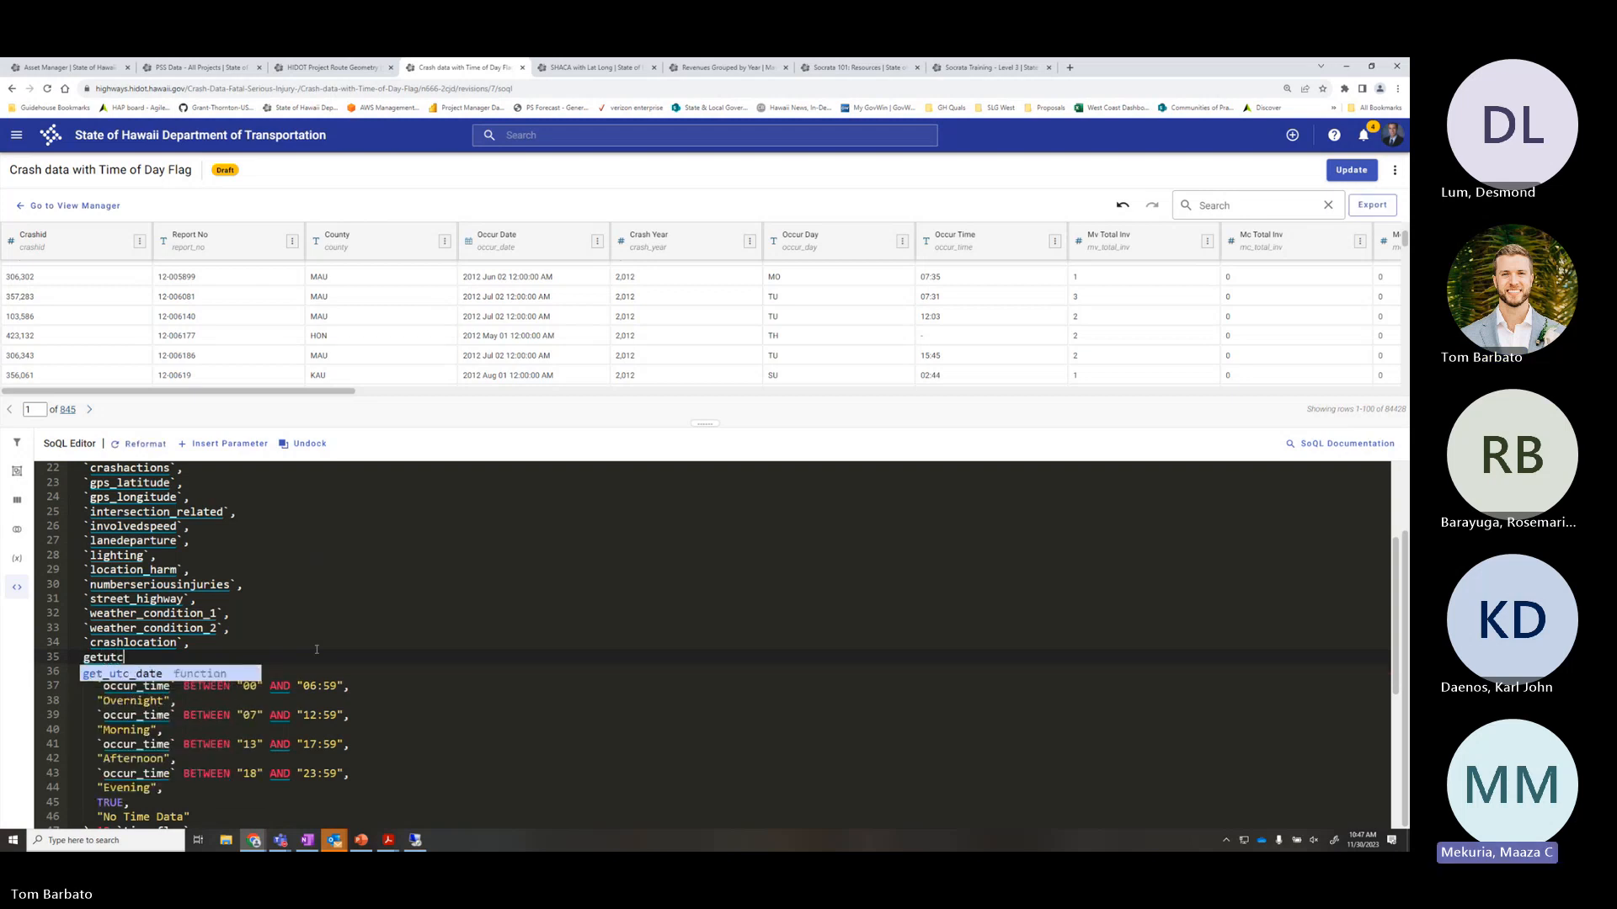
pyautogui.press('Return')
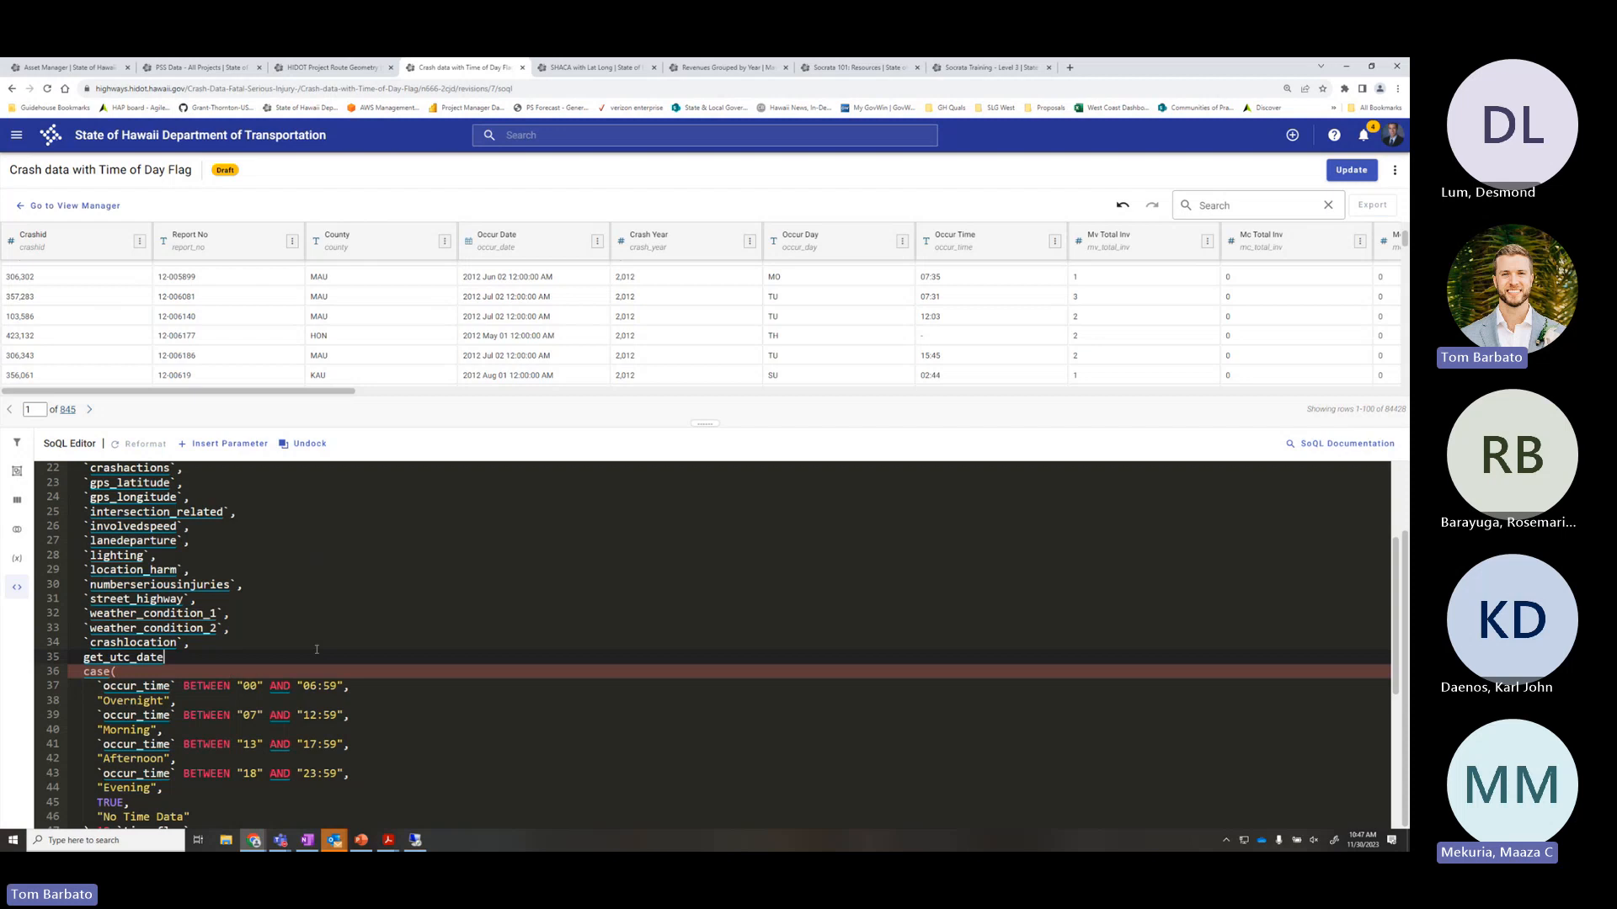
pyautogui.write('(')
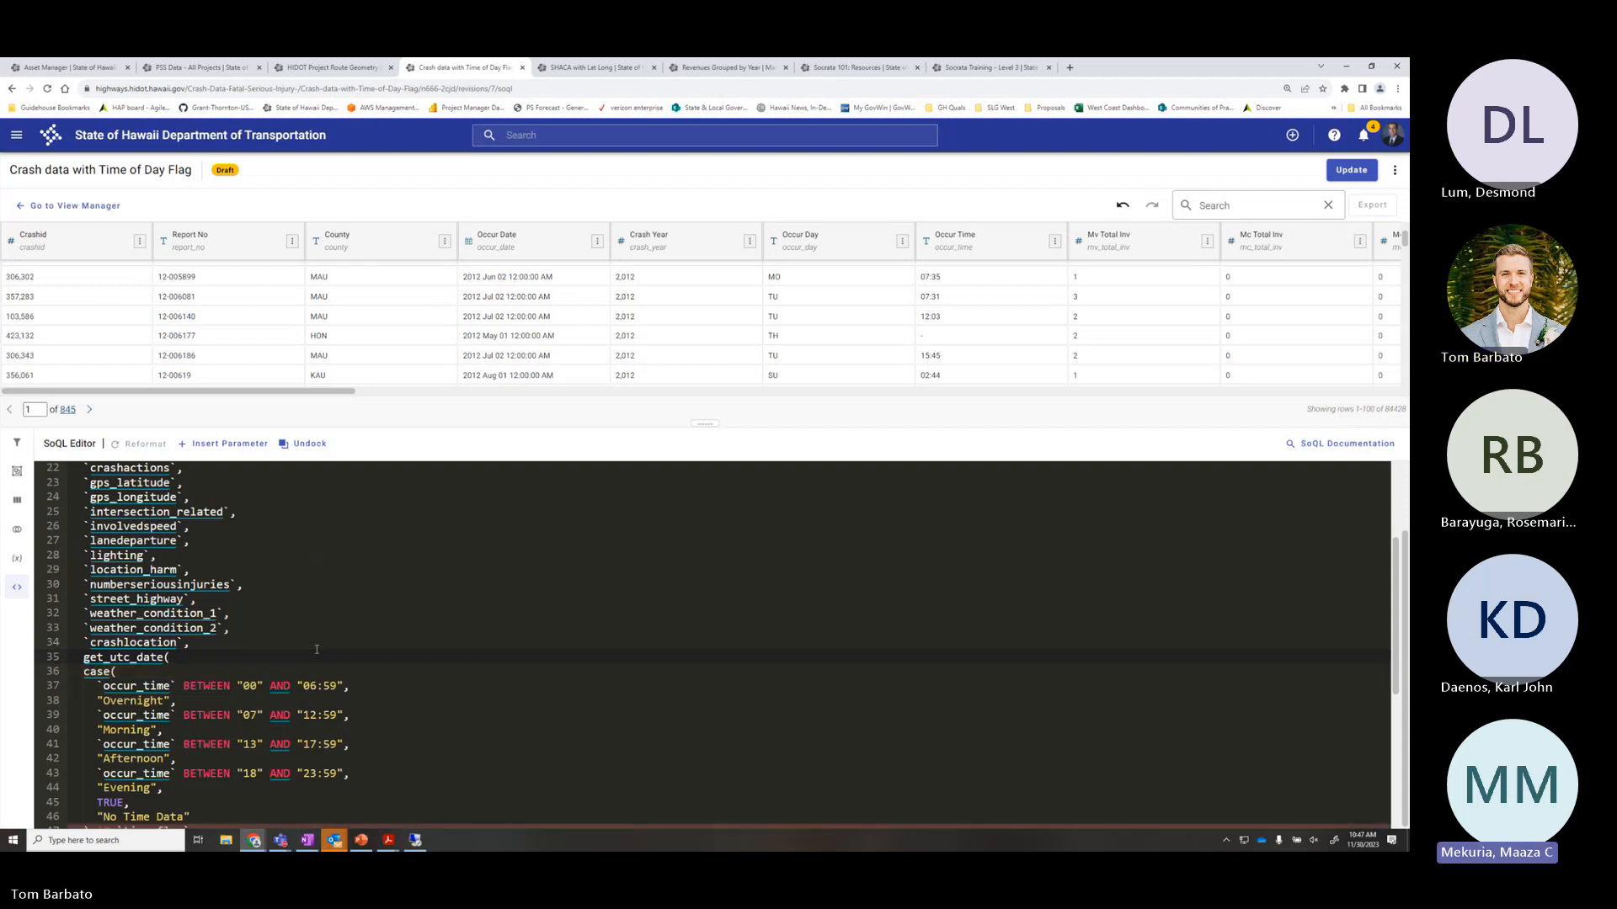
pyautogui.press('BackSpace')
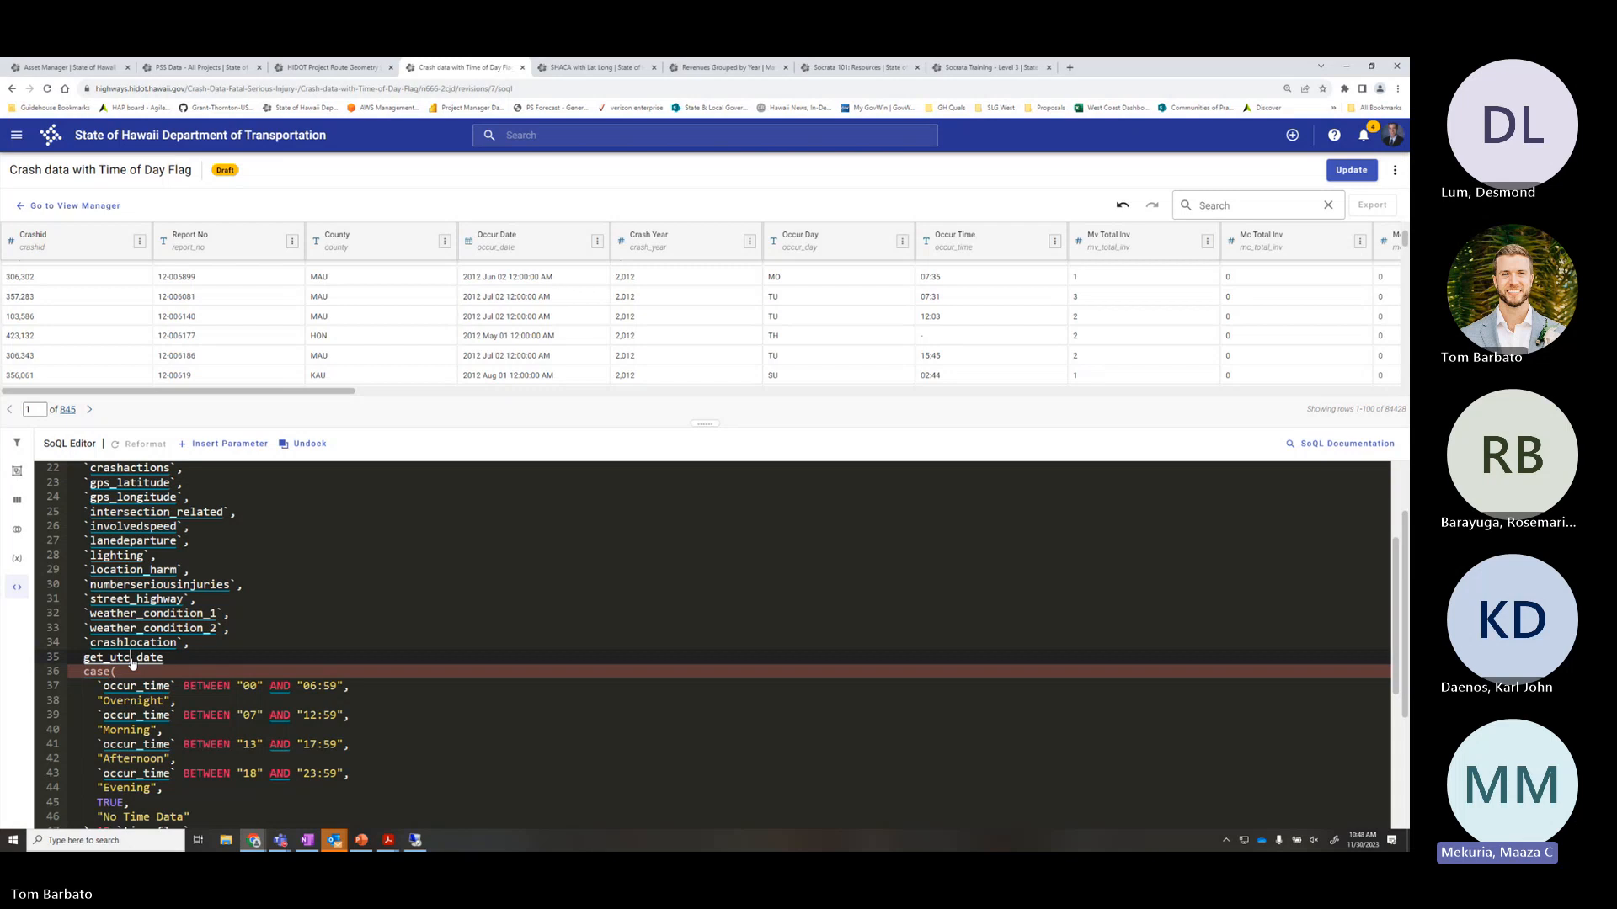
pyautogui.click(199, 660)
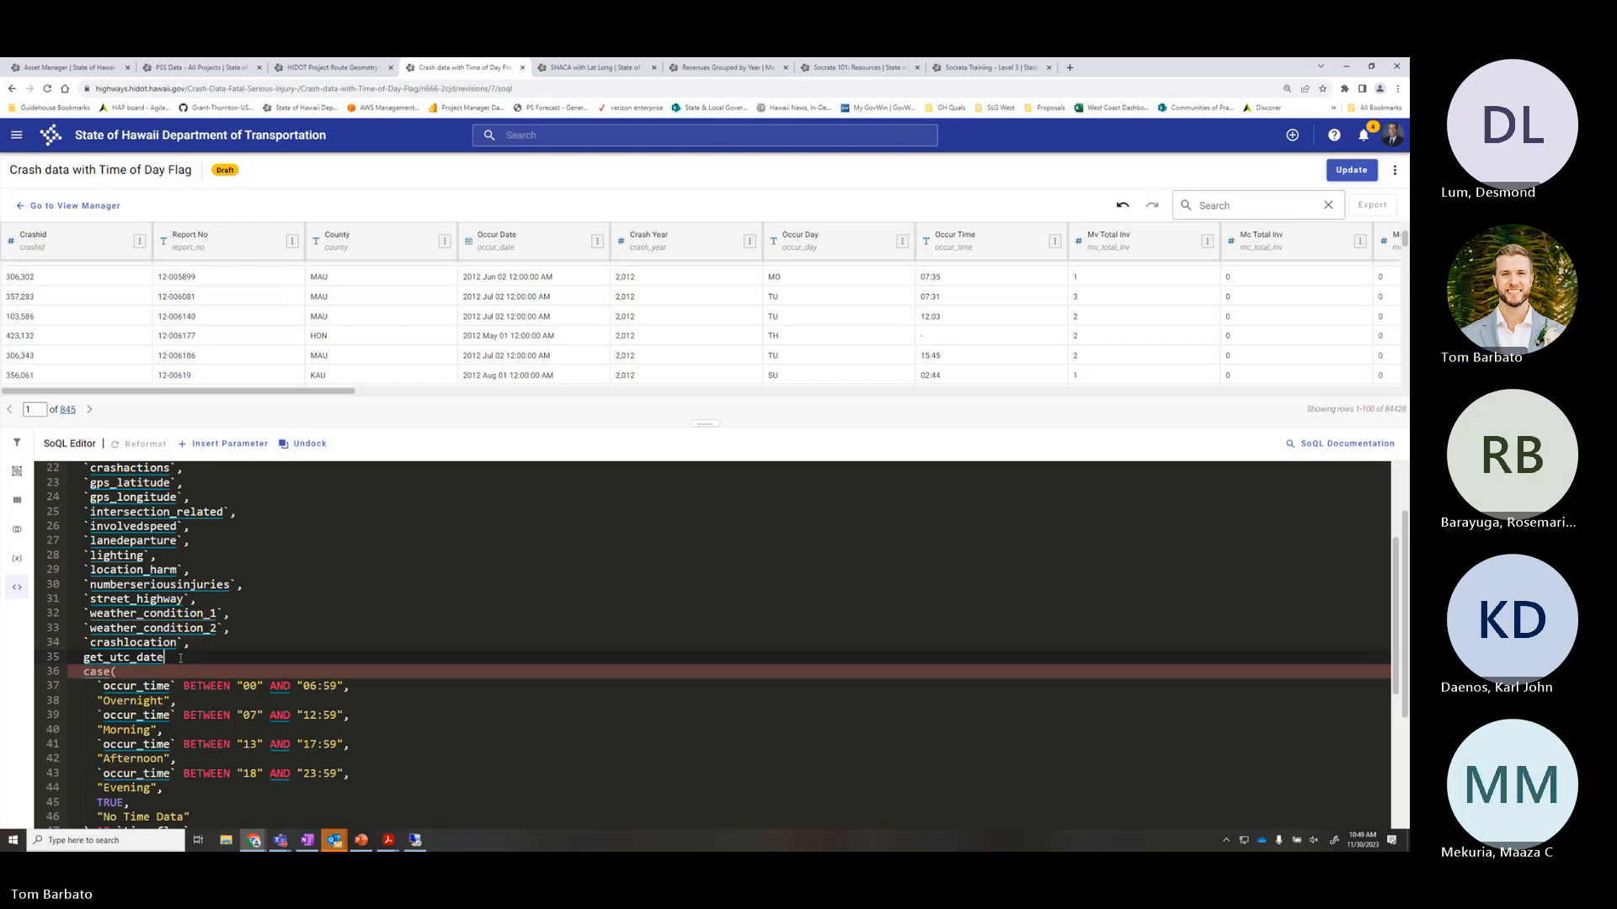
pyautogui.press('BackSpace')
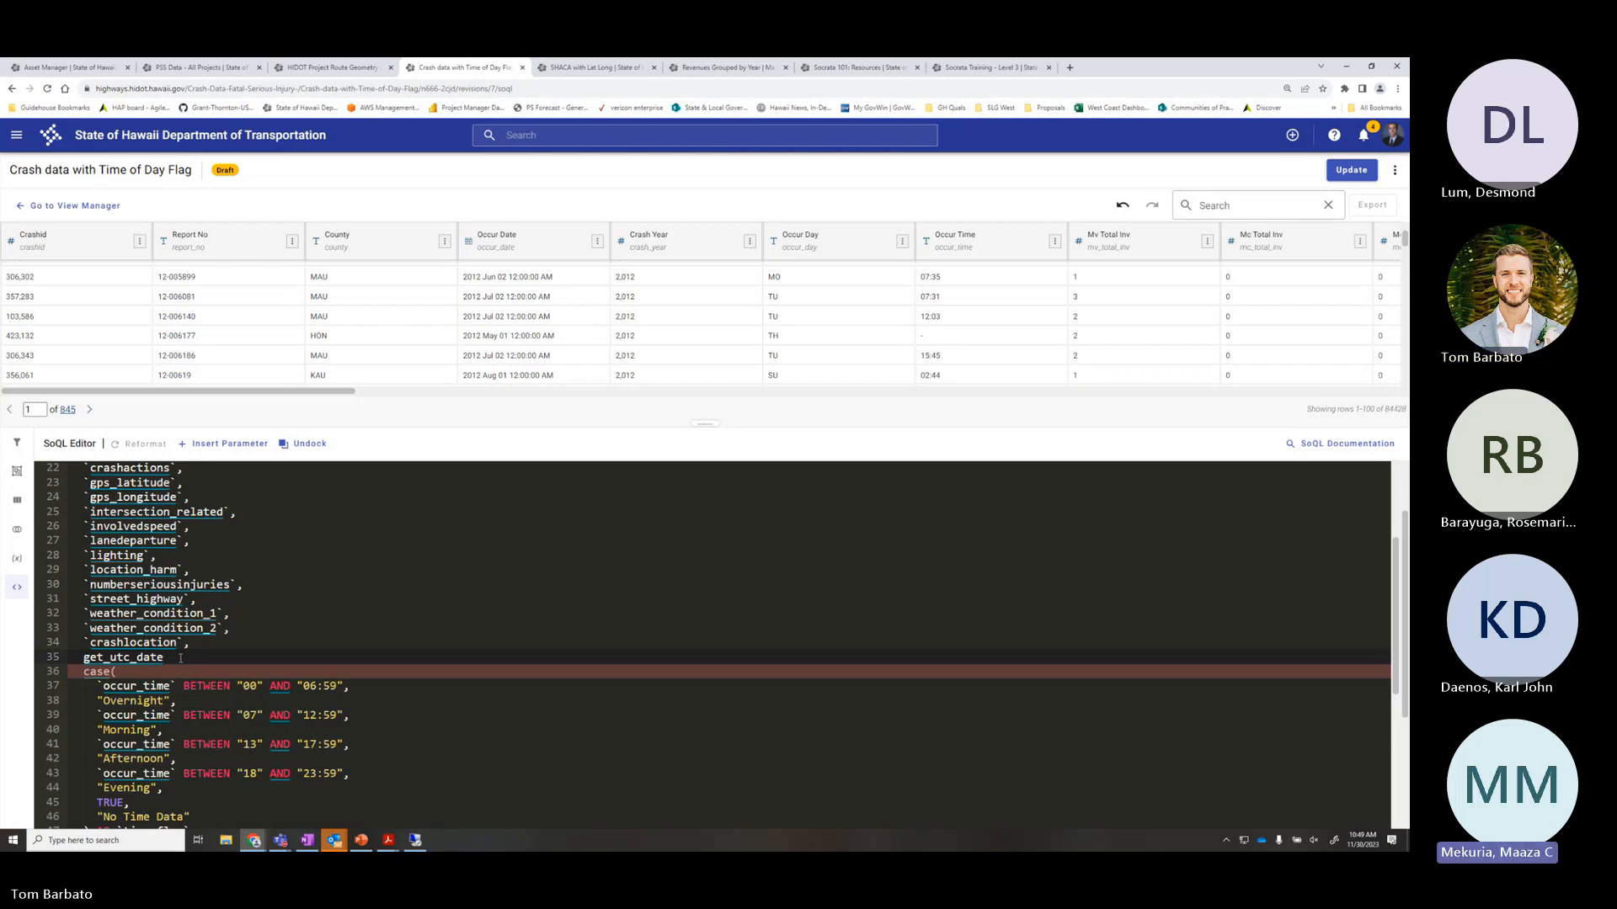
pyautogui.press('BackSpace')
pyautogui.press('BackSpace')
pyautogui.press('BackSpace')
pyautogui.press('BackSpace')
pyautogui.press('BackSpace')
pyautogui.press('BackSpace')
pyautogui.press('BackSpace')
pyautogui.press('BackSpace')
pyautogui.press('BackSpace')
pyautogui.press('BackSpace')
pyautogui.press('BackSpace')
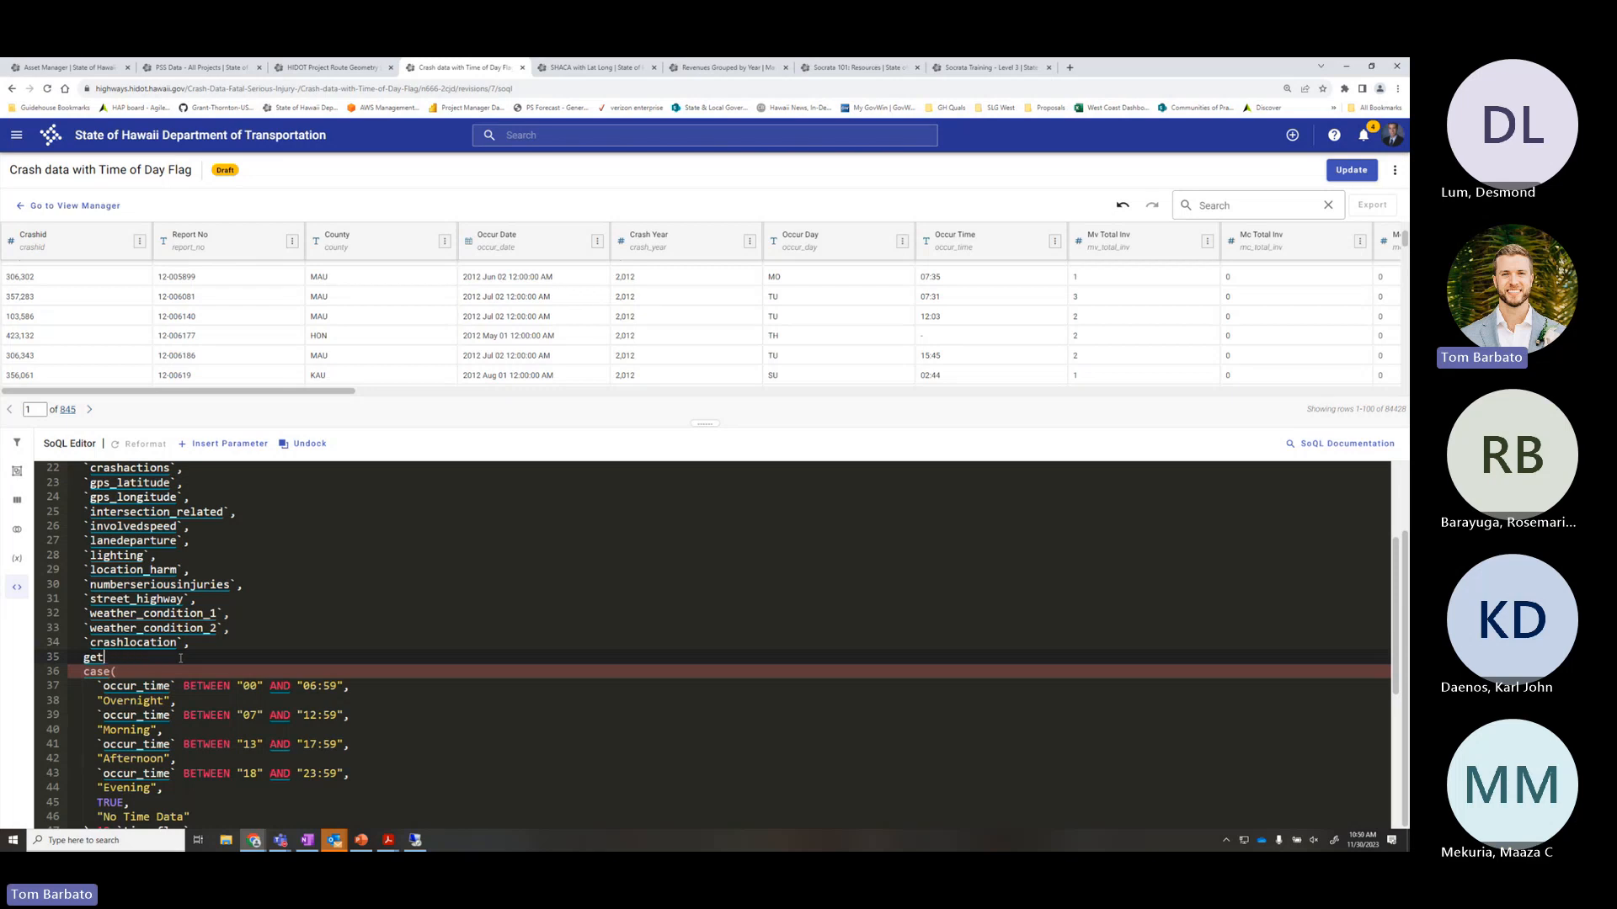
pyautogui.press('BackSpace')
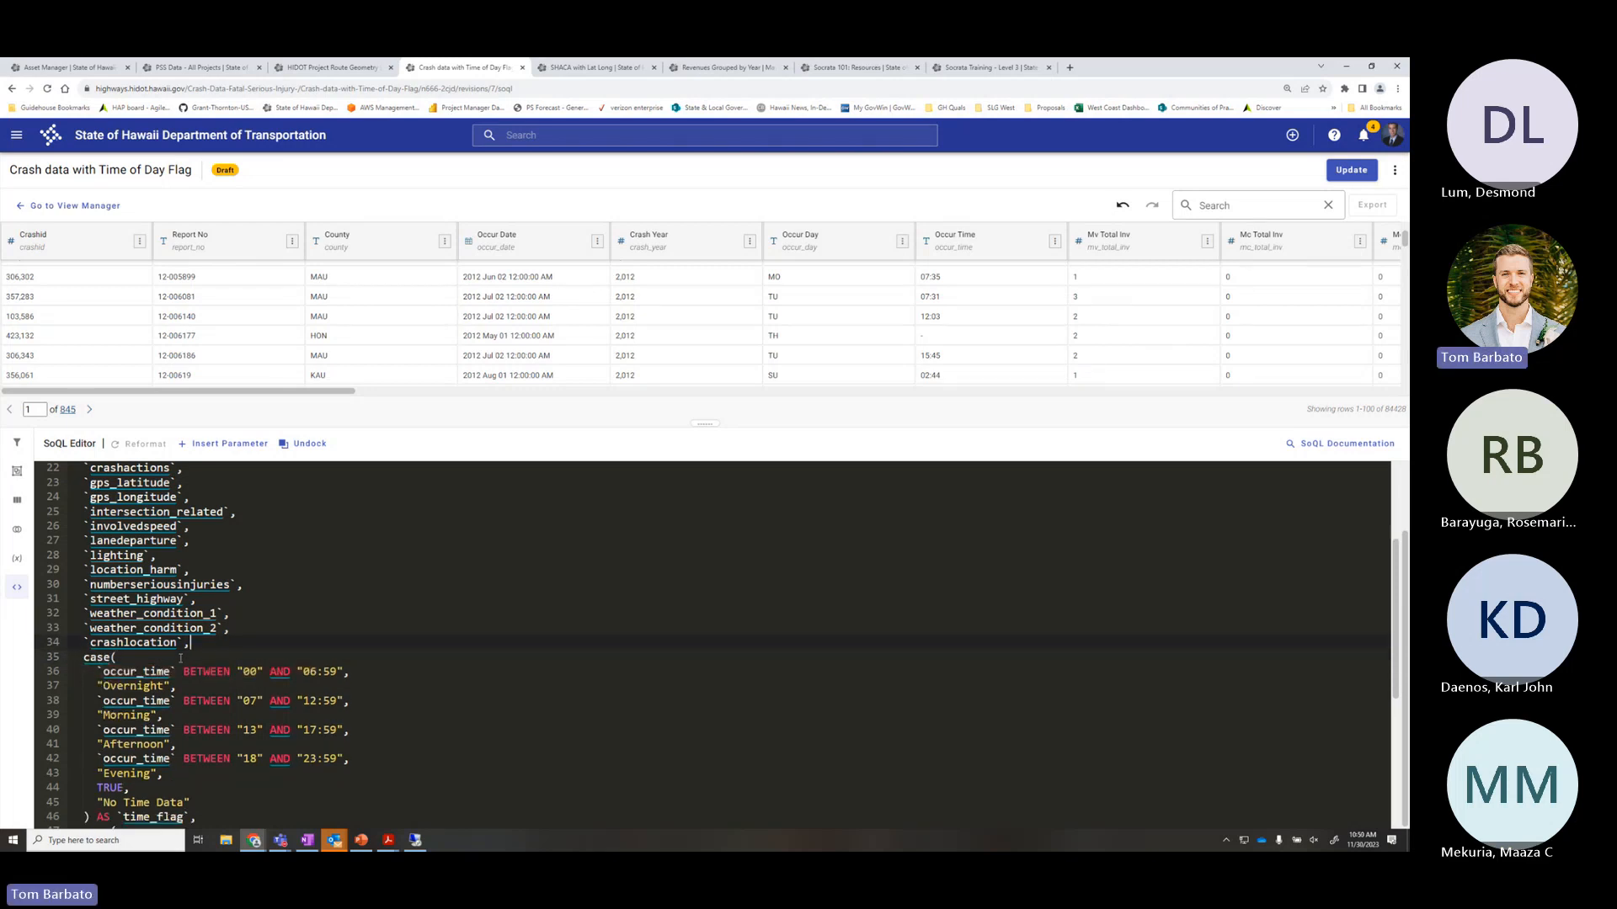